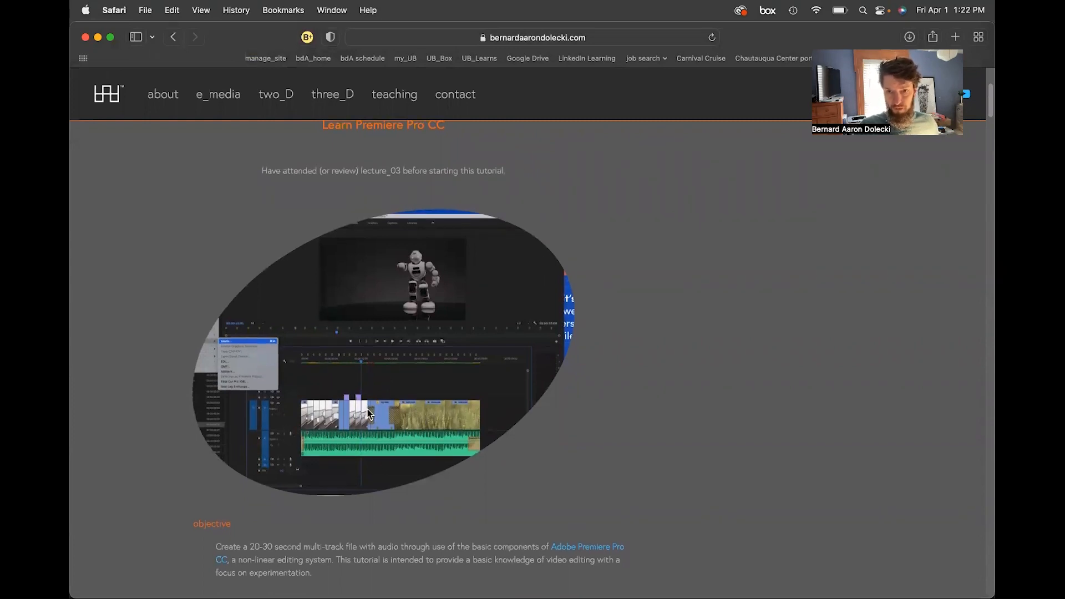
Look through the exercise_03 tutorial page and highlight the "1. gathering content" heading.
scroll(355, 416, down, 5)
scroll(249, 455, down, 20)
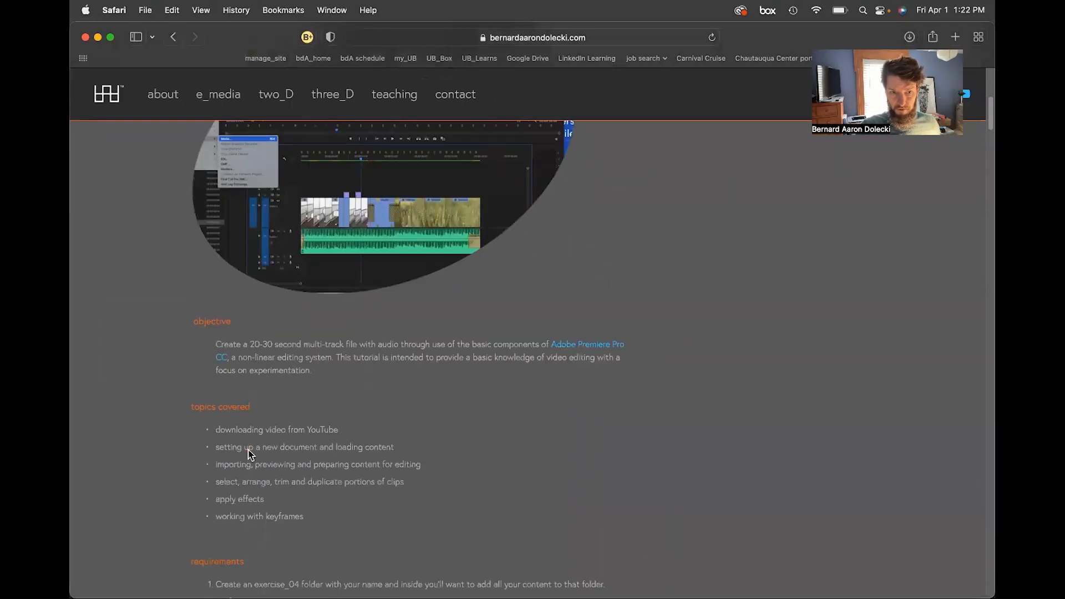
scroll(248, 450, down, 20)
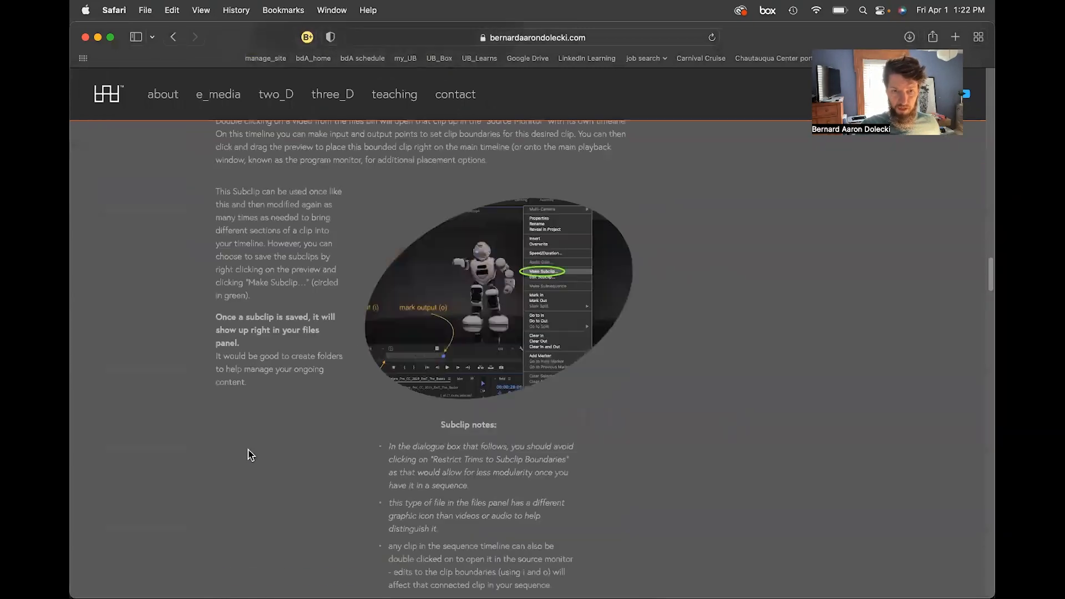
scroll(246, 453, down, 20)
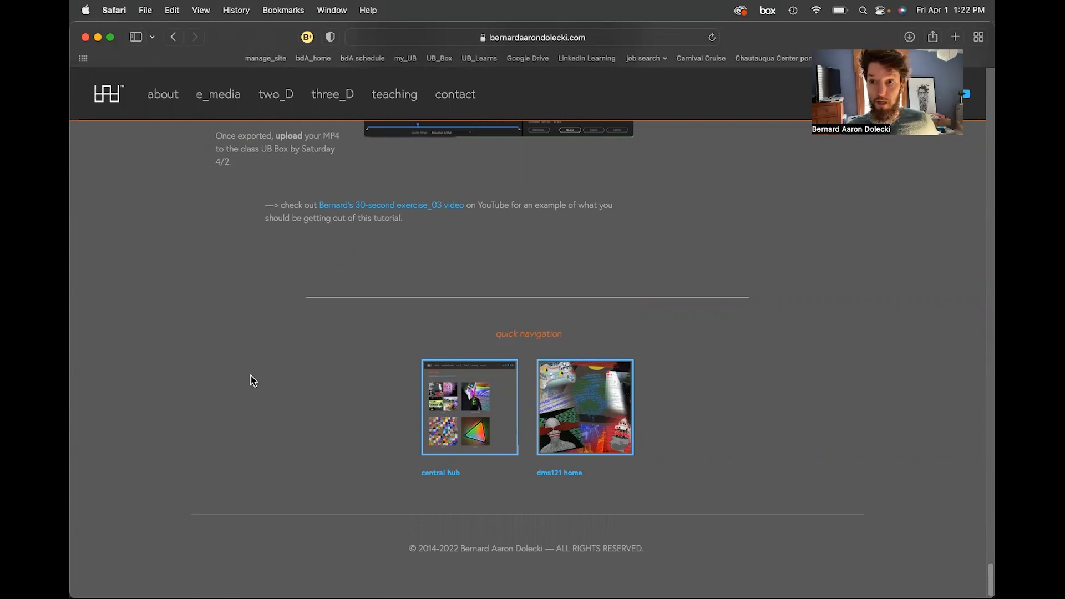
scroll(251, 376, up, 20)
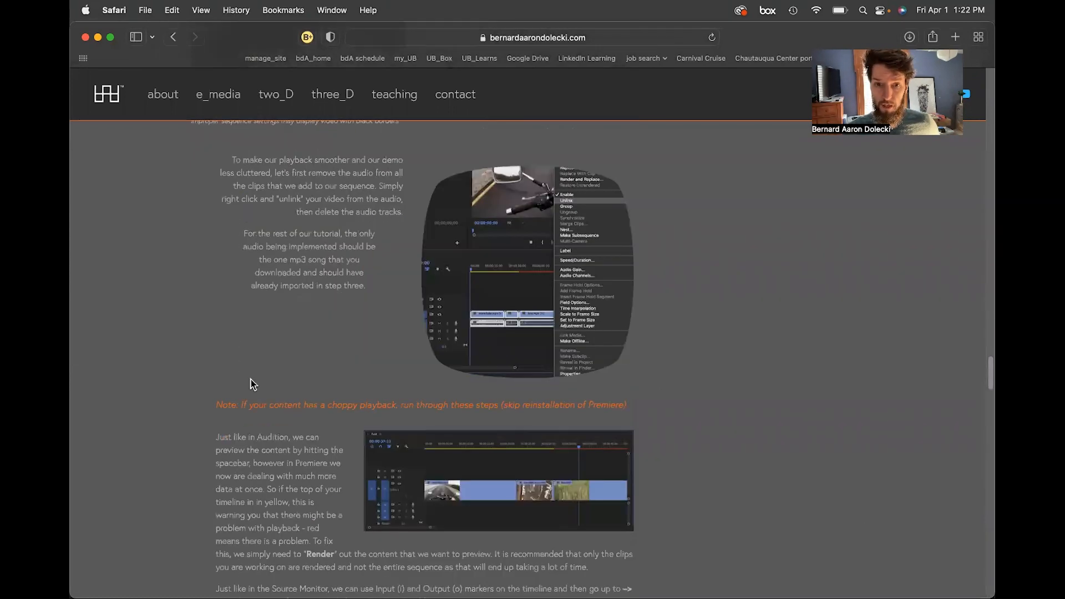
scroll(251, 380, down, 10)
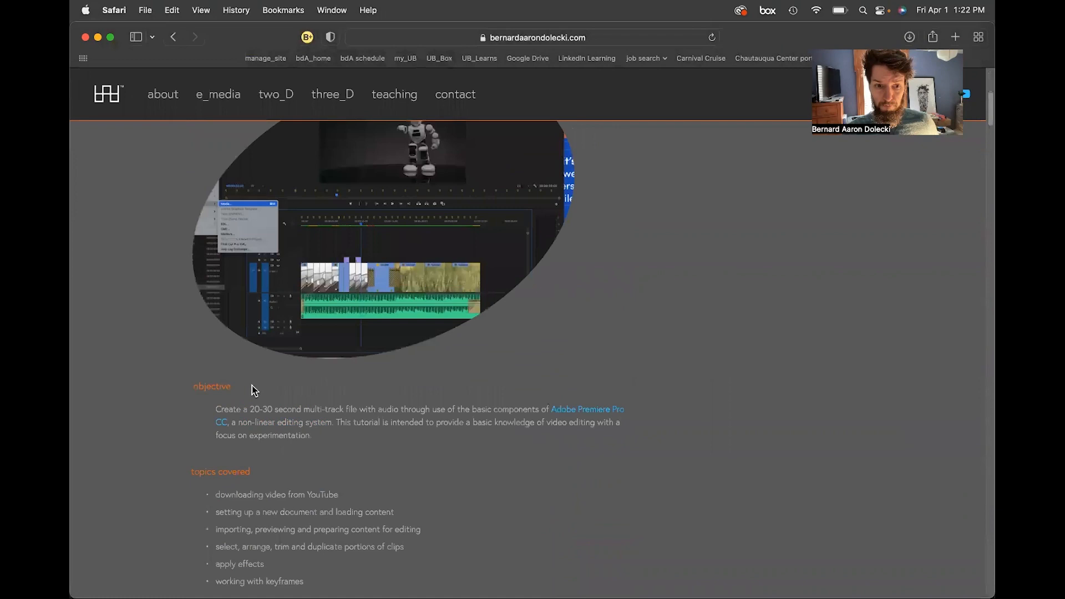
scroll(277, 389, down, 3)
drag(305, 381, 189, 381)
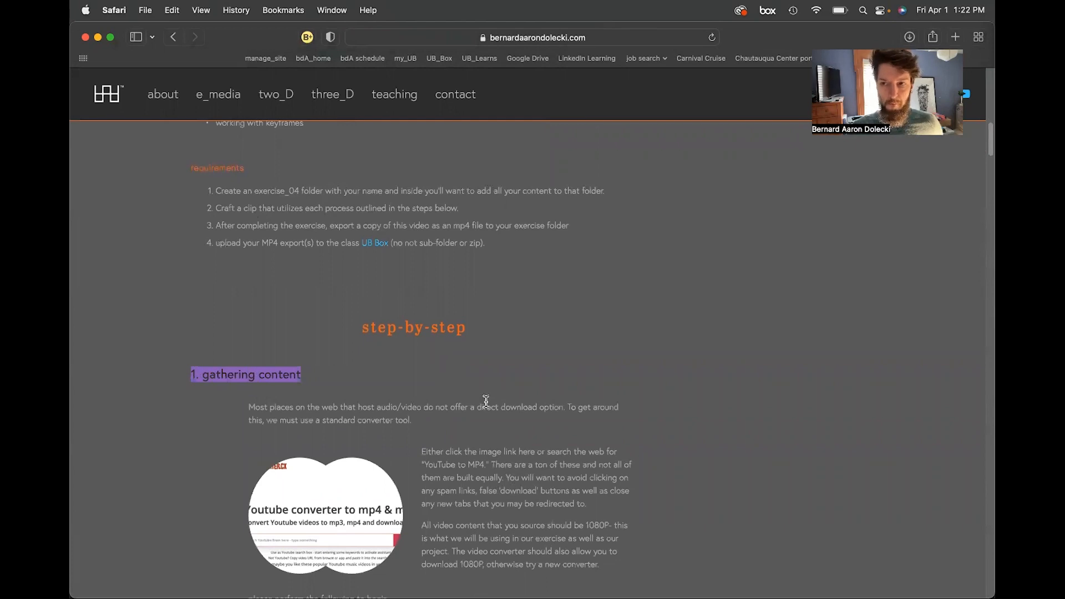
Open the linked 30-second exercise_03 example video on YouTube and return to the tutorial page.
scroll(486, 401, down, 20)
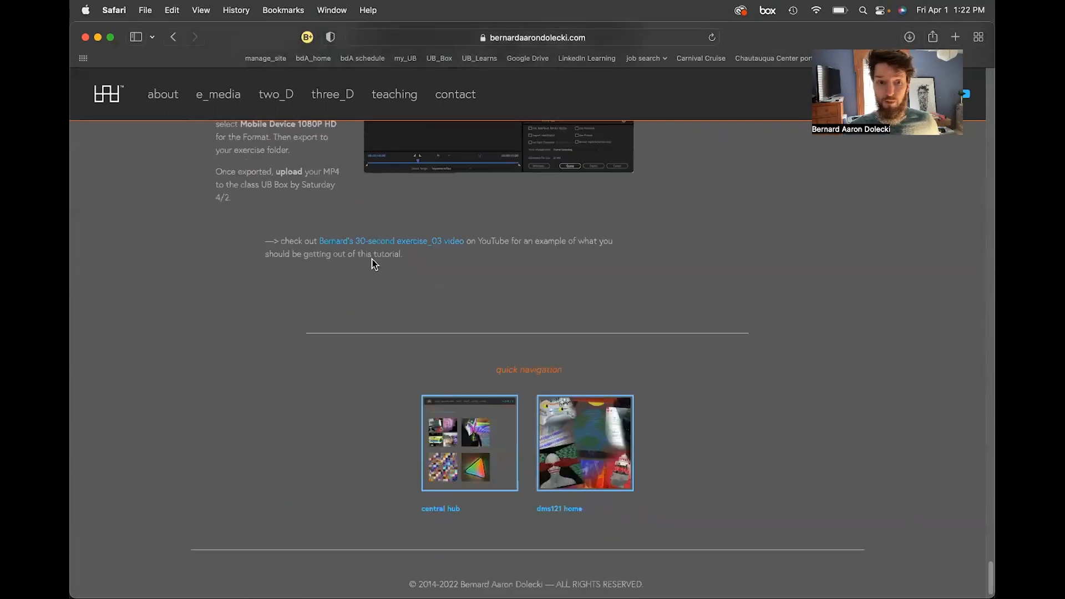
drag(304, 230, 487, 249)
click(483, 257)
scroll(444, 278, up, 3)
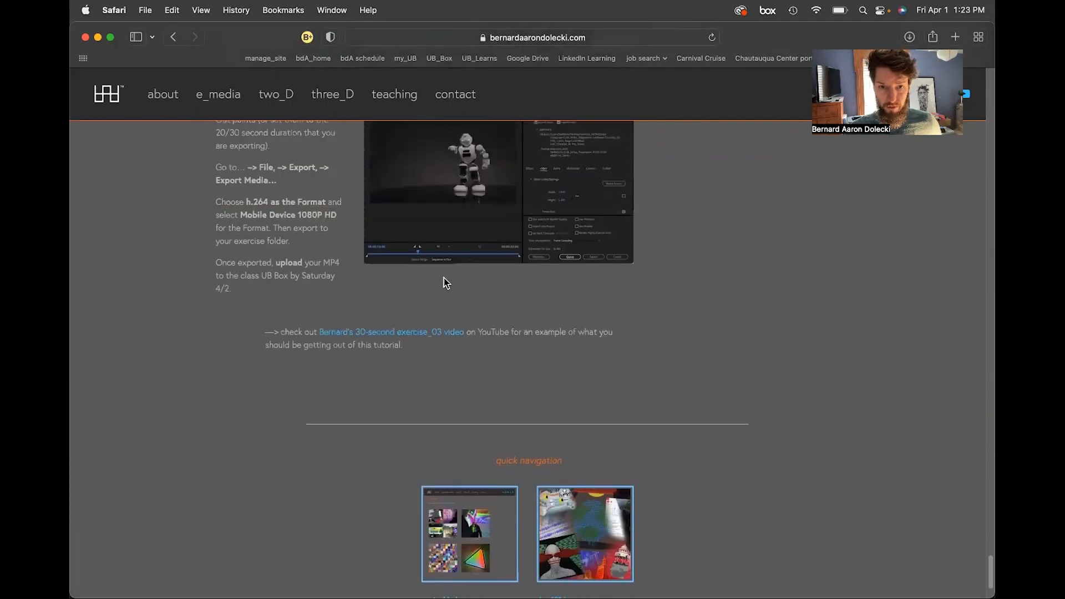
click(395, 333)
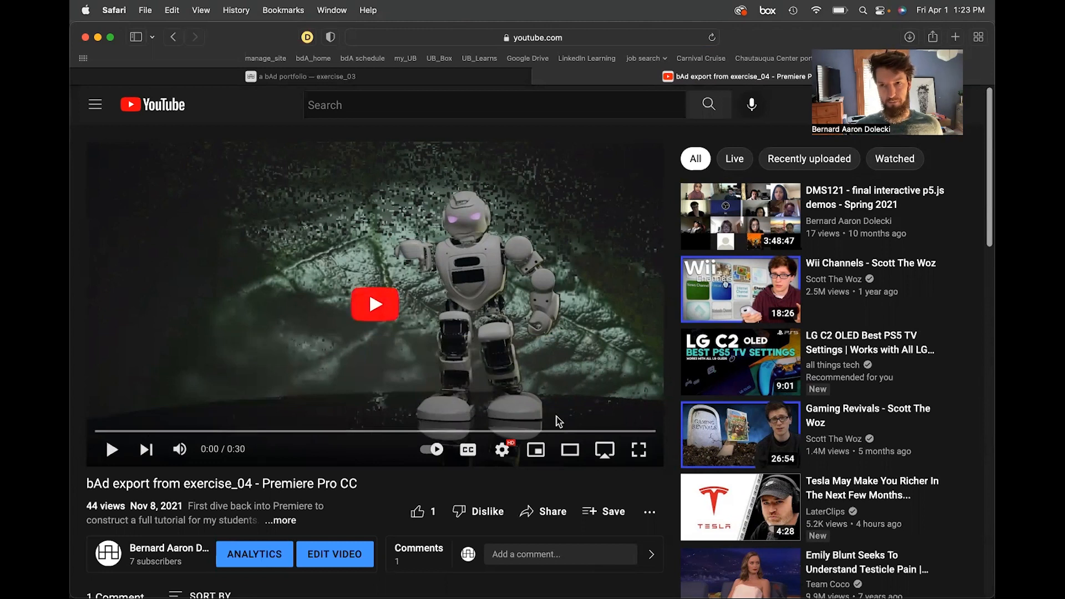
click(540, 73)
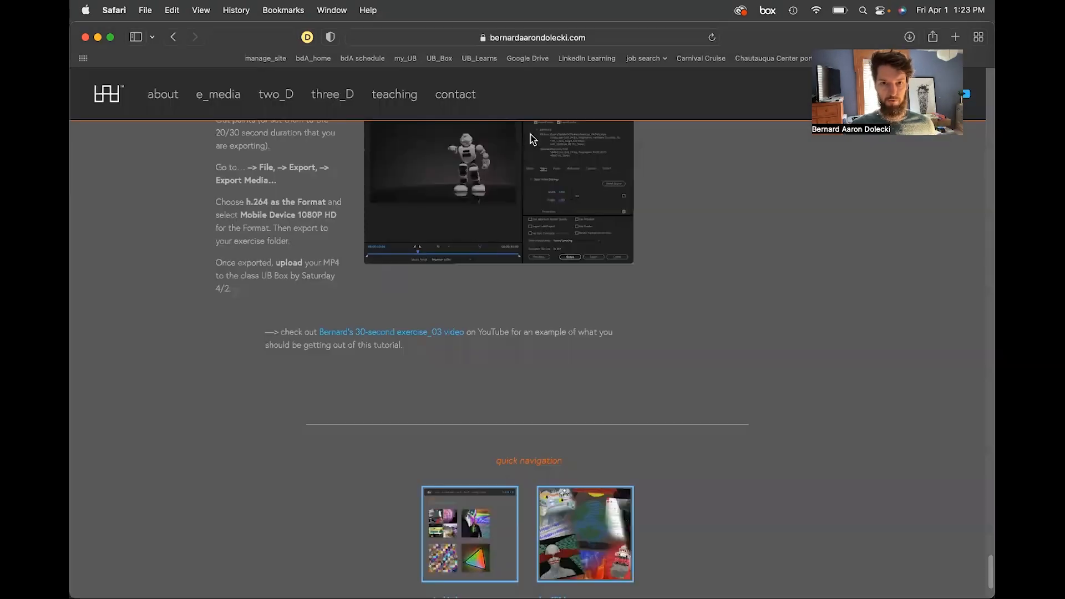
Review the tutorial's objective and topics covered, highlighting the 20-30 second length.
scroll(588, 342, up, 15)
scroll(588, 339, up, 10)
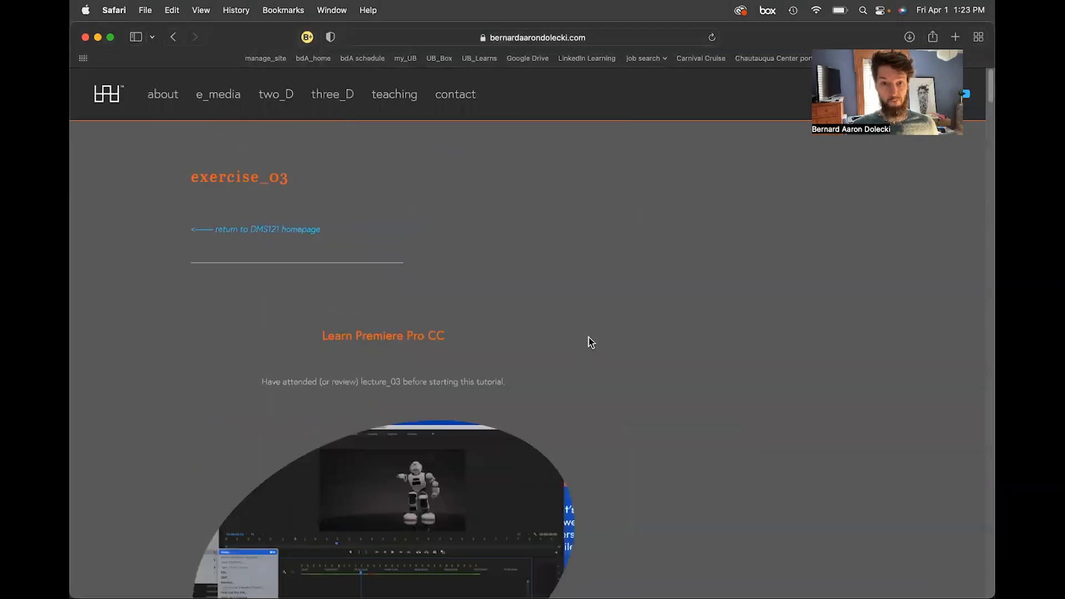
scroll(586, 335, down, 5)
scroll(584, 335, down, 4)
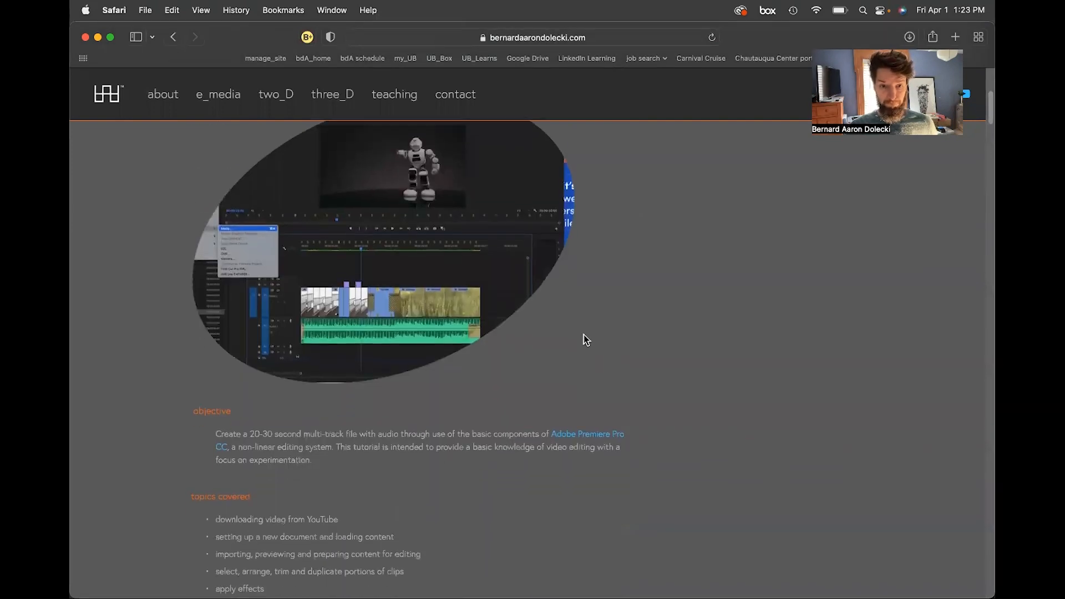
drag(250, 358, 273, 357)
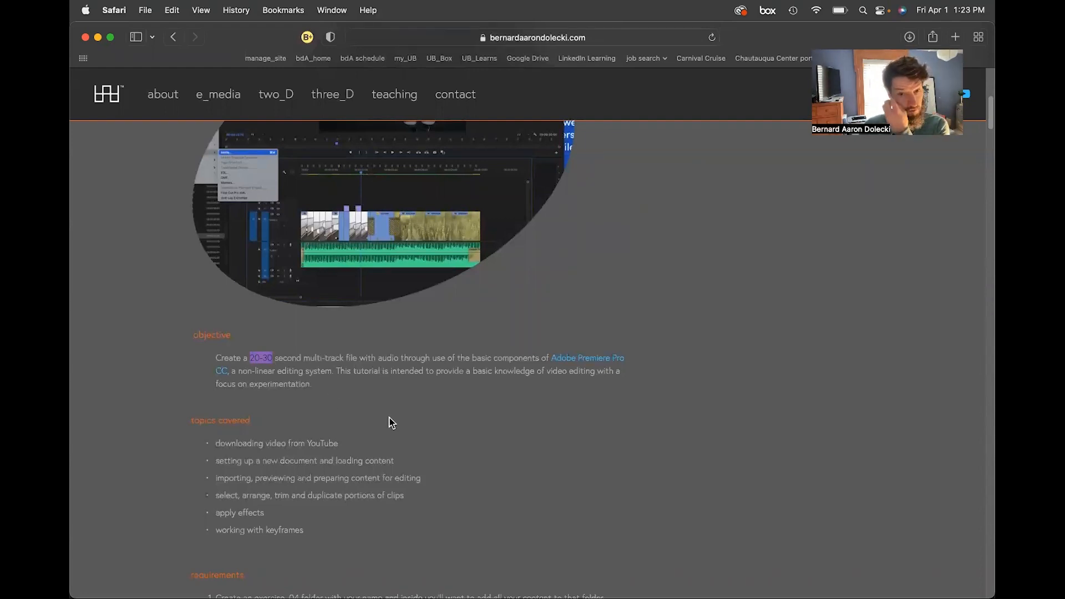
scroll(384, 407, down, 2)
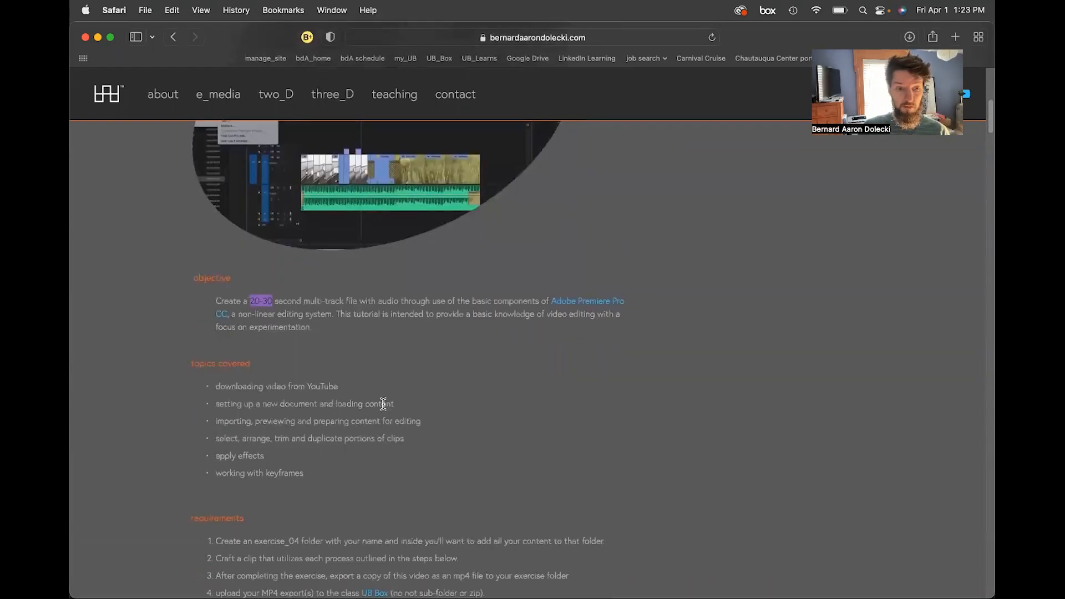
Read the requirements and the gathering content instructions, highlighting the "zipped file of videos UB Box" link text.
scroll(383, 404, down, 5)
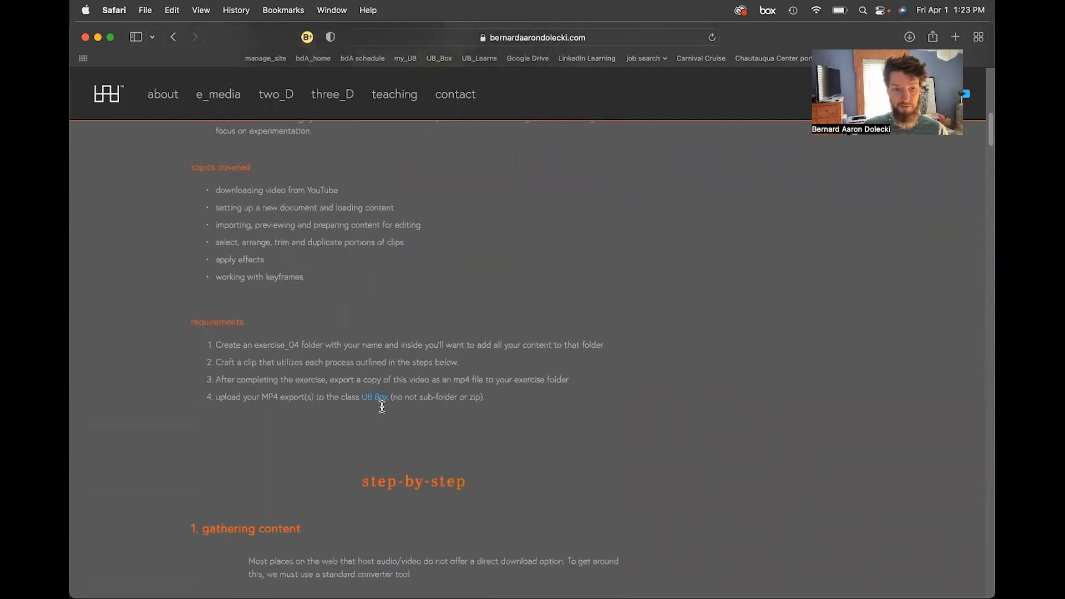
scroll(316, 560, down, 8)
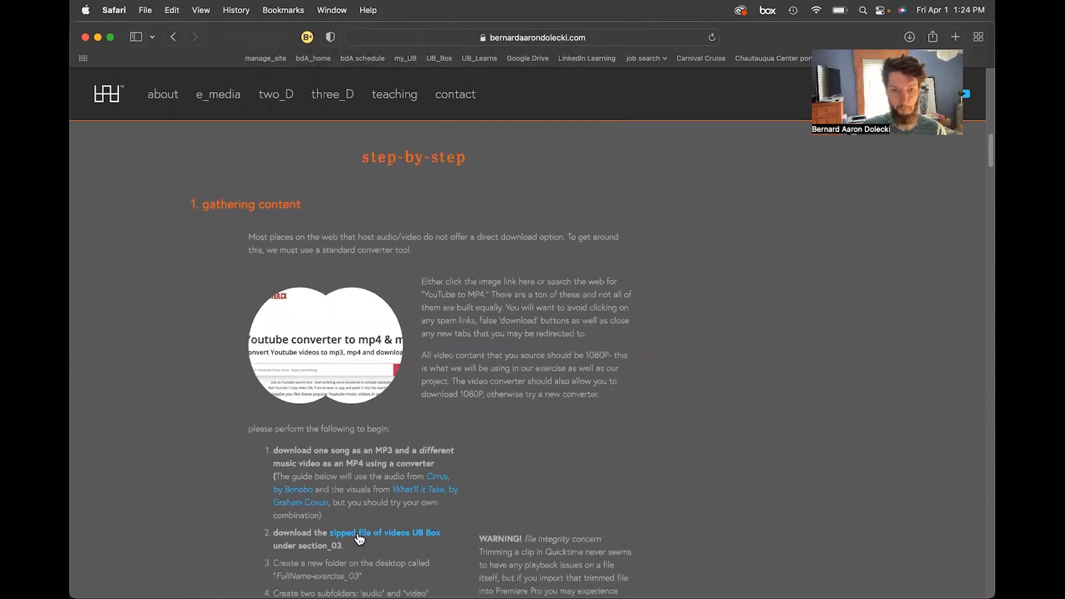
drag(455, 531, 328, 534)
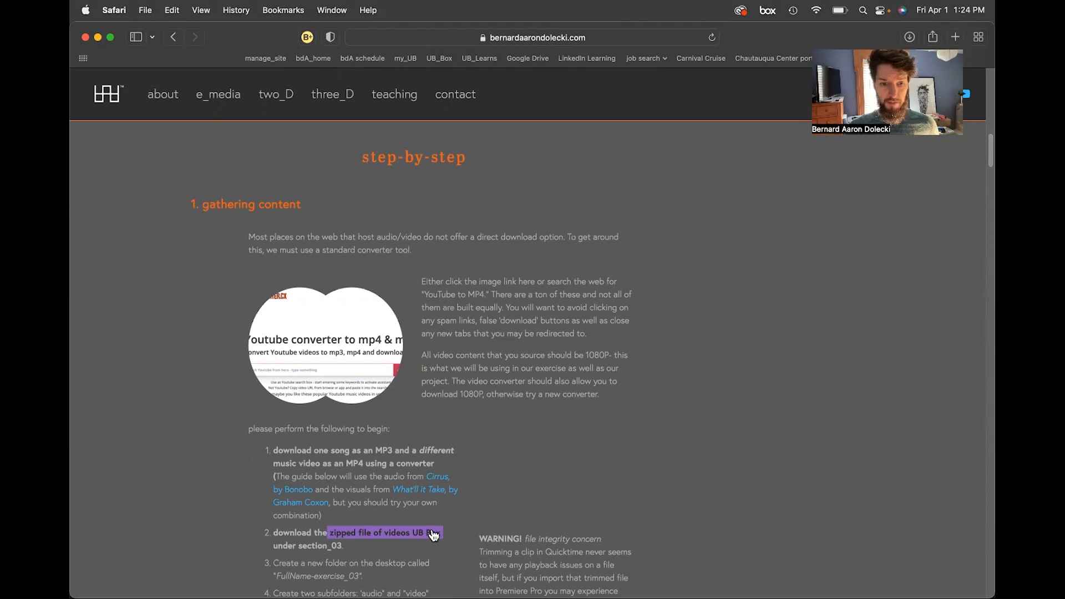
scroll(436, 533, down, 1)
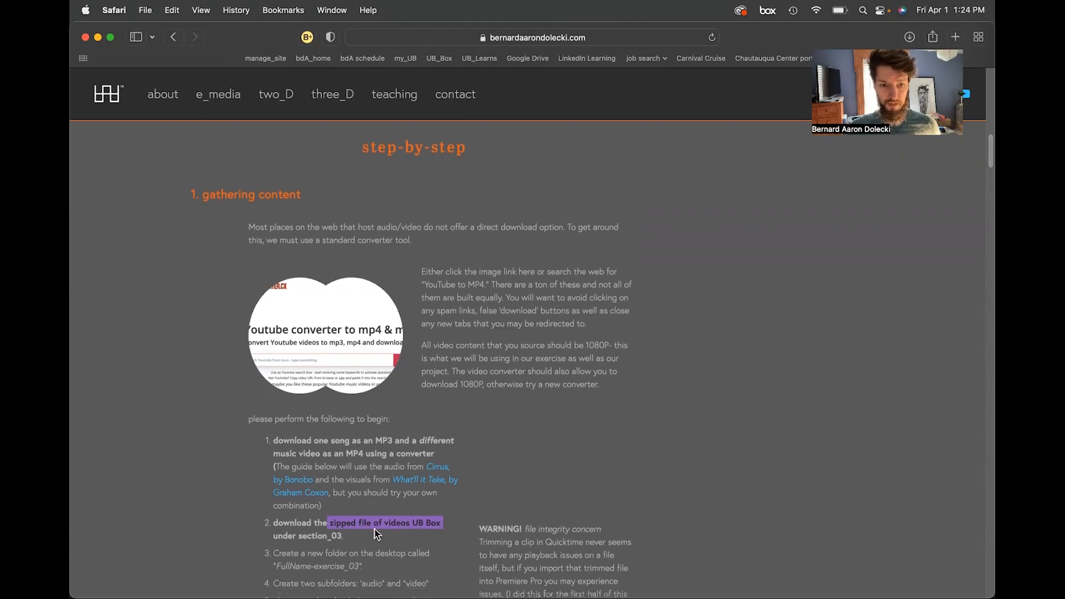
scroll(375, 531, down, 3)
scroll(377, 532, down, 1)
Switch to Finder and move the video folder from Downloads into the exercise_03 folder under section_03 - Premiere.
key(ctrl+Up)
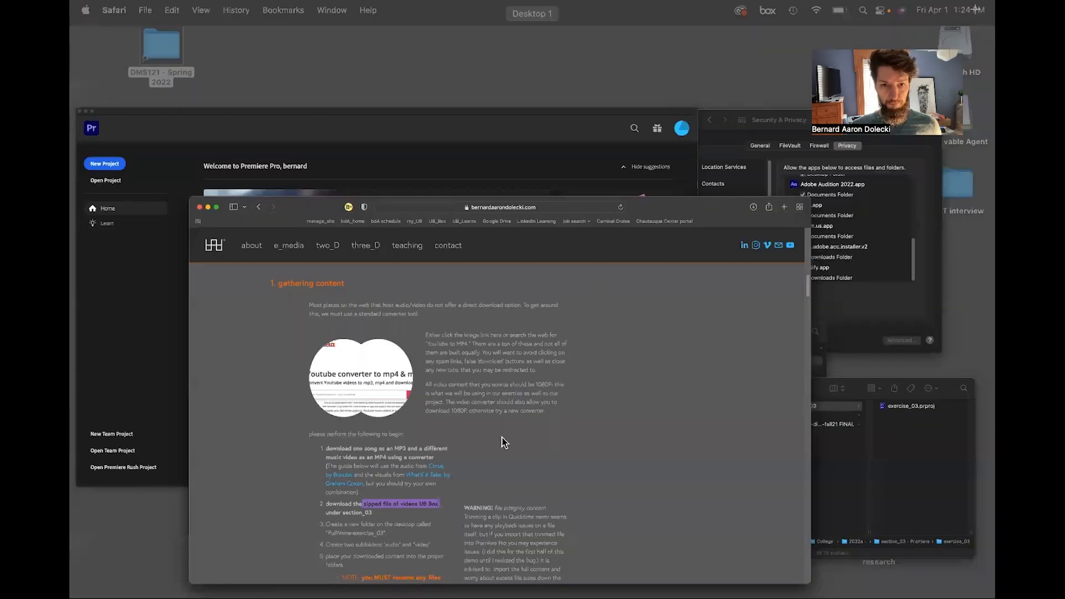
click(902, 508)
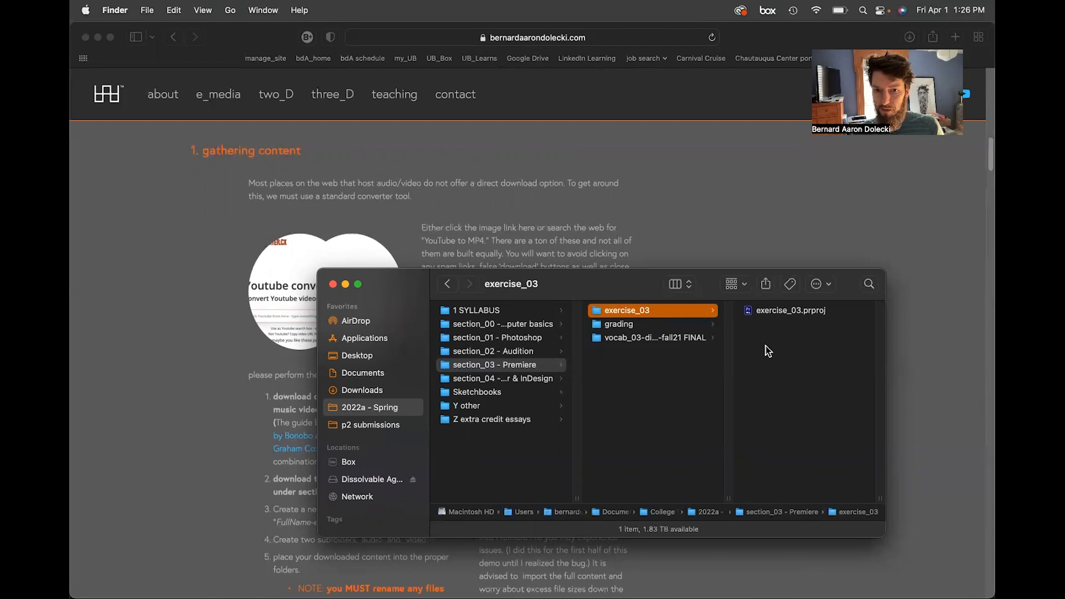
key(ctrl+Up)
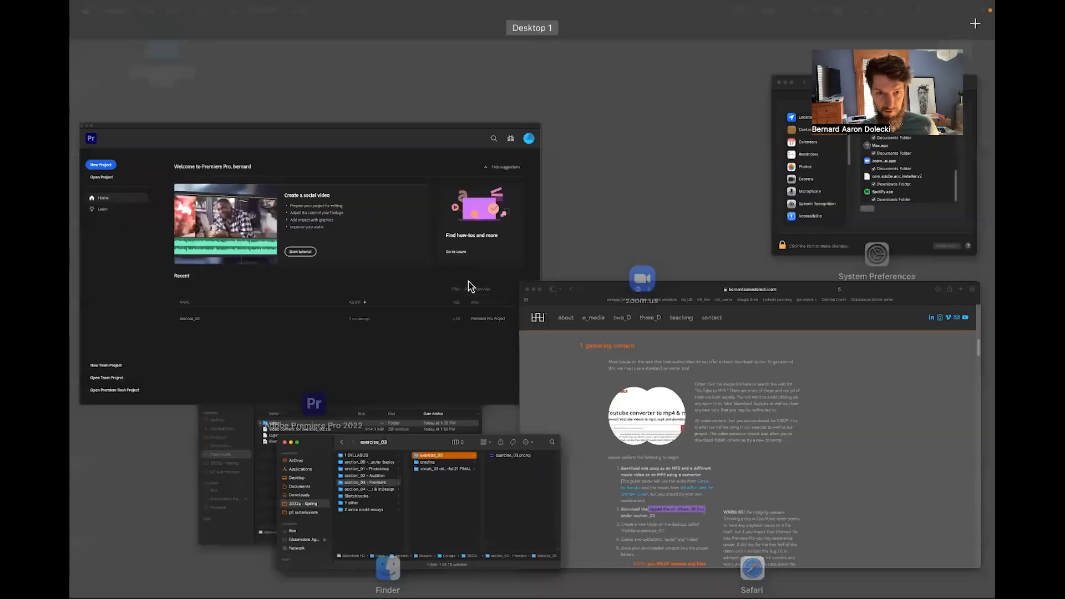
click(314, 443)
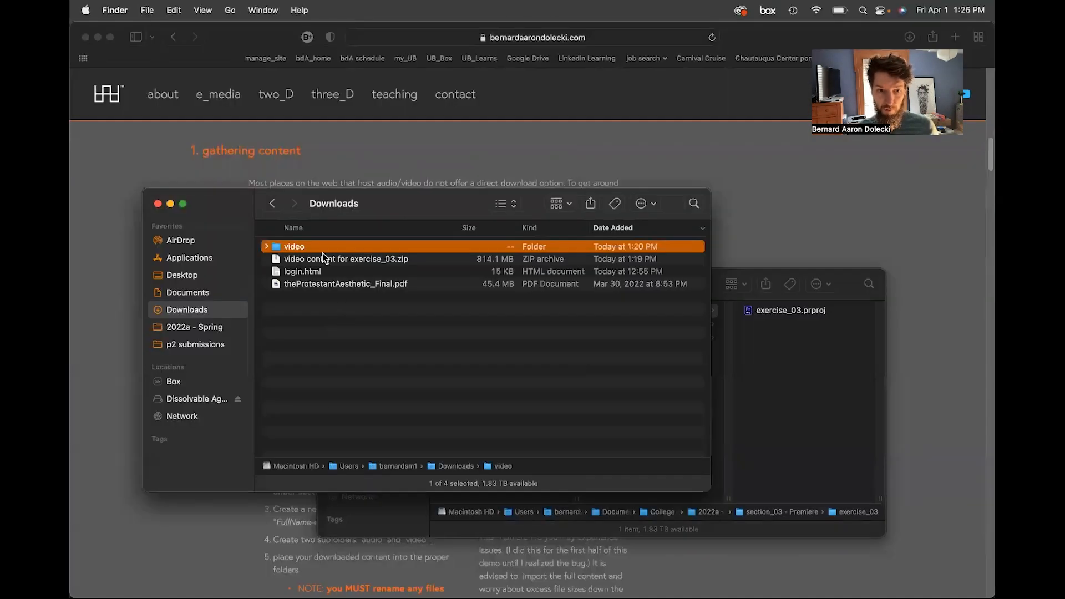
click(304, 261)
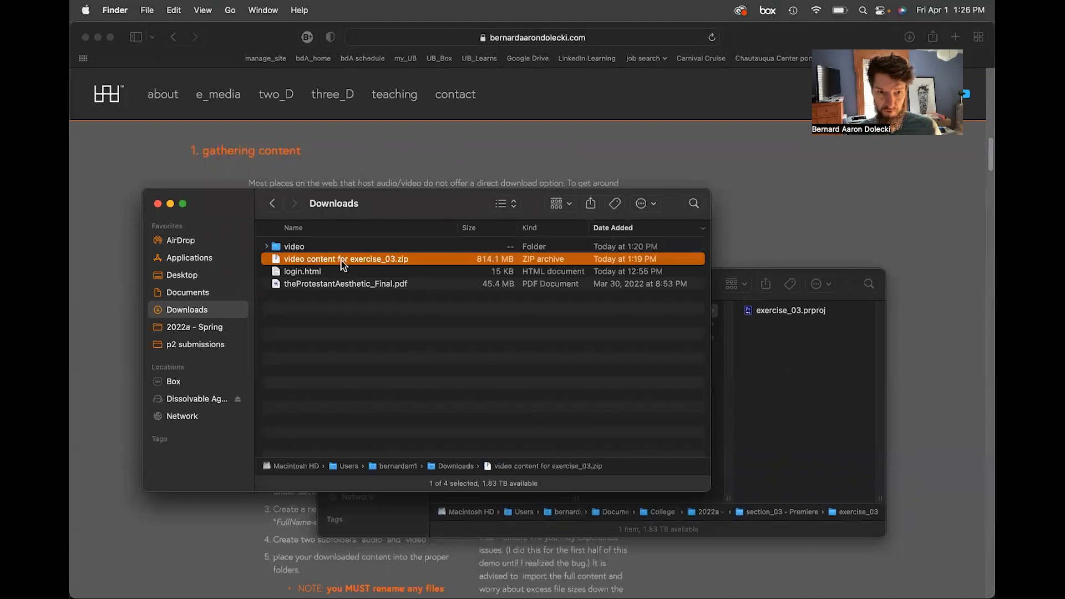
click(305, 247)
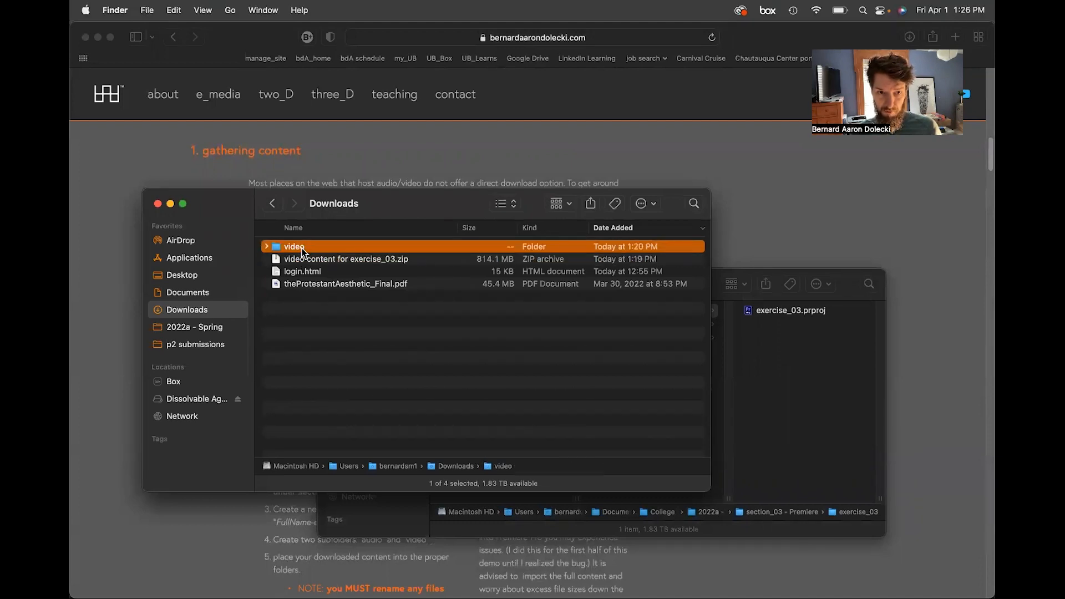
drag(299, 252, 808, 379)
drag(844, 278, 582, 239)
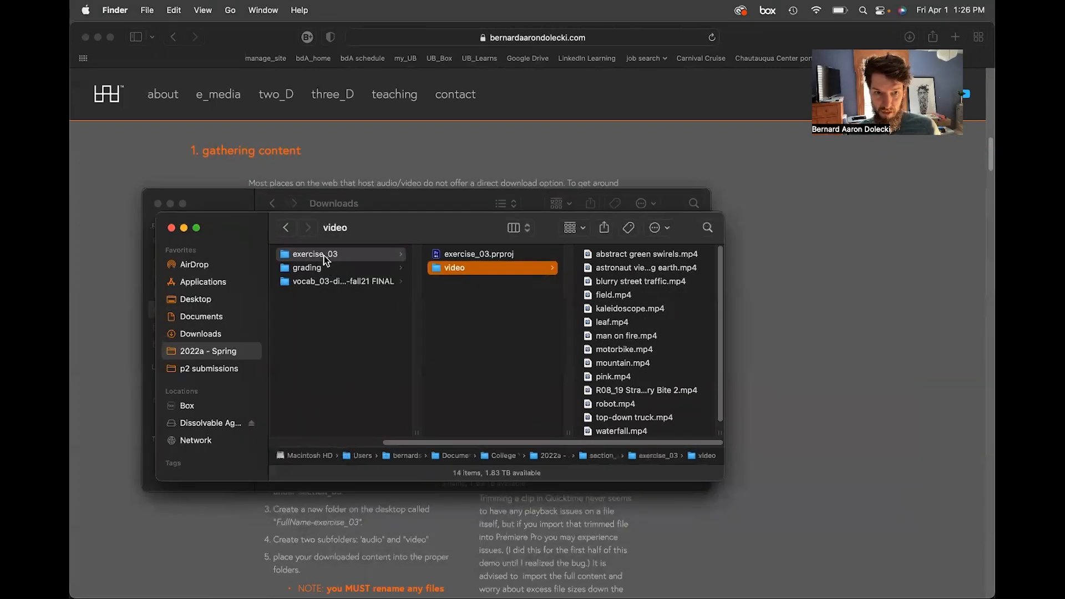
Rename the video folder inside exercise_03 to "original video".
click(326, 257)
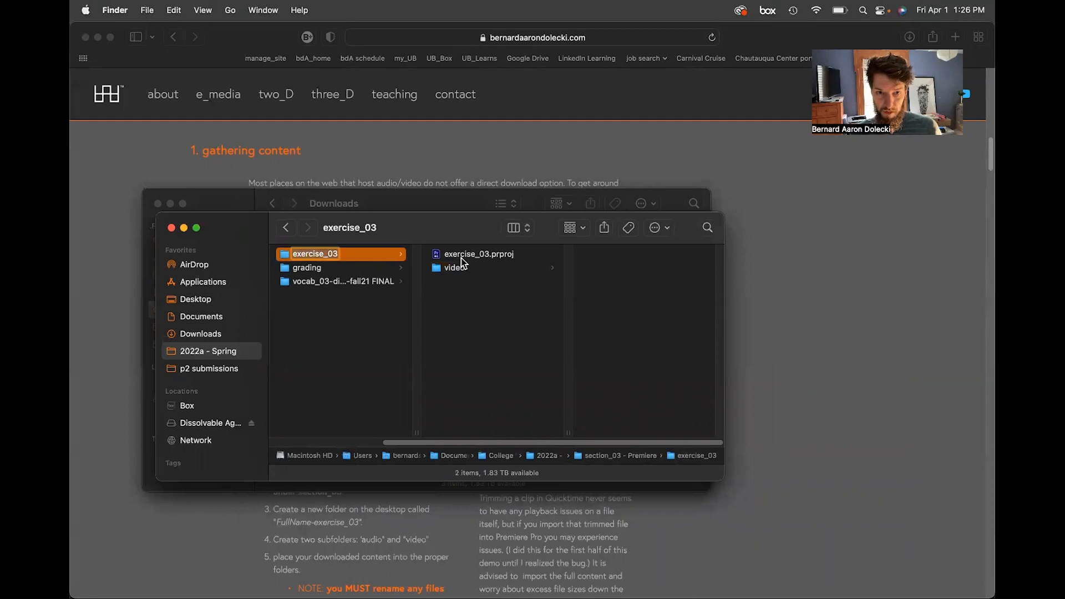
click(456, 269)
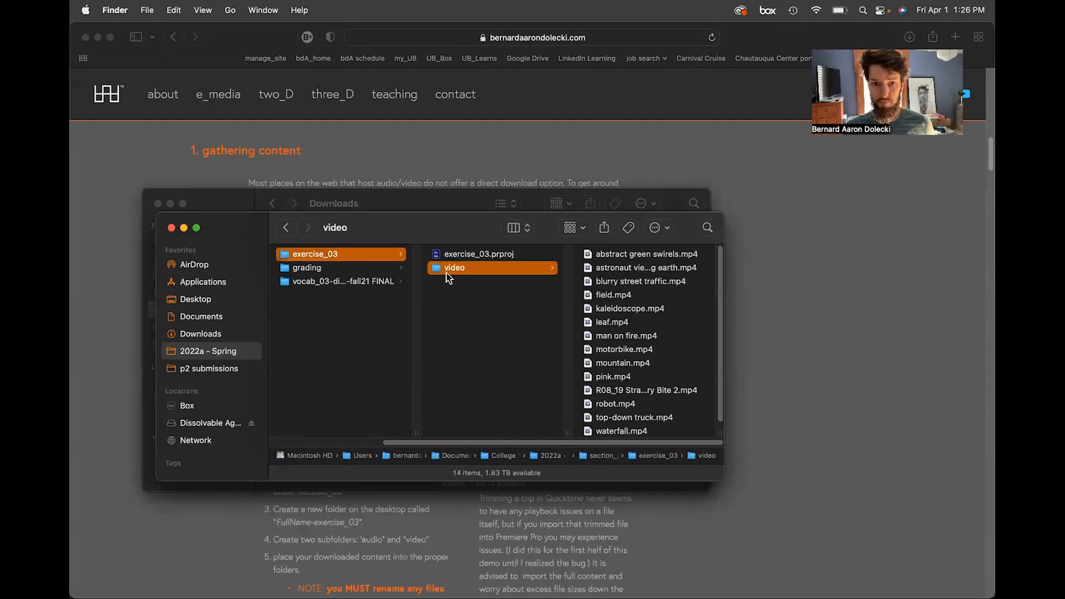
click(448, 270)
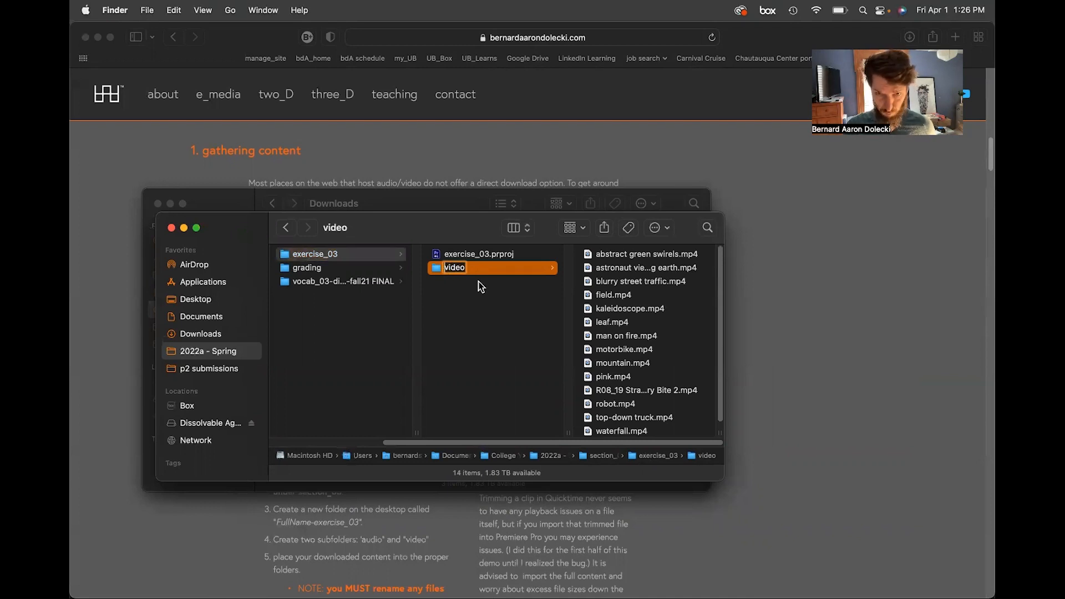
text(original)
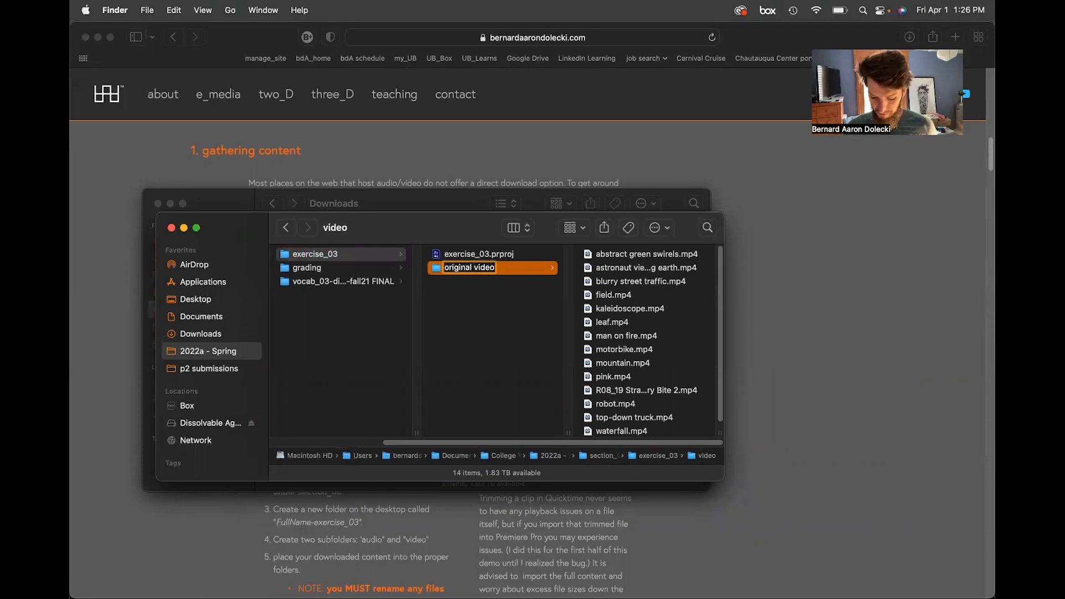
key(Return)
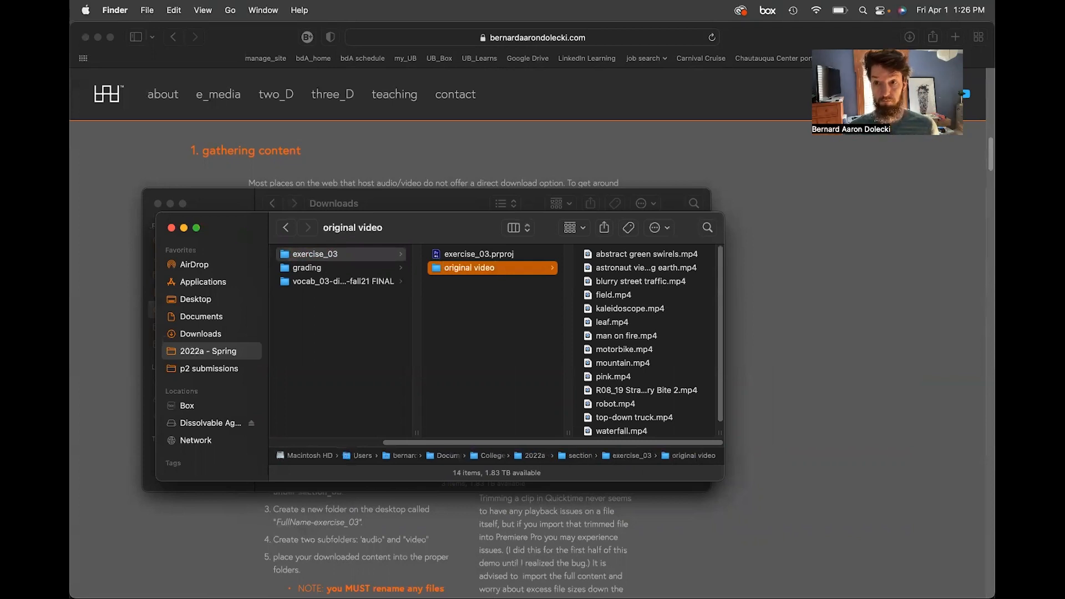
Rename field.mp4 in the original video folder to a long name with random letters before the extension.
click(658, 254)
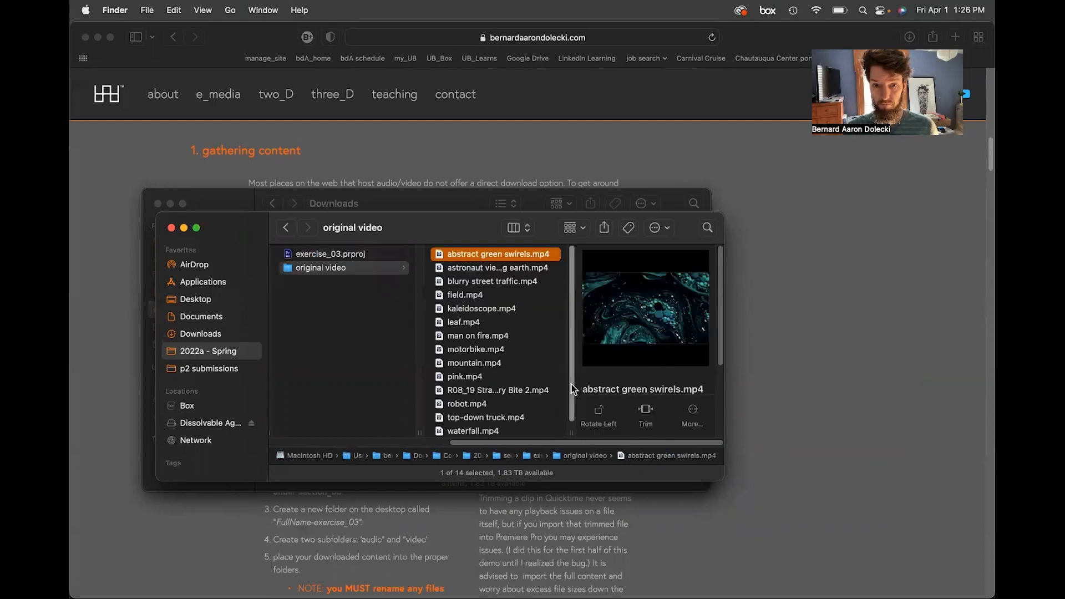
scroll(527, 349, down, 1)
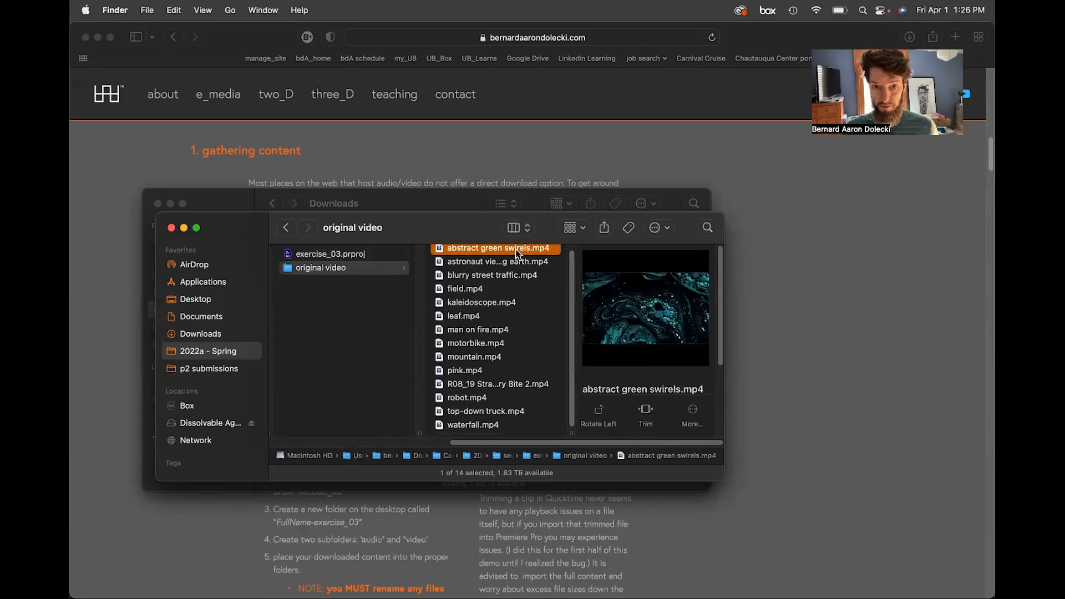
click(460, 293)
click(461, 293)
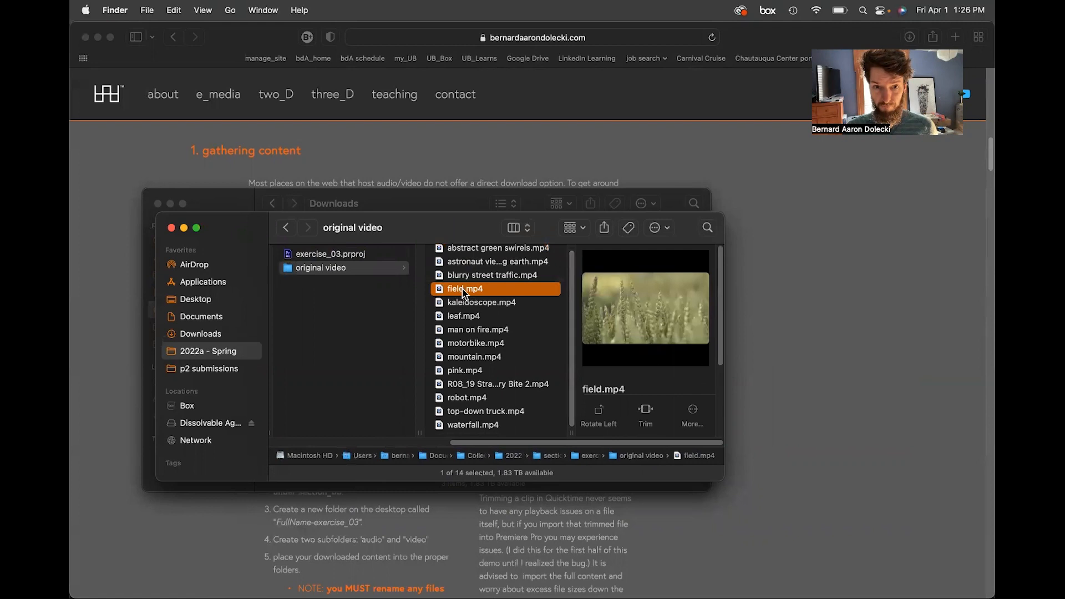
text(ufhadwljfgashfgsdkjfsdhfsdjkasdvgzsdkvgjhgadfkgijahefligjh)
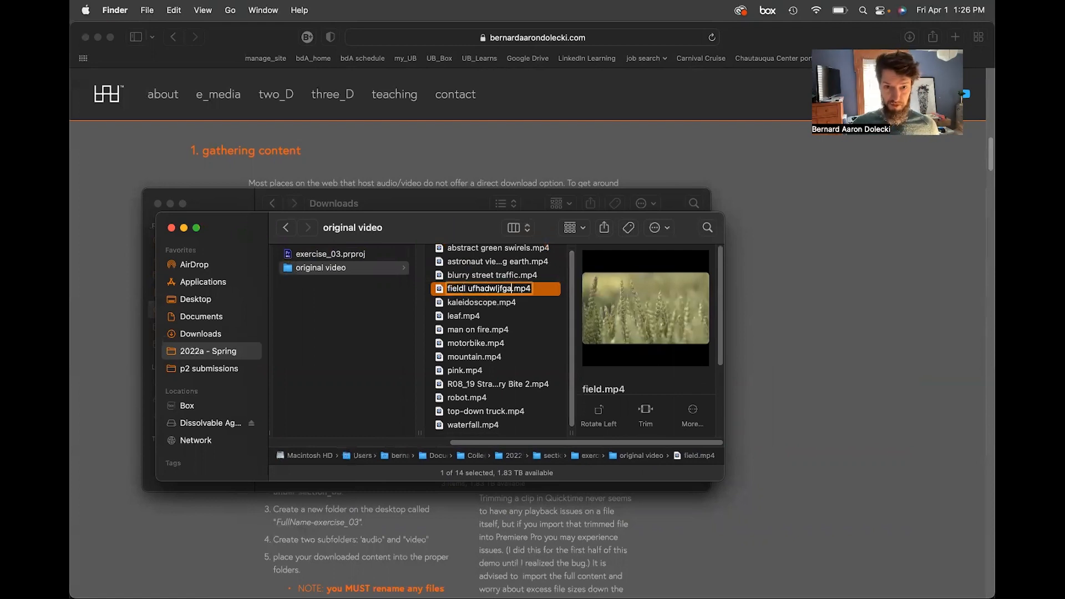
text(lisedfhglidjhaefgr)
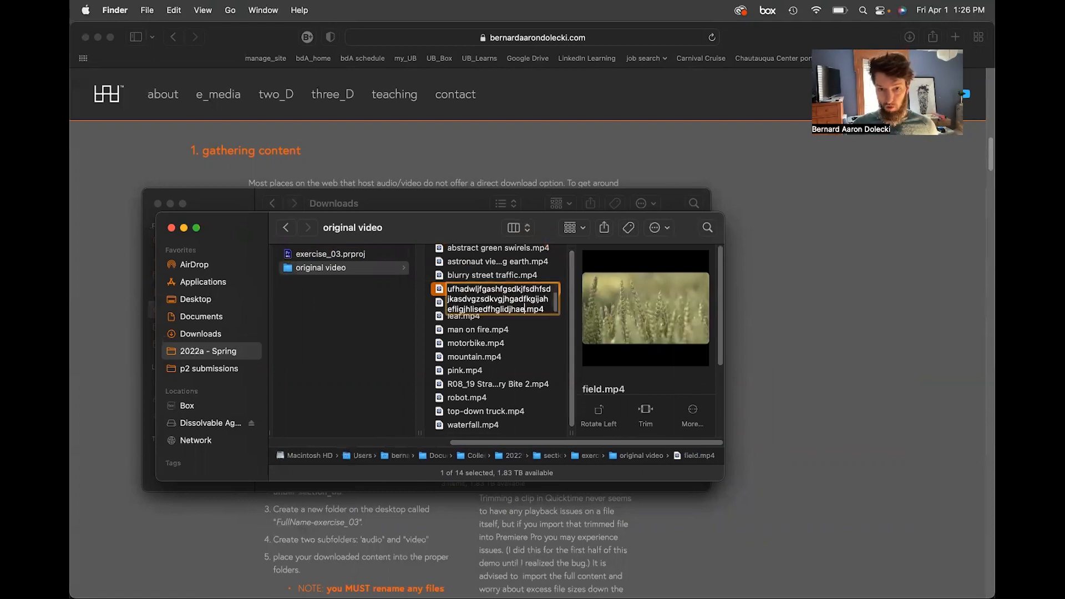
key(Return)
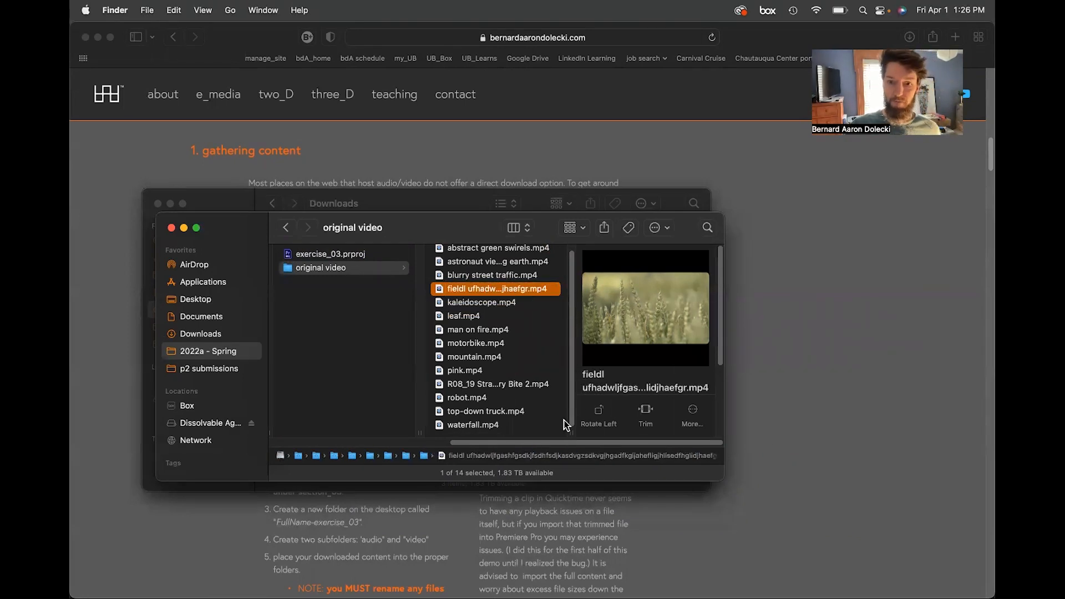
Widen the Finder window and restore the wheat clip's file name to field.mp4.
drag(571, 431, 858, 441)
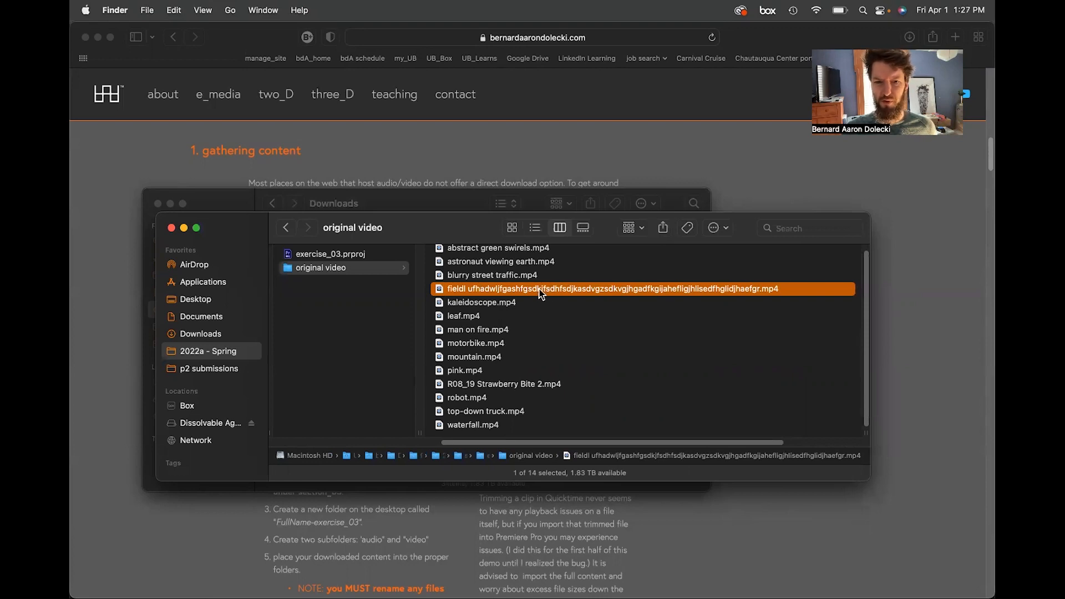
click(495, 290)
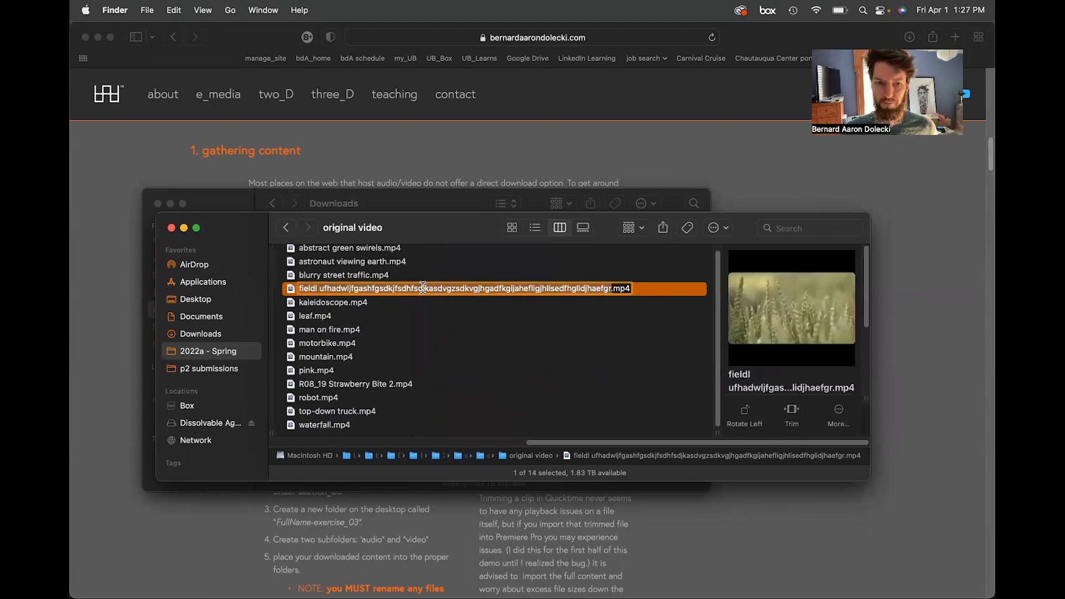
click(319, 290)
drag(319, 289, 612, 289)
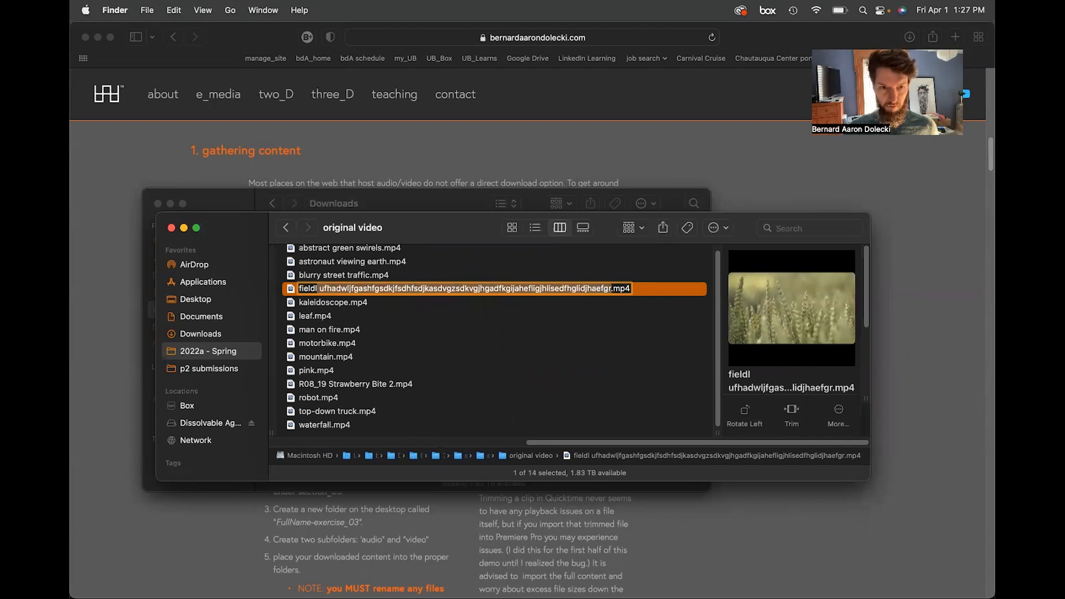
key(BackSpace)
key(BackSpace)
key(BackSpace)
key(Return)
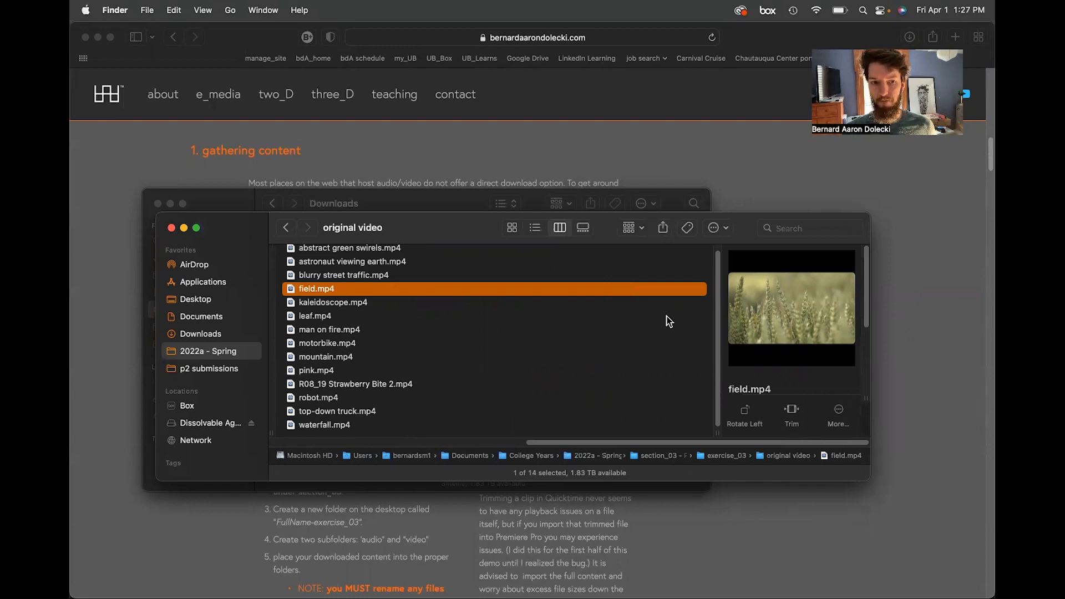
Reposition the original video window so the files in the Downloads window behind it can be seen.
drag(454, 238, 521, 236)
scroll(425, 335, left, 5)
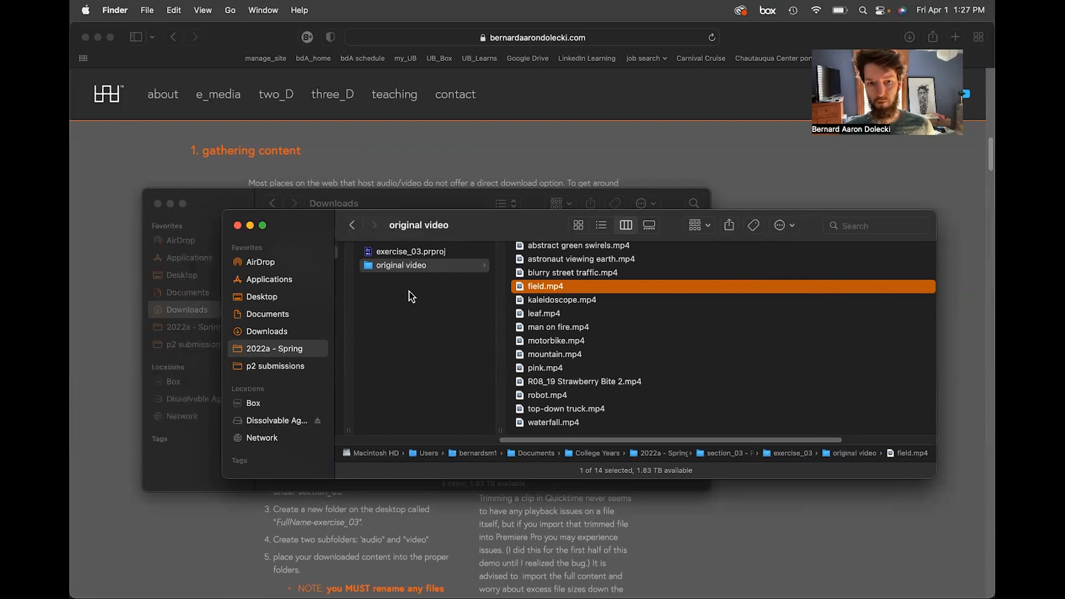
drag(457, 224, 492, 294)
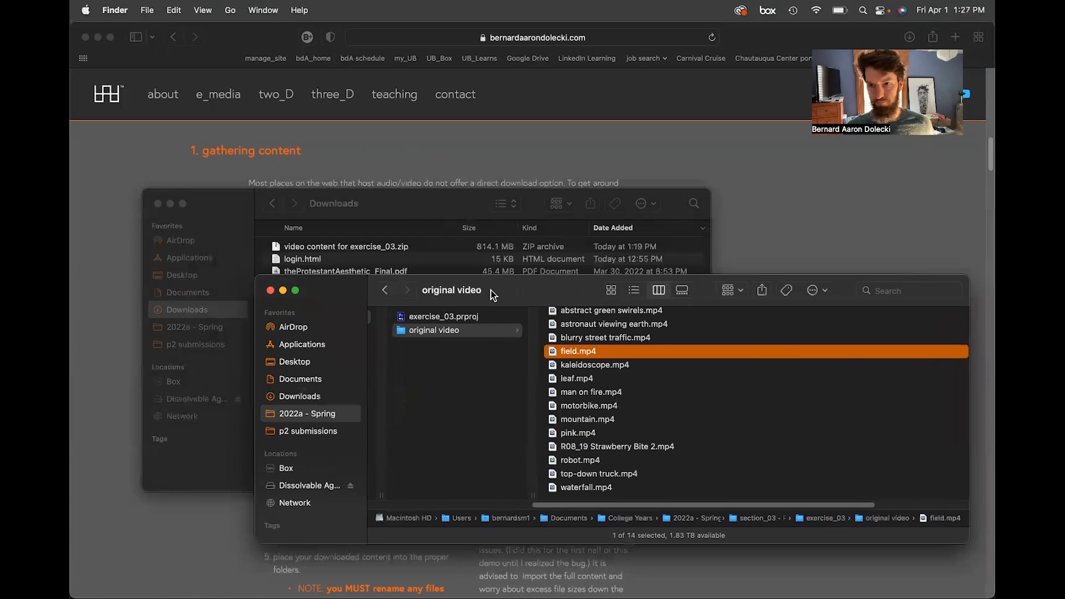
drag(491, 291, 449, 318)
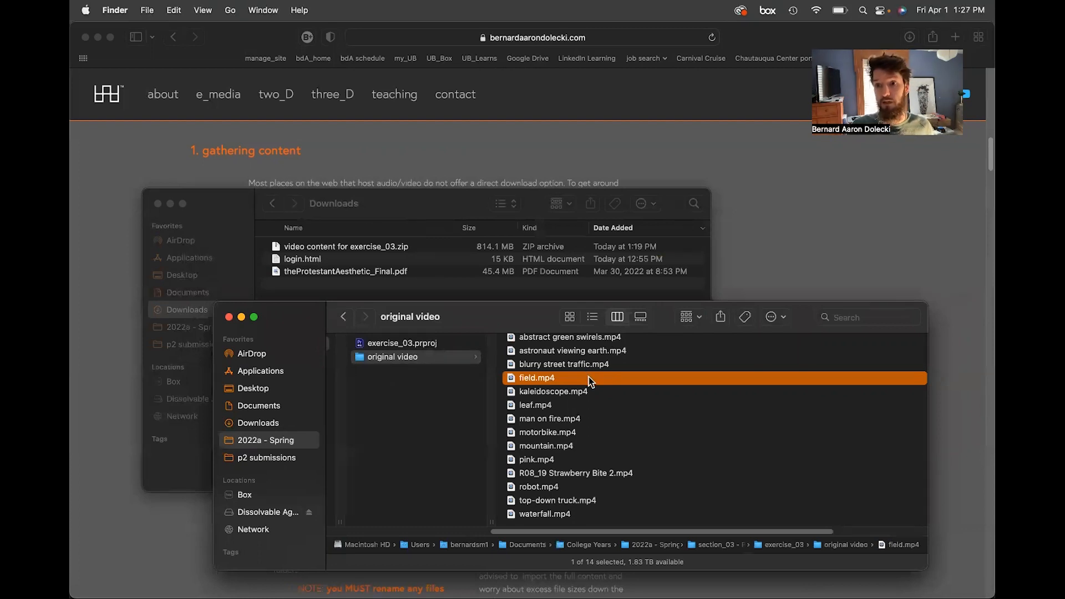
Preview abstract green swirels.mp4 and leaf.mp4 from the original video folder.
scroll(588, 377, up, 1)
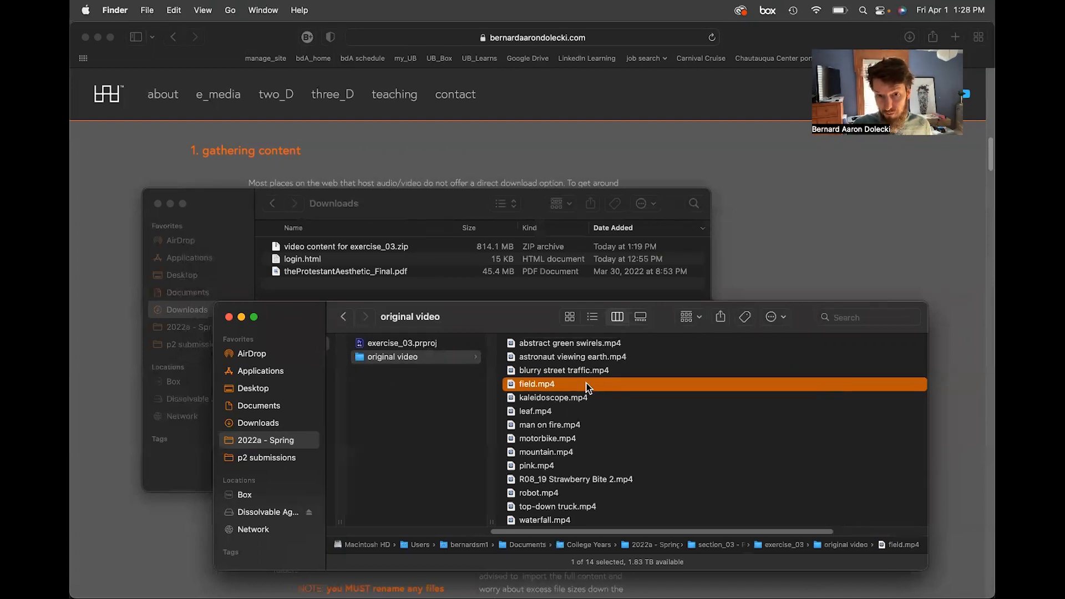
click(550, 345)
key(space)
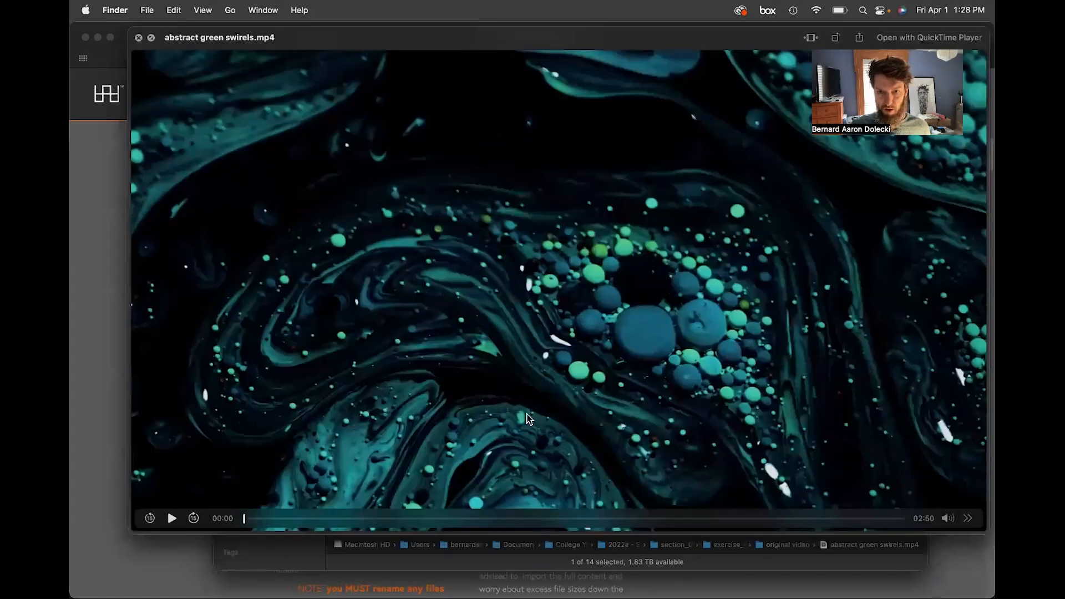
key(space)
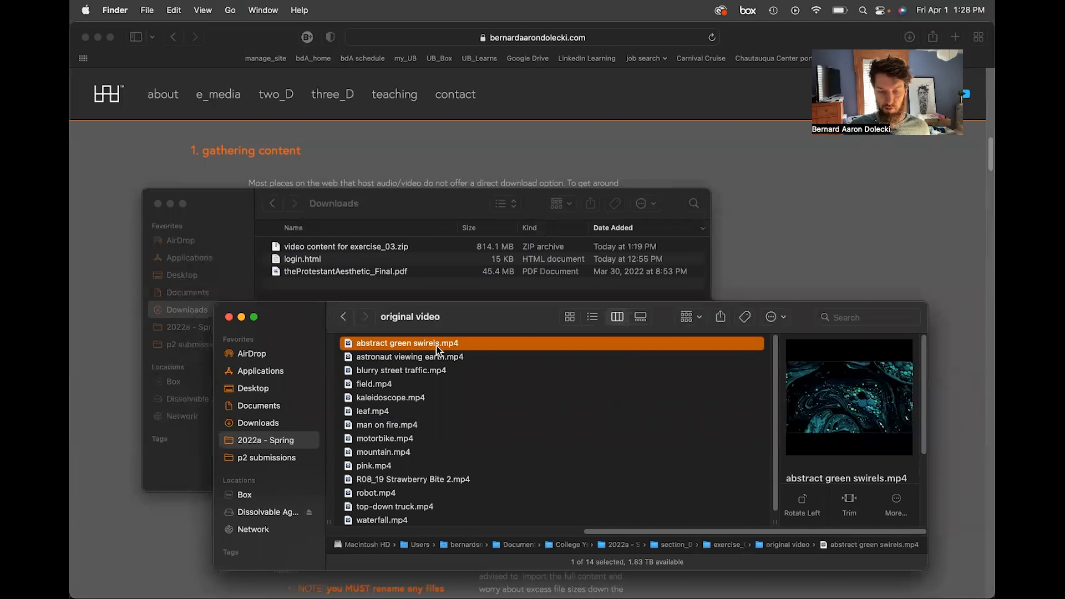
click(366, 414)
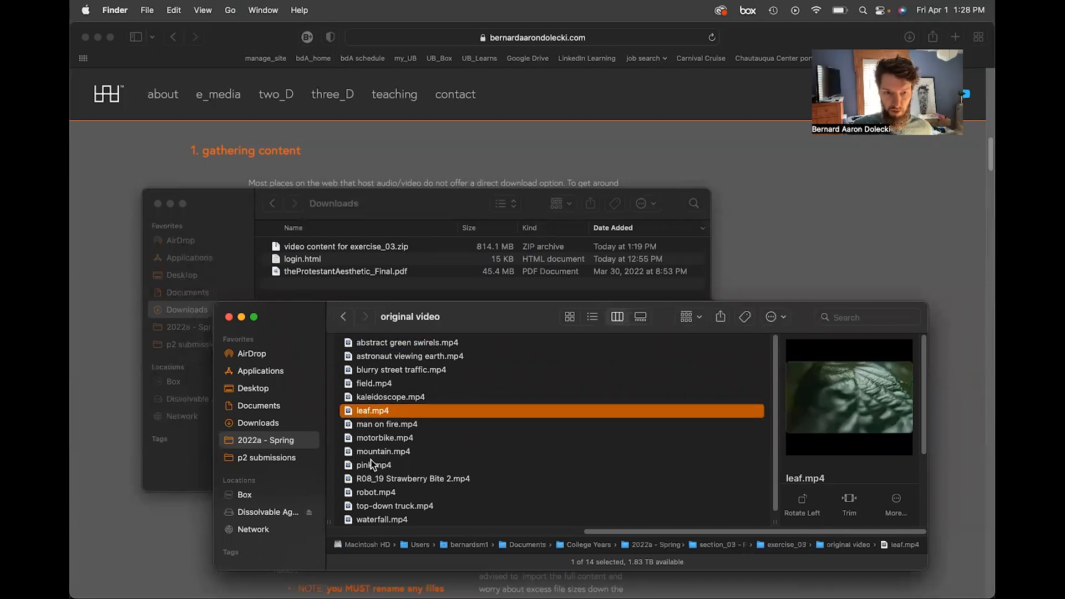
scroll(368, 463, down, 1)
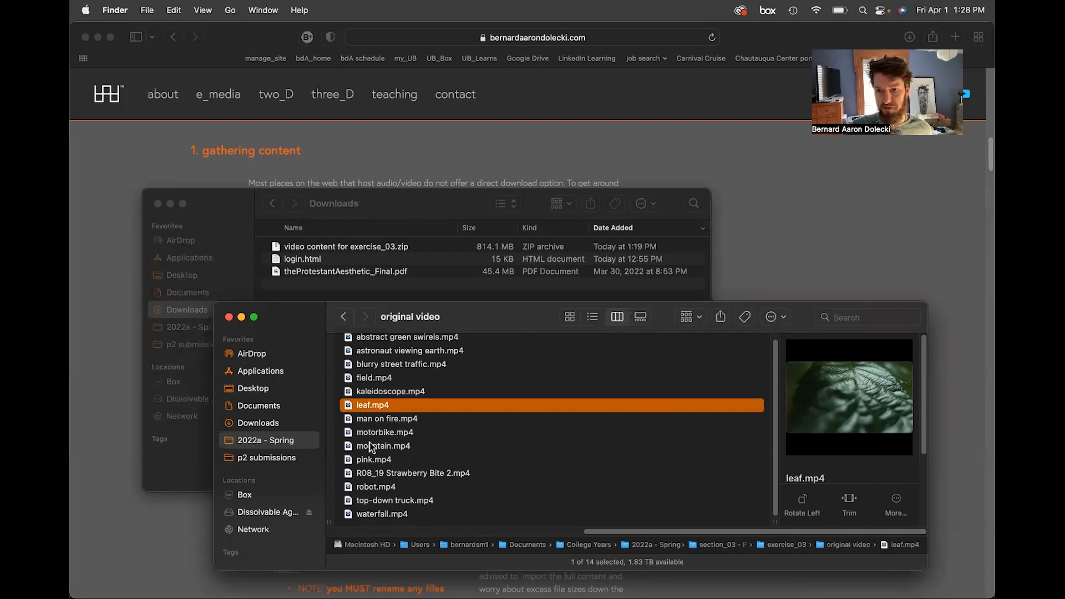
key(space)
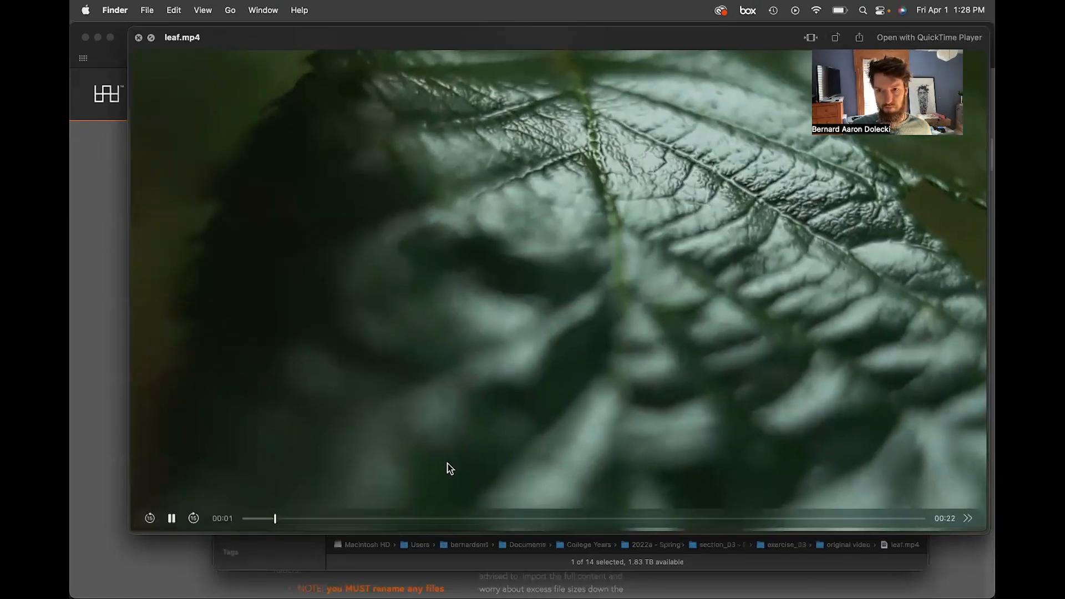
key(space)
click(367, 405)
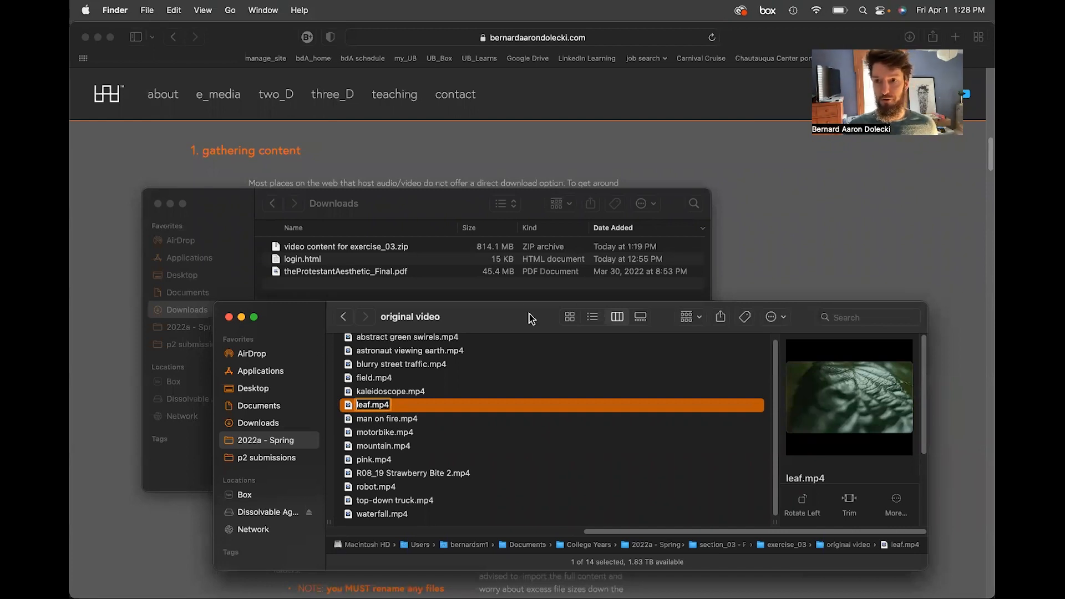
key(Return)
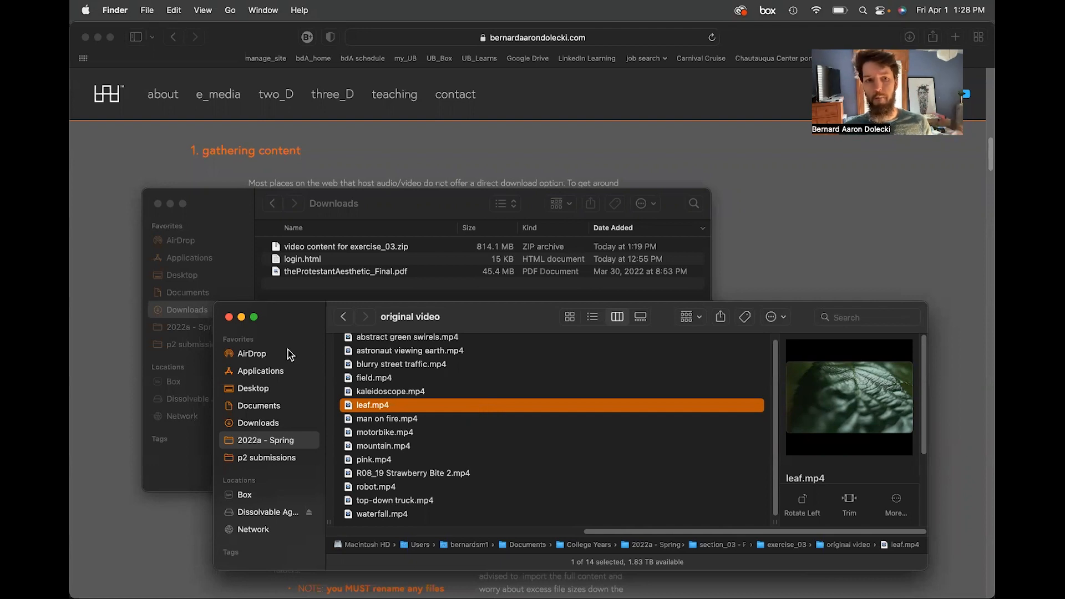
Move the browser aside, switch to Premiere Pro and start a new project.
drag(246, 43, 69, 65)
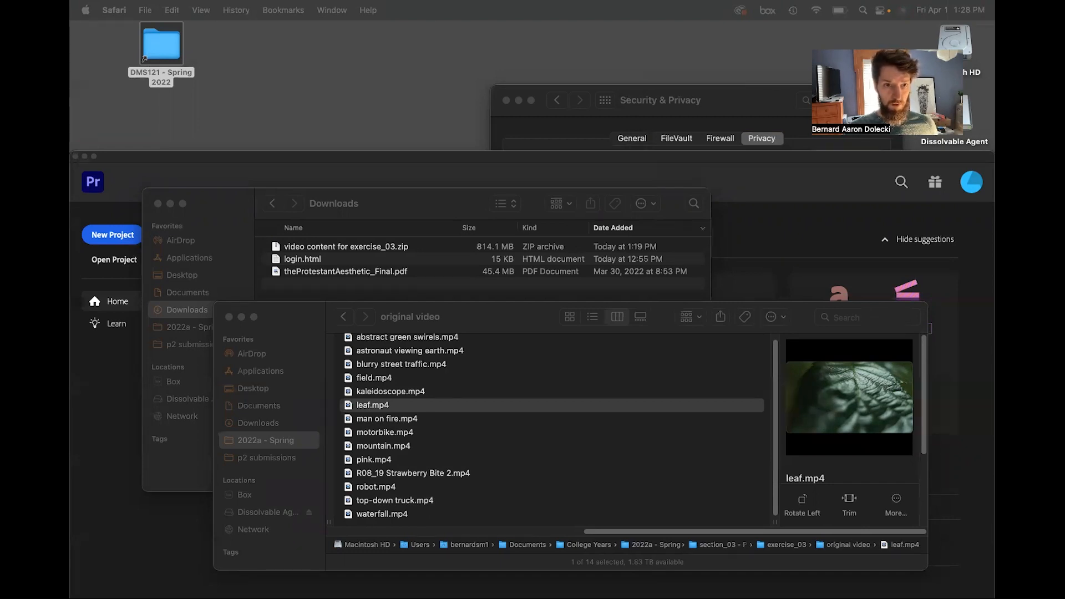
drag(275, 161, 295, 35)
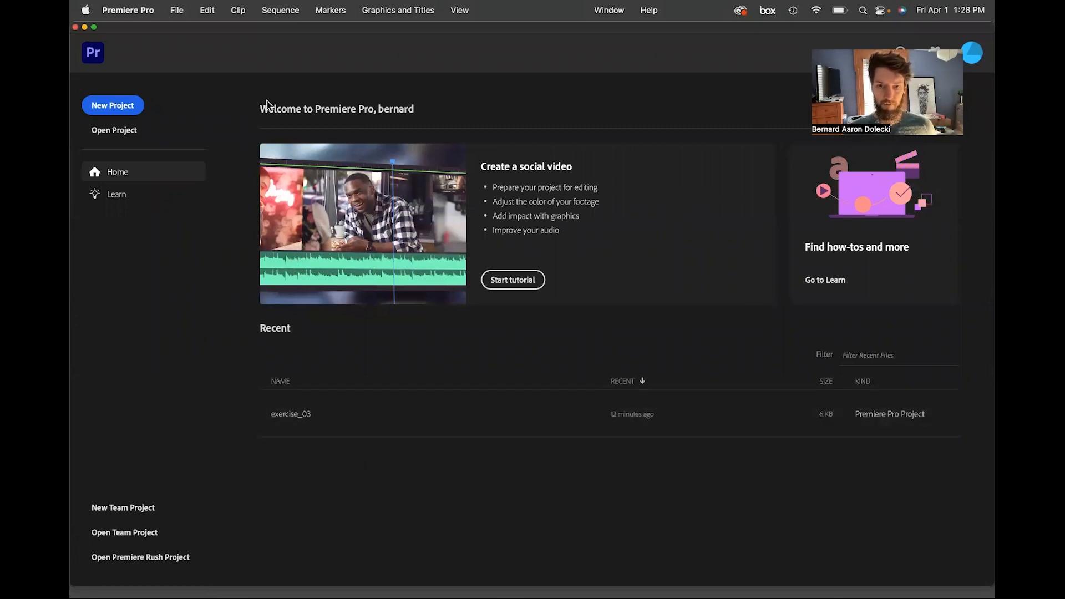
click(122, 116)
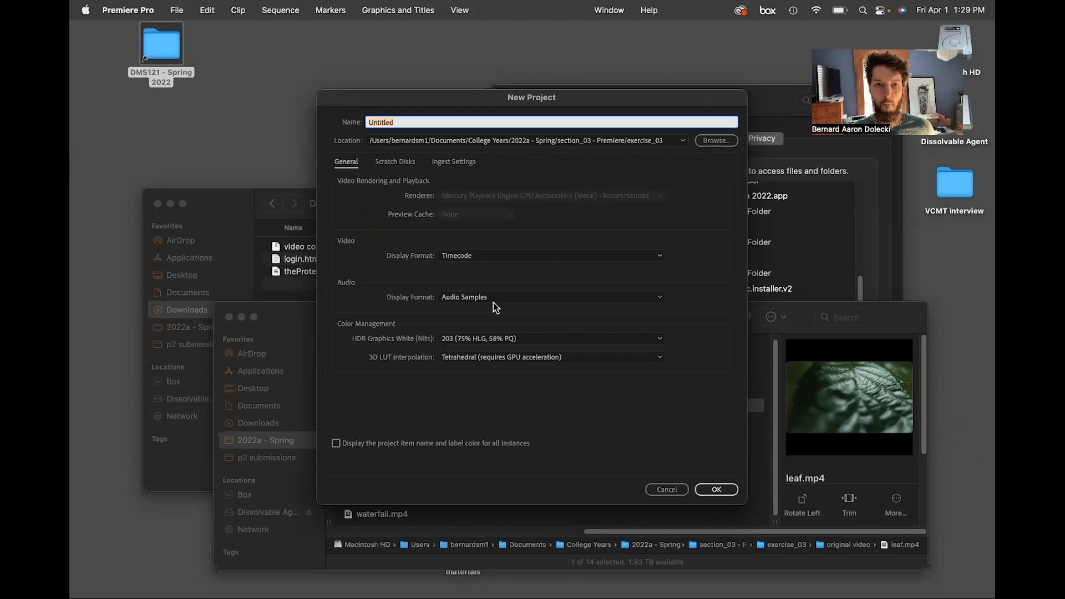
click(348, 95)
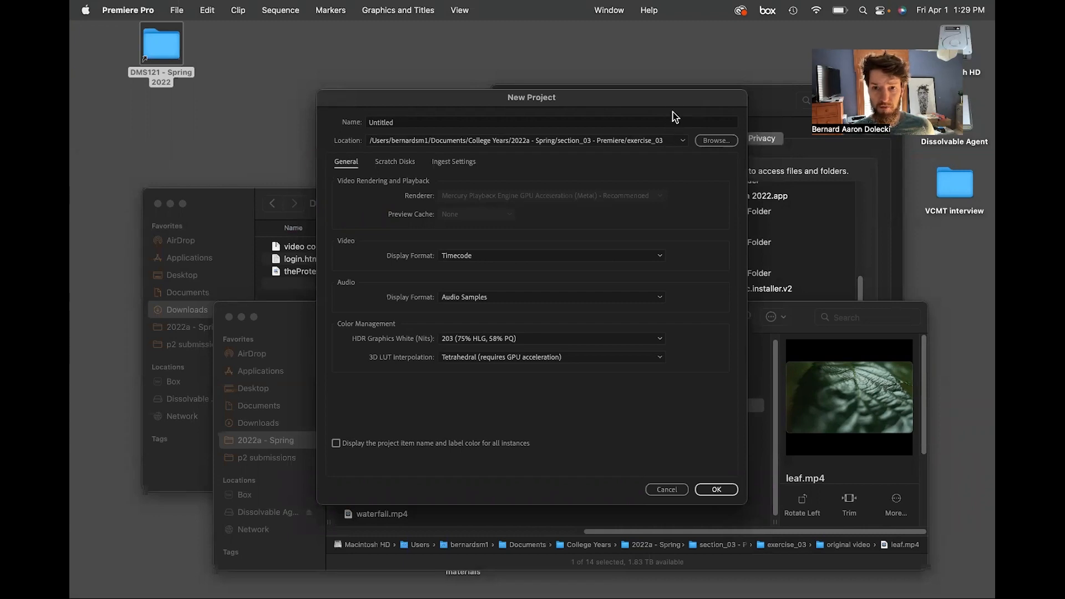
drag(668, 93, 655, 111)
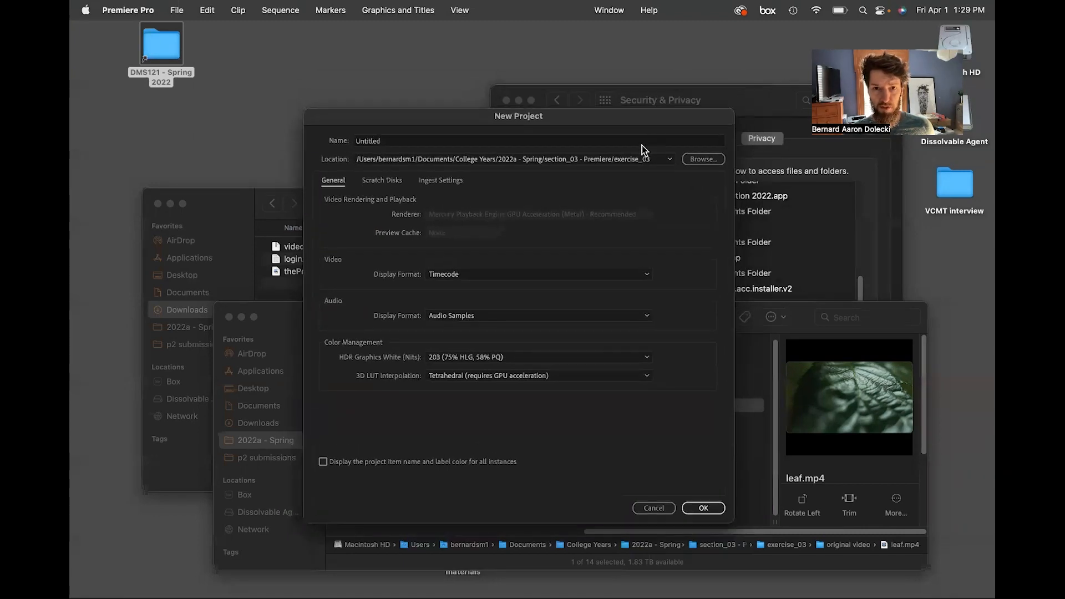
Name the new project exercise_03.
click(384, 141)
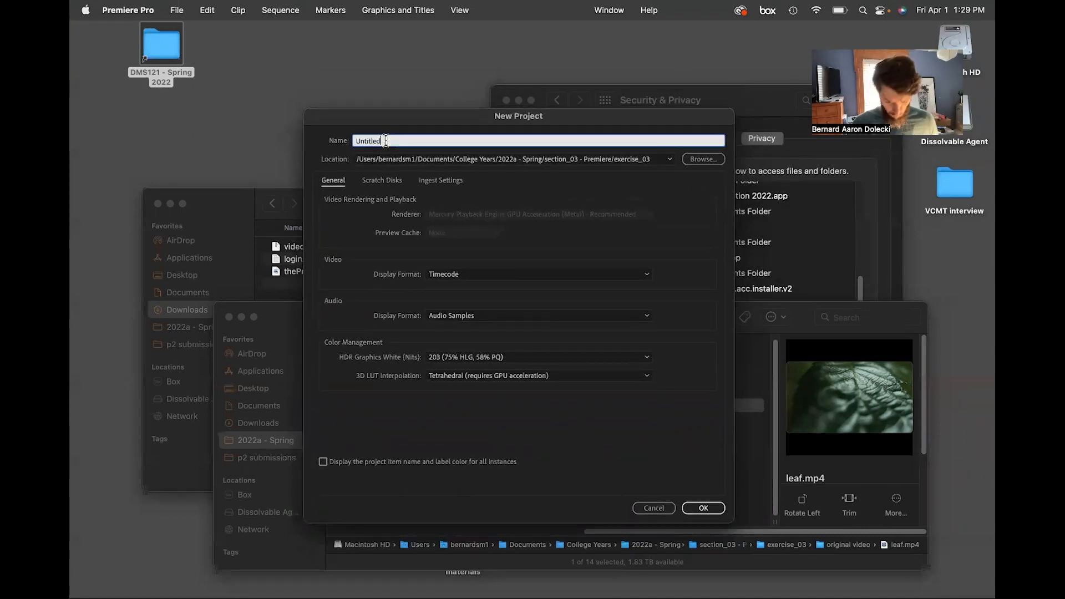
key(BackSpace)
key(BackSpace)
key(BackSpace)
key(BackSpace)
key(BackSpace)
key(BackSpace)
key(BackSpace)
key(BackSpace)
text(exercise_03)
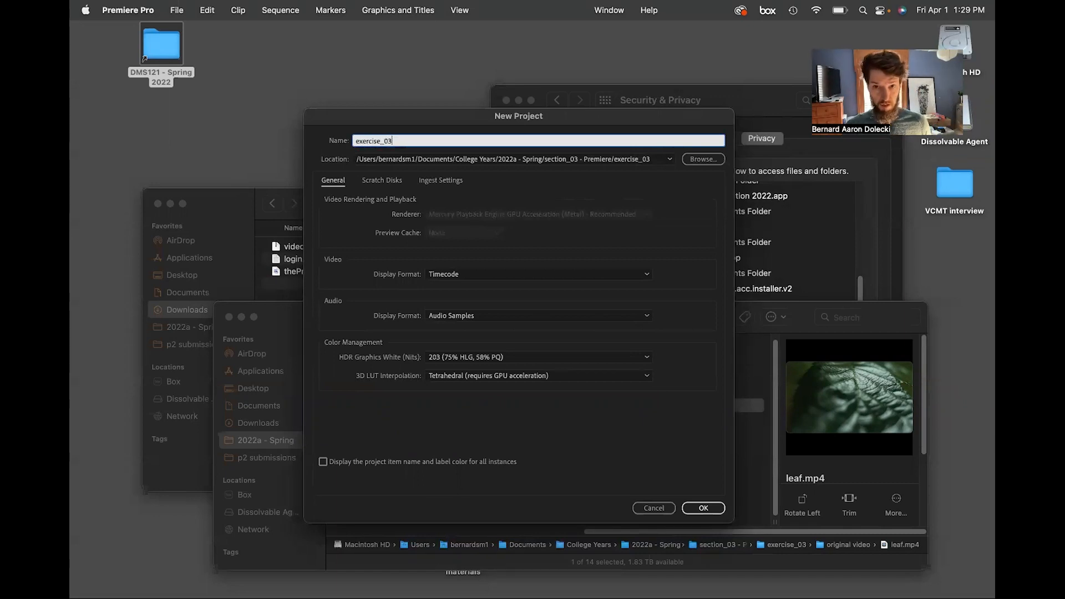
Choose the exercise_03 folder as the new project's save location.
click(693, 160)
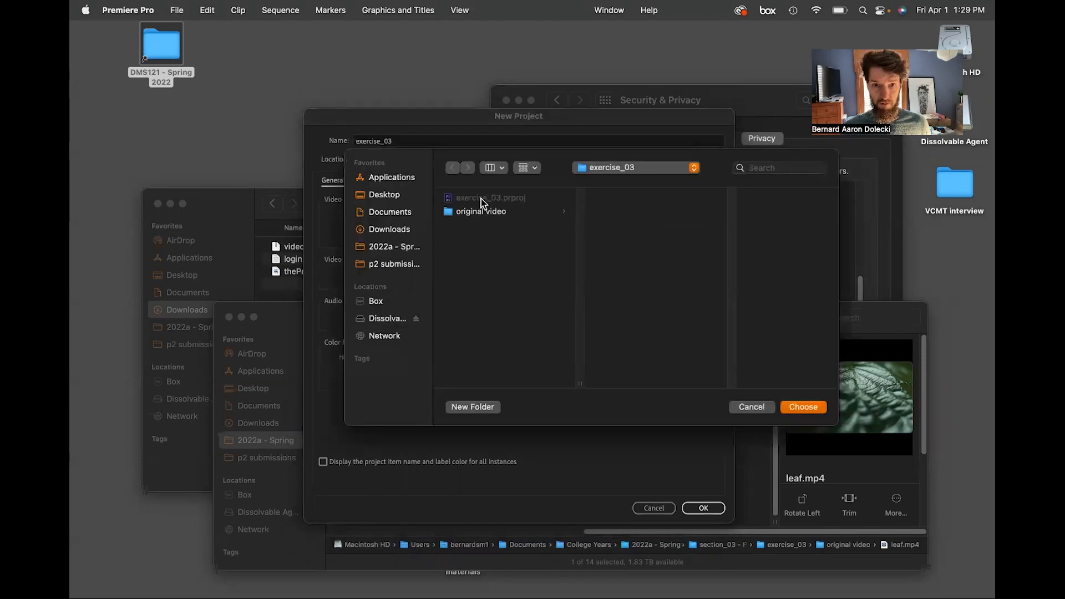
click(803, 407)
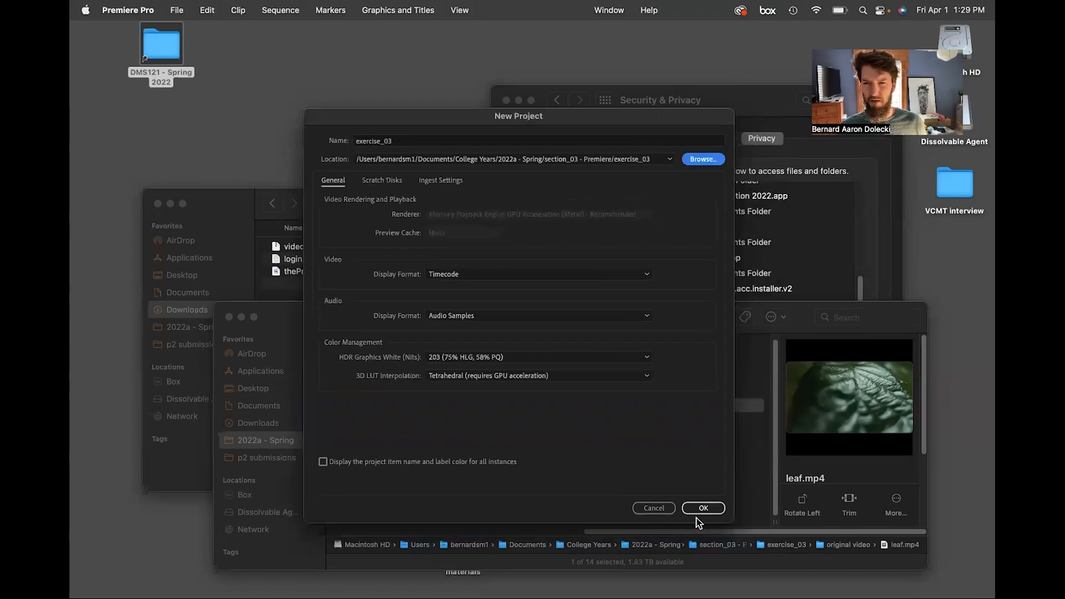
click(702, 508)
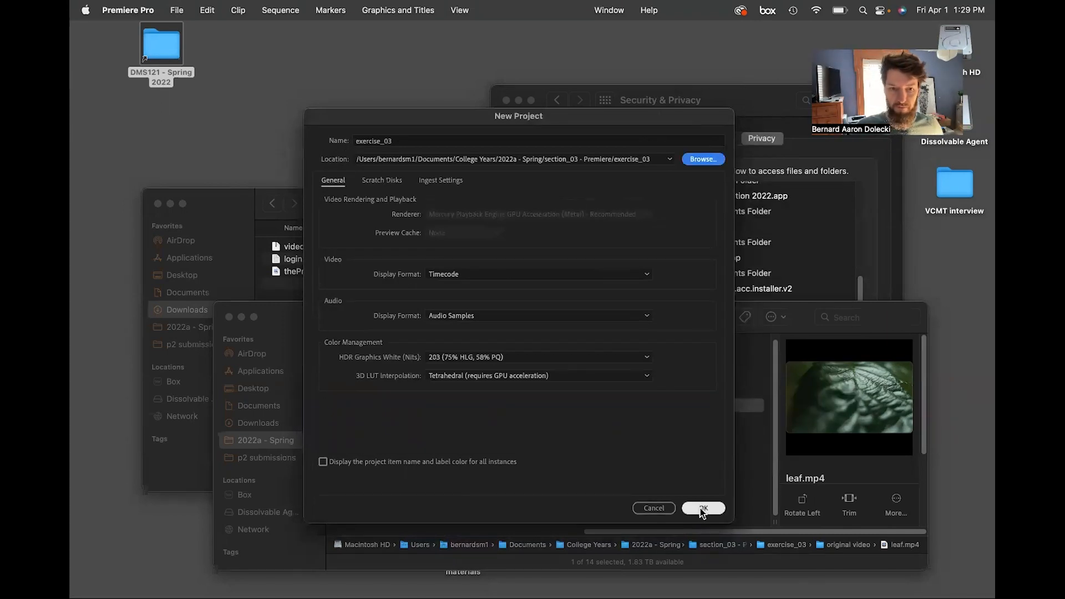
Review the new project's General, Scratch Disks and Ingest settings, including the folder chooser for Captured Video, without changing anything.
click(448, 184)
click(376, 184)
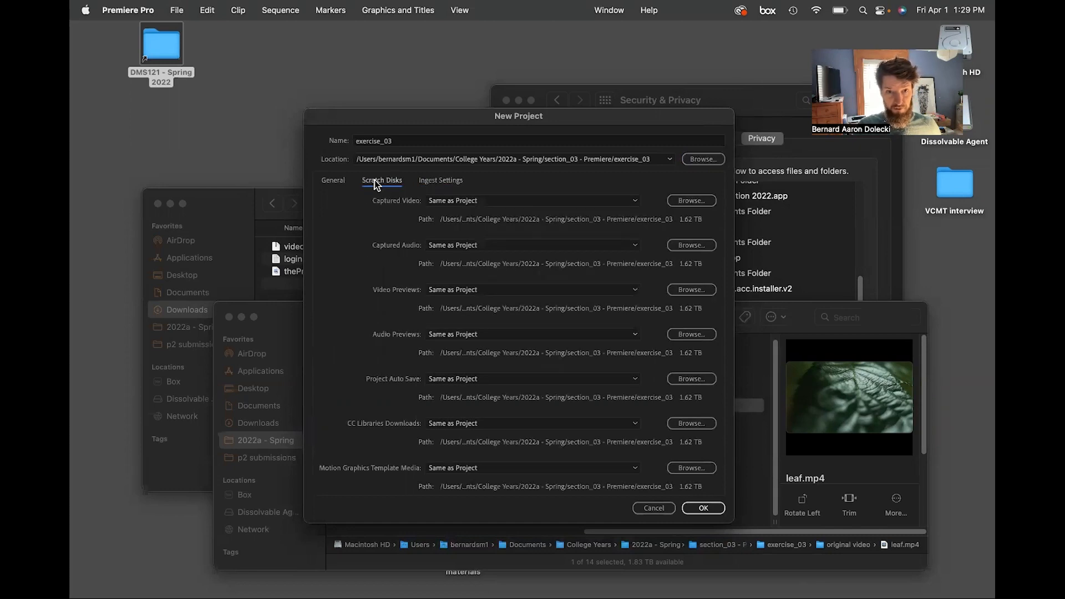
click(333, 182)
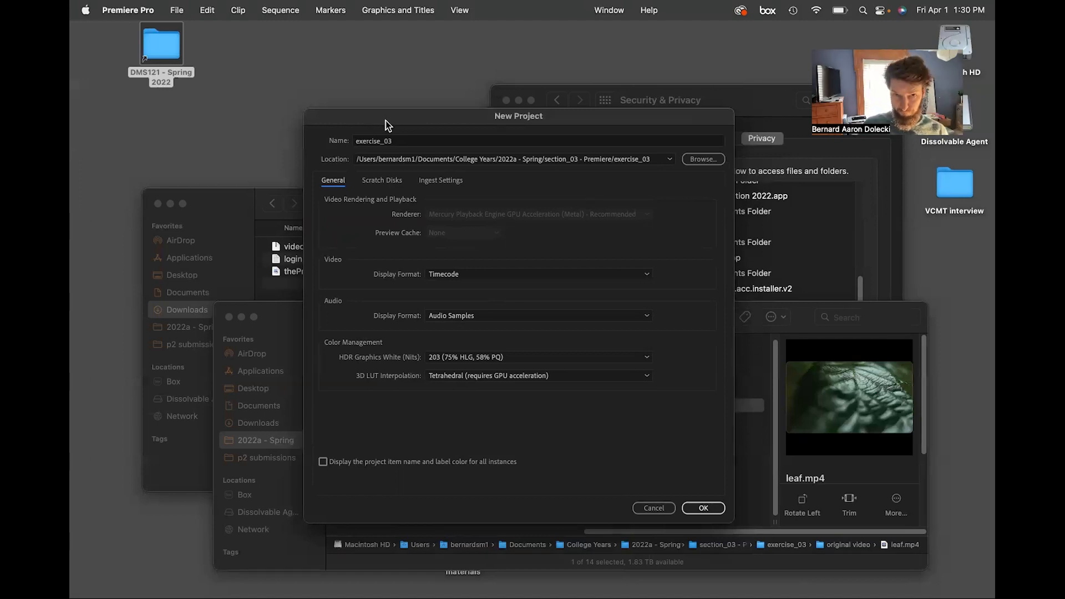
click(384, 182)
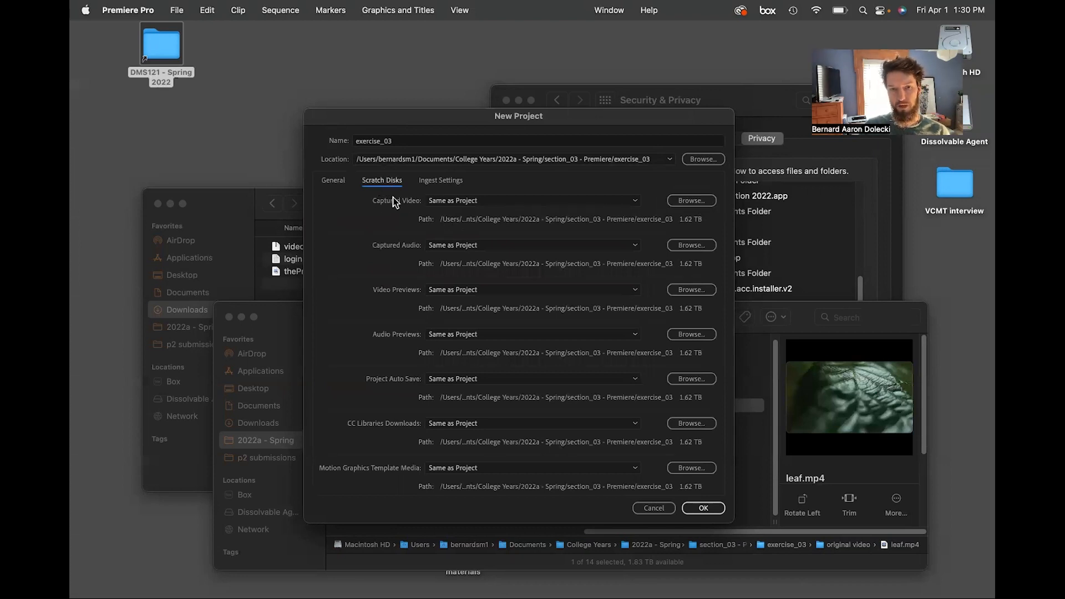
click(687, 204)
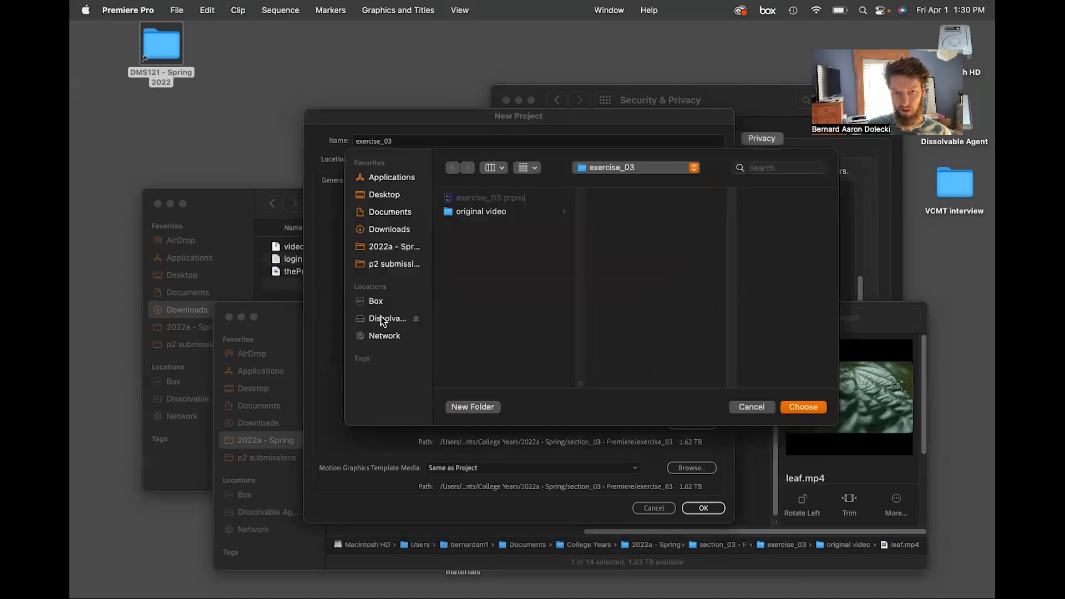
click(752, 407)
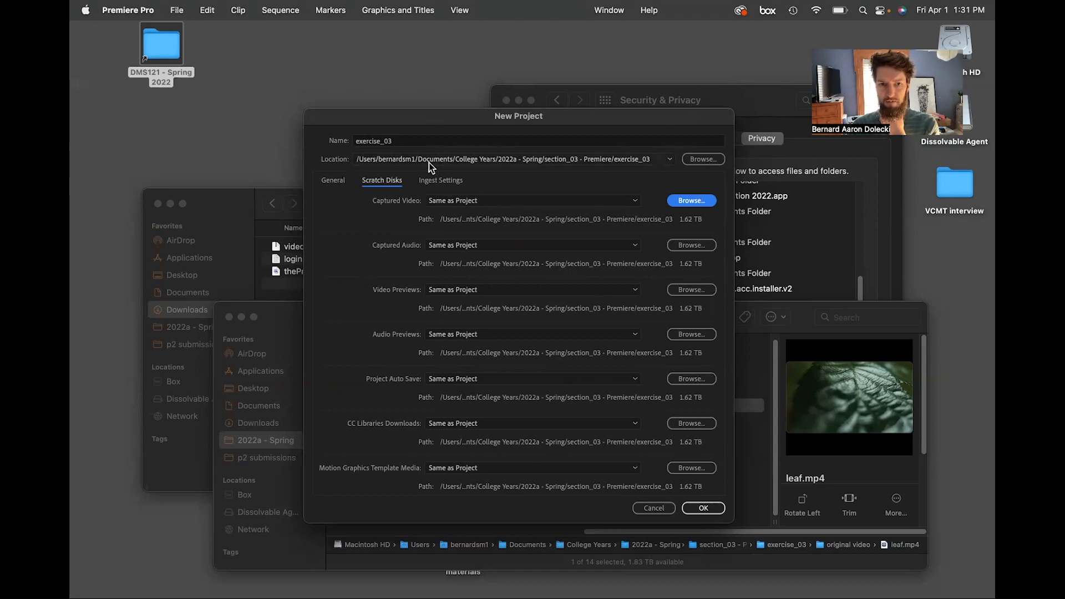
Return to the General settings and create the project, replacing the existing exercise_03 project file.
click(336, 181)
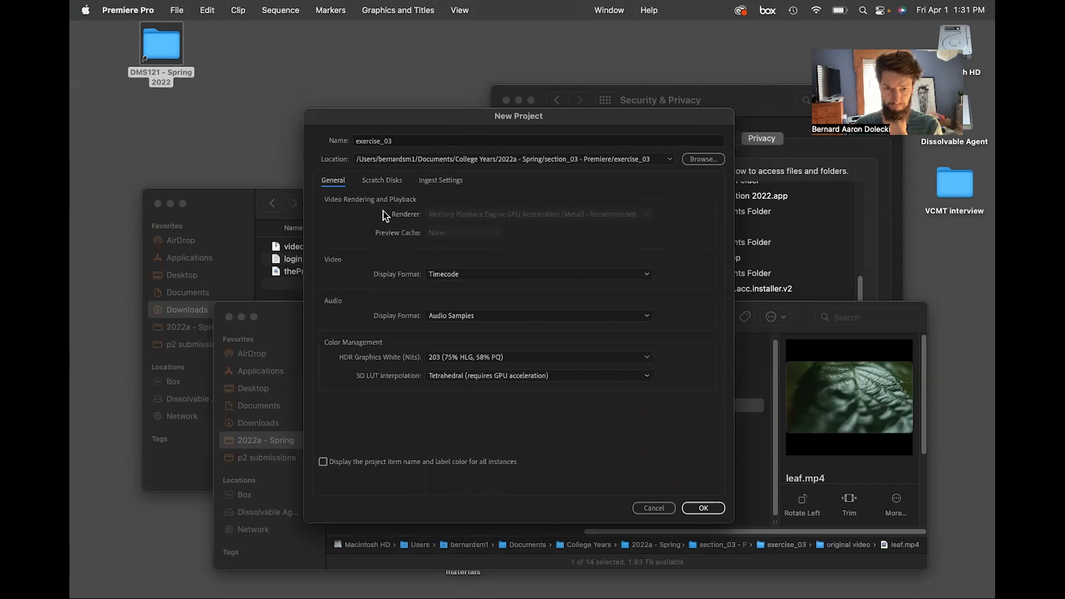
click(705, 508)
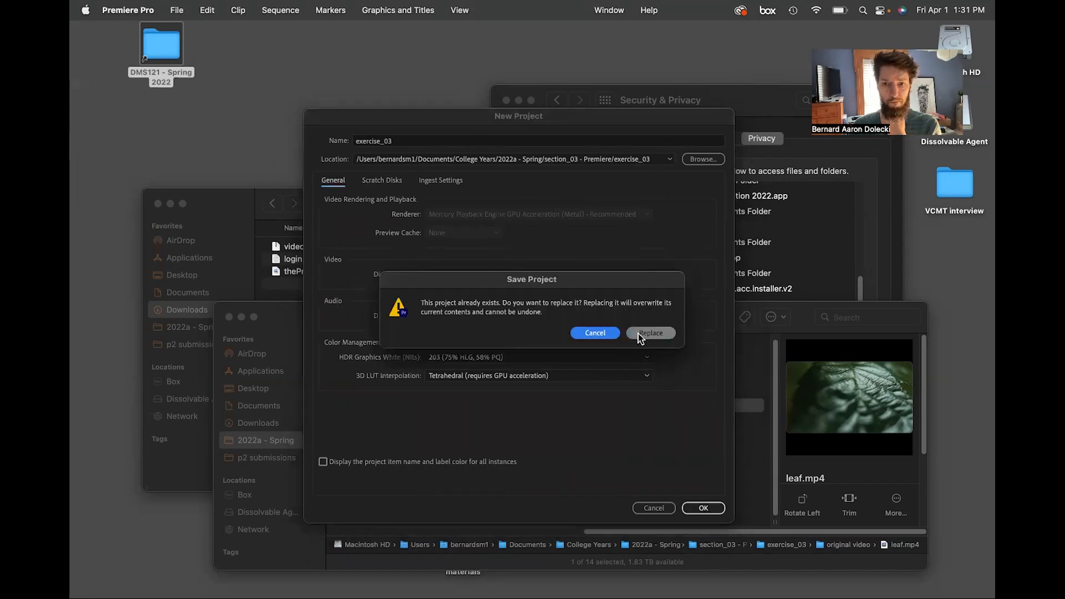
click(643, 333)
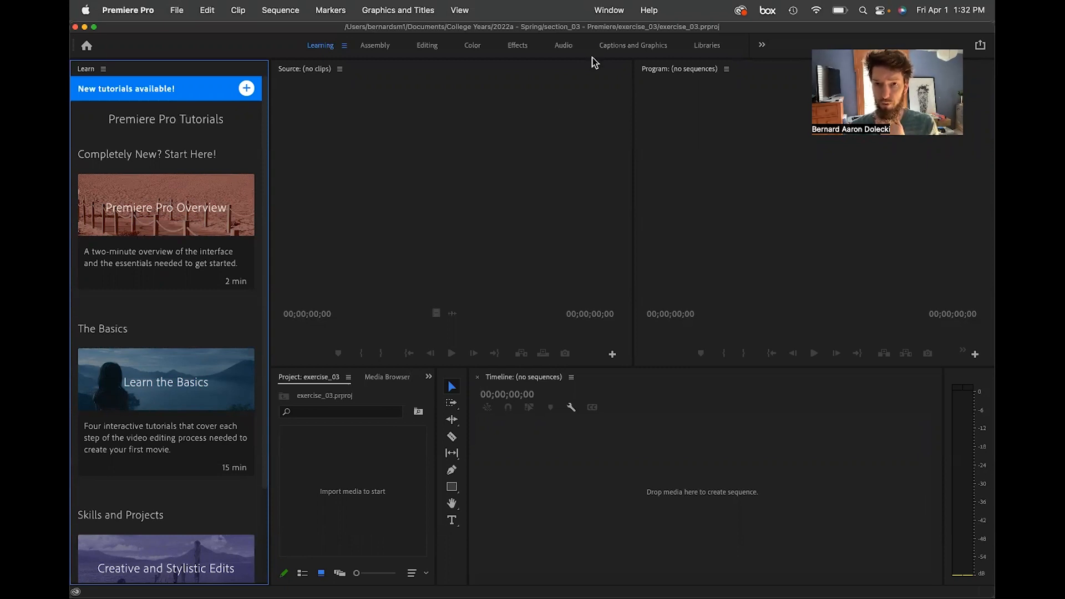
Switch the workspace from Learning to Editing.
click(603, 10)
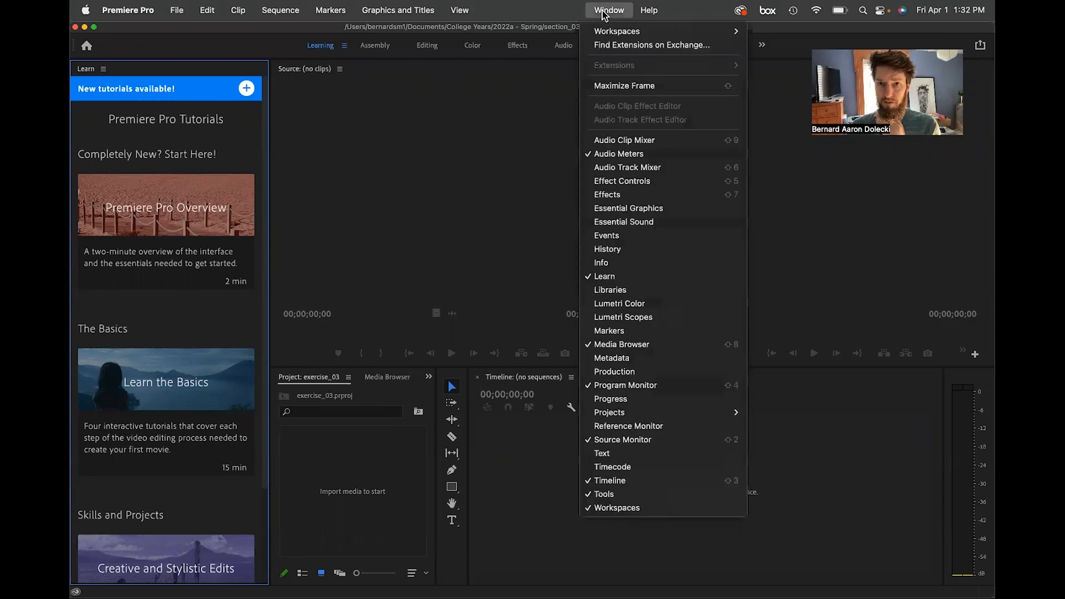
mouse_move(606, 31)
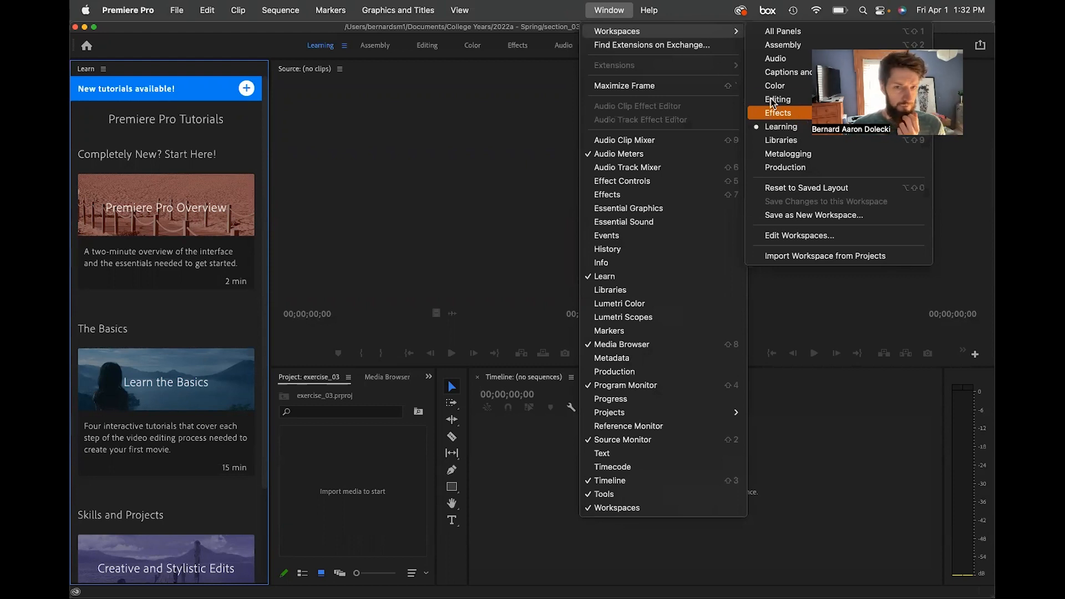
click(615, 10)
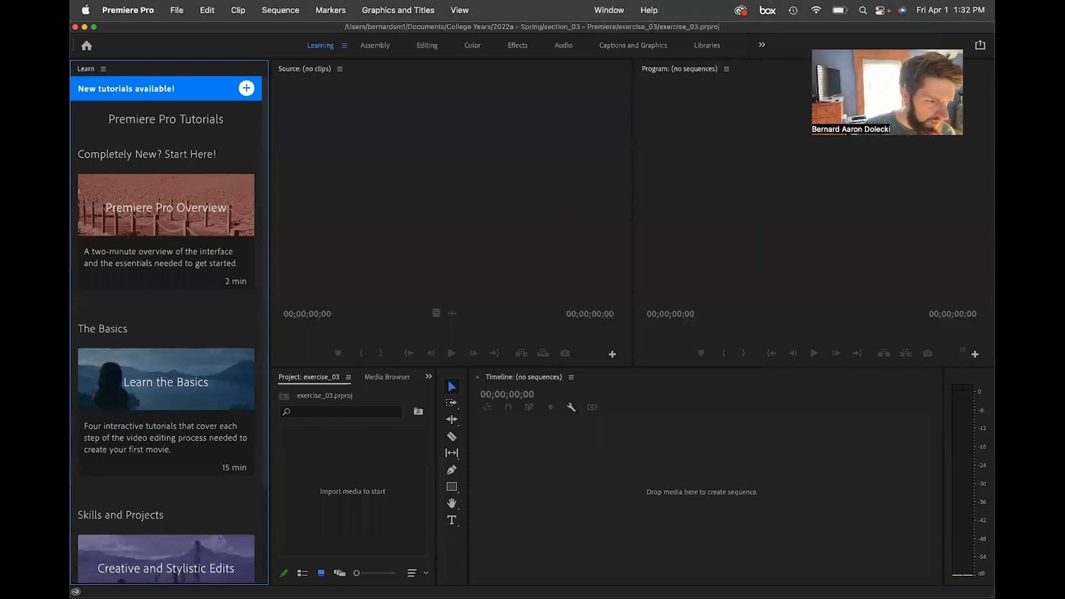
click(623, 9)
mouse_move(625, 31)
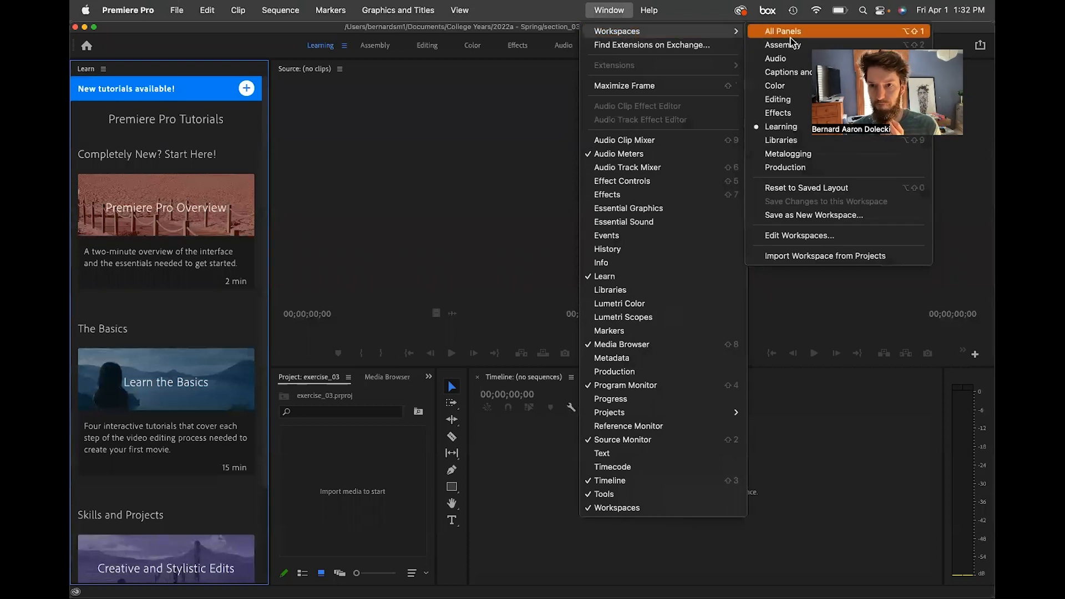
click(784, 103)
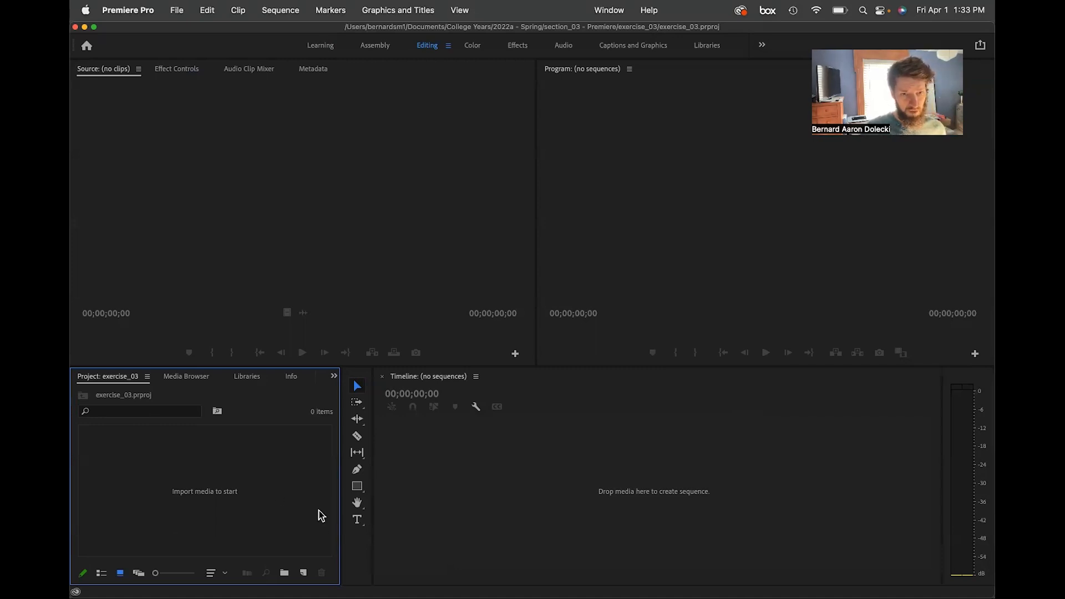
Import the whole original video folder from Finder into the exercise_03 project as a bin.
right_click(211, 492)
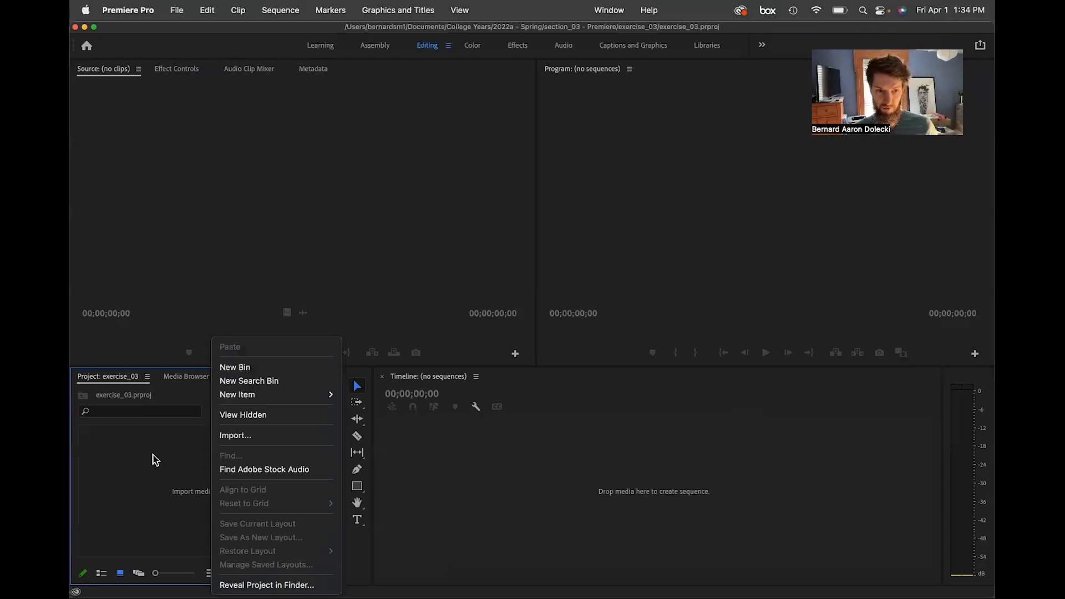
click(132, 476)
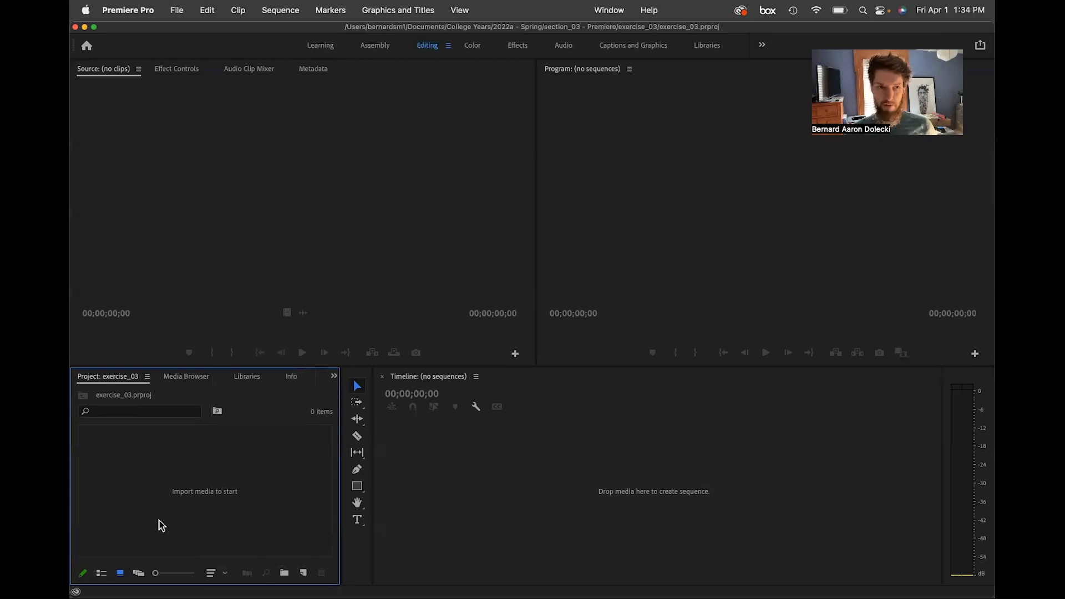
key(ctrl+Up)
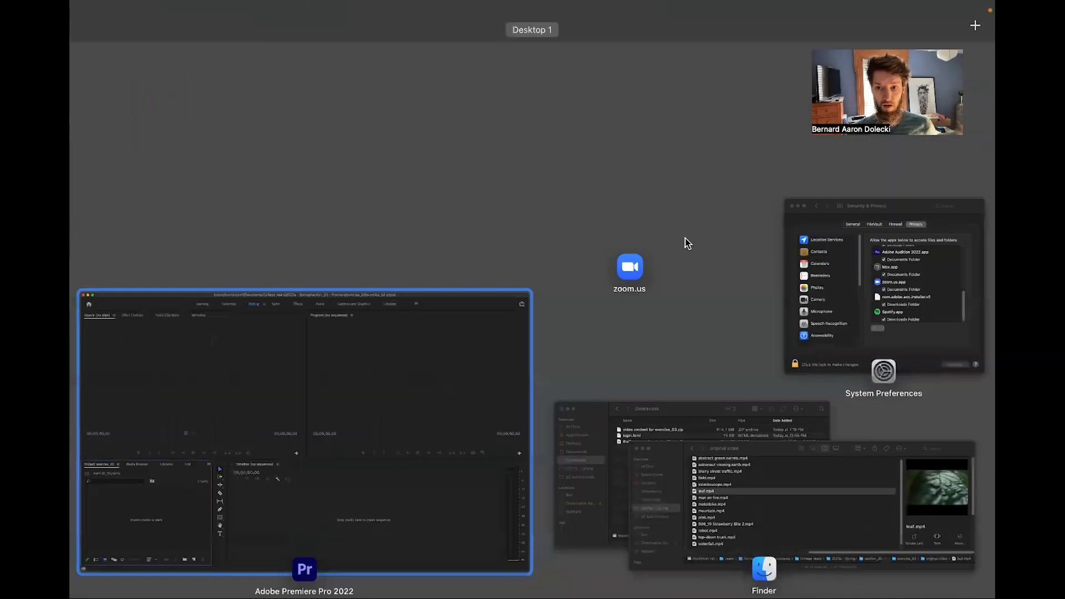
click(687, 479)
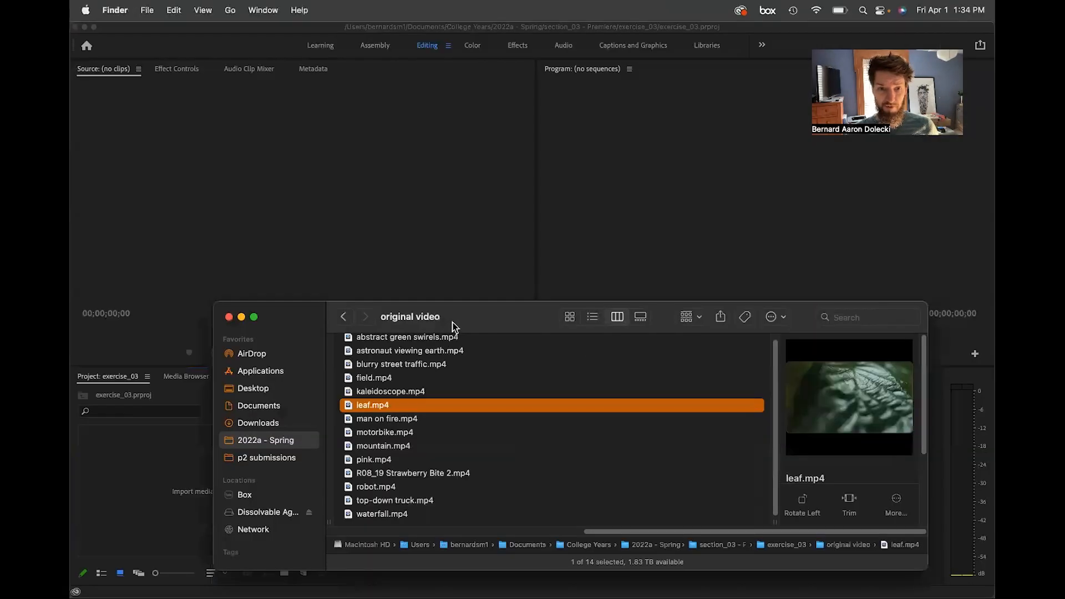
drag(450, 320, 216, 467)
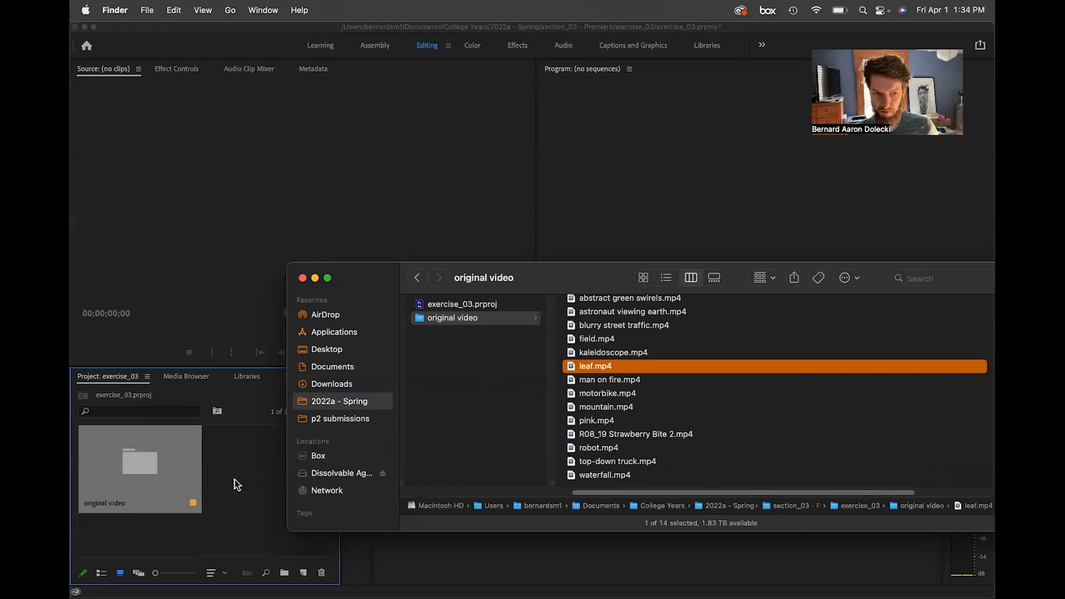
click(607, 478)
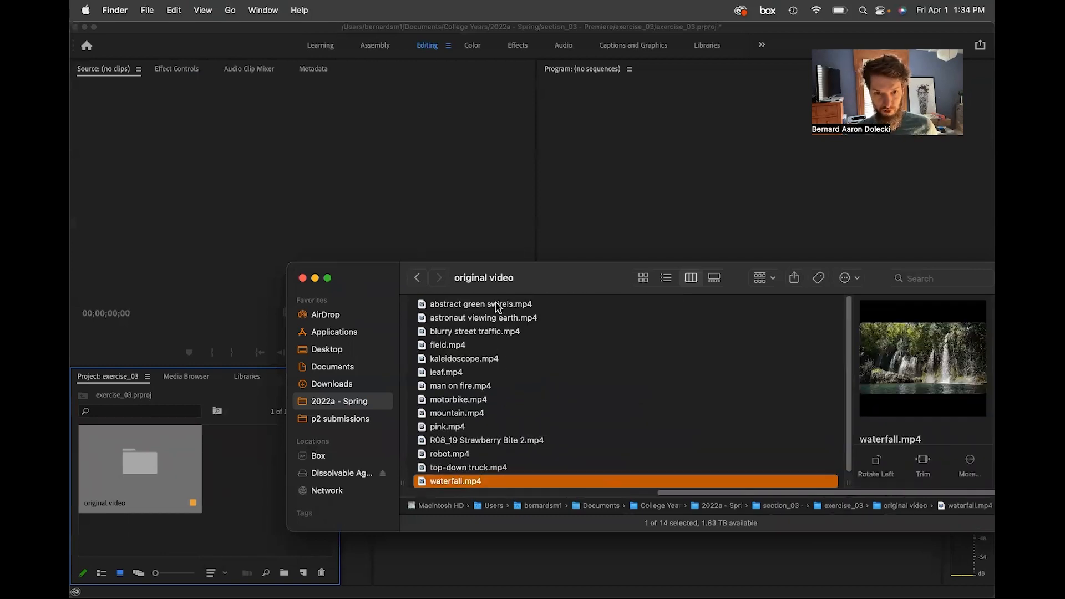
key(super+a)
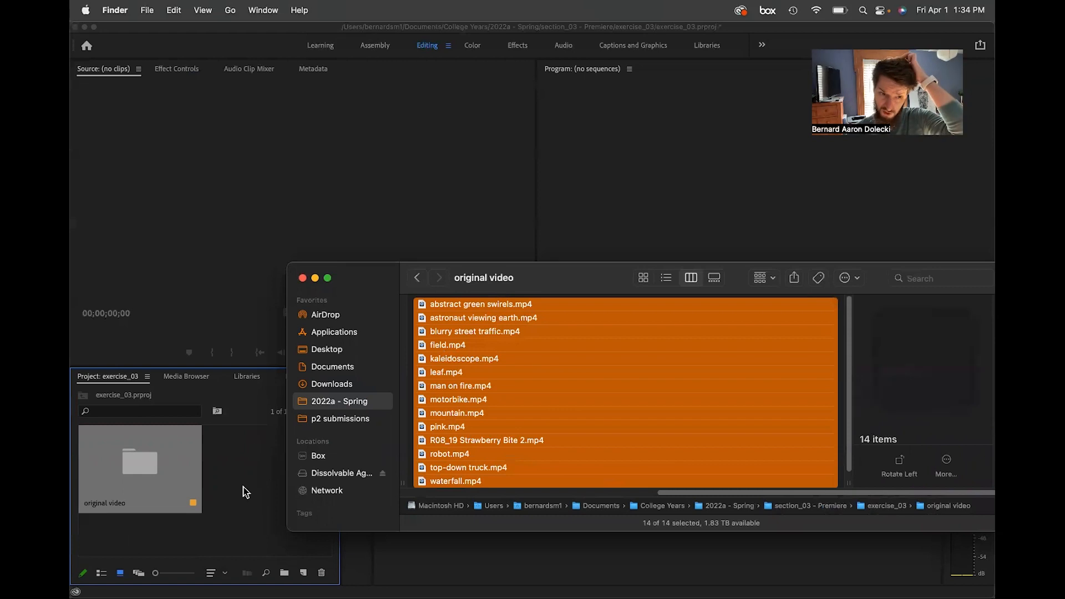
Create a new bin beside the original video bin and name it original audio.
right_click(223, 492)
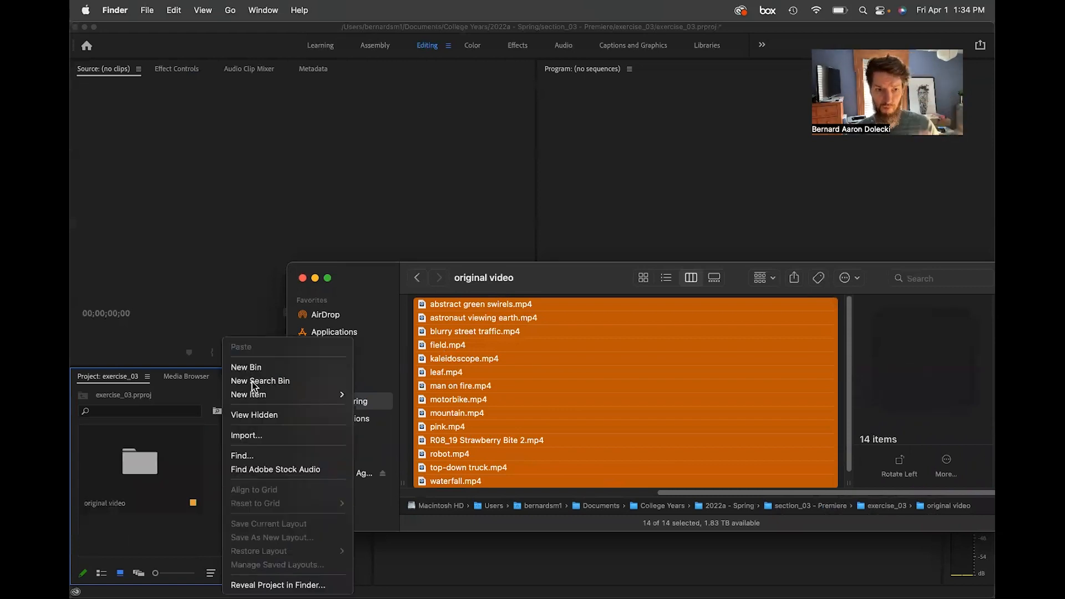
click(260, 367)
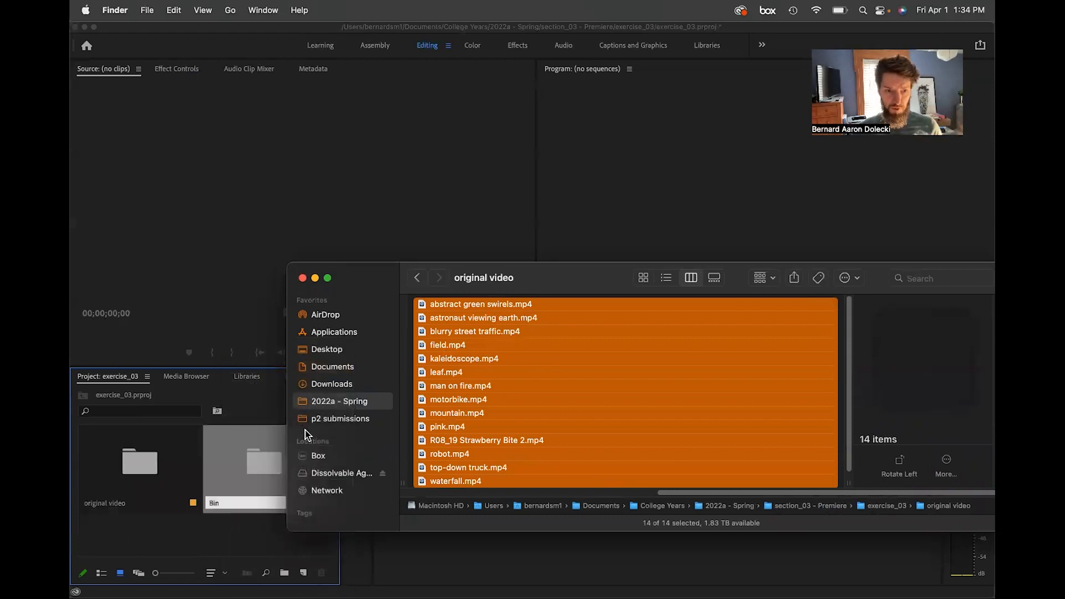
click(217, 505)
double_click(218, 504)
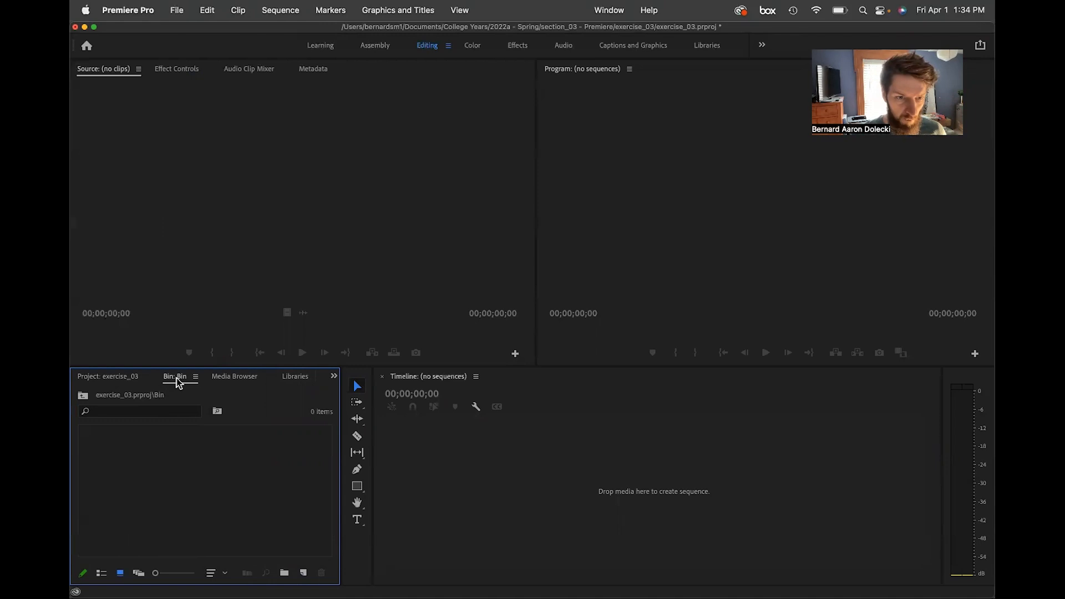
click(83, 396)
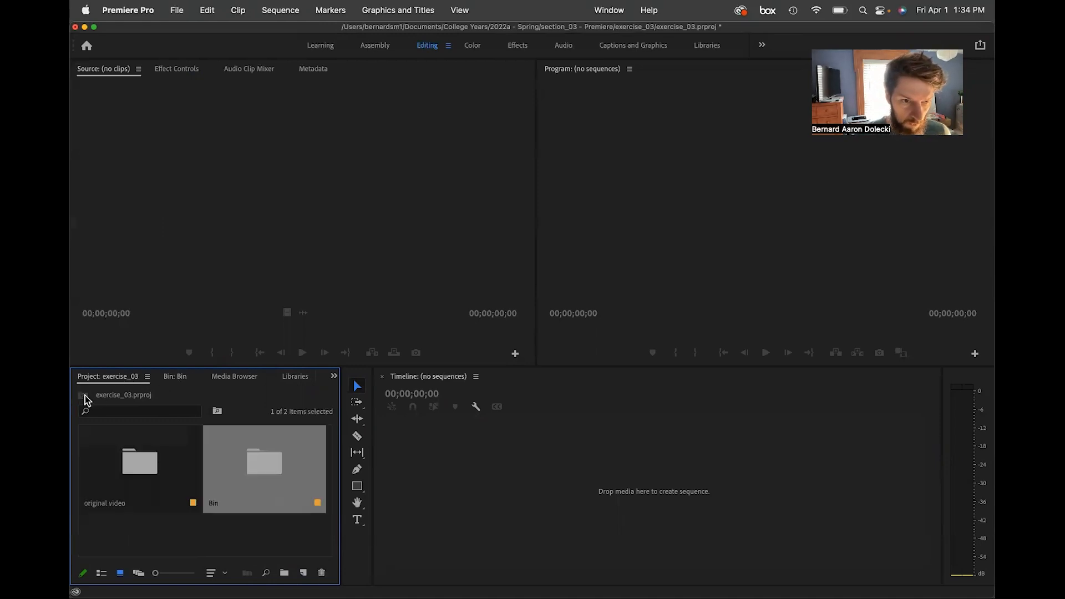
right_click(232, 487)
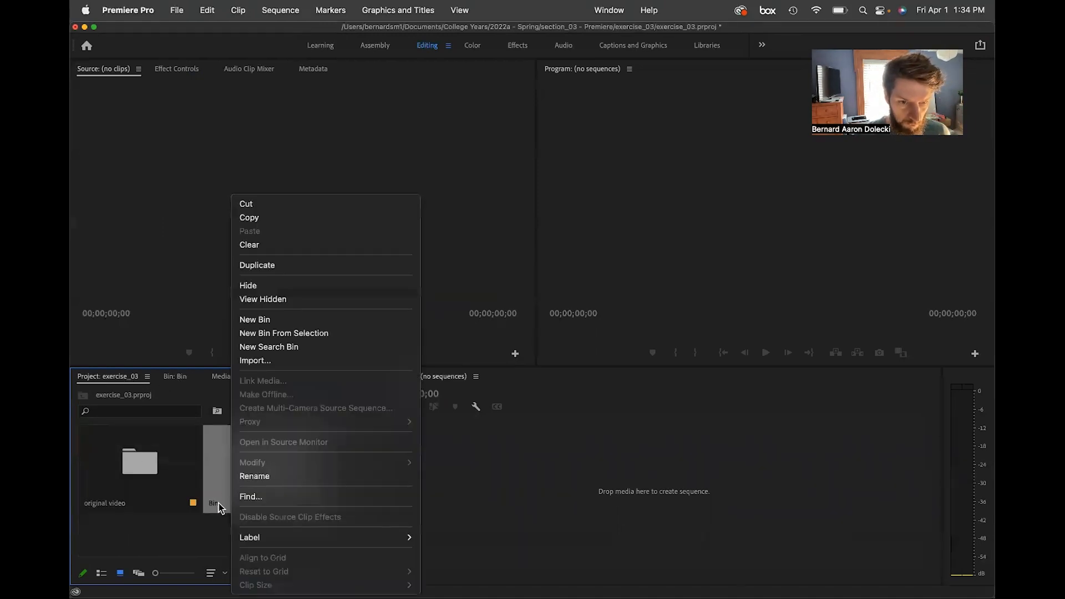
click(244, 477)
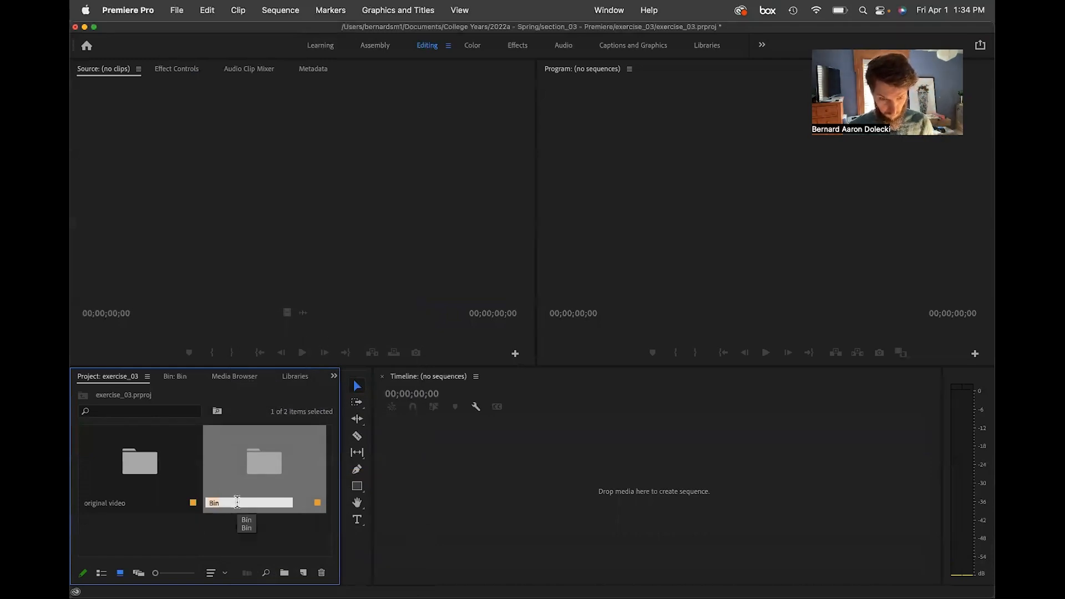
text(original )
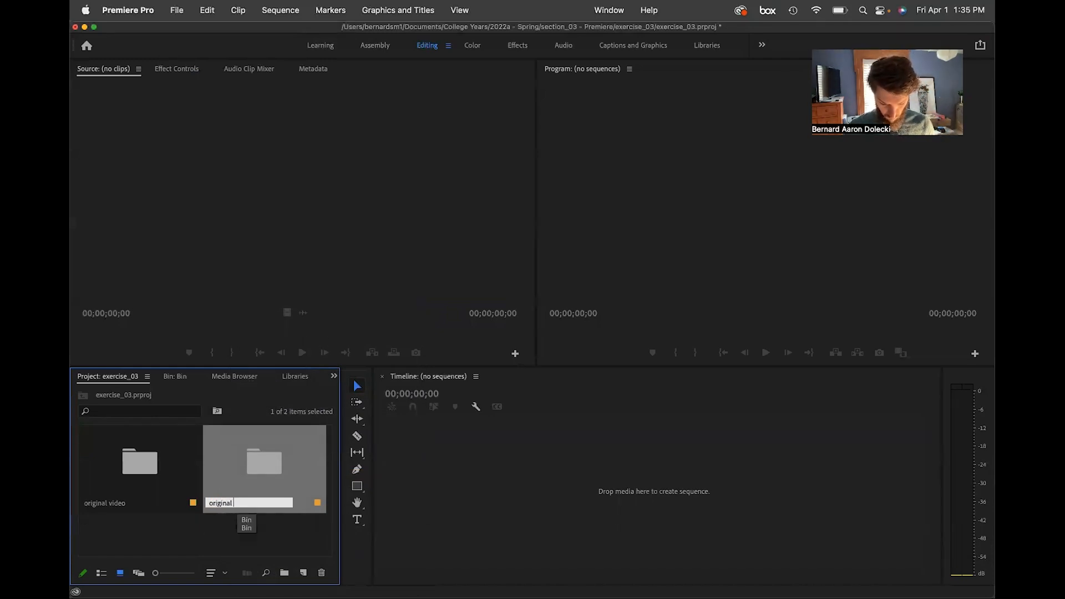
text(audio)
key(Tab)
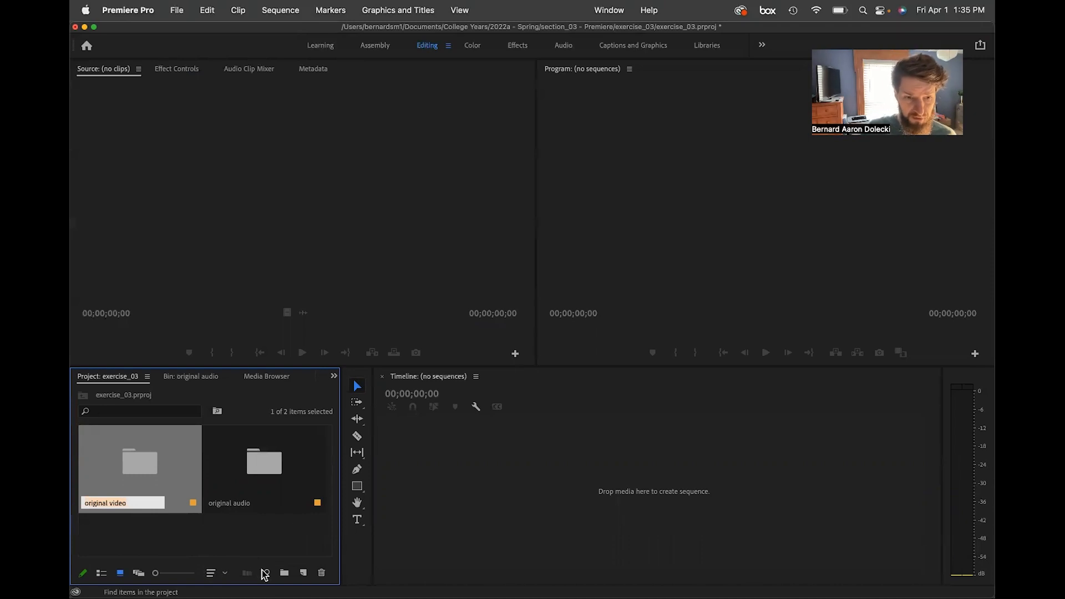
Show the project items as a list and expand the original video bin.
click(101, 575)
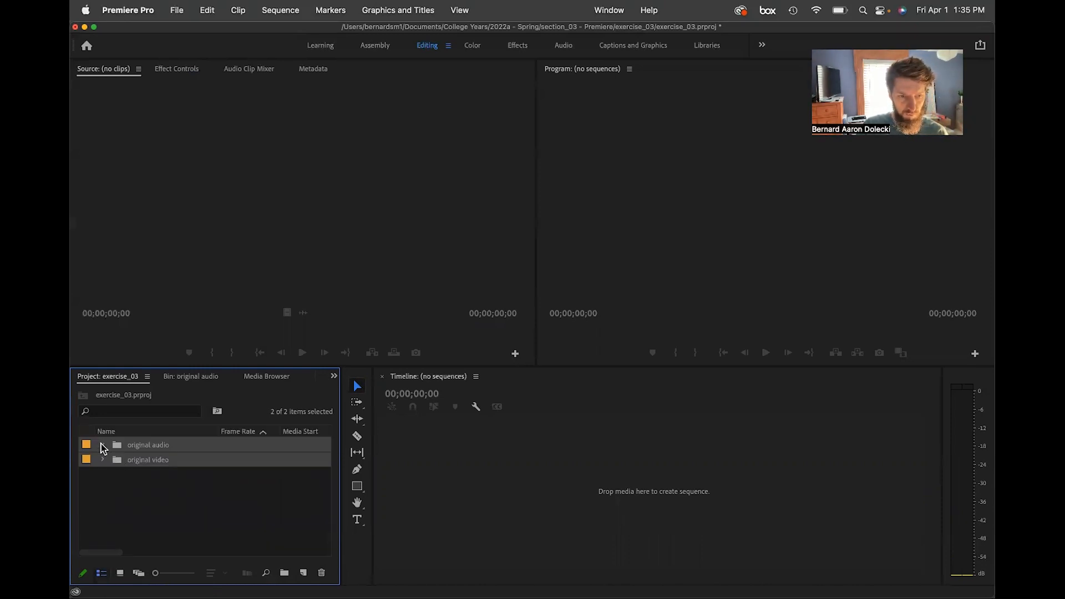
click(102, 455)
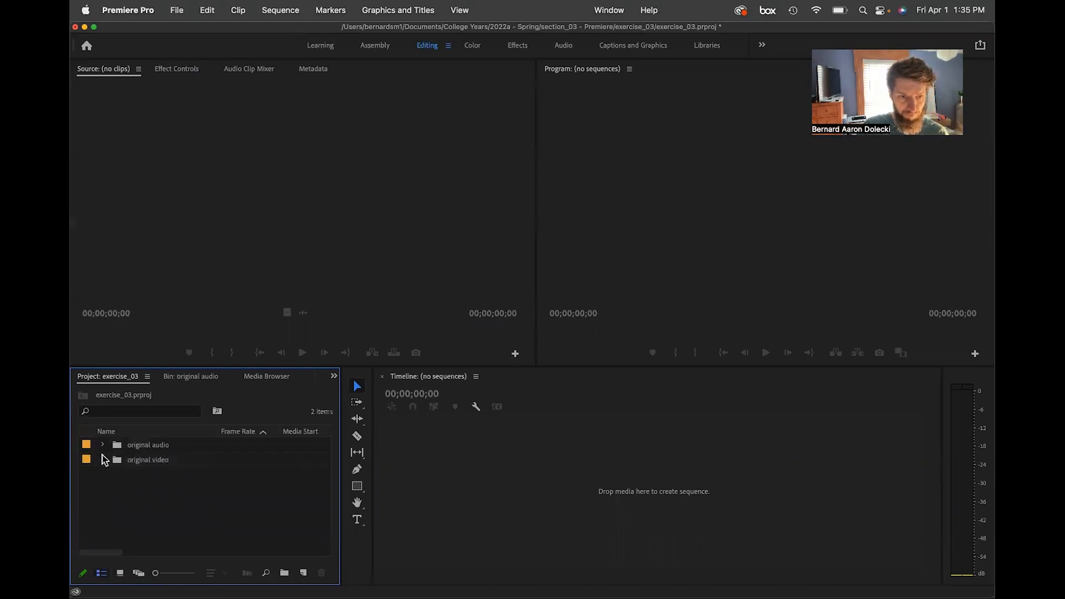
click(101, 461)
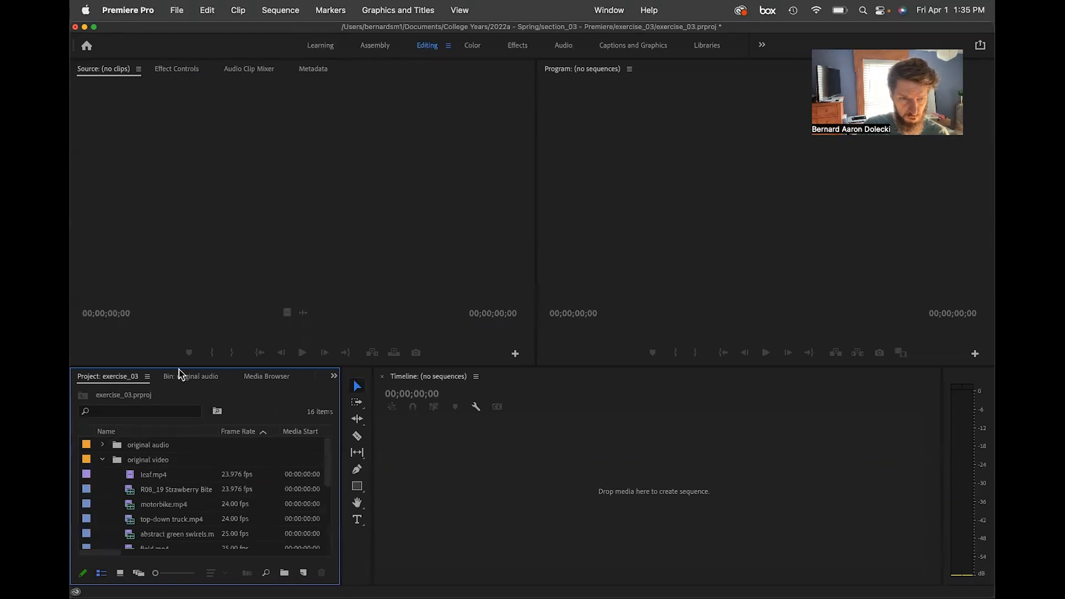
Make the project panel taller and look through the clips in the original video bin.
drag(179, 366, 179, 313)
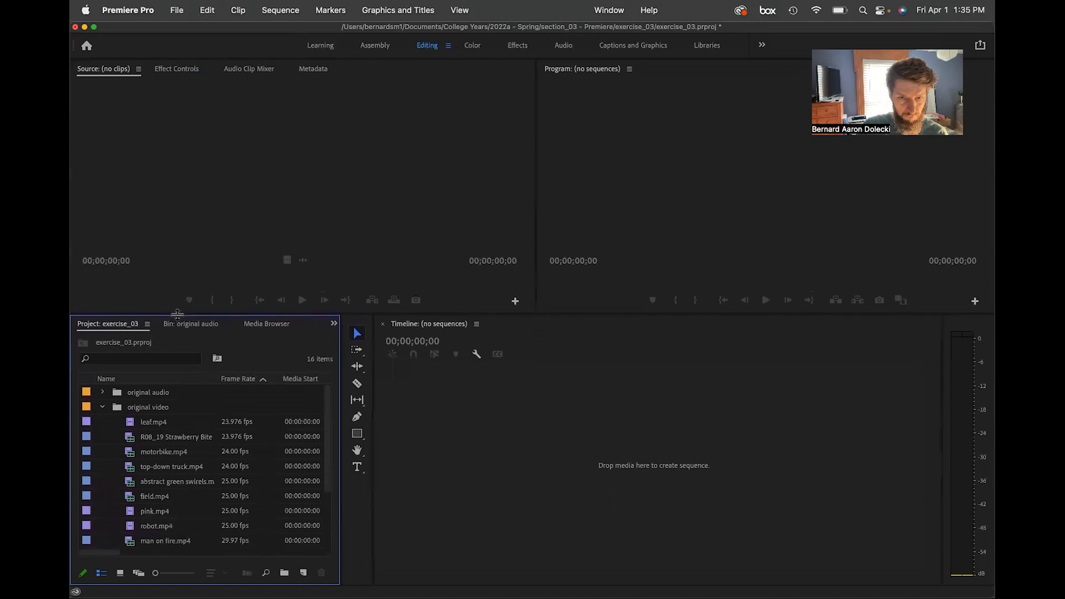
scroll(185, 461, down, 5)
scroll(185, 462, up, 5)
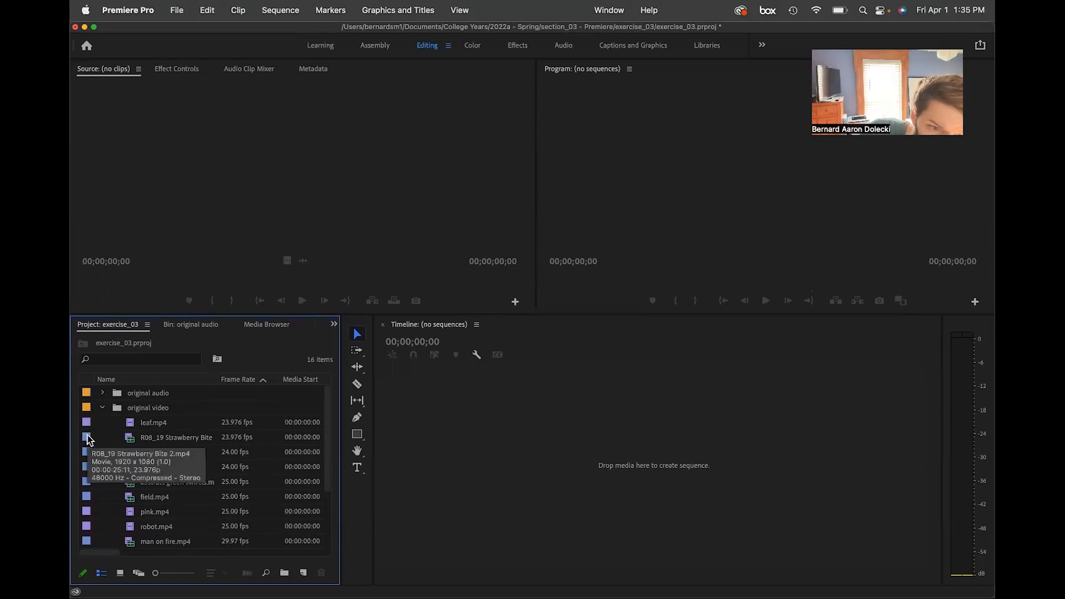
Check the label colour choices for R08_19 Strawberry Bite 2.mp4, then look over the clips listed in the original video bin.
right_click(88, 440)
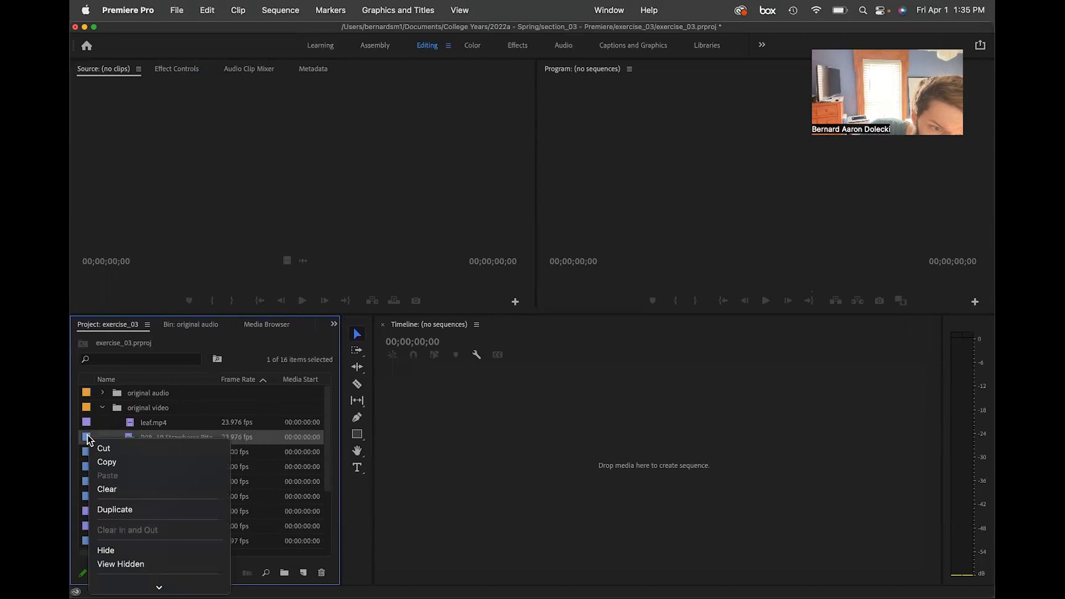
scroll(105, 448, down, 5)
scroll(106, 448, down, 6)
mouse_move(199, 519)
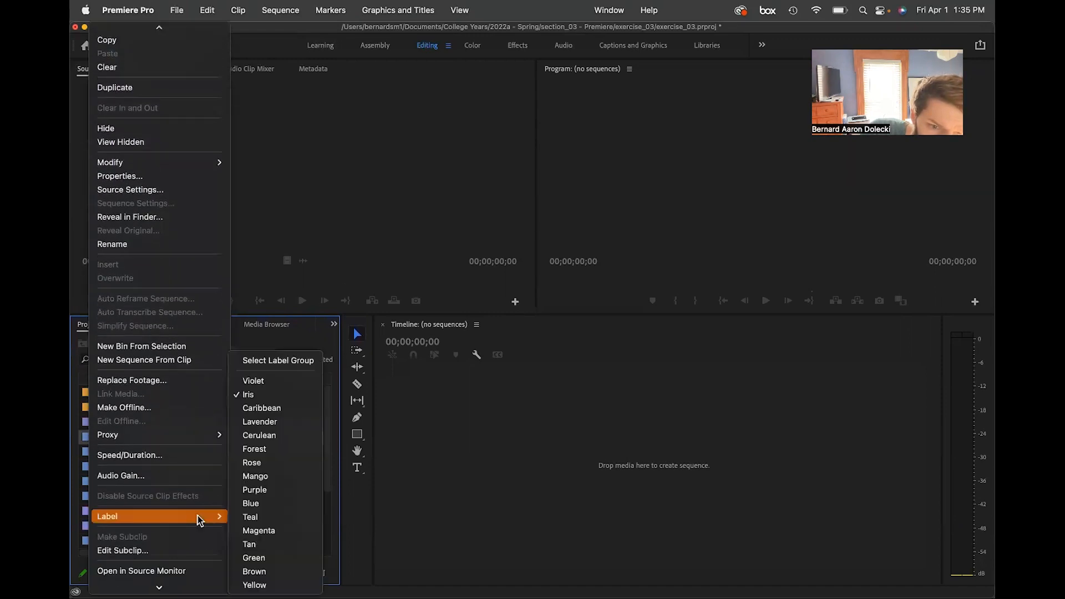
click(432, 440)
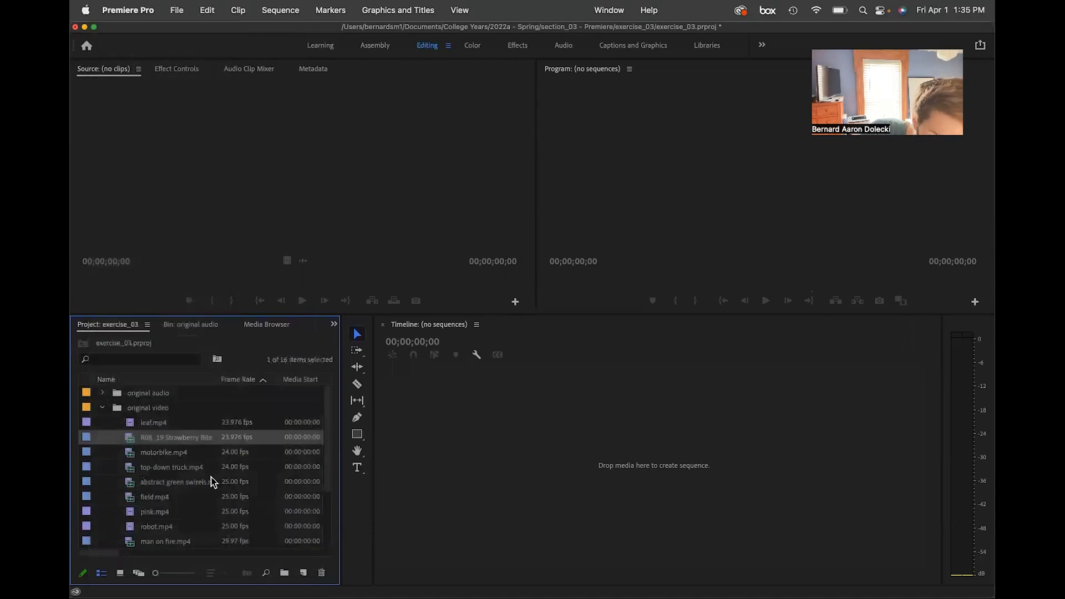
click(131, 425)
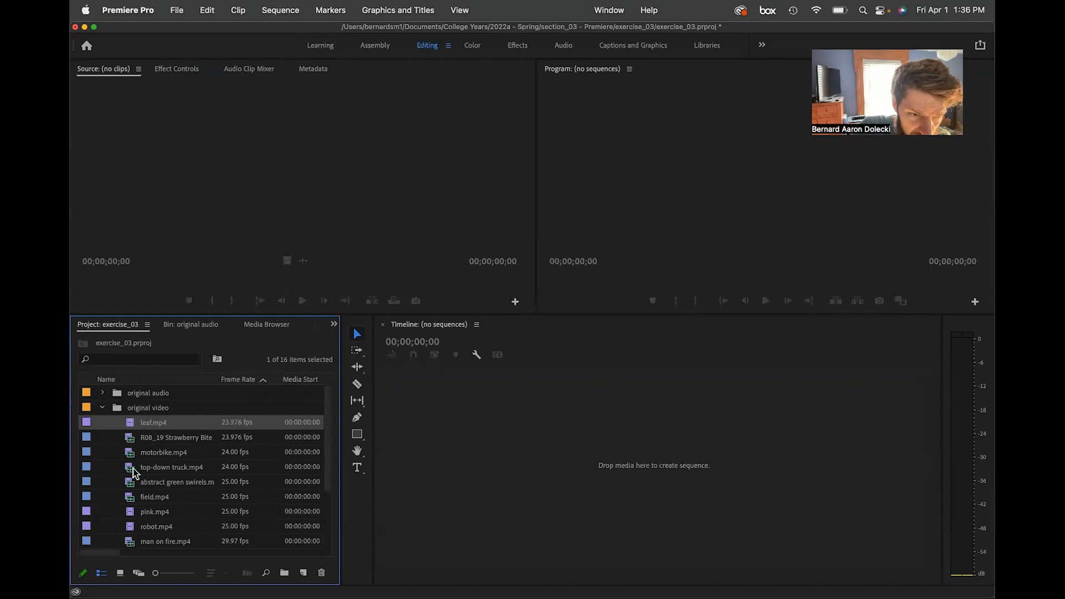
scroll(133, 483, down, 5)
scroll(132, 524, up, 5)
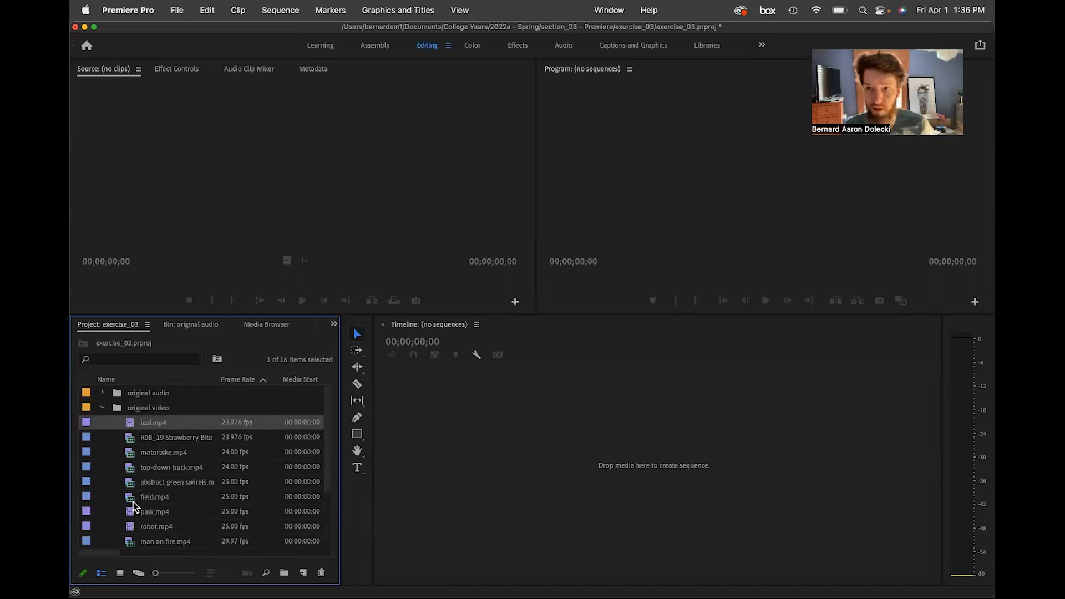
Switch the project items to Freeform view and open the original video bin.
click(138, 574)
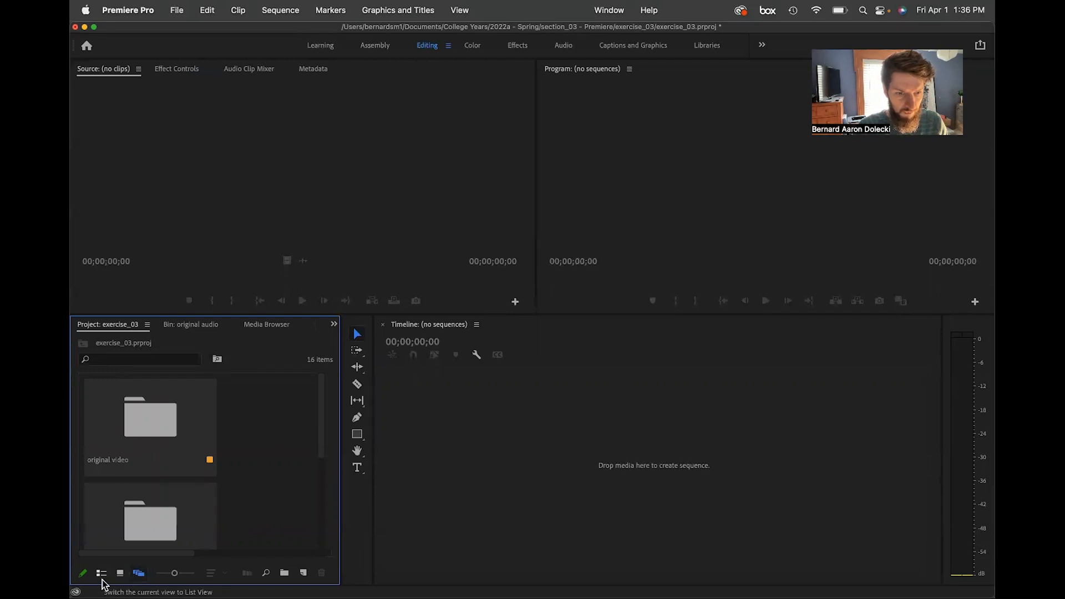
click(149, 420)
double_click(149, 421)
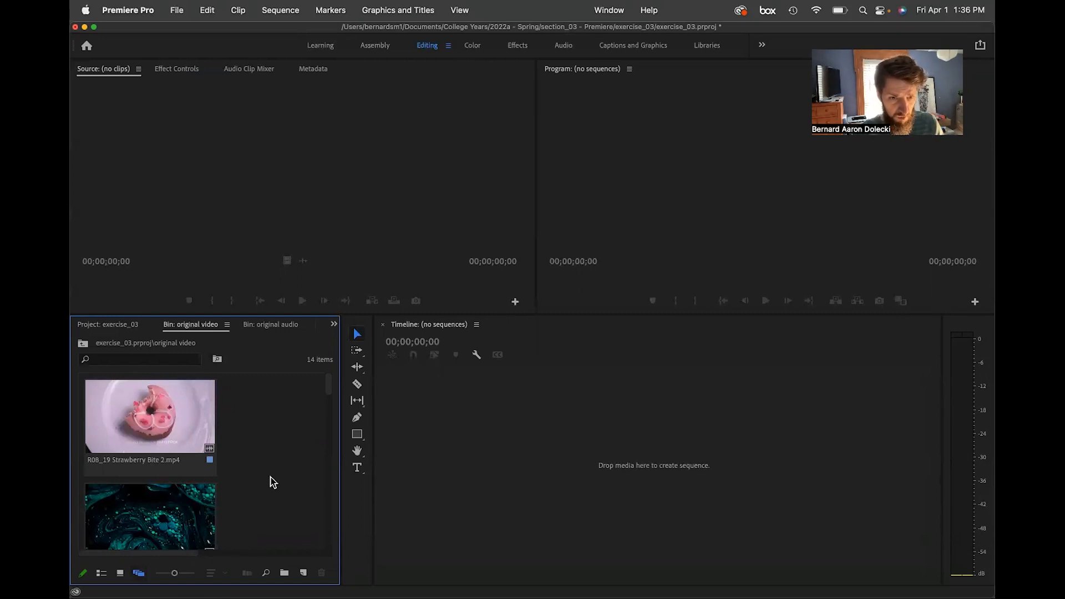
Look through the clip thumbnails in the original video bin and make them slightly smaller.
scroll(250, 519, down, 10)
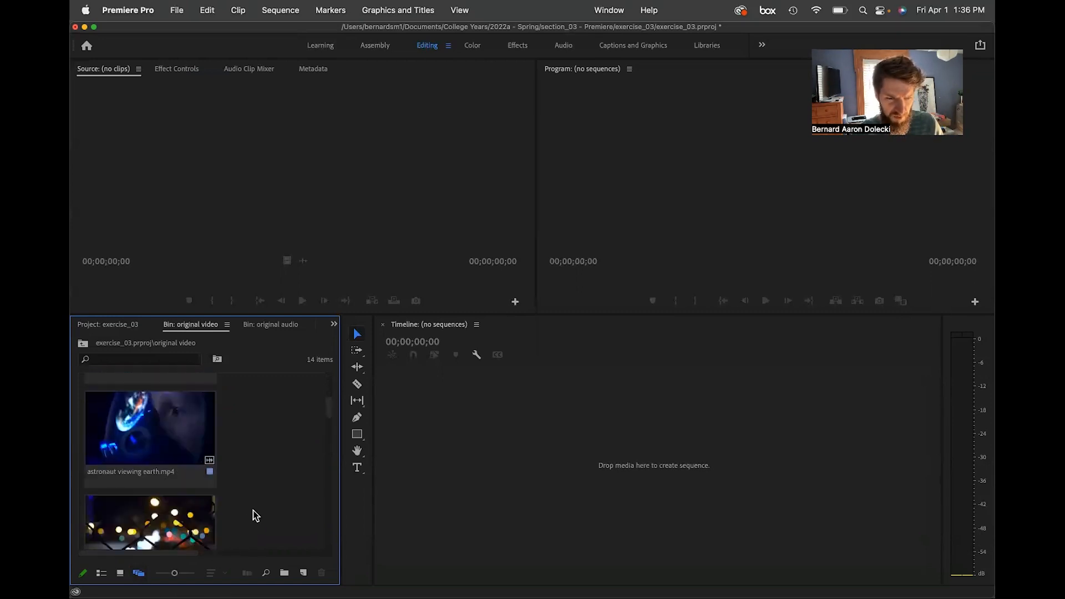
scroll(237, 519, up, 10)
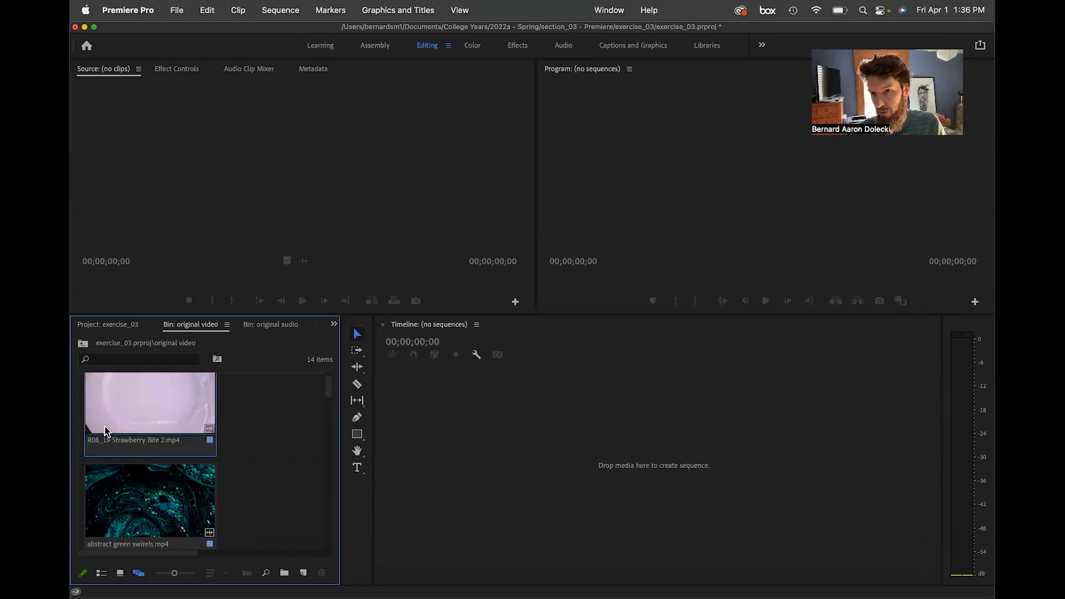
scroll(235, 471, down, 8)
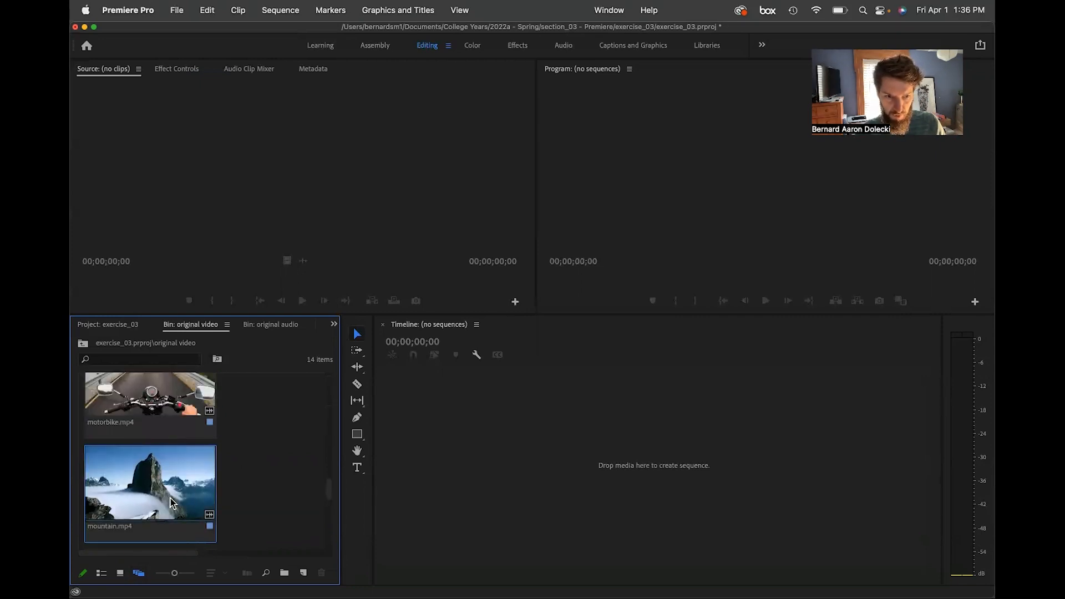
scroll(232, 504, down, 2)
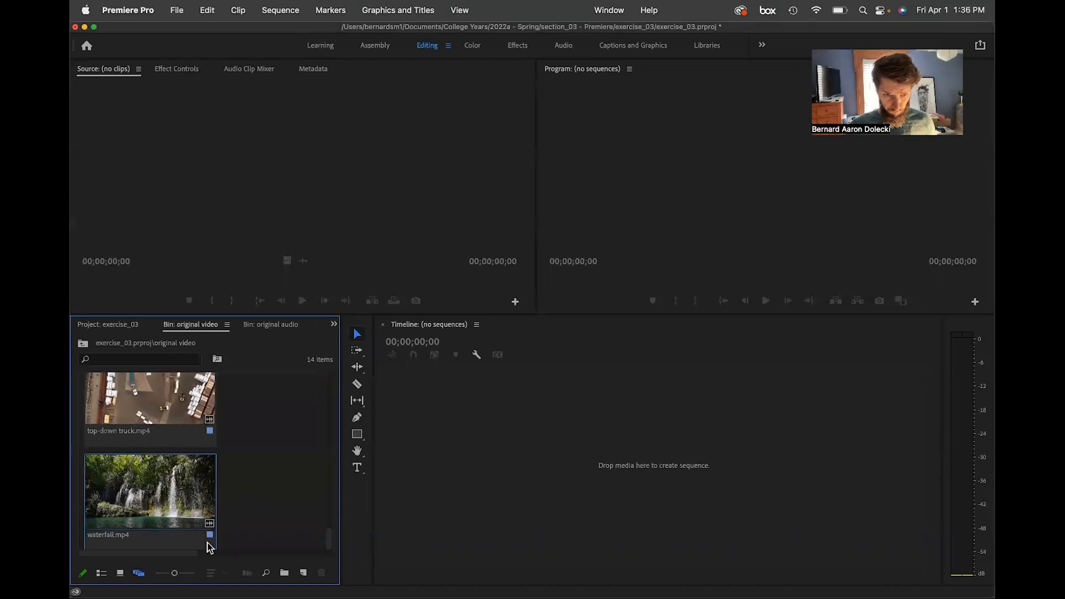
mouse_move(174, 573)
mouse_down()
mouse_move(155, 573)
mouse_move(169, 577)
mouse_up()
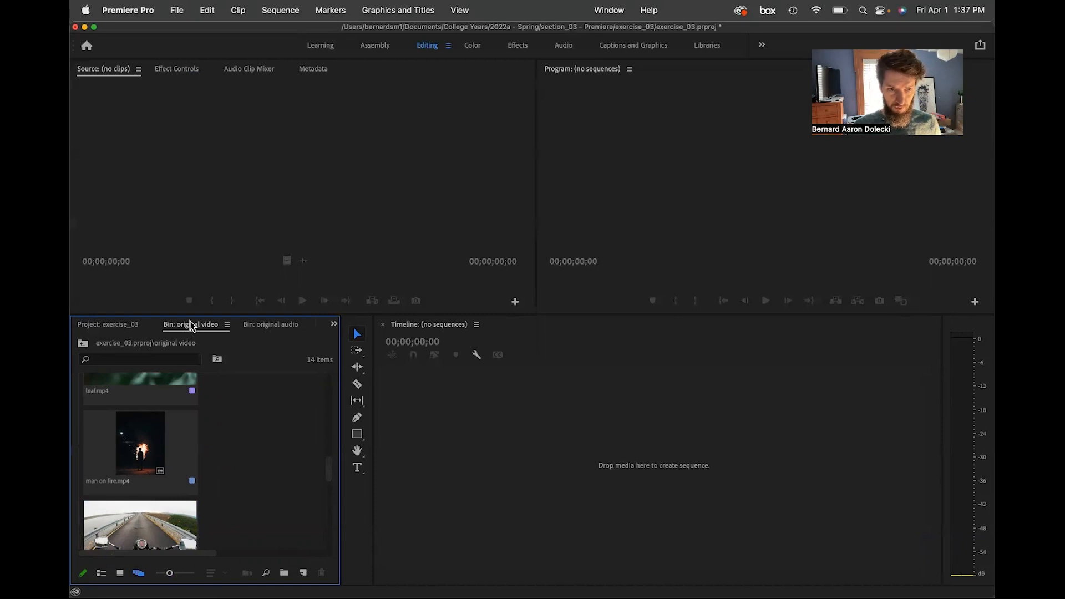
Toggle the original video bin between its normal and maximized size, leaving it maximized across the workspace.
key(grave)
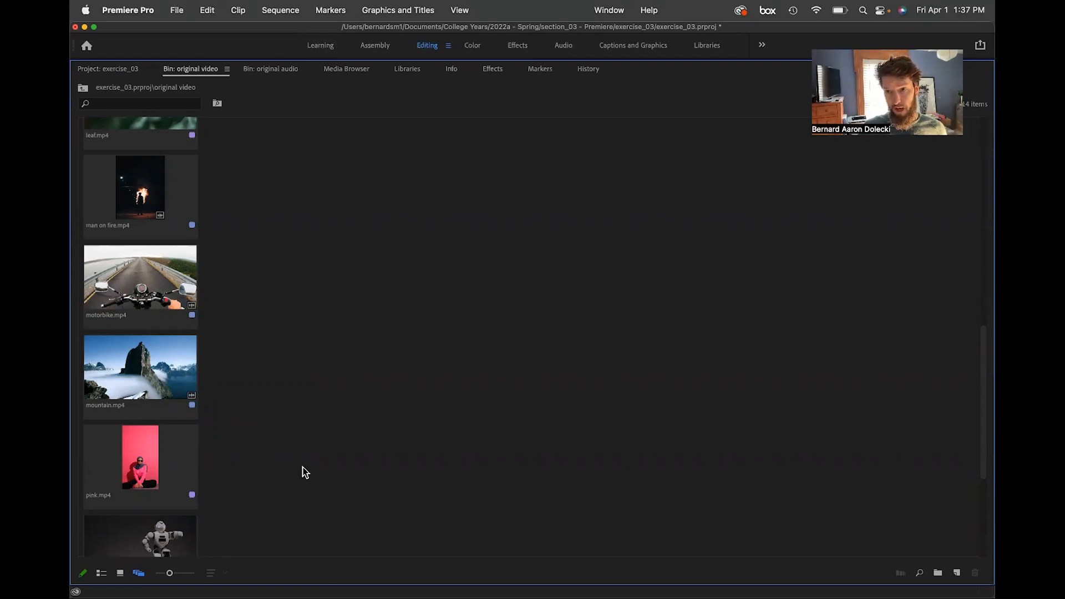
key(grave)
key(grave)
key(grave)
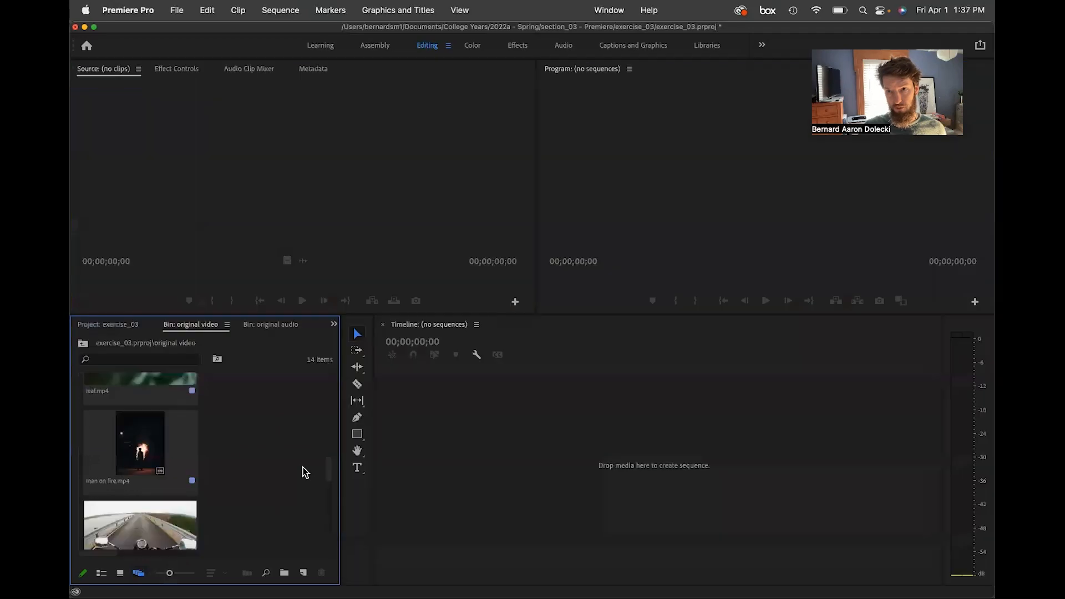
key(grave)
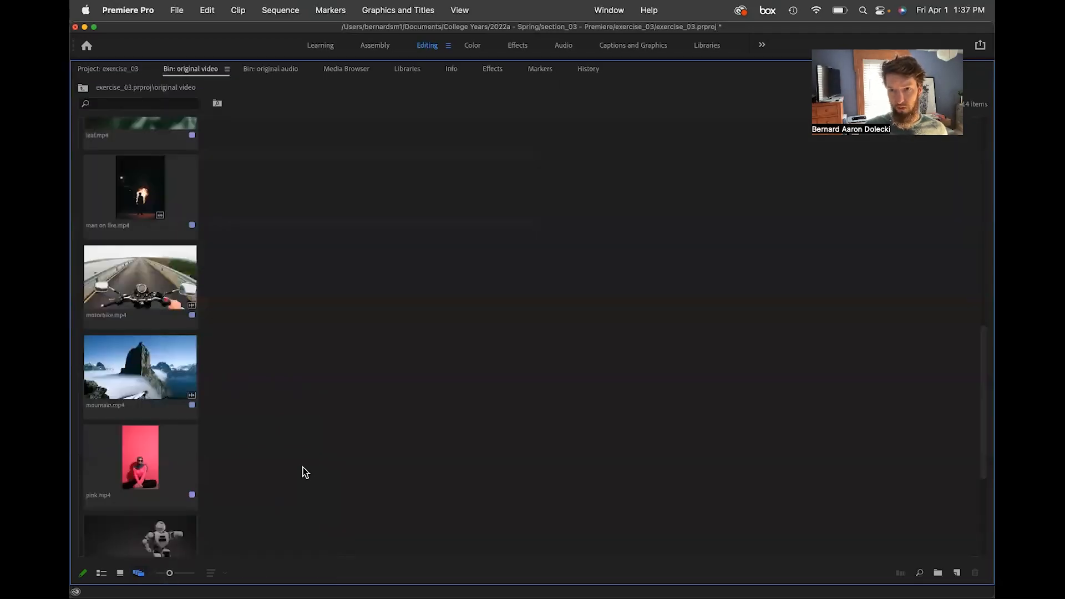
key(grave)
key(grave)
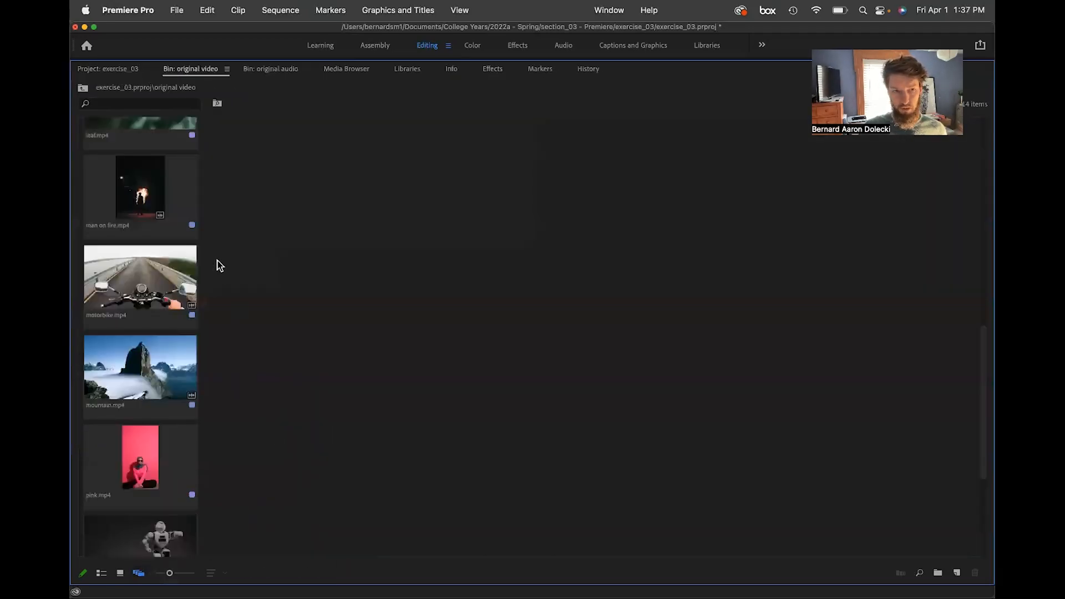
Spread the abstract green swirls, astronaut viewing earth, blurry street traffic, field and kaleidoscope clips out of the column across the bin.
scroll(176, 494, down, 5)
scroll(186, 504, up, 1)
click(133, 282)
drag(133, 278, 456, 292)
drag(196, 312, 335, 238)
drag(172, 423, 613, 401)
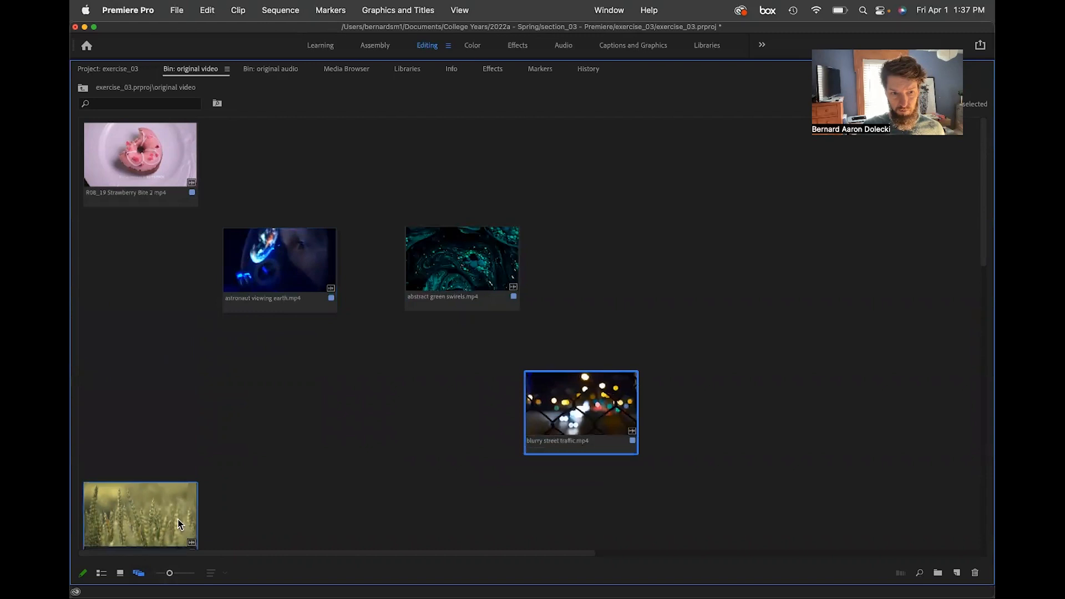
drag(177, 524, 226, 362)
scroll(235, 452, down, 5)
drag(130, 324, 341, 223)
drag(285, 361, 85, 558)
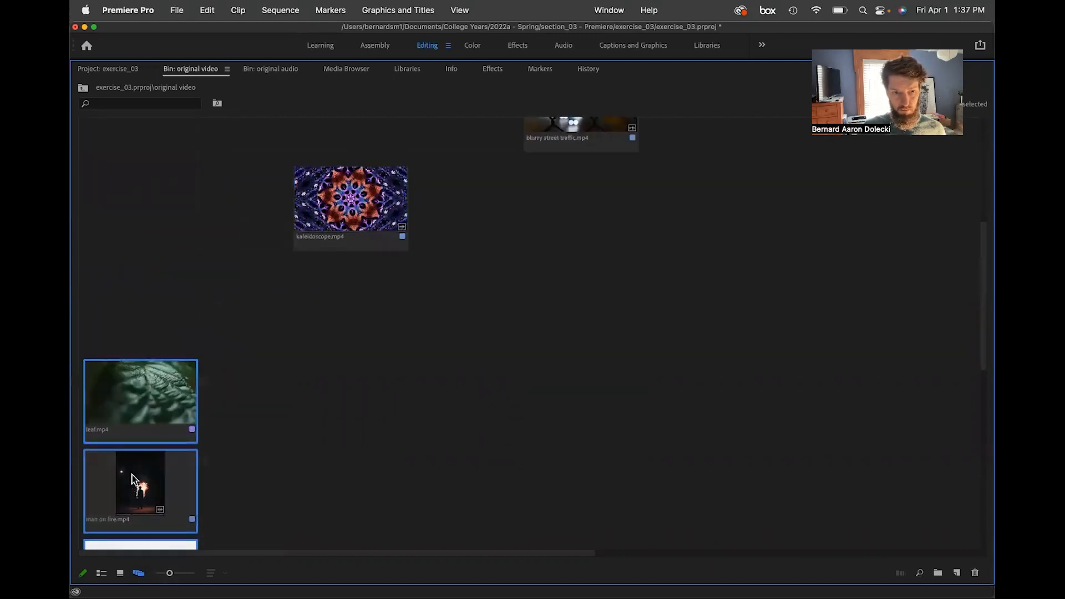
scroll(133, 478, down, 5)
click(179, 498)
shift+click(194, 451)
drag(238, 428, 139, 162)
scroll(138, 361, up, 10)
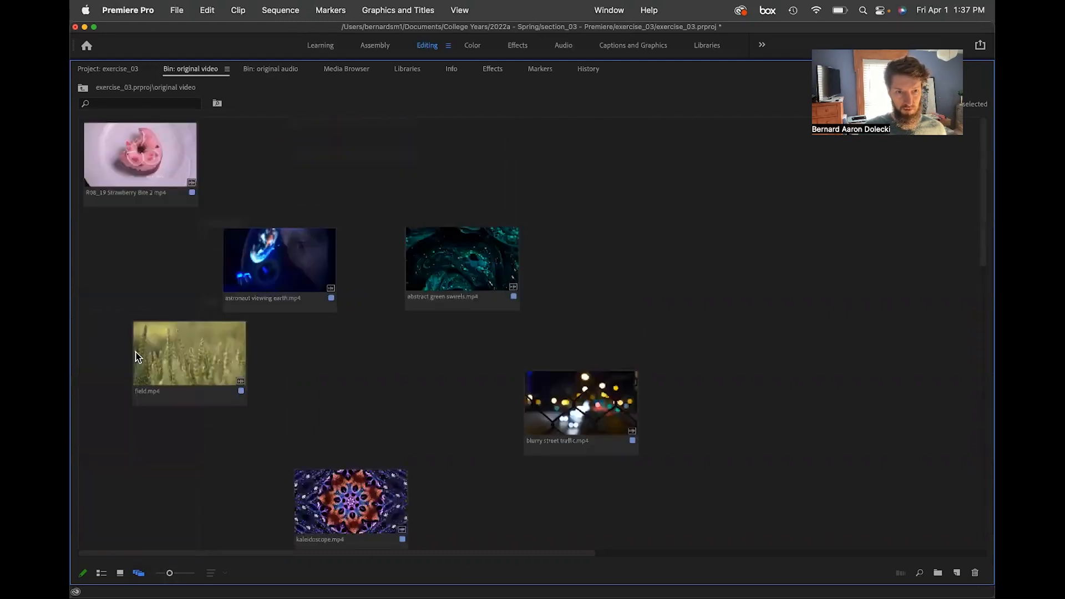
Place the leaf clip below the field clip and the man on fire clip below the blurry street traffic clip.
scroll(140, 370, down, 5)
drag(137, 417, 197, 192)
drag(145, 518, 598, 290)
Select the mountain, pink, robot, top-down truck and waterfall clips and move them together as a column beside the blurry street traffic clip.
scroll(392, 416, down, 5)
drag(303, 141, 104, 509)
scroll(238, 471, up, 10)
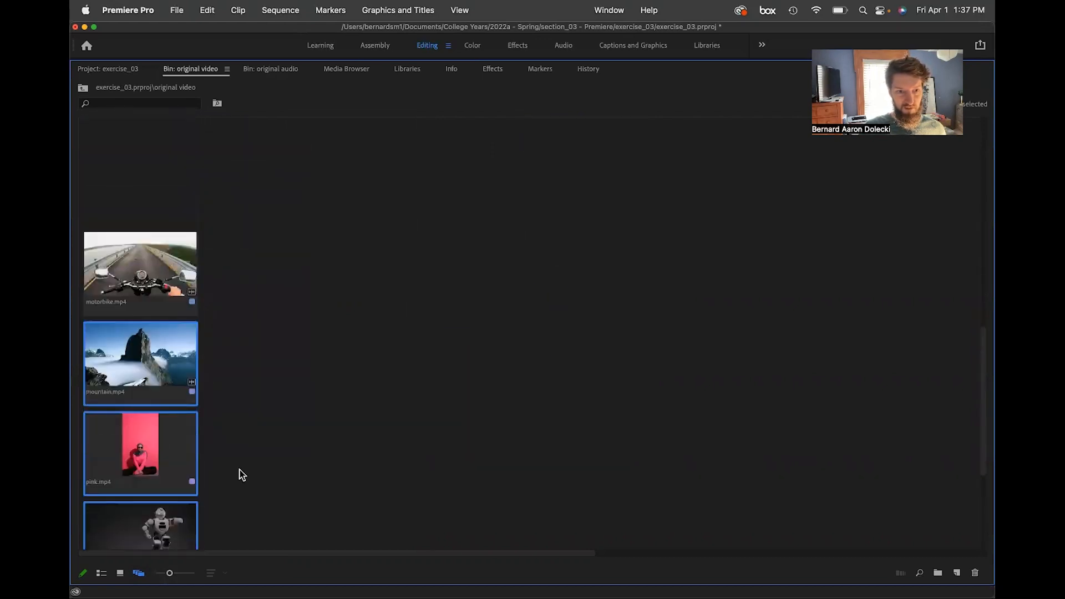
scroll(224, 491, down, 10)
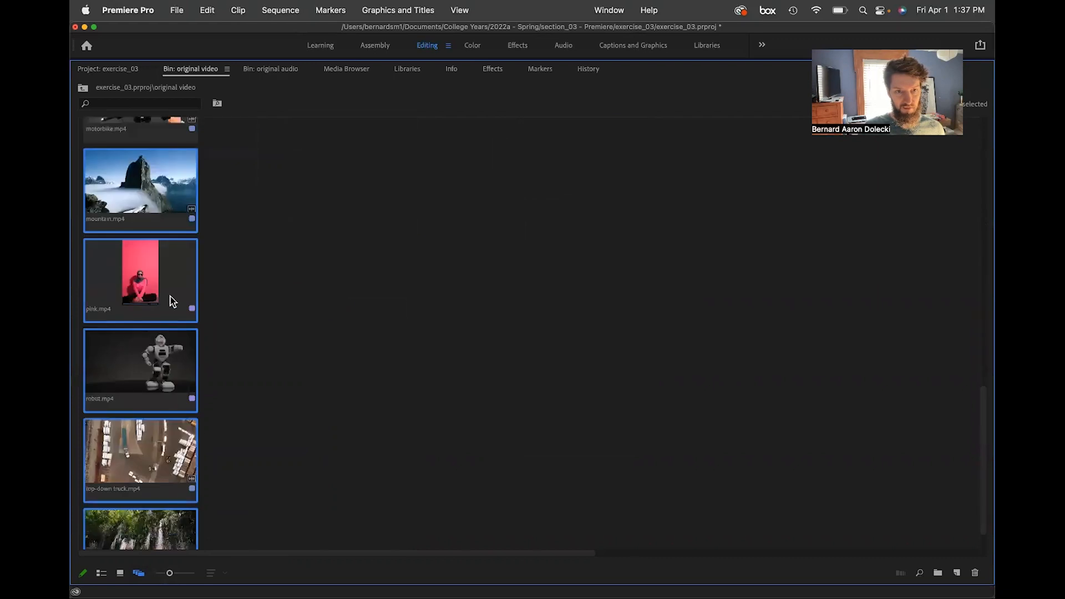
drag(160, 353, 445, 250)
scroll(425, 343, up, 10)
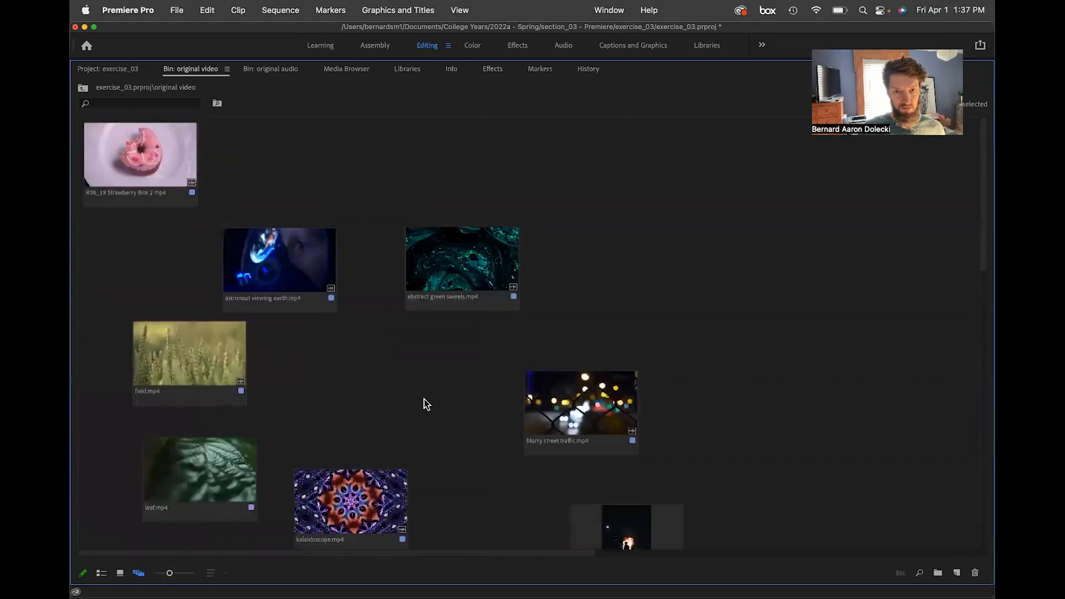
scroll(426, 404, down, 10)
drag(414, 460, 464, 208)
scroll(359, 348, up, 10)
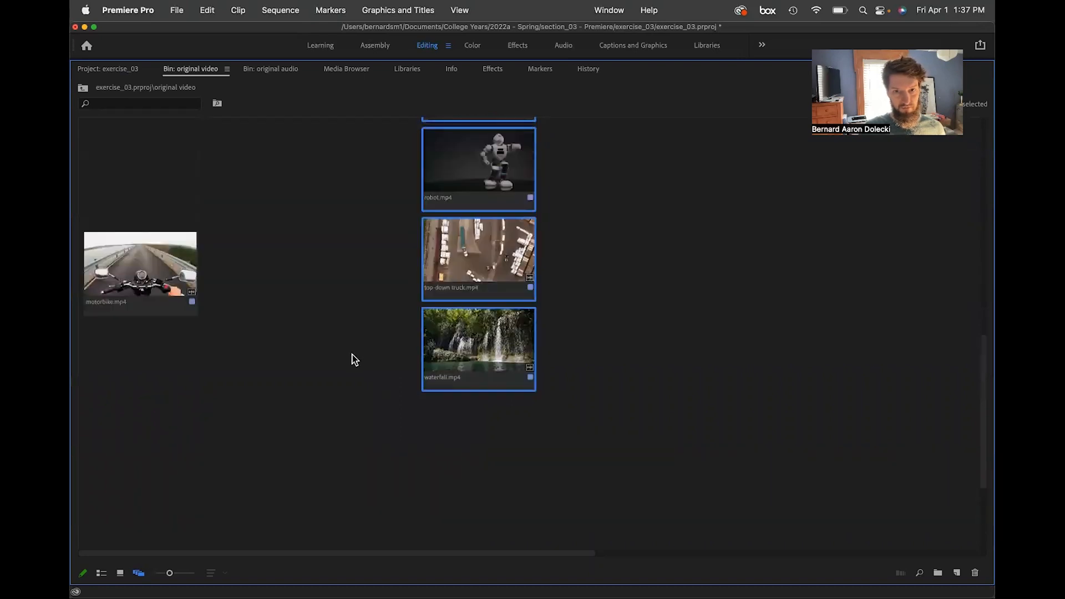
drag(435, 356, 673, 160)
Rearrange the motorbike, mountain and man on fire clips and the pink-to-waterfall column so all clips fit within the bin's visible area.
scroll(209, 485, down, 5)
drag(195, 488, 494, 173)
scroll(486, 214, up, 8)
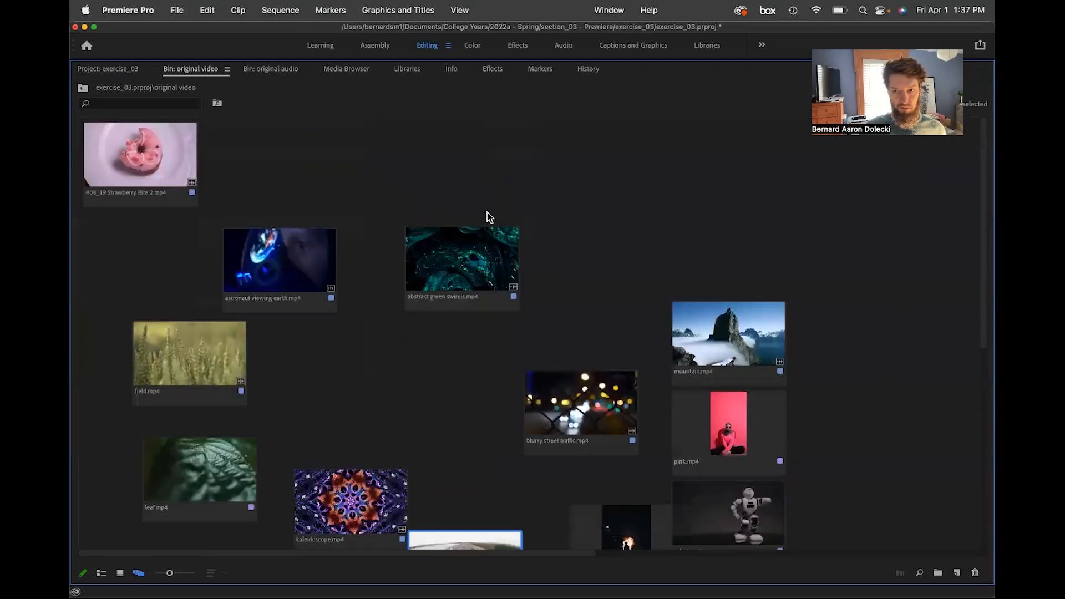
click(674, 219)
scroll(814, 366, down, 5)
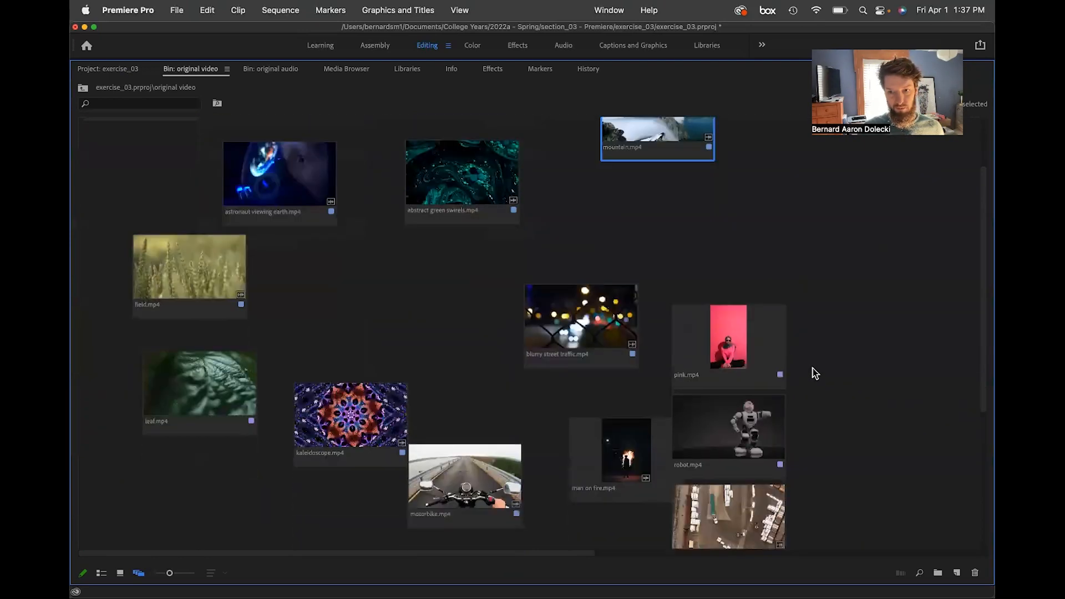
drag(822, 215, 772, 281)
scroll(693, 369, up, 5)
drag(514, 534, 469, 373)
drag(645, 525, 473, 166)
click(591, 327)
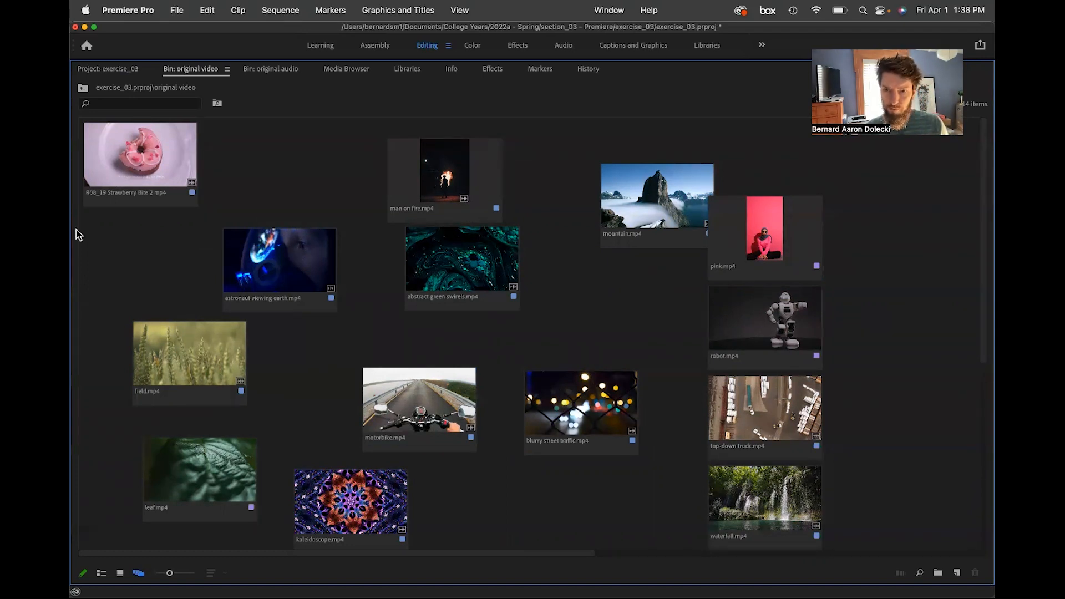
Cluster the R08_19 Strawberry Bite 2, waterfall and robot clips as an overlapping group near the blurry street traffic clip.
click(296, 246)
click(290, 314)
scroll(290, 315, down, 5)
scroll(286, 322, up, 5)
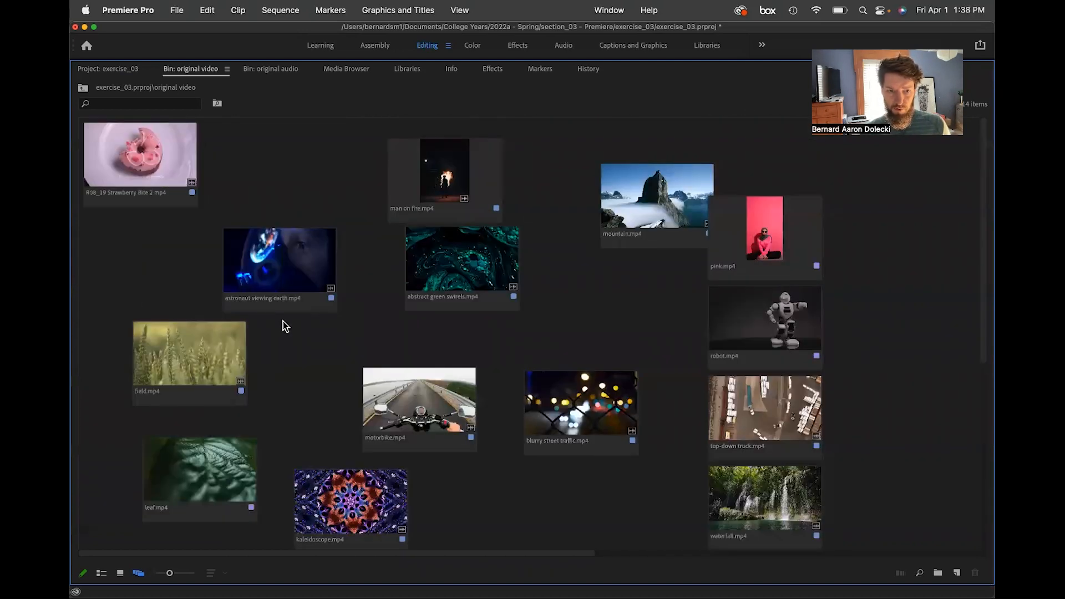
click(153, 170)
drag(153, 169, 690, 360)
drag(763, 488, 604, 279)
click(690, 291)
click(737, 323)
click(881, 389)
Stack top-down truck with the astronaut clip, blurry street traffic over motorbike, and mountain and pink with man on fire.
drag(766, 410, 257, 195)
super+click(541, 400)
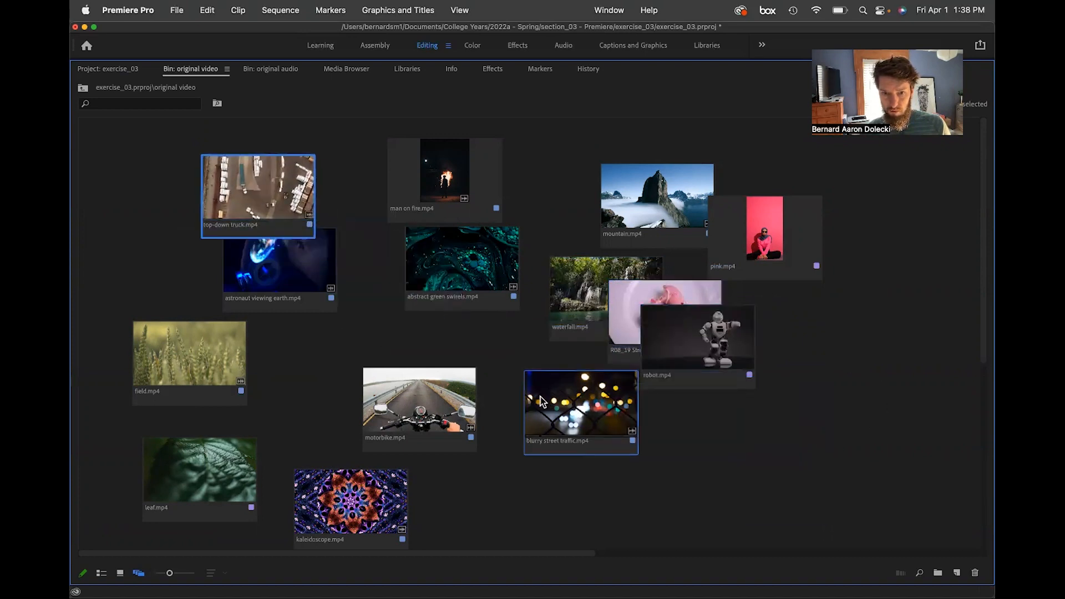
drag(541, 401, 403, 361)
drag(620, 242, 398, 254)
drag(737, 221, 428, 179)
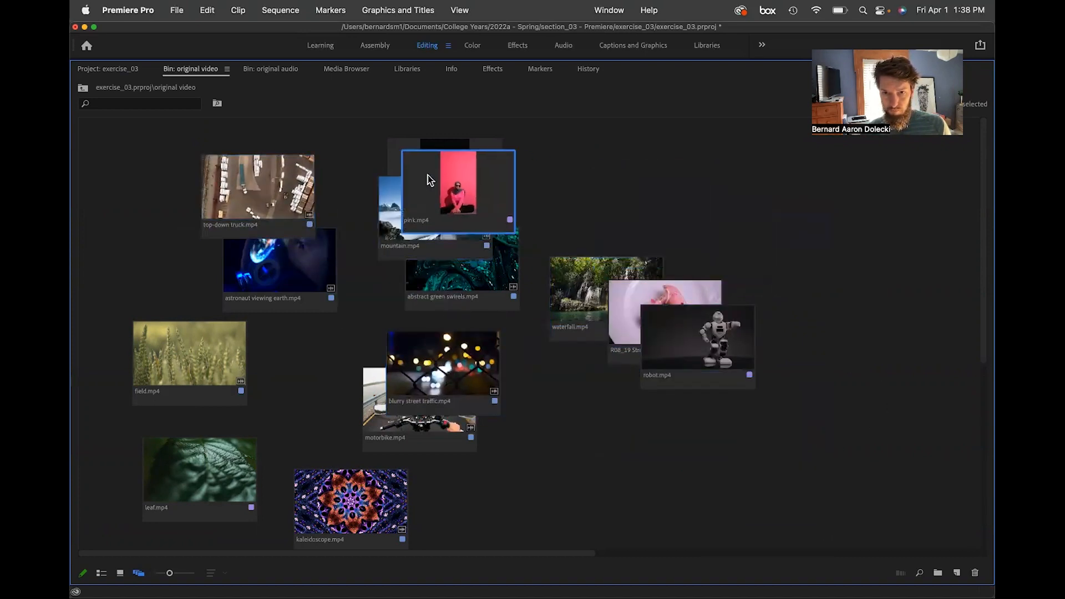
Move the waterfall, strawberry and robot group farther away from the other clips and clear the selection.
drag(787, 278, 588, 363)
drag(567, 311, 634, 361)
click(870, 306)
click(777, 341)
click(804, 377)
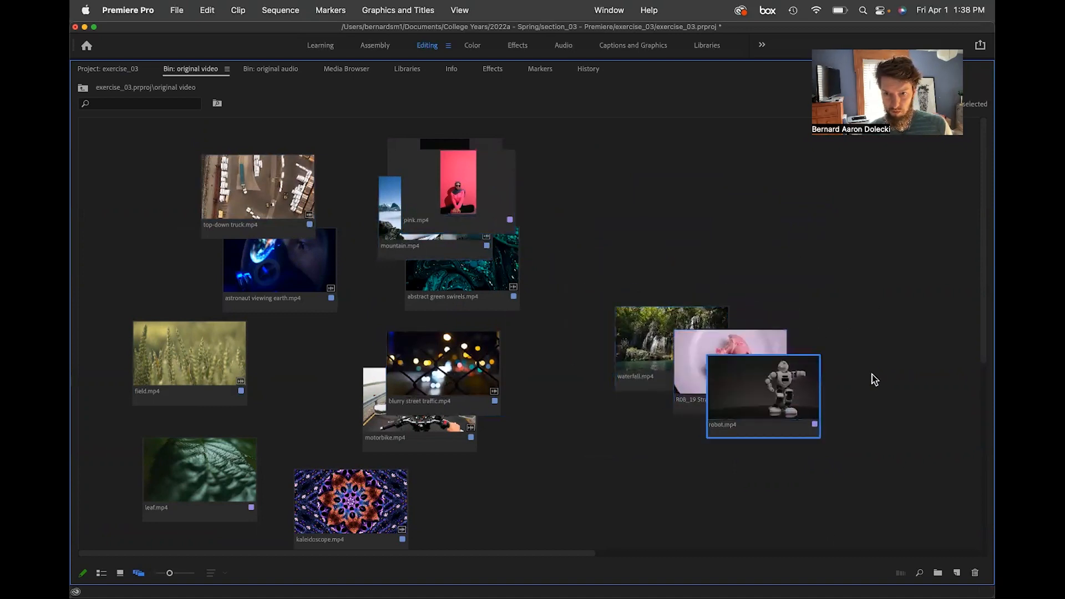
click(909, 377)
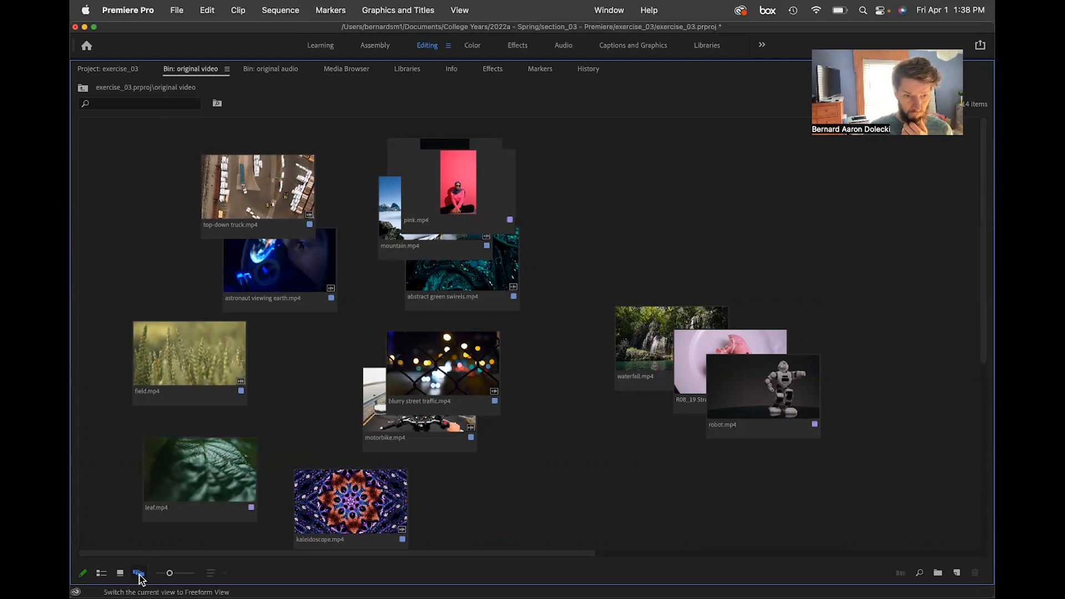
Restore the bin to its normal size and open top-down truck.mp4 in the Source Monitor.
key(grave)
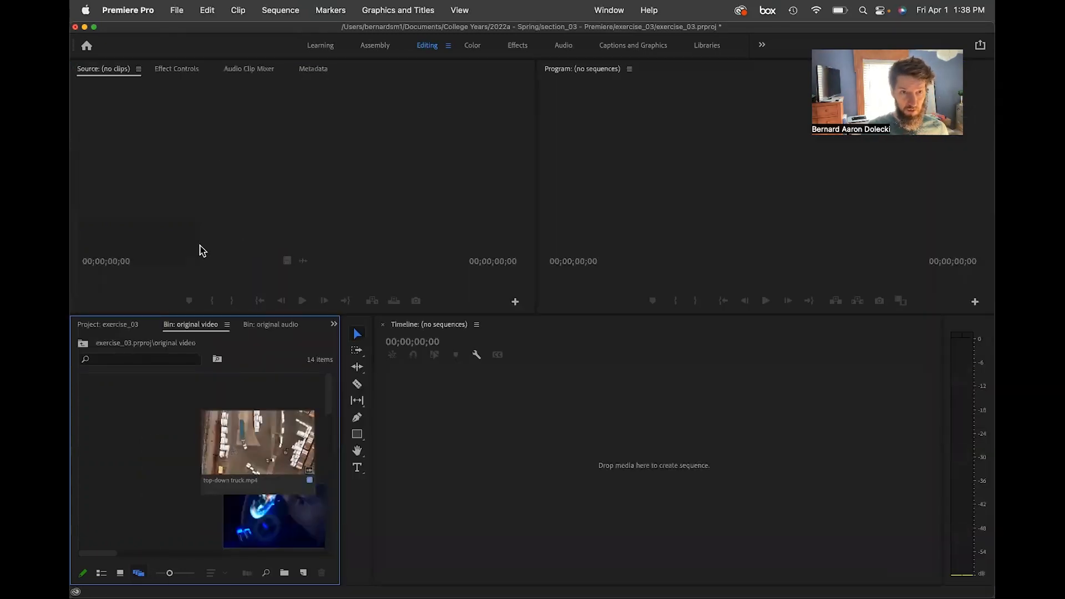
click(259, 188)
click(242, 446)
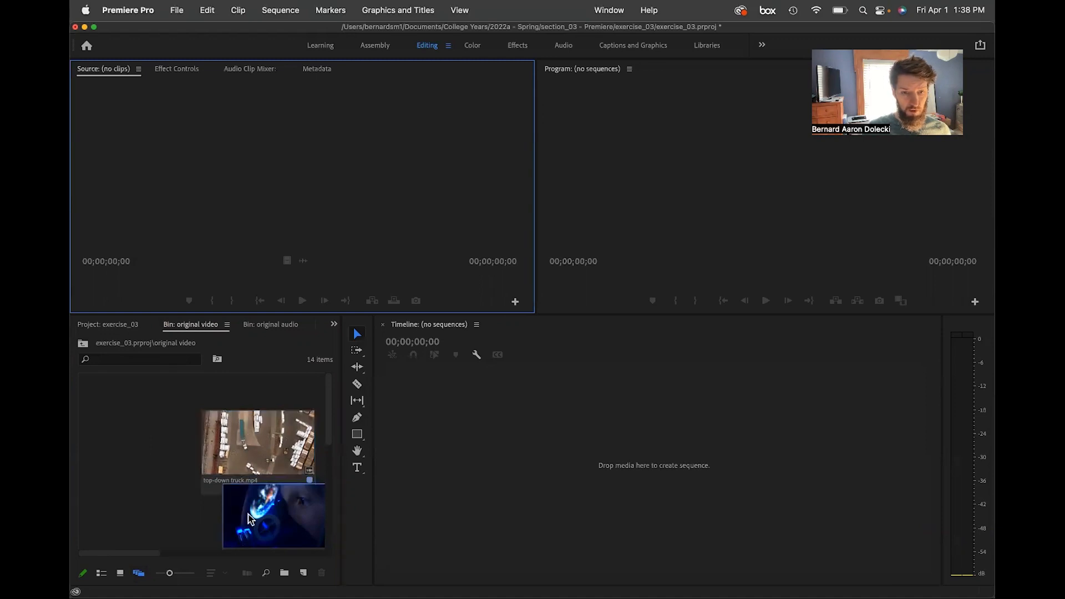
click(244, 461)
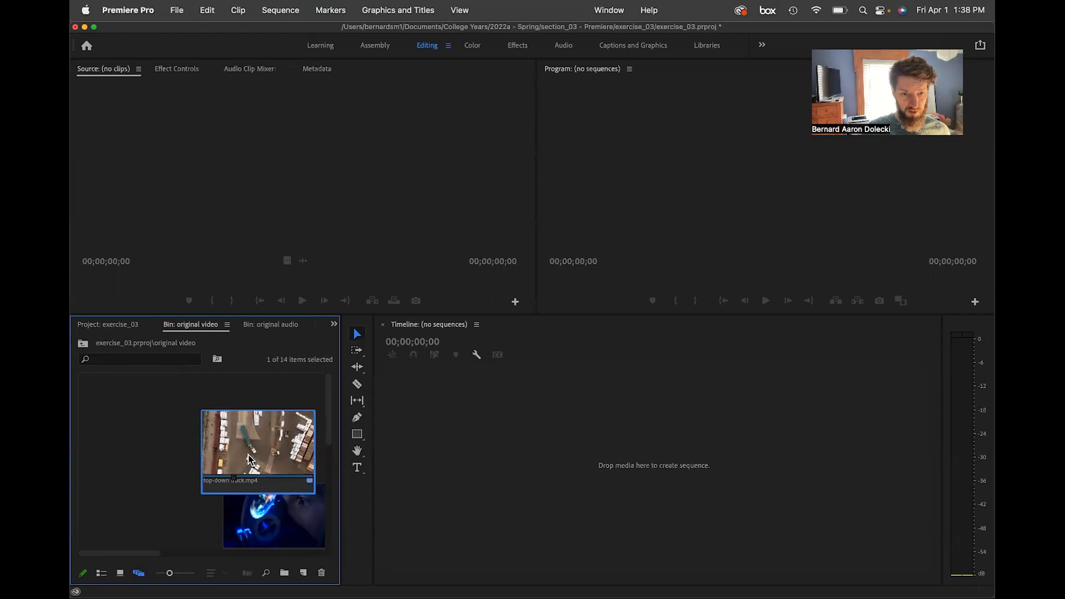
double_click(249, 459)
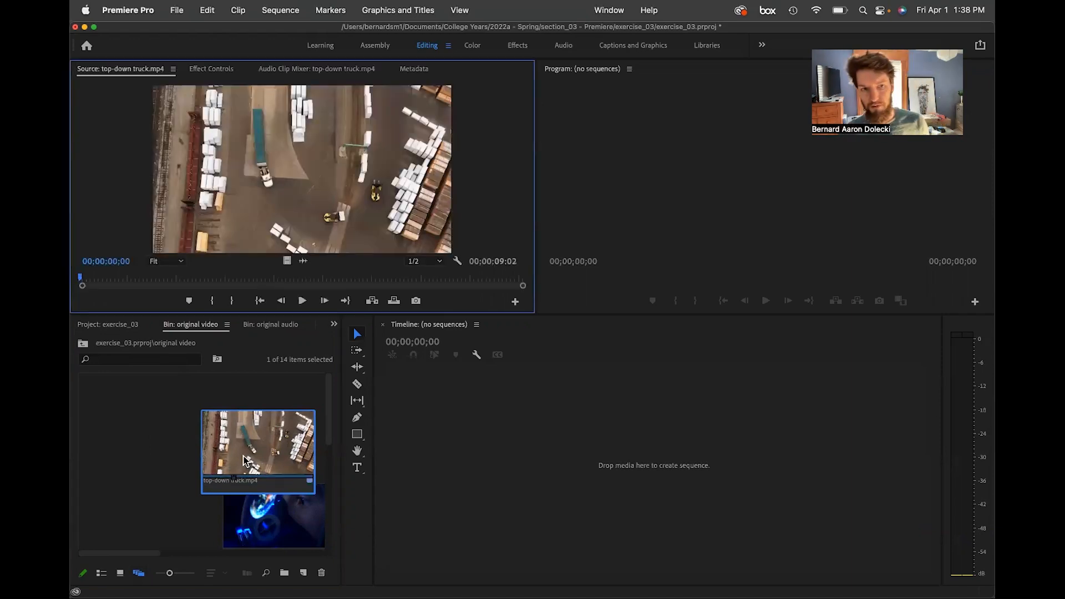
Enlarge the Source Monitor and preview top-down truck.mp4 by scrubbing through it and playing a short part.
drag(255, 315, 256, 367)
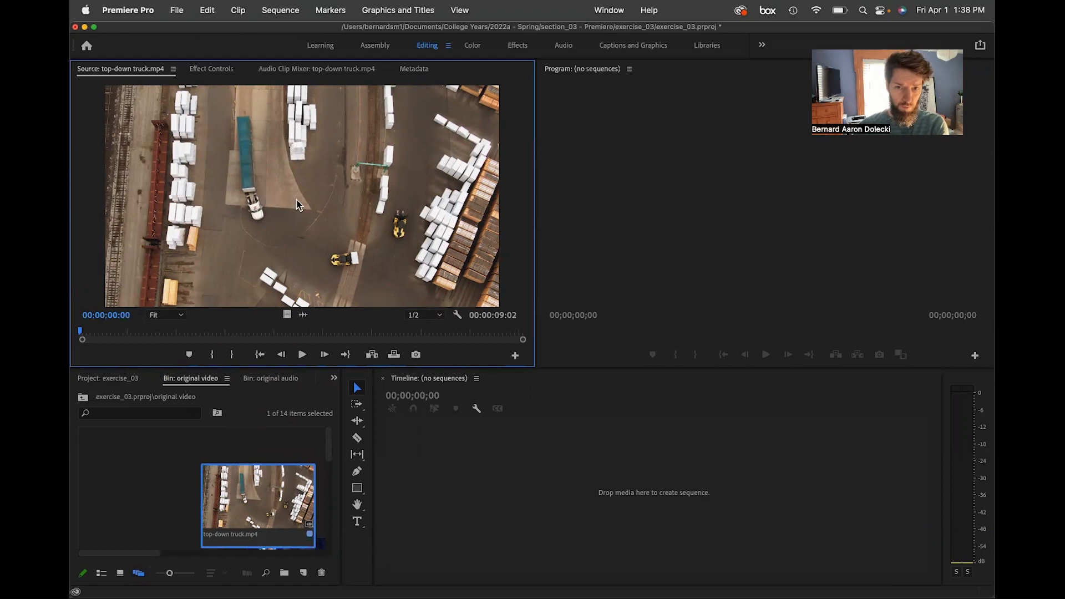
mouse_move(83, 347)
mouse_down()
mouse_move(115, 349)
mouse_move(78, 349)
mouse_up()
click(108, 333)
drag(83, 346, 174, 331)
click(205, 332)
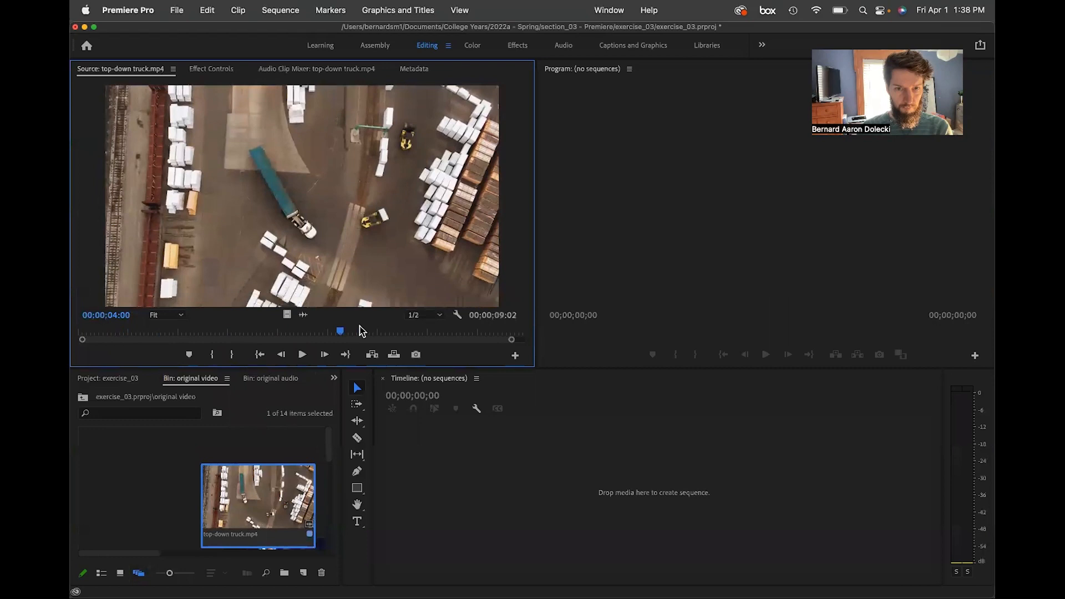
mouse_move(205, 333)
mouse_down()
mouse_move(413, 333)
mouse_move(218, 333)
mouse_up()
key(space)
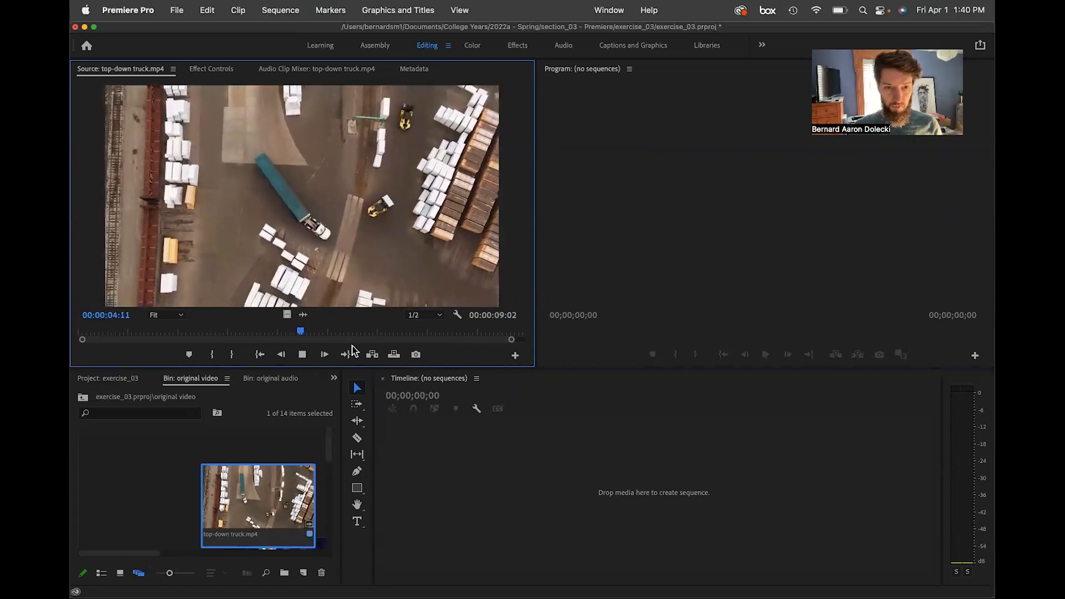
key(space)
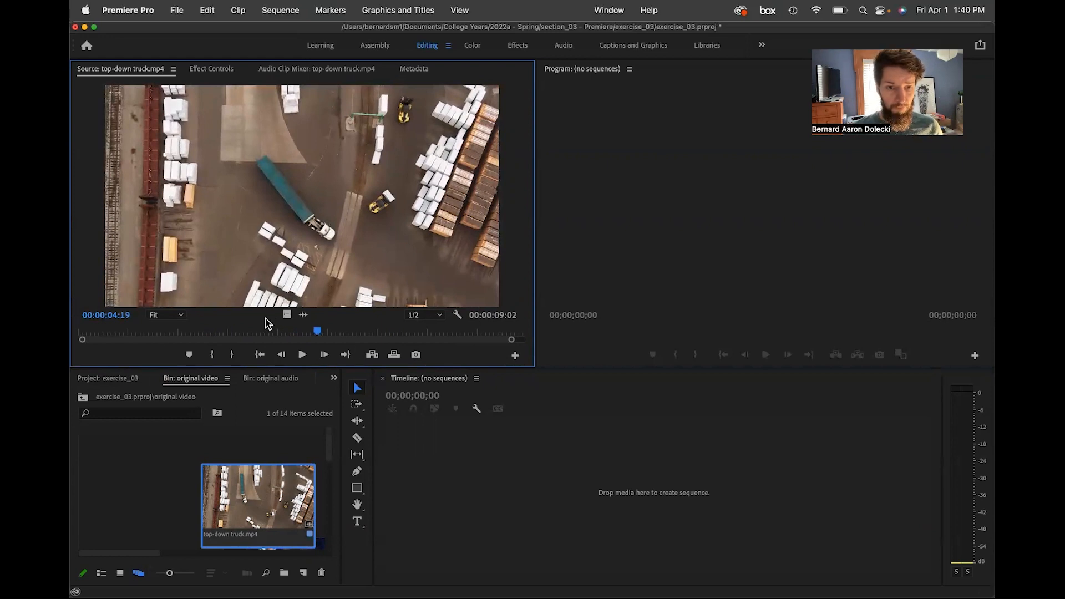
Try the 1/4 playback resolution in the Source Monitor and set it back to 1/2.
click(422, 316)
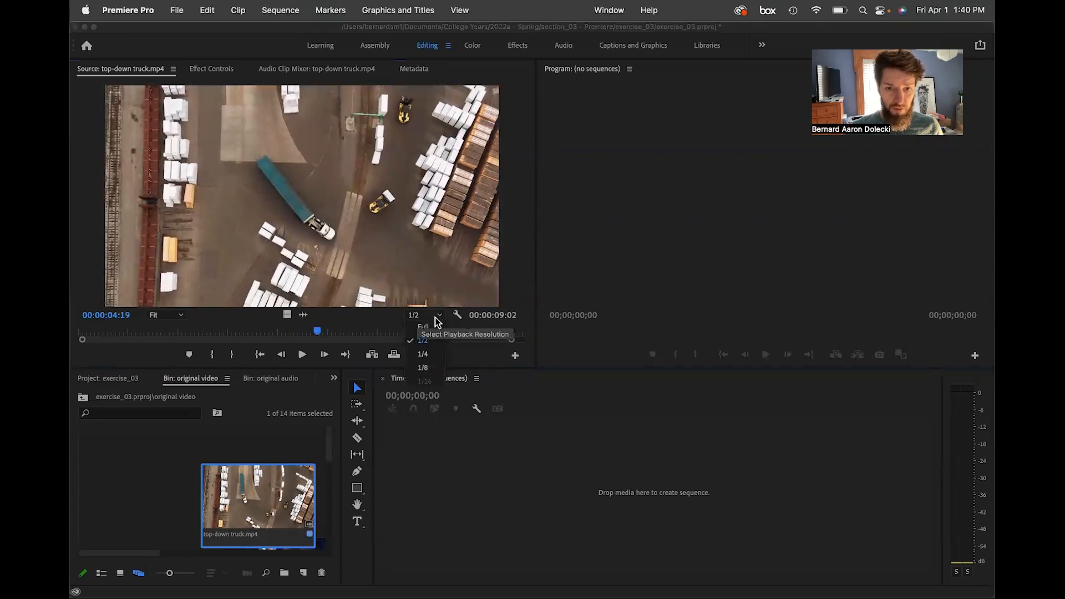
click(426, 354)
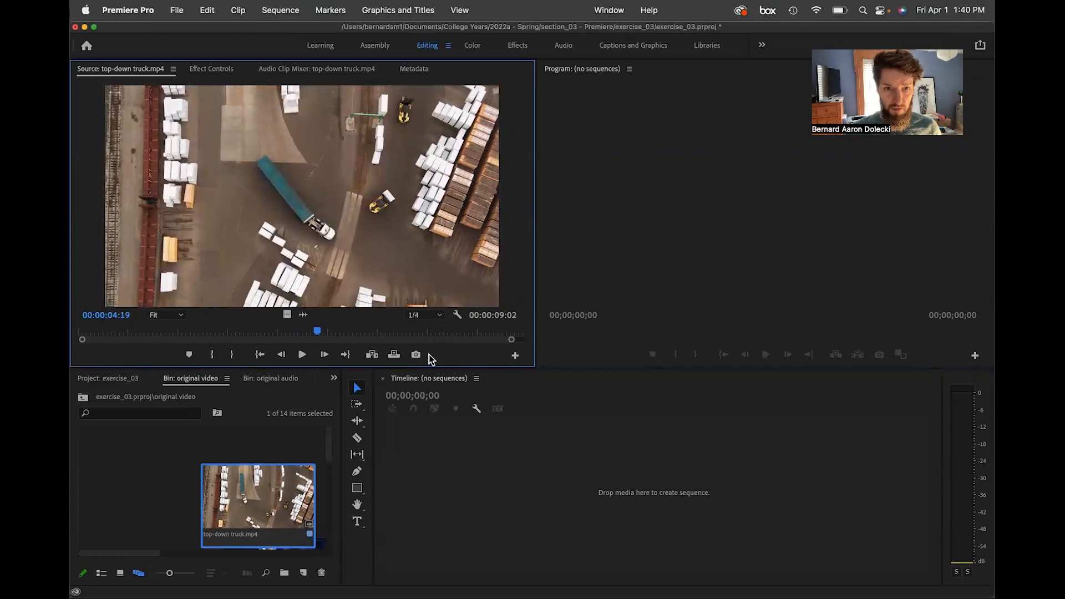
click(440, 316)
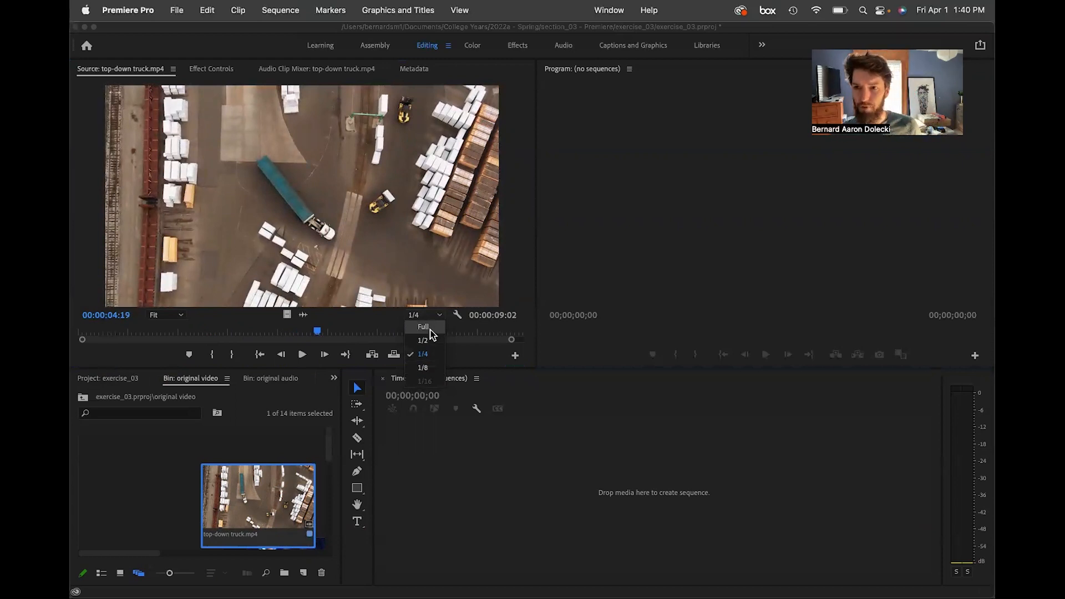
click(431, 340)
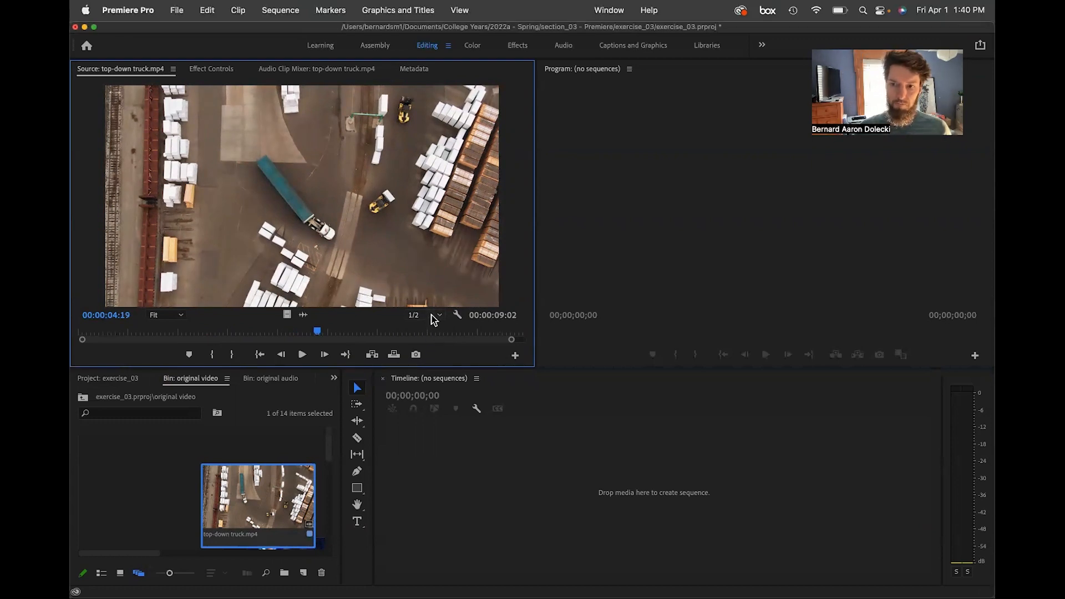
click(439, 318)
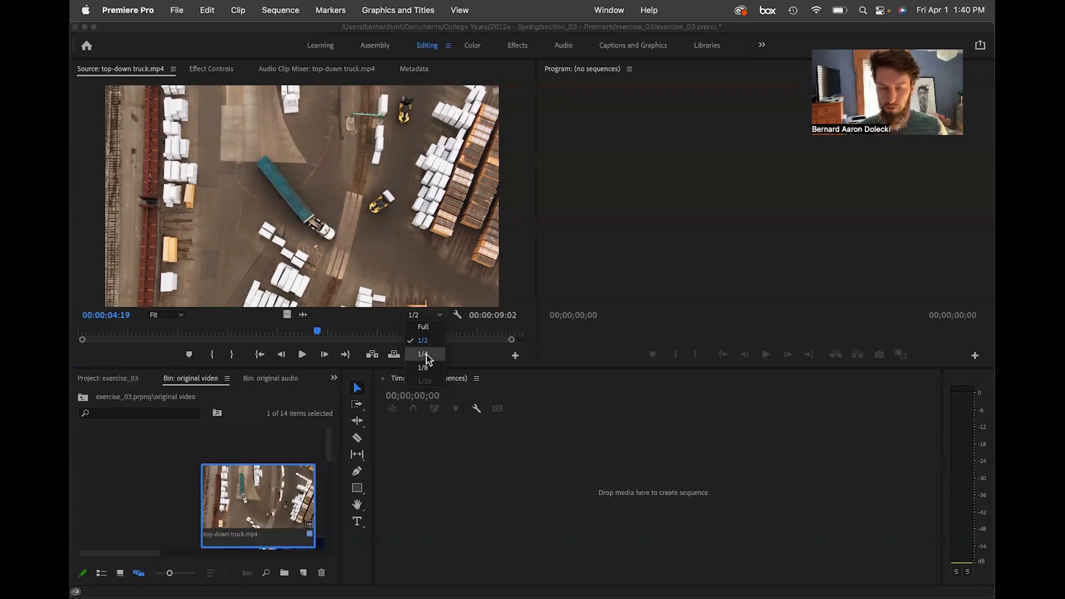
click(425, 341)
click(793, 305)
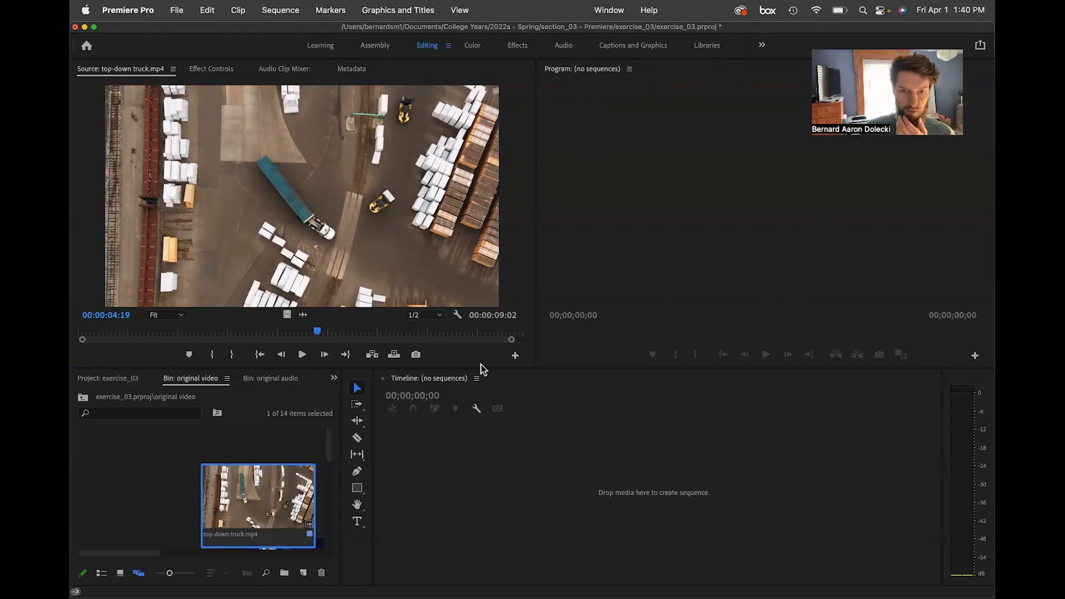
click(437, 316)
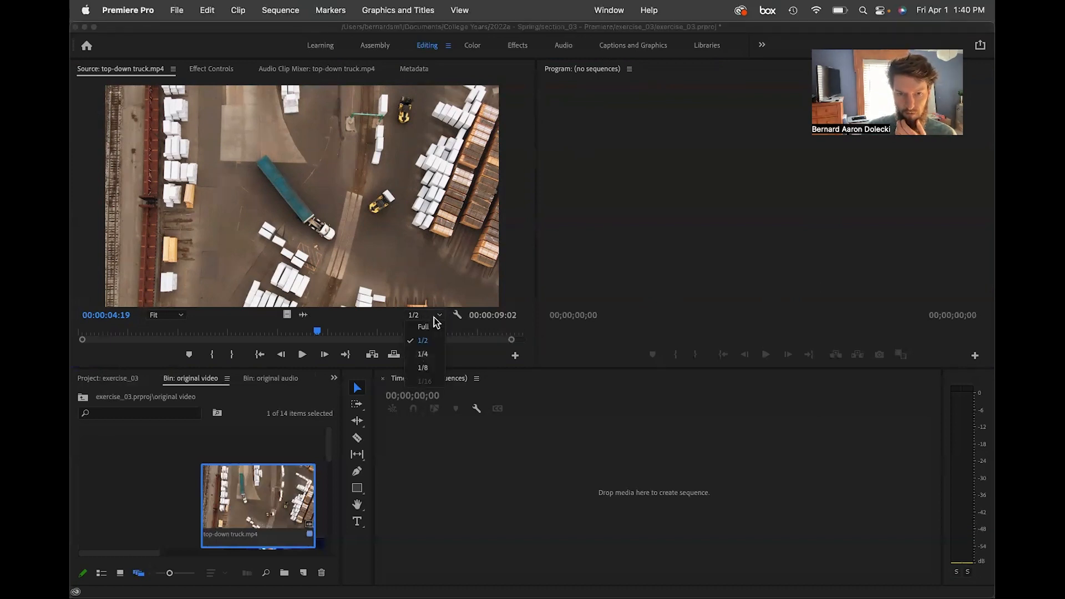
click(378, 321)
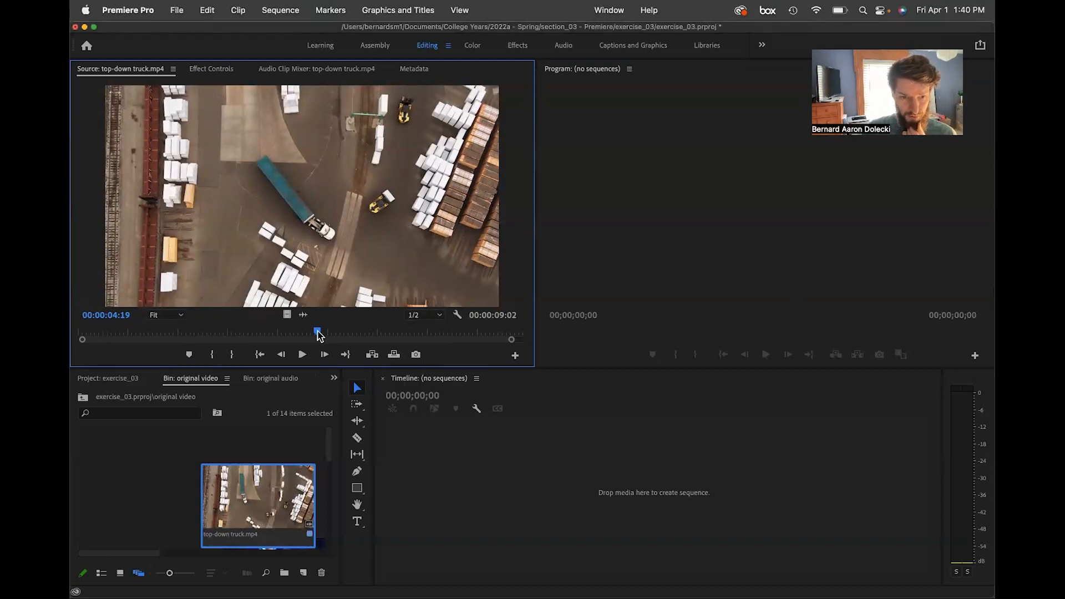
Mark an In point at 00:00:01:19 in top-down truck.mp4.
drag(318, 333, 305, 333)
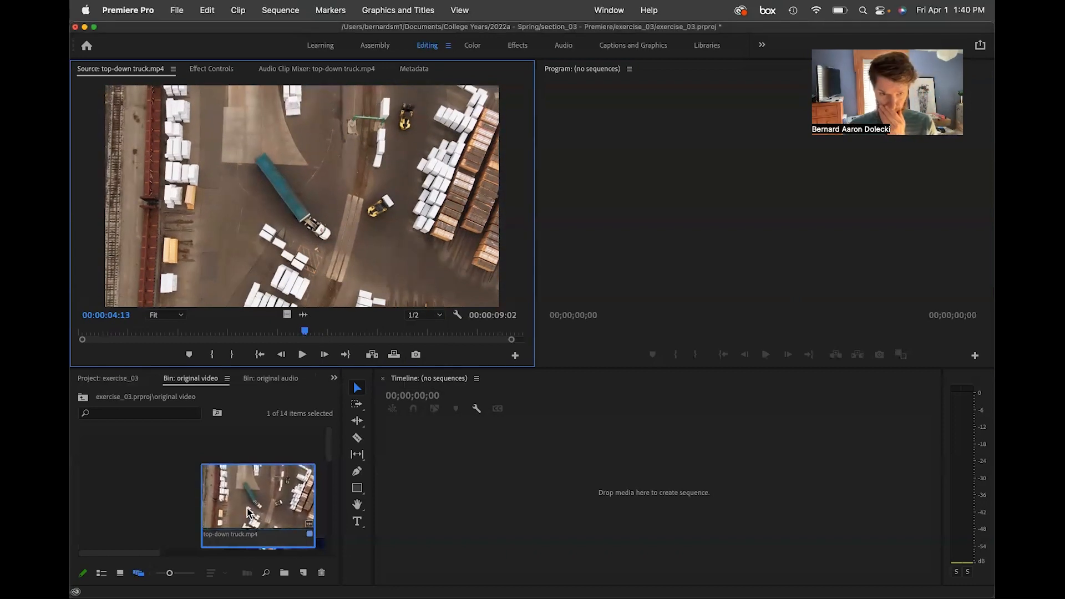
drag(303, 333, 224, 335)
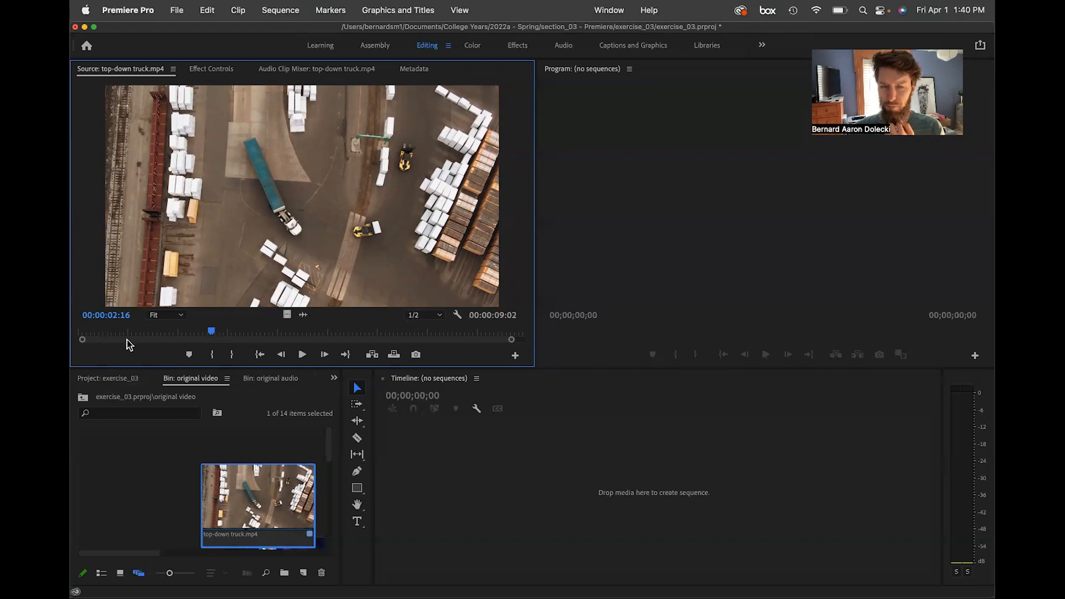
drag(211, 335, 168, 332)
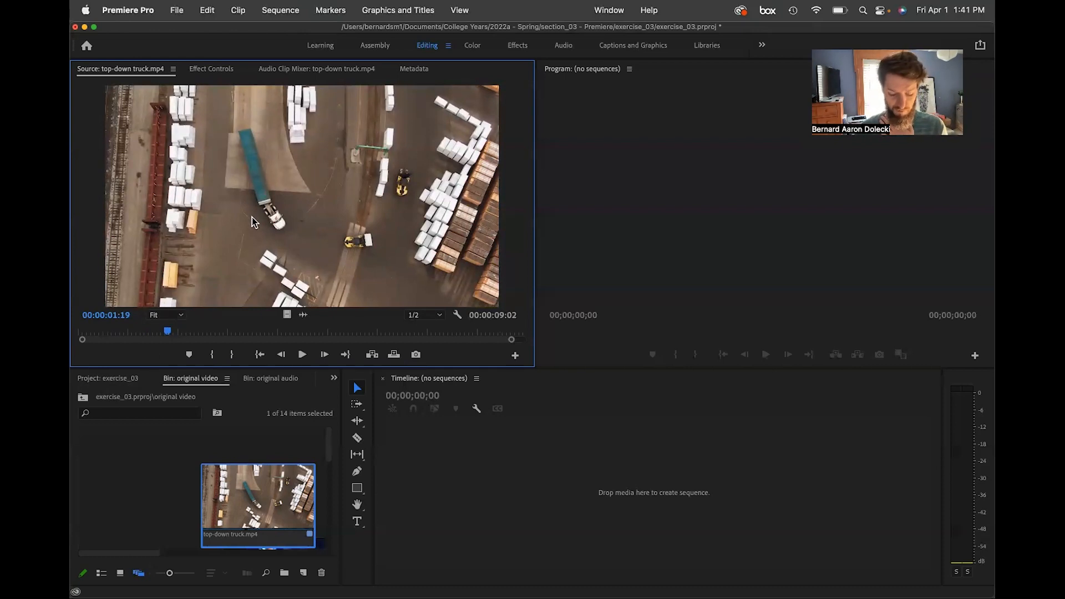
key(i)
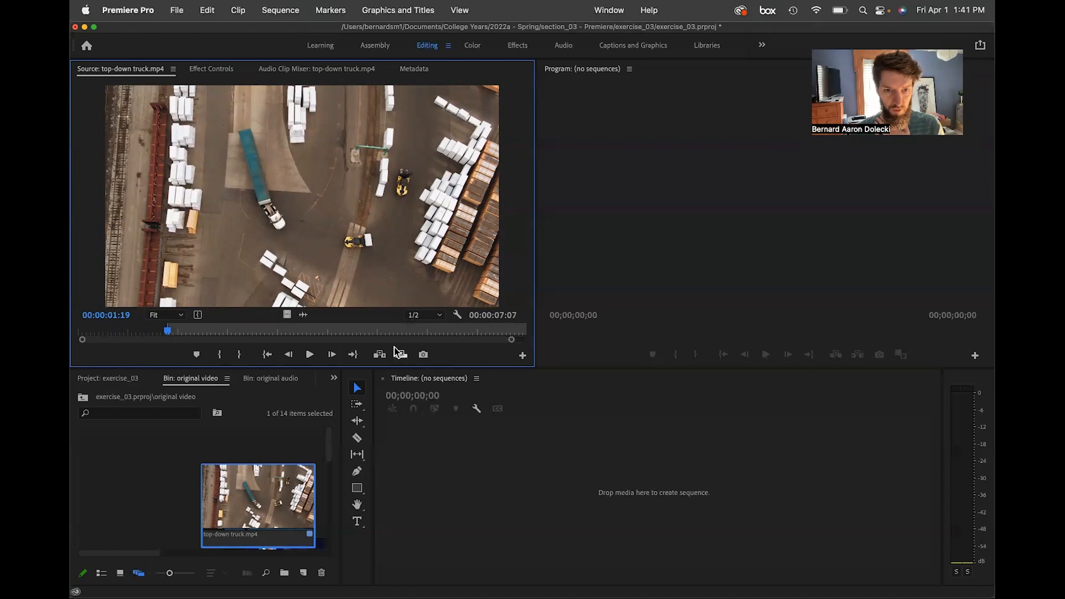
Mark an Out point at 00:00:07:23 in top-down truck.mp4.
click(354, 332)
drag(353, 328, 468, 337)
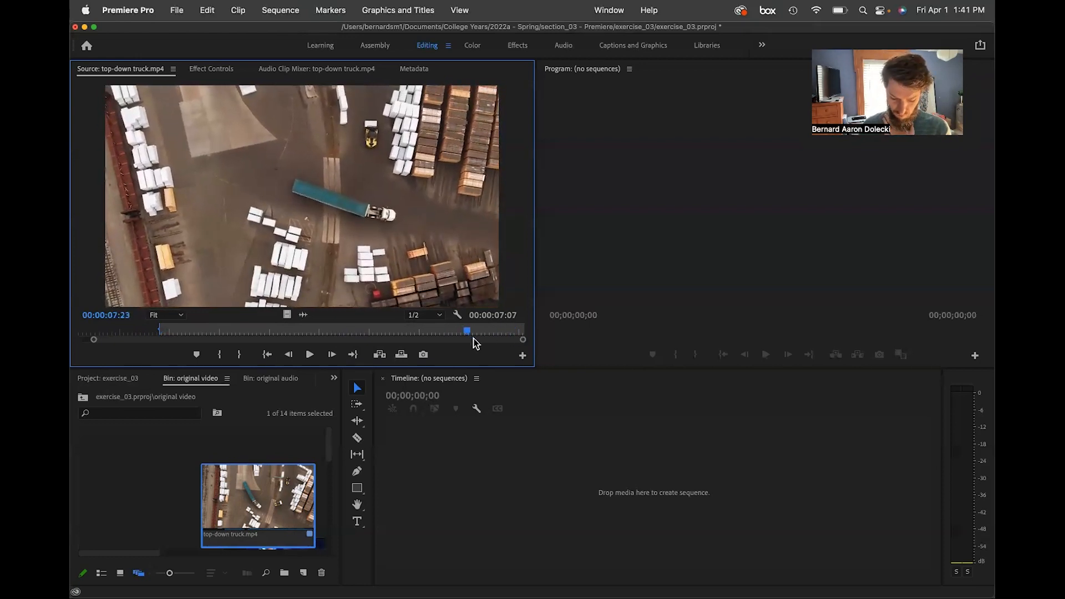
key(o)
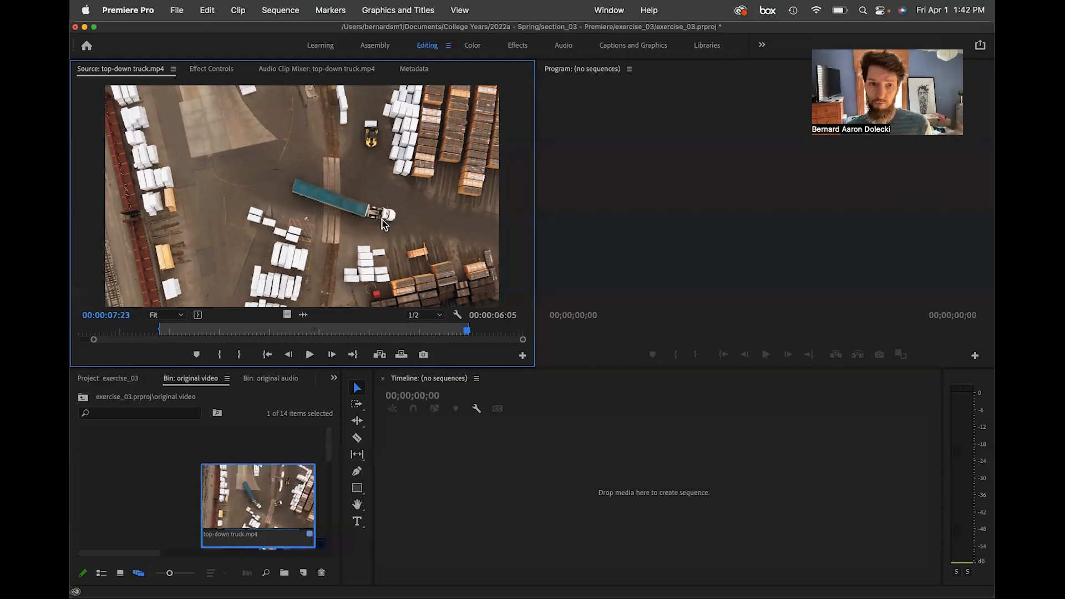
Make a subclip from the marked range of top-down truck.mp4, keeping the suggested name and trims restricted to the subclip boundaries.
right_click(357, 269)
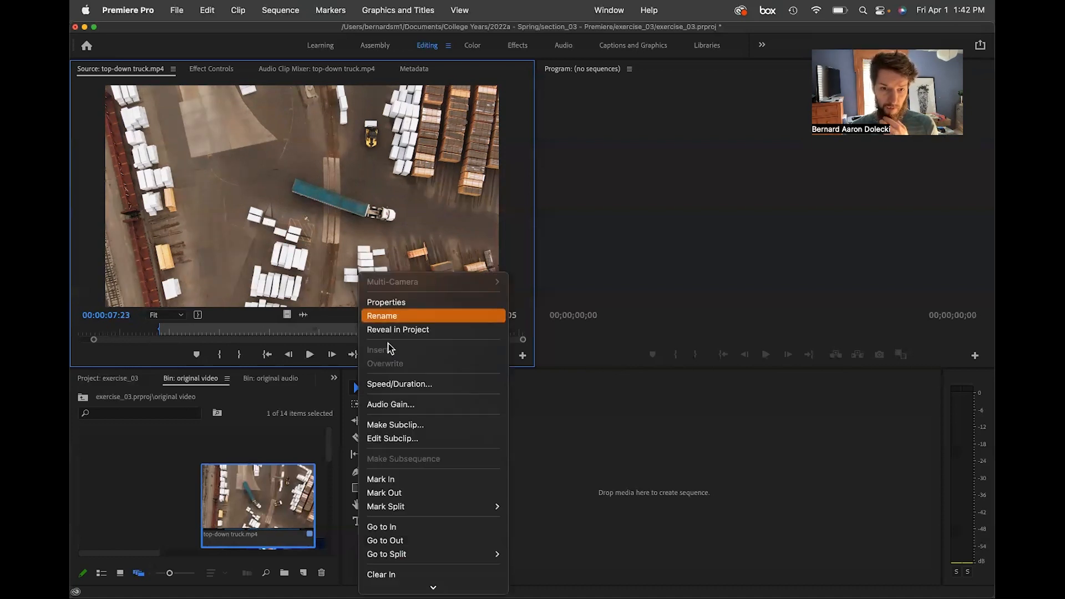
click(379, 424)
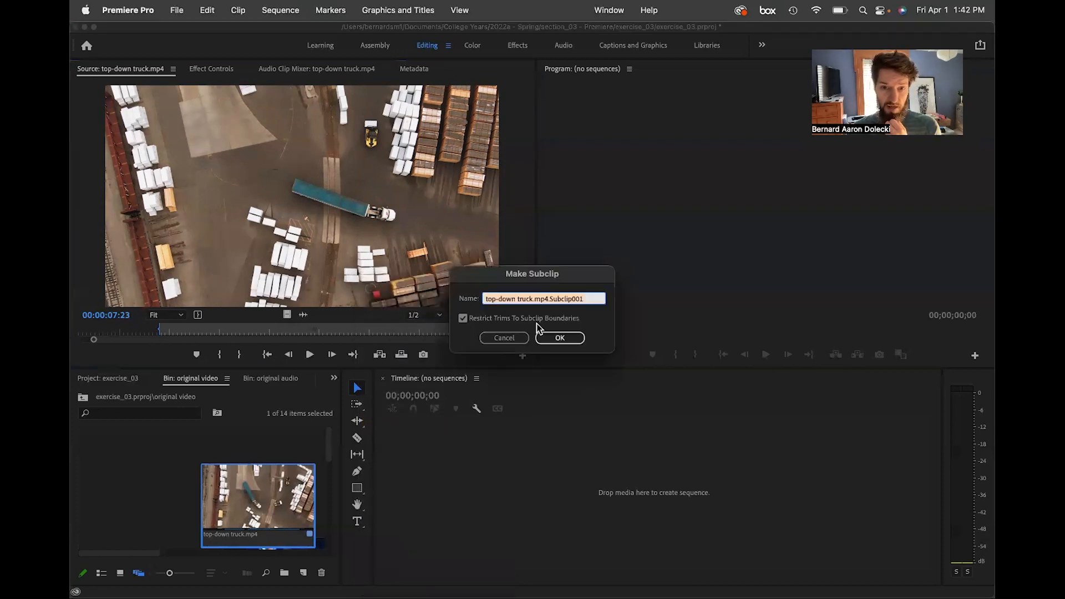
click(484, 298)
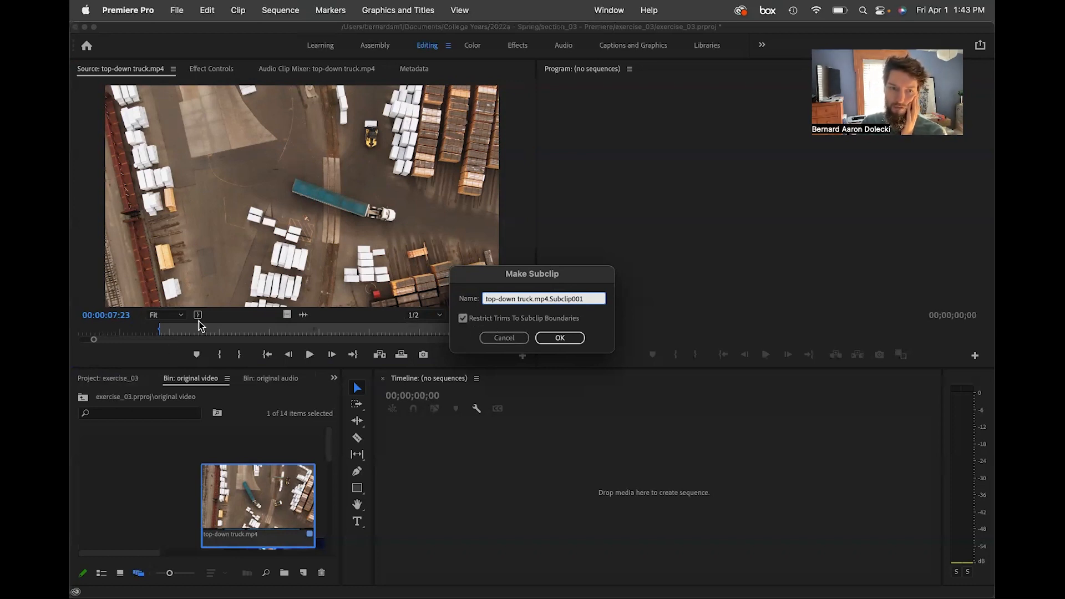
click(570, 343)
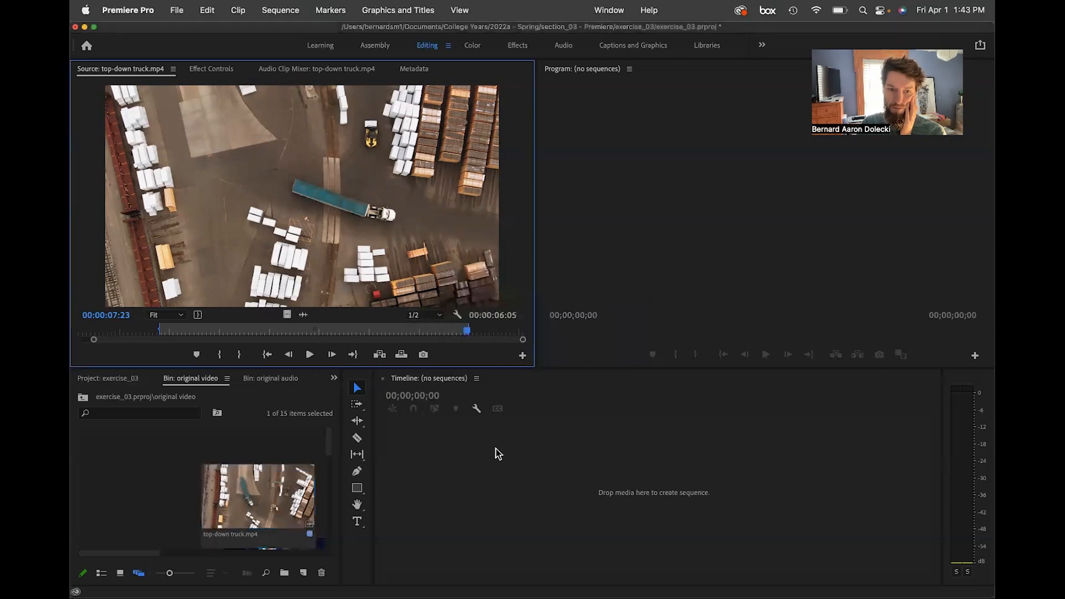
Show the original video bin in Icon view and switch the project to read-only without saving its changes.
click(120, 573)
click(83, 574)
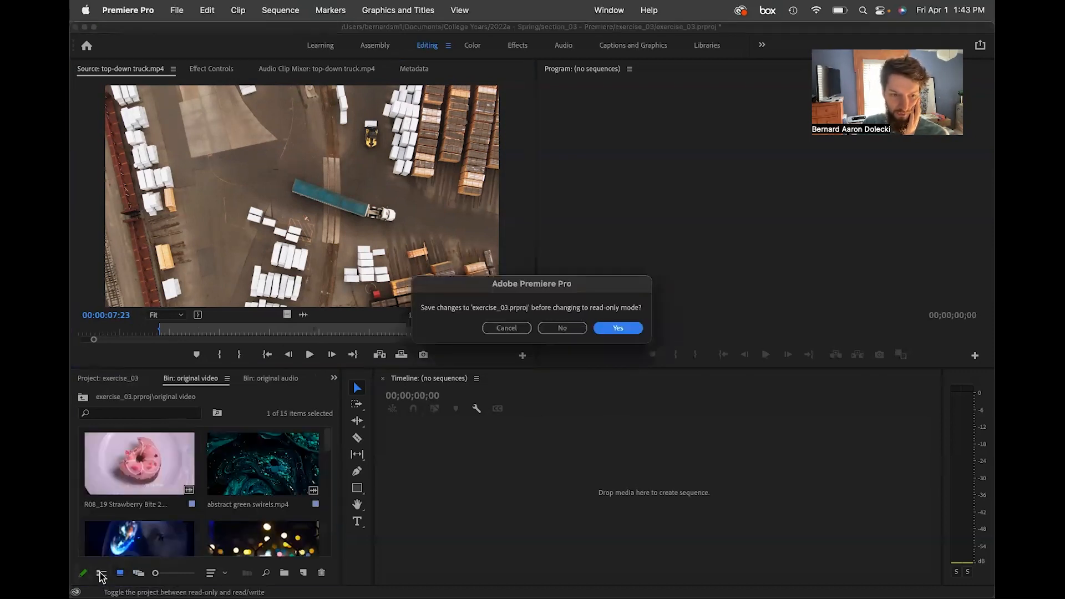
click(561, 328)
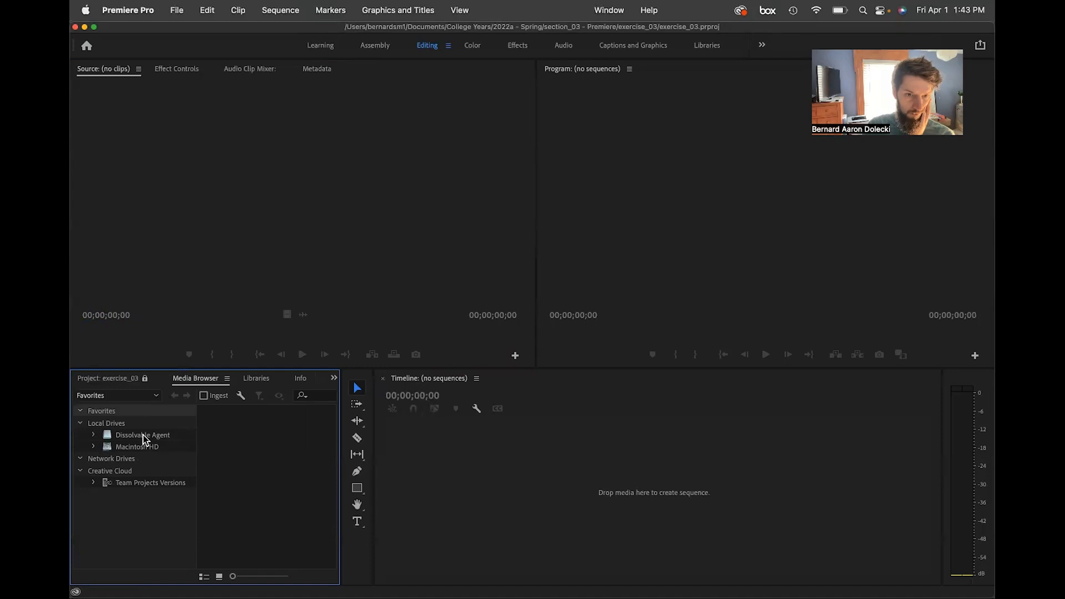
Switch to Finder and open exercise_03.prproj from the exercise_03 folder inside section_03 - Premiere.
key(ctrl+Up)
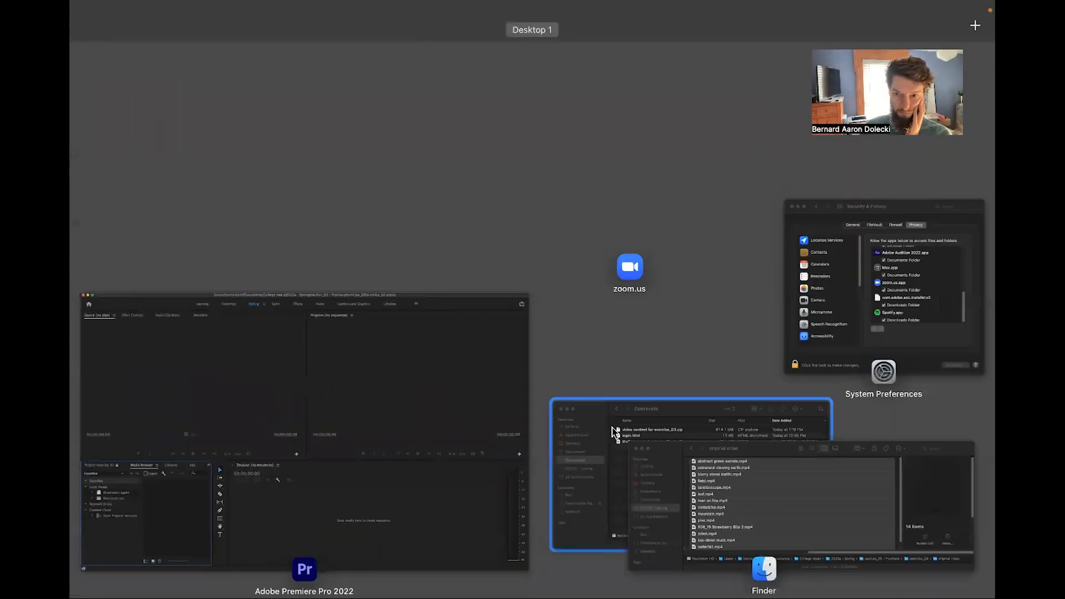
click(615, 432)
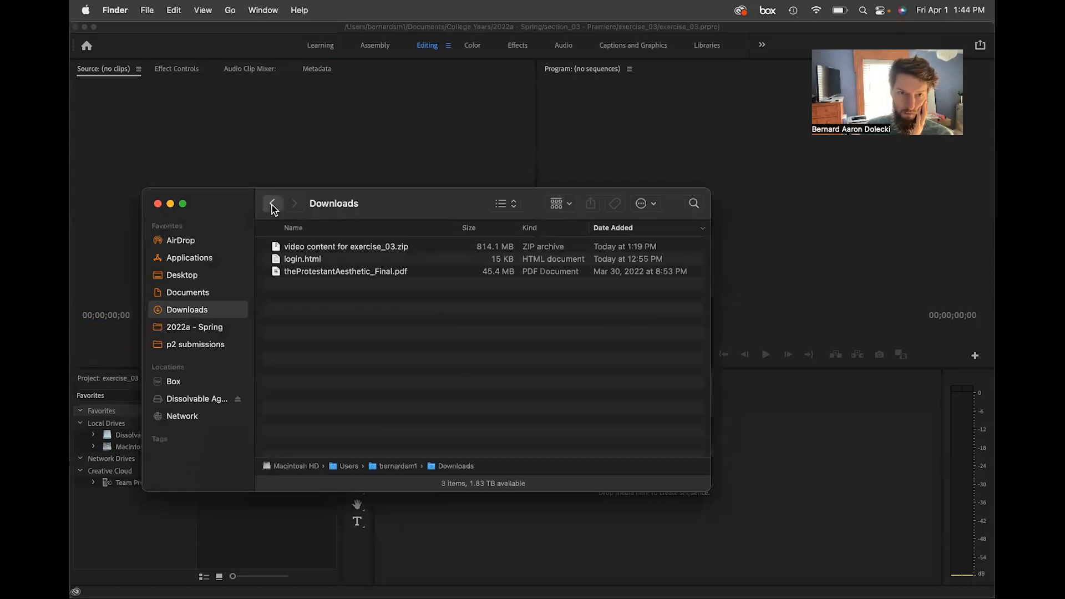
click(272, 204)
click(197, 345)
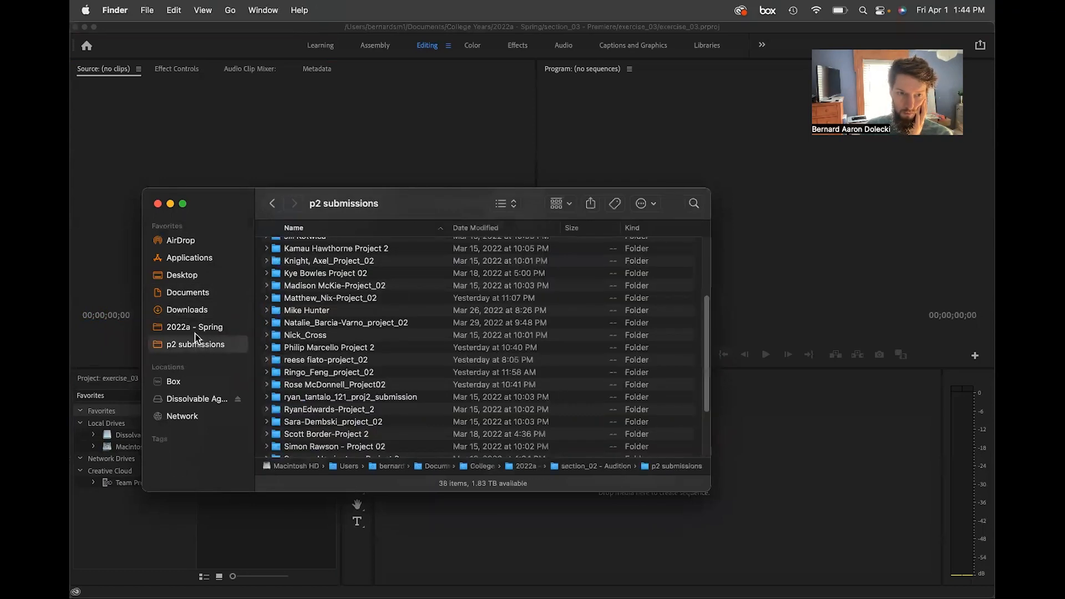
click(195, 328)
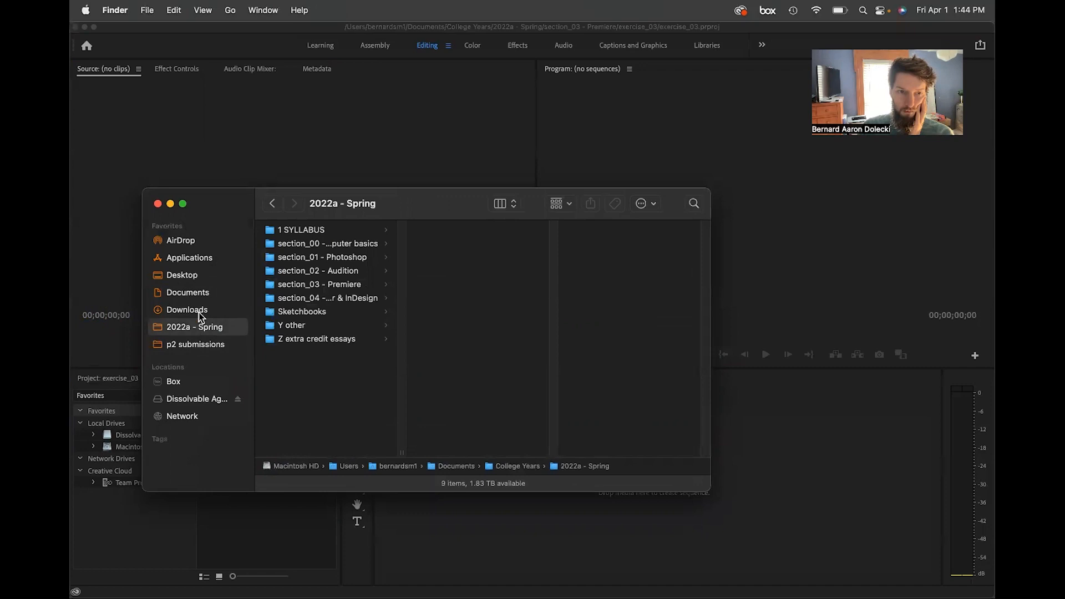
click(200, 310)
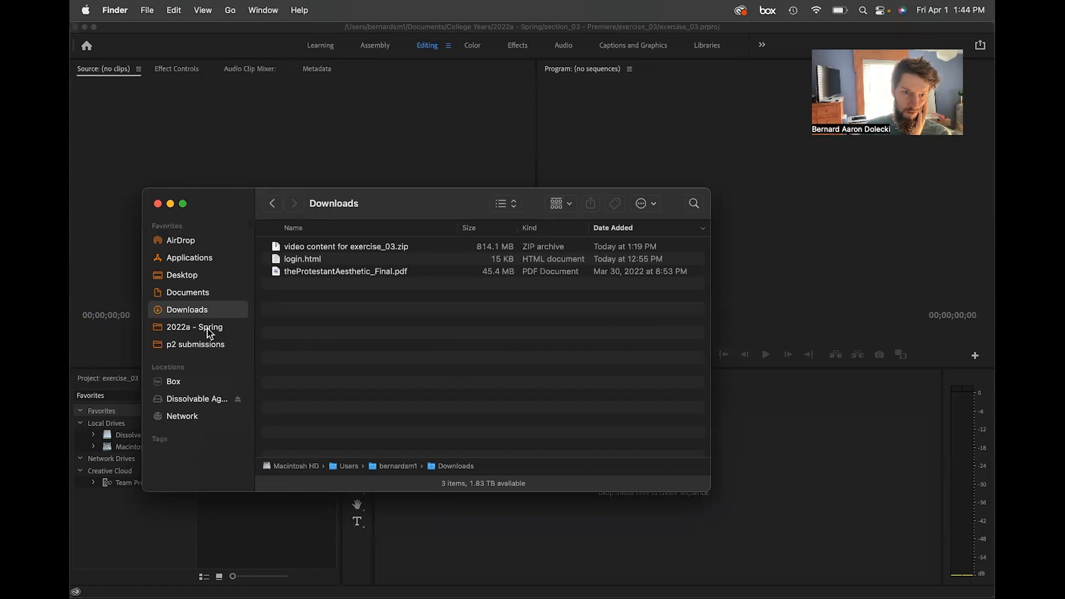
click(207, 328)
click(304, 286)
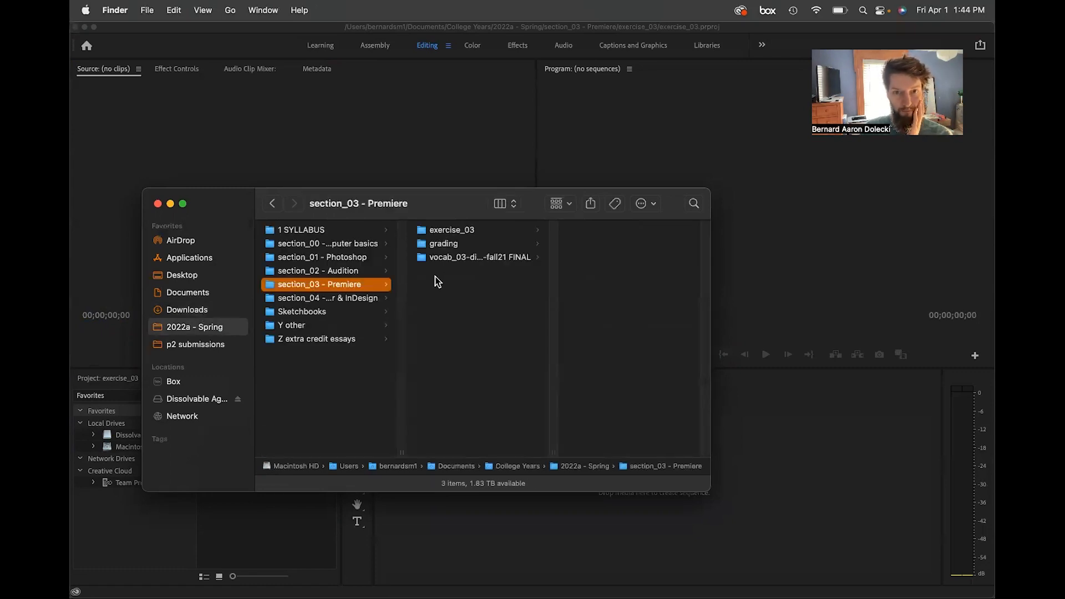
click(460, 231)
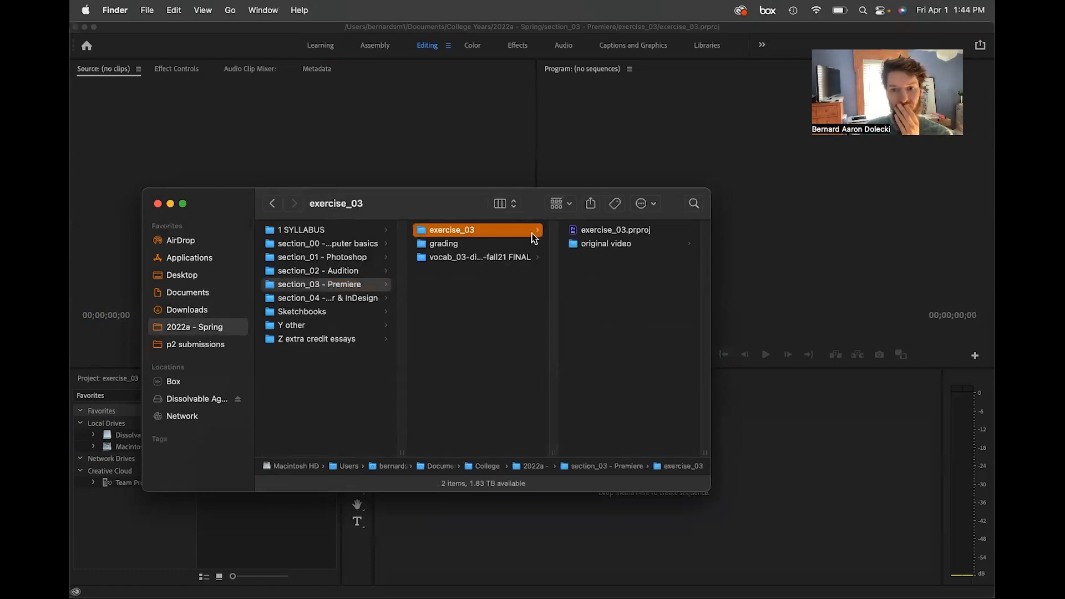
double_click(604, 235)
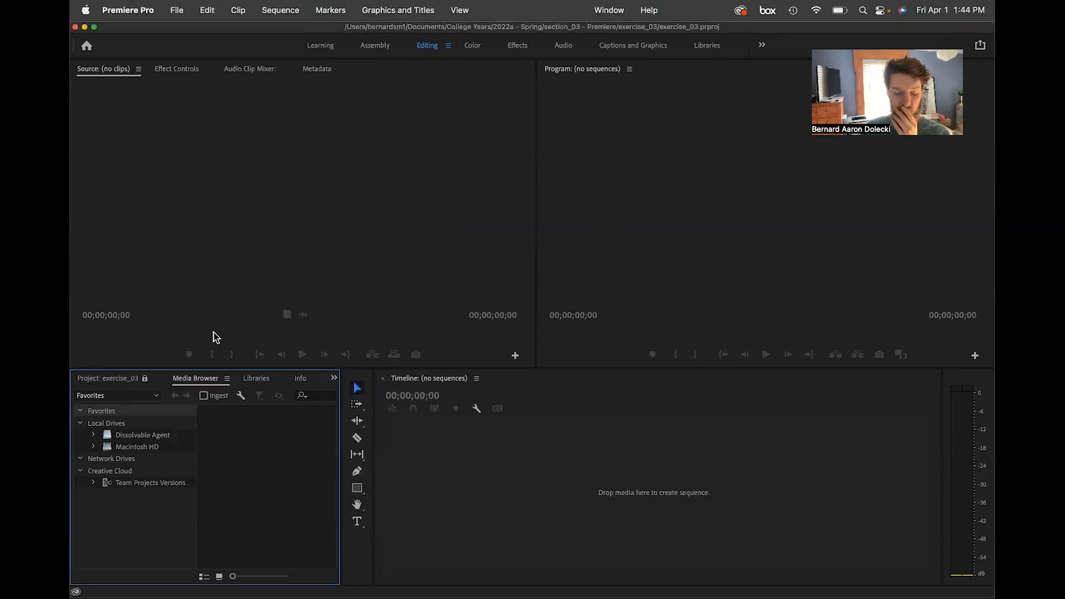
Switch to Finder and try to import all the clips in the original video folder into the project.
key(ctrl+Up)
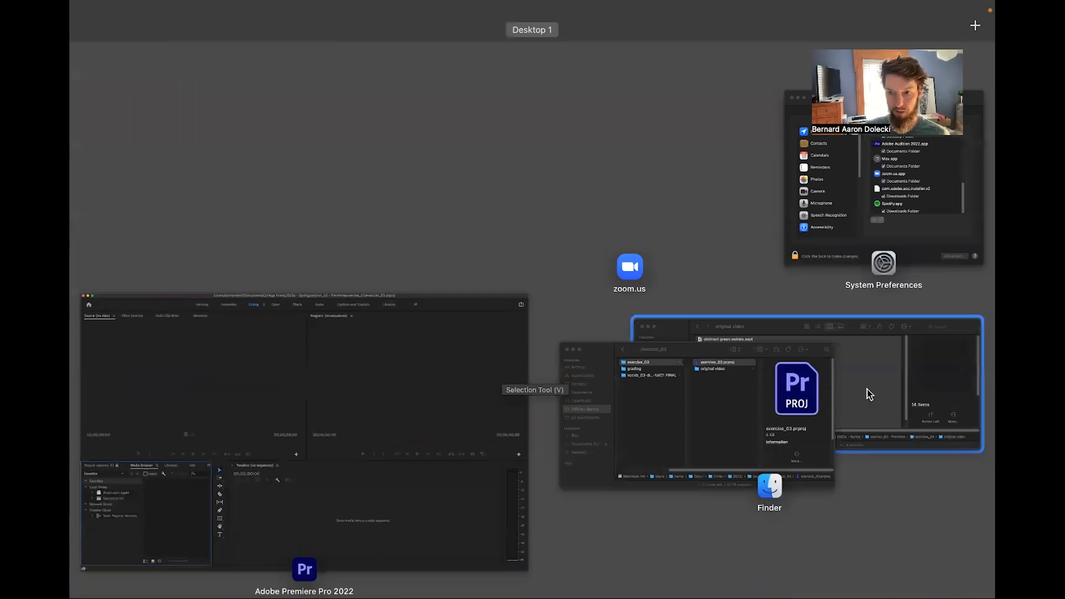
click(866, 395)
key(super+a)
drag(588, 344, 259, 466)
drag(357, 272, 565, 147)
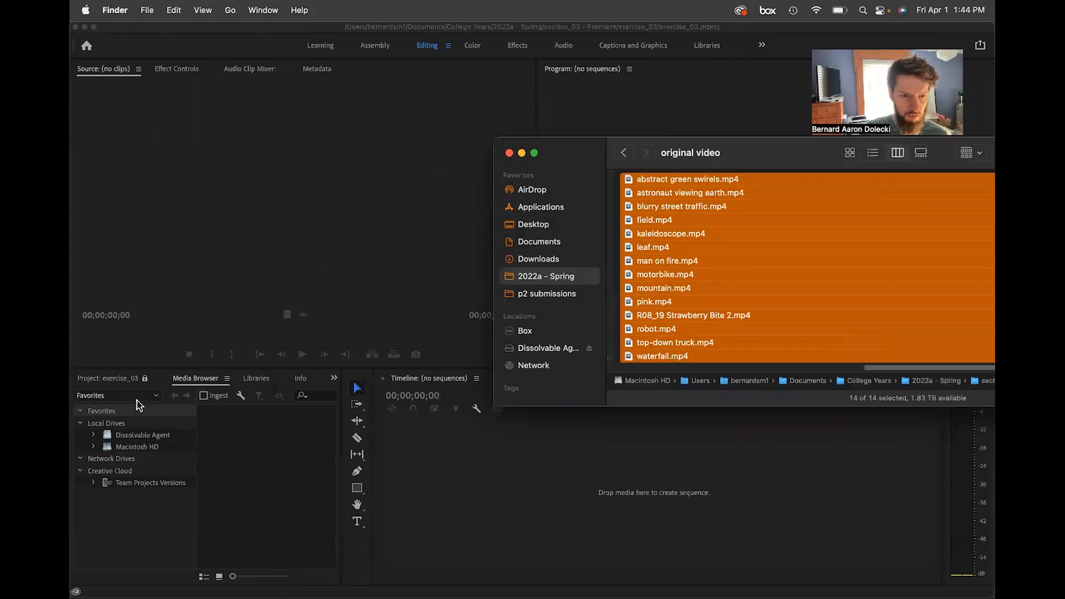
Show the contents of the exercise_03 project and switch it from read-only to writable.
click(142, 381)
click(146, 381)
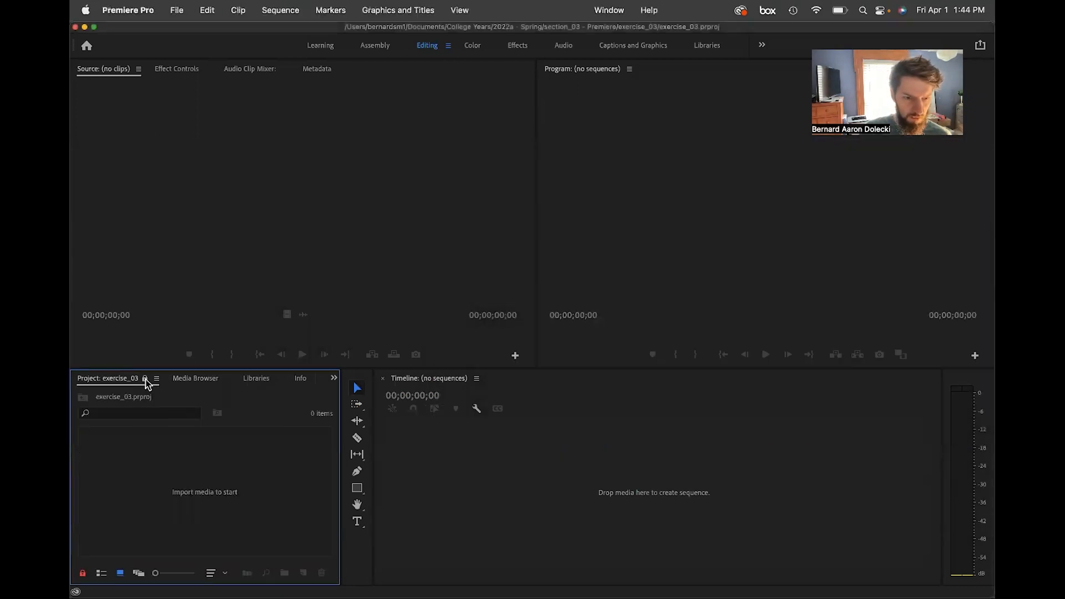
click(82, 575)
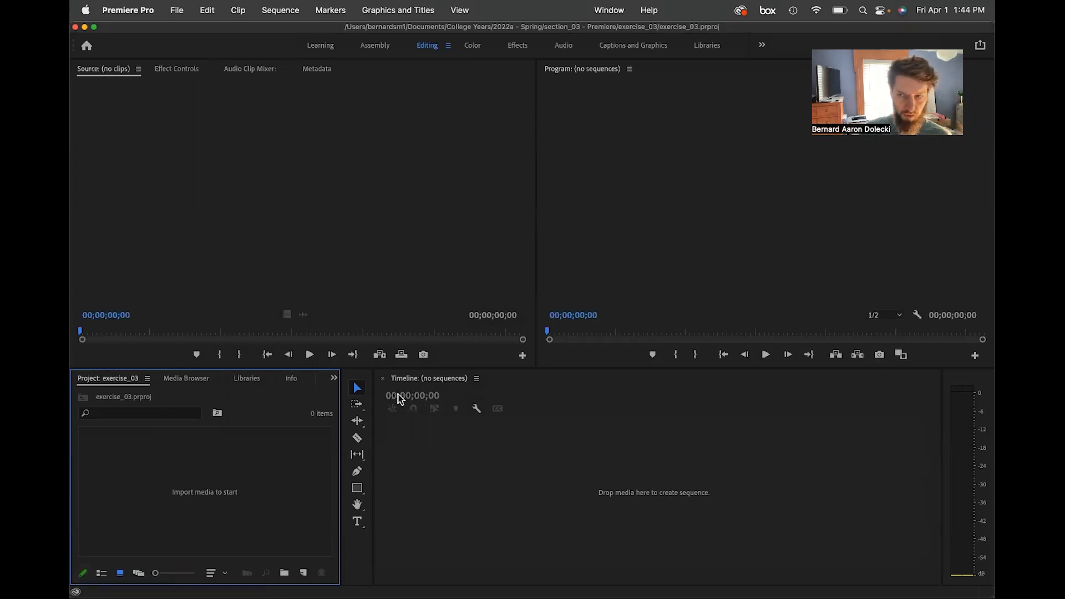
Import the original video folder from the exercise_03 folder in Finder into the Premiere Pro project.
key(ctrl+Up)
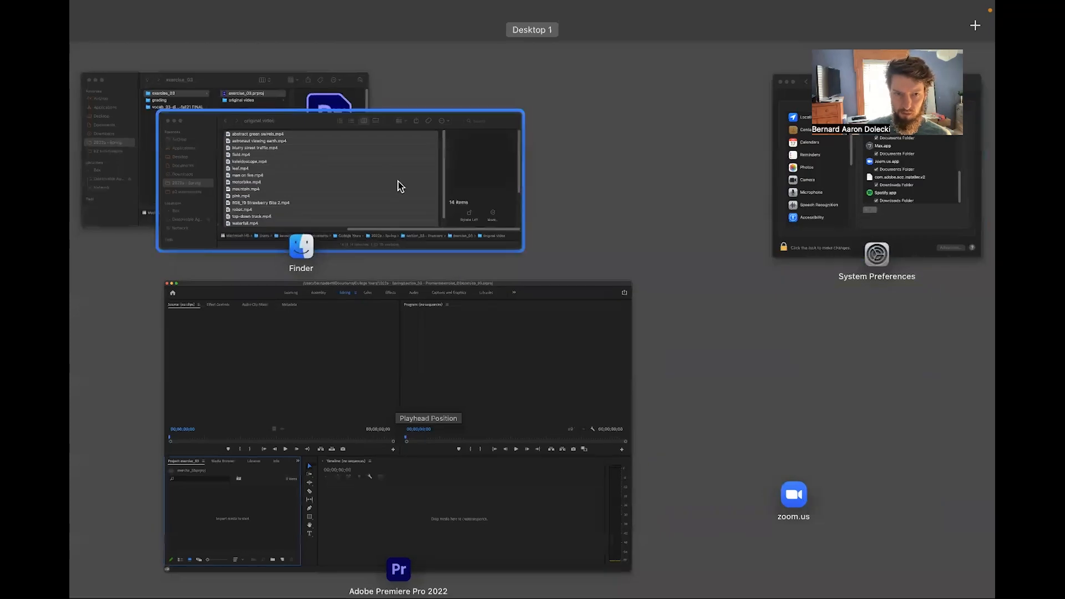
click(397, 186)
click(624, 153)
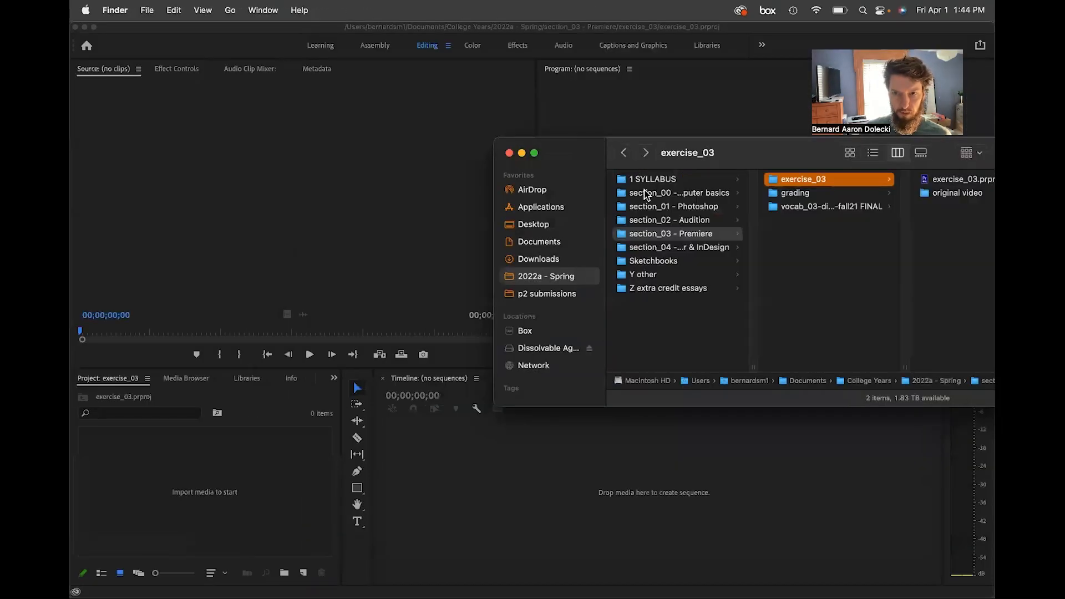
drag(944, 193, 205, 466)
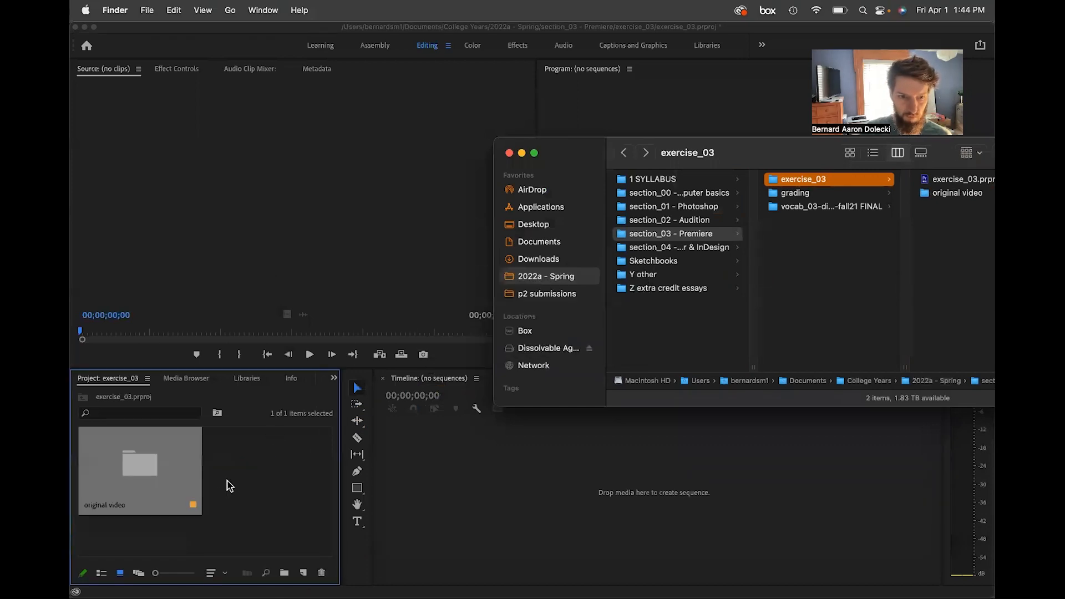
click(82, 562)
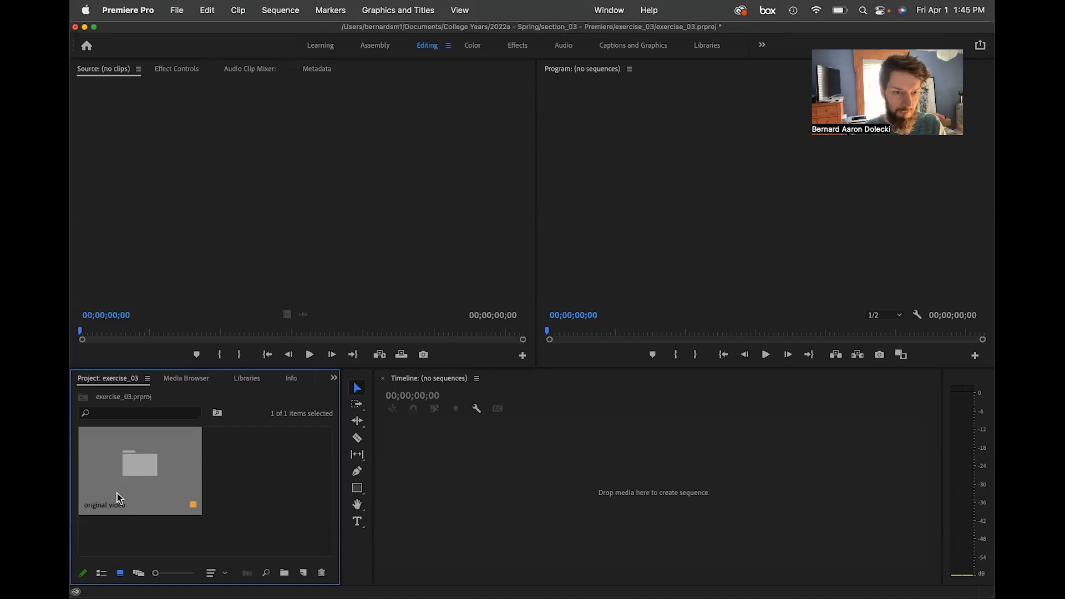
Open the original video bin and show its clips in List view.
double_click(159, 475)
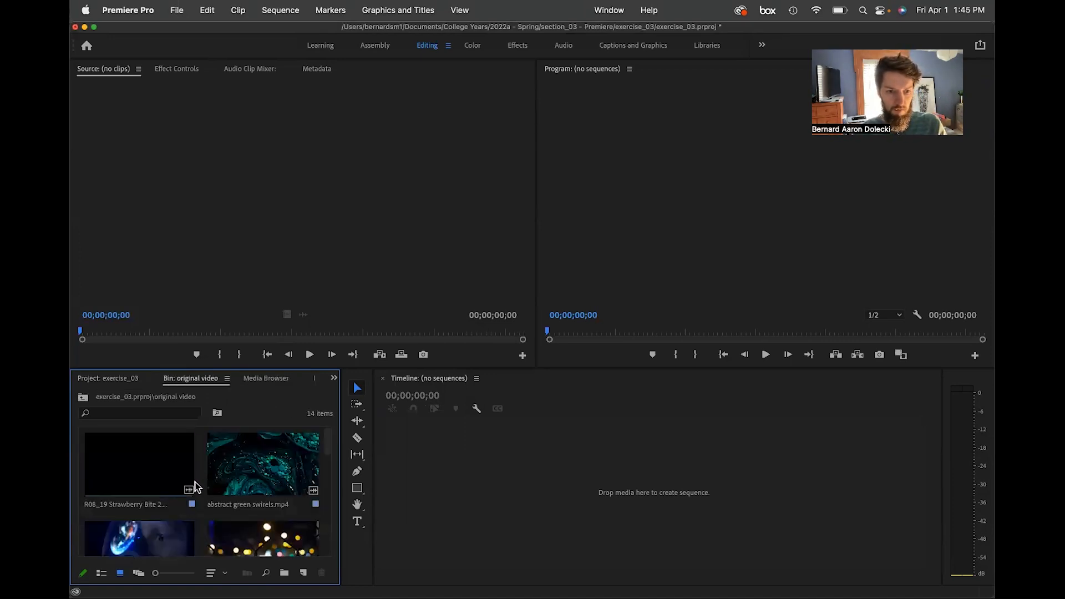
scroll(195, 482, down, 3)
click(102, 573)
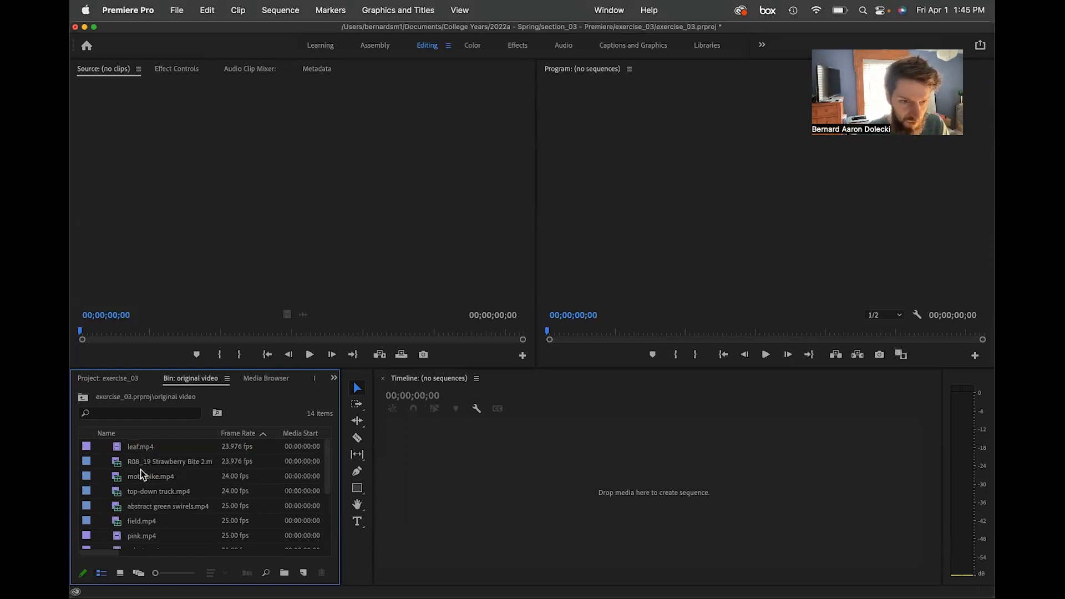
click(141, 522)
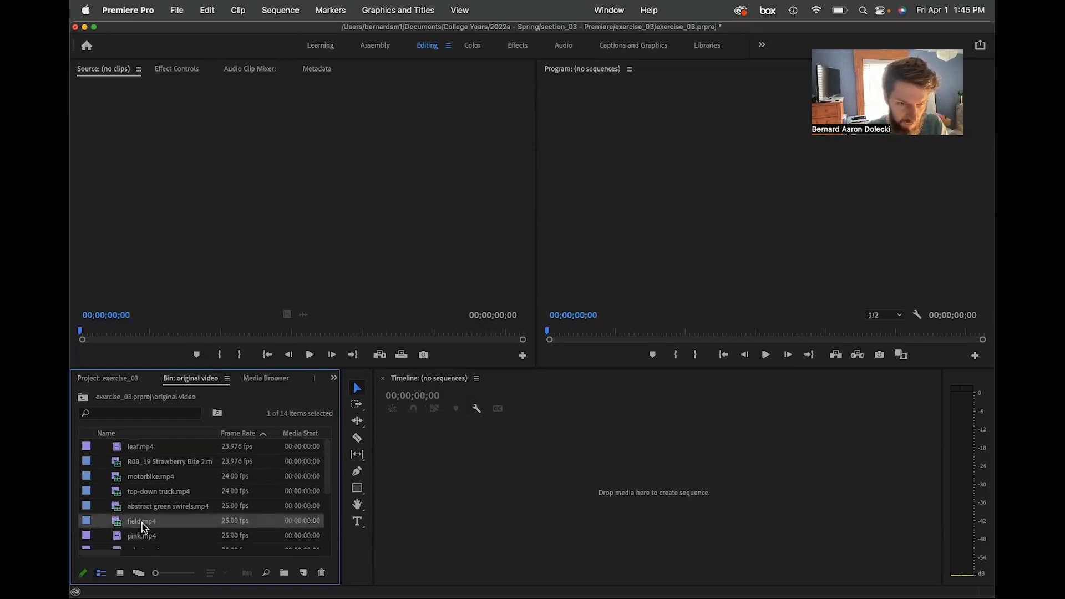
Load top-down truck.mp4 in the Source Monitor and mark In at 00:00:02:14 and Out at 00:00:05:16.
double_click(155, 492)
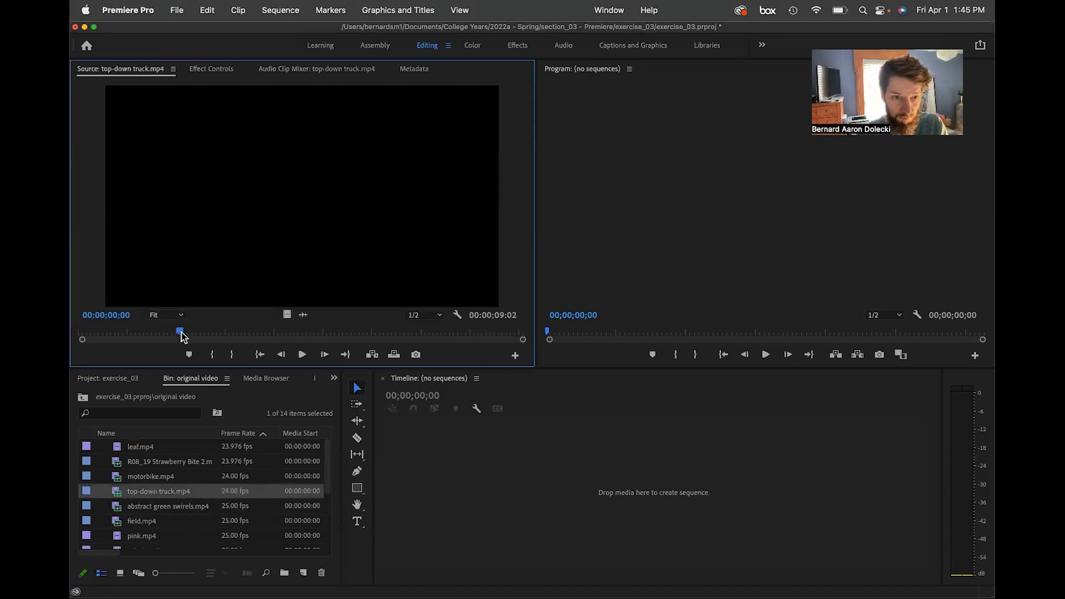
click(181, 333)
drag(182, 333, 205, 334)
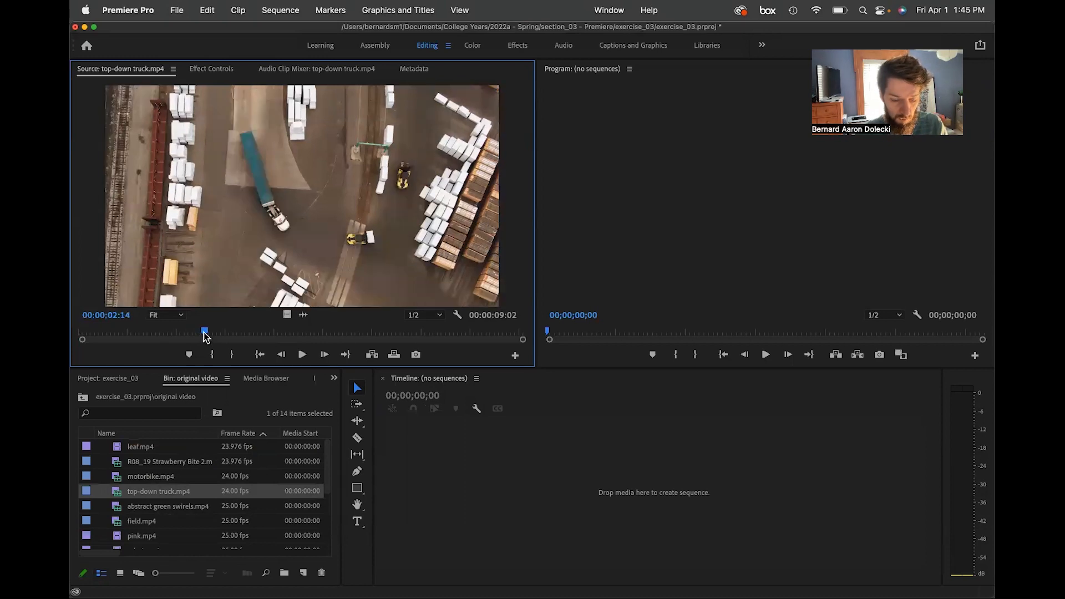
key(i)
click(357, 334)
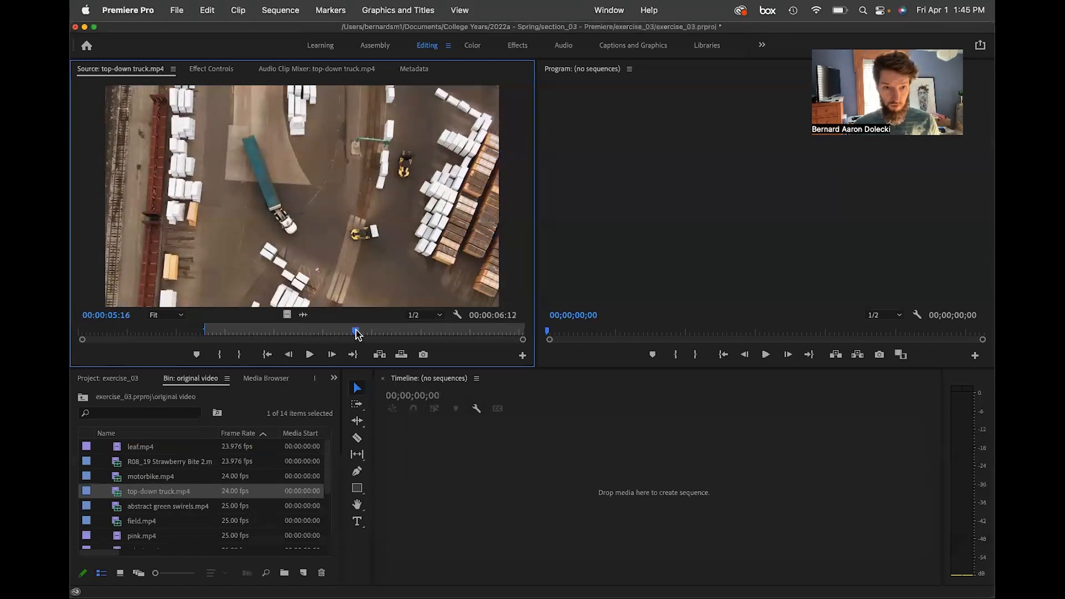
key(o)
Make a subclip from the marked truck footage, keeping the suggested name and the trims restricted to the subclip boundaries.
right_click(319, 232)
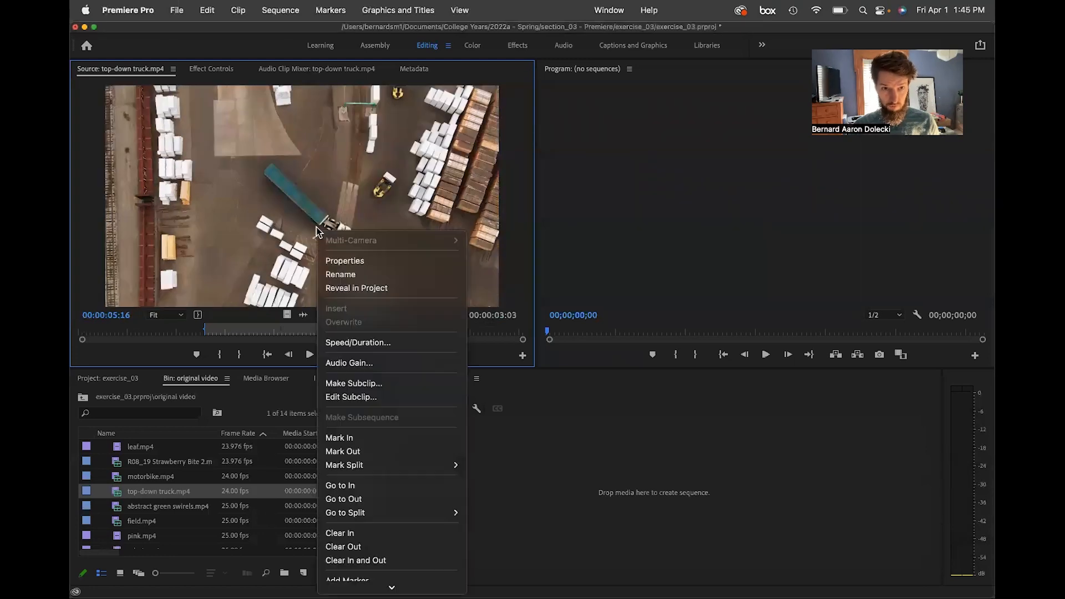
click(355, 383)
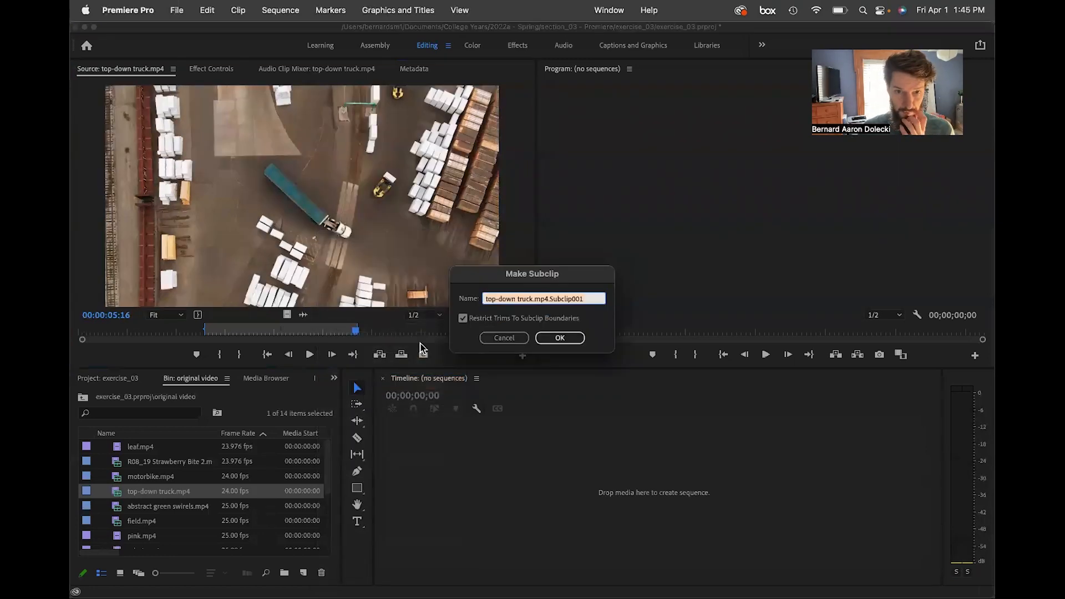
click(558, 340)
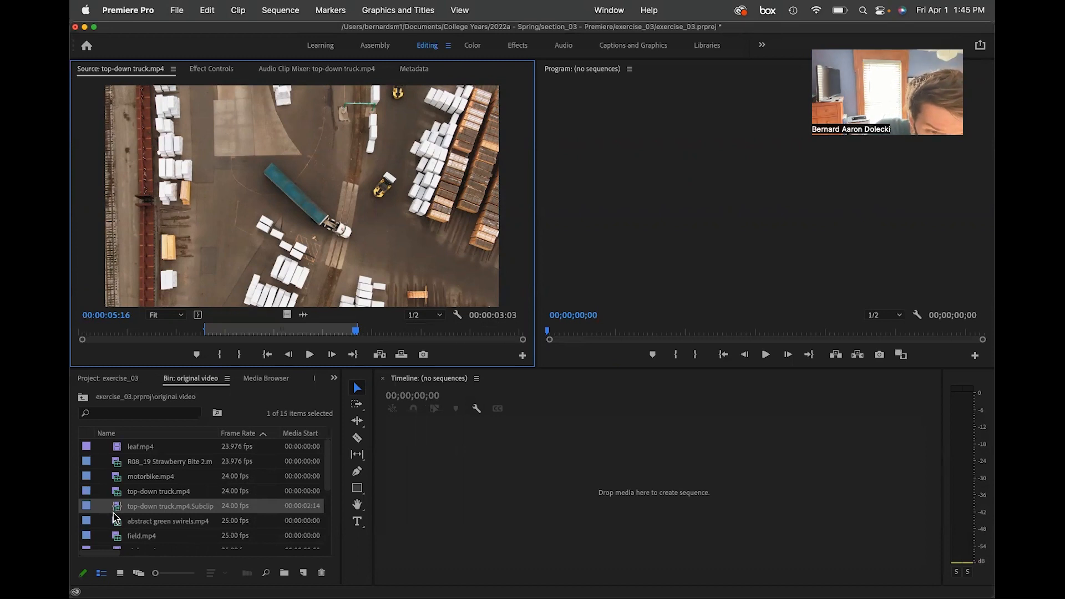
mouse_move(117, 511)
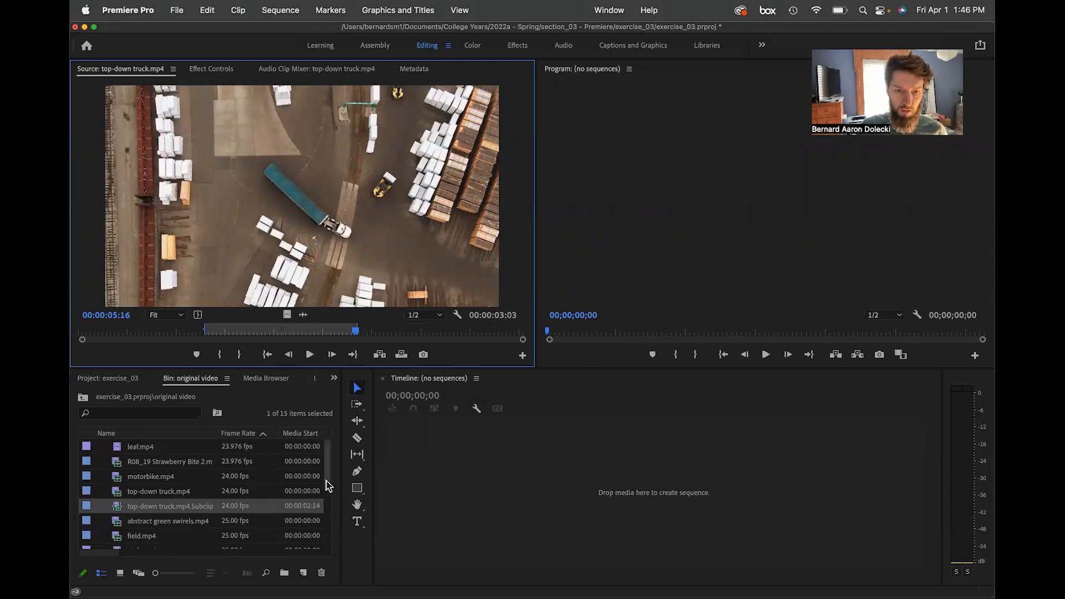
mouse_move(328, 486)
mouse_down()
mouse_move(326, 549)
mouse_move(325, 496)
mouse_up()
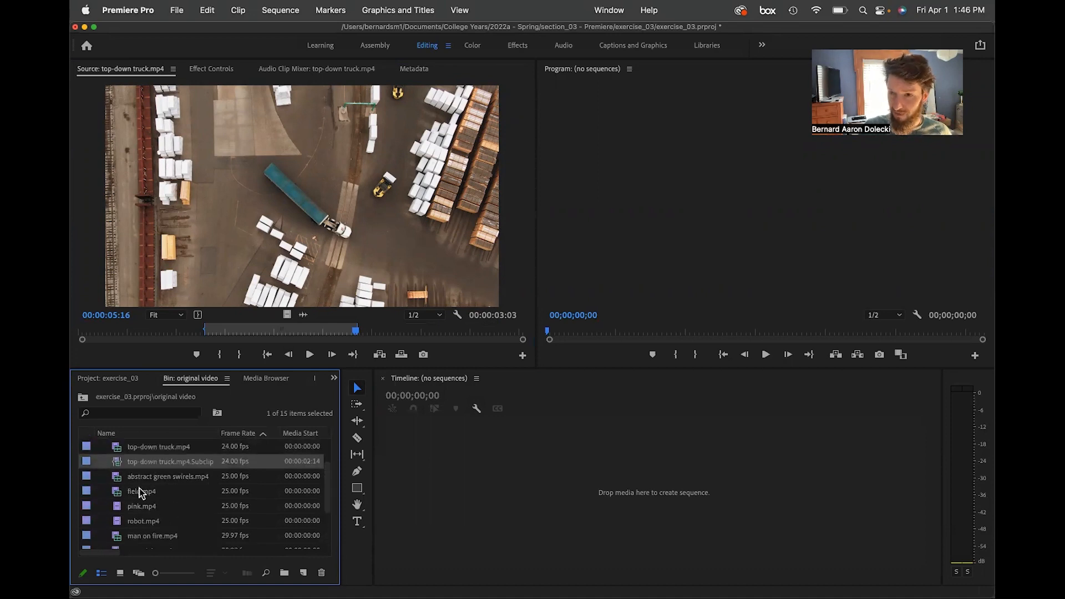
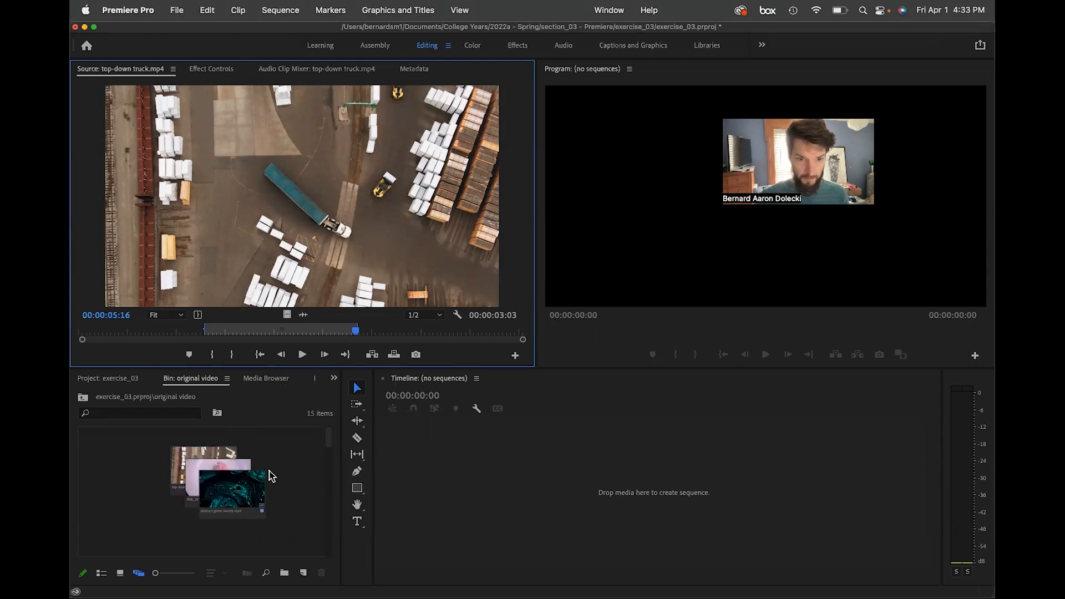
drag(295, 444, 166, 533)
click(142, 472)
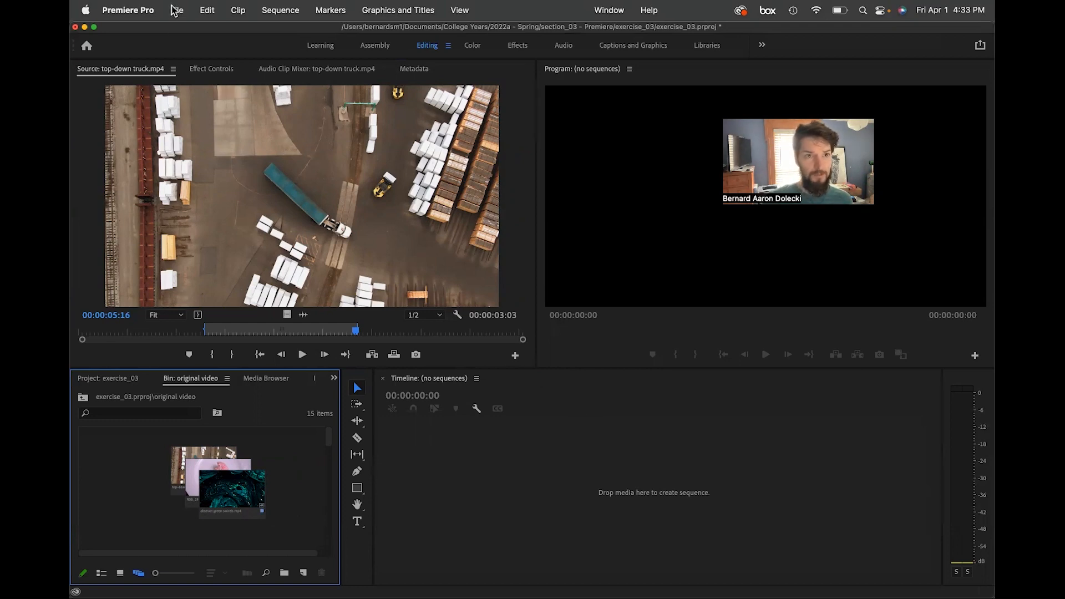
Start a new sequence and select the AVCHD 1080p30 preset from the AVCHD 1080p group.
click(175, 10)
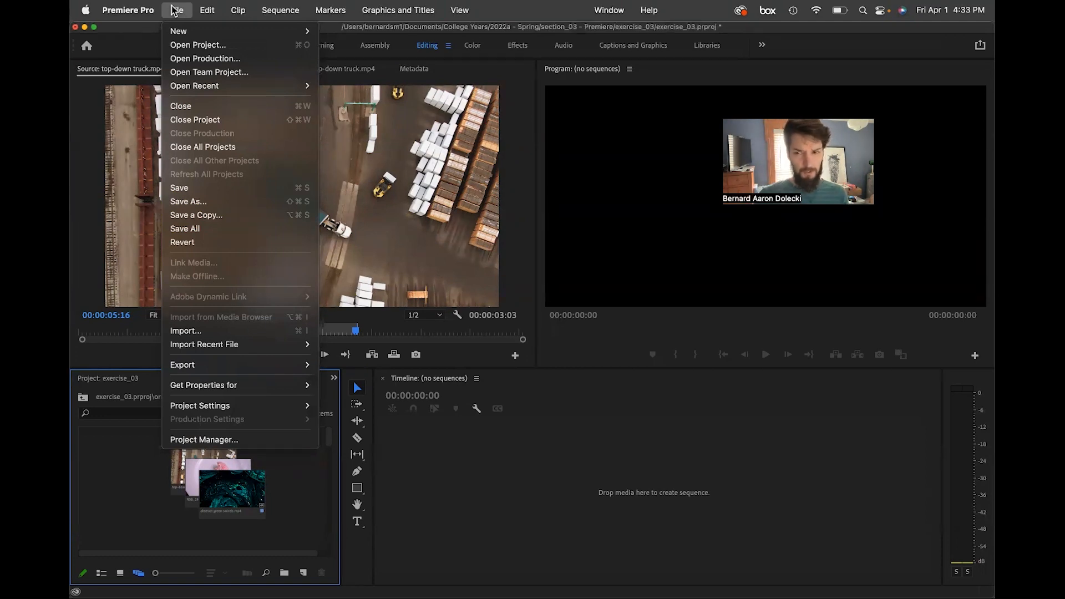
mouse_move(175, 34)
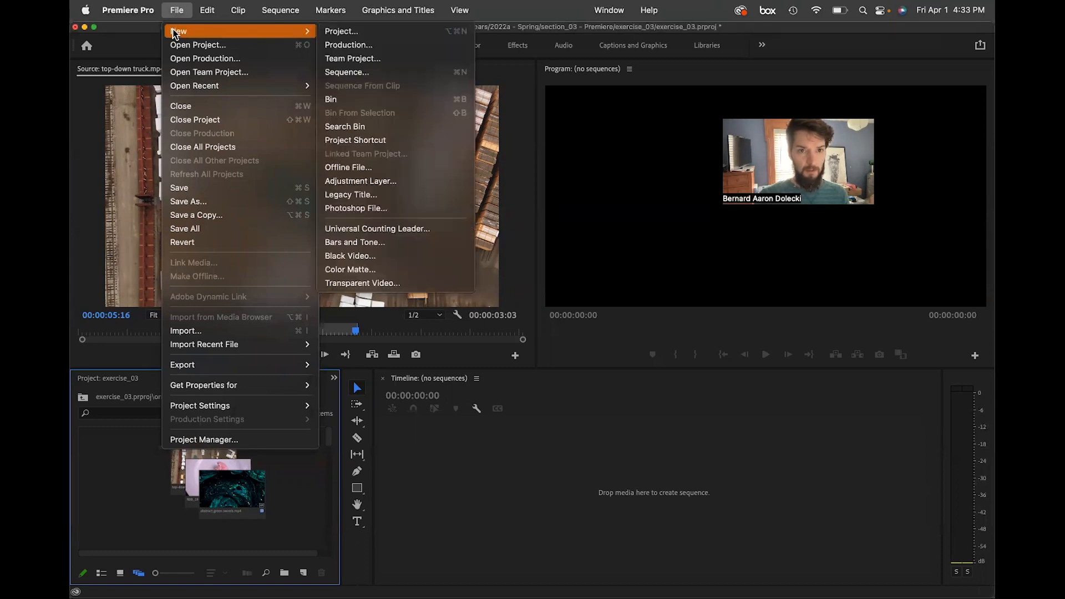
click(347, 76)
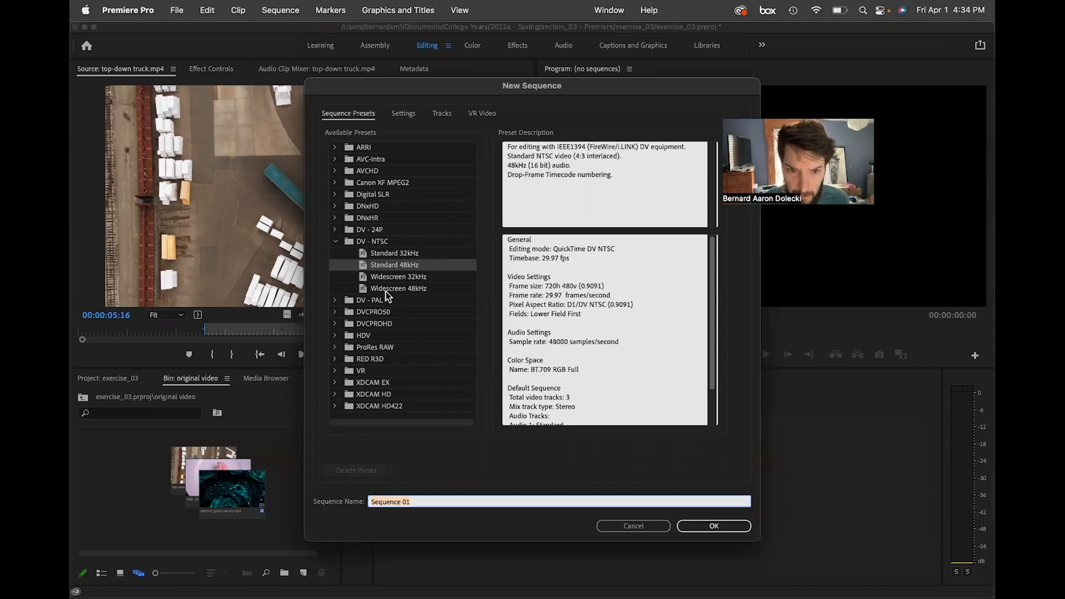
click(337, 241)
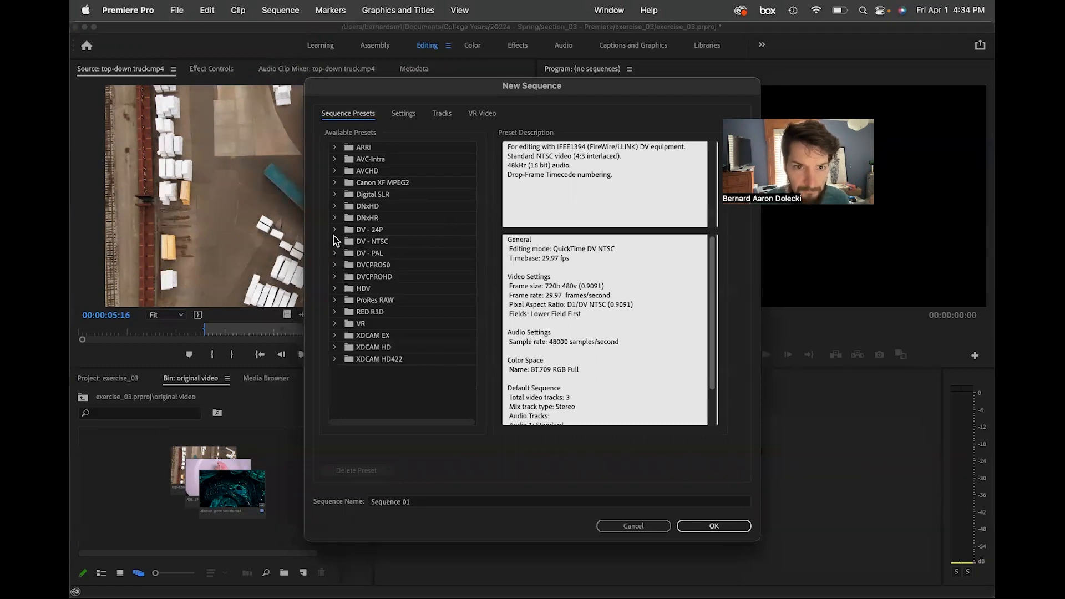
click(334, 171)
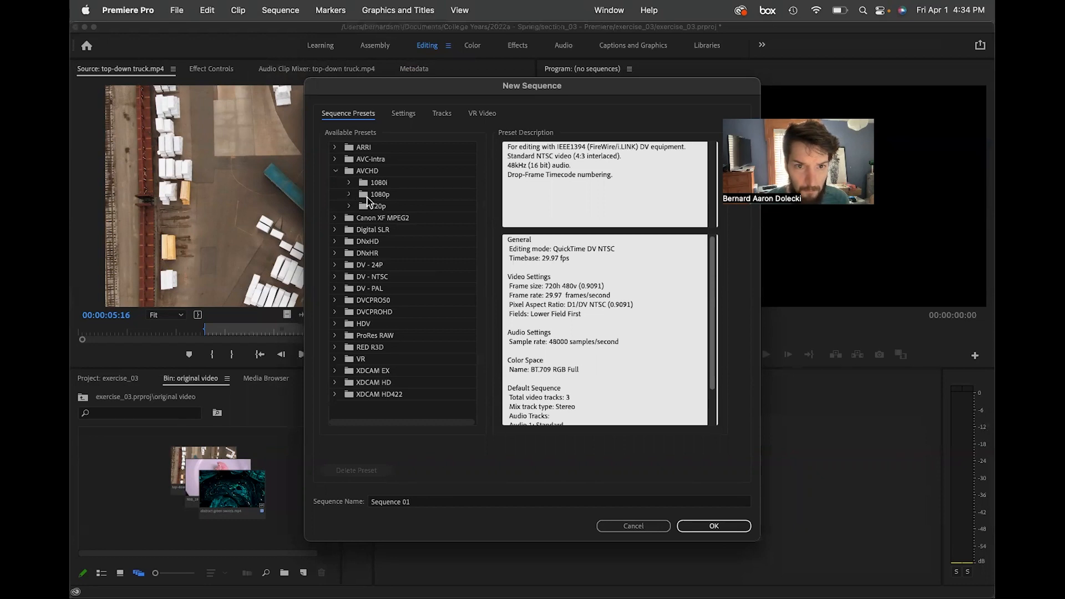
double_click(381, 195)
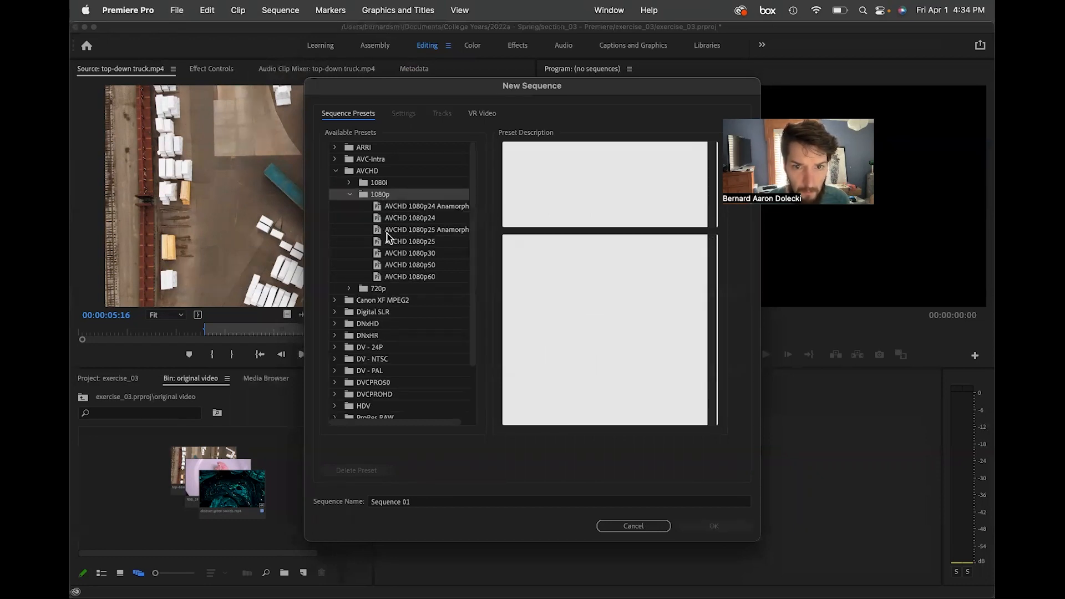
scroll(417, 259, right, 1)
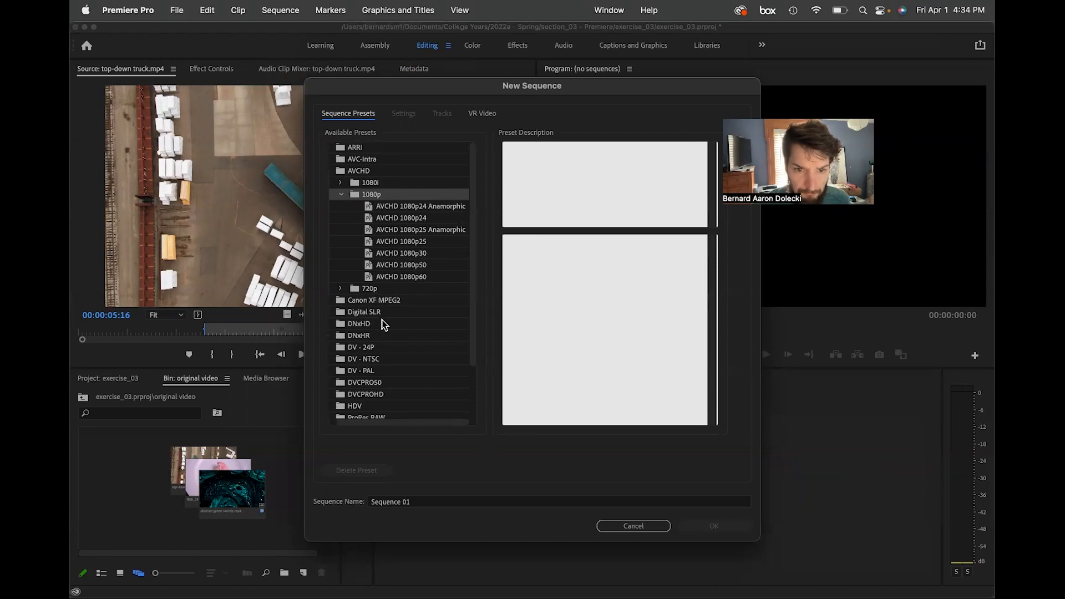
click(394, 256)
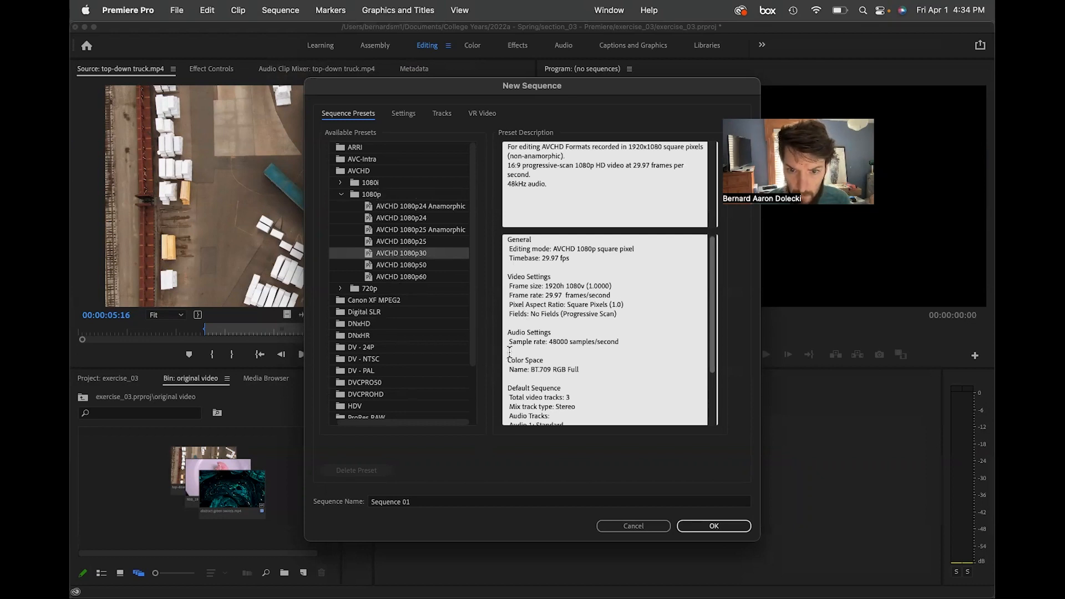
scroll(514, 371, down, 2)
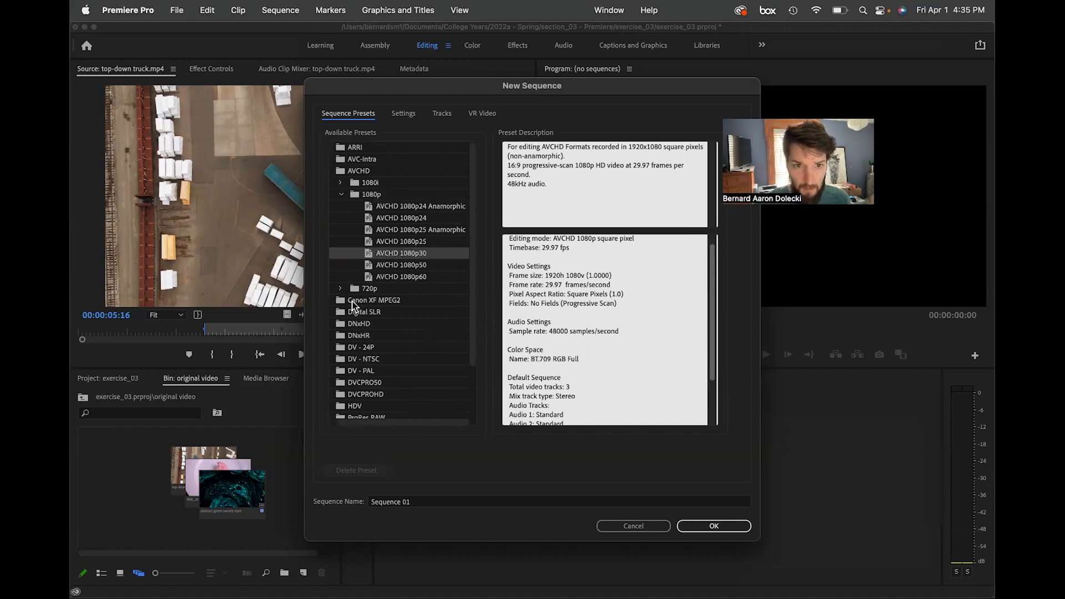
Expand the HDV preset group and select HDV 1080p30 for the new sequence.
scroll(352, 301, left, 1)
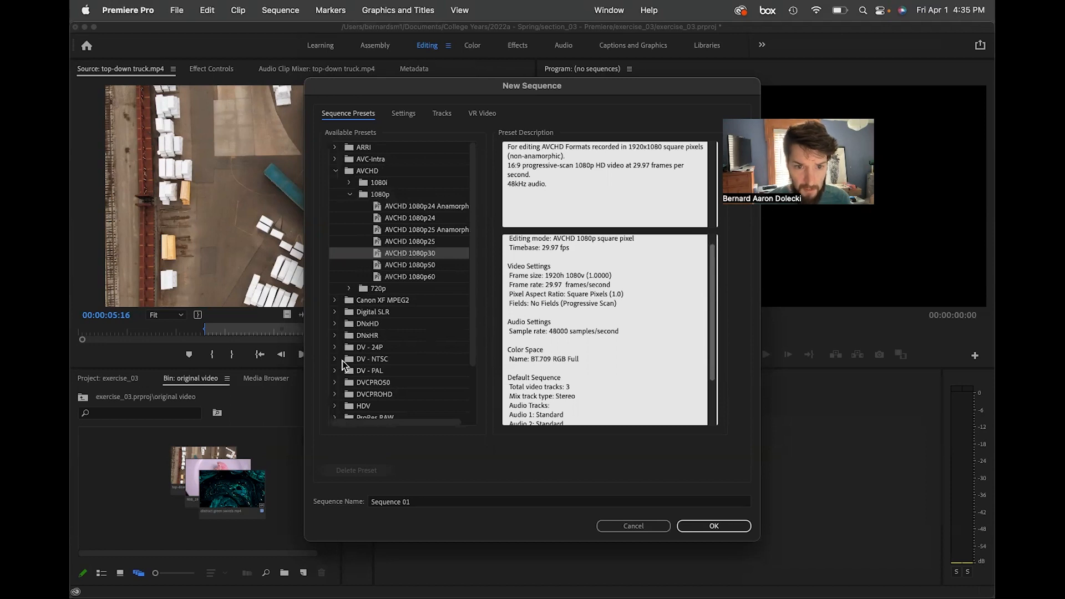
scroll(342, 360, down, 2)
scroll(341, 364, down, 3)
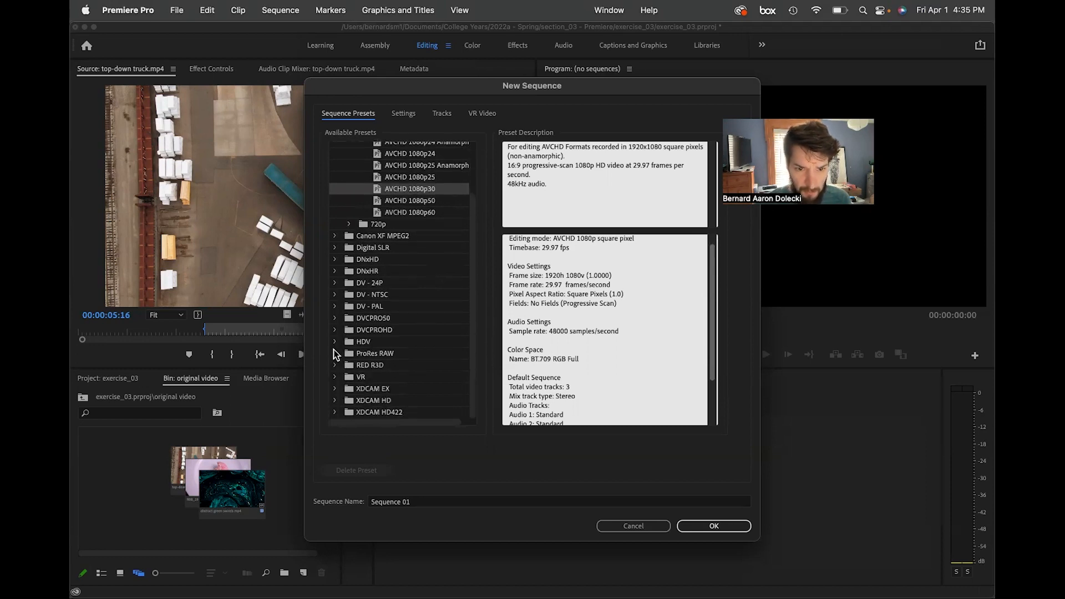
click(334, 342)
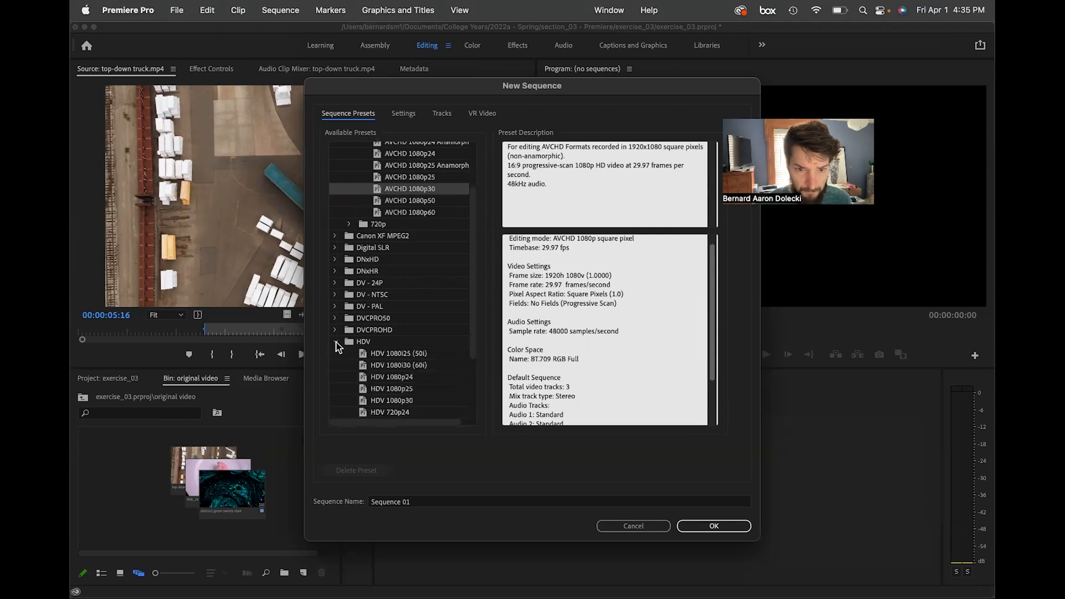
click(388, 403)
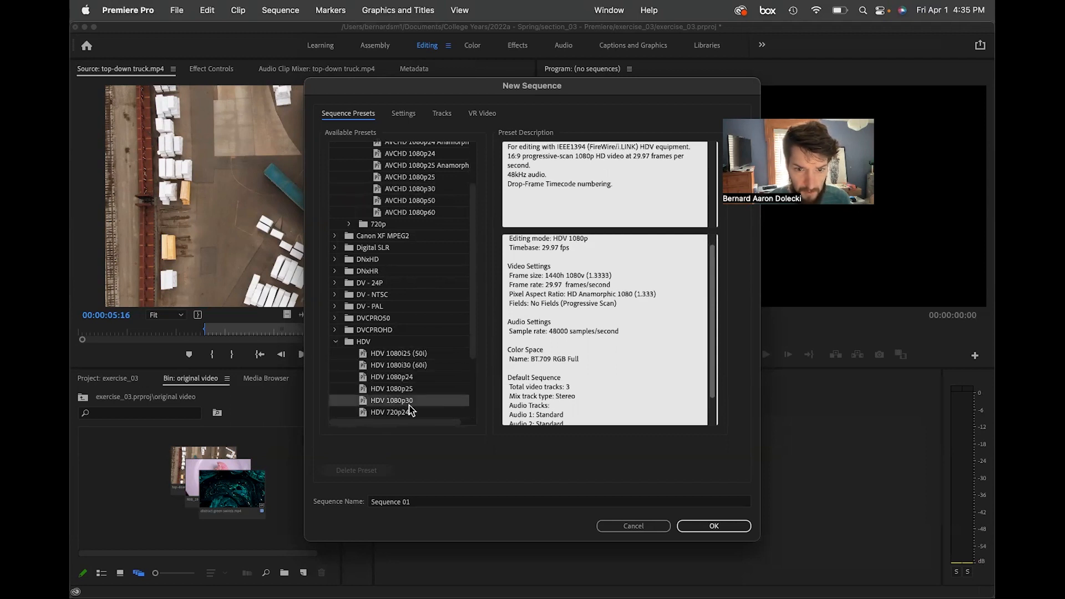
scroll(409, 408, down, 1)
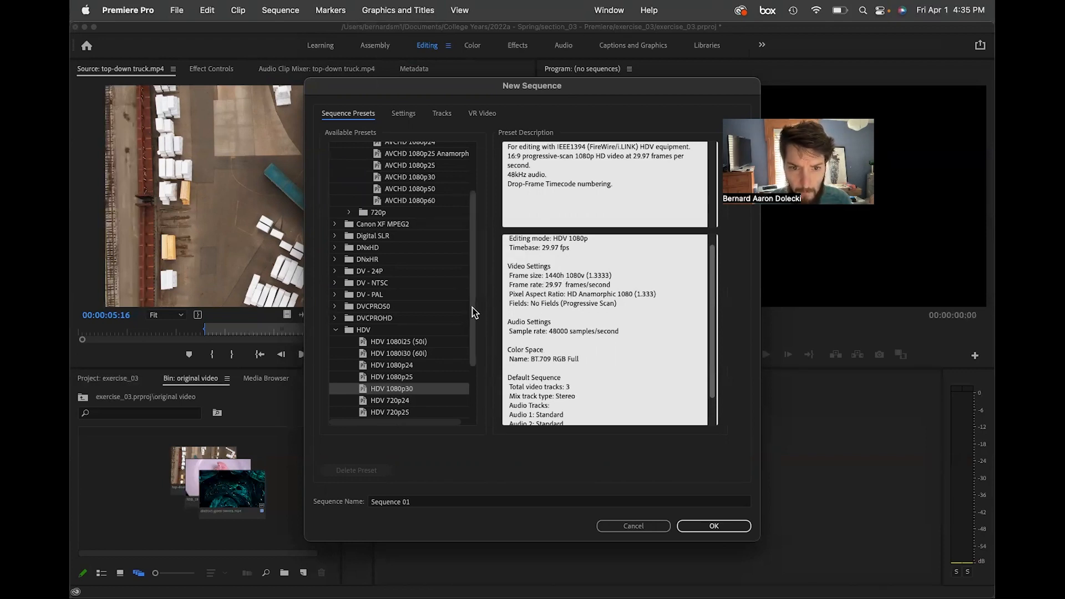
Switch the new sequence's preset to AVCHD 1080p30 in the AVCHD 1080p group.
drag(474, 313, 474, 247)
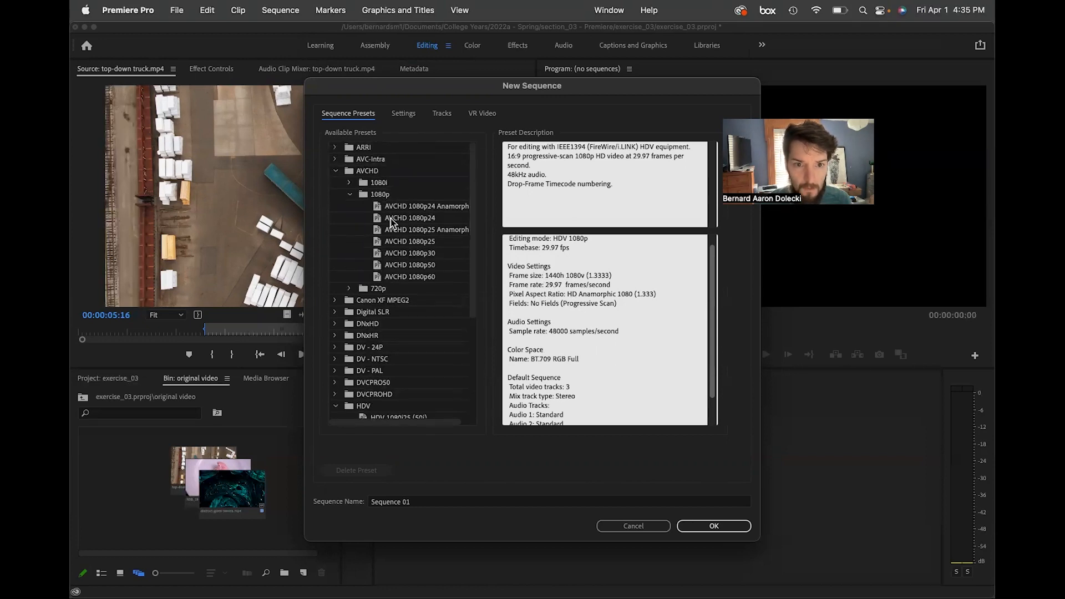
click(398, 255)
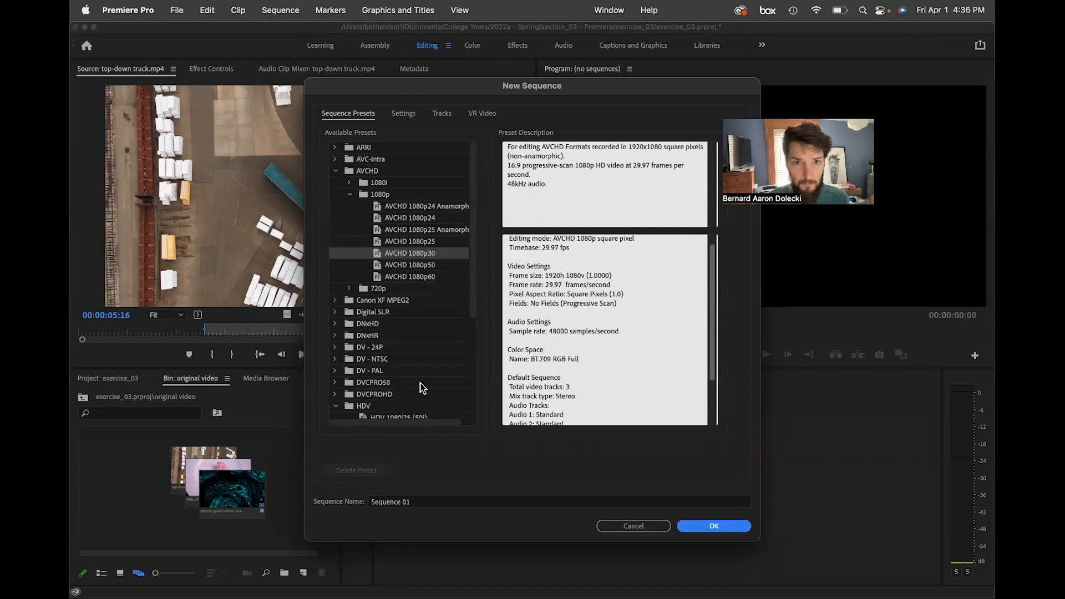
Examine the new sequence's color space, display format and timebase settings, plus its track and VR video options.
click(404, 114)
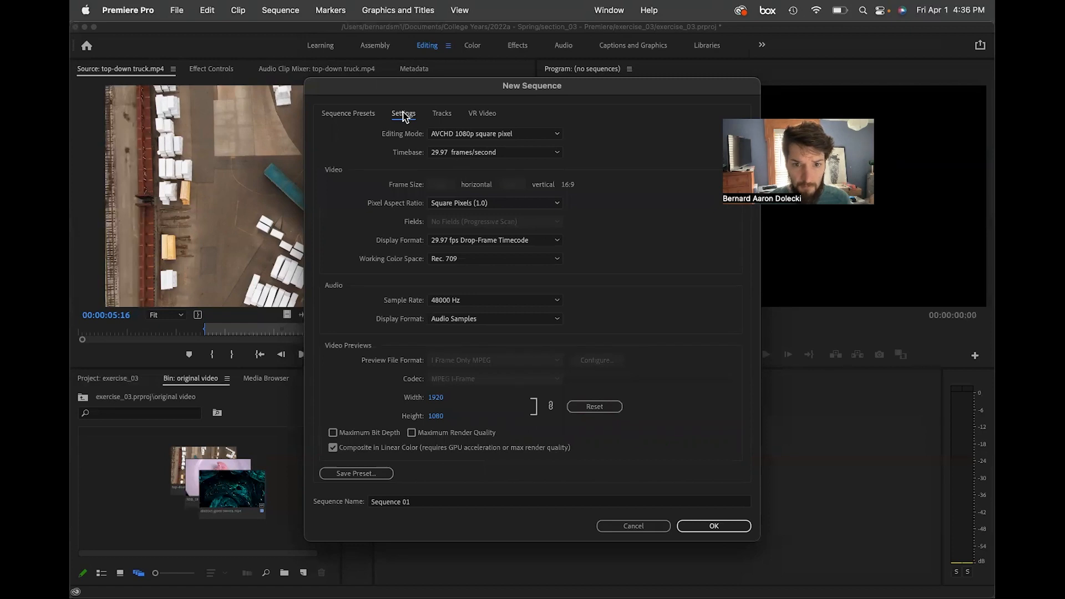
click(465, 259)
click(642, 248)
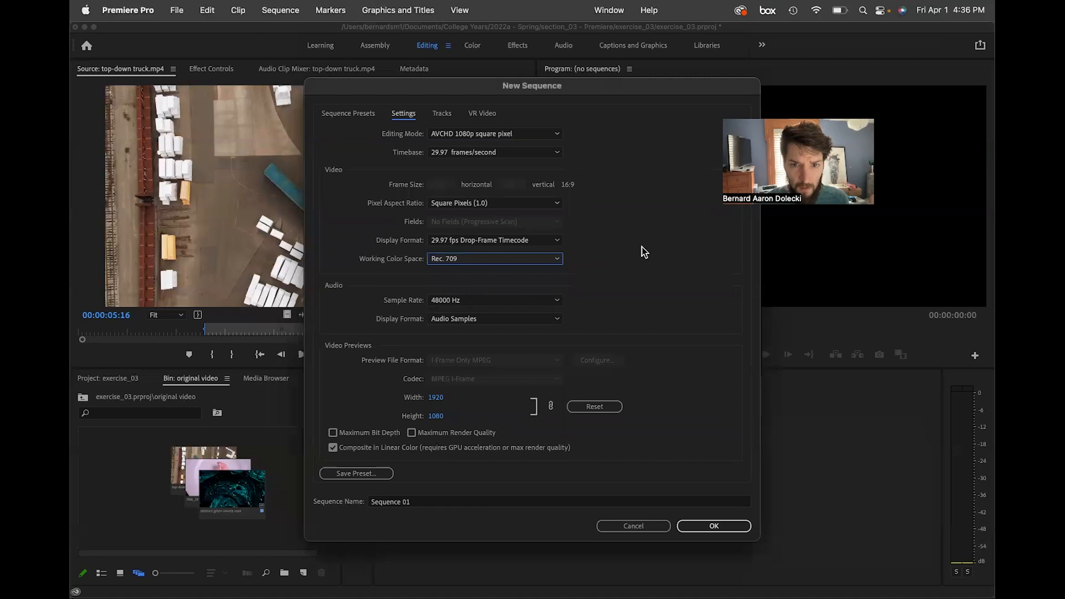
click(532, 241)
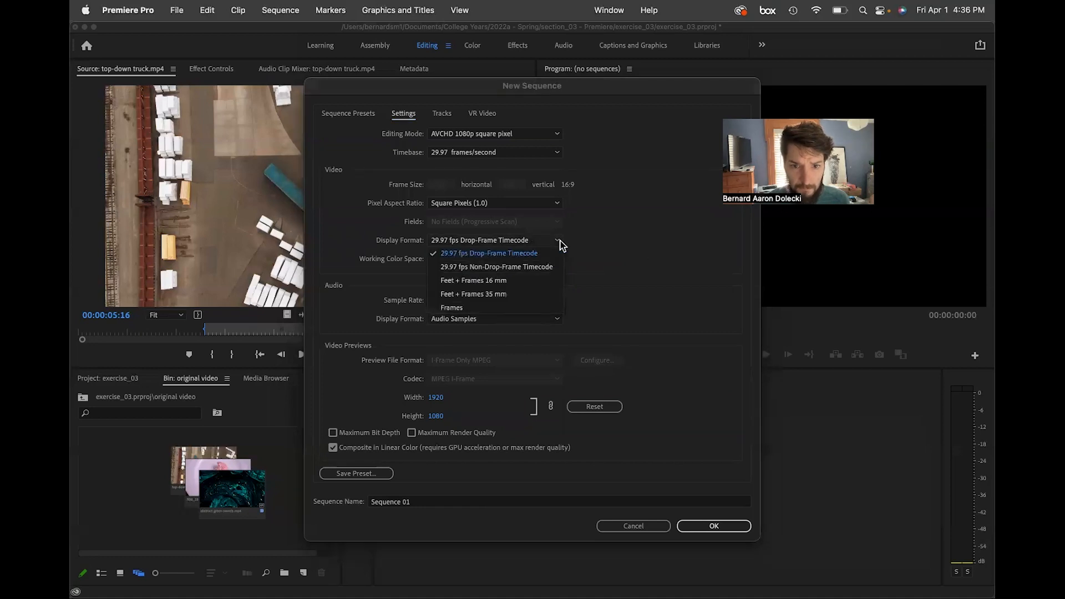
click(603, 234)
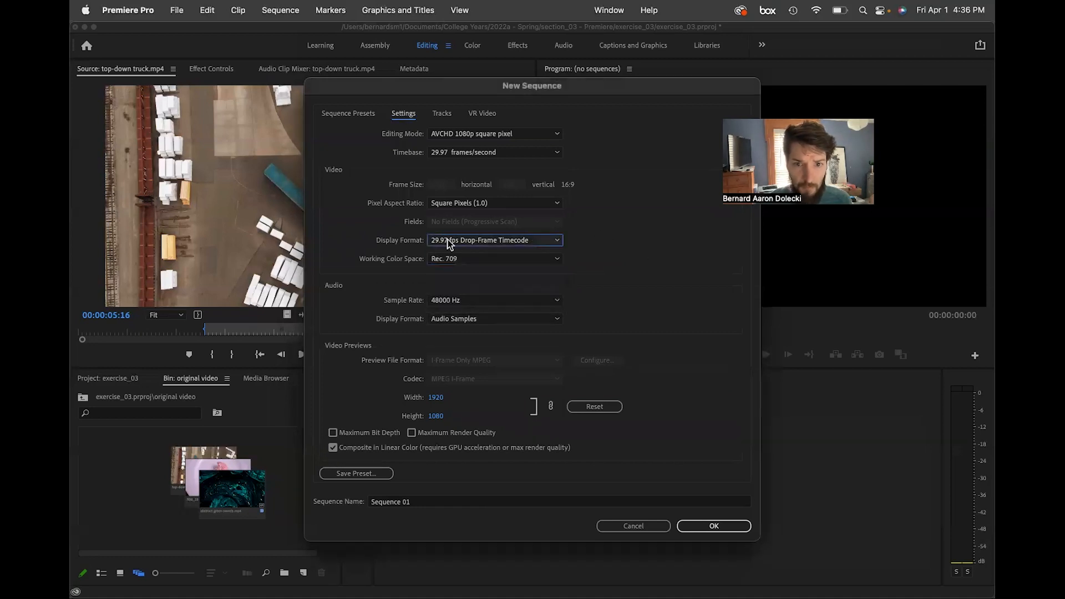
click(454, 152)
click(375, 157)
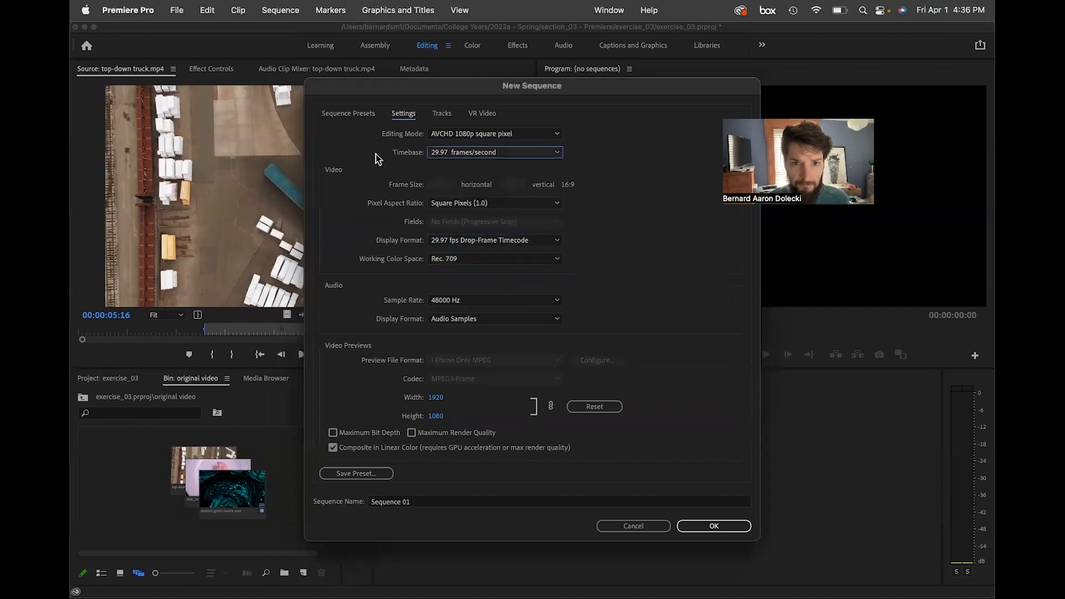
click(442, 114)
click(476, 114)
click(349, 113)
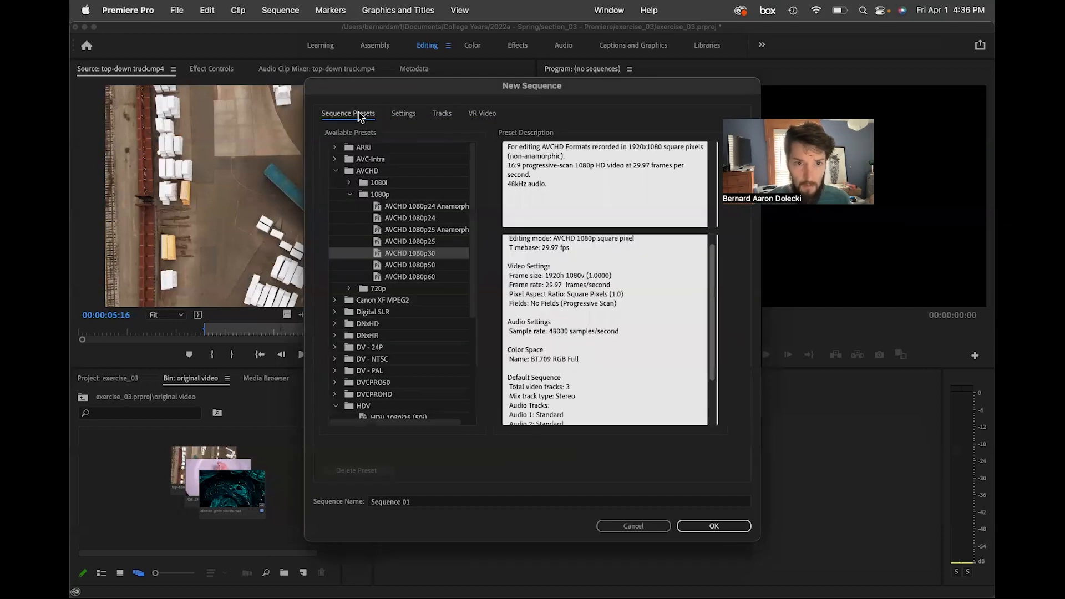
Create the new sequence from the chosen preset, keeping the name Sequence 01.
click(704, 528)
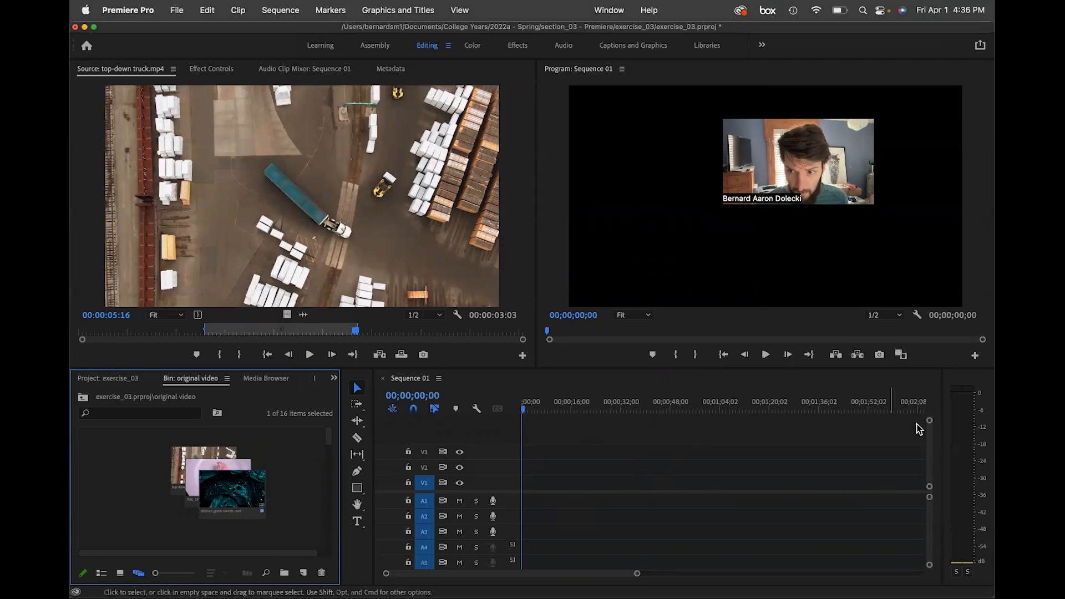
drag(635, 573, 437, 576)
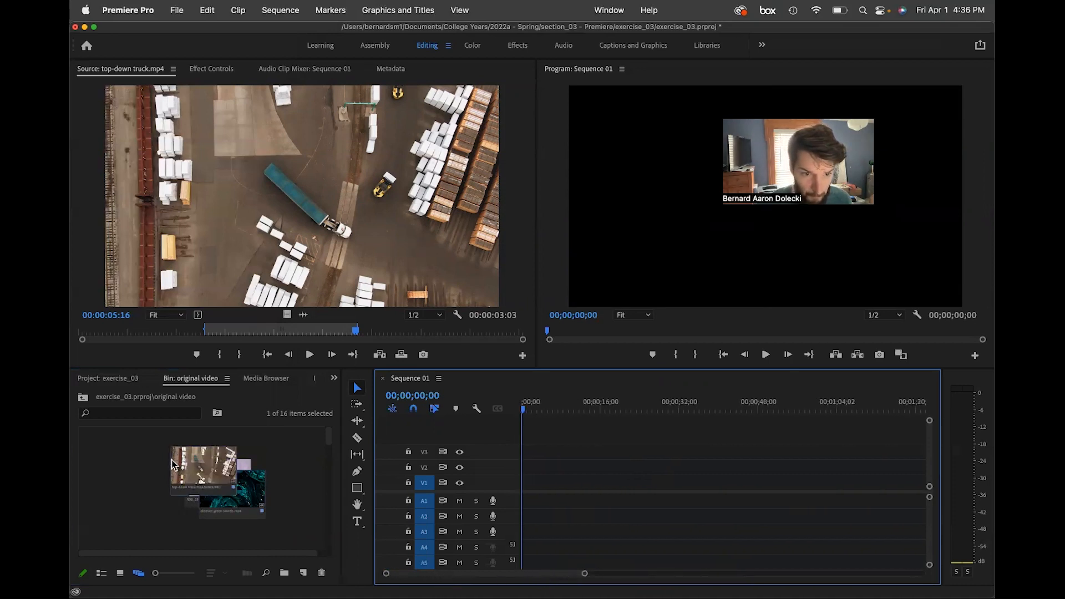
Show the original video bin as a list, widen it to expose the metadata columns, and select kaleidoscope.mp4.
click(155, 453)
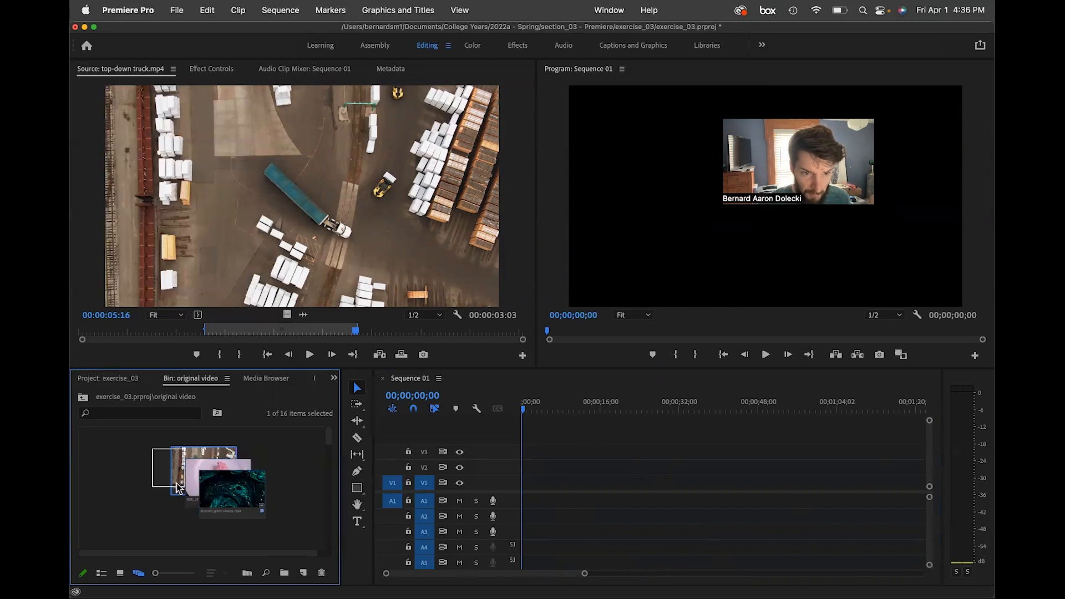
click(102, 574)
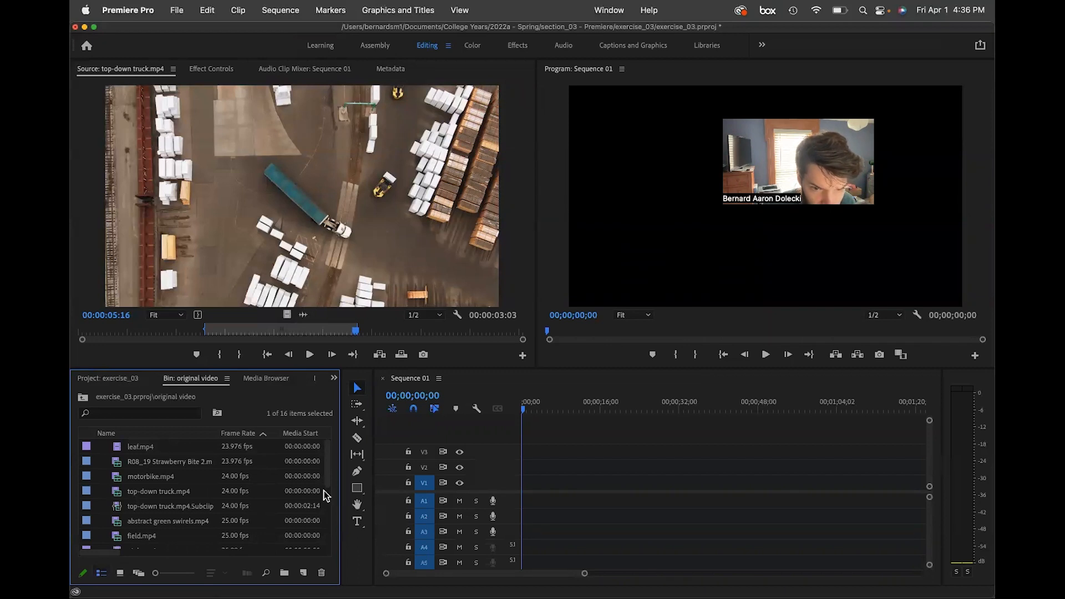
drag(341, 487, 903, 487)
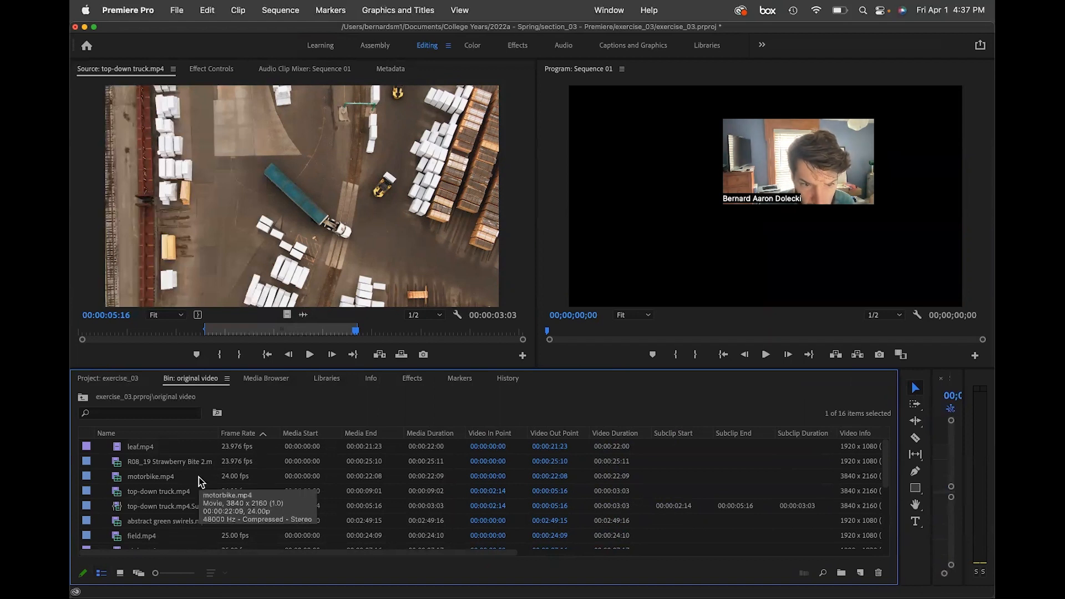
scroll(254, 535, down, 1)
scroll(252, 535, down, 7)
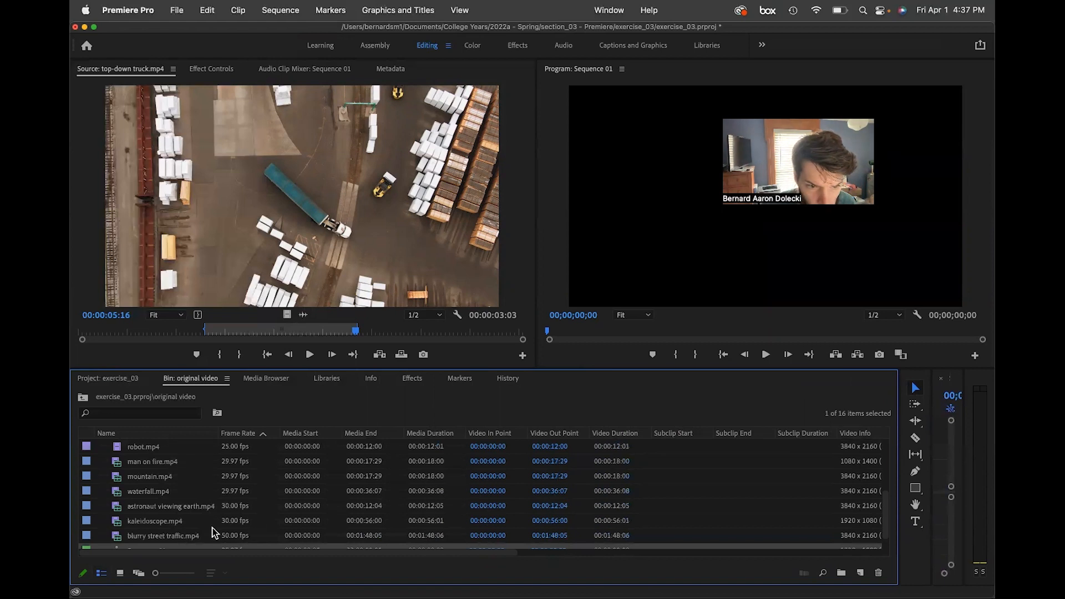
click(201, 523)
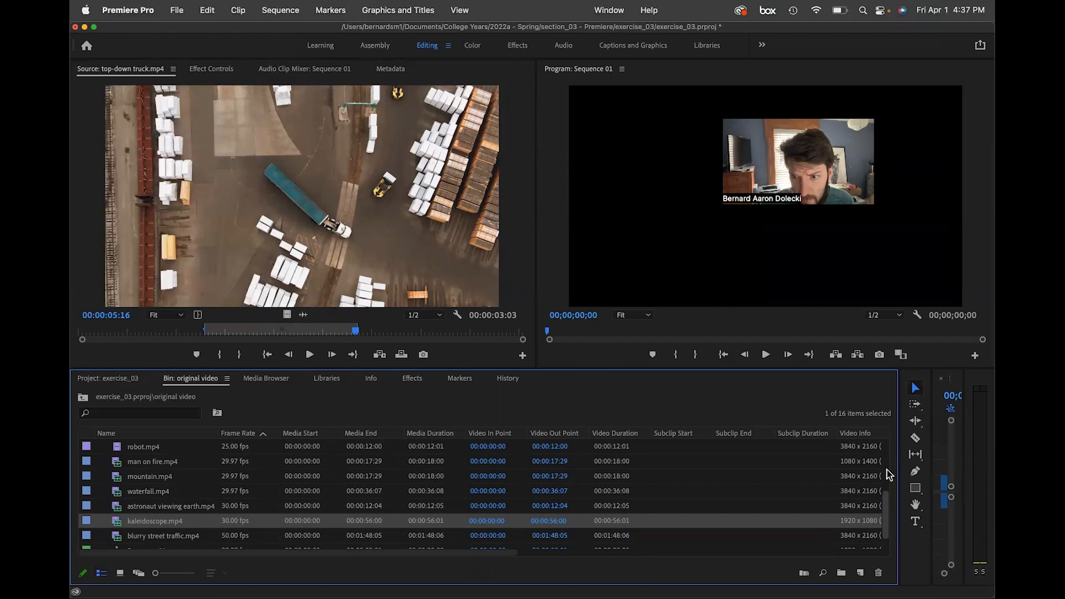
Narrow the original video bin and widen the timeline so that both fit side by side.
drag(899, 452, 288, 506)
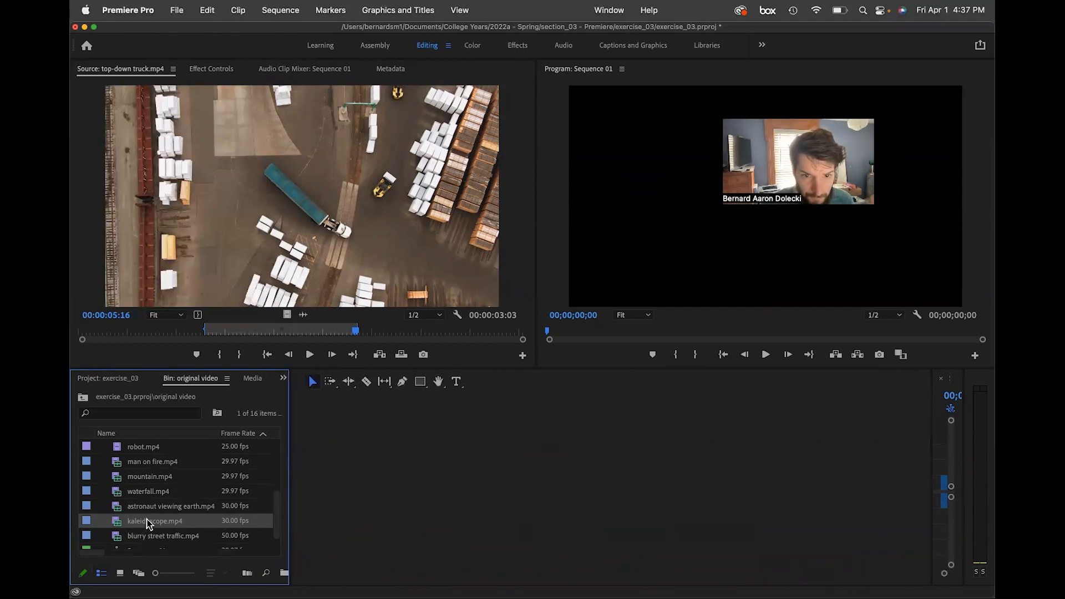
drag(961, 479, 334, 508)
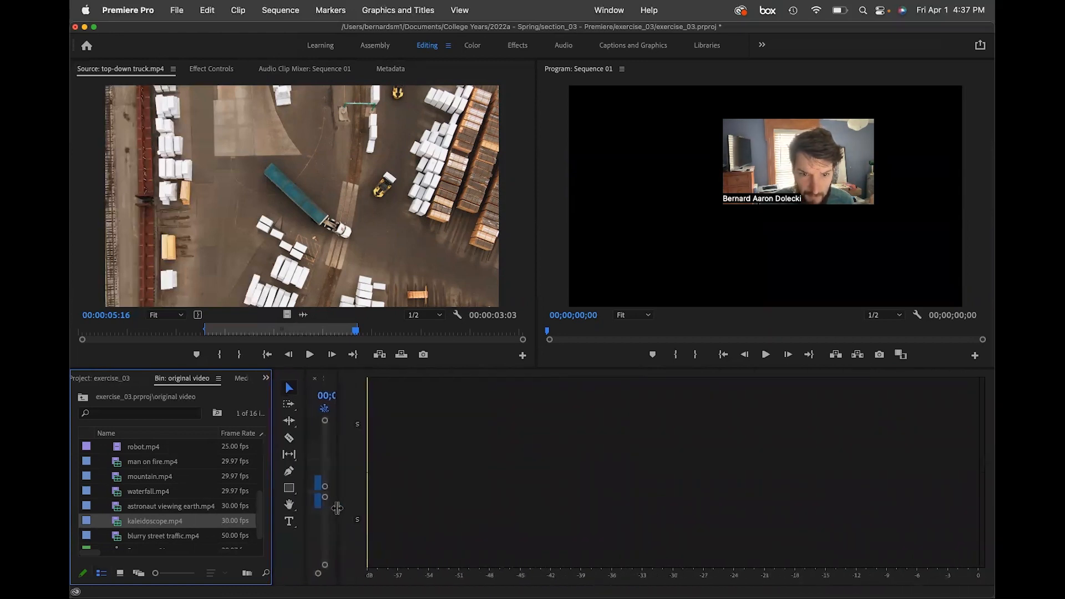
drag(531, 519, 930, 485)
Place kaleidoscope.mp4 at the start of V1 and A1, changing the sequence settings to match the clip.
drag(135, 524, 456, 488)
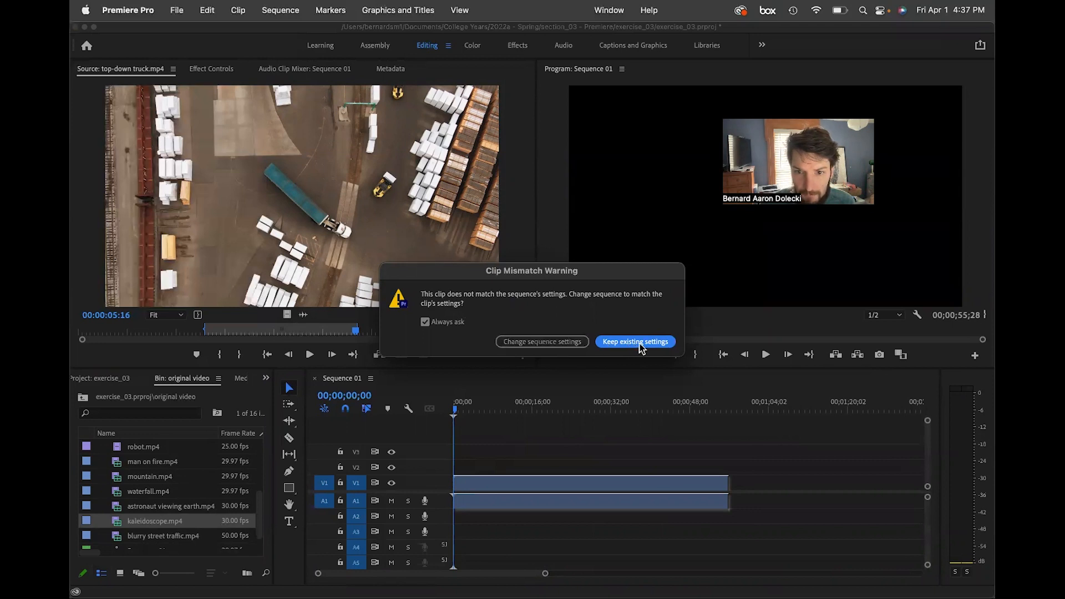
click(577, 342)
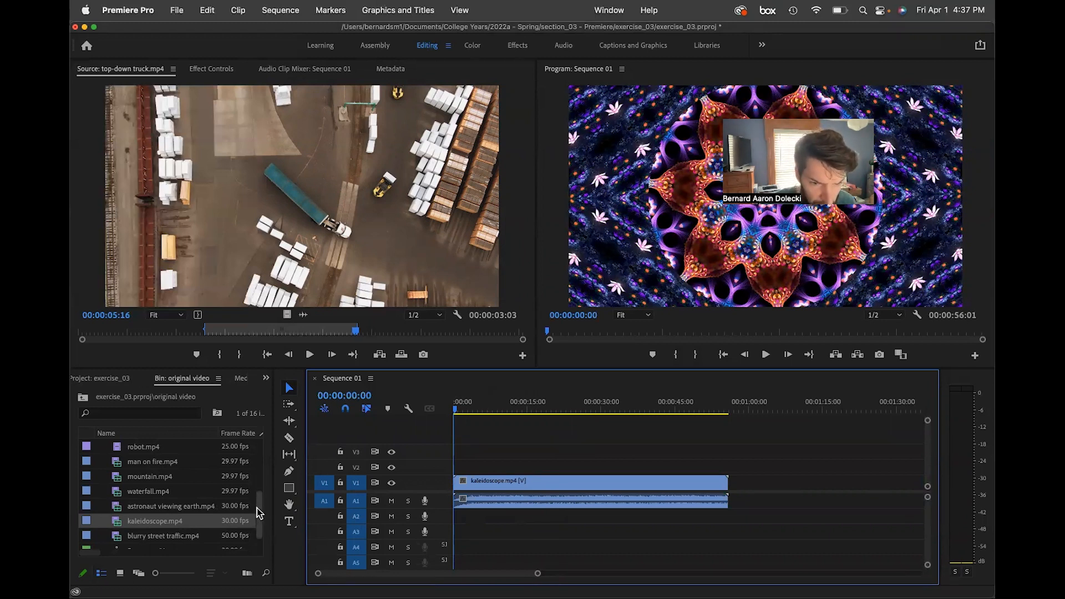
Select Sequence 01 in the bin, copy the kaleidoscope.mp4 timeline clip into the bin, and scrub the sequence to 00:00:05:23.
drag(258, 514, 256, 526)
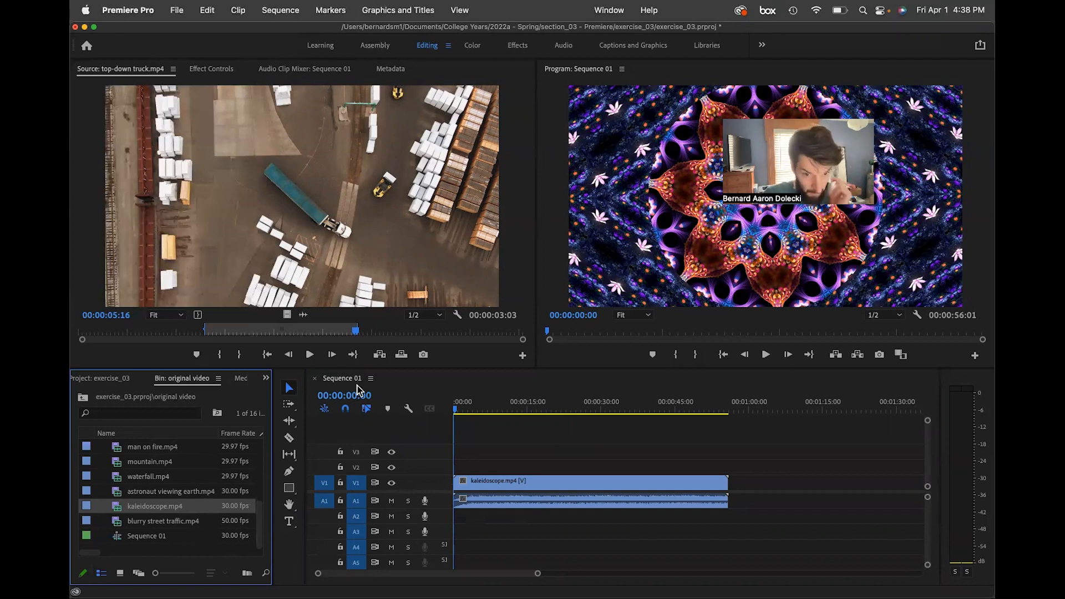
click(147, 538)
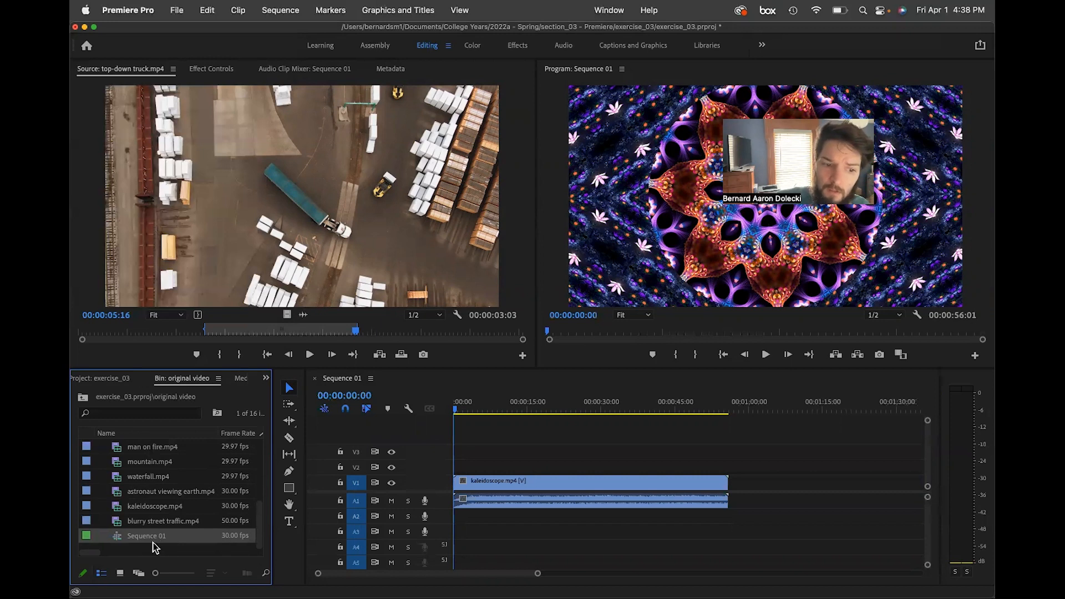
mouse_move(163, 537)
mouse_down()
mouse_move(458, 480)
mouse_move(466, 491)
mouse_move(227, 515)
mouse_move(160, 538)
mouse_up()
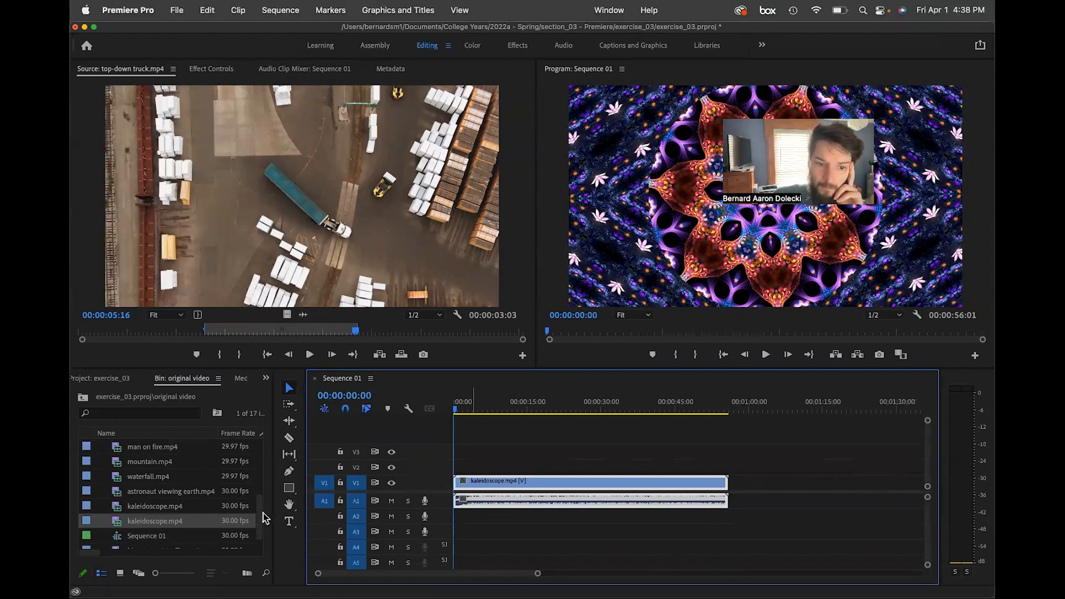
drag(260, 525, 261, 534)
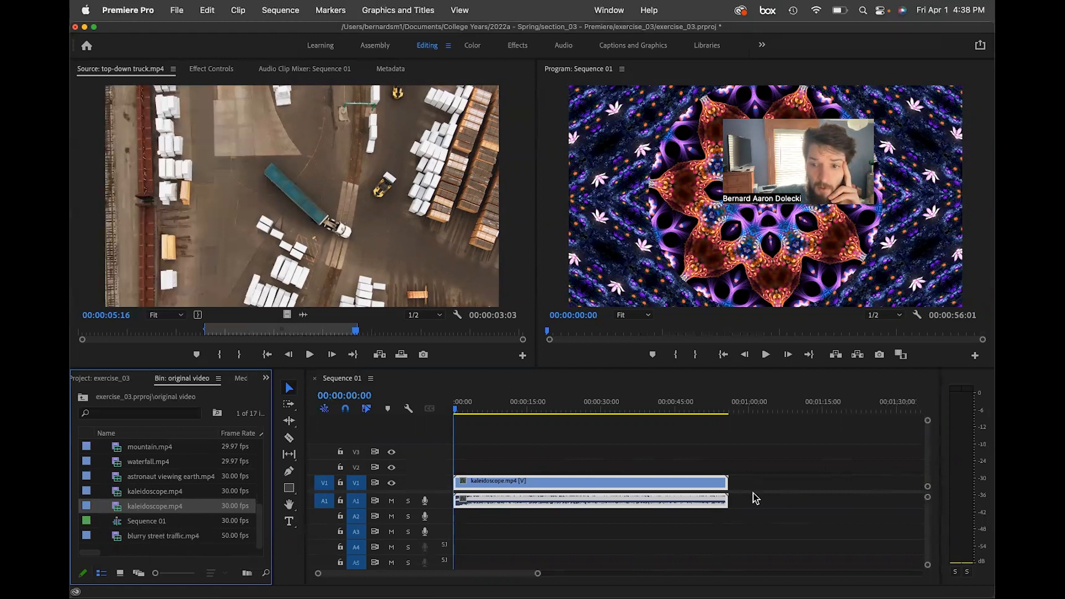
drag(456, 410, 485, 415)
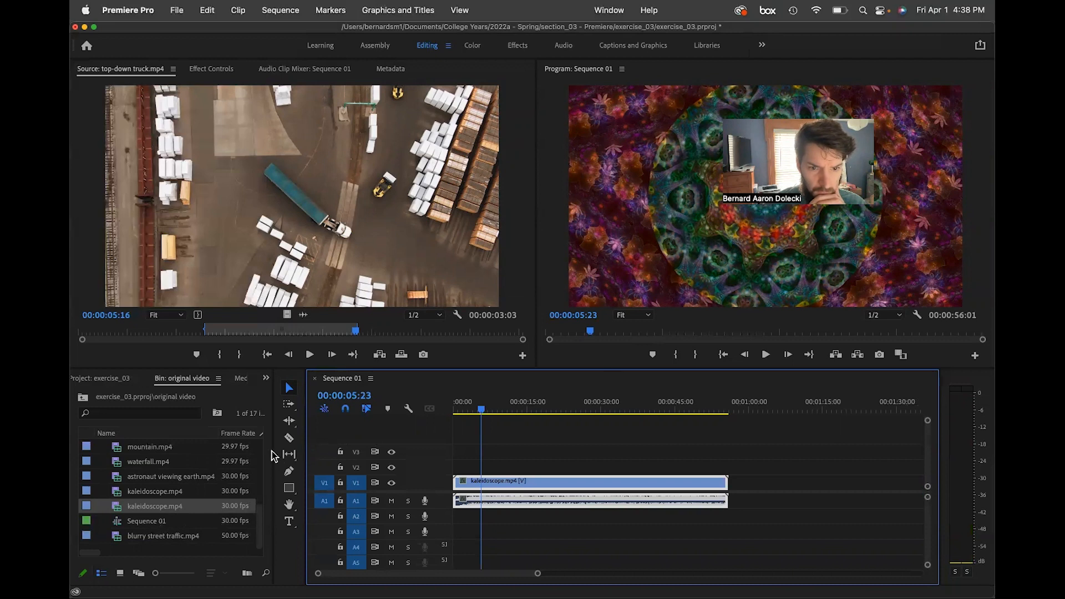
Place the top-down truck.mp4 subclip directly after kaleidoscope.mp4 on V1 and A1, and scrub the sequence to 00:00:56:28.
click(202, 459)
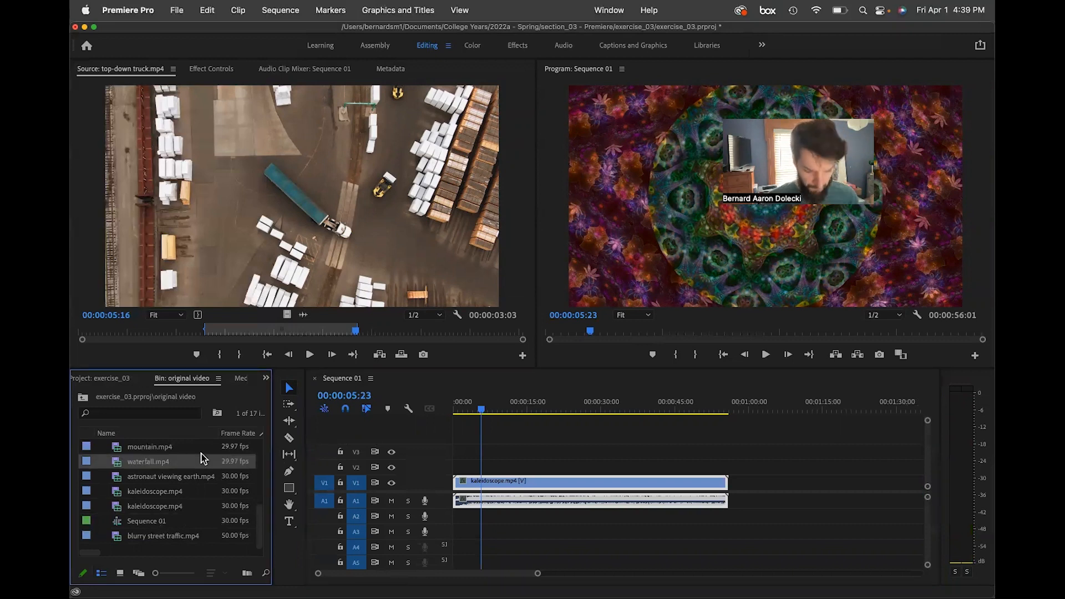
key(grave)
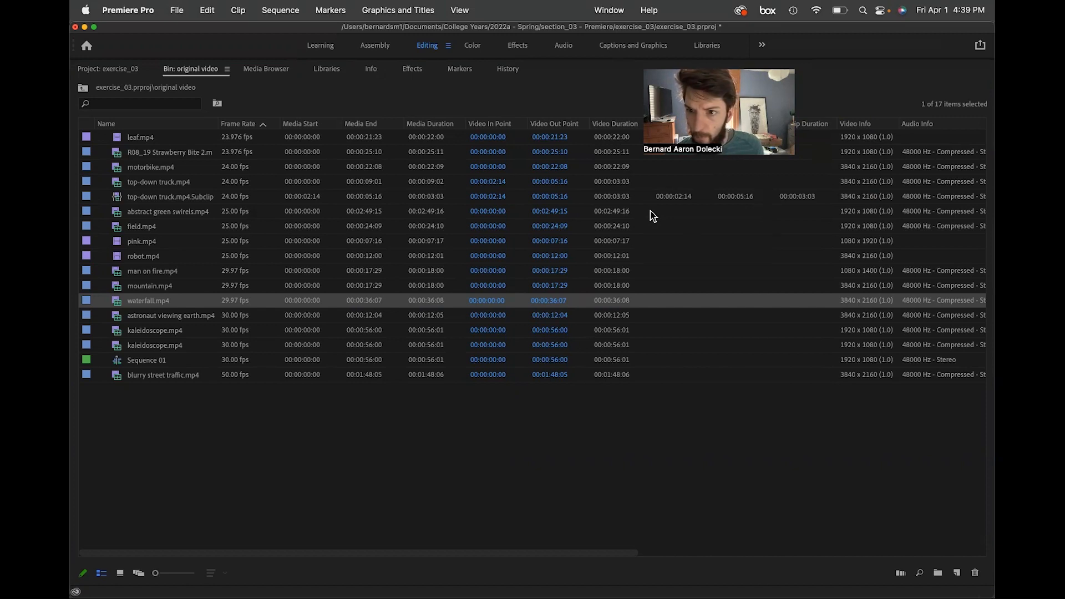
click(641, 196)
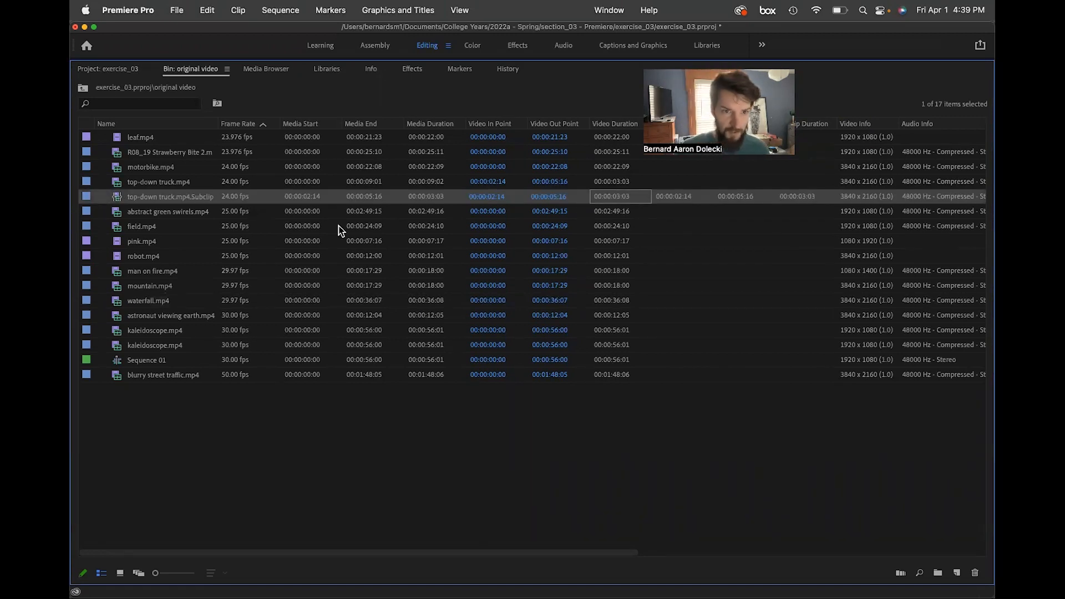
key(grave)
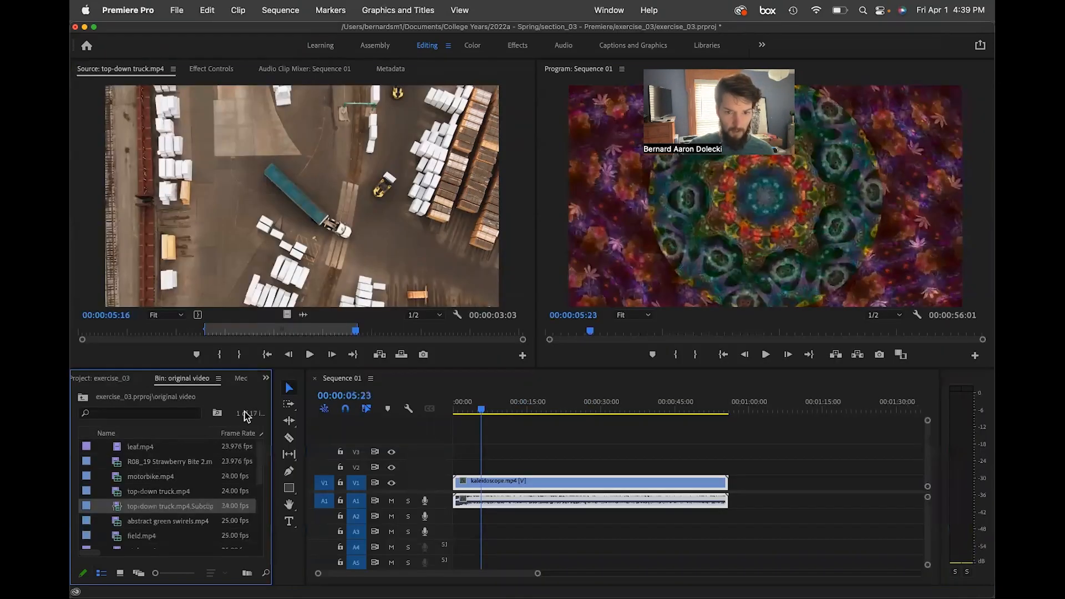
drag(165, 511, 733, 493)
drag(676, 409, 734, 414)
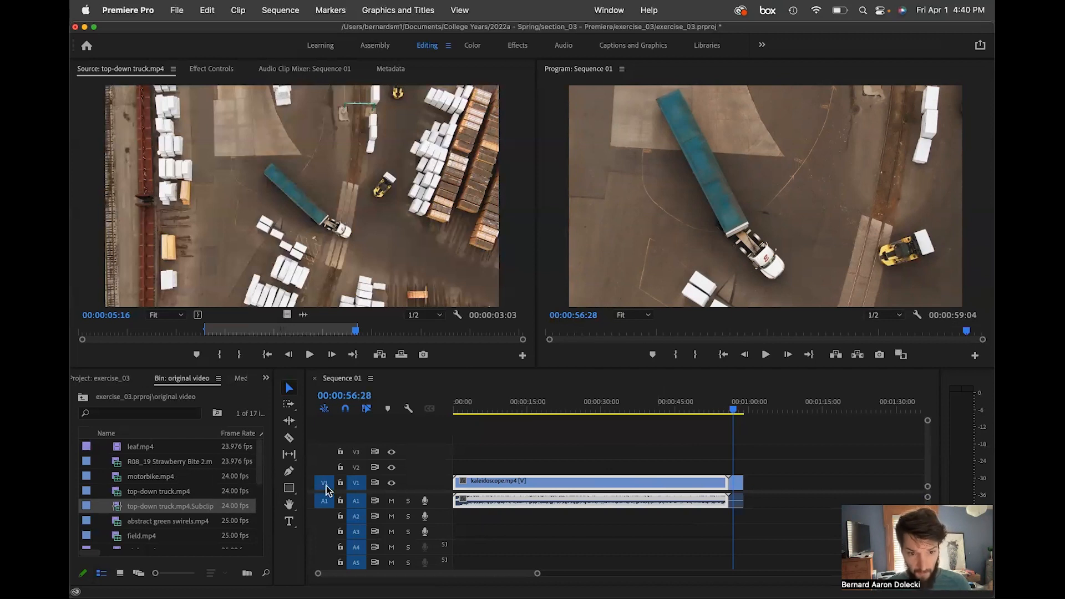
click(207, 508)
key(super+z)
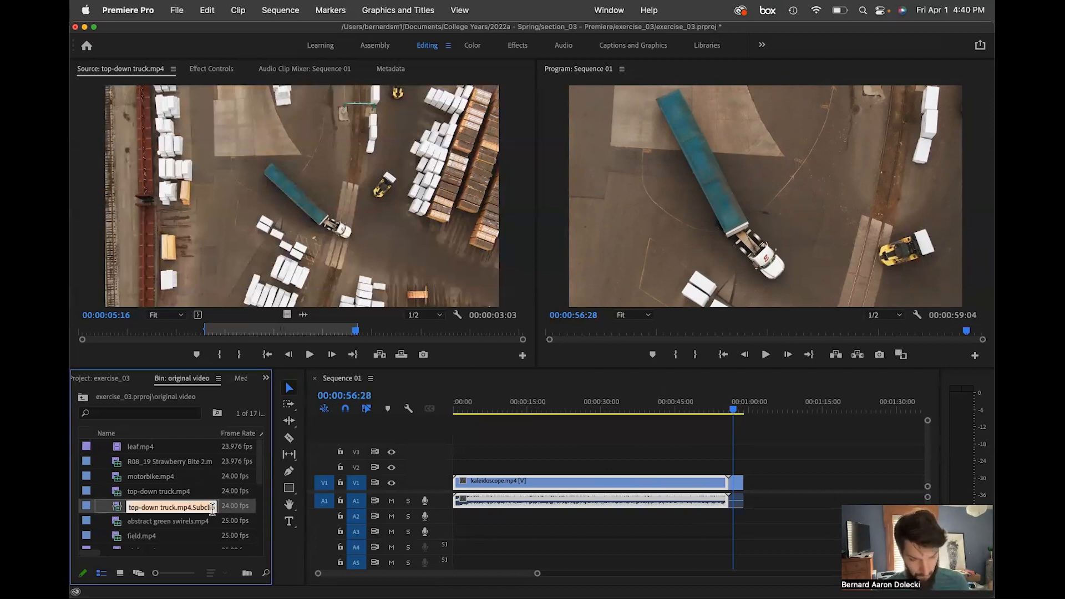
text(`)
key(super+z)
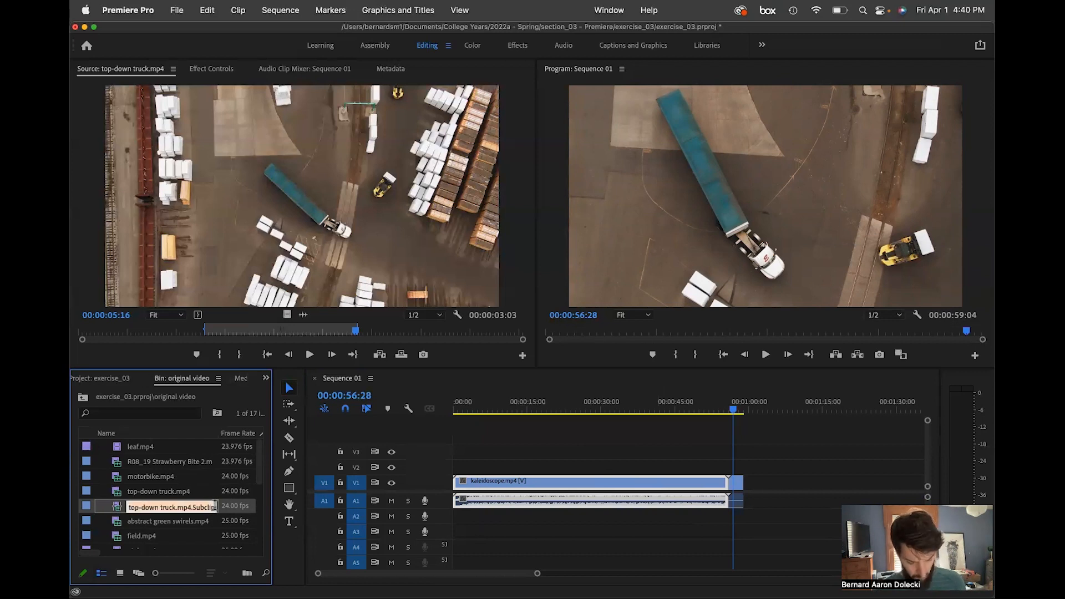
key(Return)
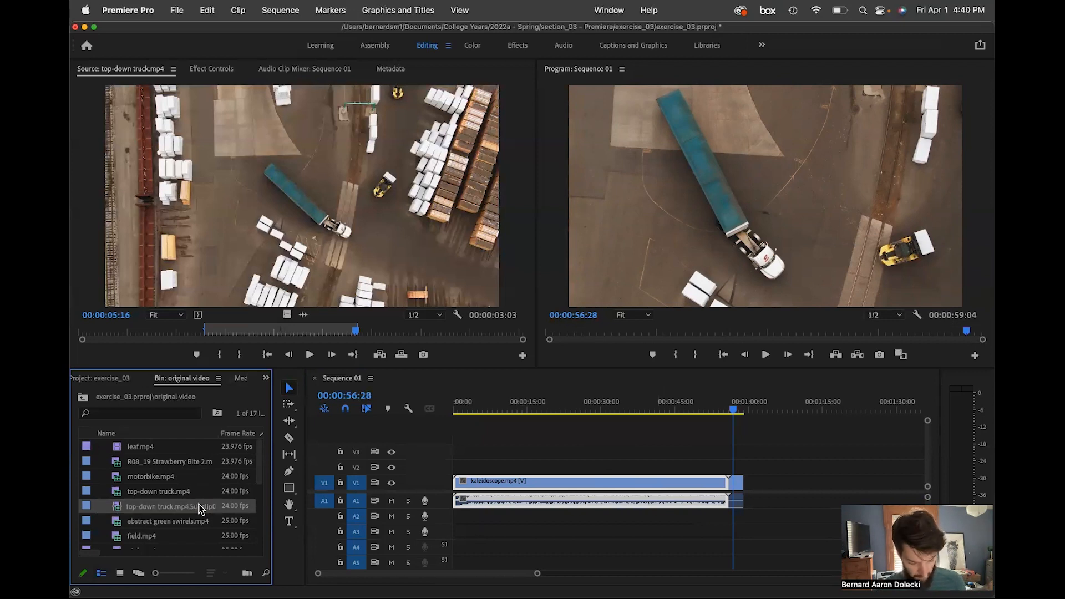
Examine the clips' frame sizes in the maximized bin, restore the panel layout, and select leaf.mp4.
key(grave)
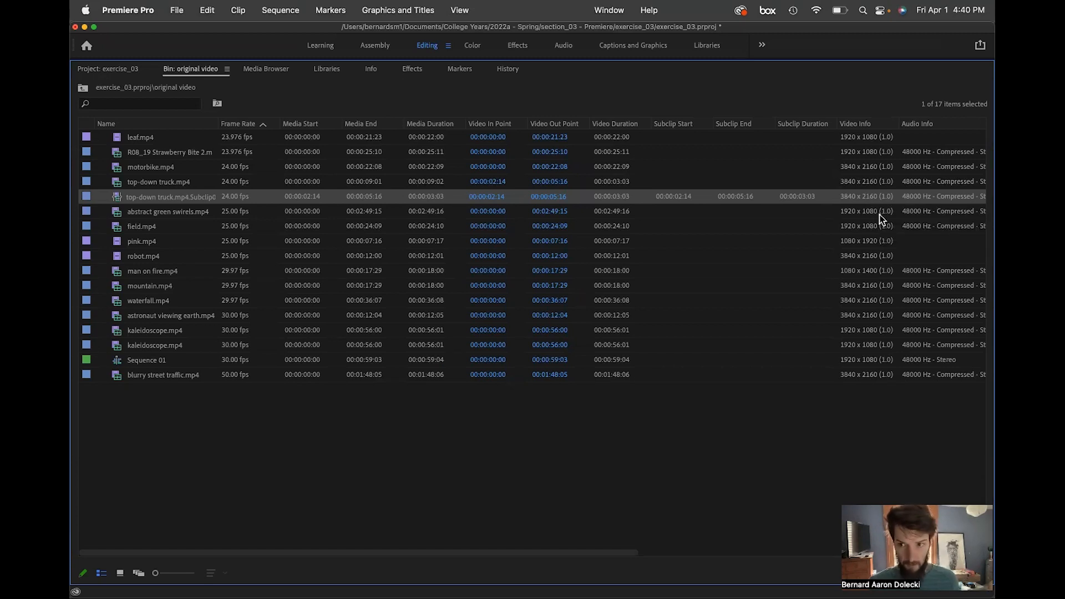
key(grave)
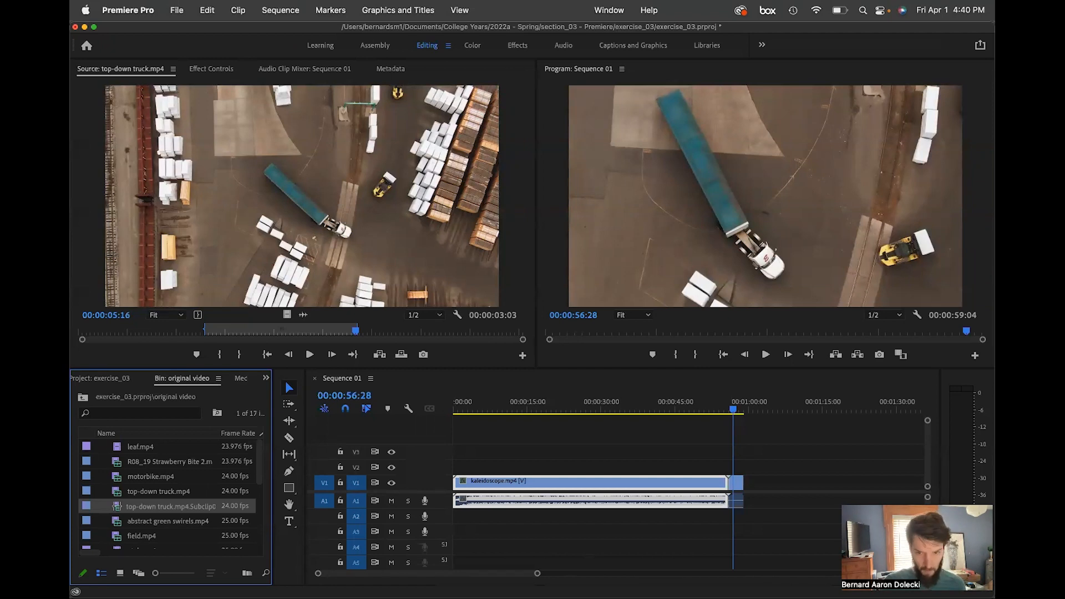
click(196, 448)
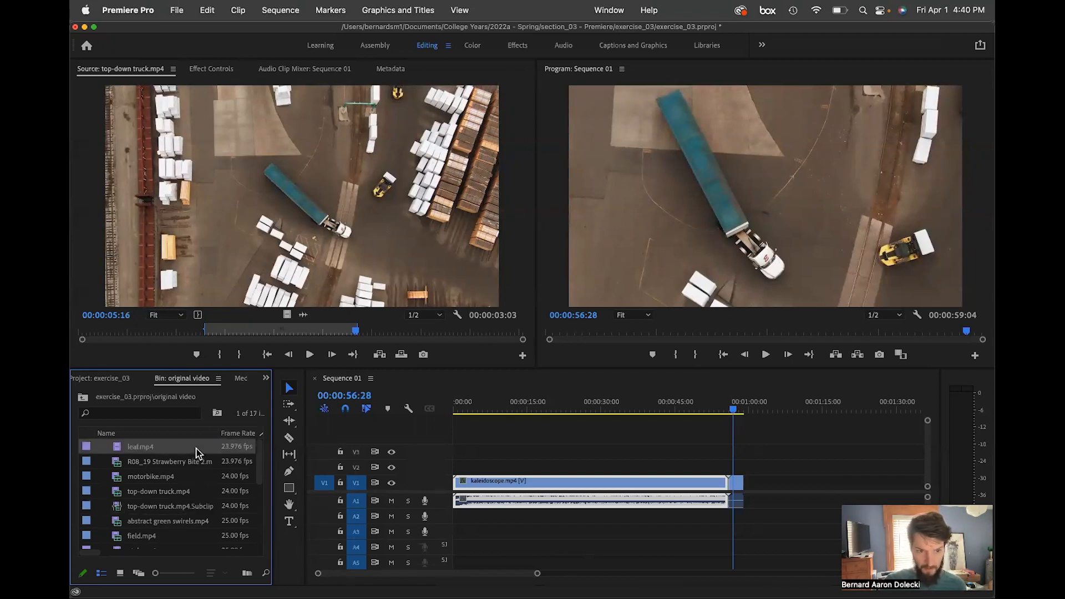
Place motorbike.mp4 directly after the truck subclip on V1 and A1, and move the sequence playhead to 00:01:02:22.
key(grave)
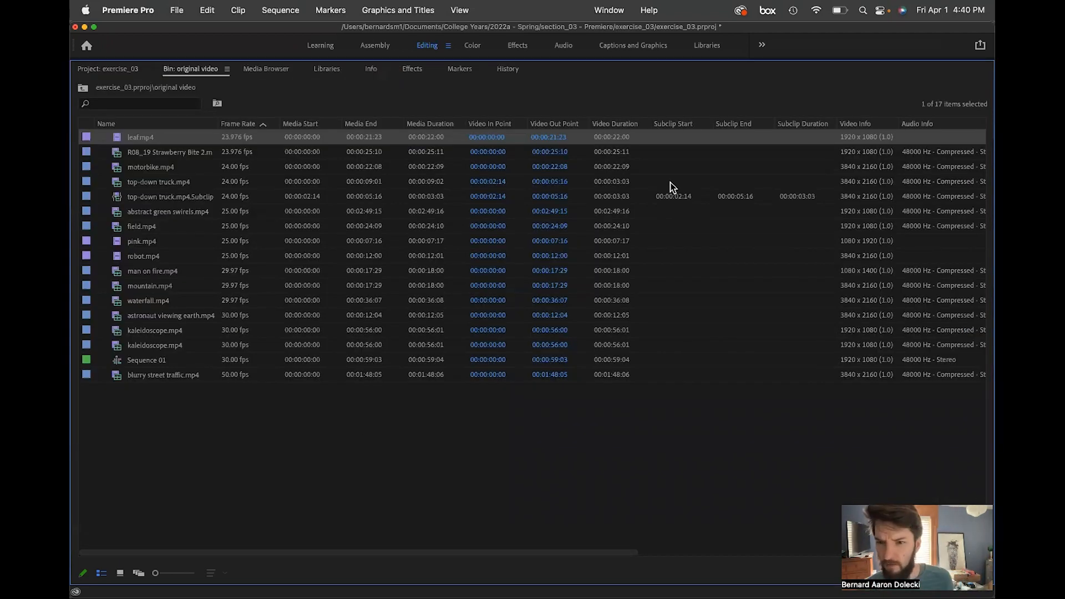
click(646, 165)
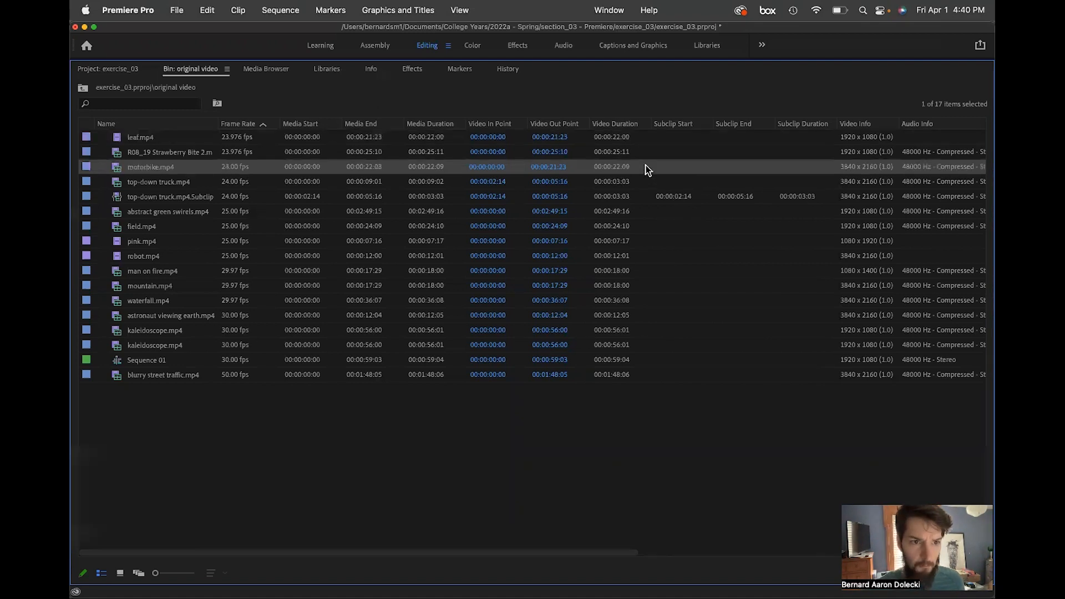
key(grave)
drag(151, 477, 758, 511)
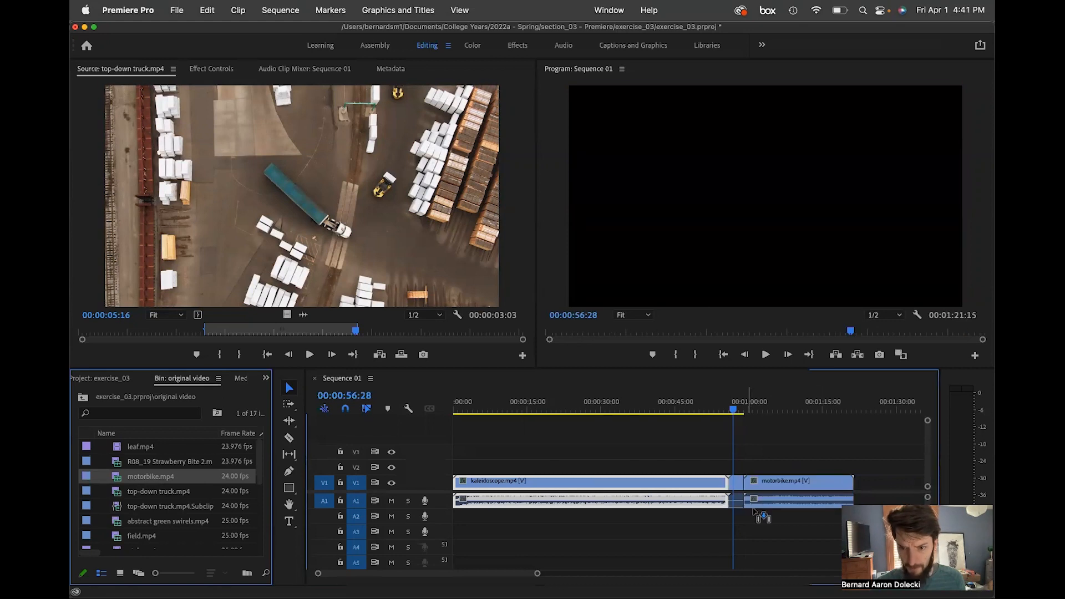
click(763, 410)
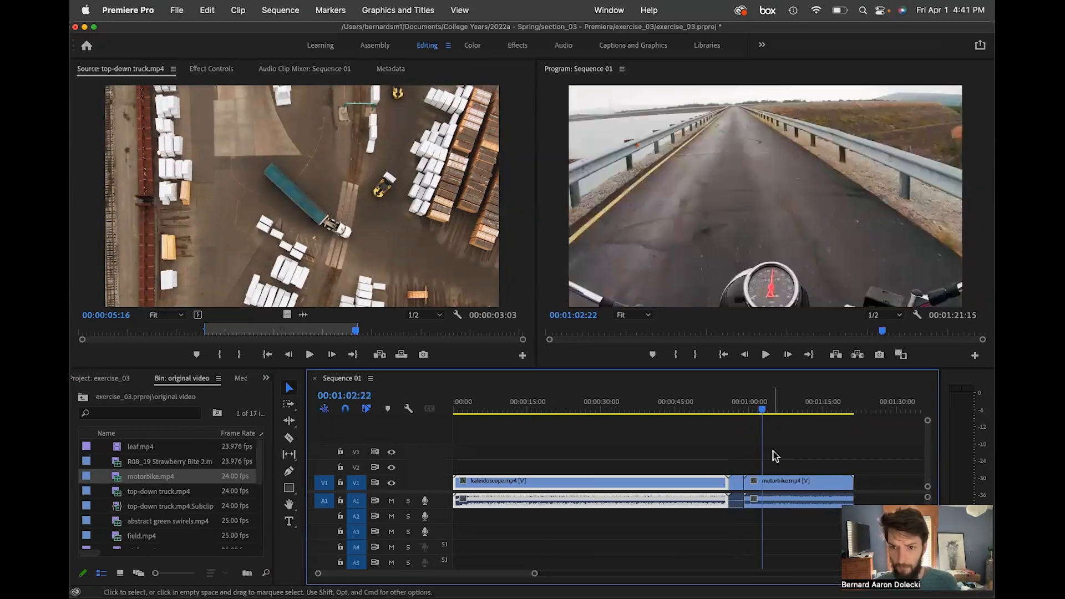
Open motorbike.mp4 in the Source Monitor for comparison, and apply Scale to Frame Size to the motorbike.mp4 clip in the timeline.
click(161, 478)
double_click(116, 481)
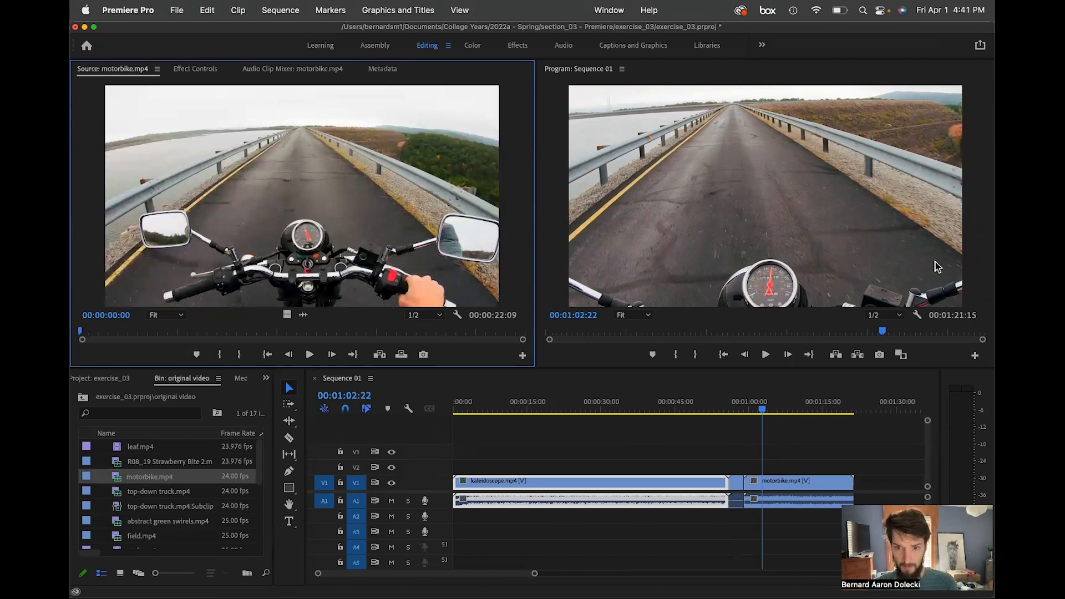
right_click(817, 481)
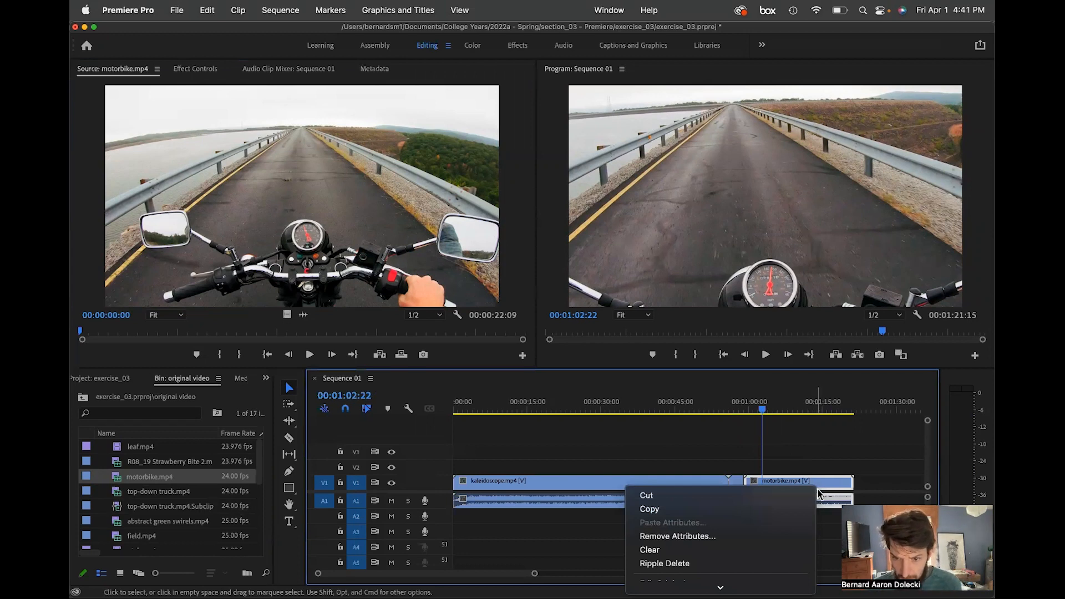
scroll(801, 533, down, 1)
scroll(721, 504, down, 10)
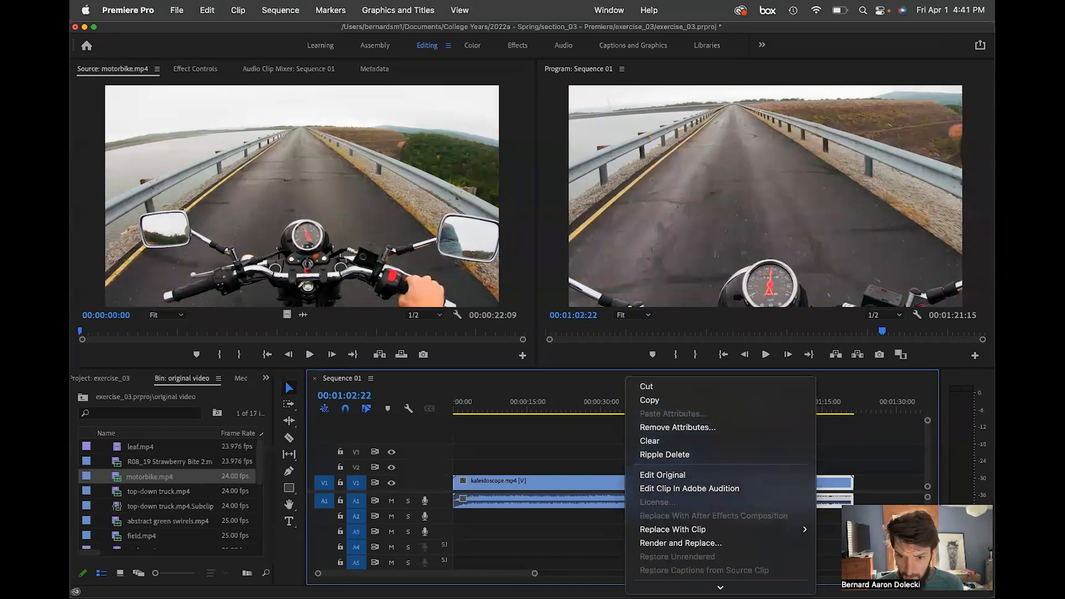
scroll(721, 504, down, 8)
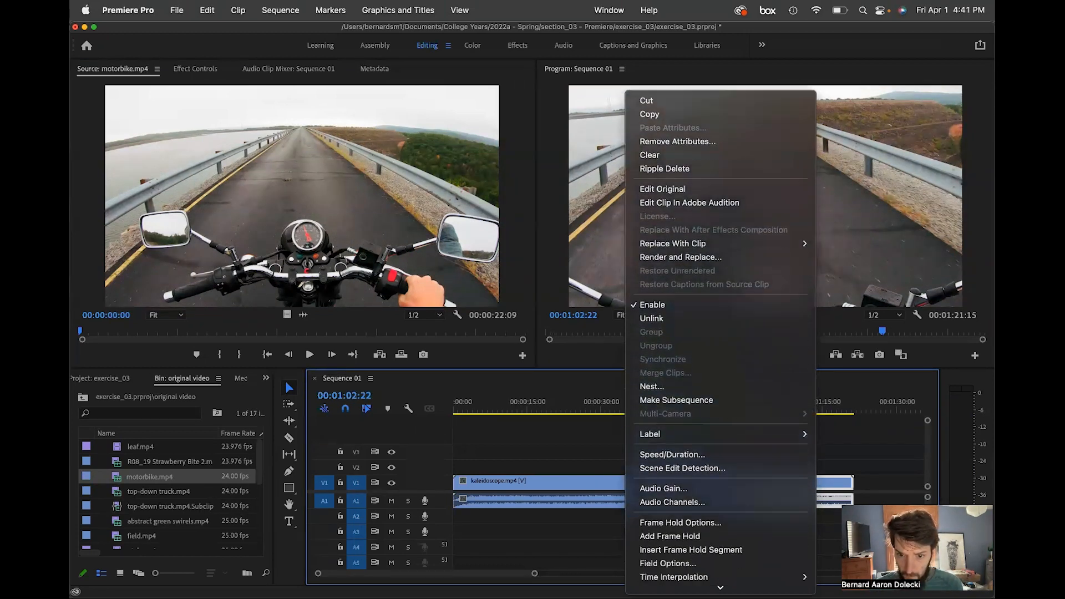
scroll(780, 554, down, 4)
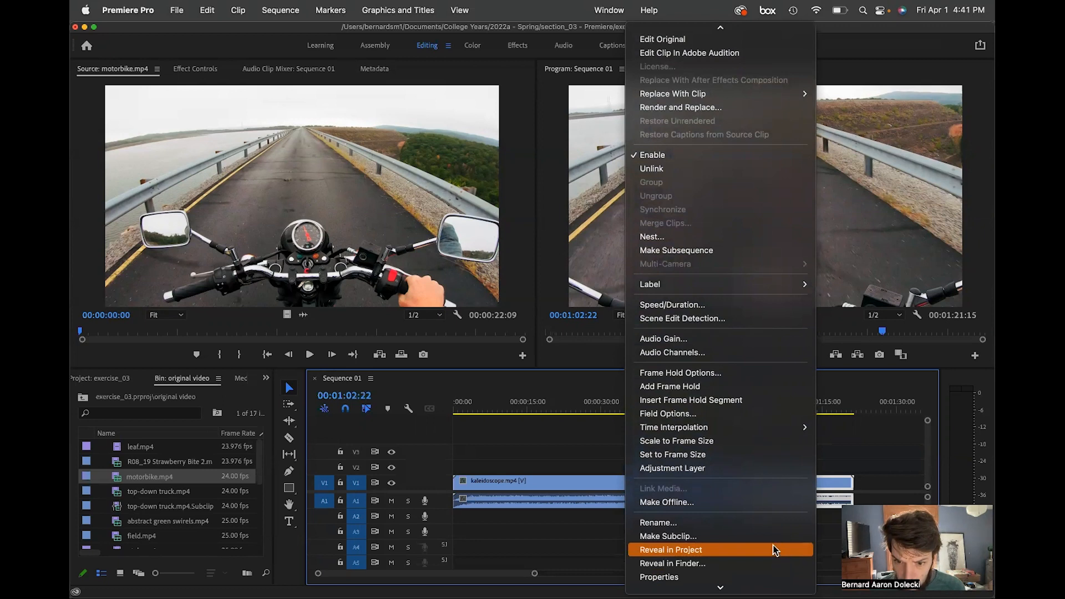
click(721, 441)
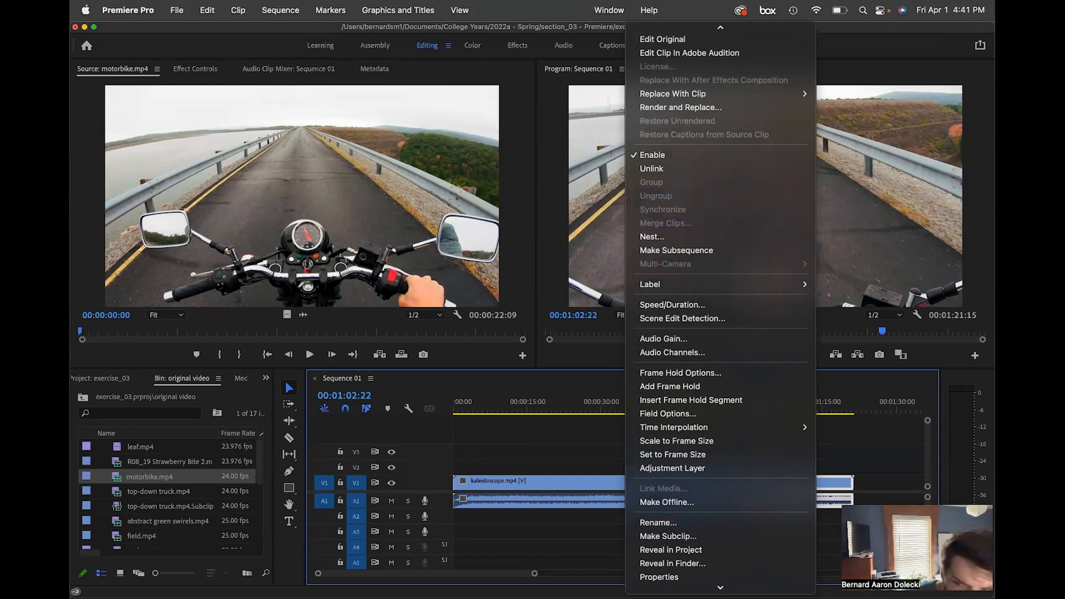
click(676, 443)
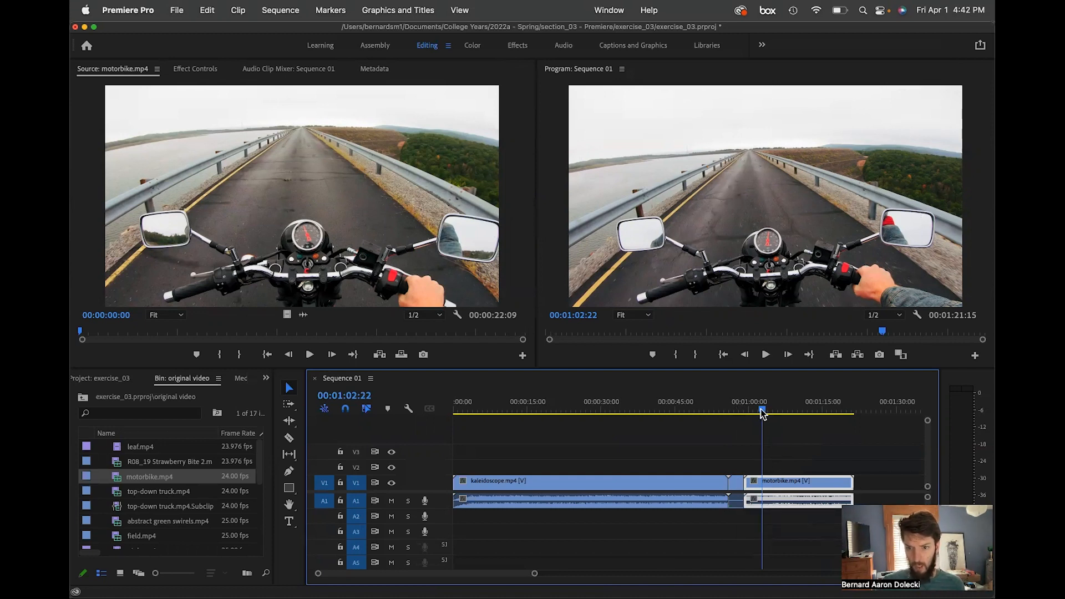
Play Sequence 01 across the cut from the truck clip to motorbike.mp4, and return the playhead to 00:00:56:24.
drag(346, 396, 265, 396)
click(766, 354)
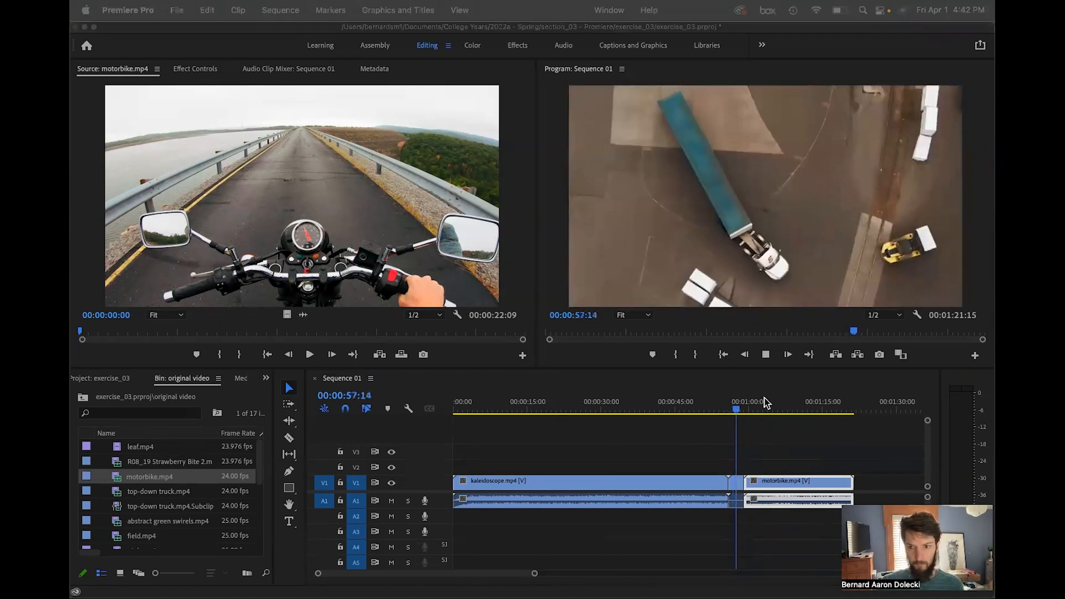
click(732, 397)
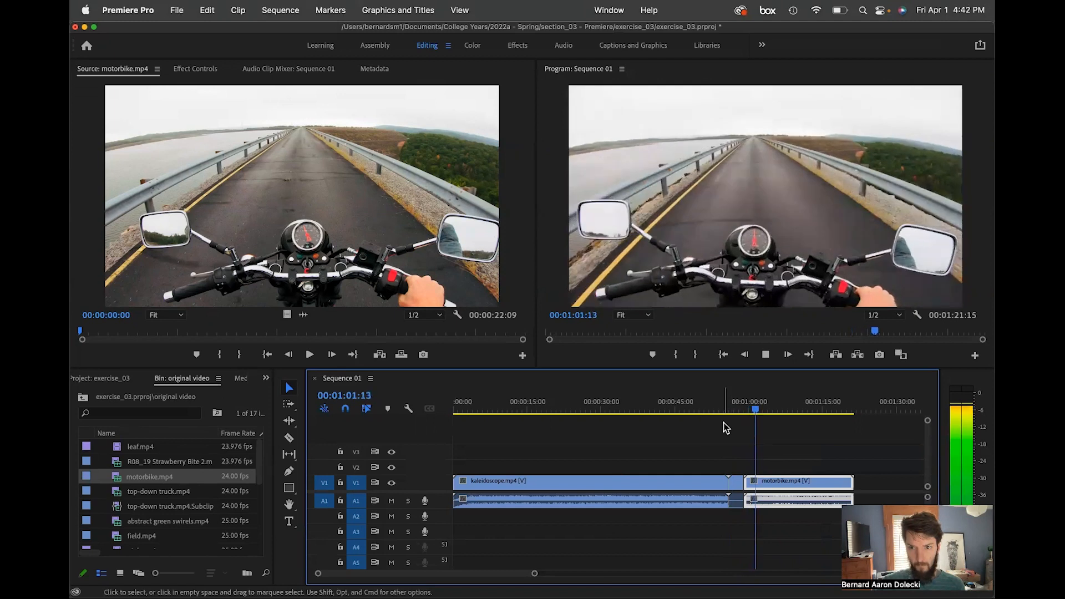
click(767, 356)
click(773, 410)
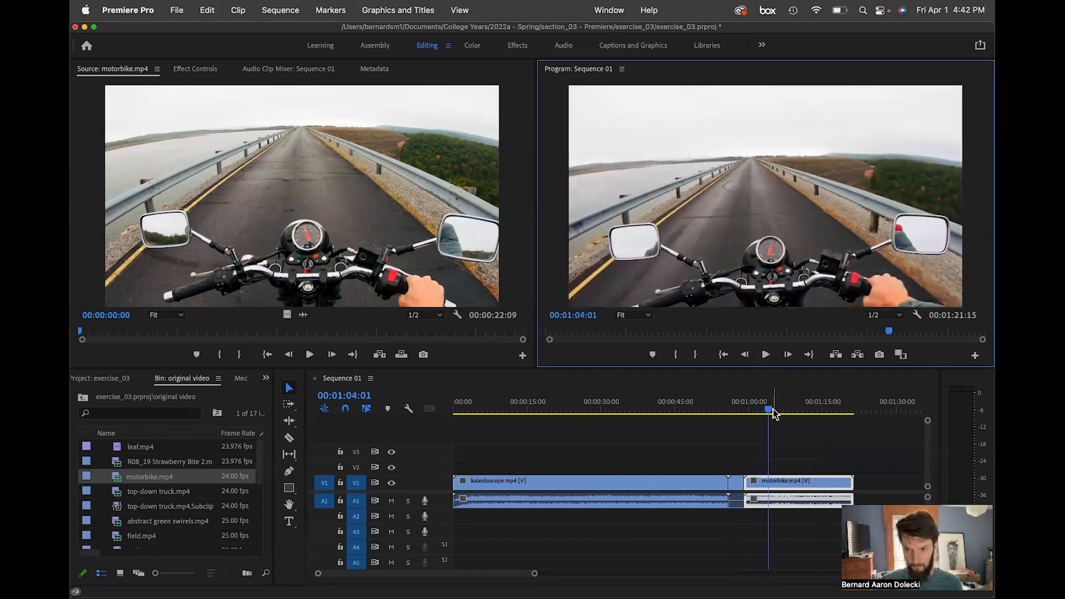
click(734, 411)
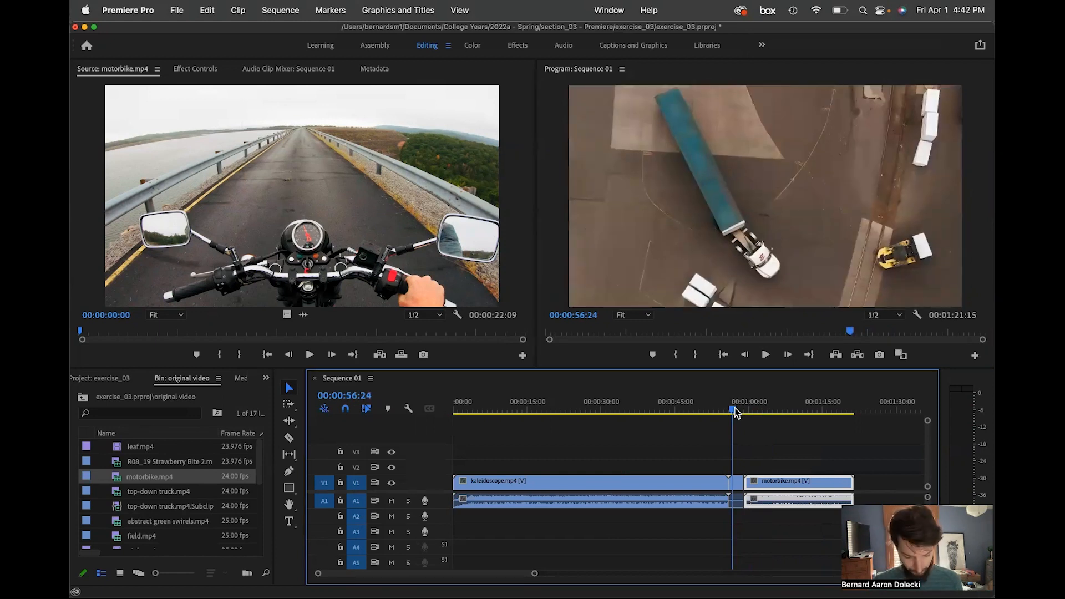
key(ctrl+Up)
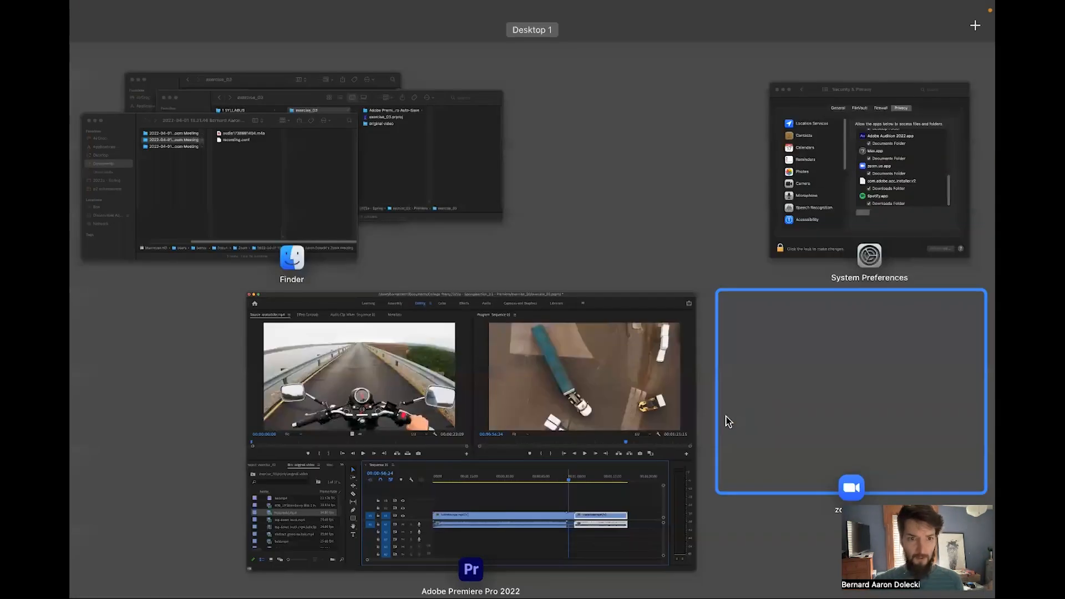
mouse_move(376, 7)
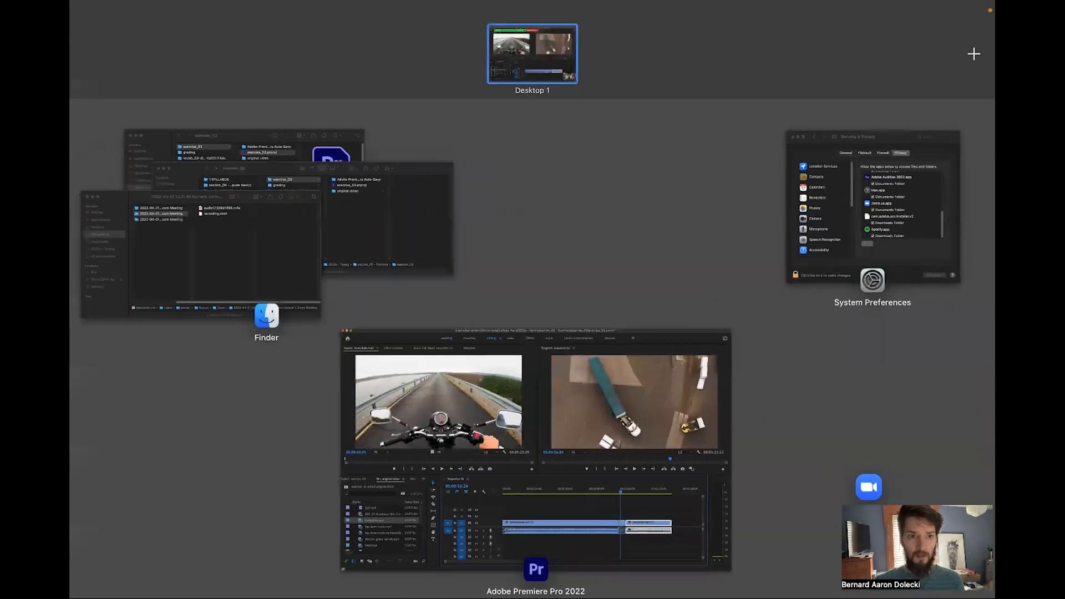
click(561, 458)
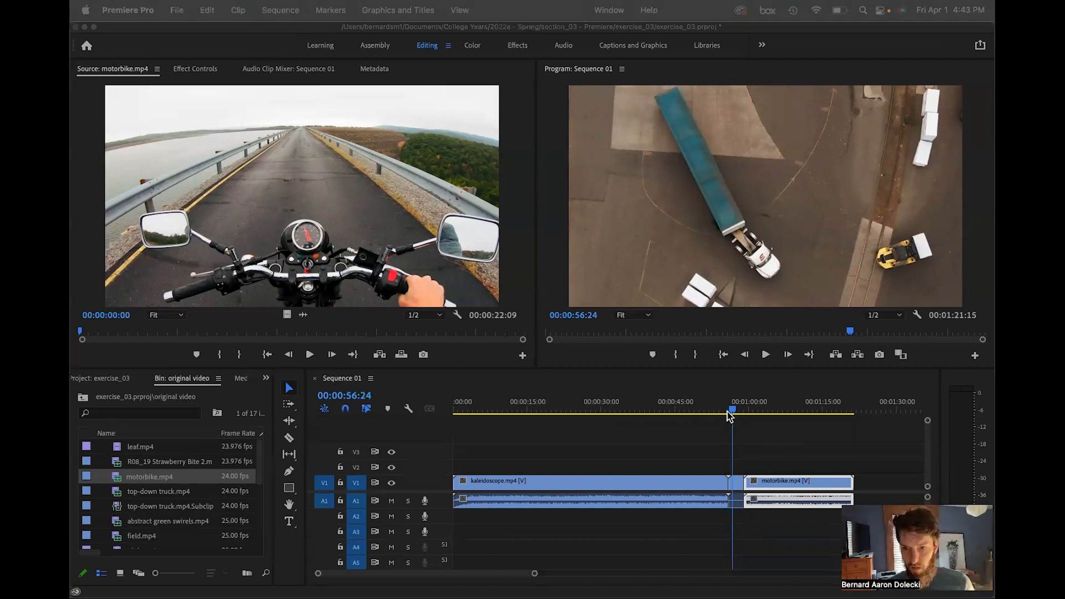
Replay the truck-to-motorbike cut, stop at 00:01:02:14, and set the Program Monitor playback resolution to 1/4.
click(731, 390)
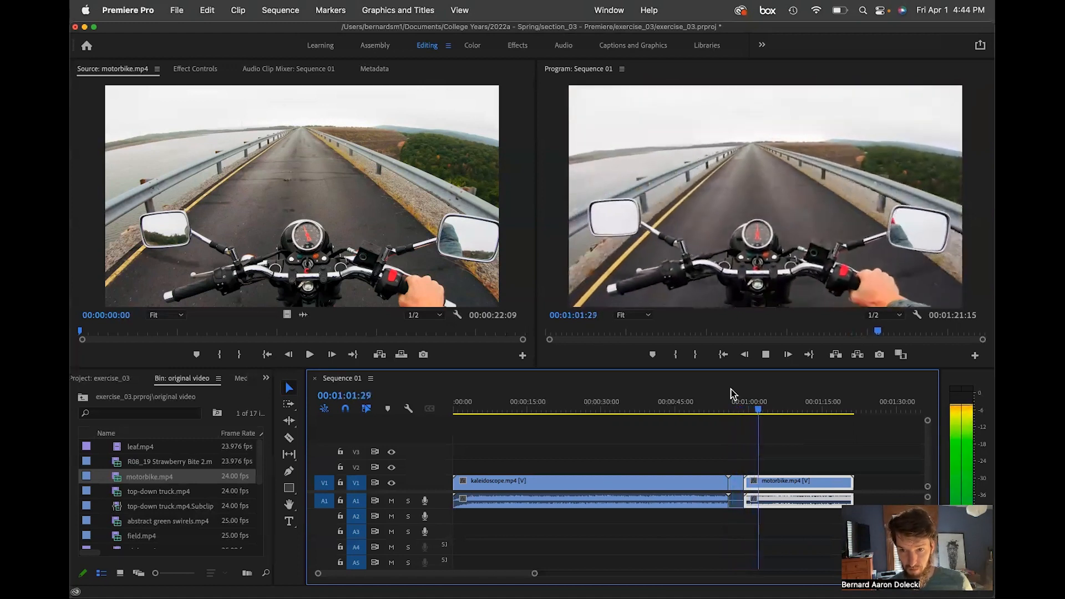
key(space)
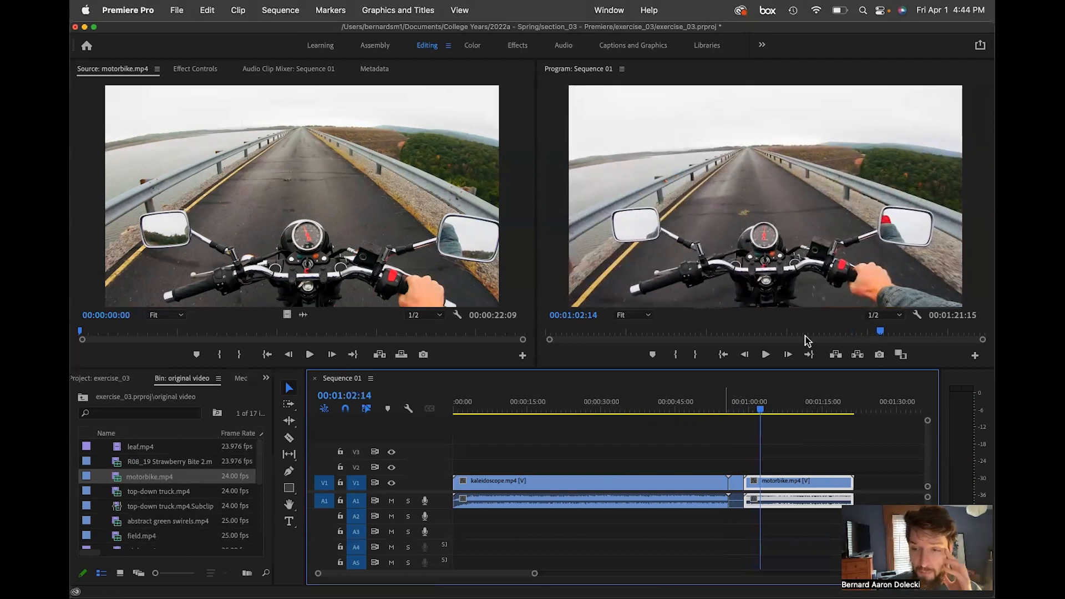
click(884, 316)
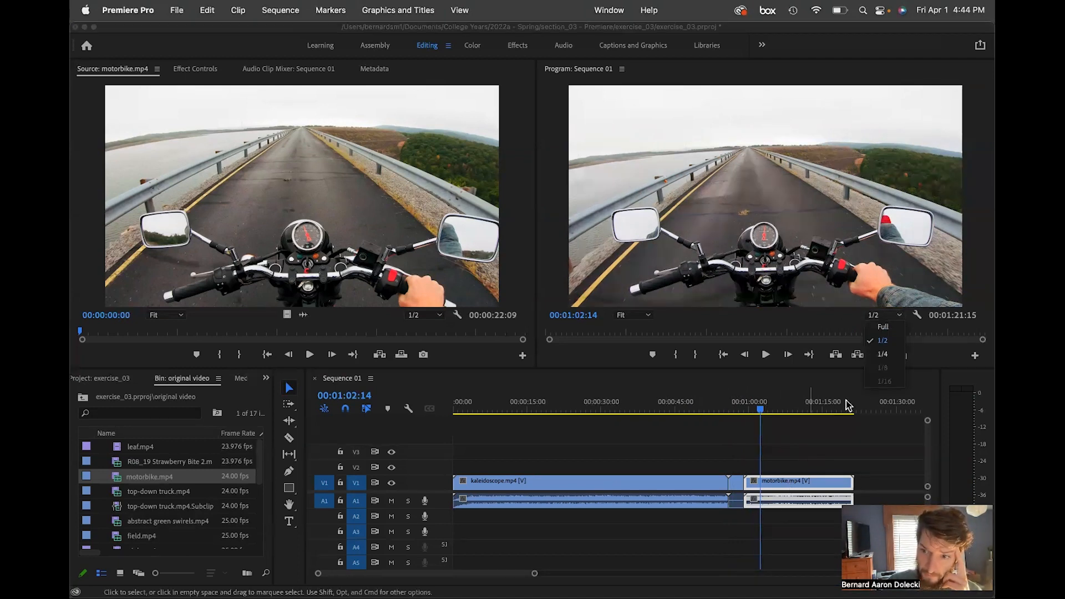
click(888, 356)
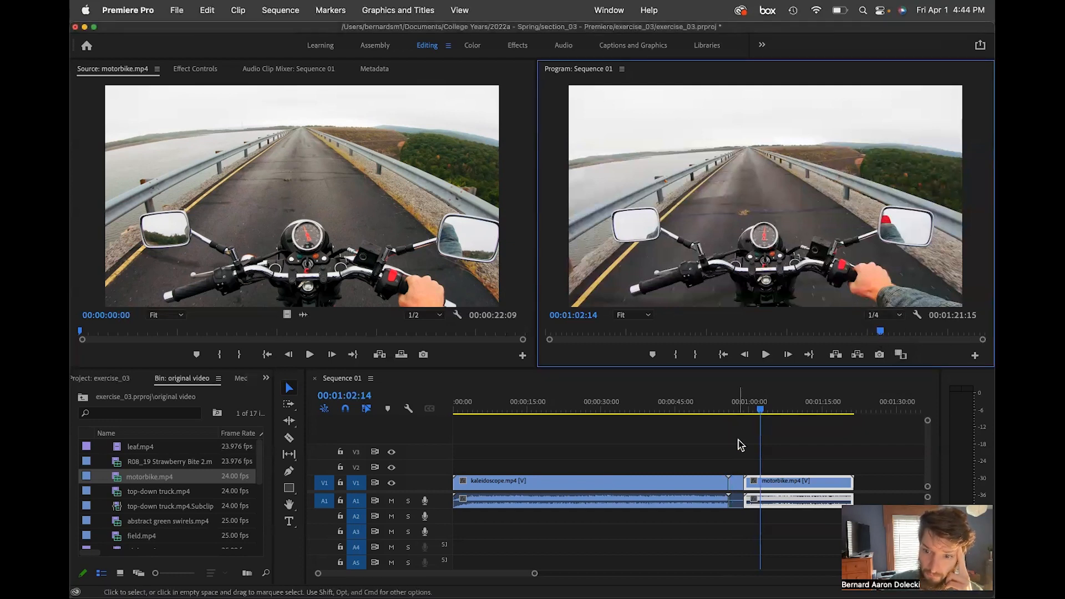
Play the truck-to-motorbike cut from 00:00:56:02 at the reduced playback resolution, stop in motorbike.mp4, and save the project.
click(732, 410)
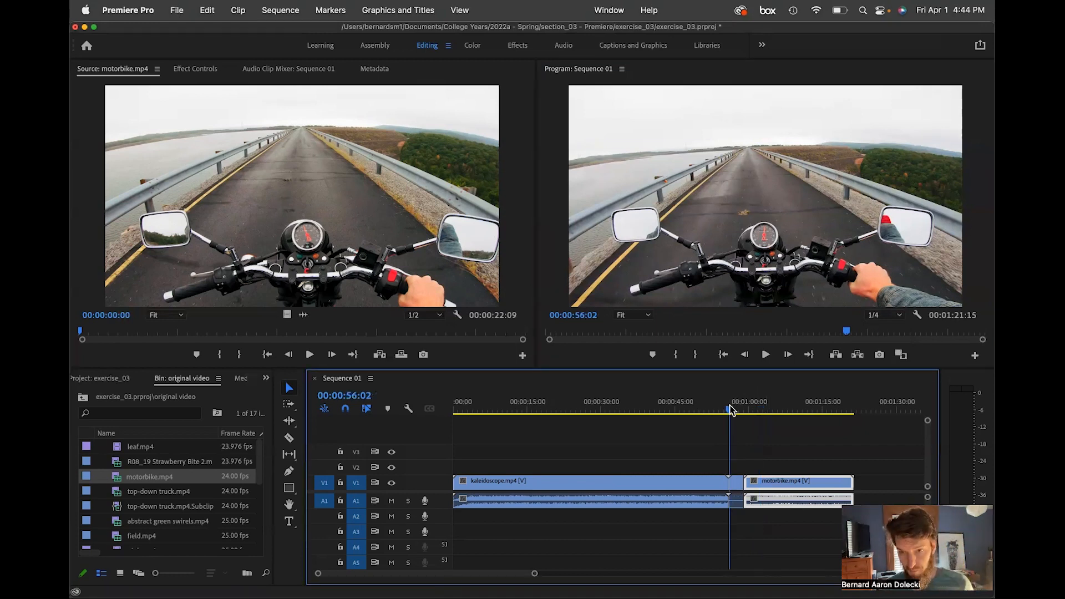
key(space)
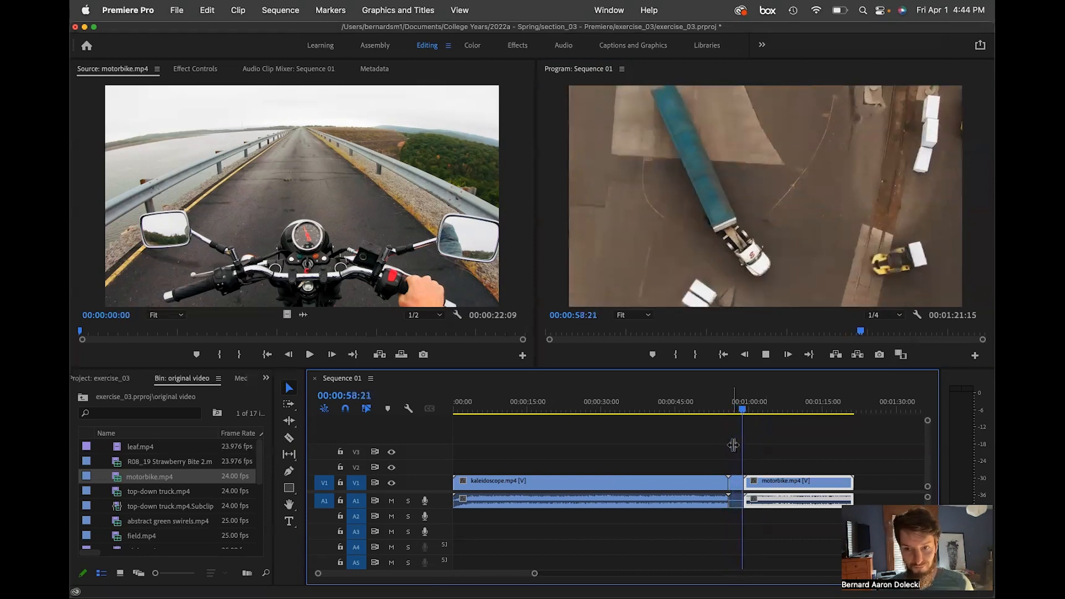
key(space)
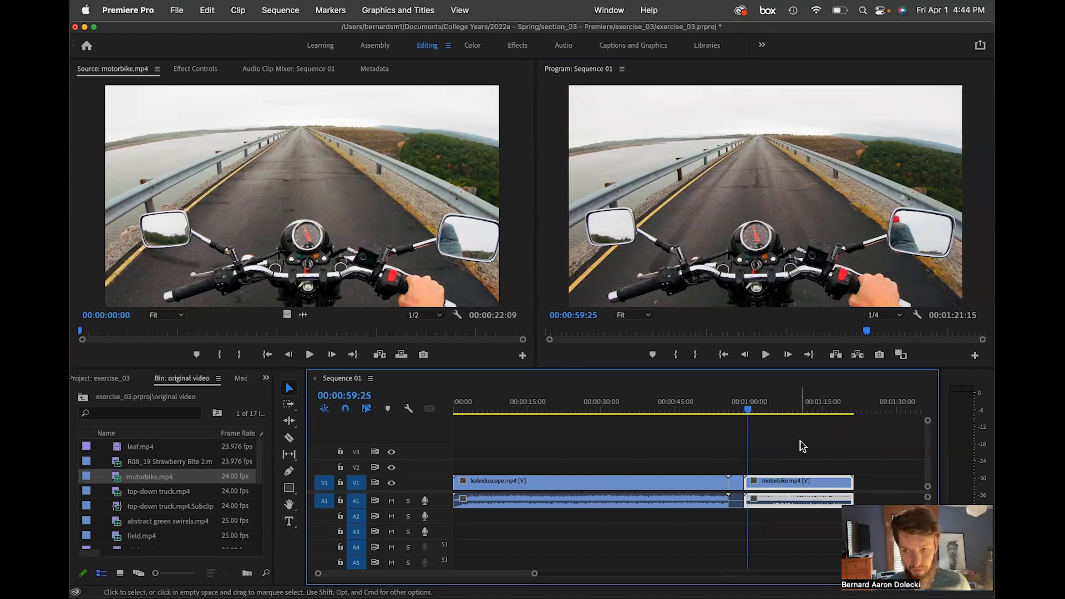
key(super+s)
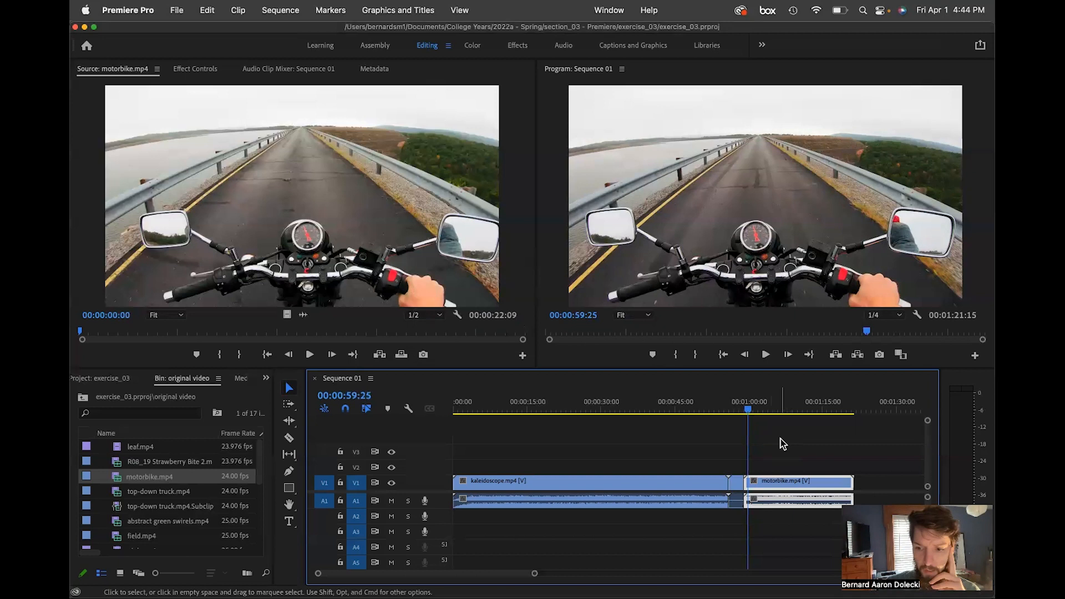
Select all the clips in Sequence 01 and review the rendering commands available for the sequence.
drag(868, 448, 643, 515)
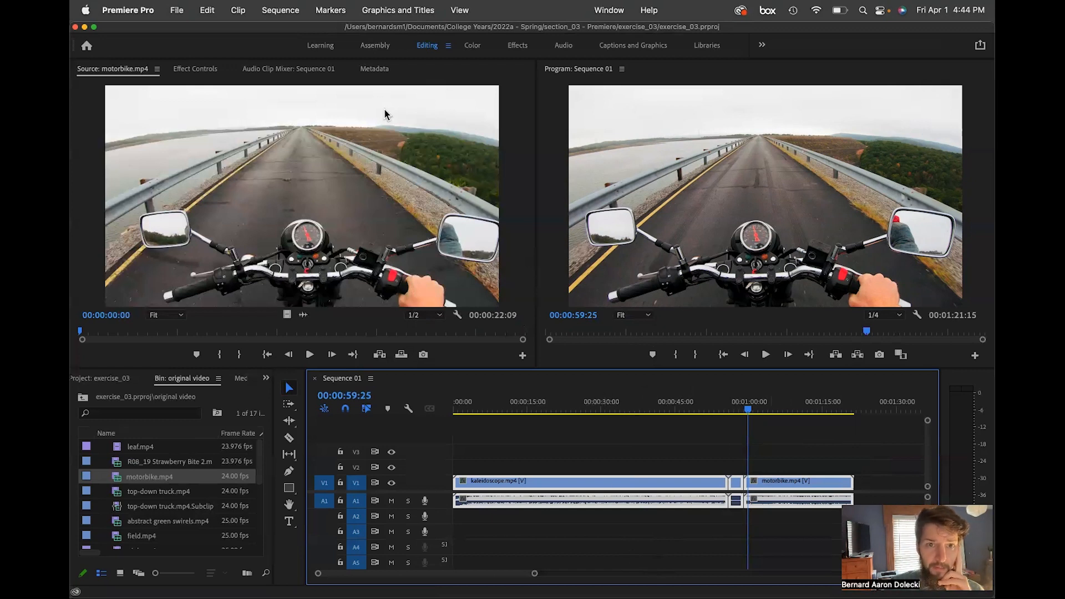
click(281, 10)
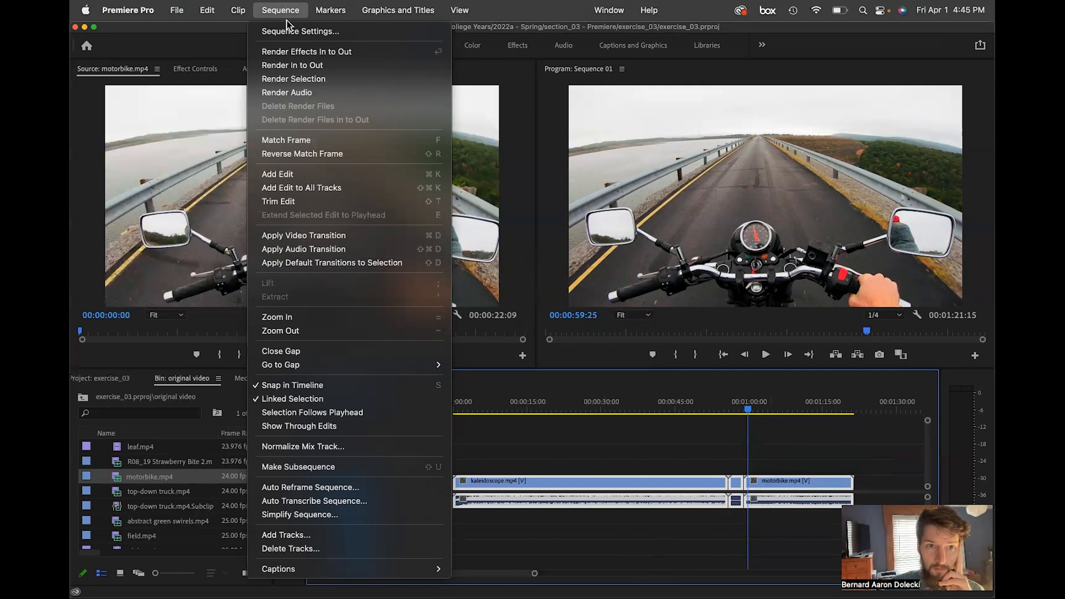
click(283, 81)
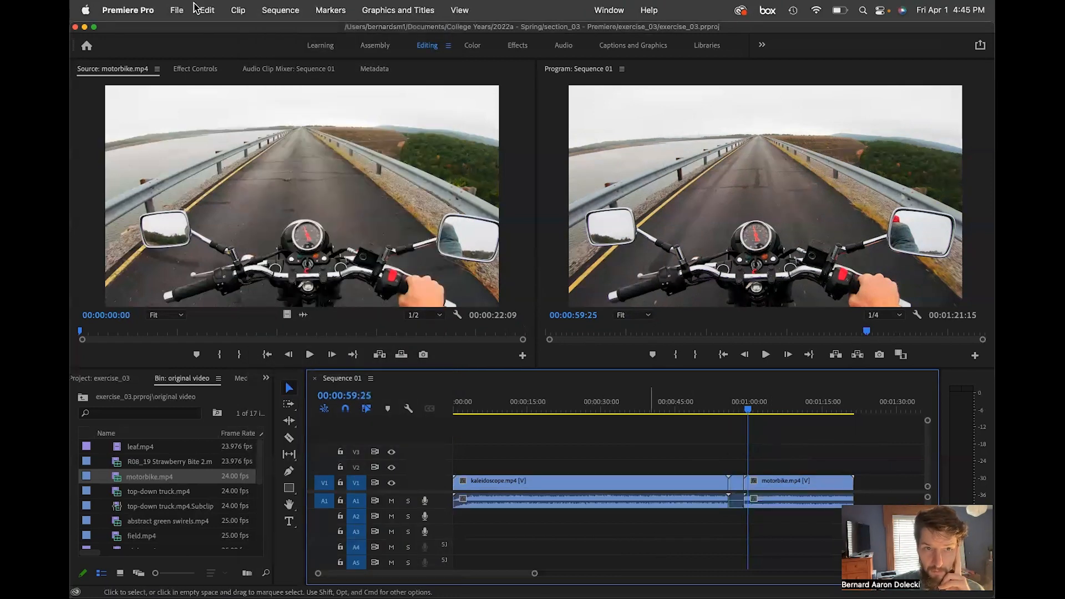
click(286, 8)
click(286, 8)
click(286, 8)
click(286, 8)
click(287, 8)
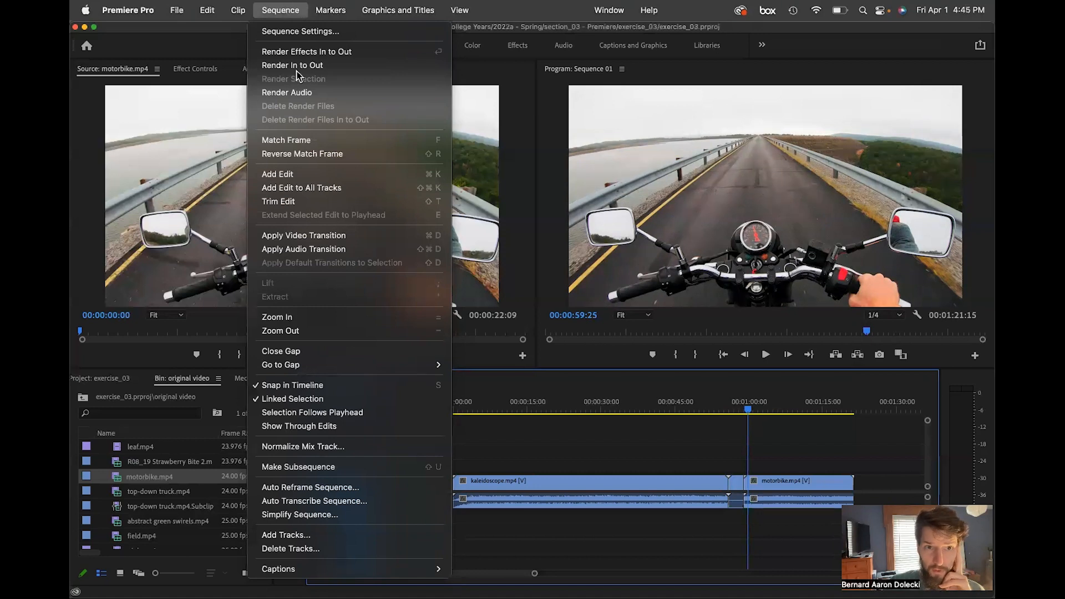
click(806, 446)
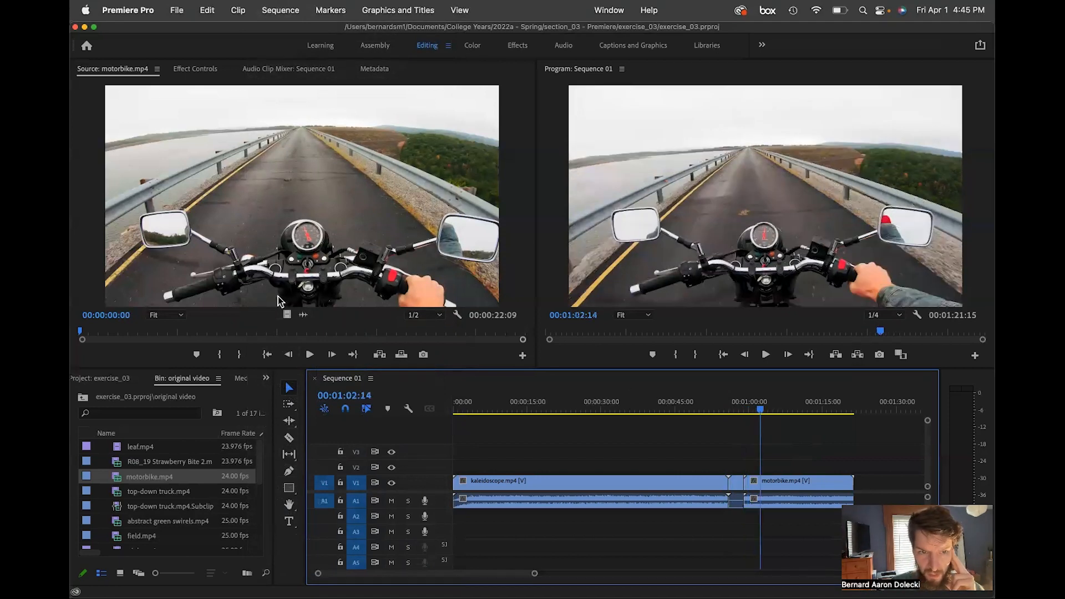
click(286, 298)
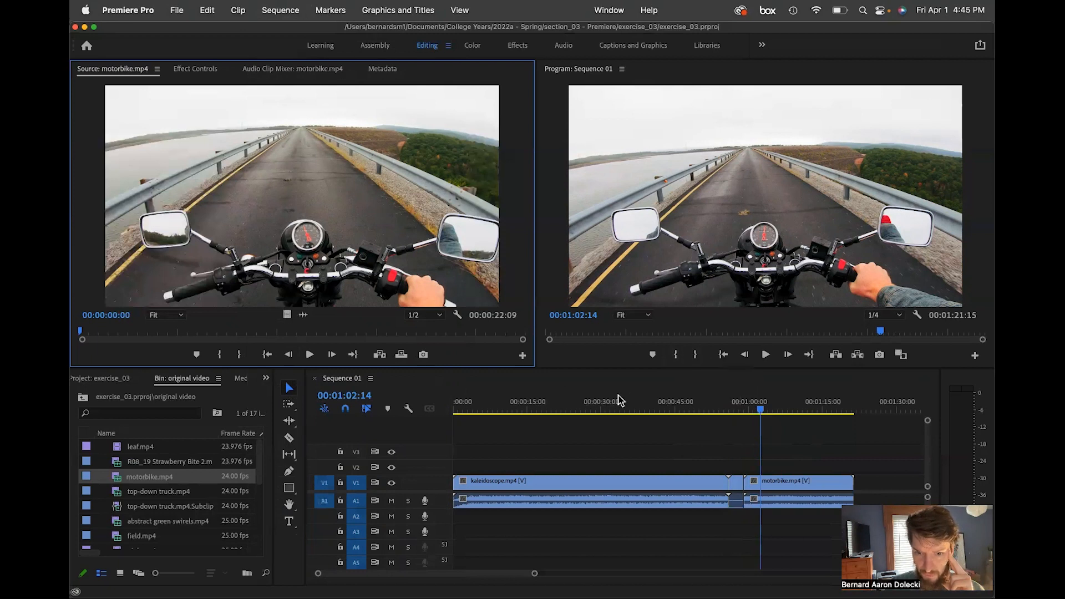
Mark an In point at 00:00:51:01 and an Out point at 00:01:04:22 in Sequence 01, around the short truck clip.
click(709, 410)
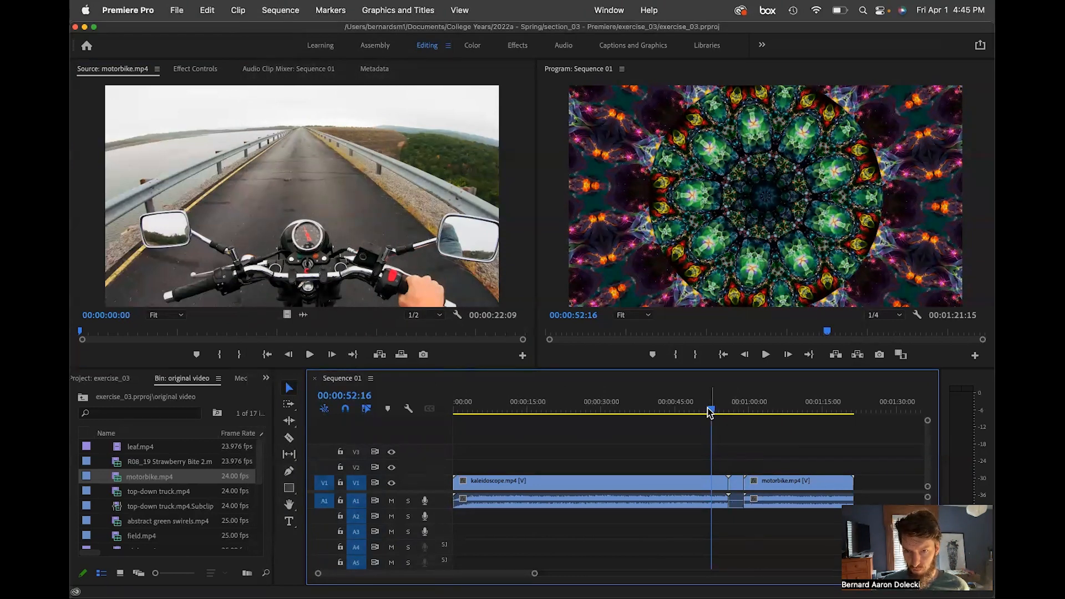
drag(712, 409, 706, 414)
key(i)
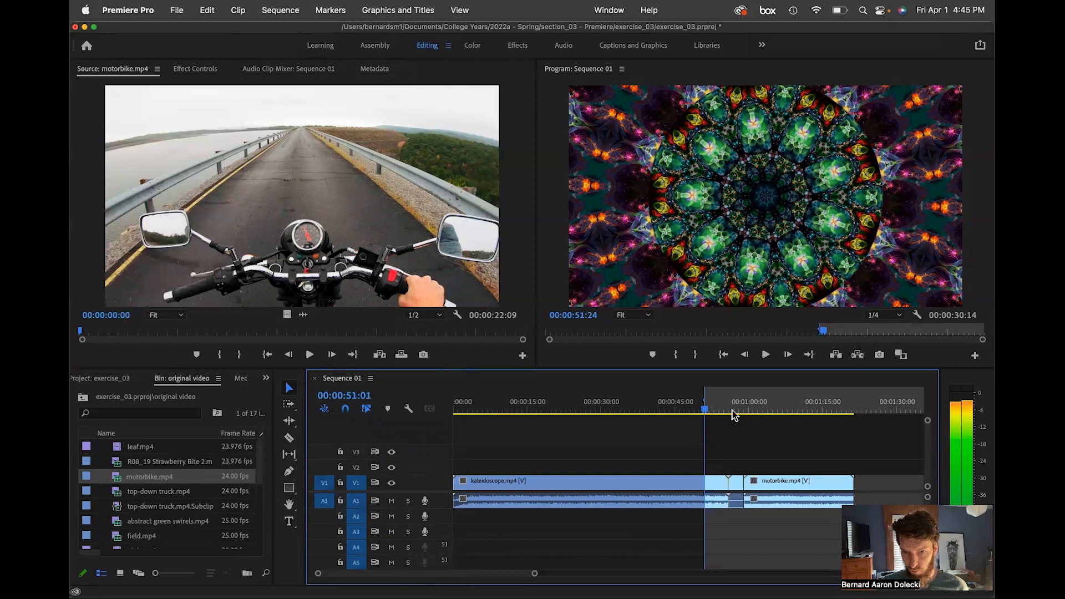
click(773, 411)
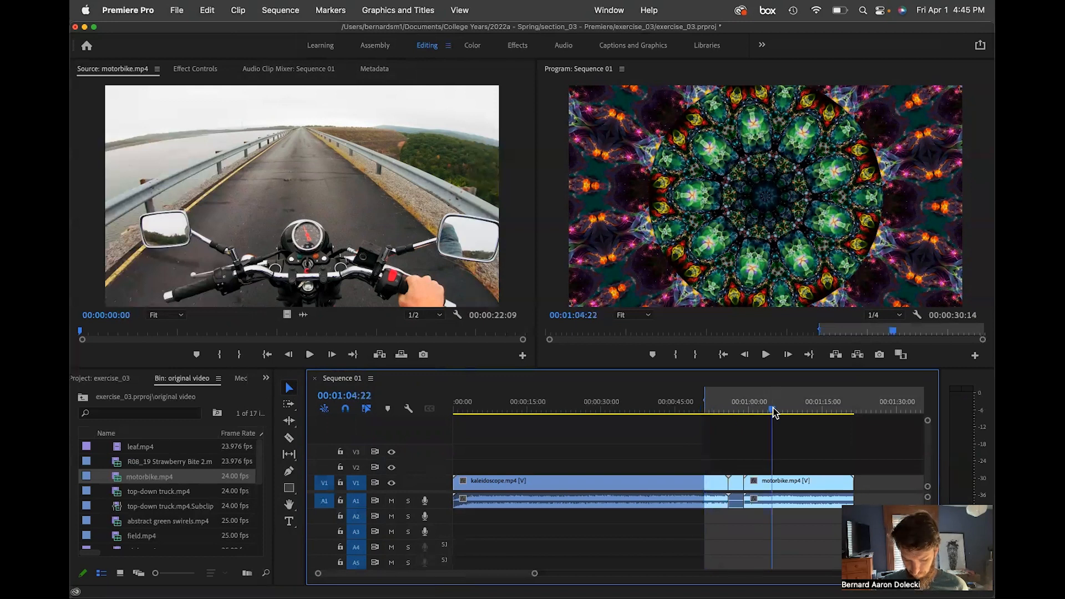
key(o)
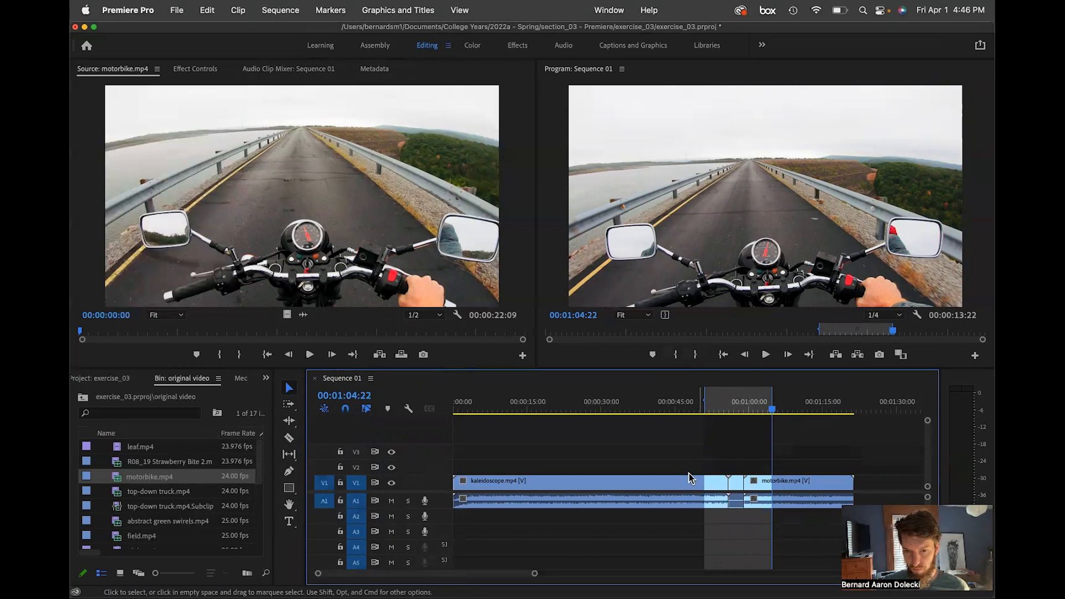
Render Sequence 01 with Render In to Out, and play the rendered section, stopping in motorbike.mp4 at 00:01:02:21.
click(282, 10)
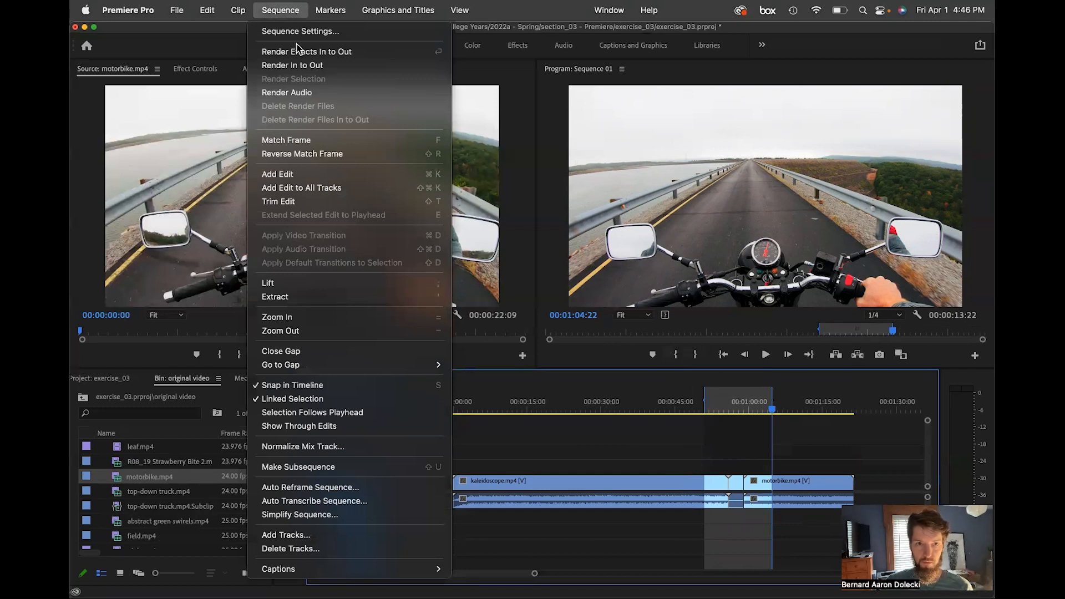
click(299, 65)
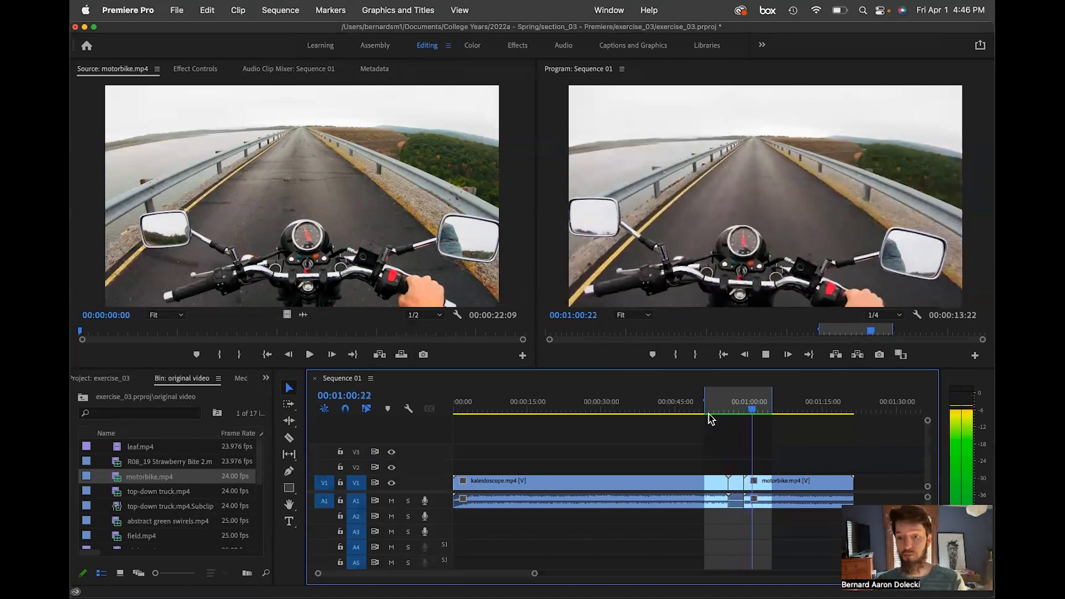
click(766, 354)
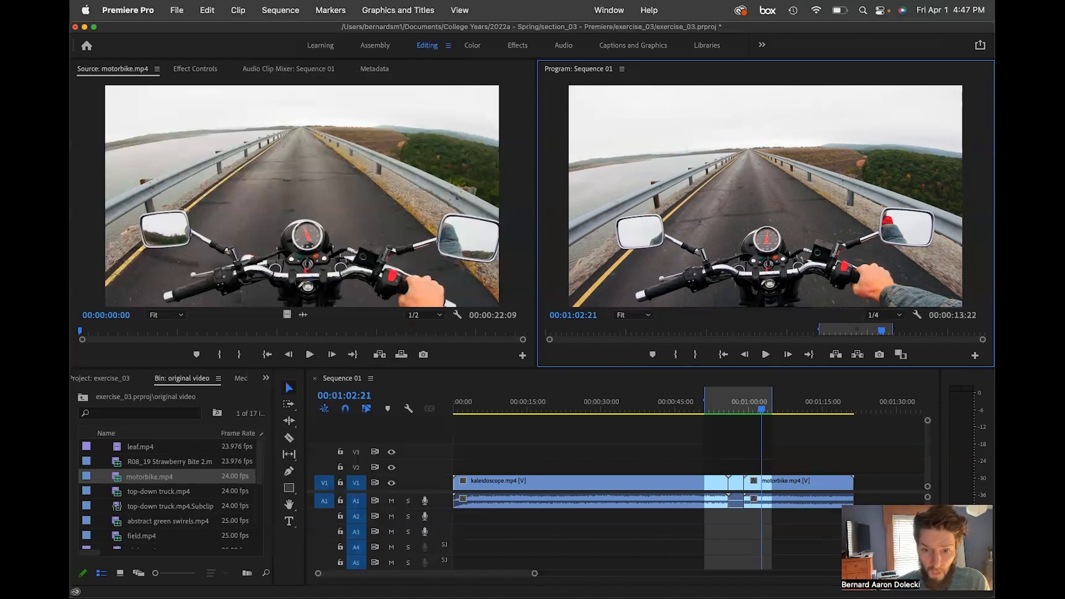
Park the playhead at 00:00:38:29 and split kaleidoscope.mp4 with the Razor tool shortly before and a few seconds after it.
click(760, 411)
drag(746, 414, 613, 417)
click(289, 438)
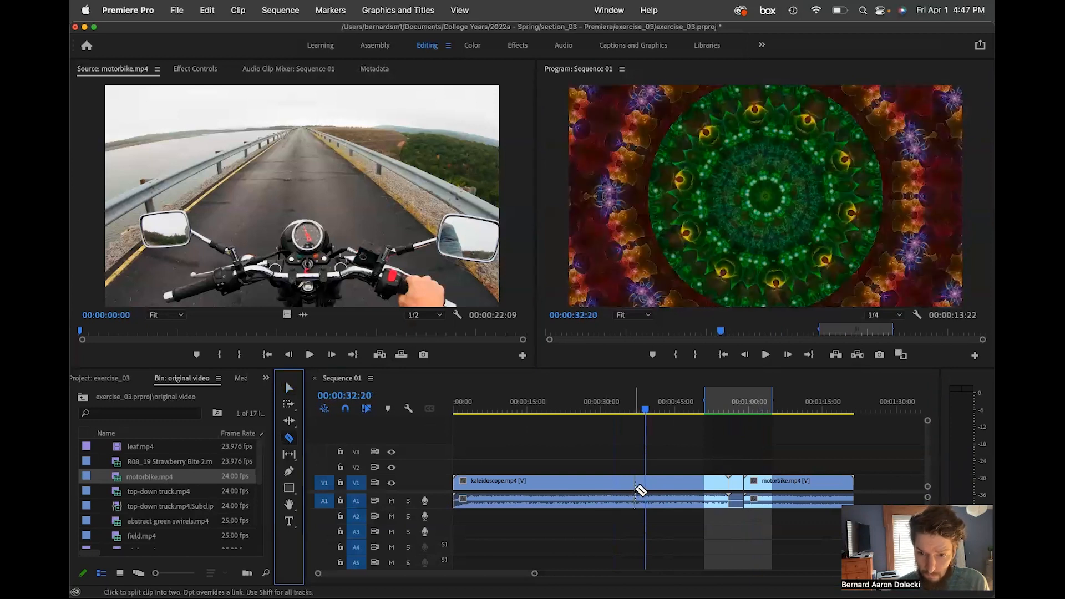
click(637, 488)
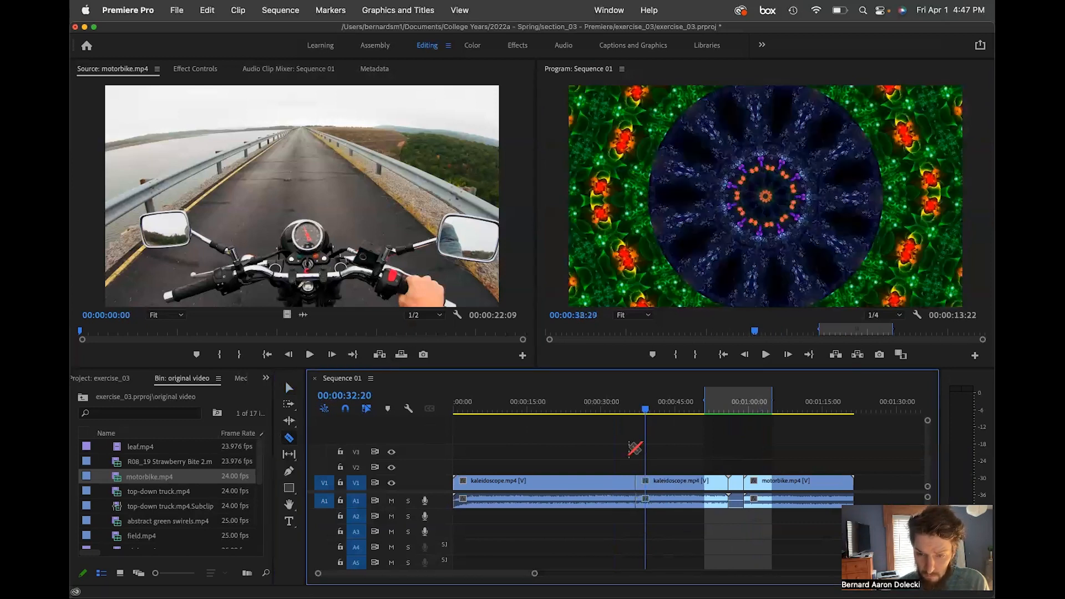
click(677, 486)
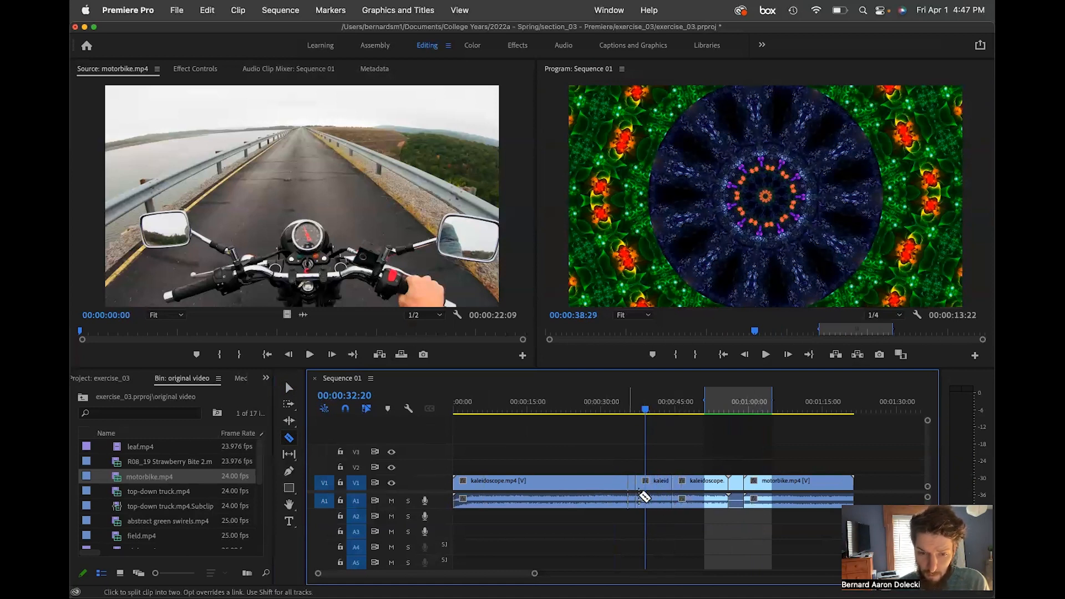
Delete the short middle segment of kaleidoscope.mp4 from Sequence 01, and undo the deletion.
click(291, 389)
click(664, 492)
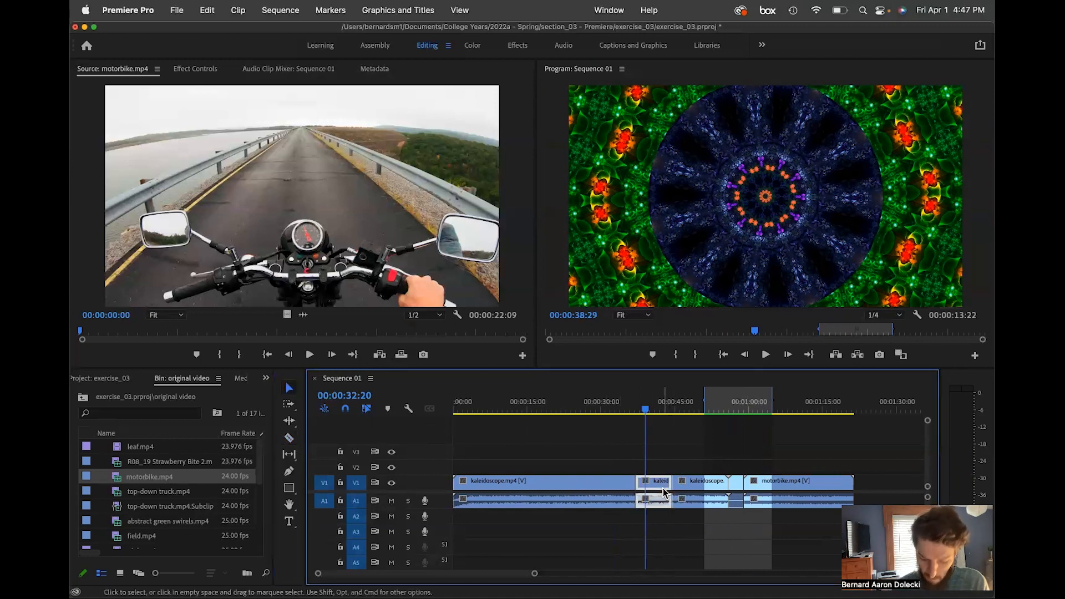
key(BackSpace)
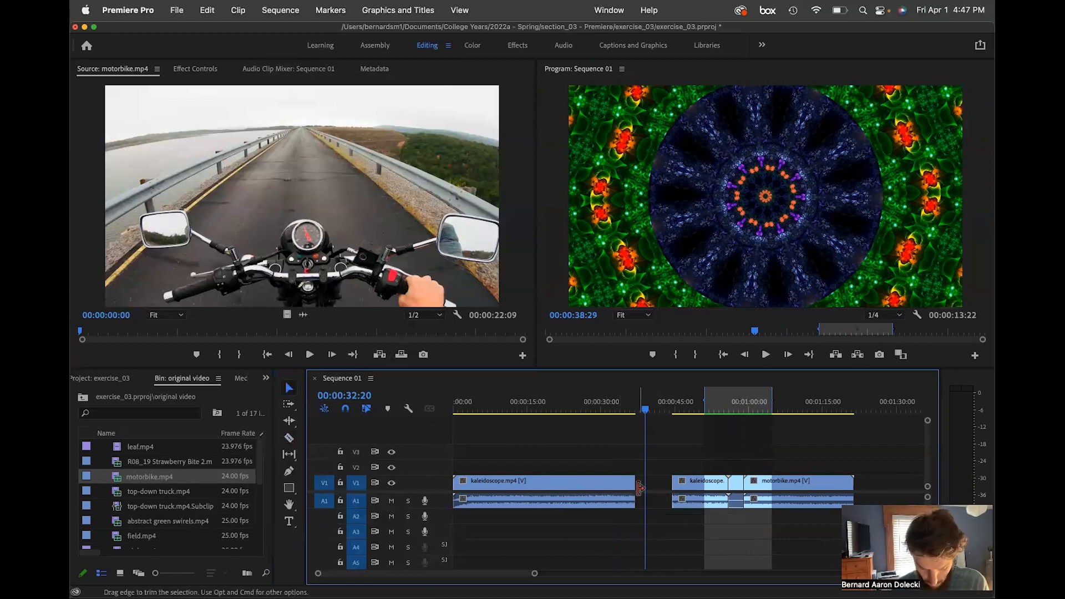
key(super+z)
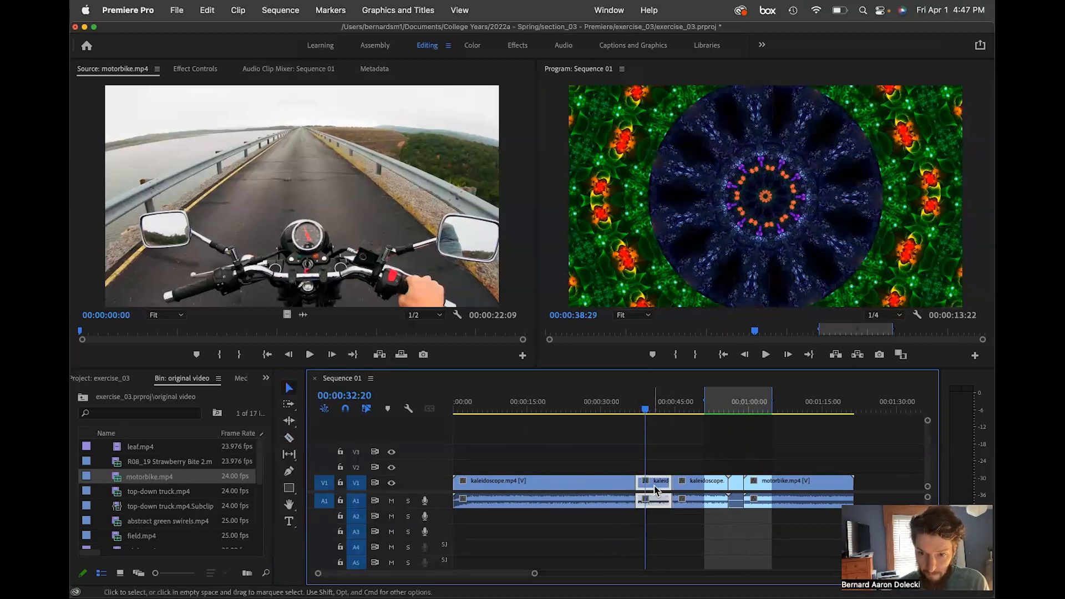
Move the short middle kaleidoscope.mp4 segment to tracks V2 and A2, keeping its position in time.
drag(654, 488, 658, 522)
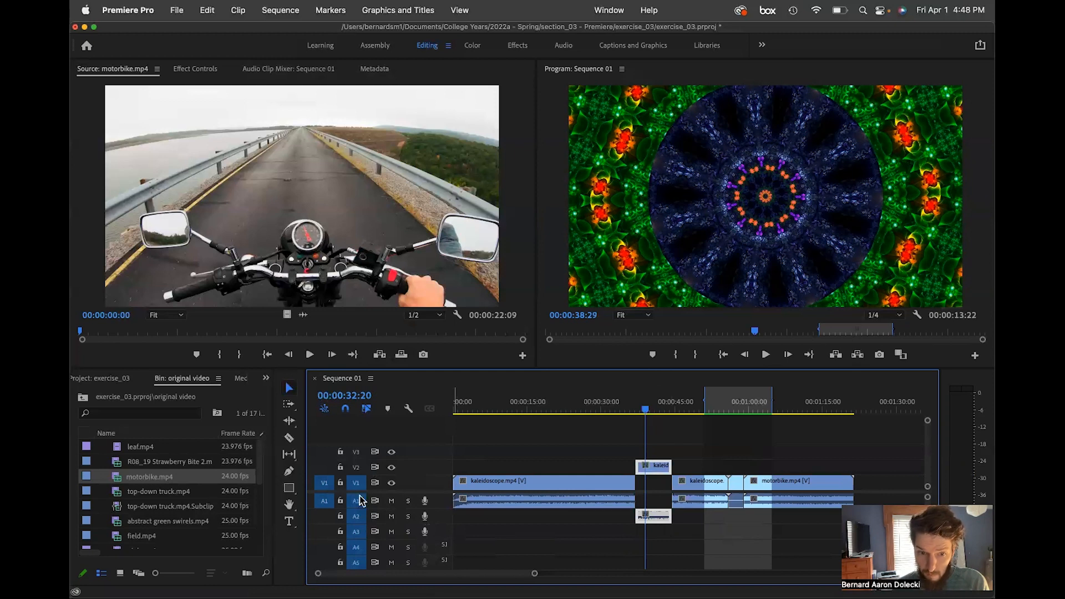
click(391, 468)
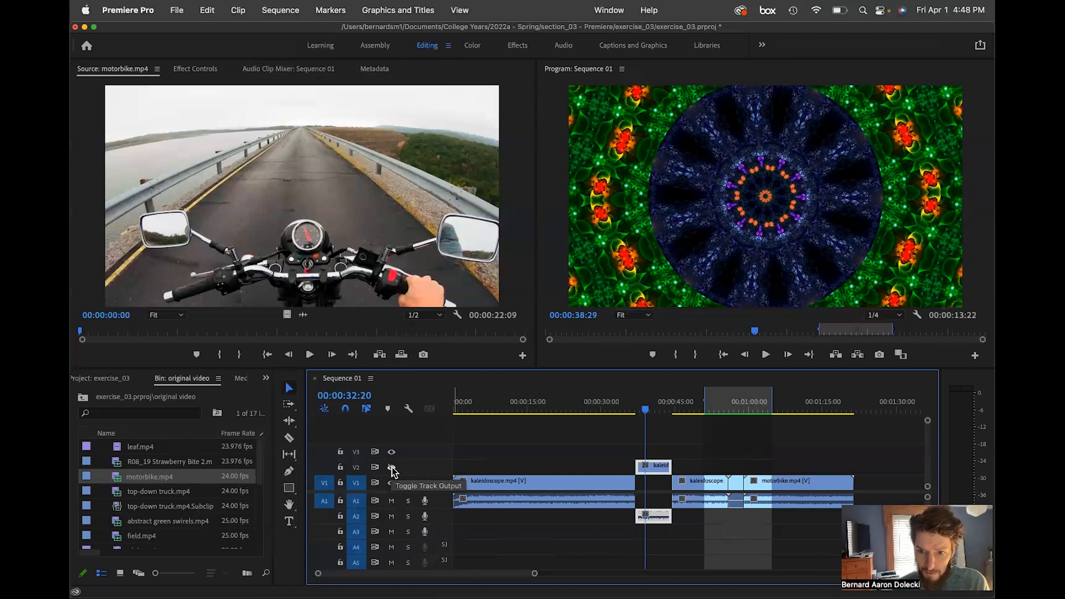
click(392, 469)
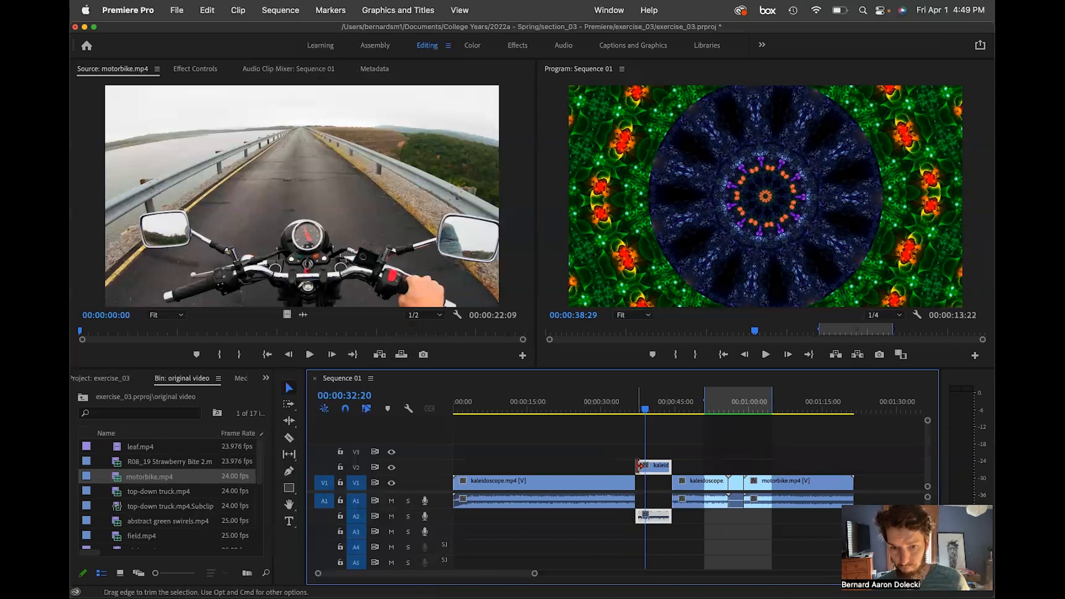
Extend the start of the short V2 kaleidoscope clip back over the first V1 clip and place the playhead at 00:00:37:14.
drag(639, 466, 601, 468)
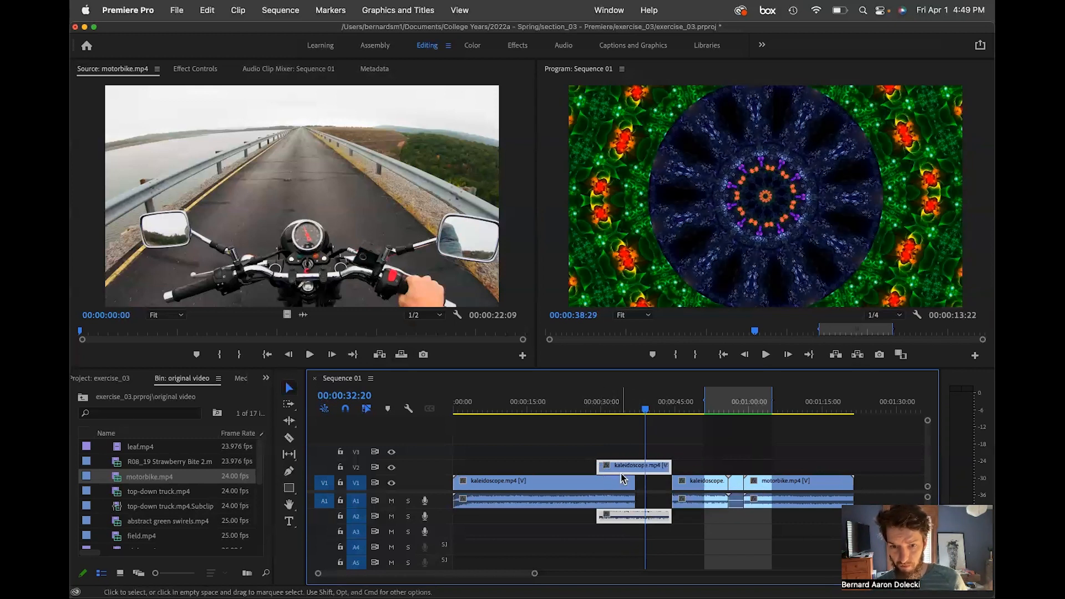
click(638, 416)
drag(637, 420, 631, 417)
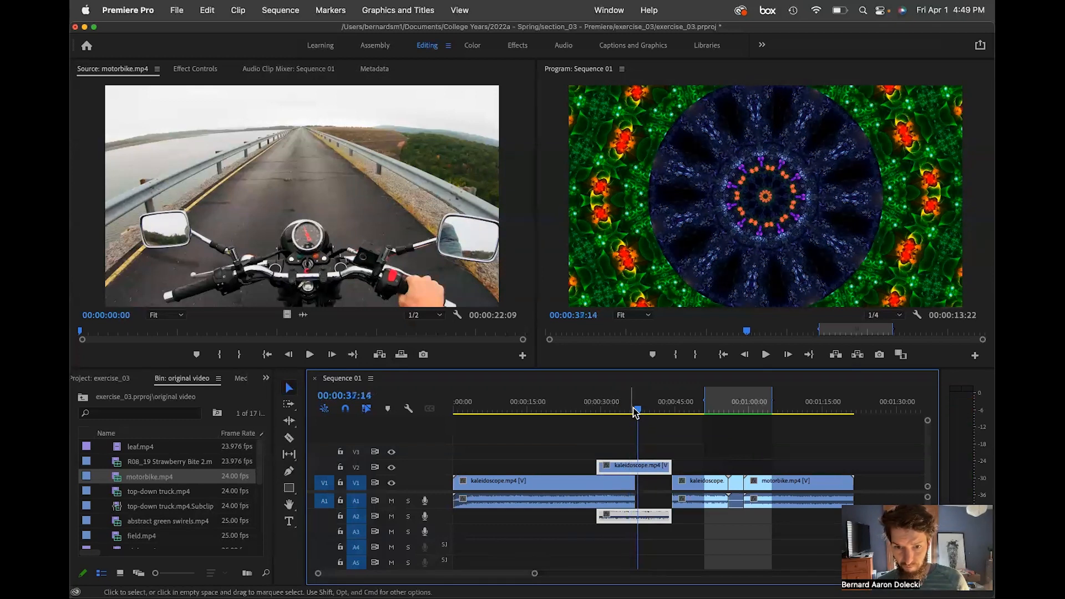
click(638, 413)
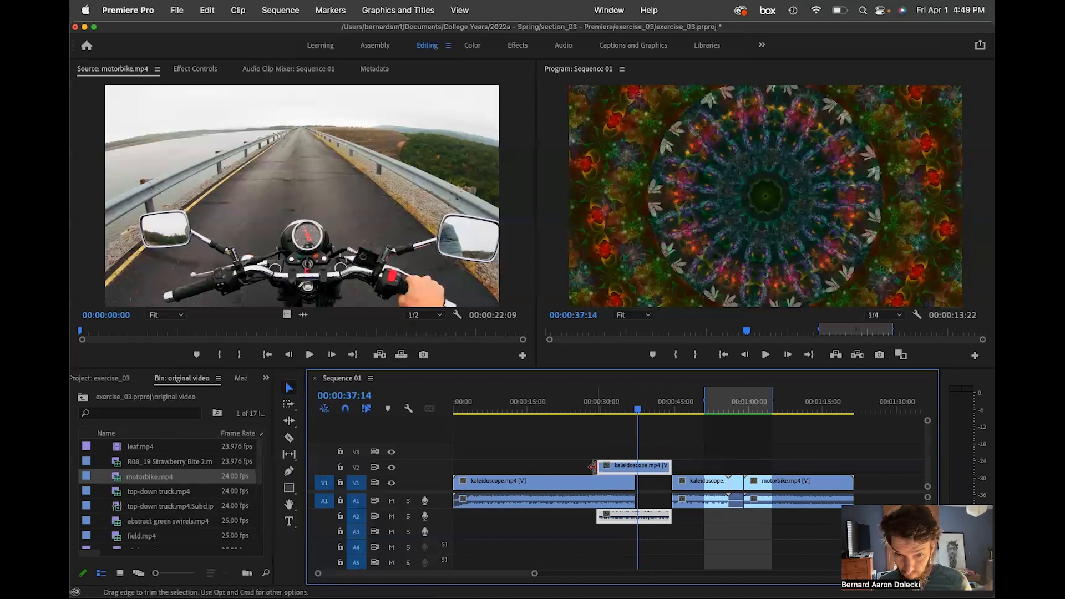
click(619, 481)
click(621, 469)
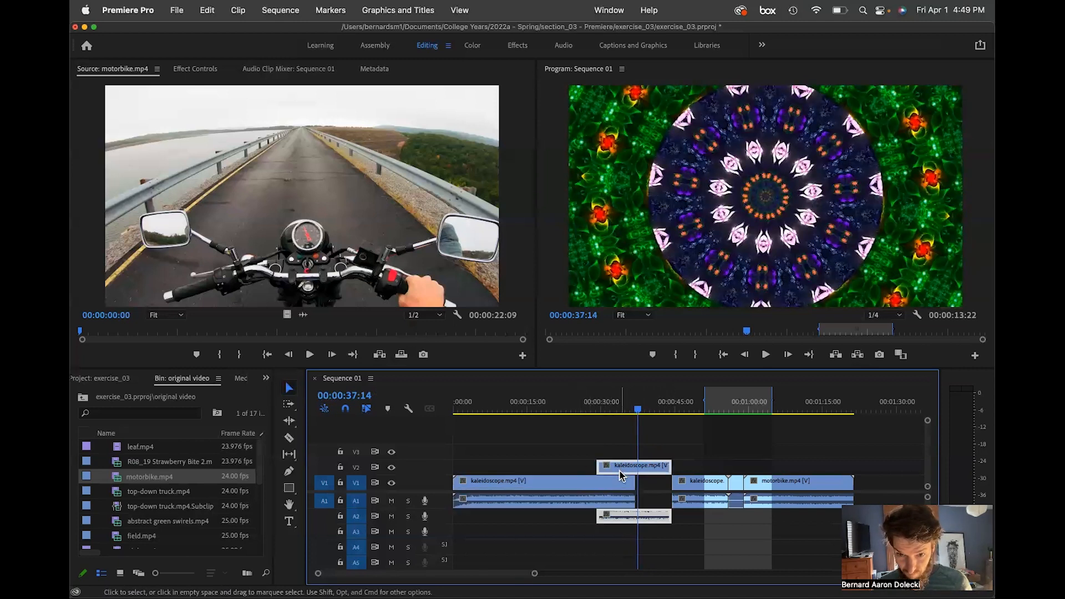
Extend the V2 kaleidoscope clip back to the sequence start and forward to the end of the second V1 kaleidoscope clip.
drag(569, 469, 454, 469)
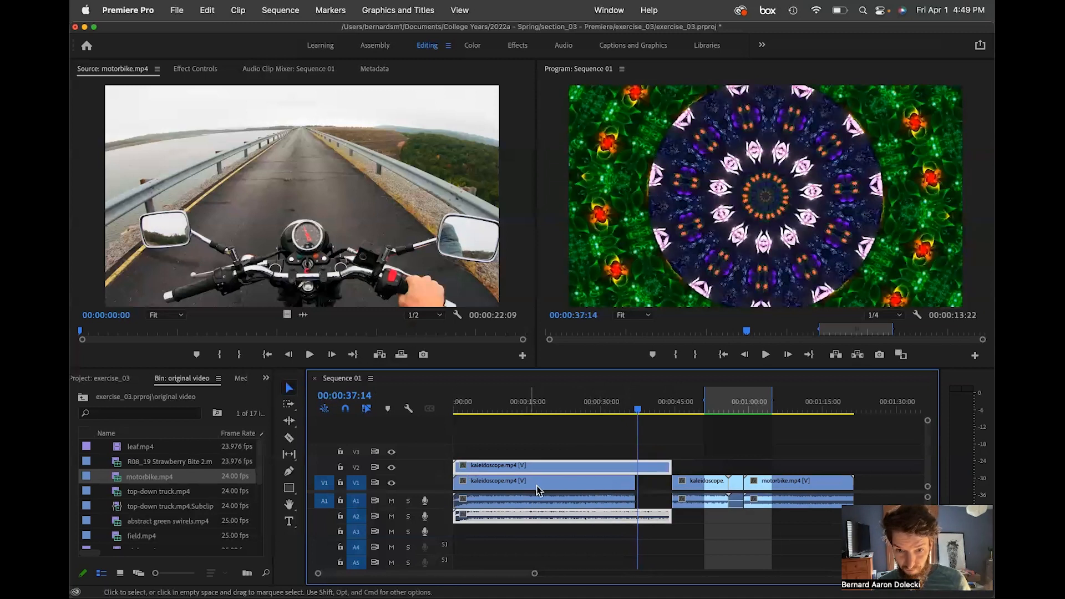
drag(670, 468, 728, 467)
click(597, 487)
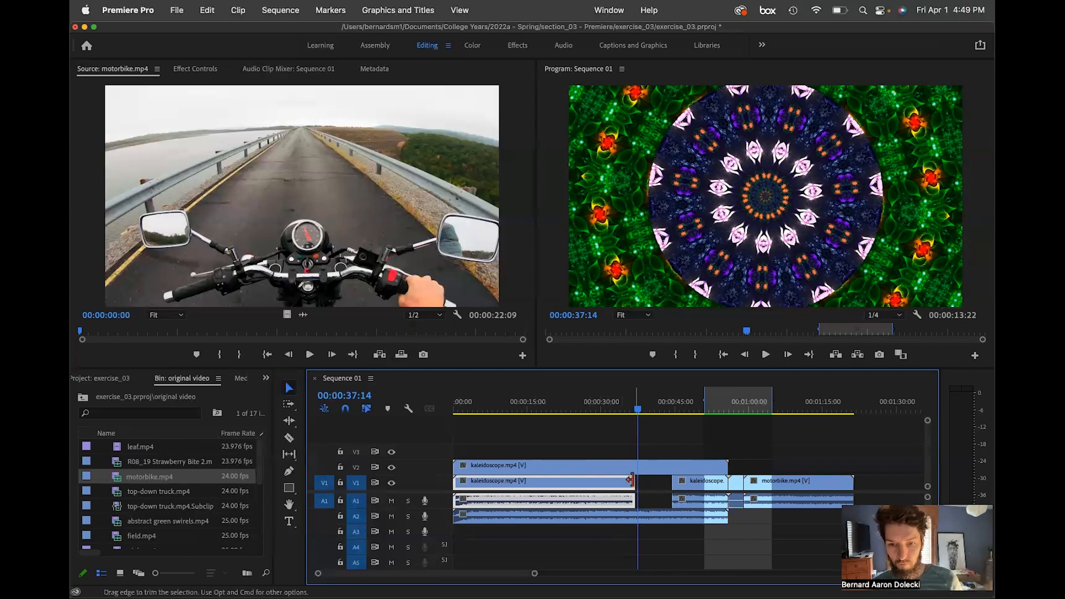
Undo the three trim extensions made to the V2 kaleidoscope clip.
key(super+z)
key(super+z)
key(super+z)
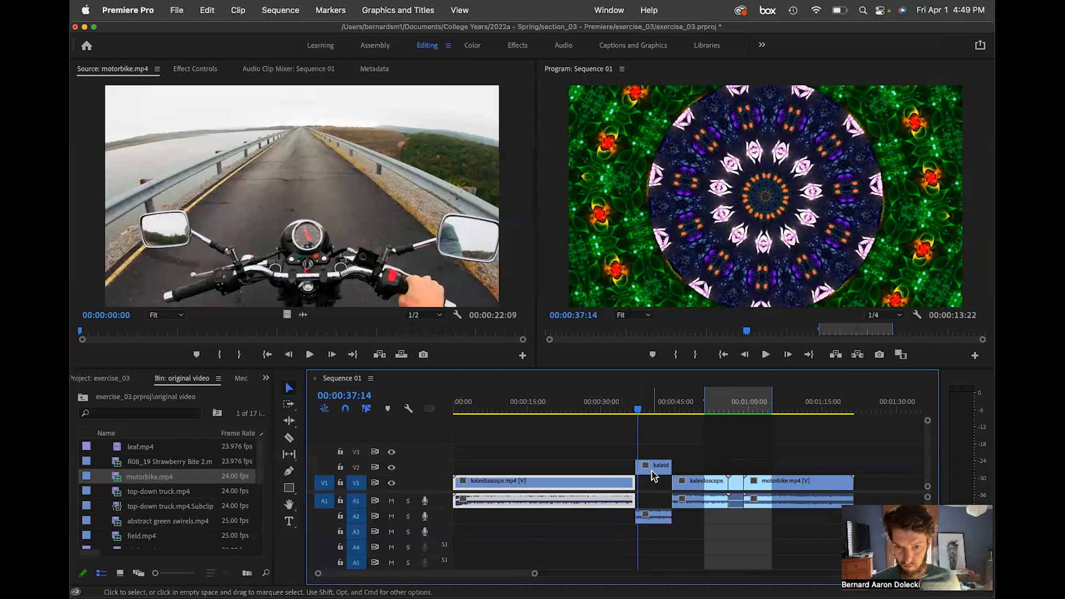
Move the playhead to 00:00:34:21, before the V2 kaleidoscope clip, and leave all clips deselected.
click(652, 472)
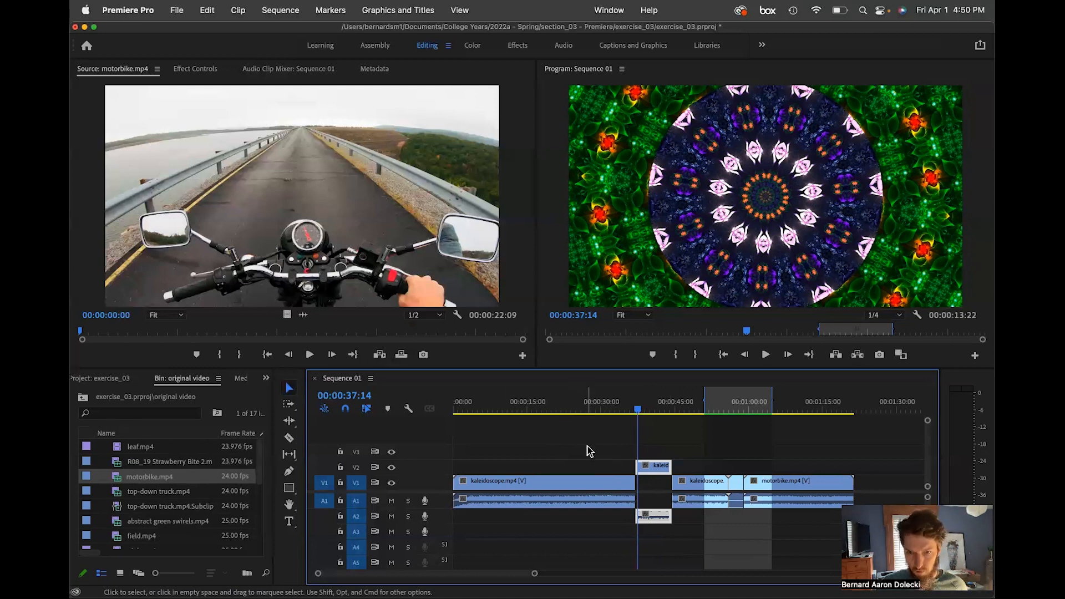
drag(637, 410, 615, 411)
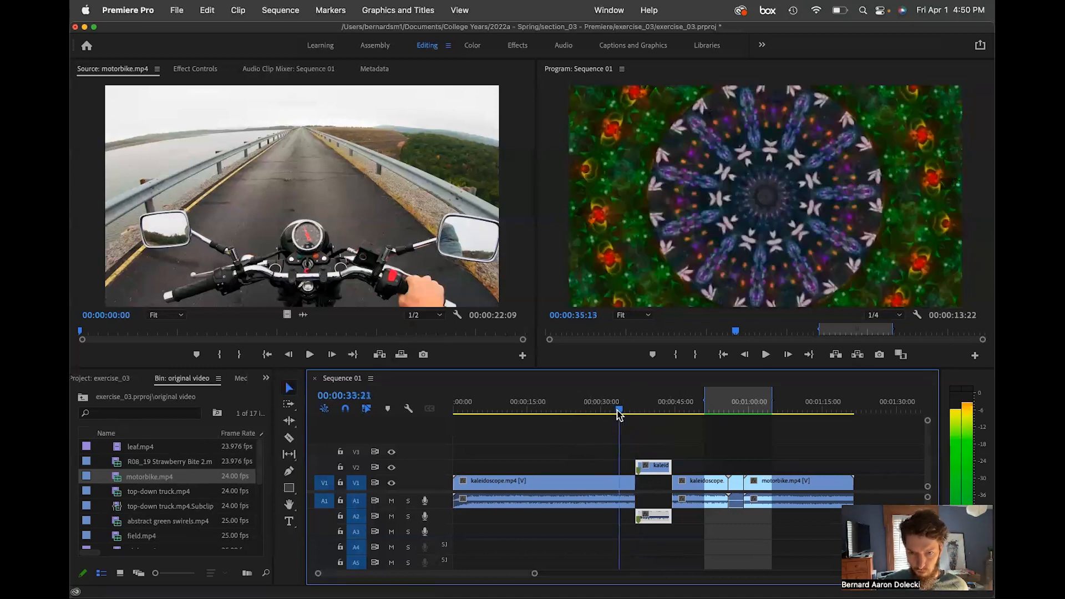
key(space)
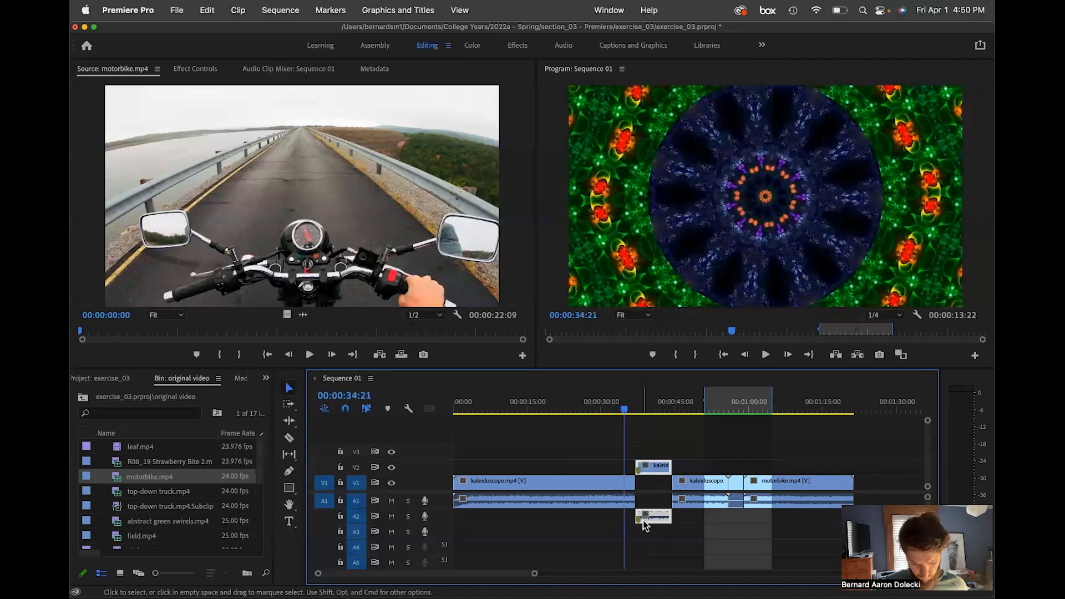
click(640, 444)
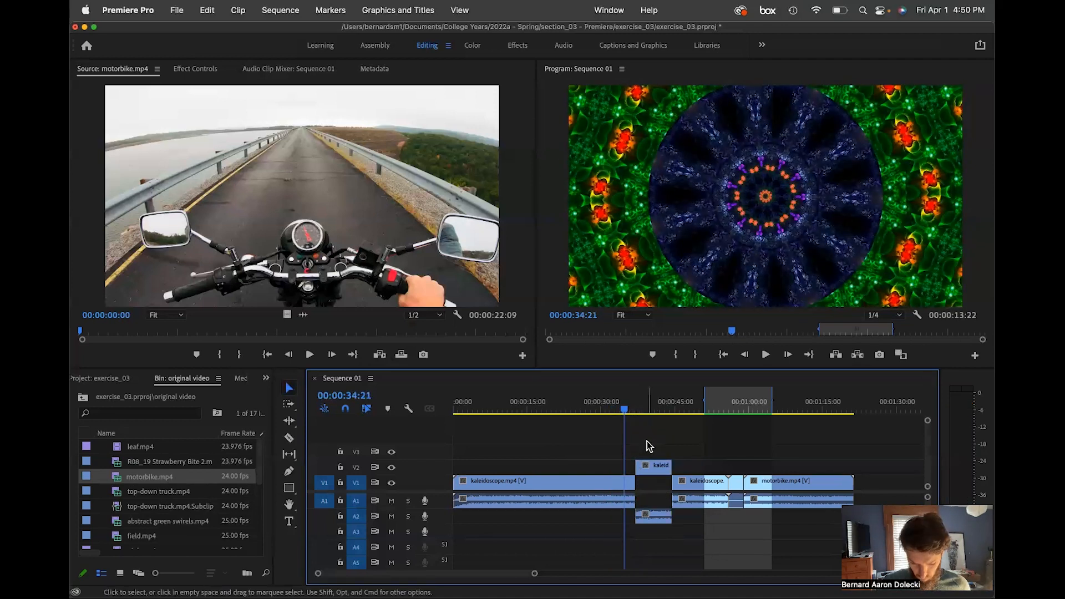
Replace a trial sequence marker at 00:00:34:21 with a clip marker on the first V1 kaleidoscope clip.
key(m)
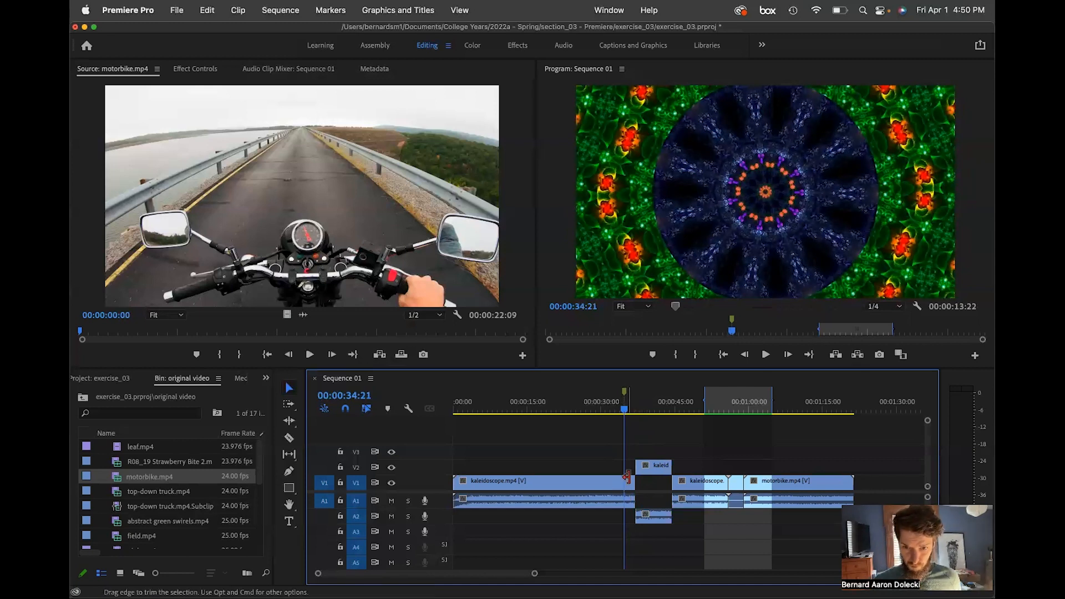
key(super+z)
click(613, 498)
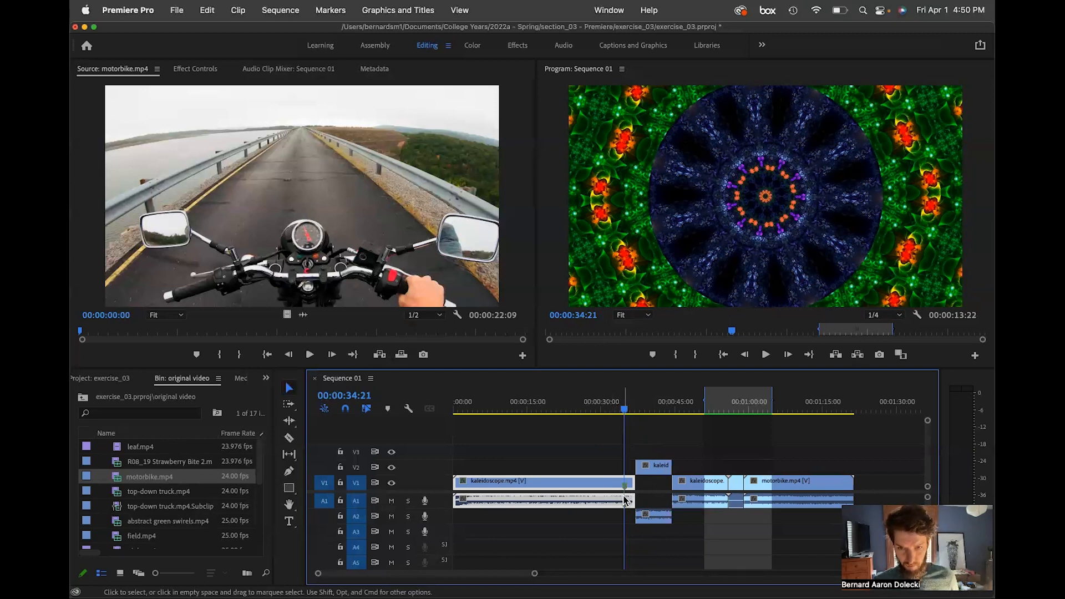
click(625, 515)
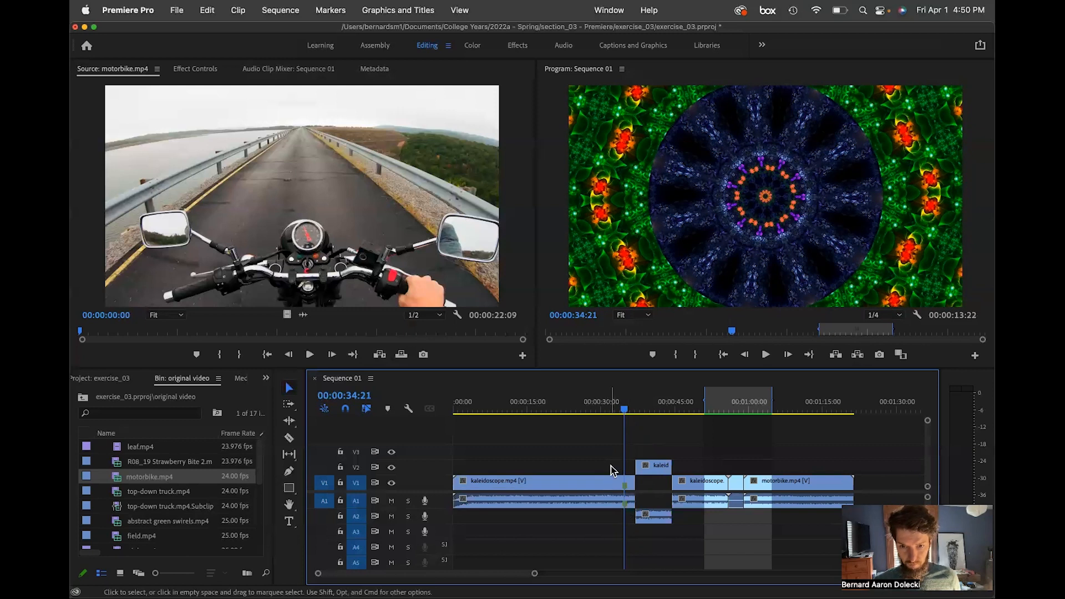
Add a sequence marker at 00:00:34:21 with no clip selected.
click(616, 478)
click(613, 458)
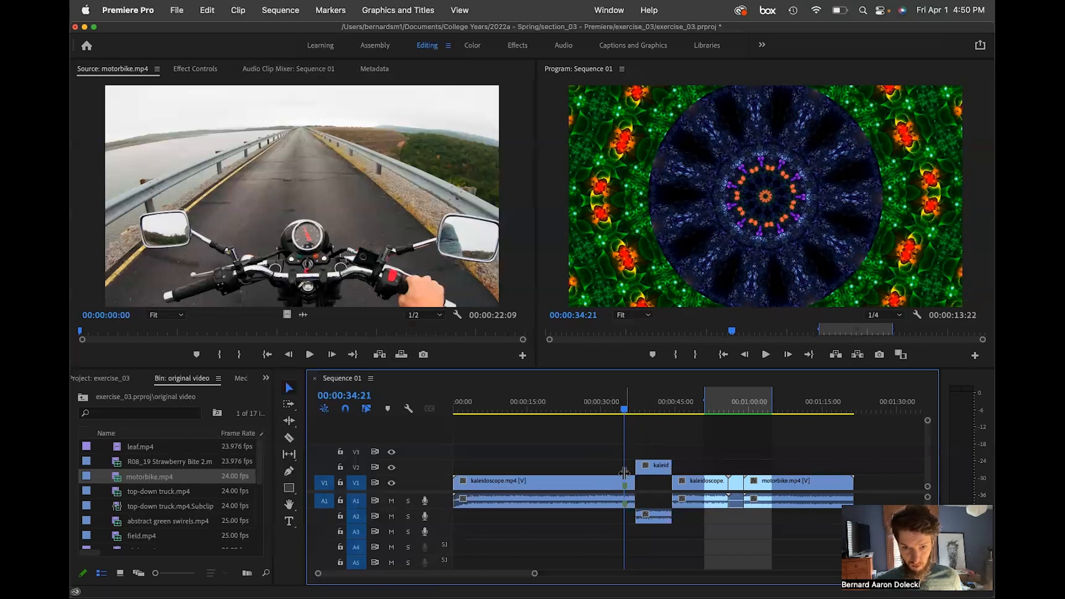
key(m)
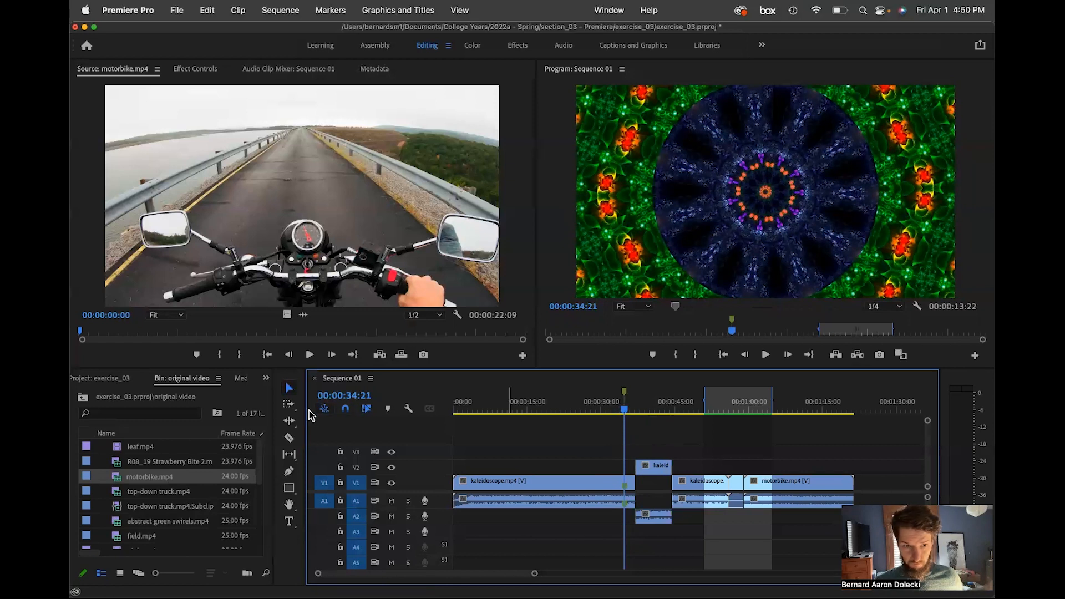
Display the marker list and view the entry for the sequence marker at 00:00:34:21.
click(266, 379)
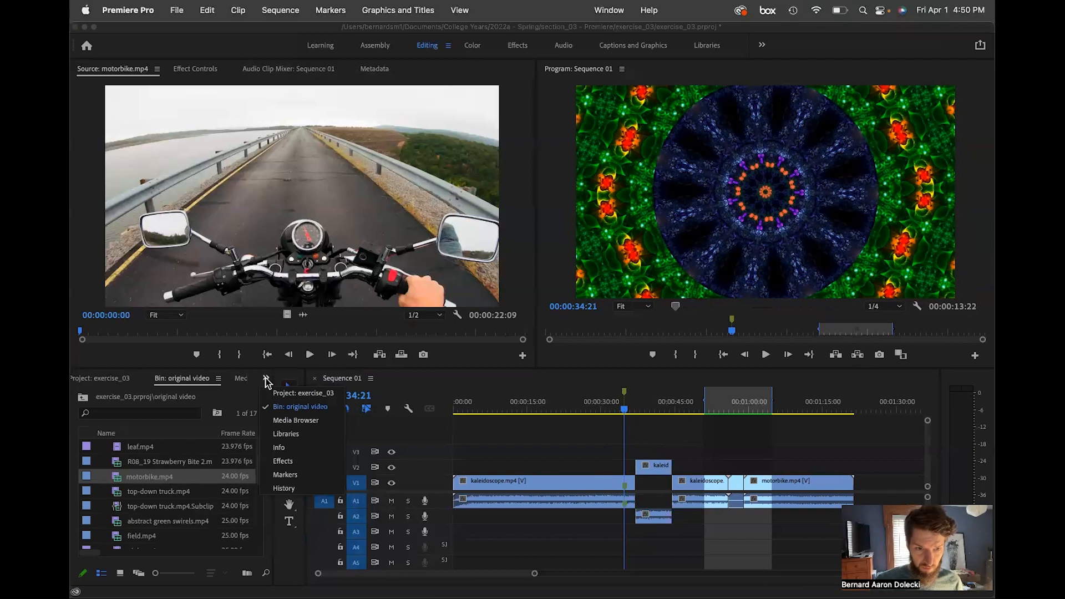
click(277, 472)
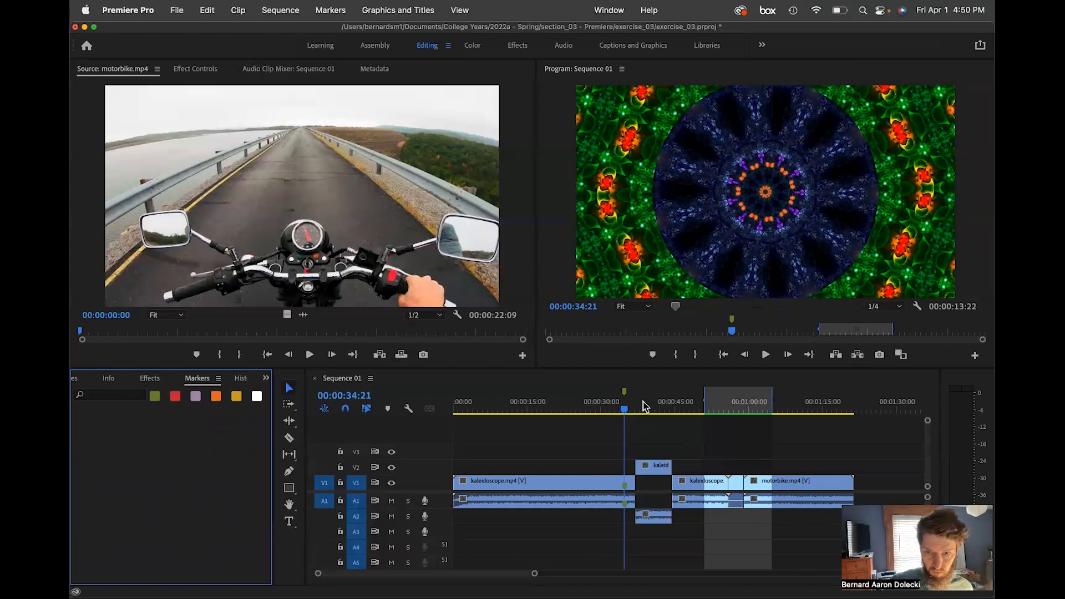
click(626, 392)
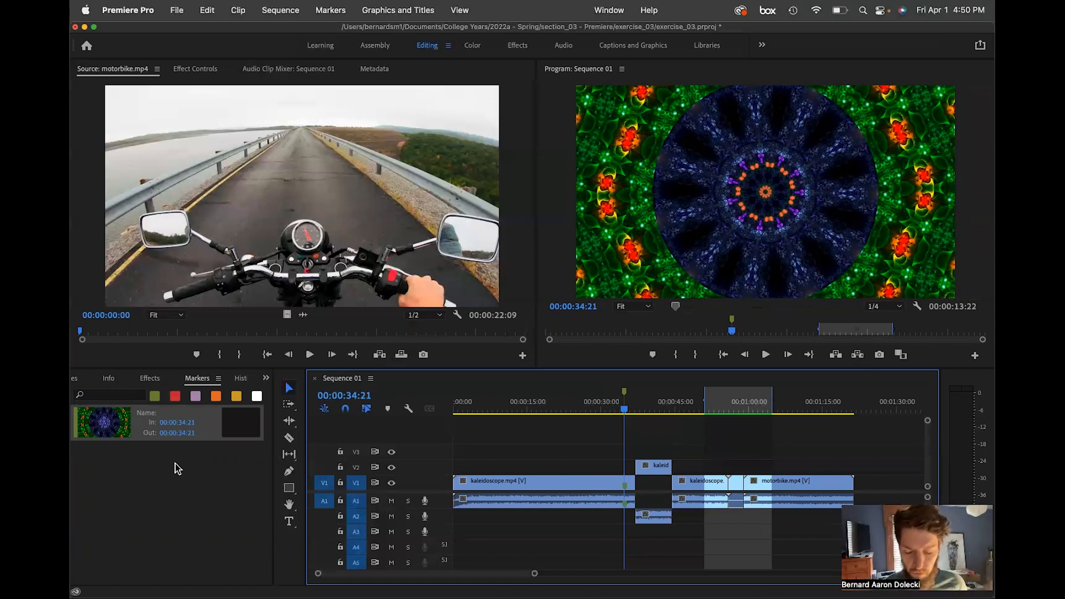
Leave the marker list and return to the clips in the original video bin.
click(113, 379)
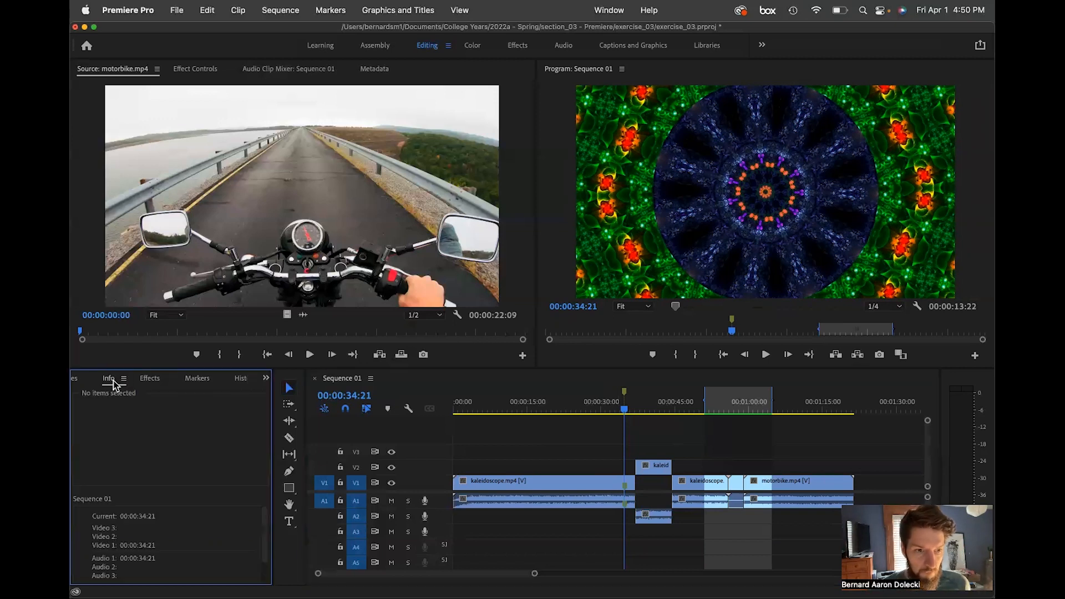
click(76, 381)
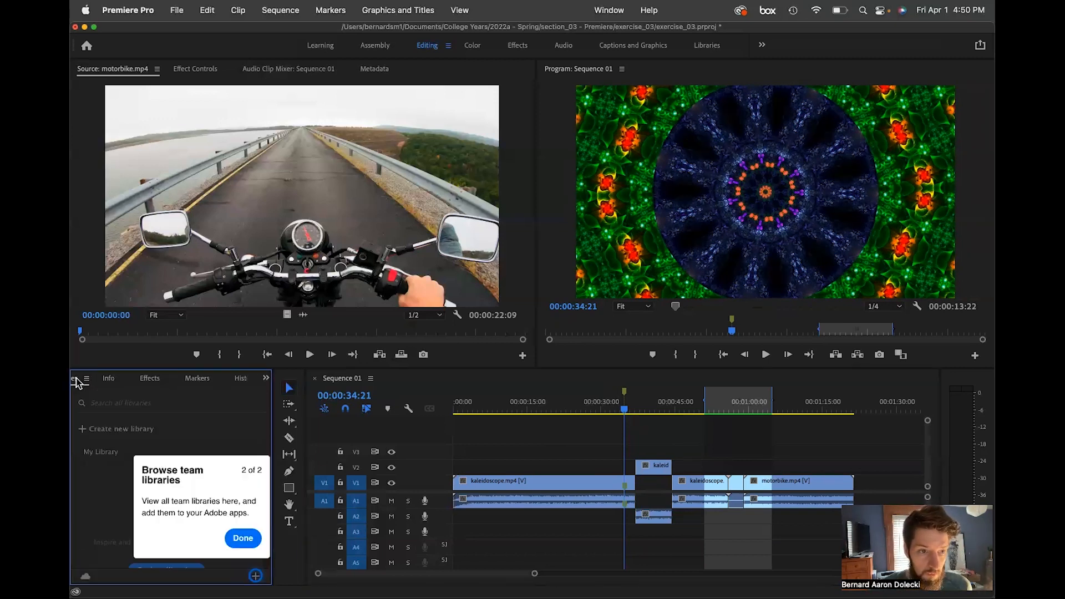
click(266, 378)
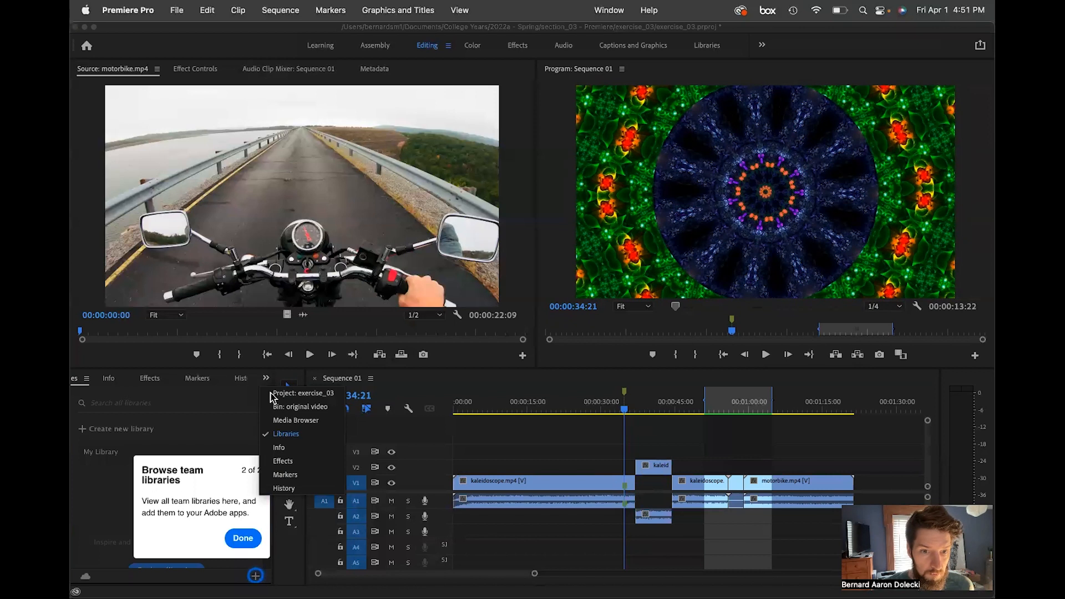
click(274, 394)
click(266, 380)
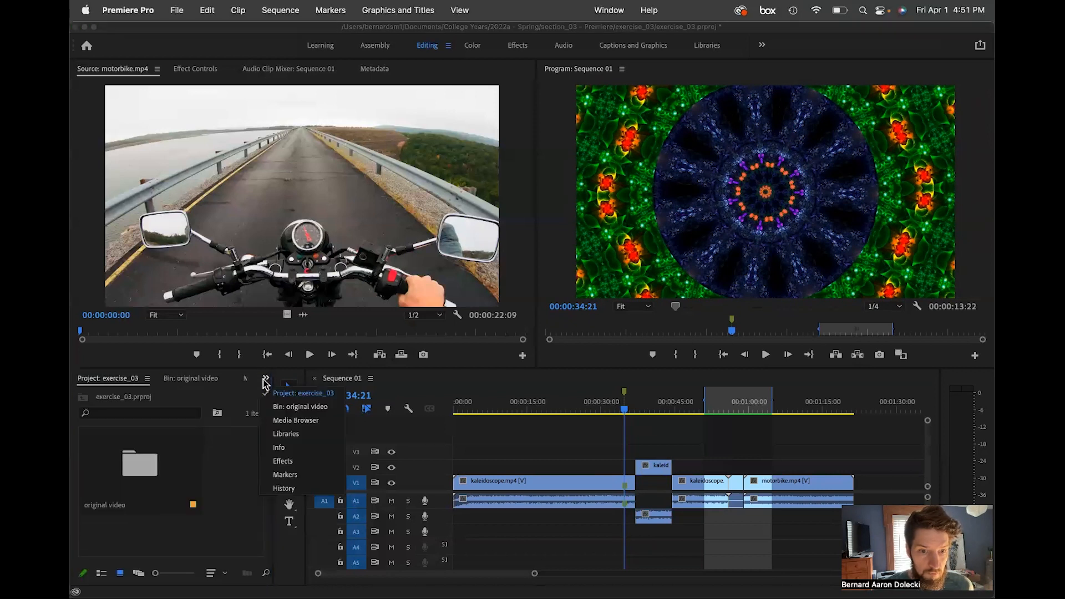
click(299, 407)
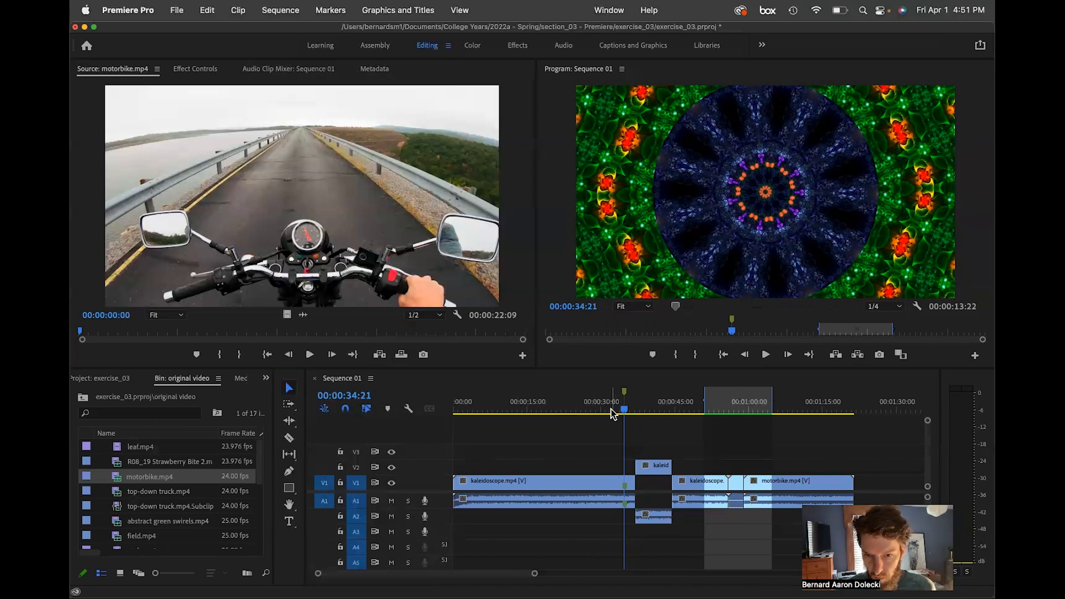
Scrub the playhead back and forth across the sequence marker to preview the surrounding frames.
click(625, 411)
drag(624, 411, 621, 412)
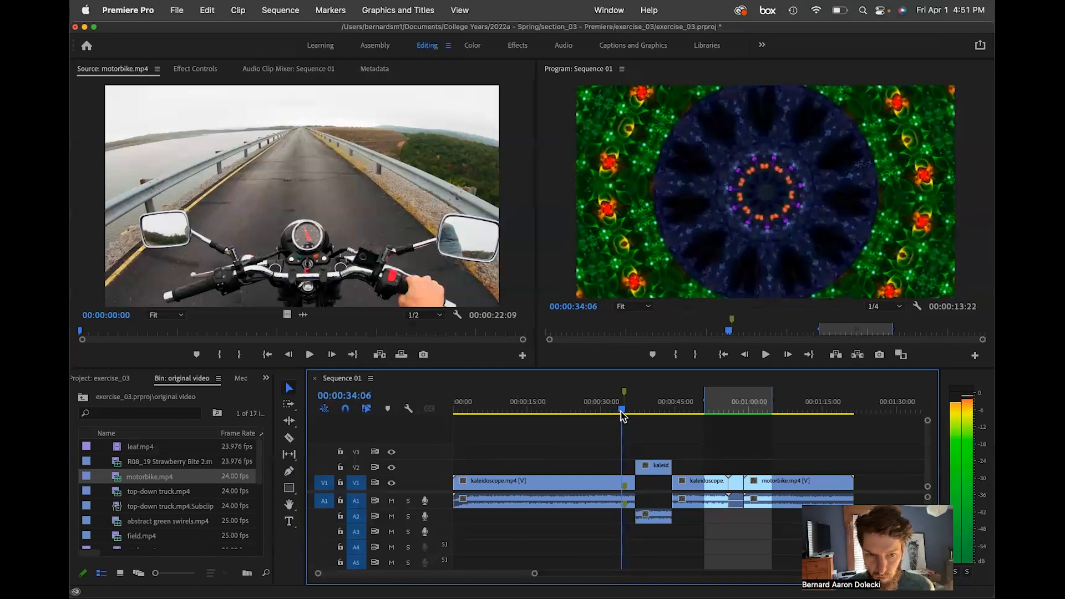
click(366, 408)
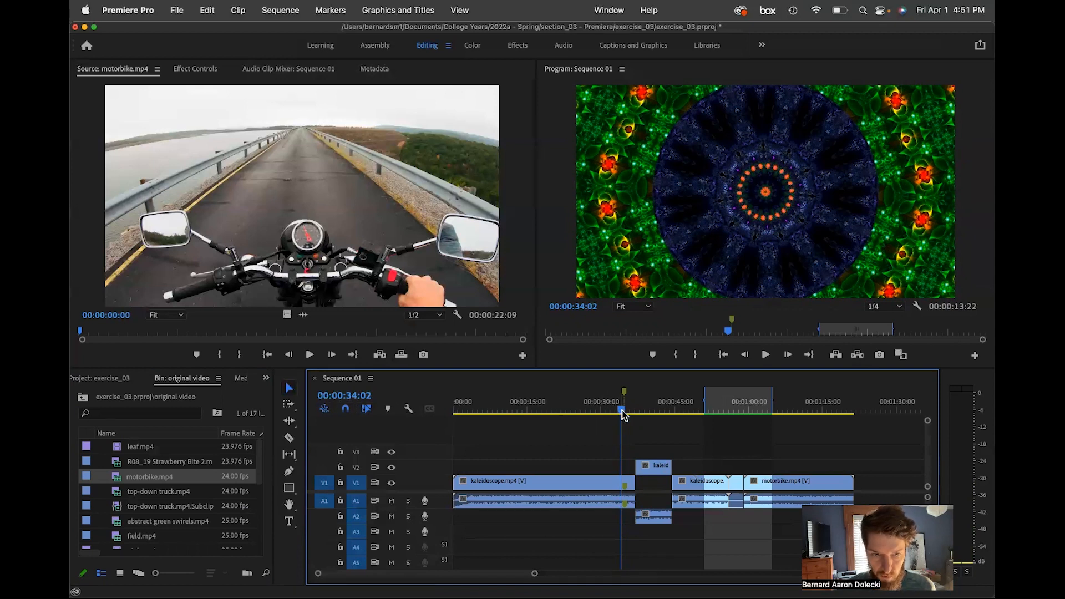
drag(622, 413, 630, 414)
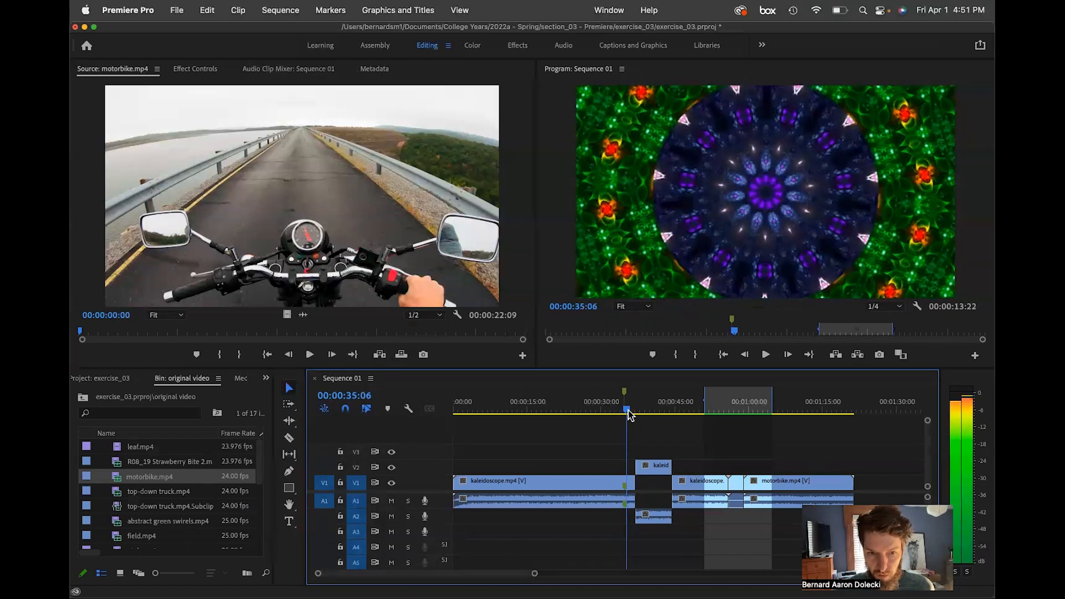
drag(630, 414, 620, 412)
Set the playhead position to exactly 00:00:33:26 by timecode.
click(368, 396)
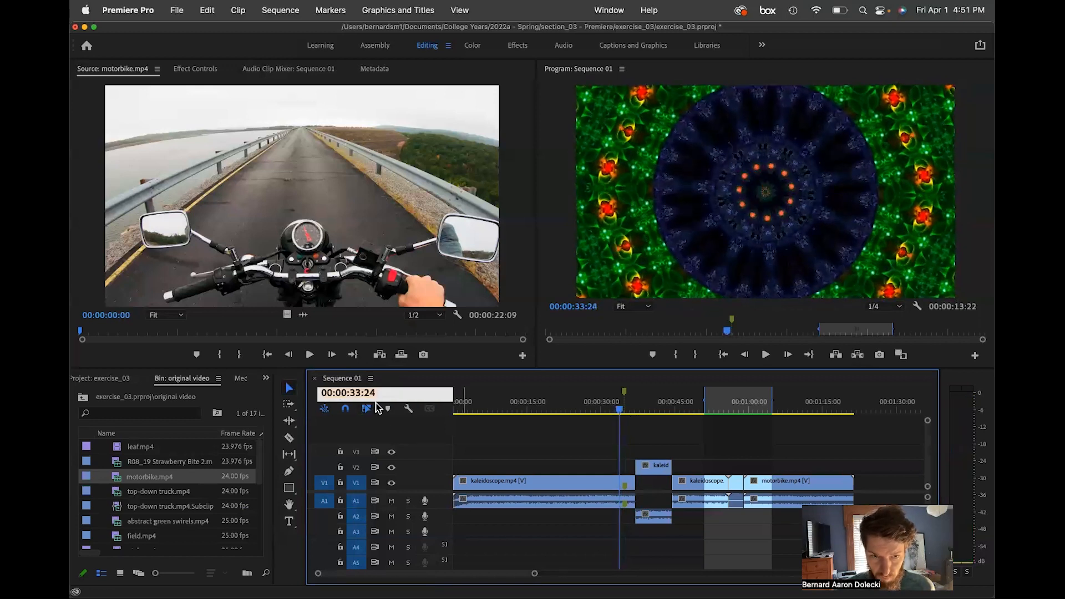
key(BackSpace)
text(6)
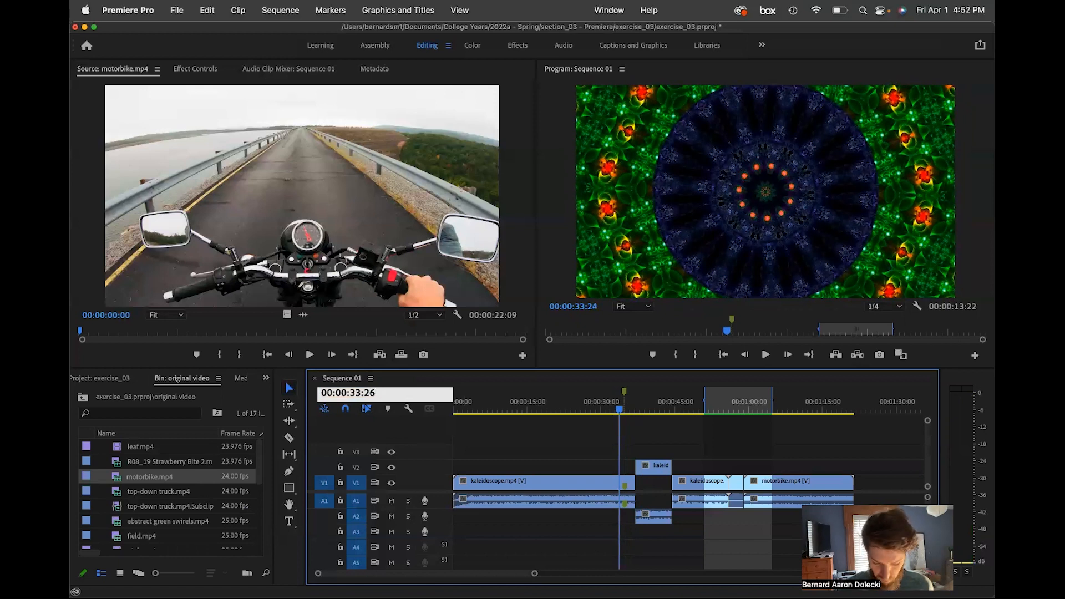
key(Return)
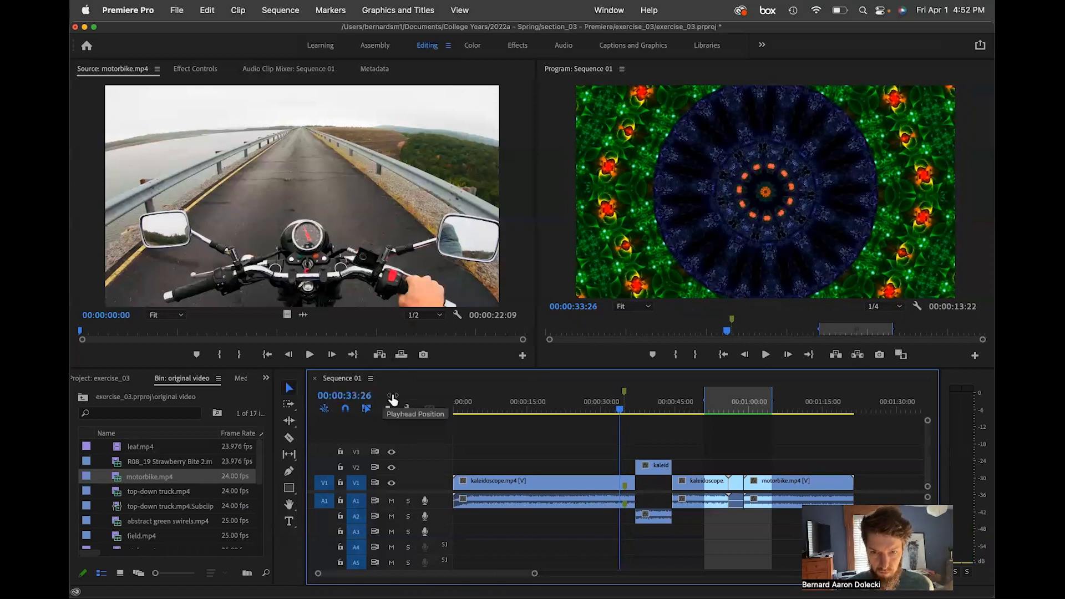
click(356, 395)
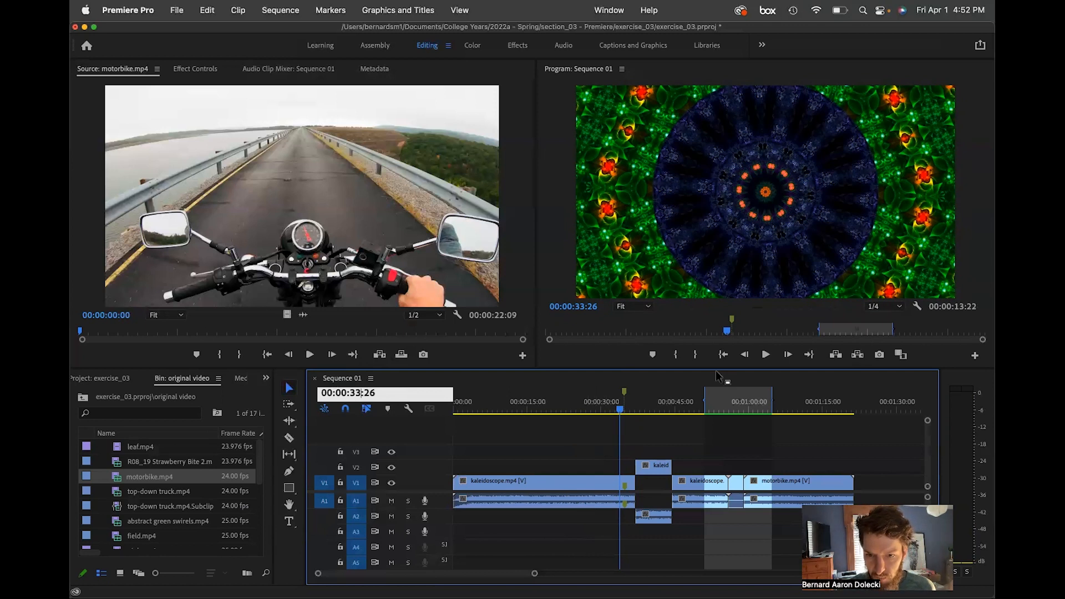
Move the playhead to 00:00:27:16 and shift the short V2 kaleidoscope clip earlier so it starts at the sequence marker.
drag(620, 414, 588, 417)
drag(653, 469, 658, 471)
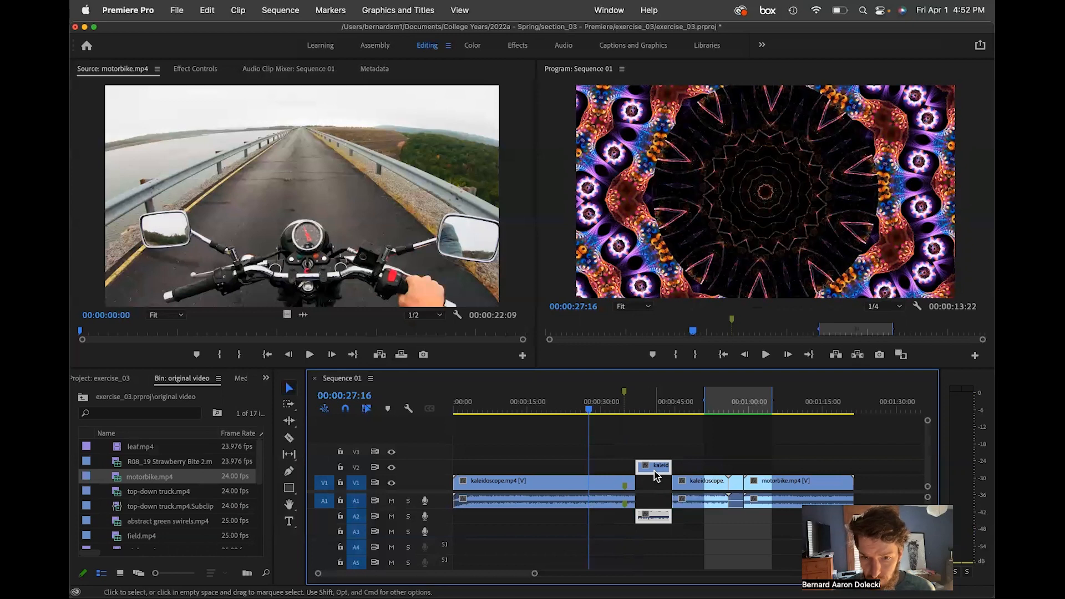
drag(655, 472, 647, 474)
drag(534, 574, 468, 575)
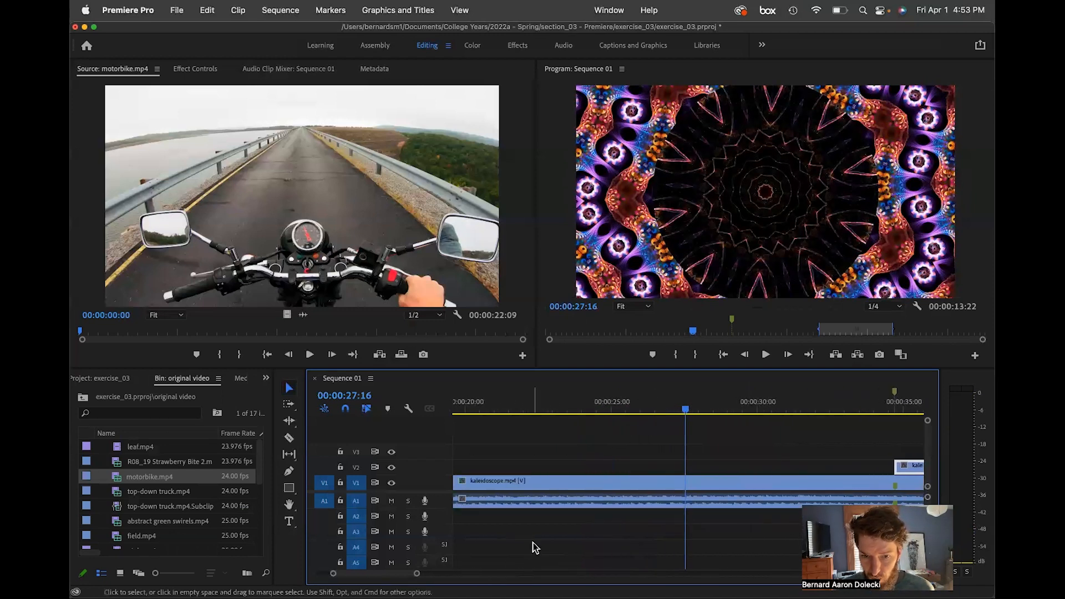
Move the V2 kaleidoscope clip later so it starts exactly where the V1 kaleidoscope clip beneath it ends.
scroll(529, 541, right, 6)
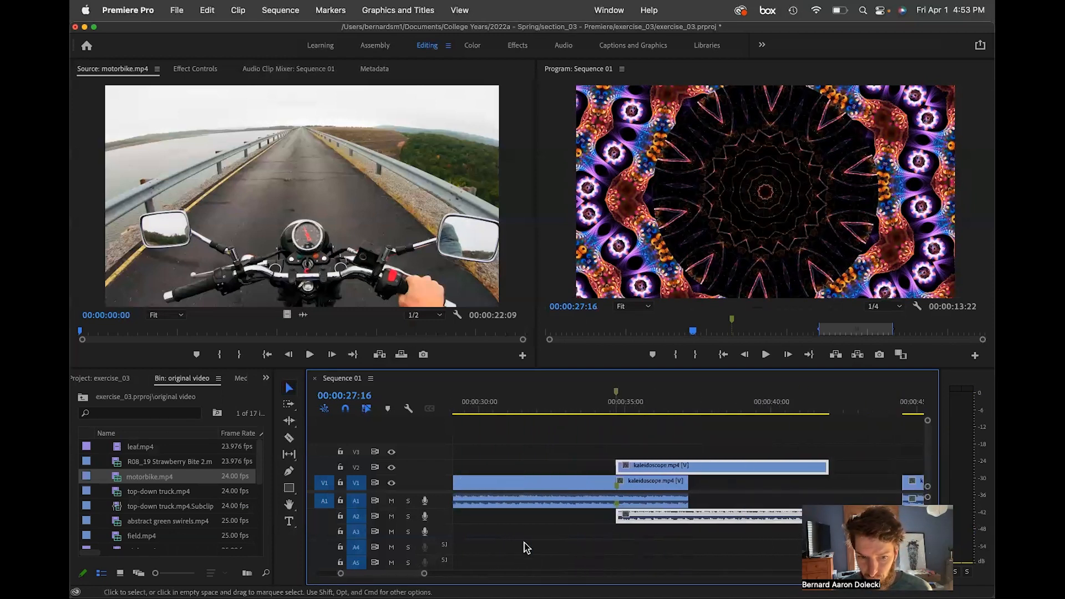
drag(424, 573, 420, 574)
scroll(610, 553, right, 1)
scroll(610, 552, right, 5)
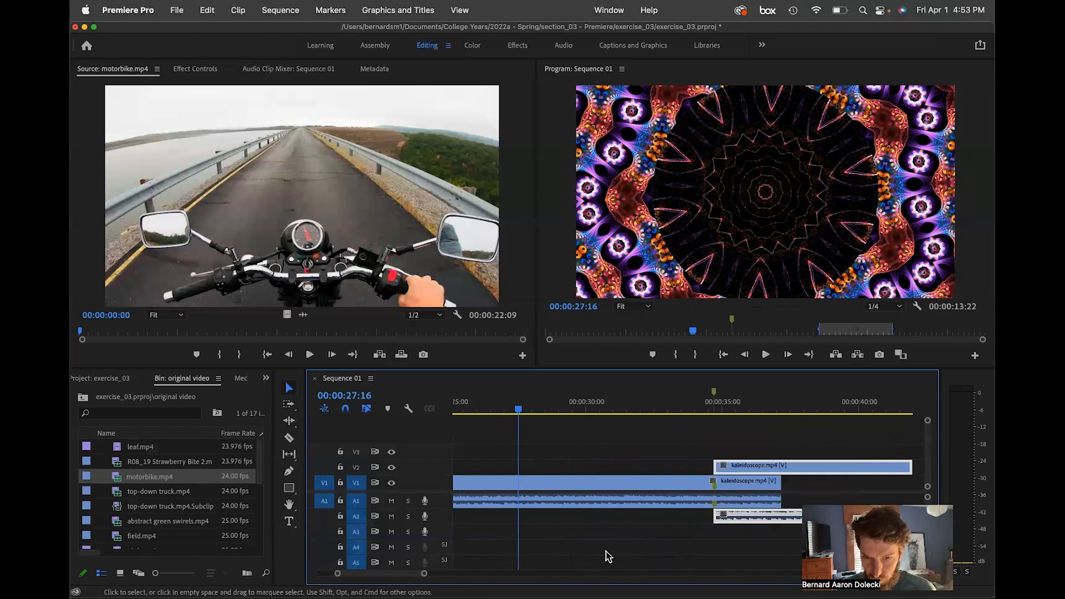
scroll(606, 556, right, 2)
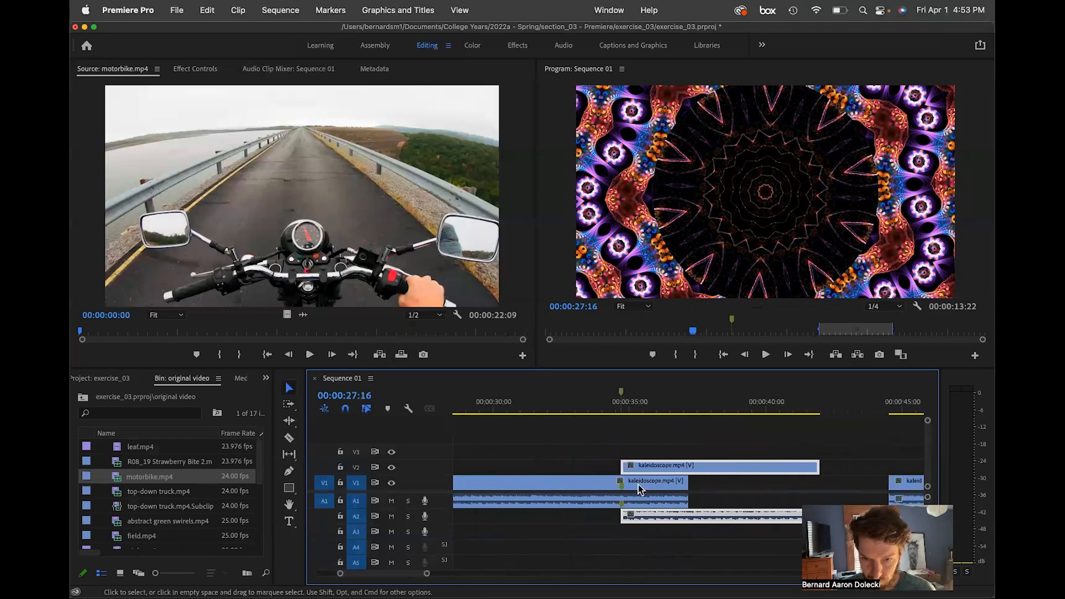
drag(646, 469, 712, 487)
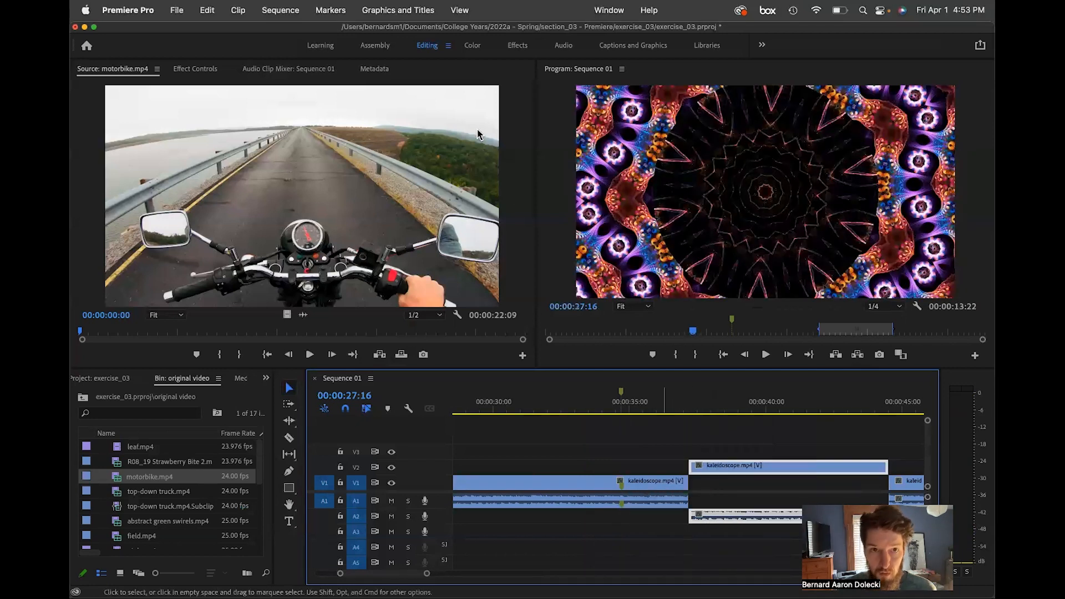
Search the application commands for "snap" and locate the Snap in Timeline option.
click(463, 9)
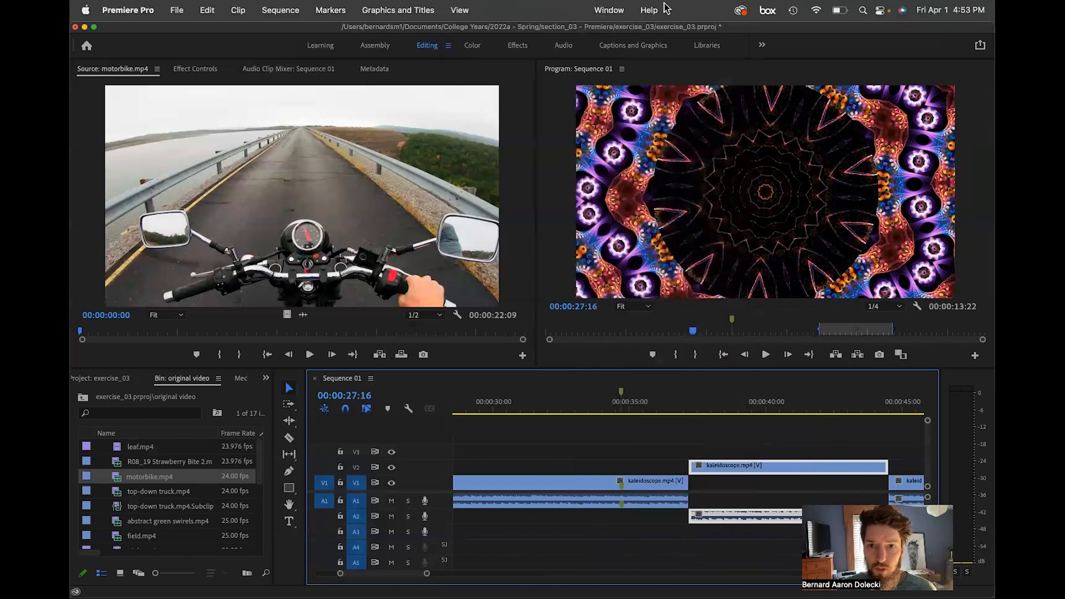
mouse_move(629, 10)
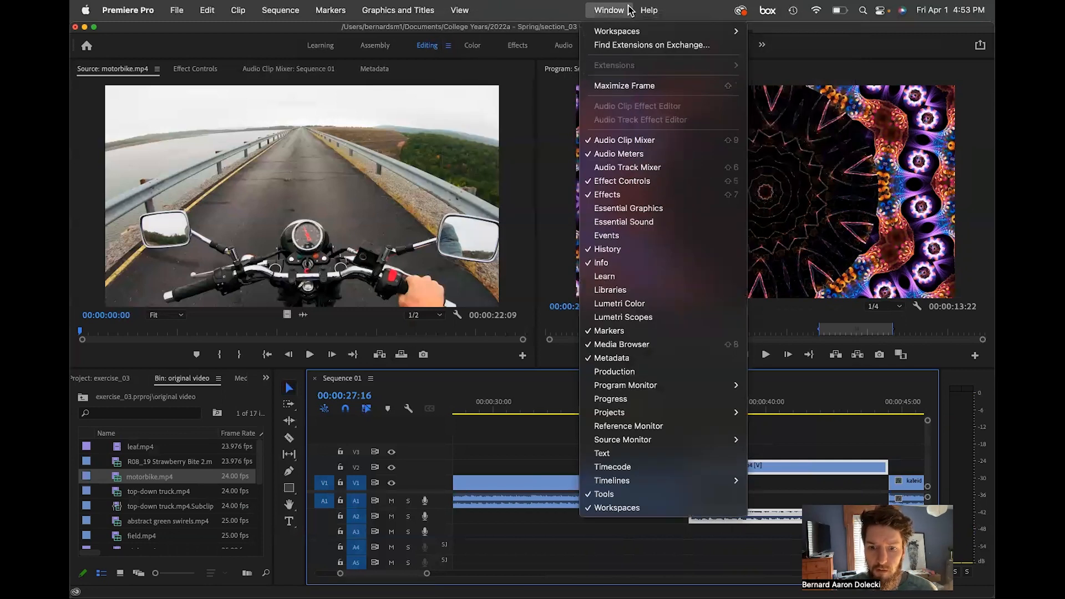
mouse_move(343, 11)
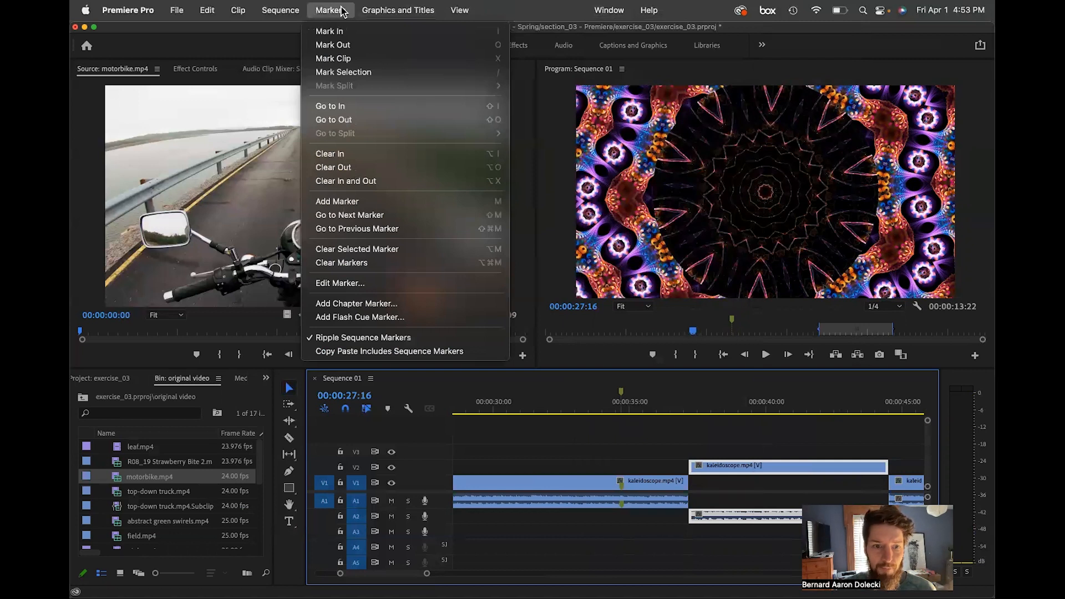
click(342, 11)
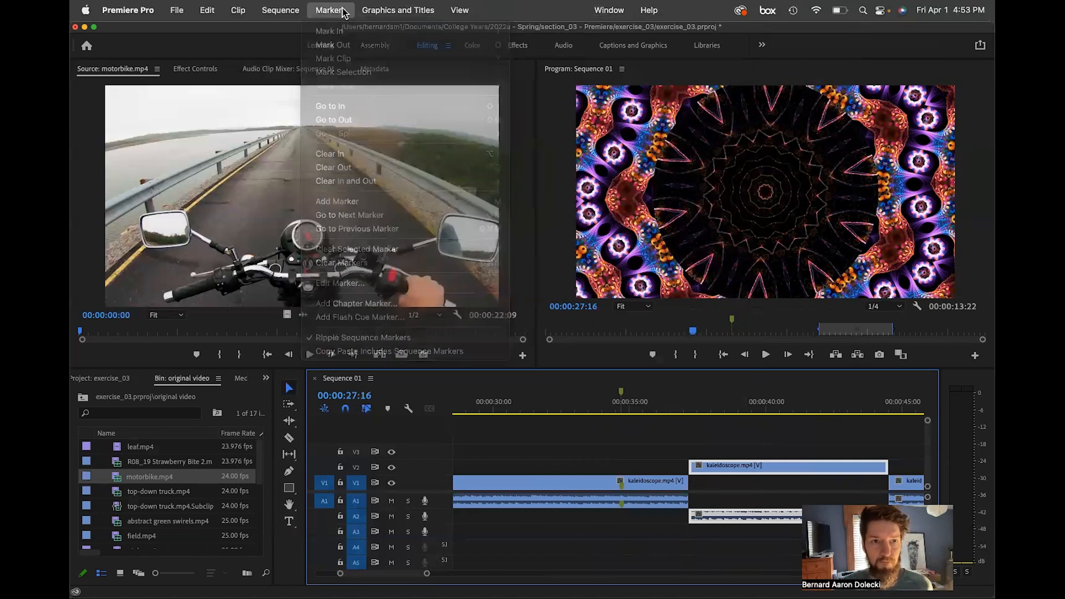
click(642, 11)
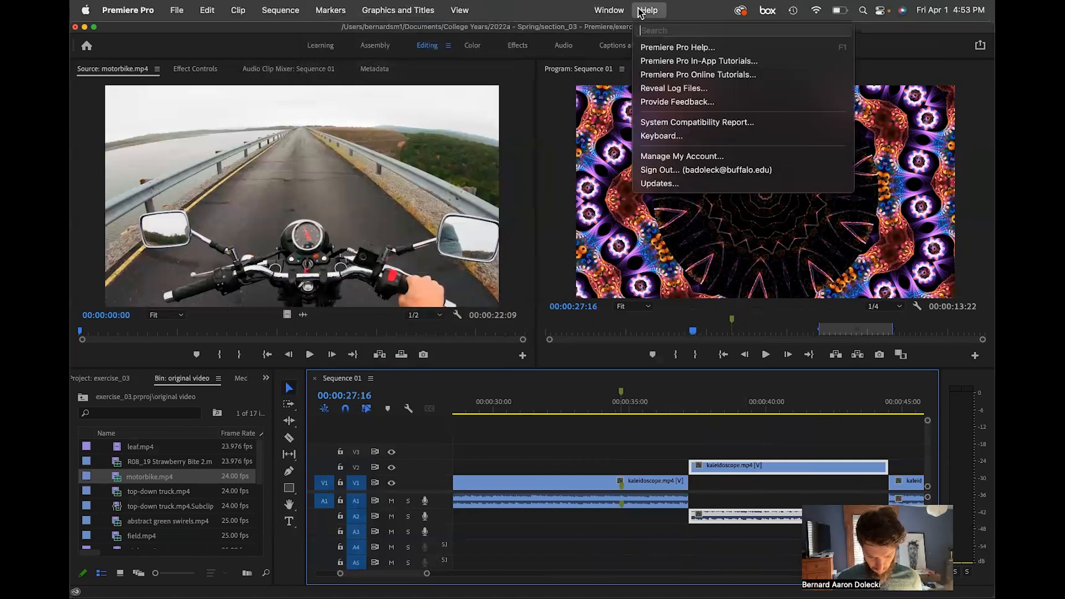
text(snap)
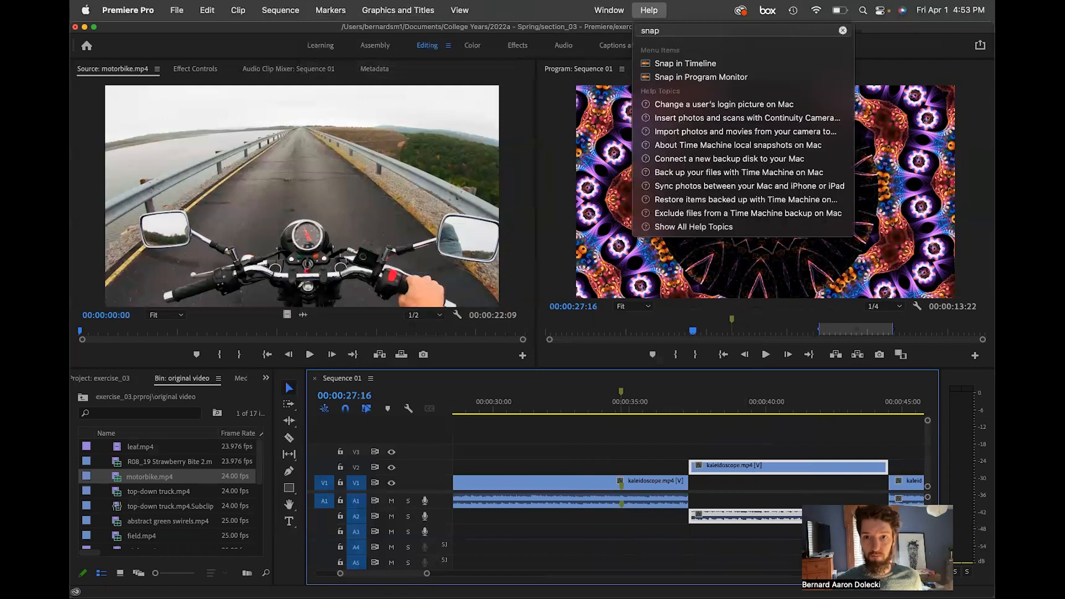
mouse_move(714, 65)
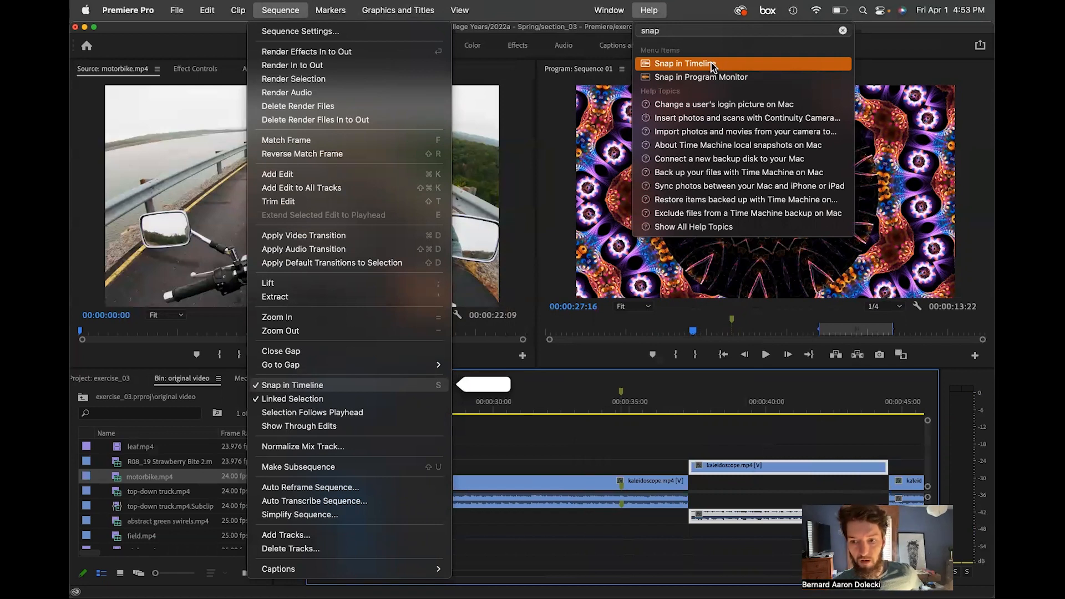
click(648, 12)
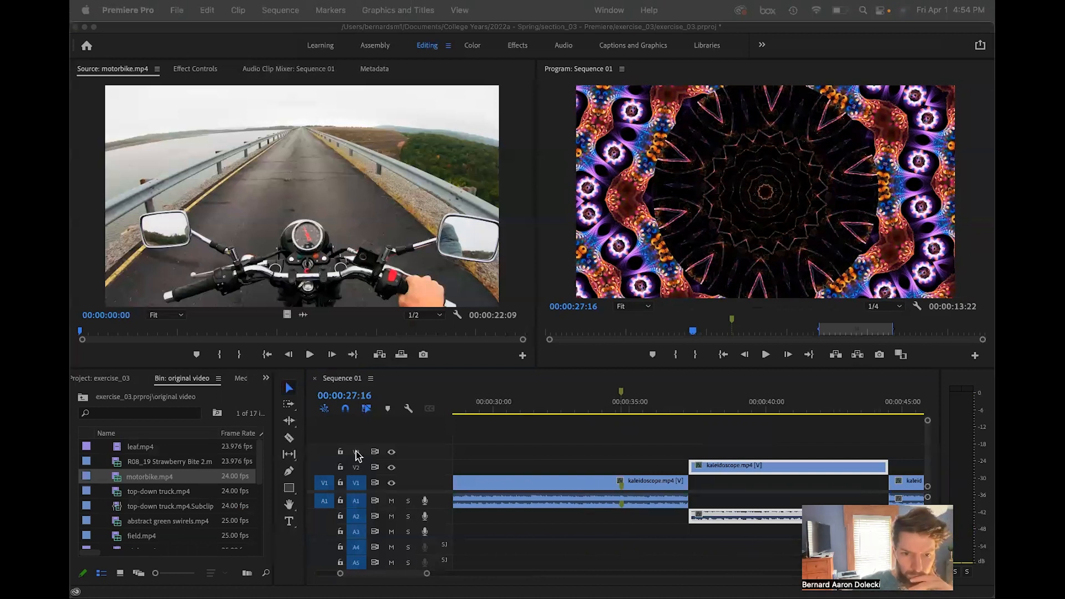
With the Rate Stretch tool, speed up the V2 kaleidoscope clip to about 152%, and stretch it back out to the next V1 clip's start.
click(291, 407)
click(290, 406)
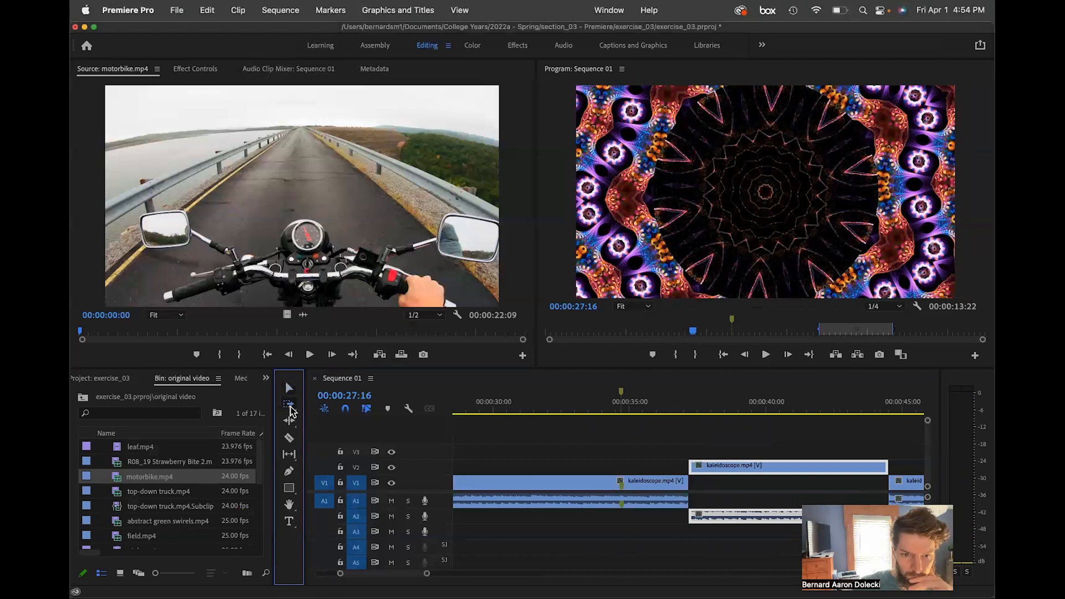
click(289, 423)
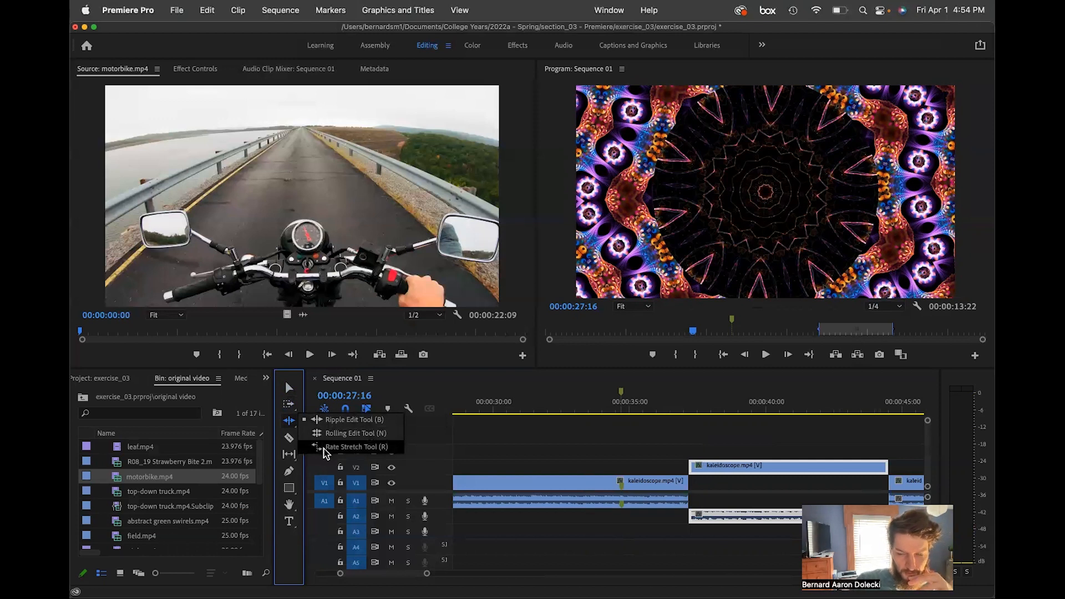
click(324, 447)
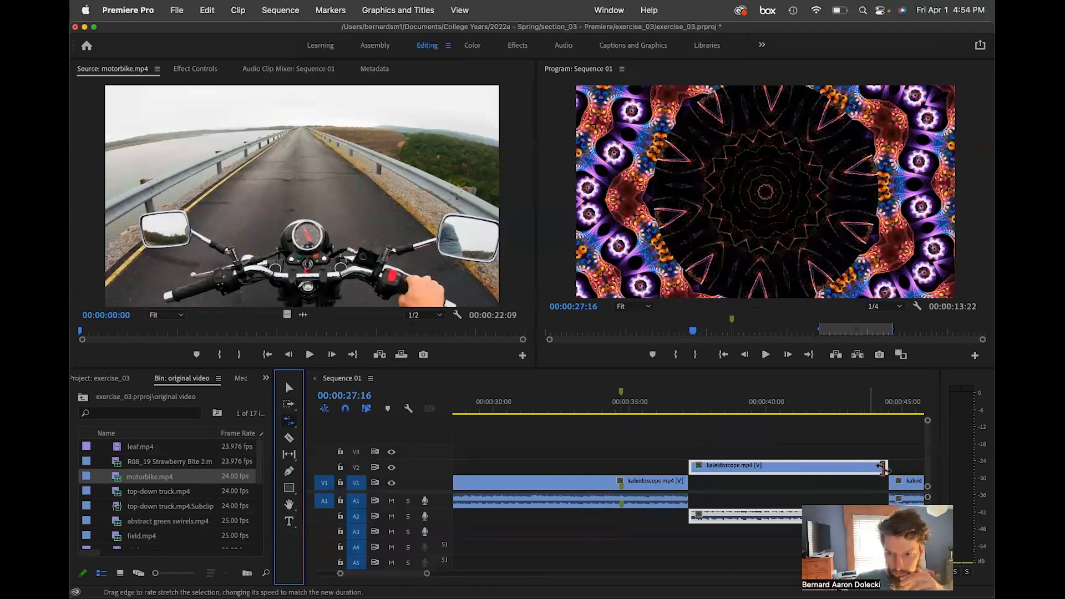
drag(886, 468, 820, 469)
scroll(804, 489, right, 5)
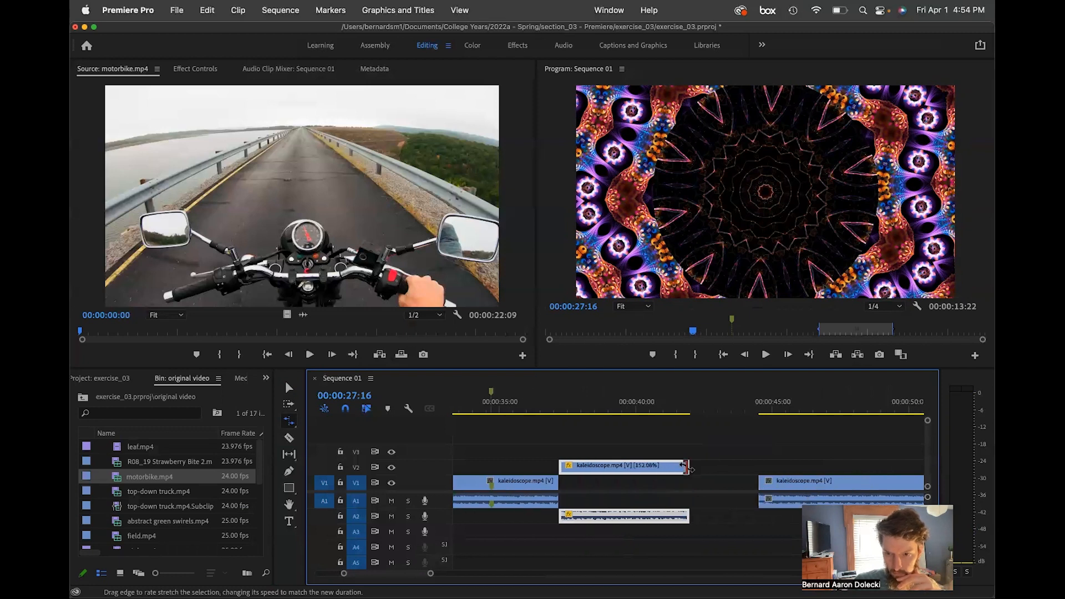
drag(688, 468, 757, 468)
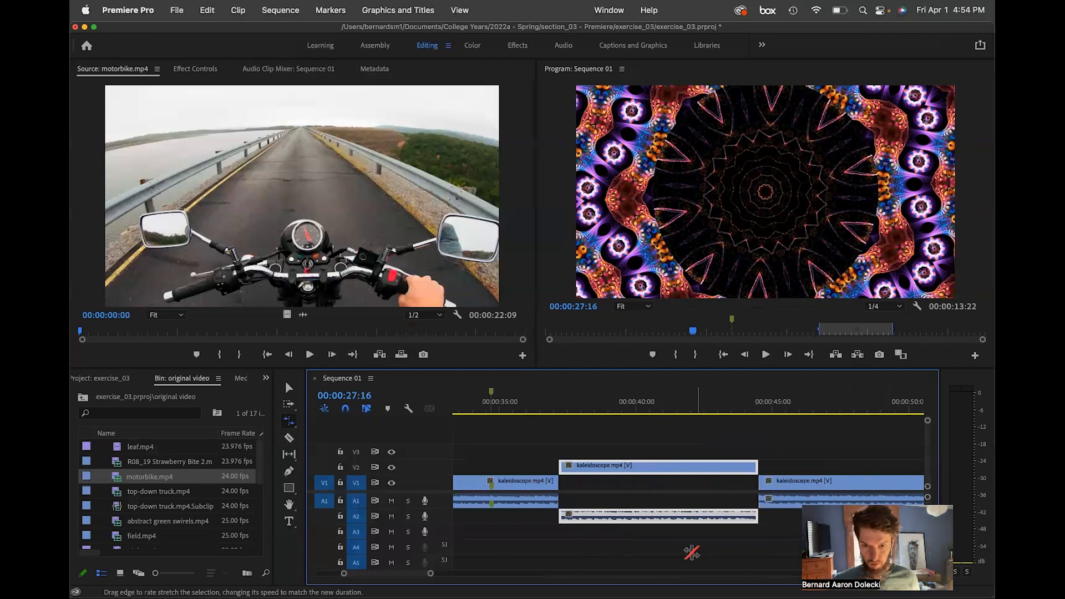
Rate-stretch the motorbike clip at the end of the sequence so it ends at about 00:01:08.
scroll(688, 544, right, 3)
scroll(688, 545, right, 1)
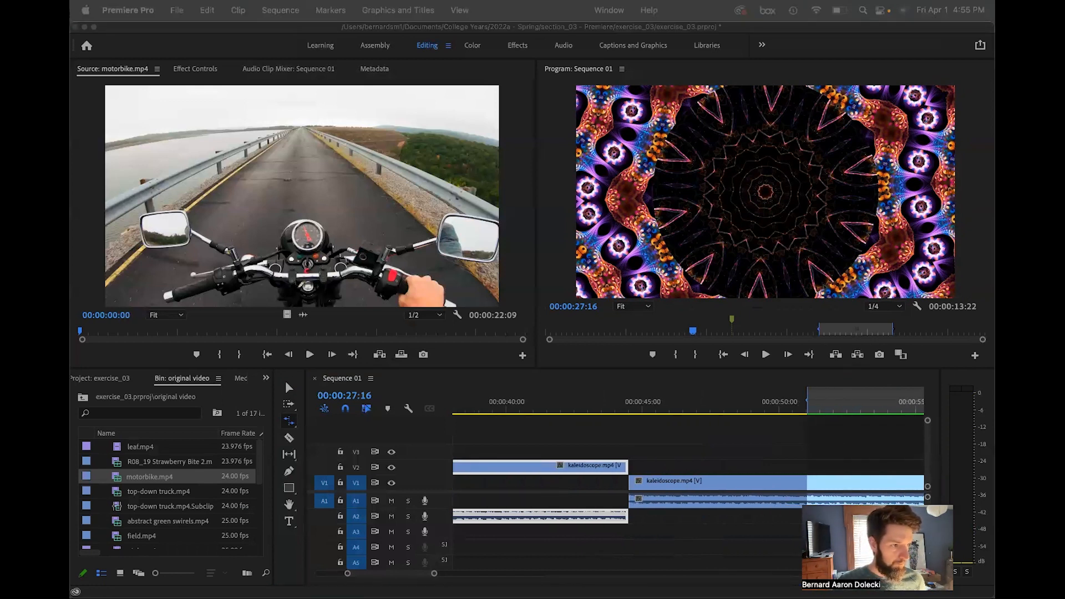
scroll(776, 525, right, 1)
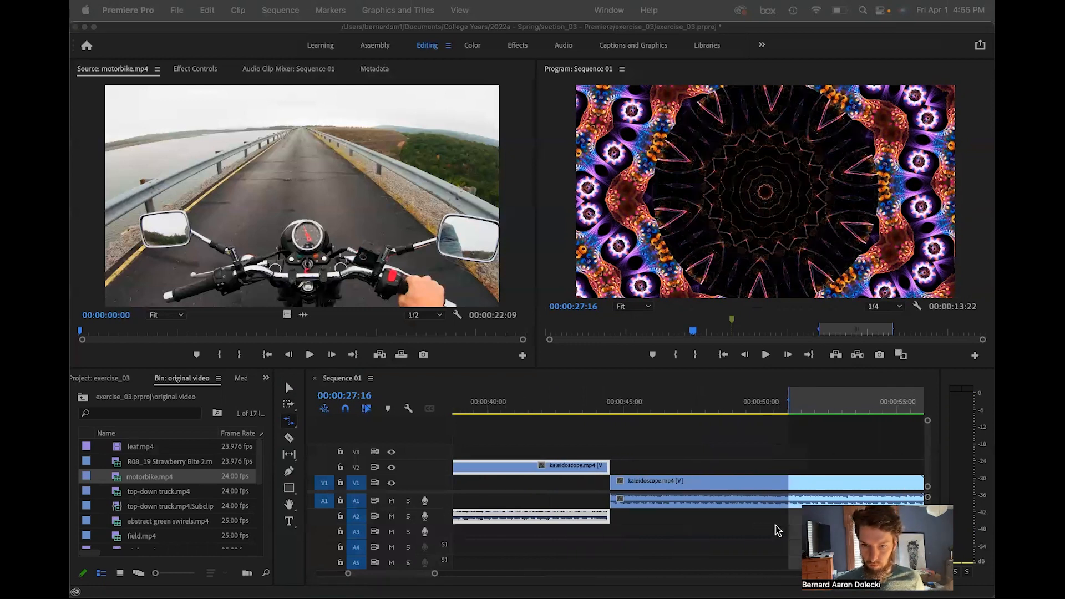
scroll(776, 525, right, 10)
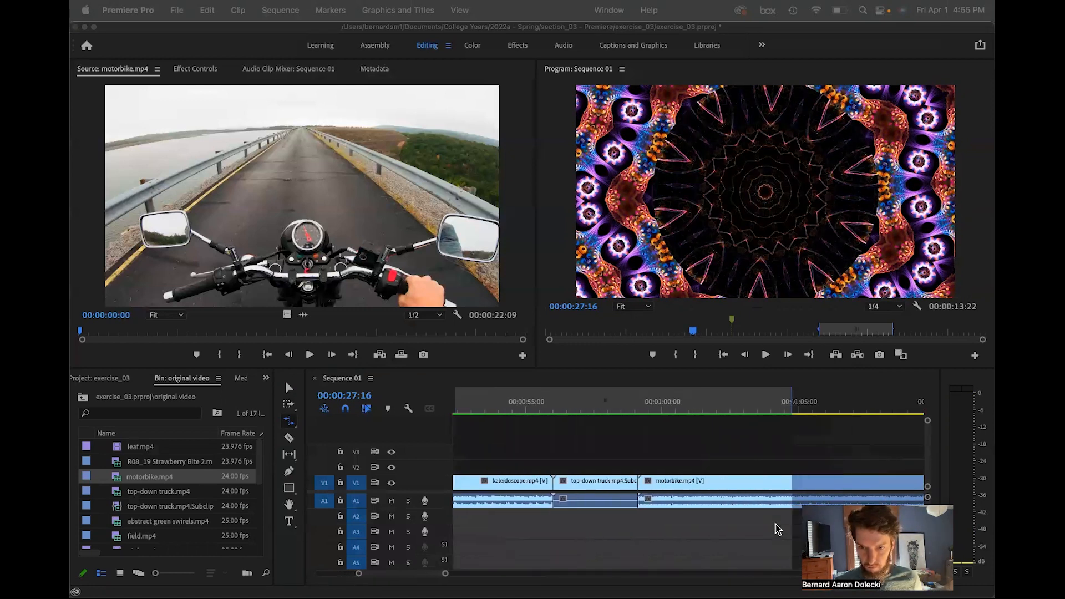
scroll(776, 524, left, 4)
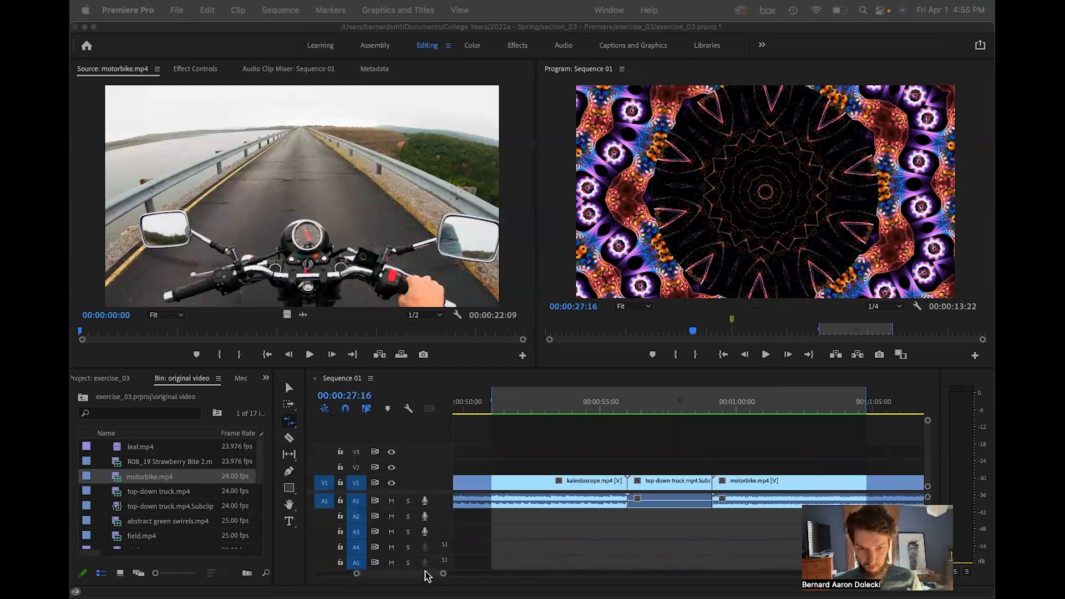
click(444, 575)
drag(443, 574, 508, 581)
scroll(644, 510, right, 20)
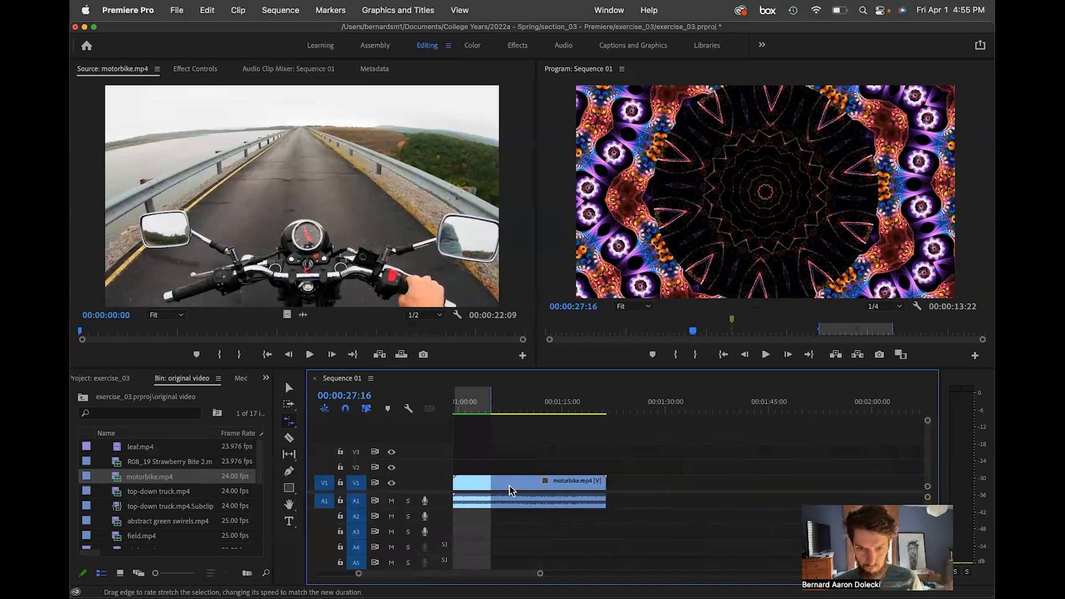
scroll(508, 491, left, 3)
scroll(507, 491, left, 3)
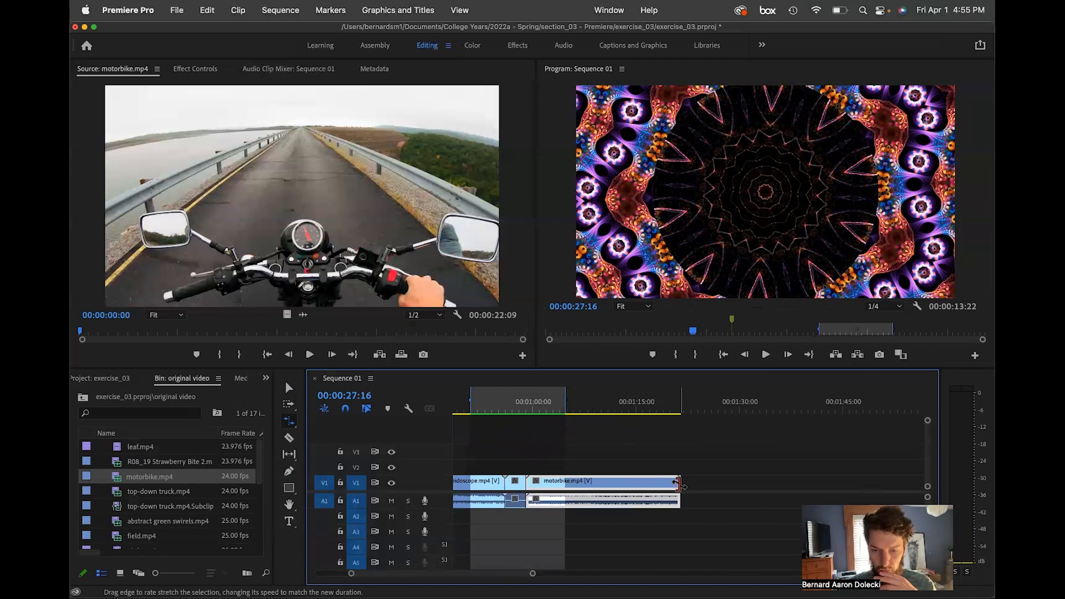
drag(678, 484, 590, 484)
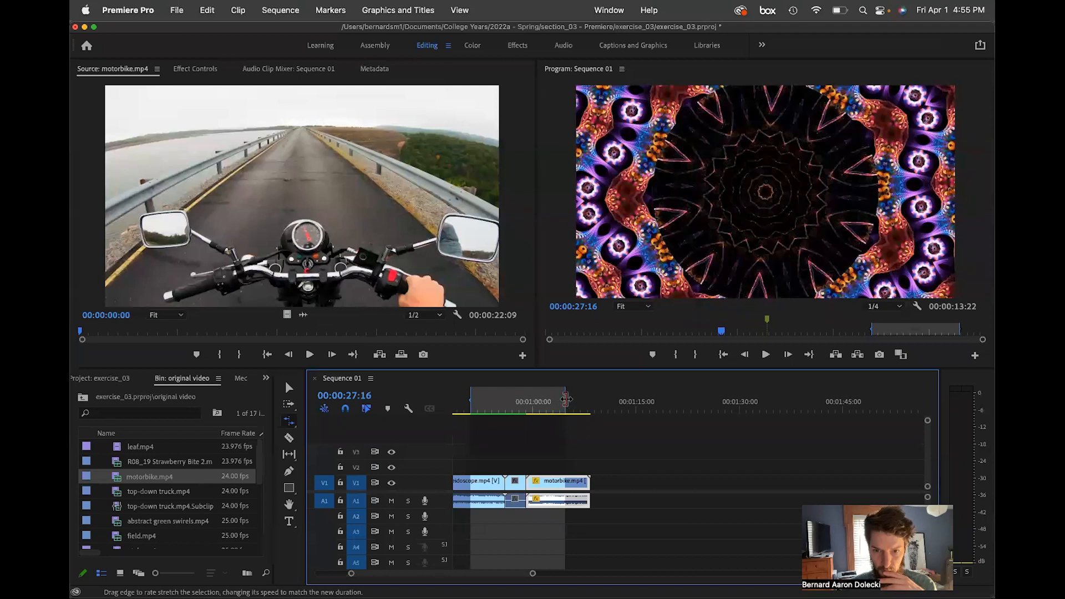
Extend the sequence's Out point to the end of the motorbike clip and render the In to Out range.
drag(566, 398, 592, 401)
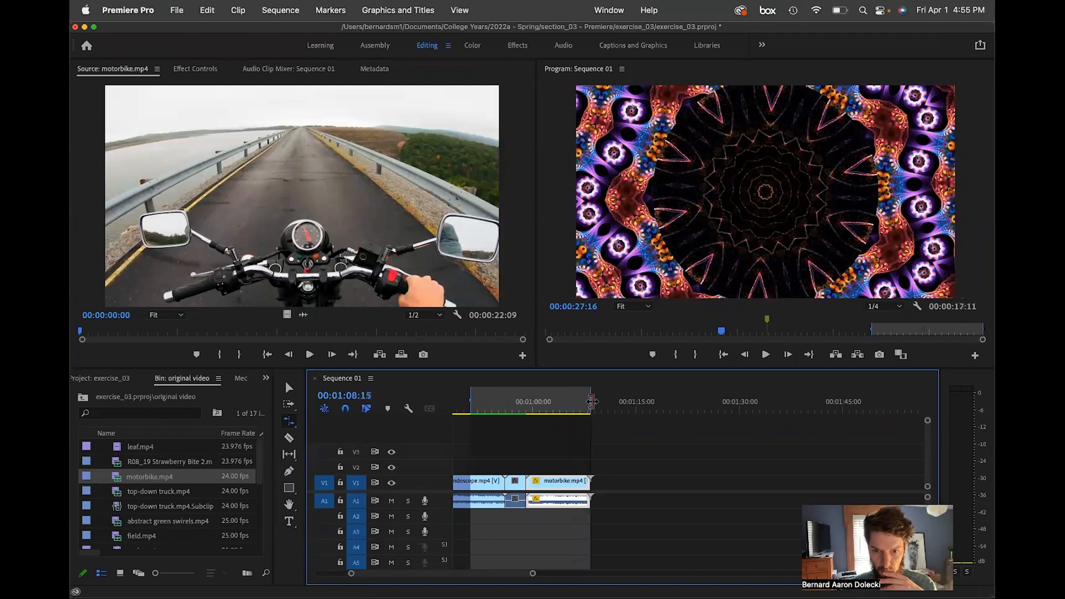
click(300, 11)
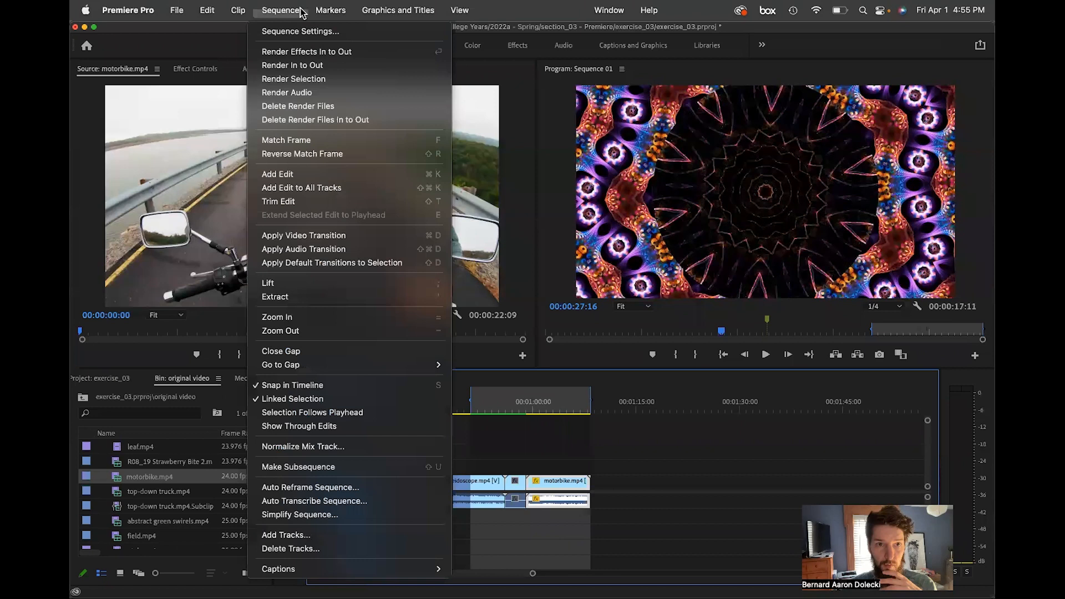
click(303, 65)
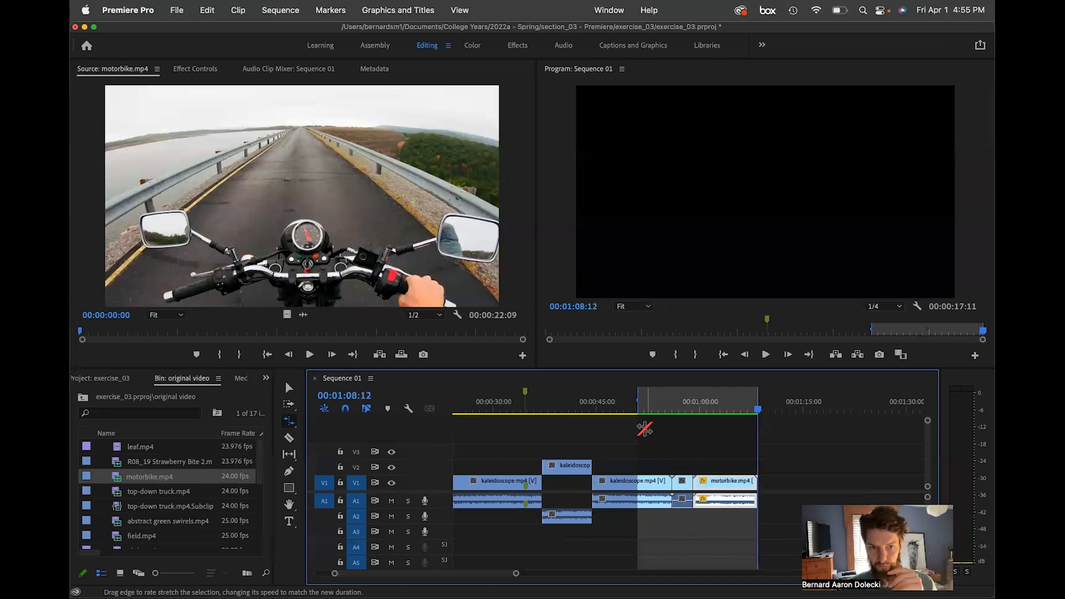
Play the original motorbike clip and its rate-stretched version in the sequence to compare their speeds.
click(309, 355)
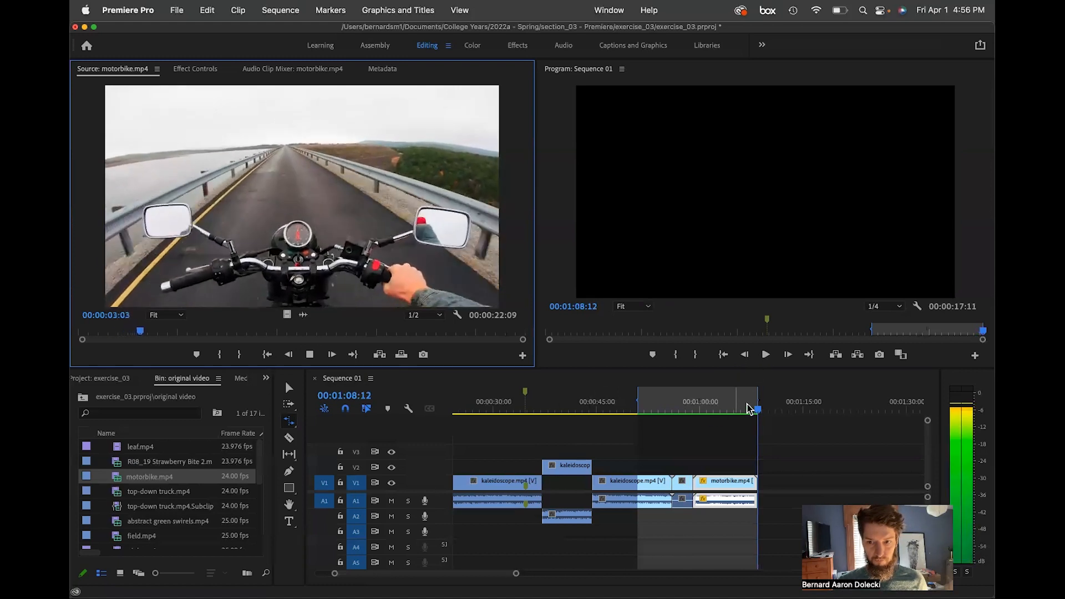
drag(758, 410, 700, 420)
click(763, 353)
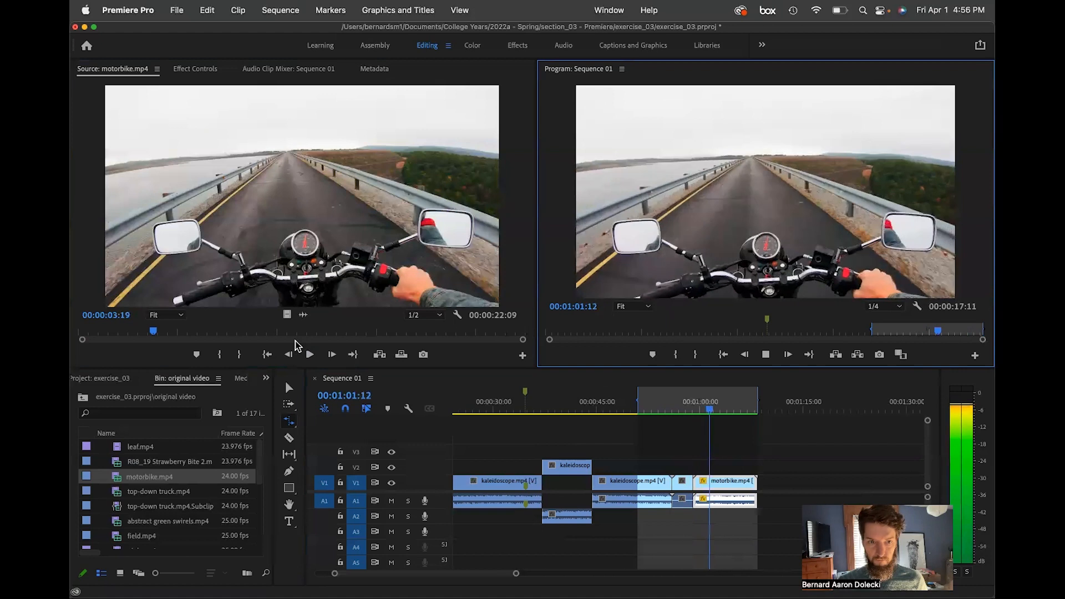
click(766, 354)
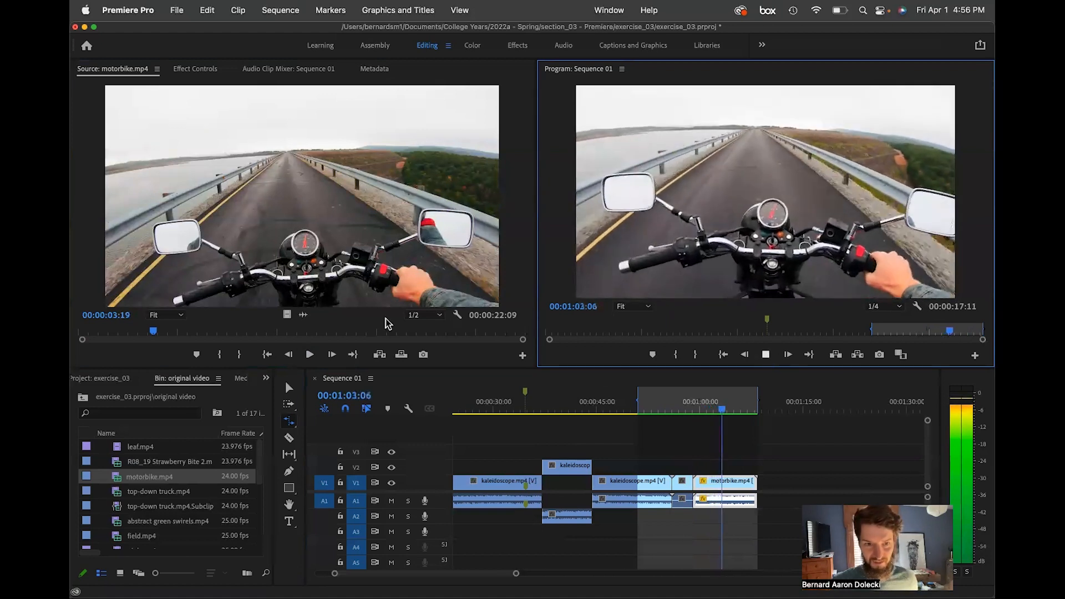
click(313, 355)
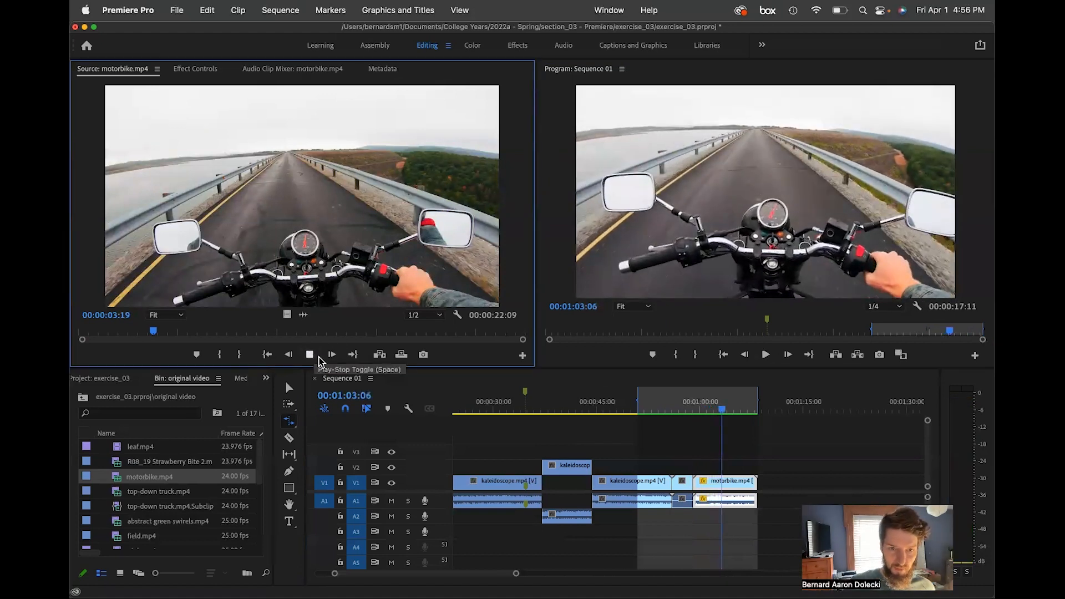
click(311, 355)
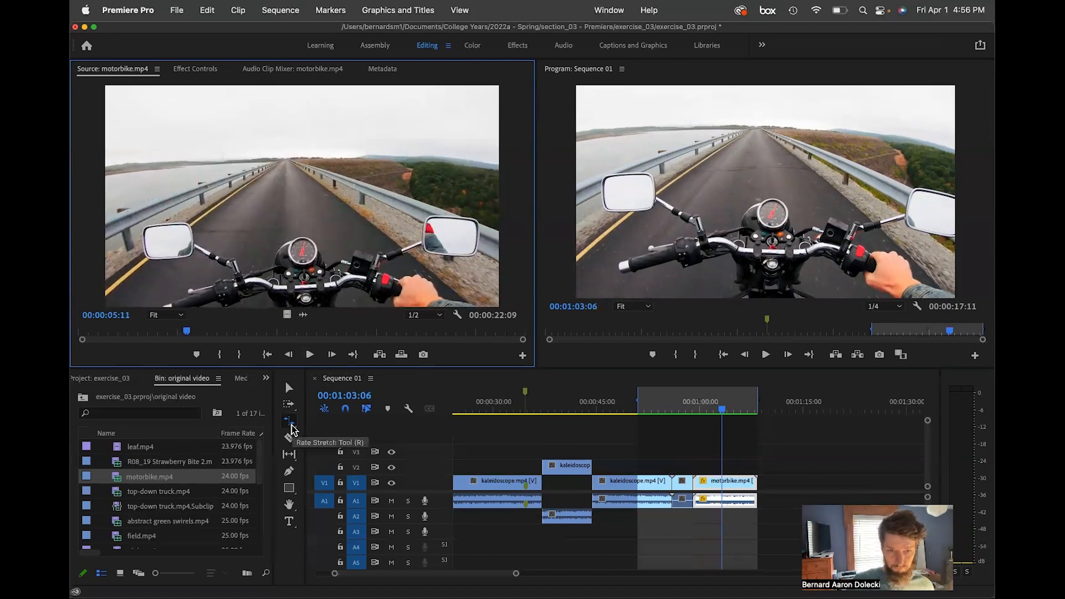
Examine the speed and duration settings of the rate-stretched motorbike clip in the sequence, and close them without changes.
drag(291, 429, 340, 454)
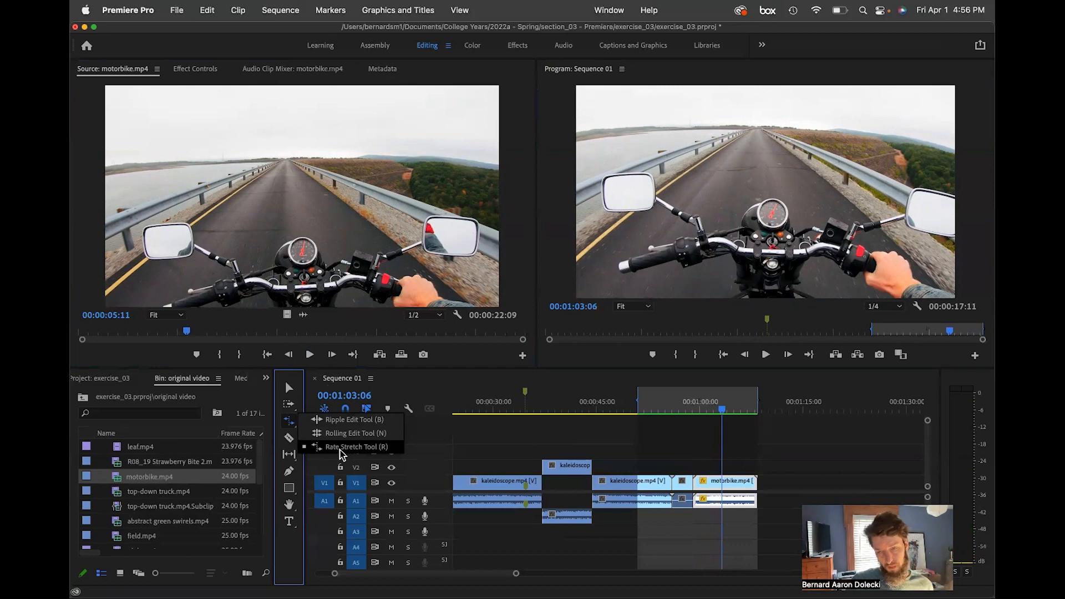
click(289, 422)
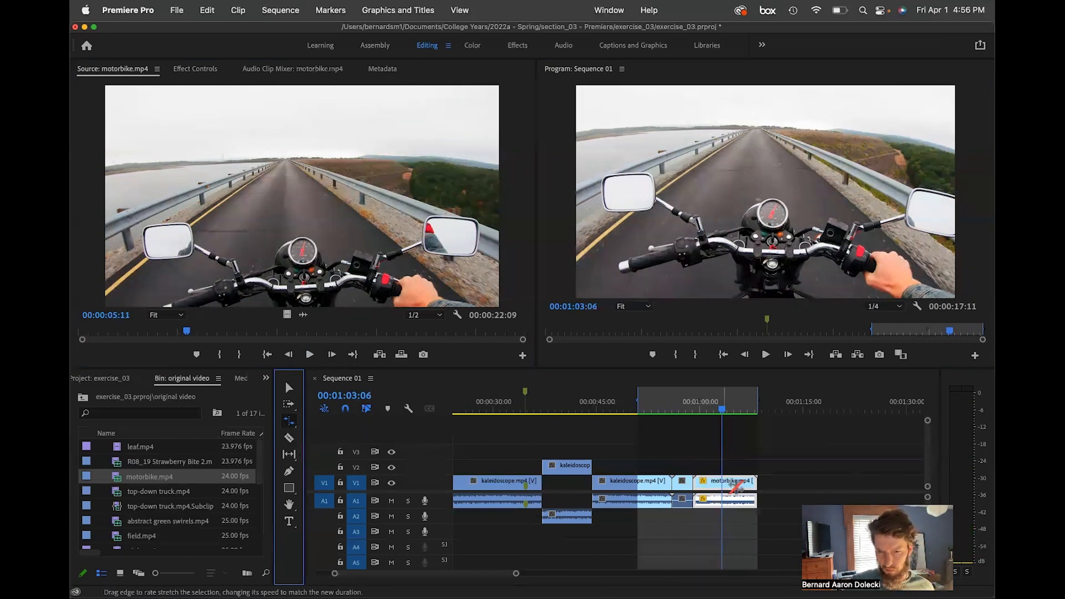
right_click(741, 487)
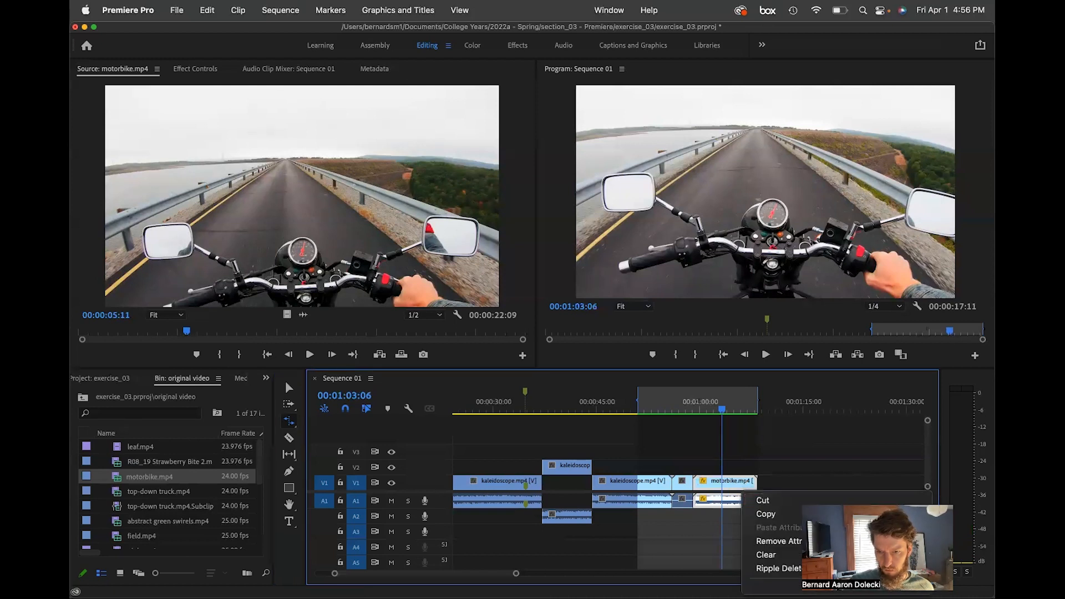
mouse_move(777, 585)
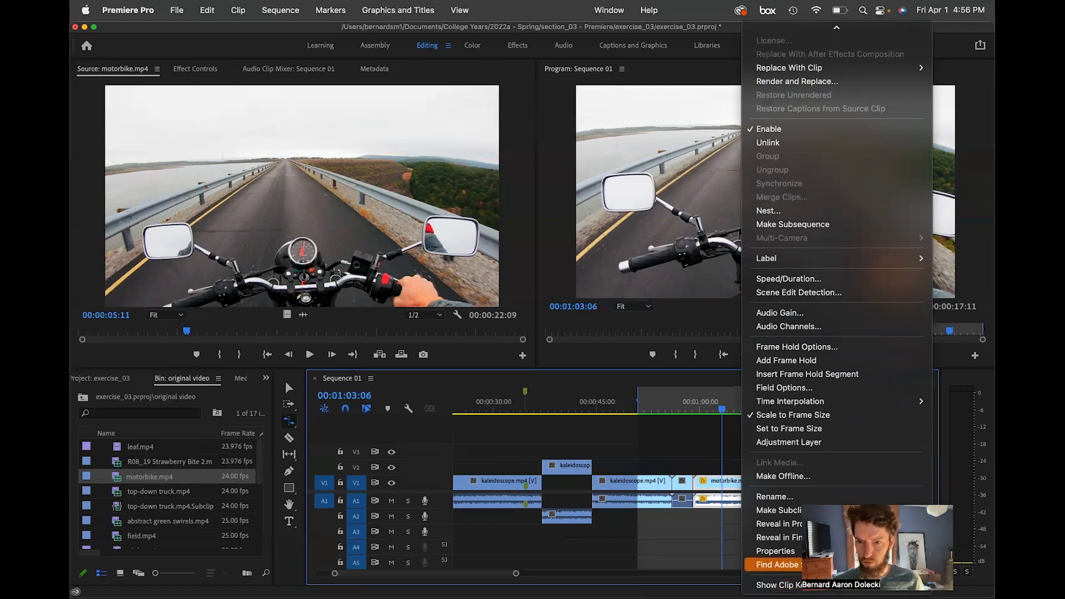
click(806, 279)
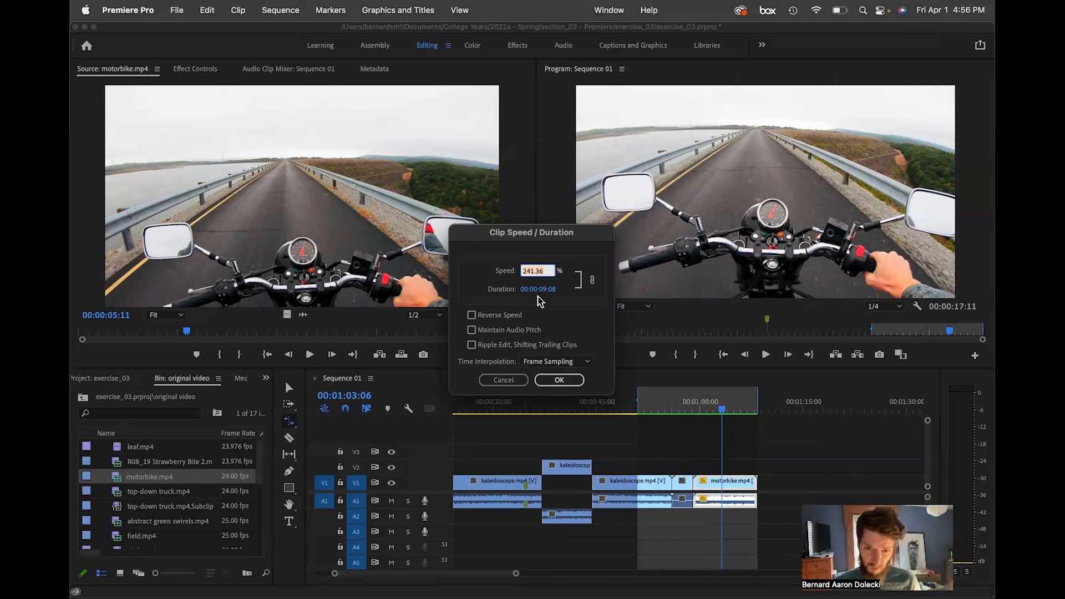
click(522, 381)
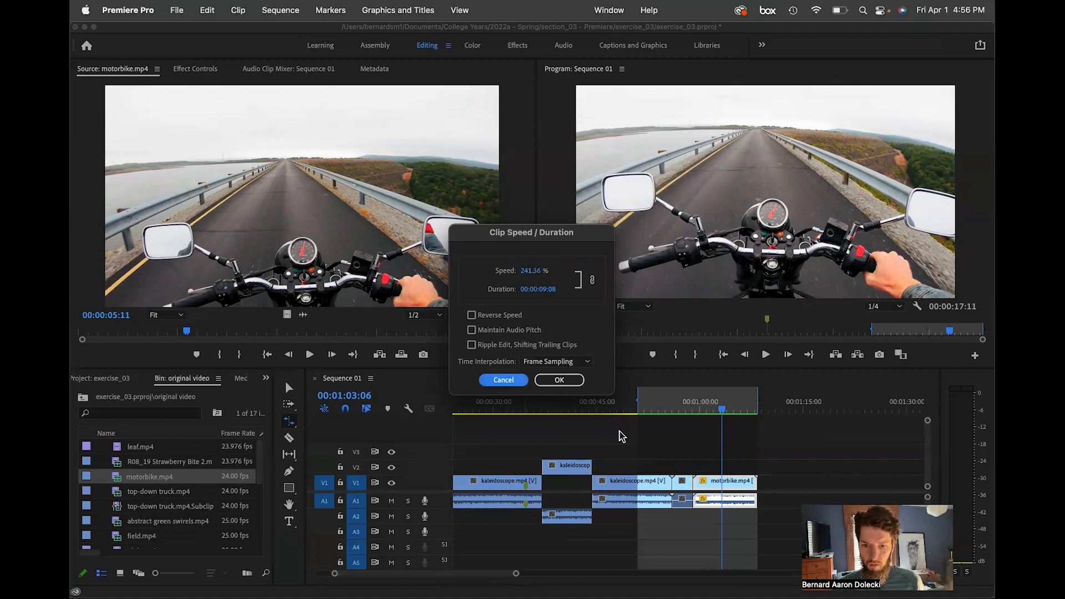
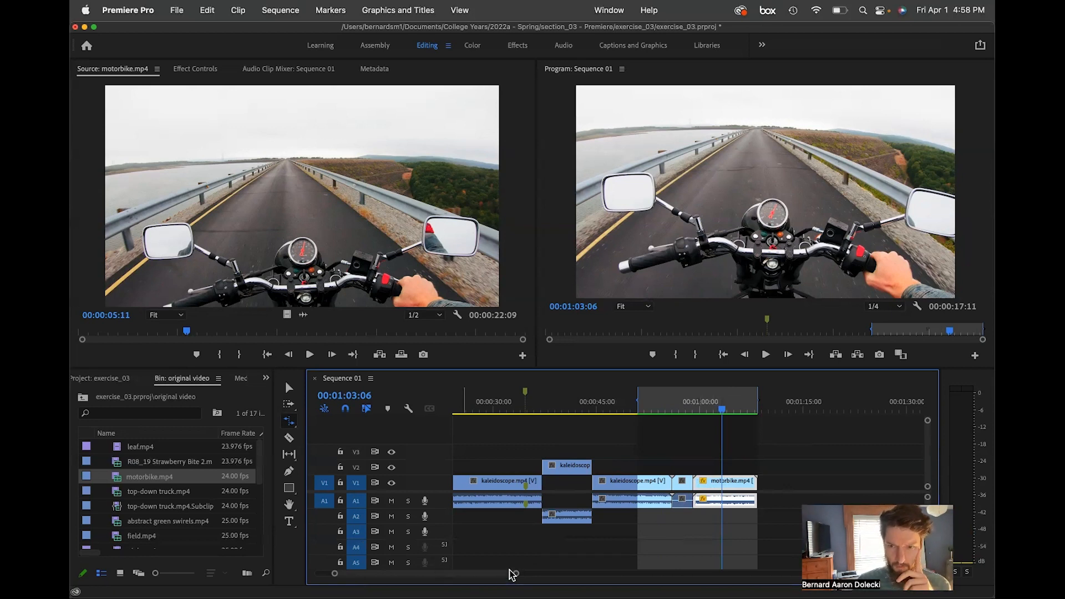
Split the motorbike clip into three segments with the Razor tool, cutting at about 00:01:01:28 and 00:01:04:14.
drag(516, 573, 440, 573)
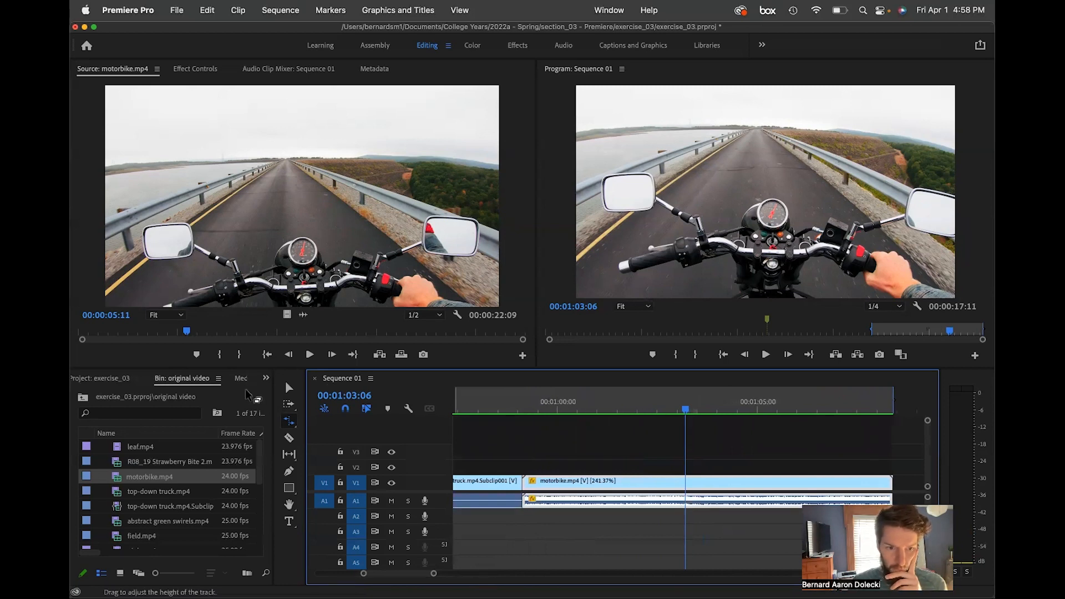
click(290, 439)
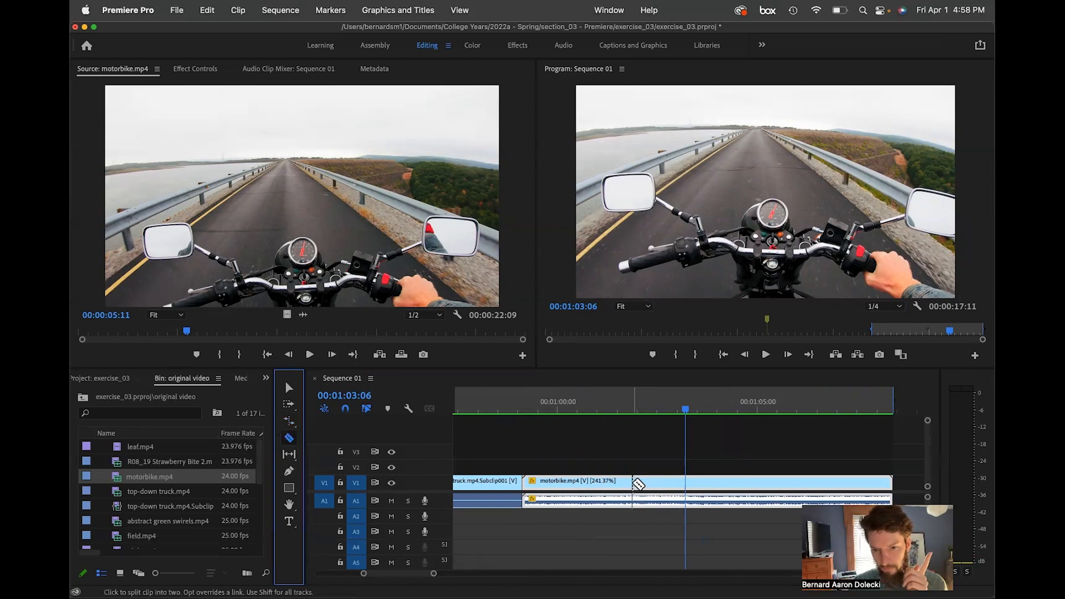
click(633, 482)
click(735, 484)
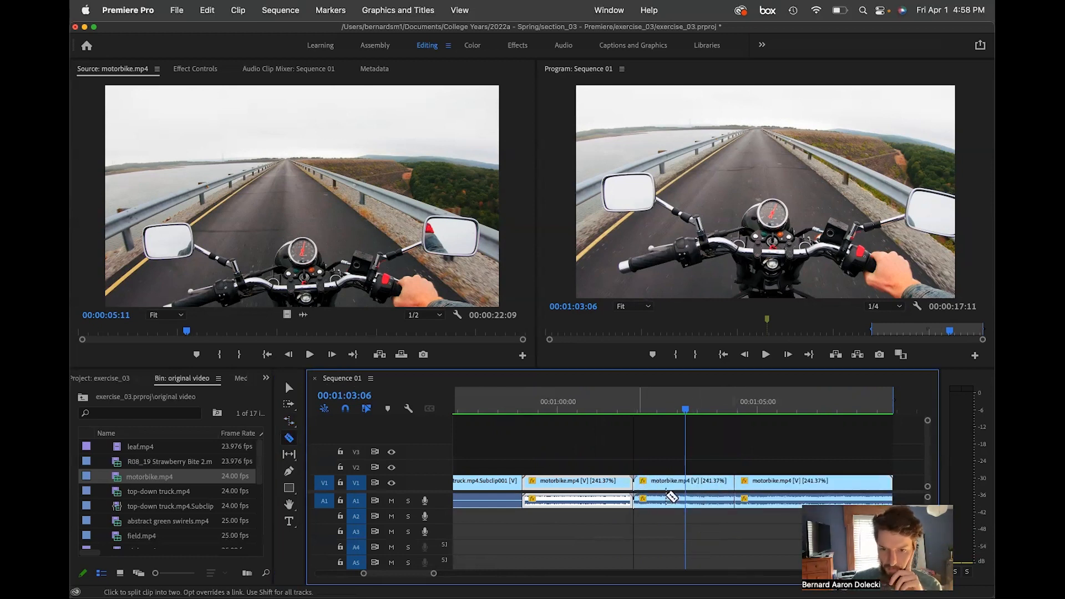
With the Ripple Edit tool, extend the start of the middle motorbike segment backwards by about 0.6 seconds.
drag(668, 412, 640, 425)
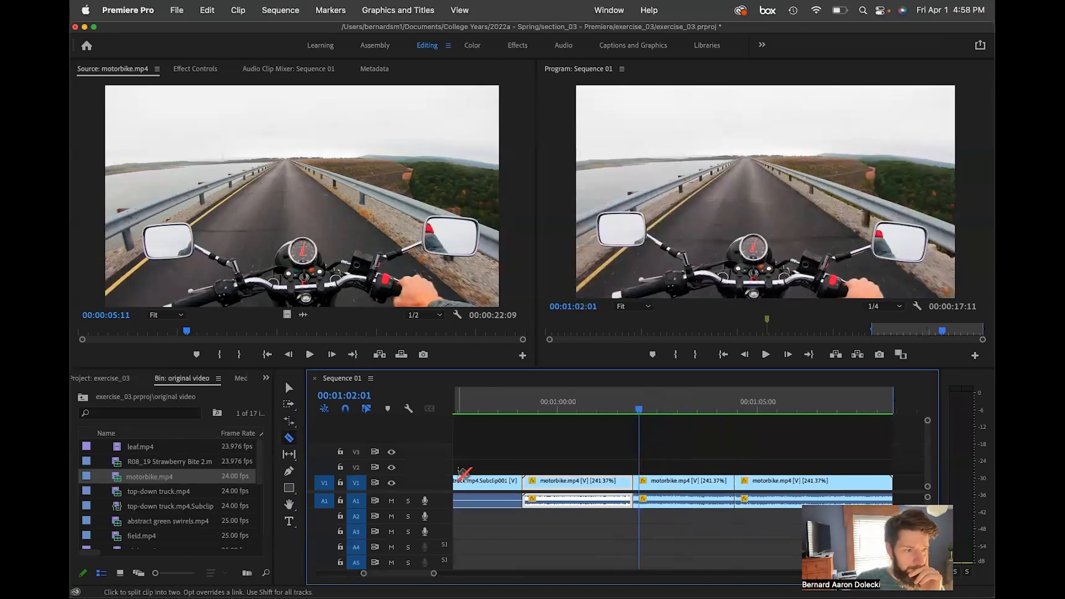
click(290, 424)
click(292, 428)
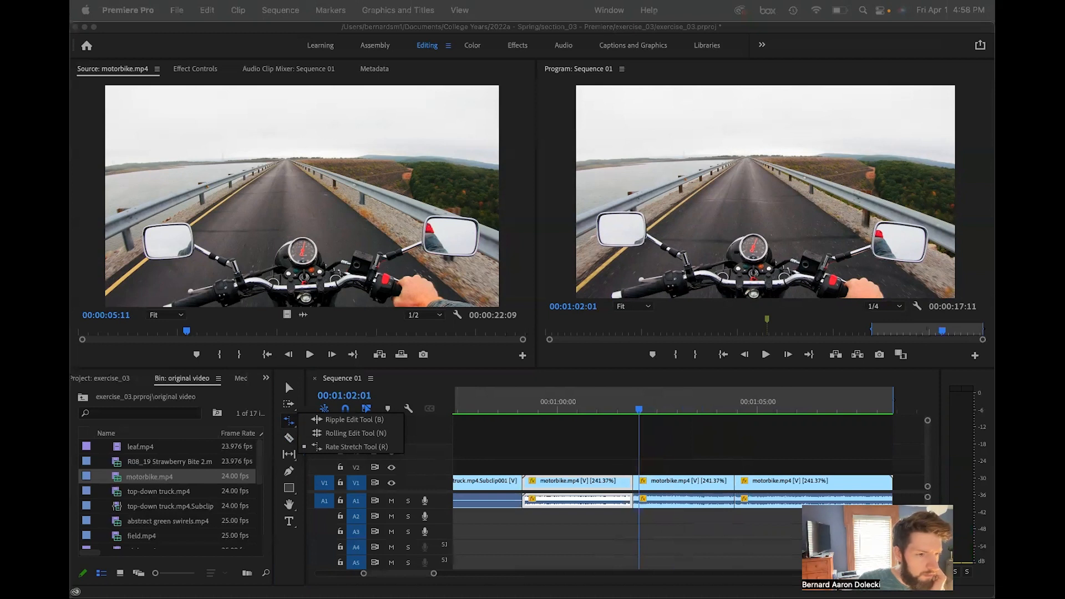
click(363, 425)
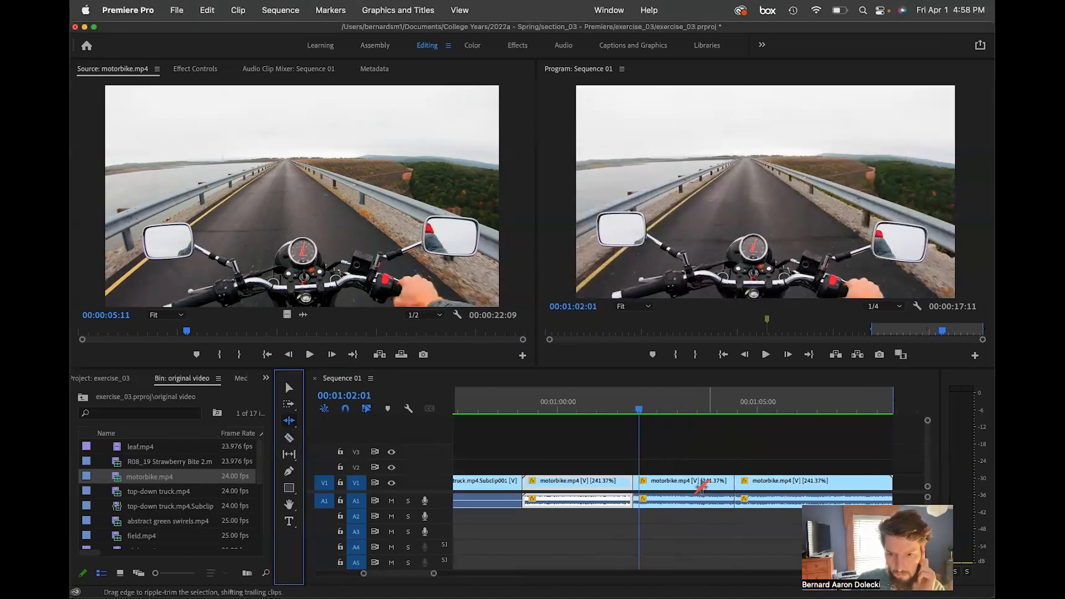
click(701, 486)
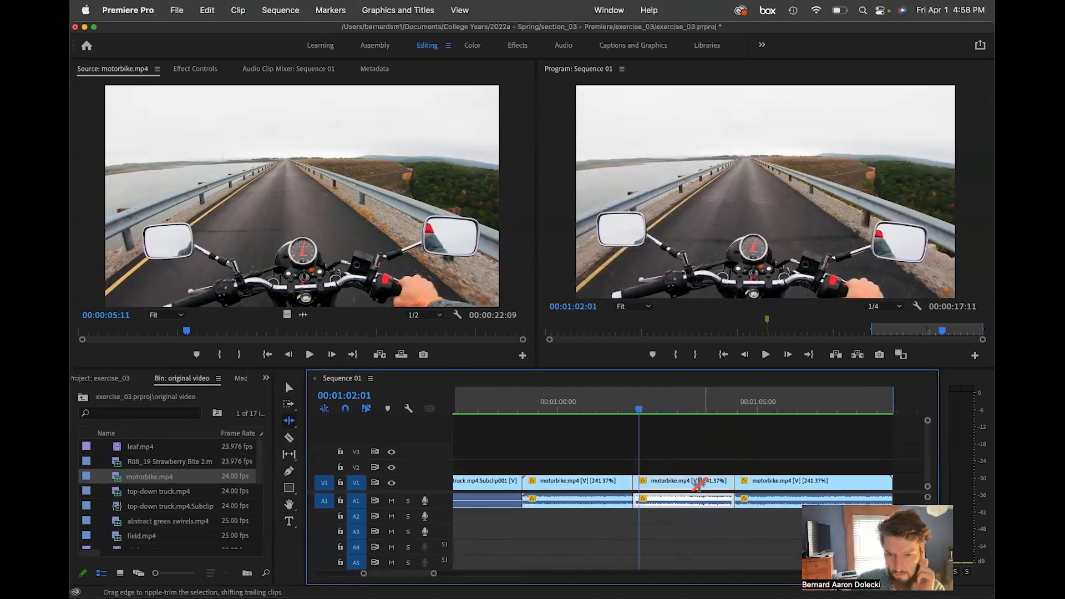
click(700, 484)
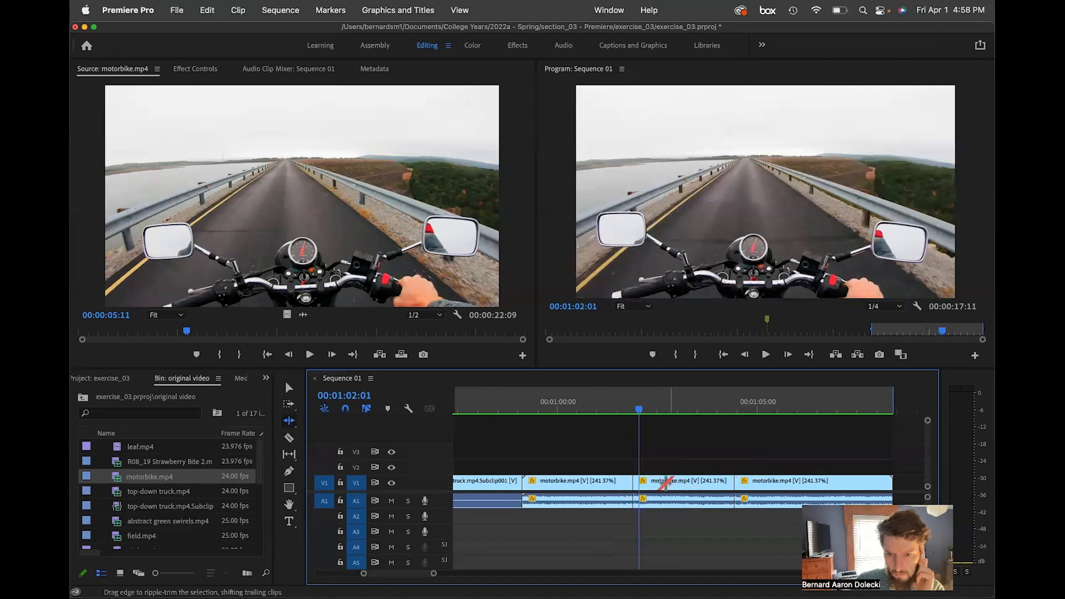
click(665, 485)
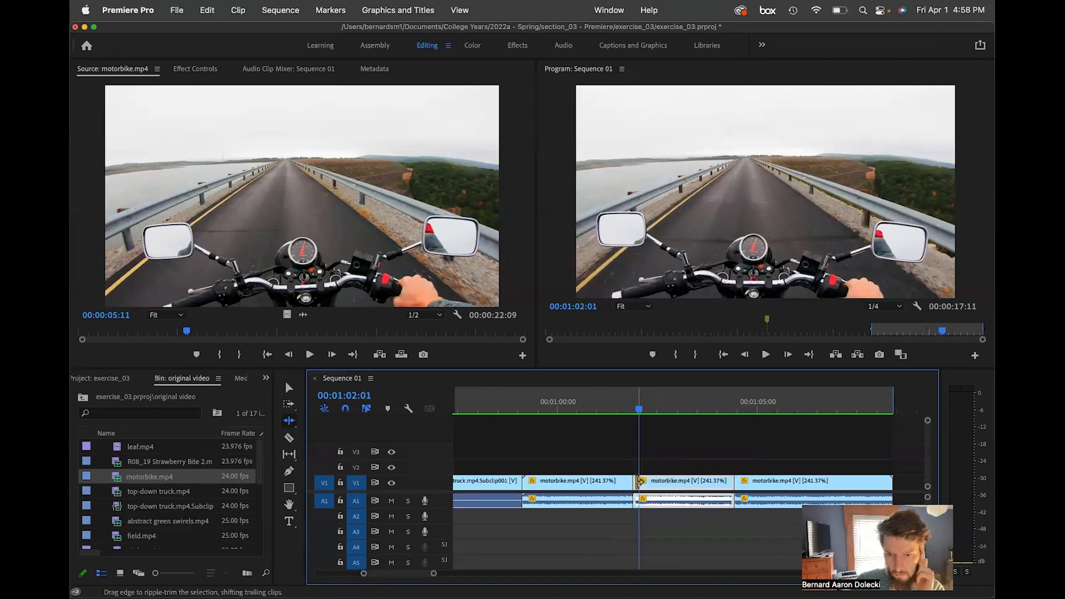
drag(638, 482, 614, 484)
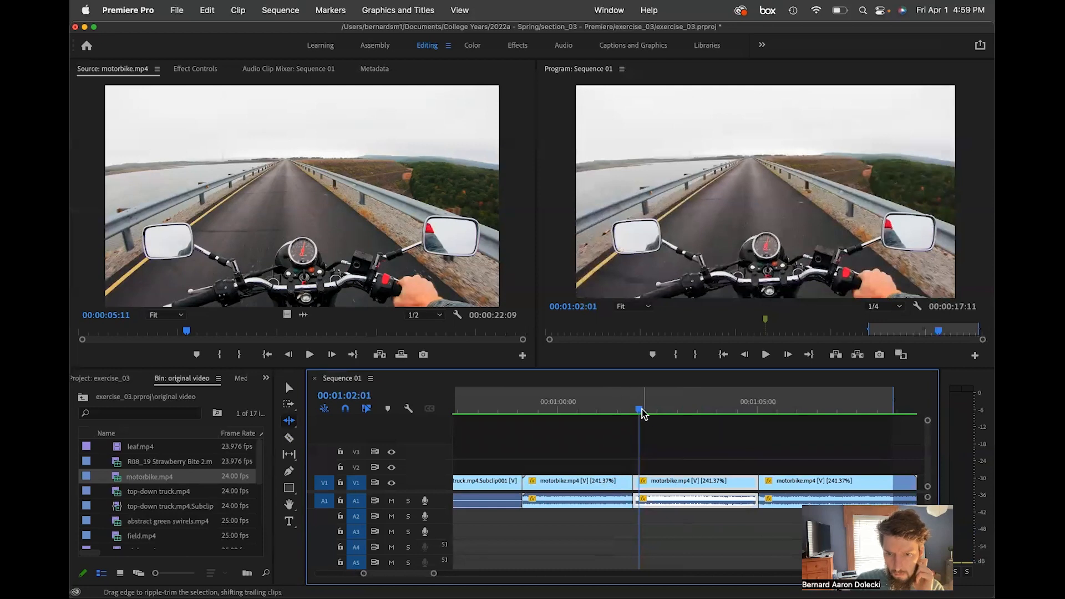
Play across the cut between the first two motorbike segments, and ripple-extend the second segment's start by about another 1.5 seconds.
drag(640, 414, 628, 417)
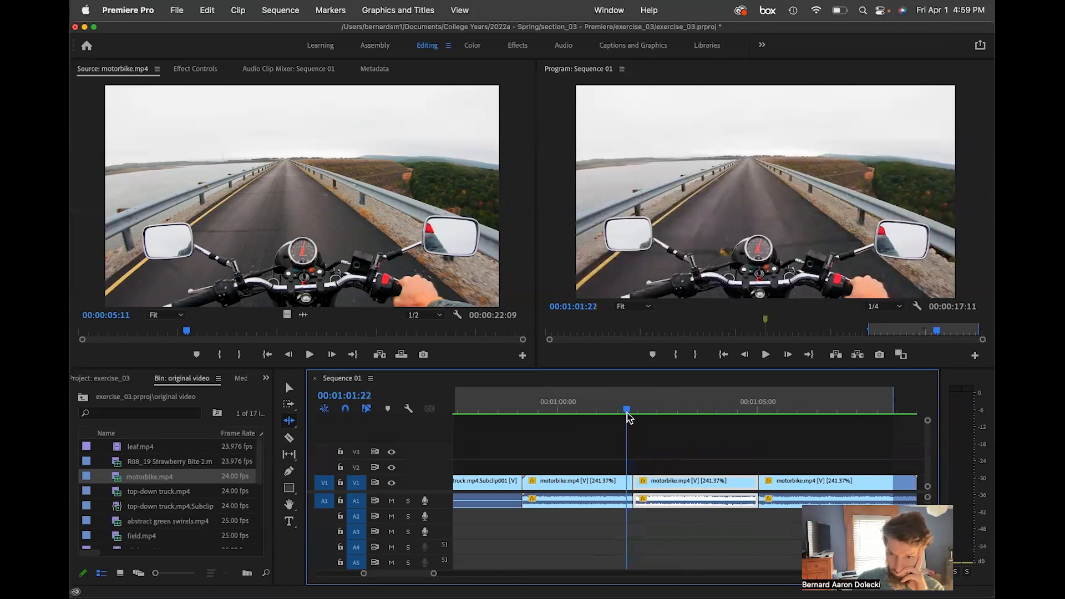
key(space)
drag(629, 417, 607, 416)
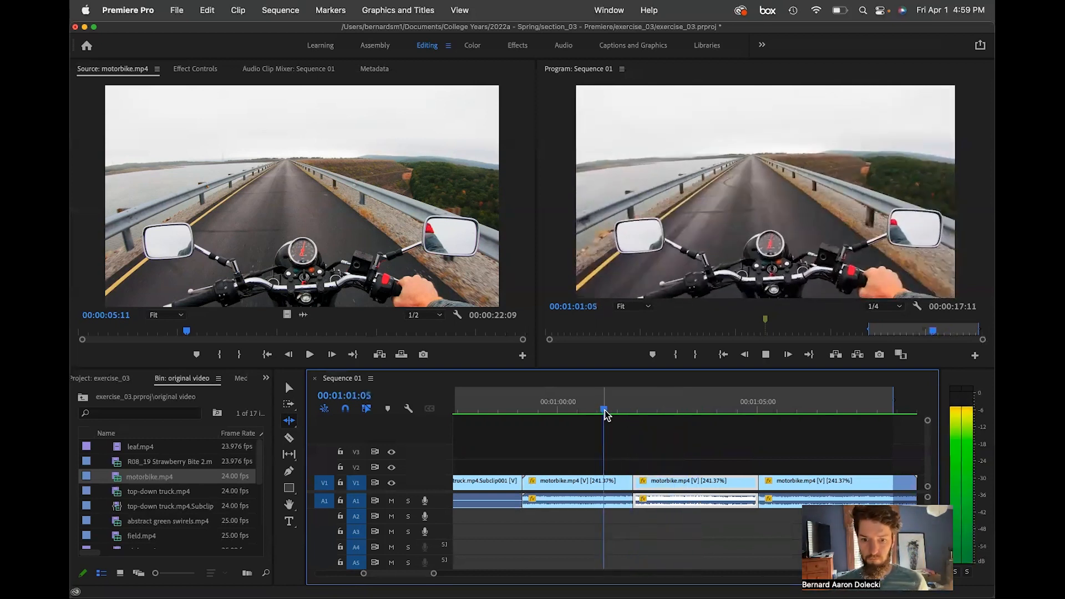
click(603, 411)
key(space)
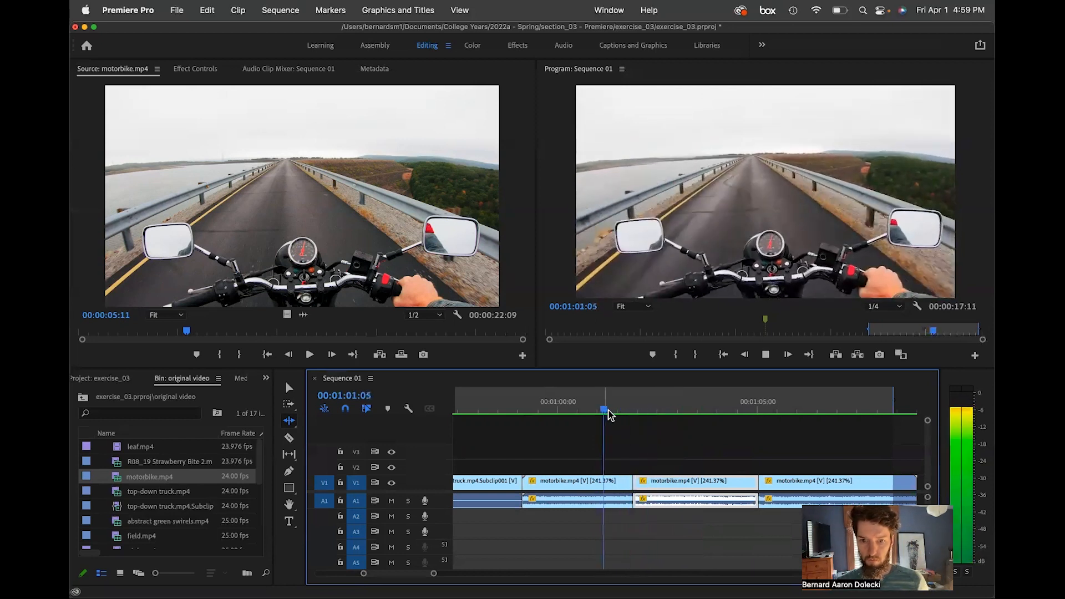
click(606, 412)
drag(606, 411, 636, 414)
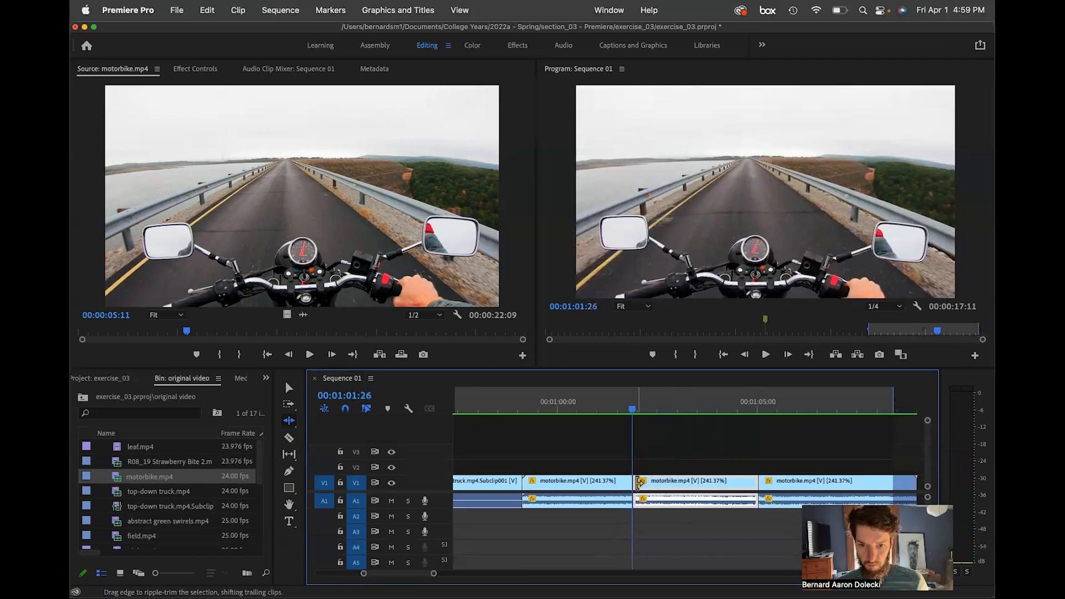
drag(639, 483, 577, 486)
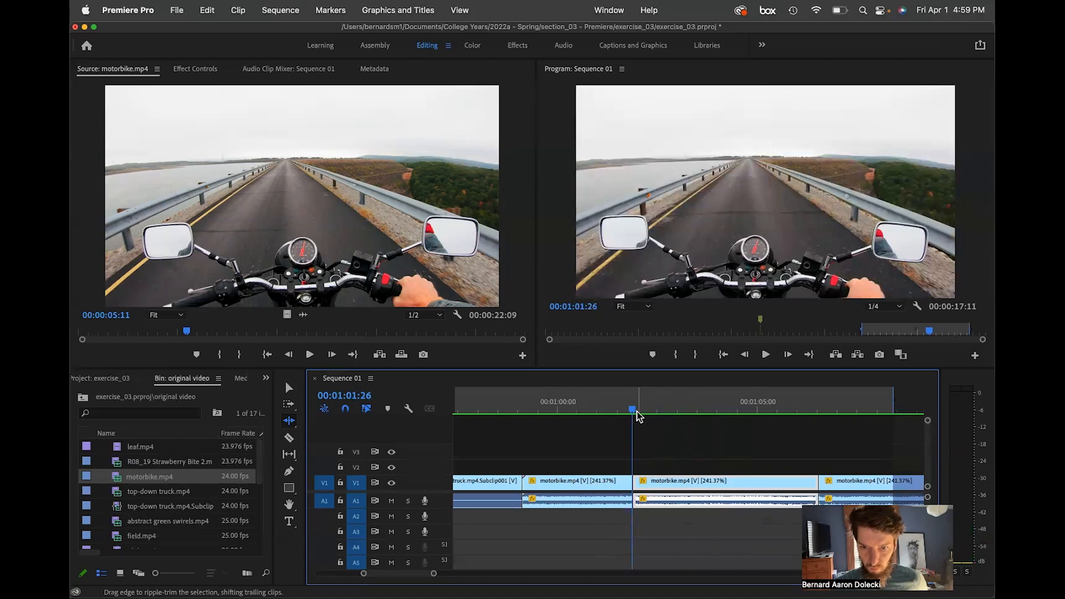
drag(635, 416, 640, 419)
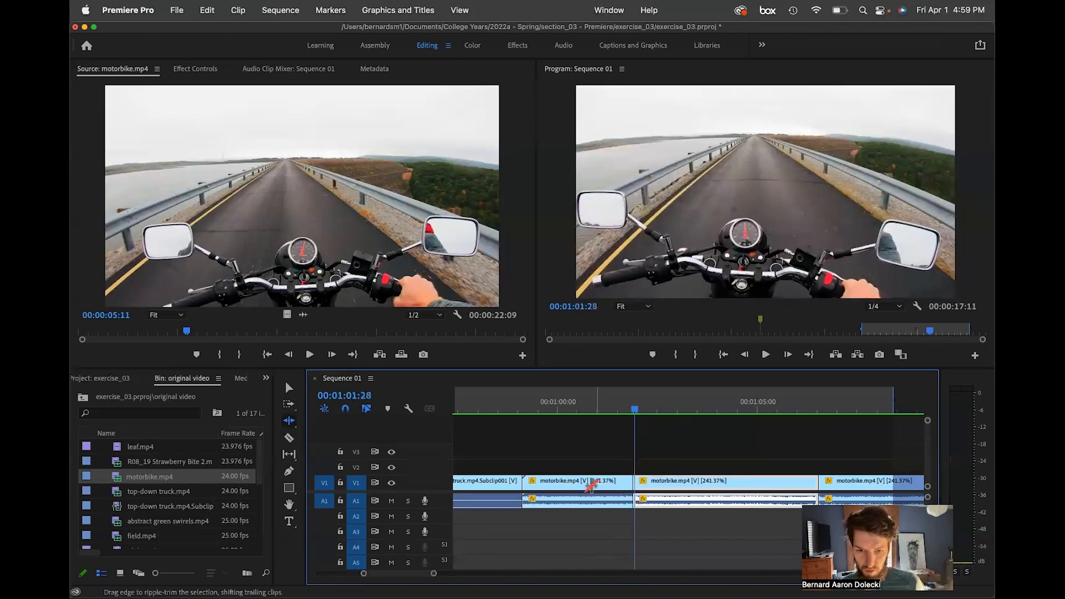
Move the last motorbike segment up to V2, try to extend its start and end, and return it to V1.
click(295, 385)
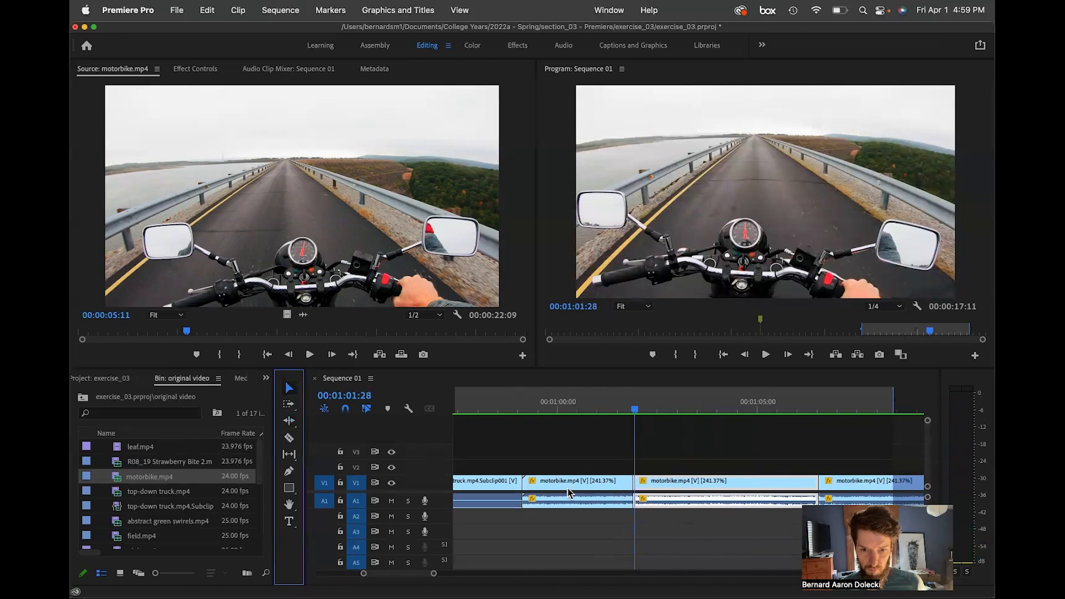
scroll(613, 505, right, 5)
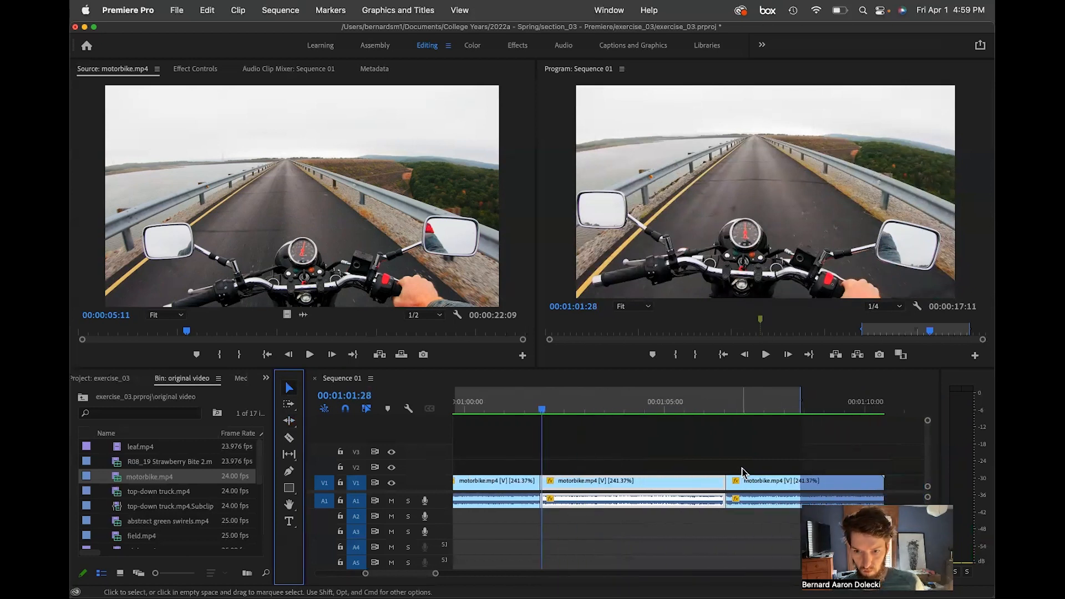
drag(743, 482, 619, 466)
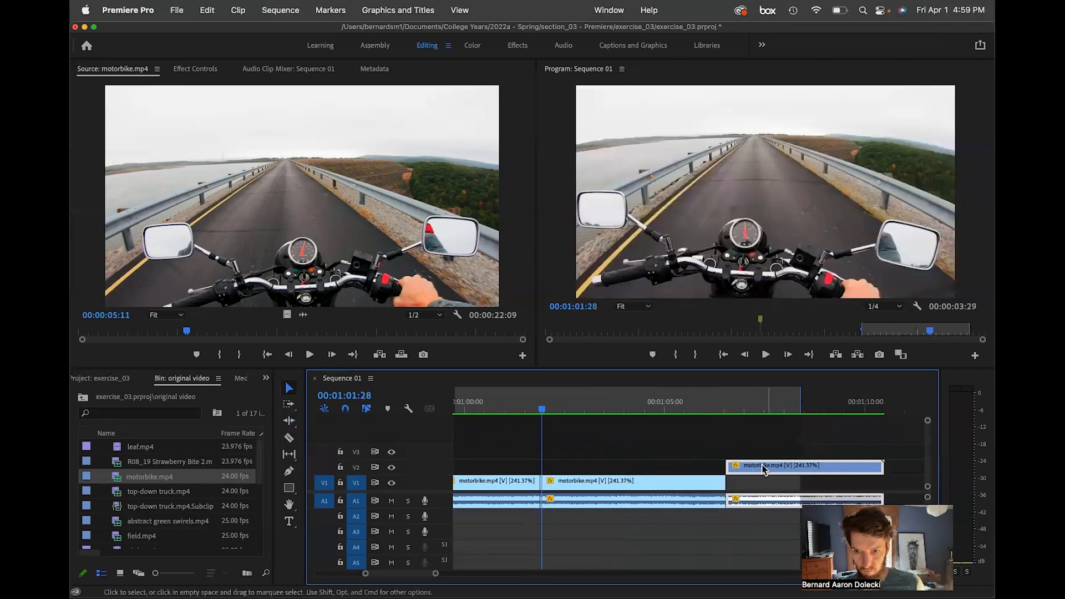
drag(728, 465, 699, 466)
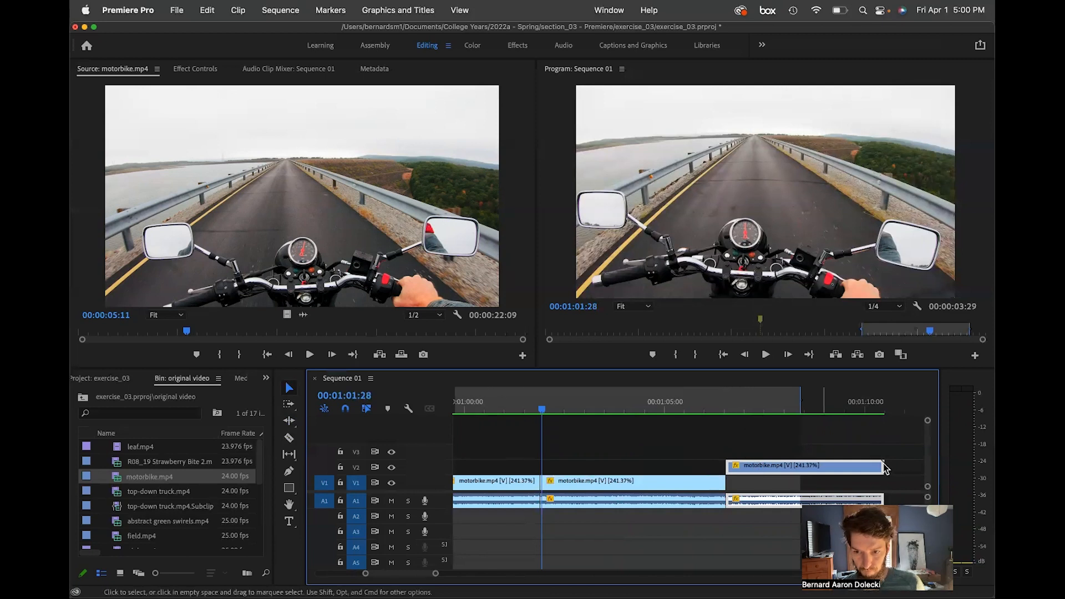
drag(885, 469, 907, 469)
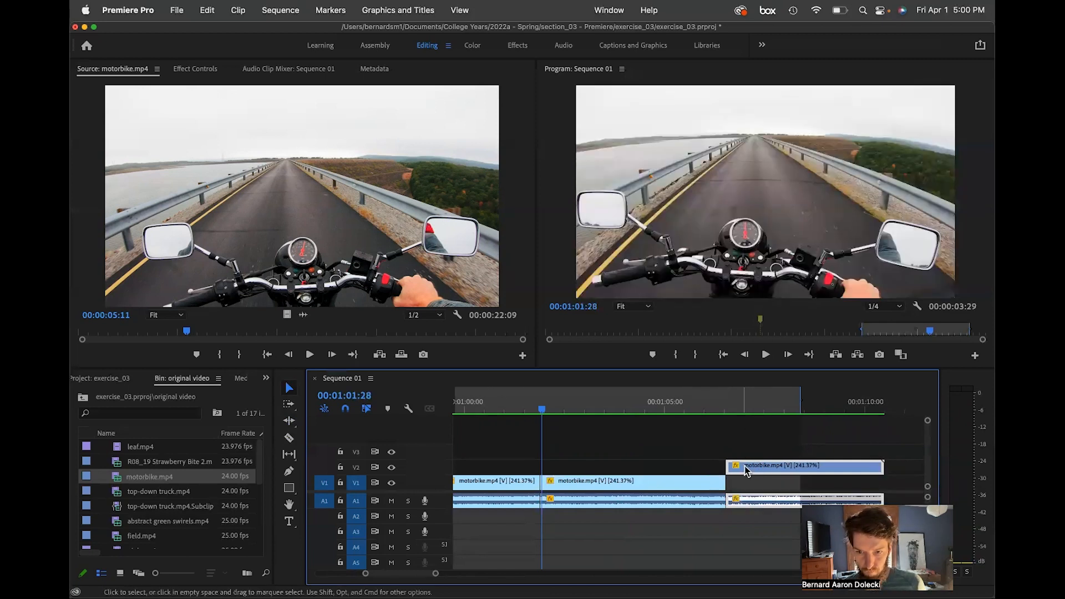
drag(728, 468, 709, 467)
double_click(733, 467)
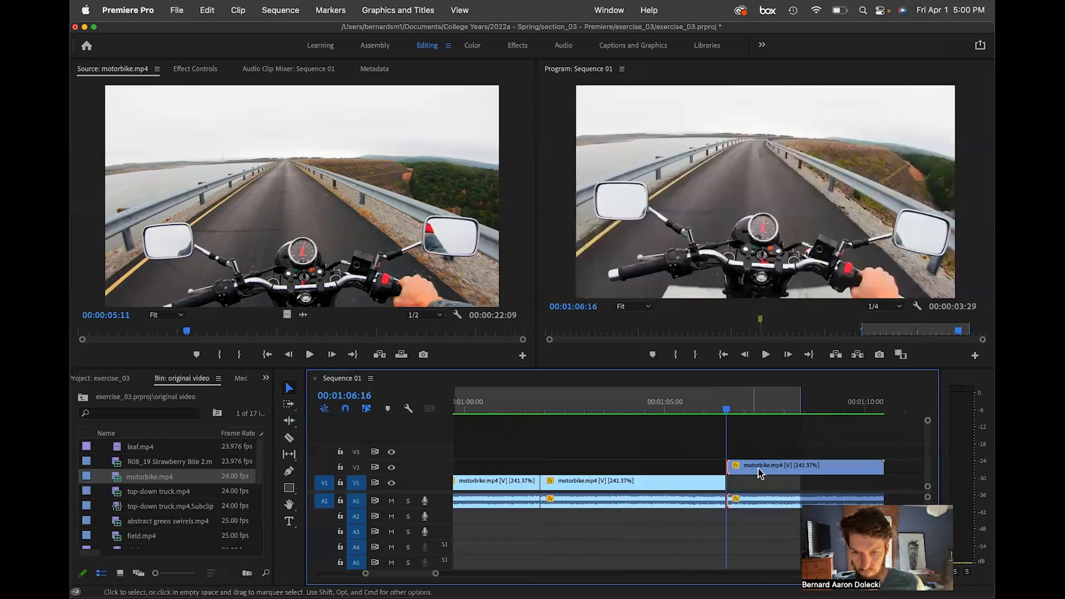
key(alt+Down)
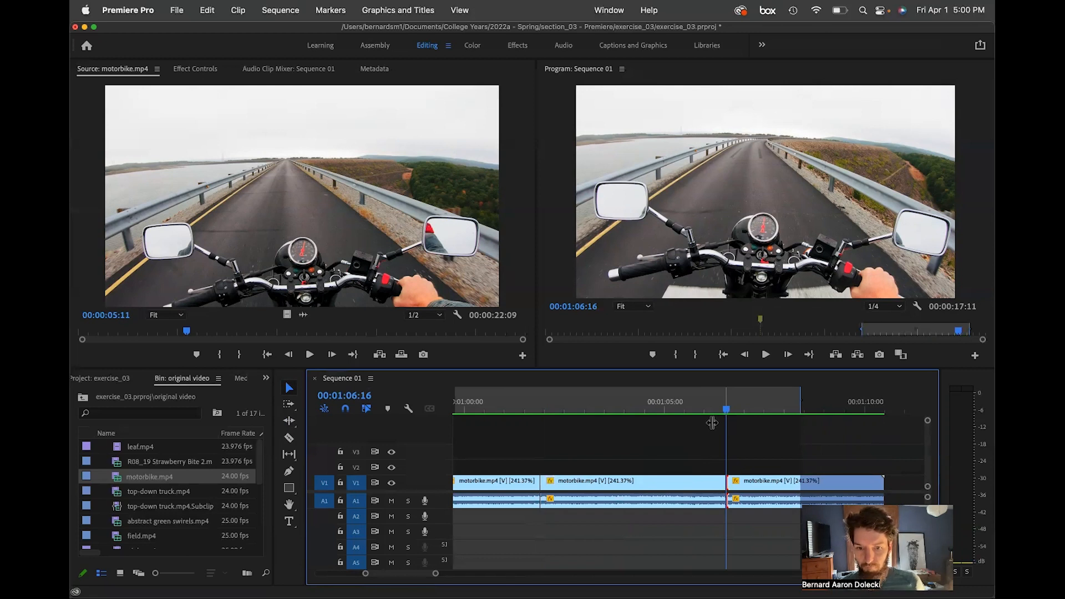
Place the playhead at 00:01:02:00, and raise the first motorbike segment's video to V2 and the middle segment's to V3.
click(651, 485)
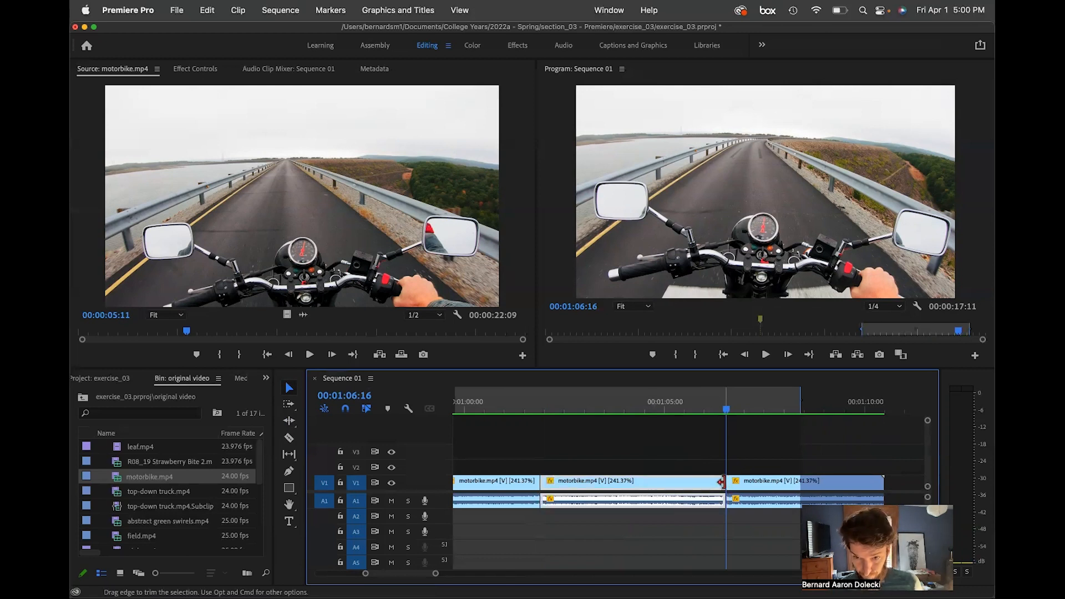
drag(722, 408, 544, 435)
key(super+Tab)
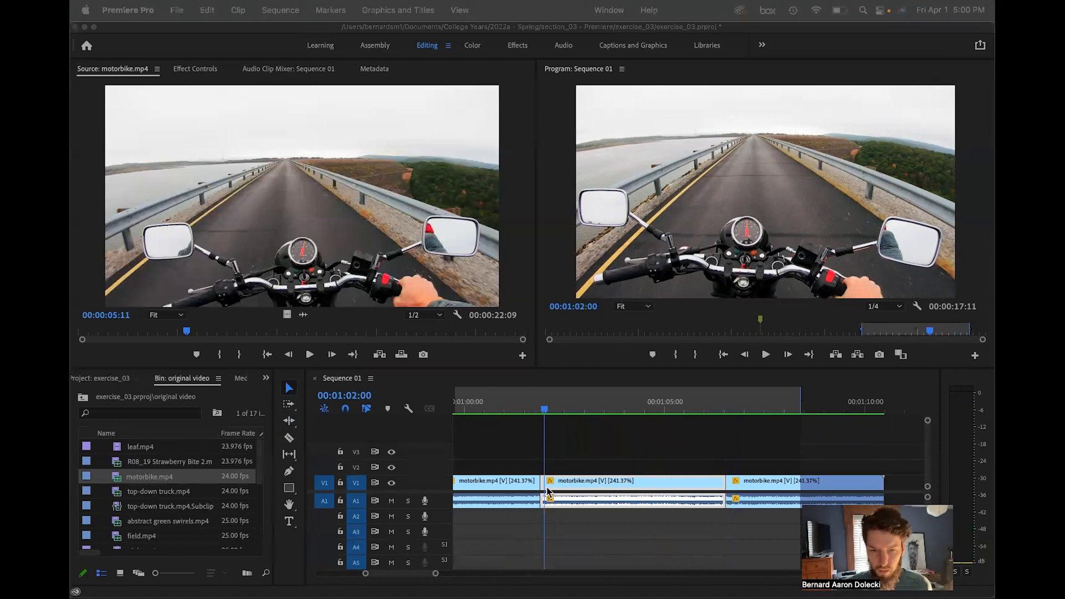
scroll(549, 487, left, 3)
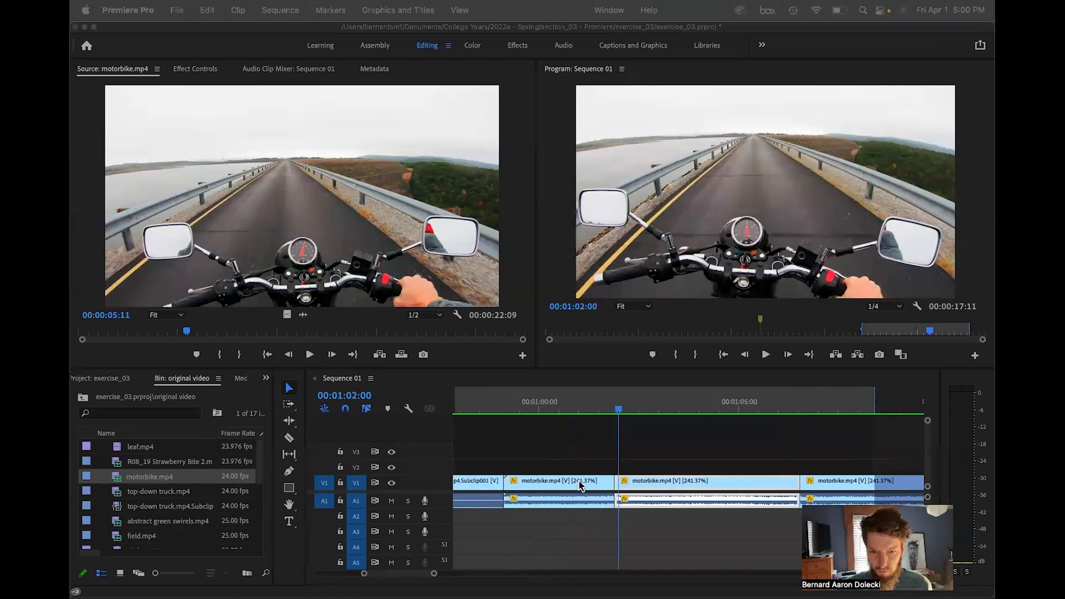
drag(568, 489, 563, 469)
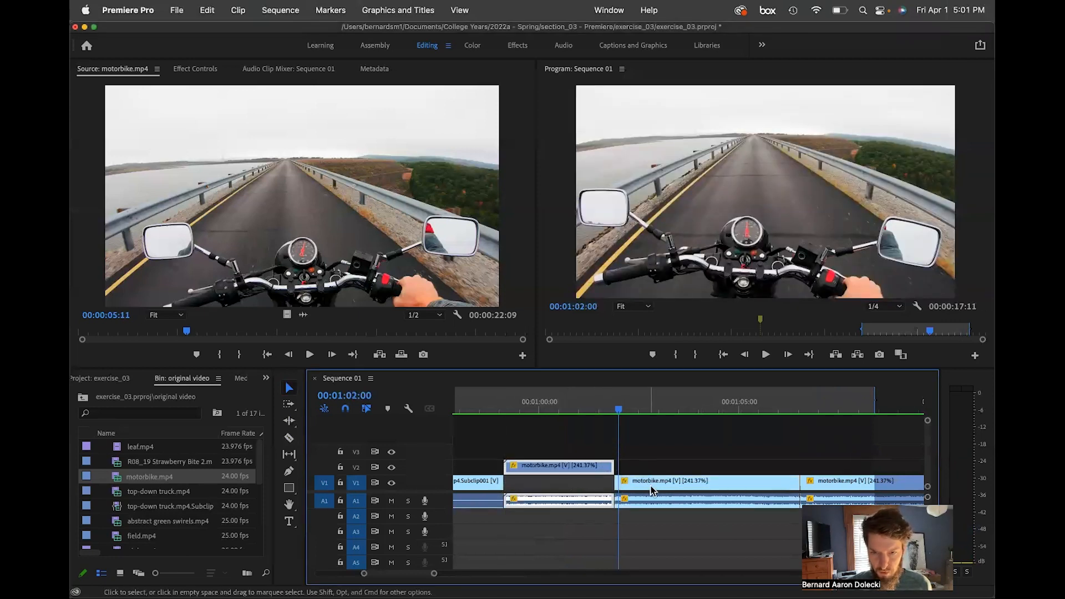
drag(651, 486, 643, 454)
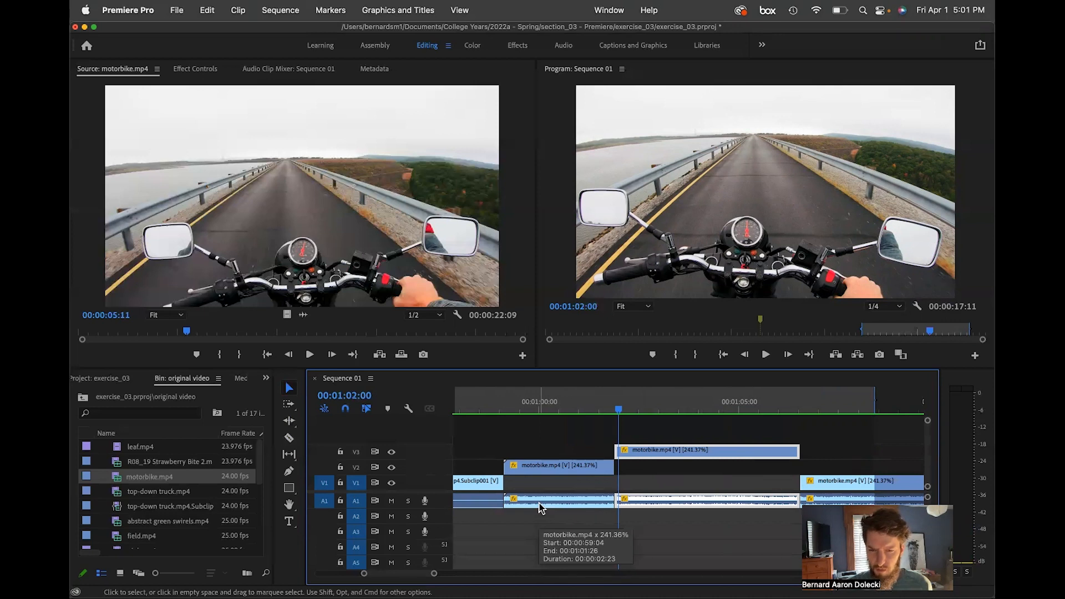
Try to extend the end of the V2 motorbike segment and the end of the truck subclip before it.
click(604, 471)
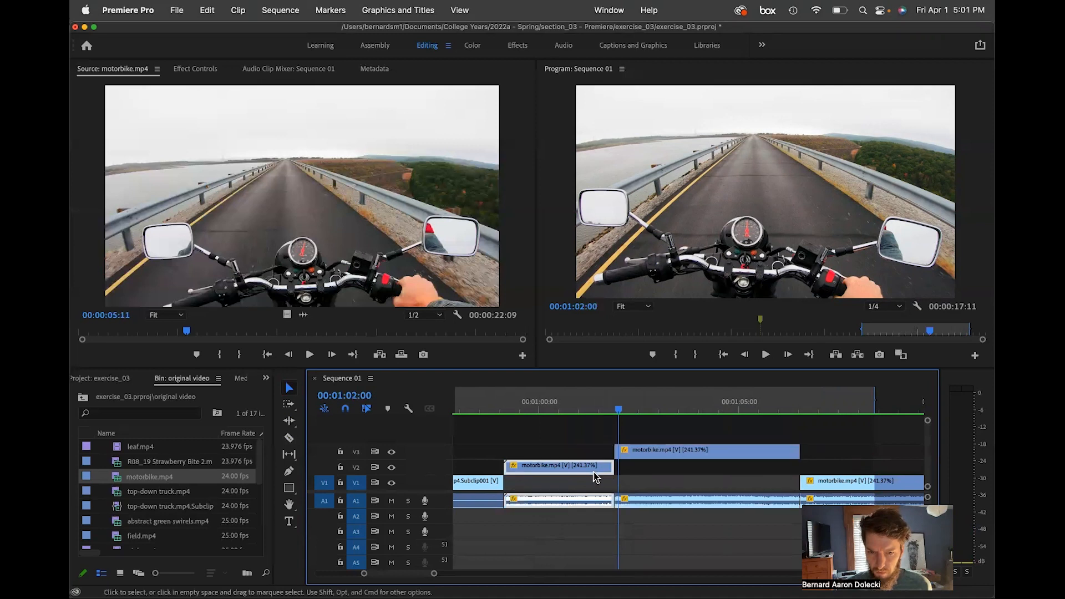
click(633, 455)
drag(605, 465, 652, 469)
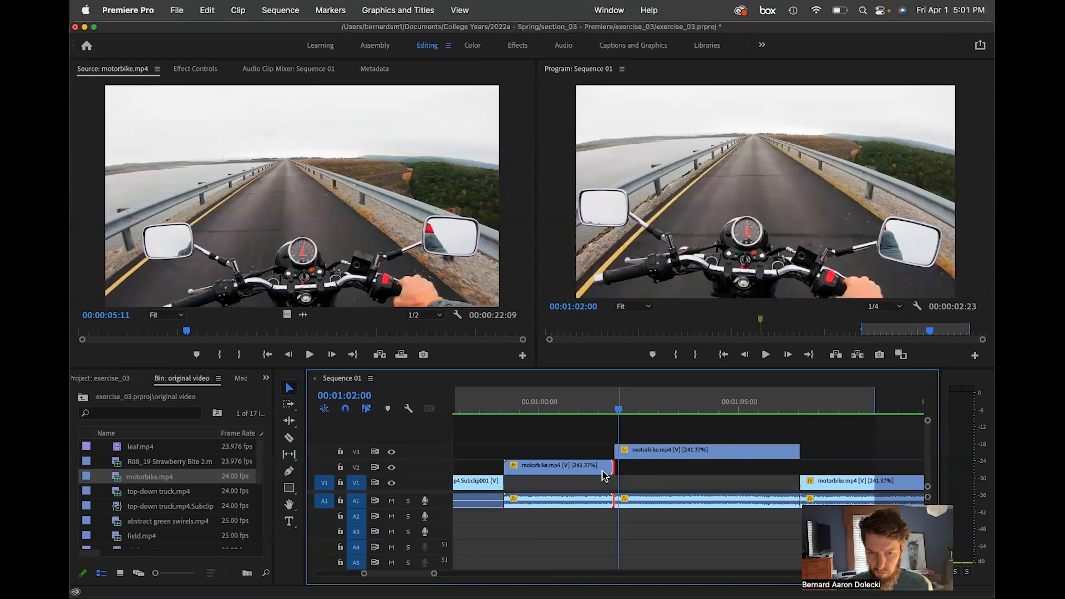
click(492, 482)
drag(502, 484, 560, 485)
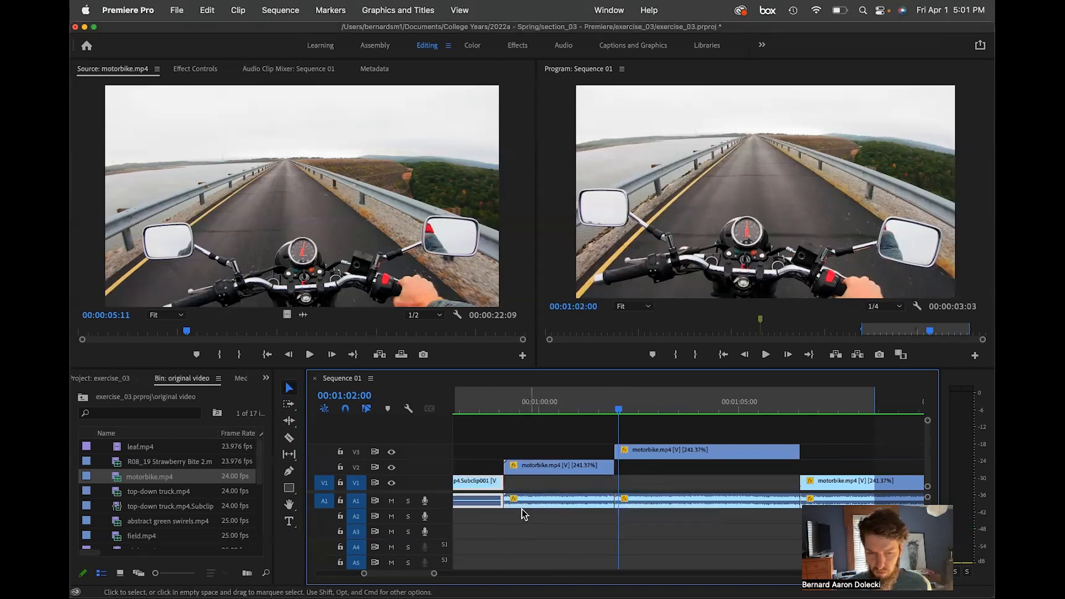
scroll(517, 514, left, 5)
scroll(743, 483, right, 5)
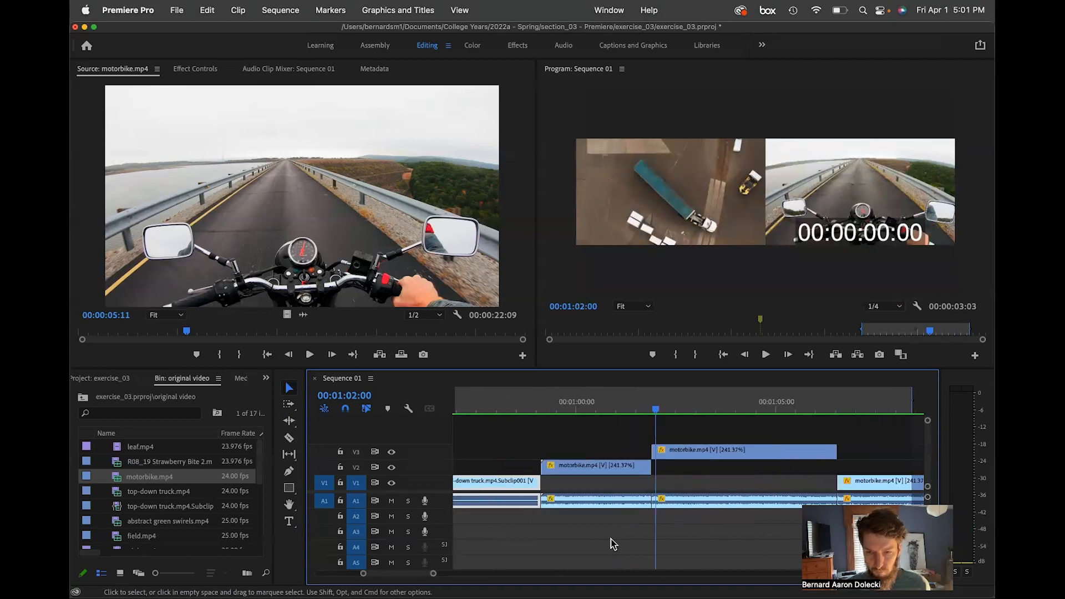
Split the V2 motorbike segment just after 00:01:00:00 with the Razor tool, raise its second part to V3, and undo both edits.
click(290, 439)
click(584, 466)
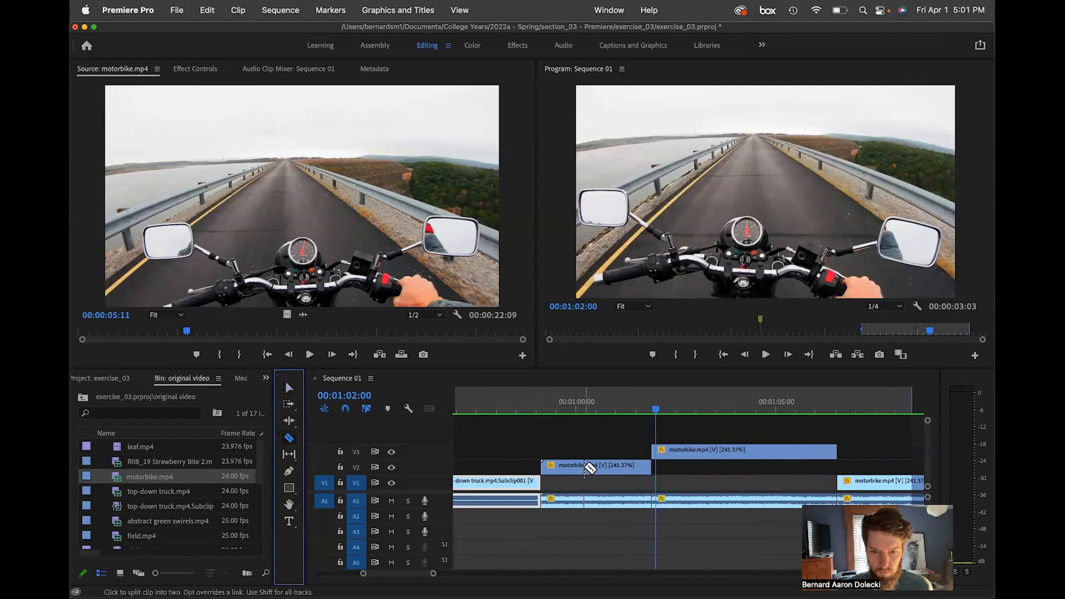
click(285, 389)
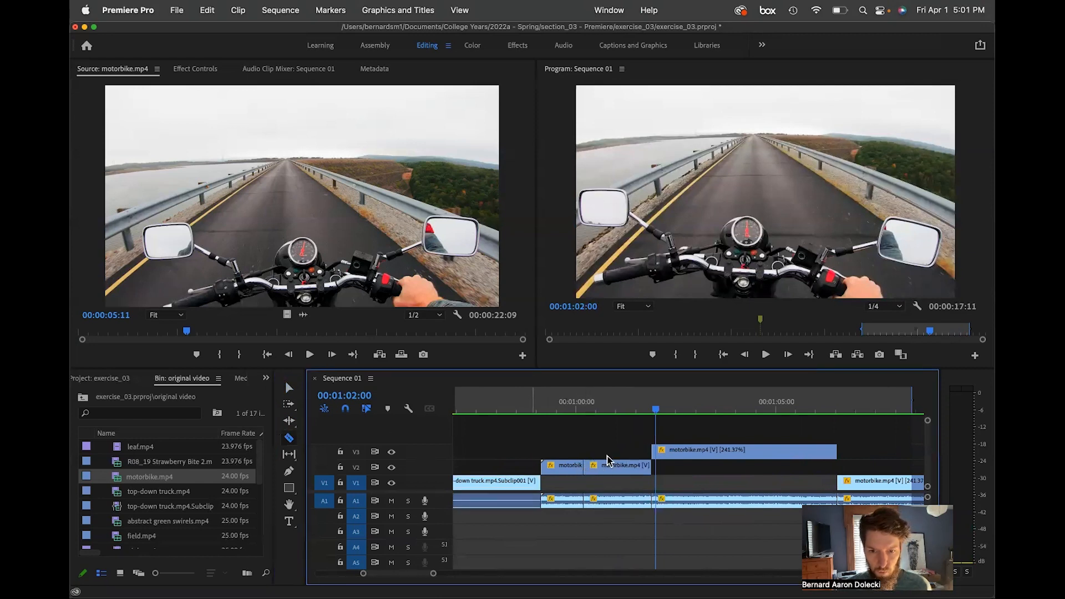
click(596, 470)
drag(596, 470, 556, 456)
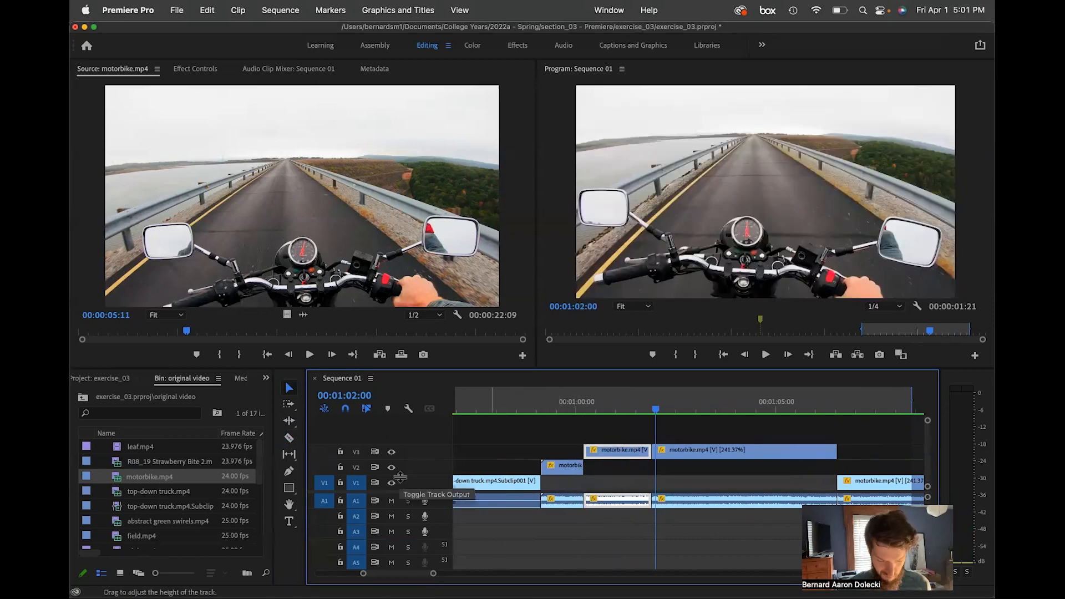
key(super+z)
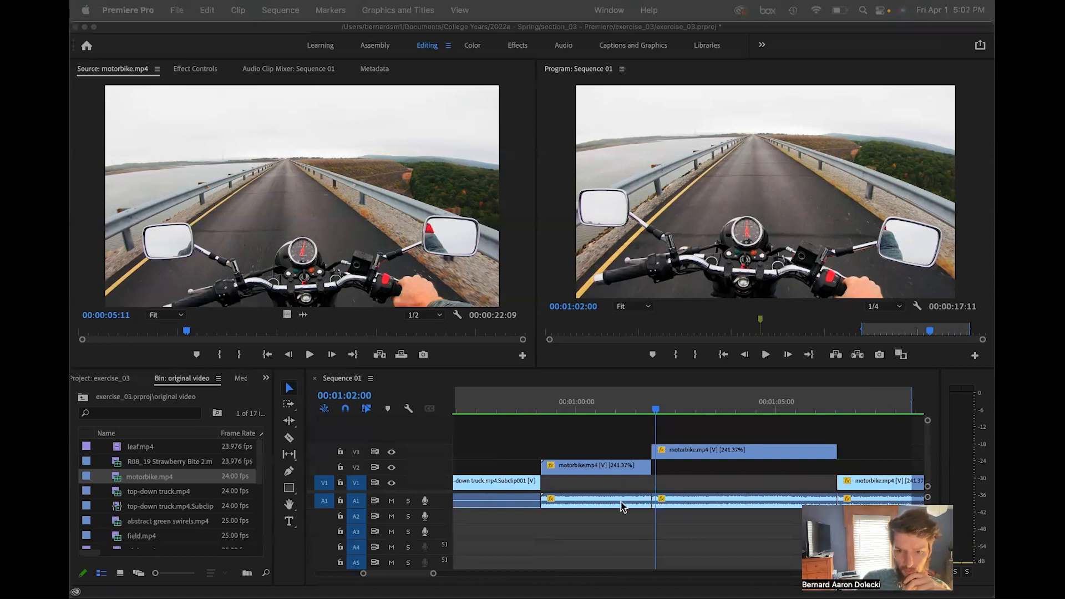
Undo the track moves of the first two motorbike segments to return their video from V2 and V3 to V1.
scroll(565, 473, left, 5)
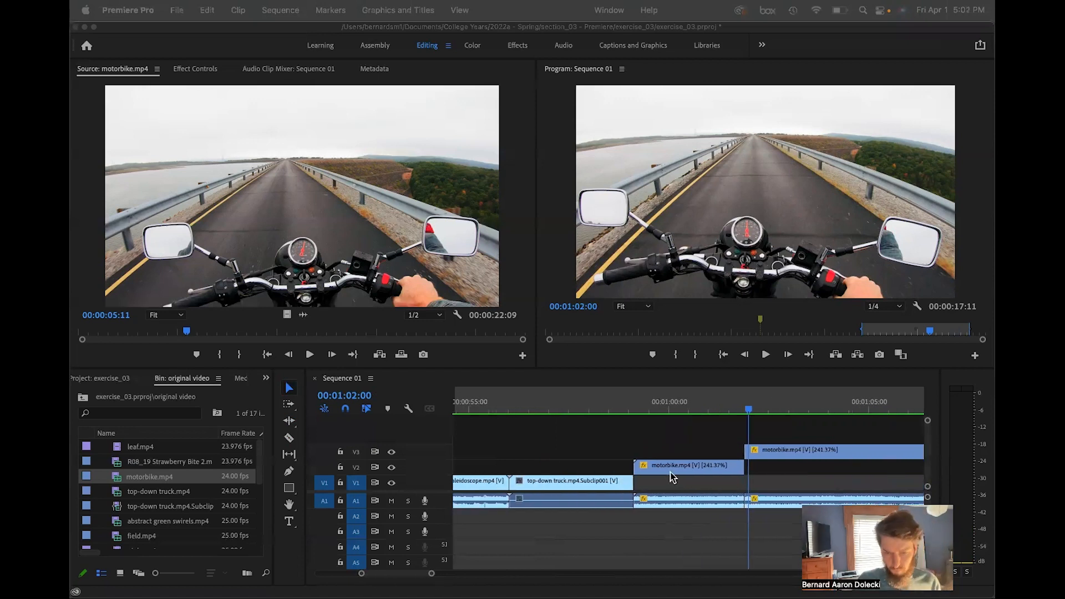
click(689, 484)
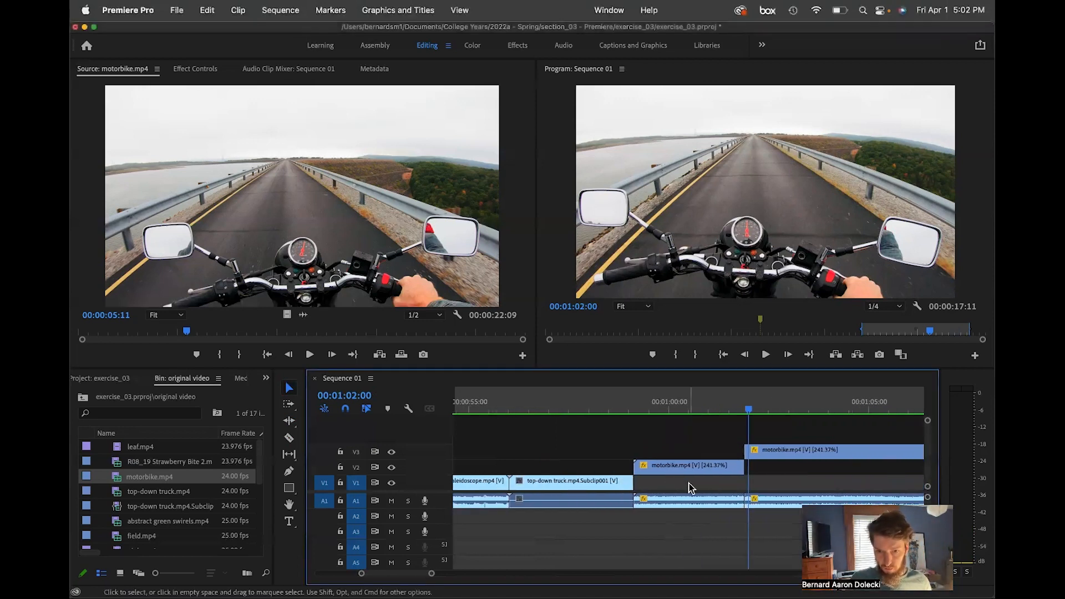
key(super+z)
key(super+z)
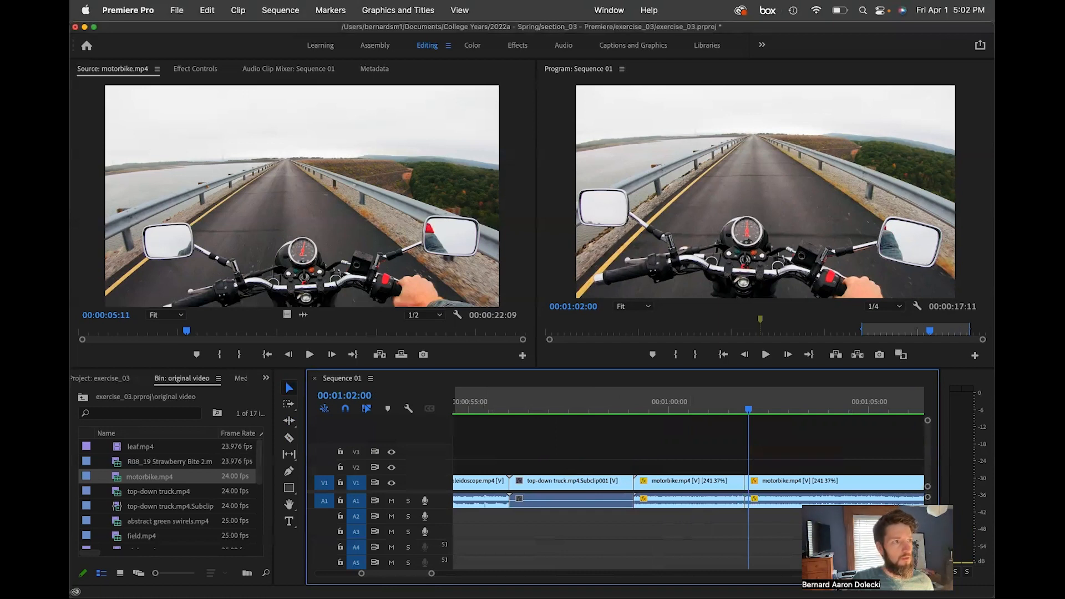
click(671, 535)
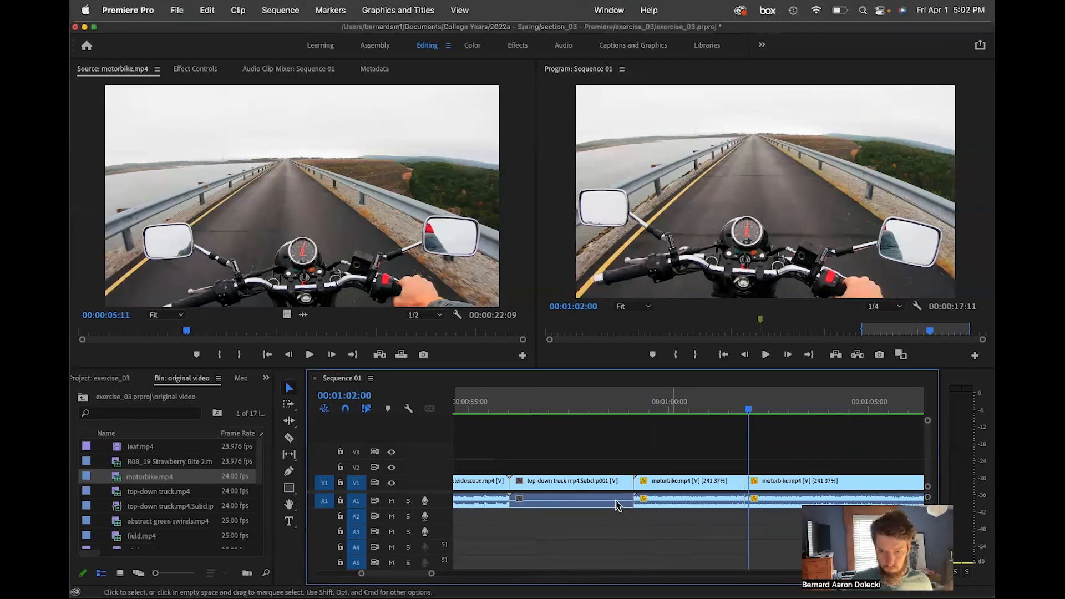
Apply the default transitions at the cut between kaleidoscope.mp4 and the top-down truck subclip, accepting repeated frames.
right_click(511, 488)
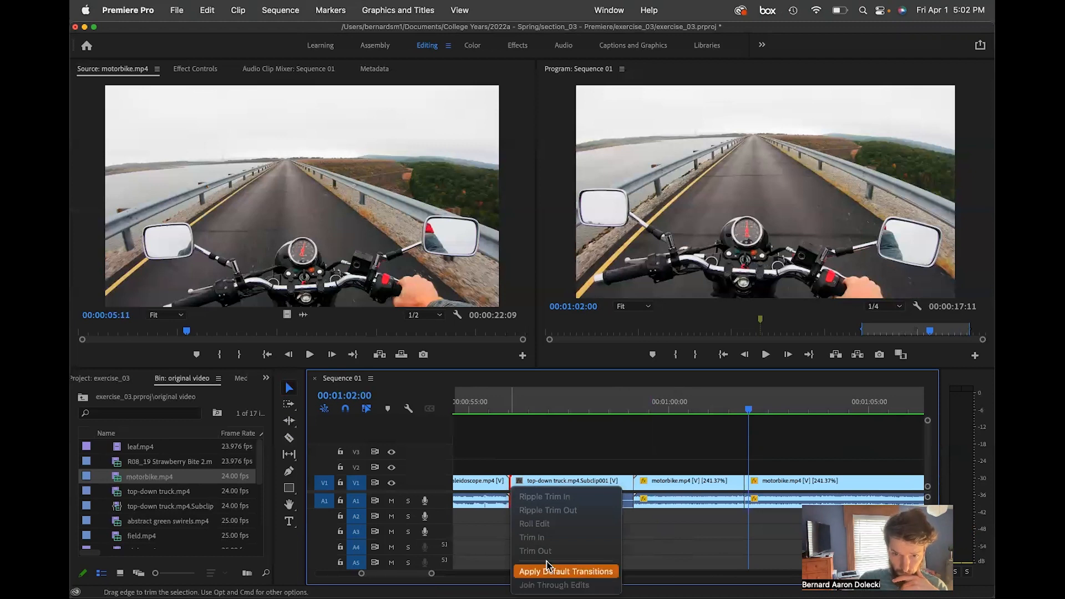
click(546, 451)
scroll(546, 451, right, 1)
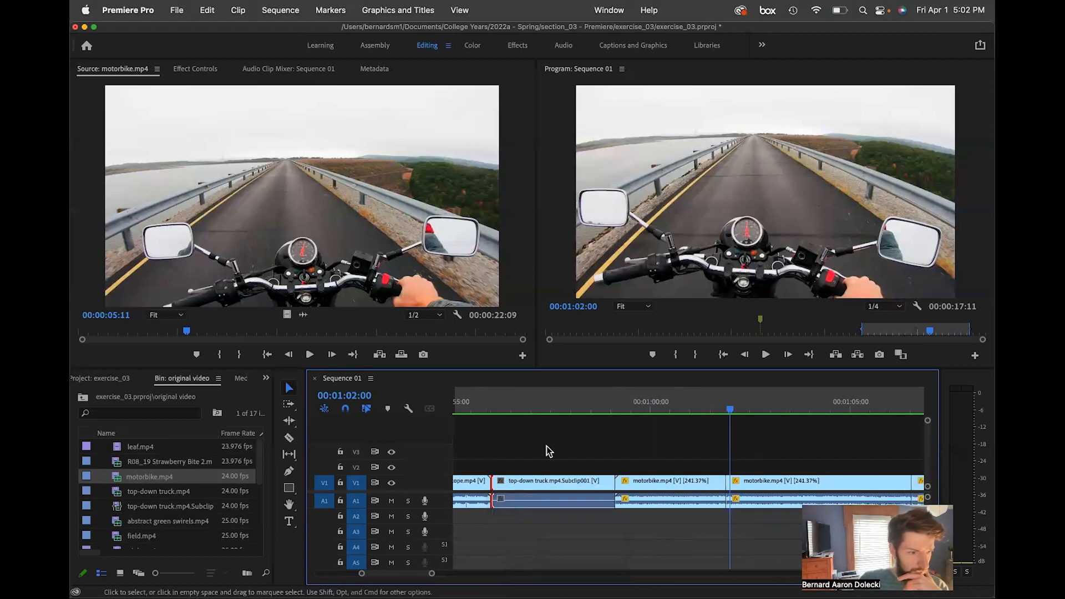
right_click(491, 495)
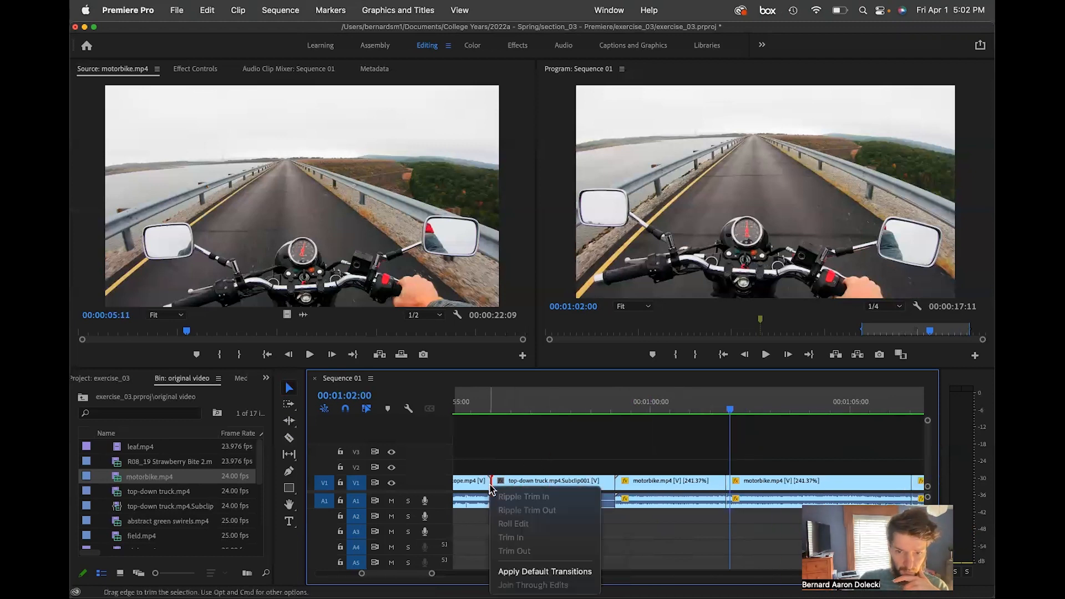
click(526, 572)
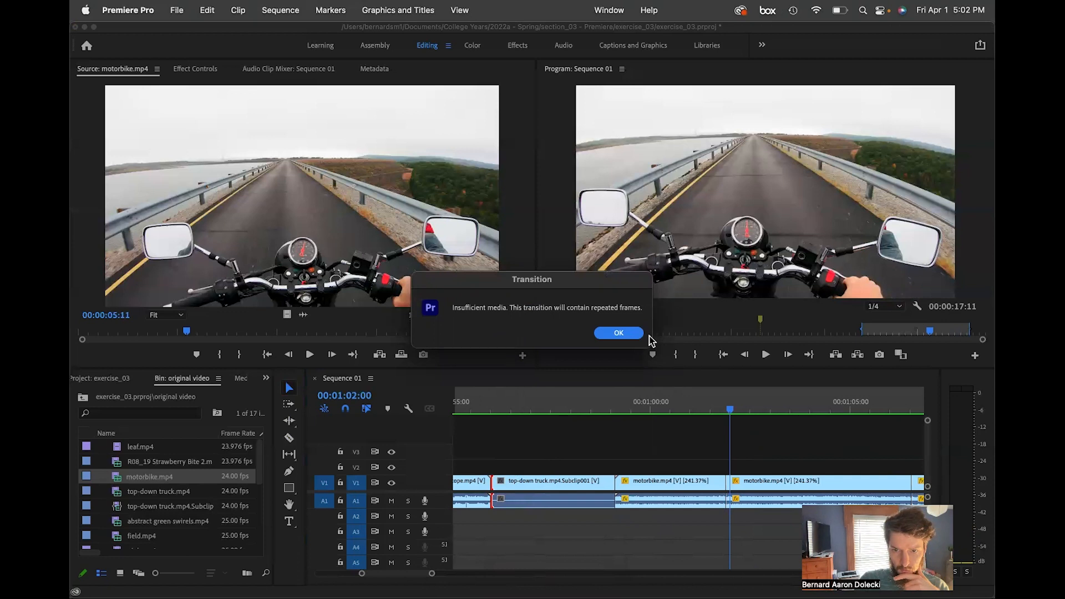
click(619, 334)
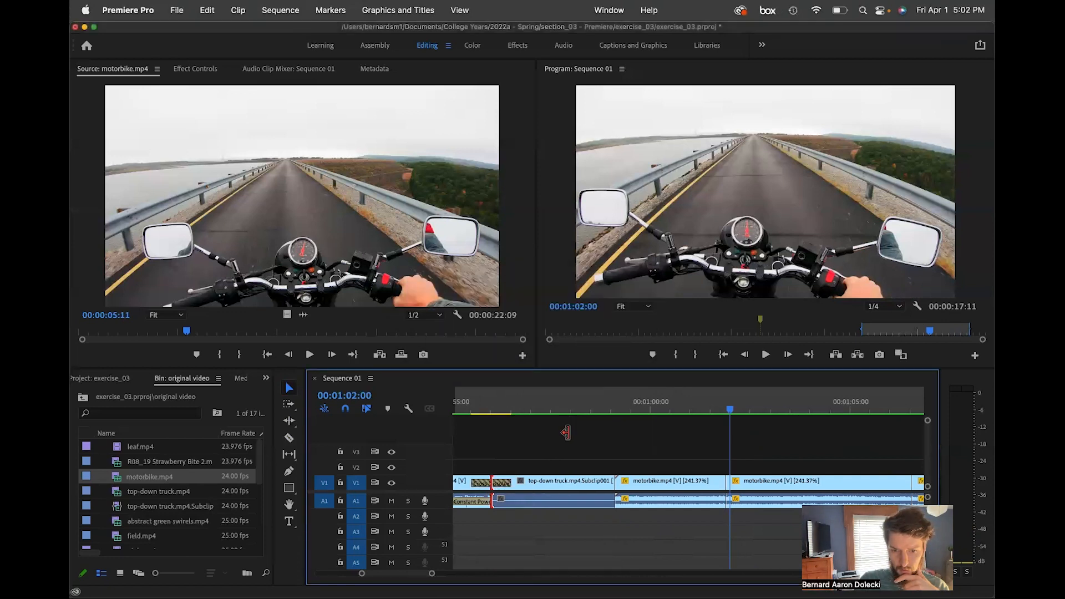
Play the sequence across the new kaleidoscope-to-truck transition, starting at 00:00:55:07.
scroll(528, 429, left, 3)
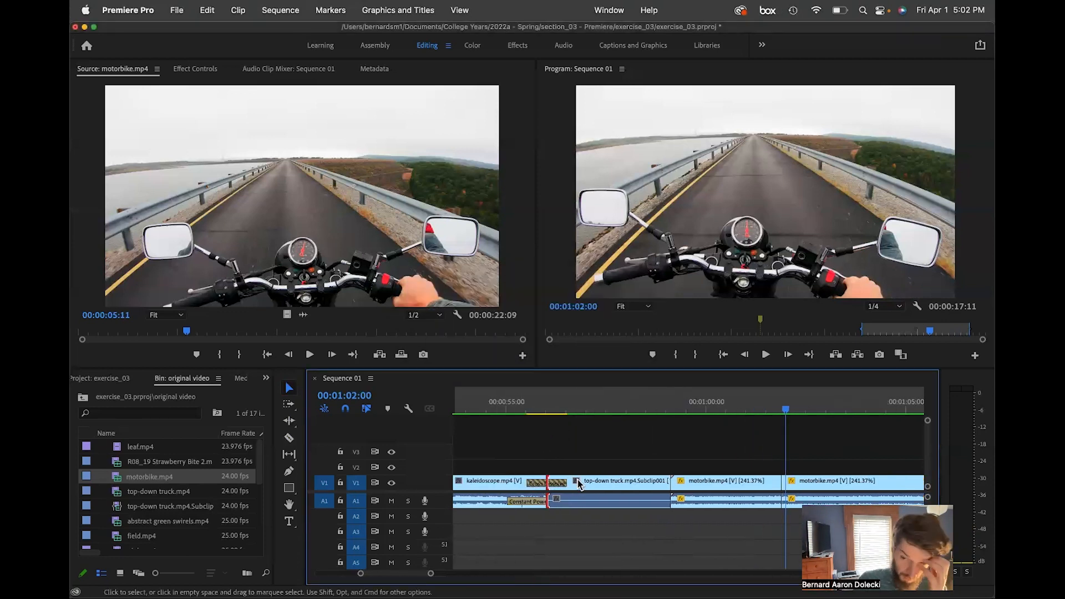
drag(575, 395, 524, 398)
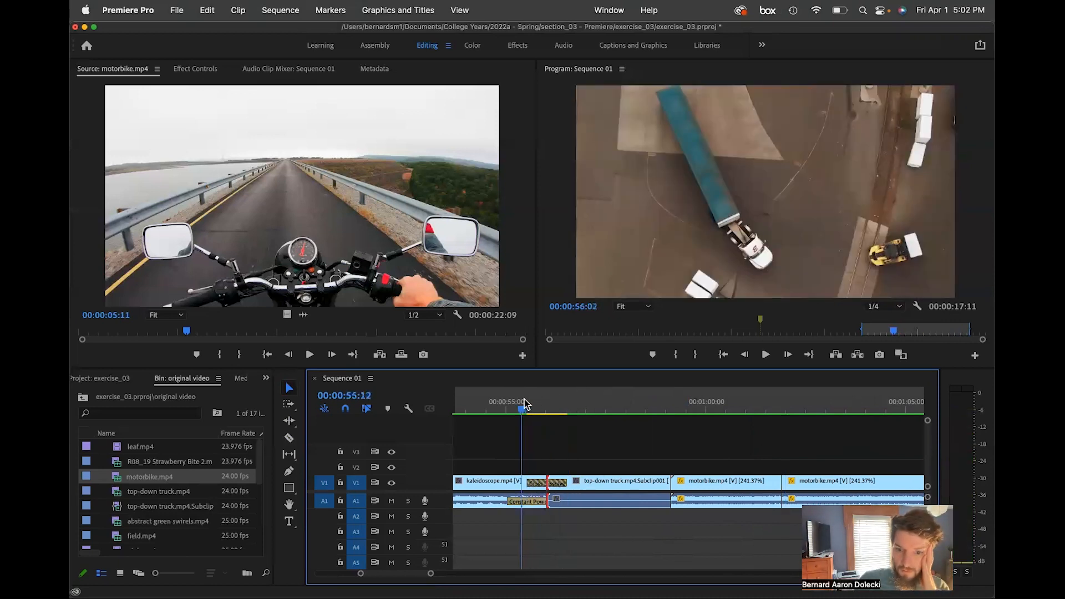
click(547, 410)
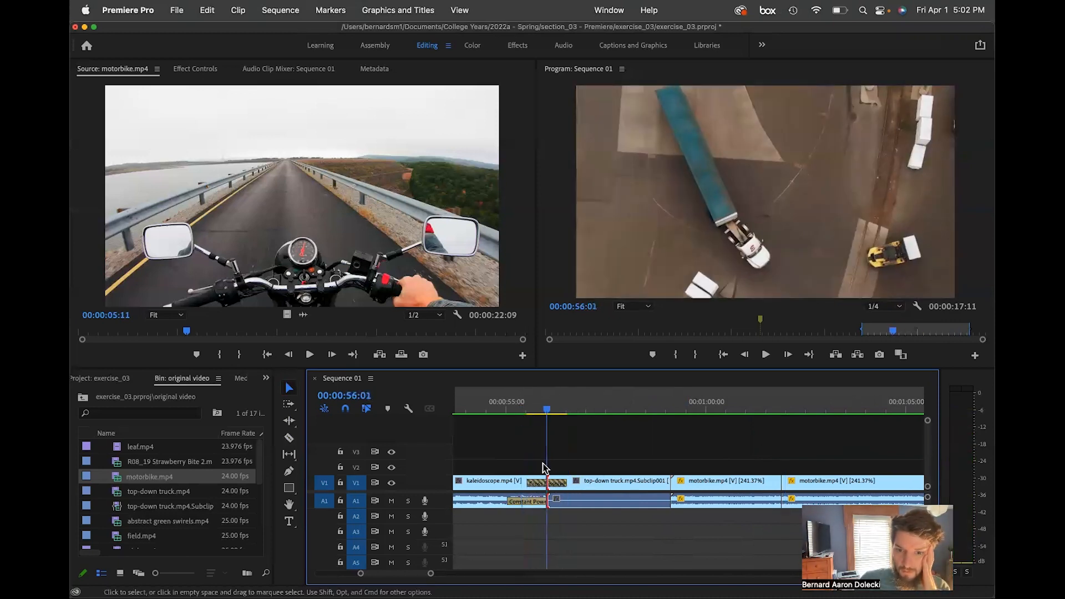
click(517, 410)
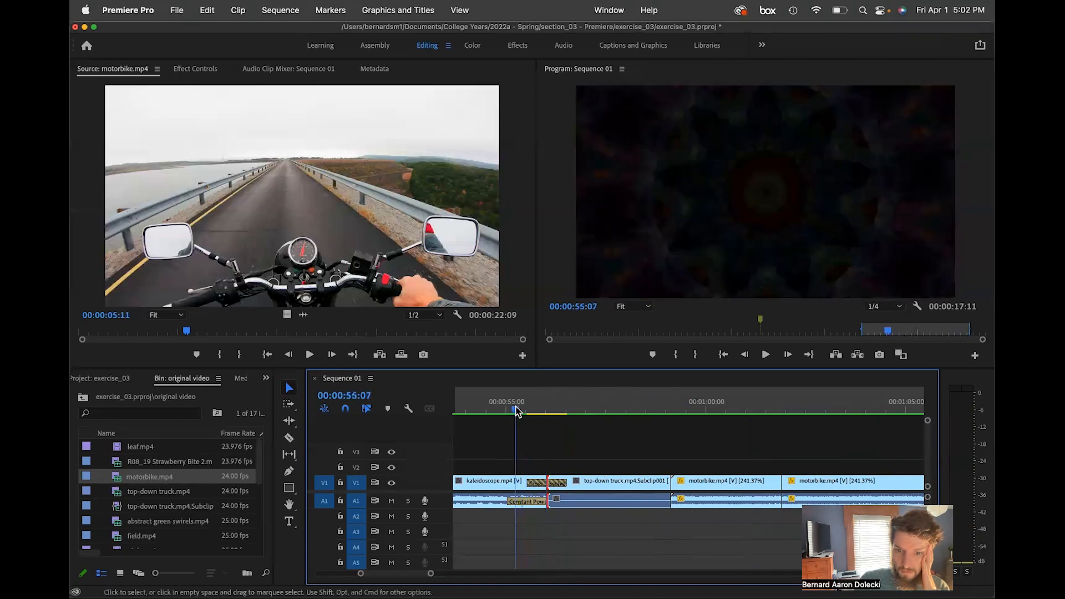
click(766, 355)
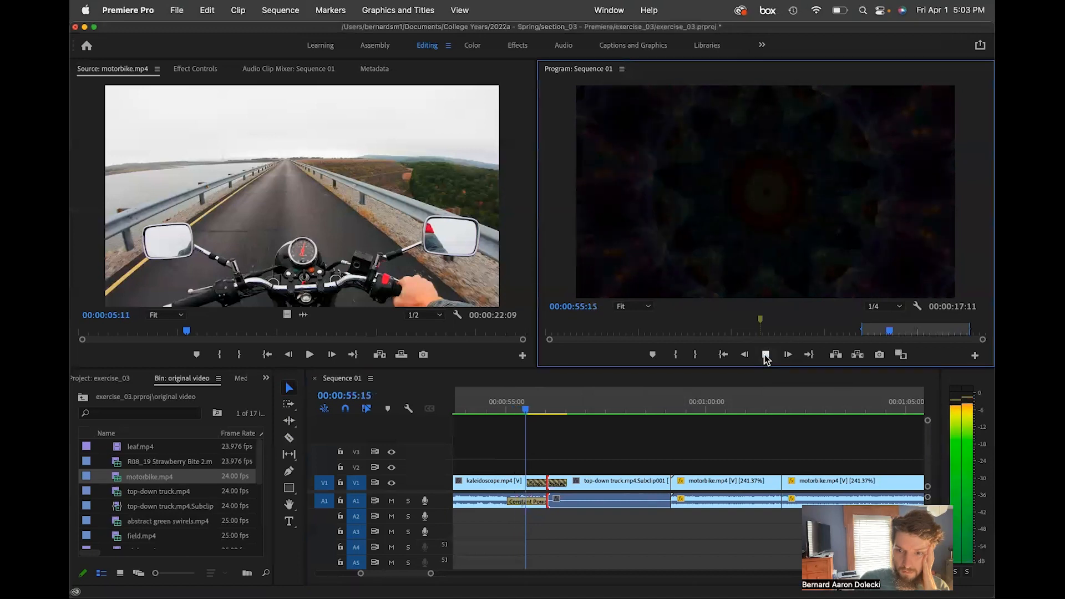
click(766, 356)
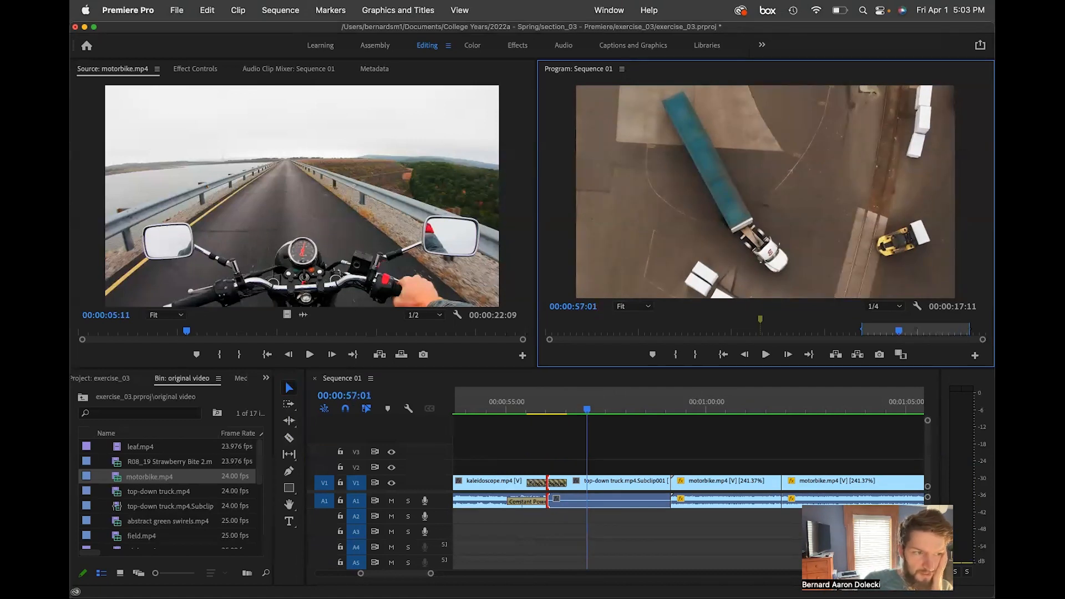
Place the playhead on the transition's cut at 00:00:56:01, and increase the V1 track height until clip thumbnails fit.
drag(588, 412, 547, 428)
click(540, 484)
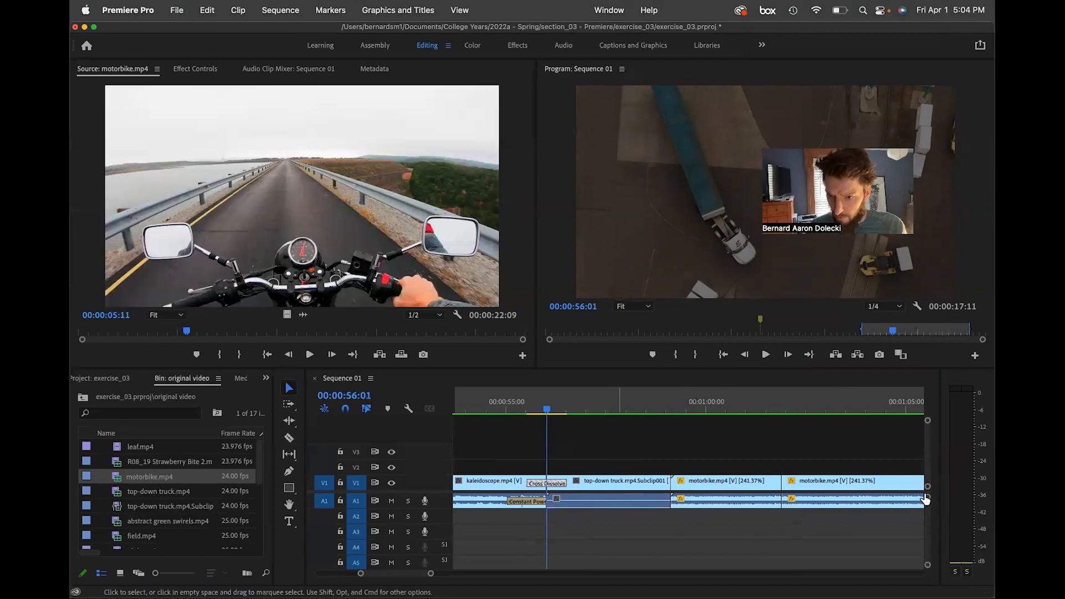
mouse_move(927, 489)
mouse_down()
mouse_move(928, 467)
mouse_move(928, 500)
mouse_up()
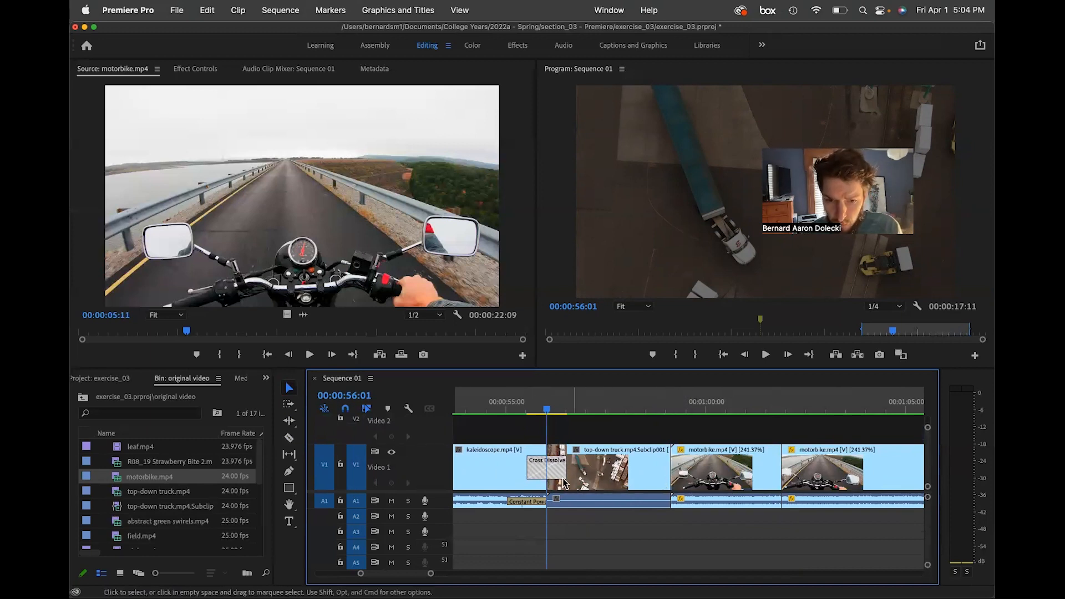
Extend only the start of the Cross Dissolve about 0.3 seconds earlier over kaleidoscope.mp4.
click(534, 473)
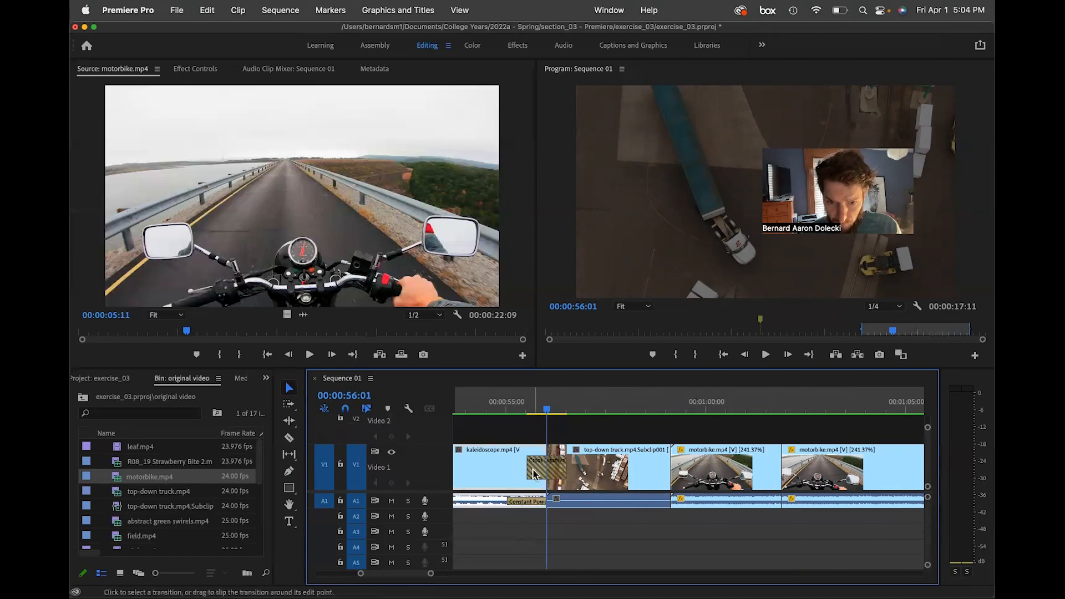
click(534, 473)
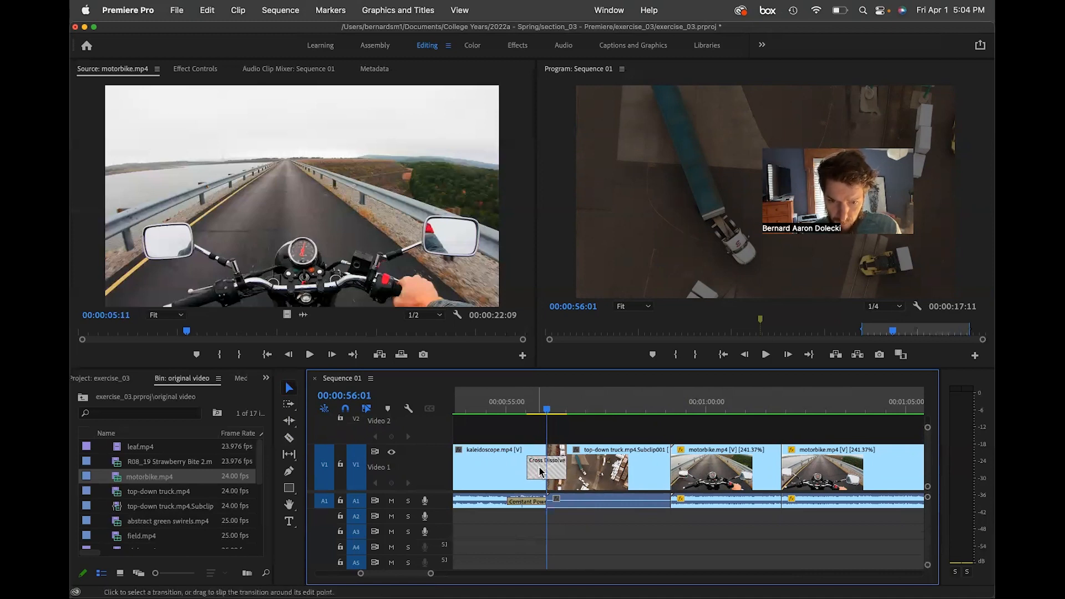
click(529, 472)
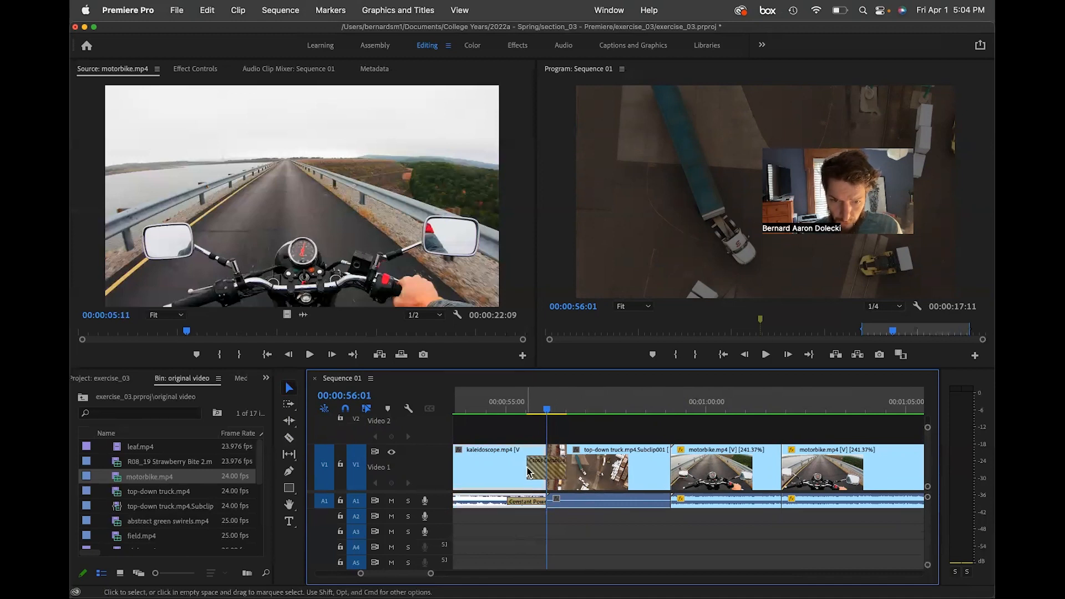
click(530, 470)
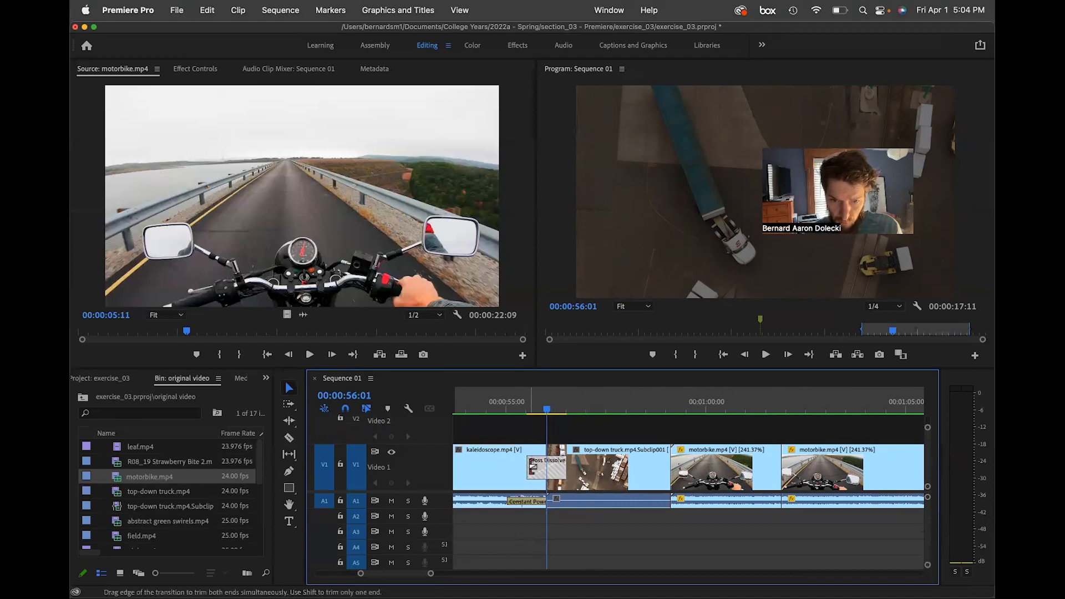
mouse_move(532, 469)
mouse_down()
mouse_move(510, 471)
mouse_move(521, 470)
mouse_up()
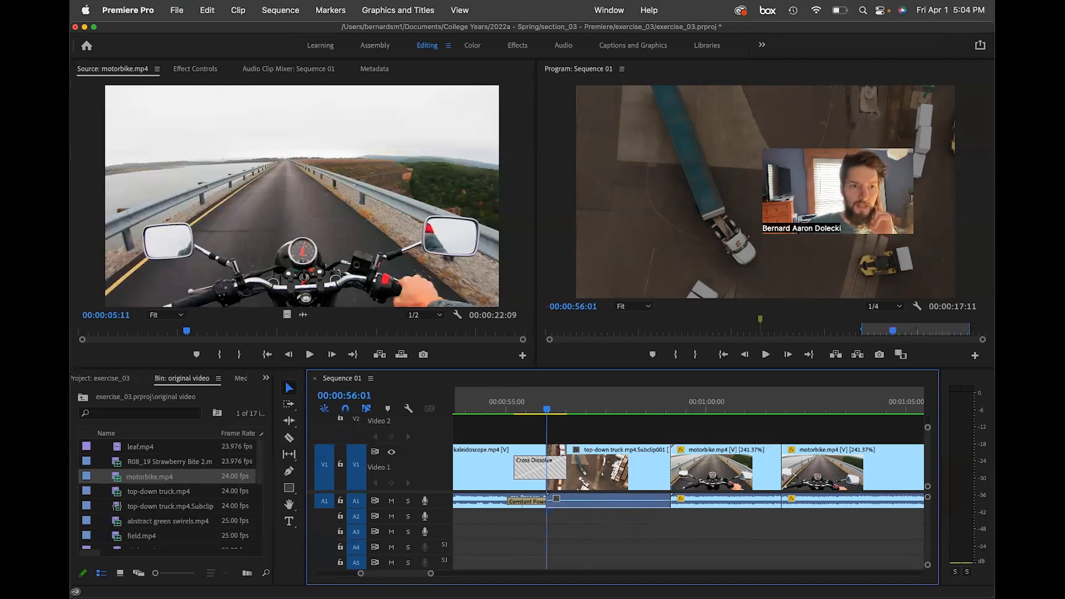
Choose the Editing workspace, switch to the Effects workspace, and return to Editing.
click(173, 60)
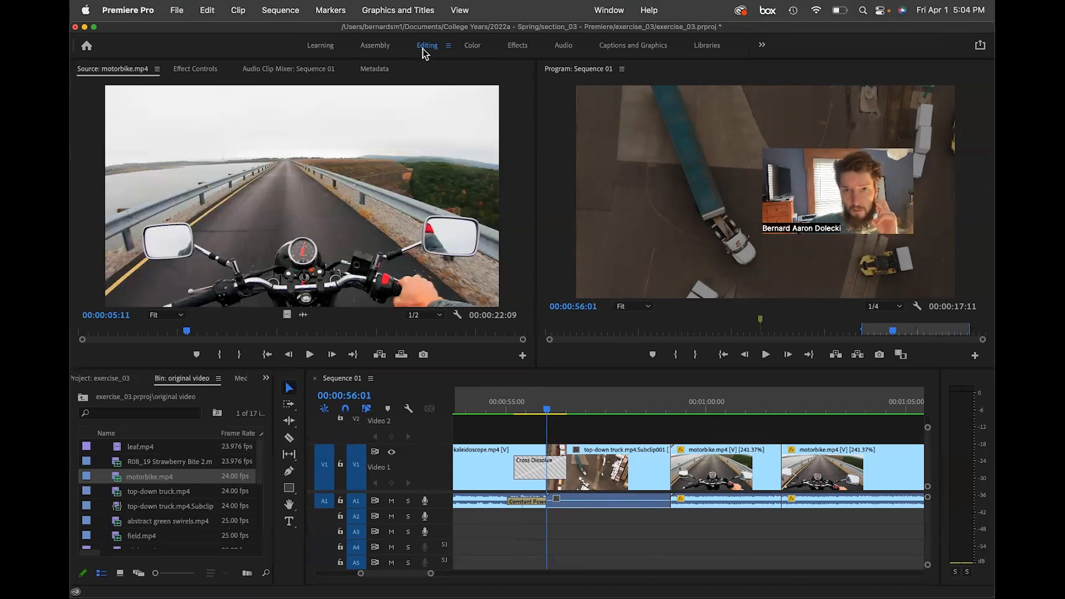
click(606, 10)
mouse_move(608, 36)
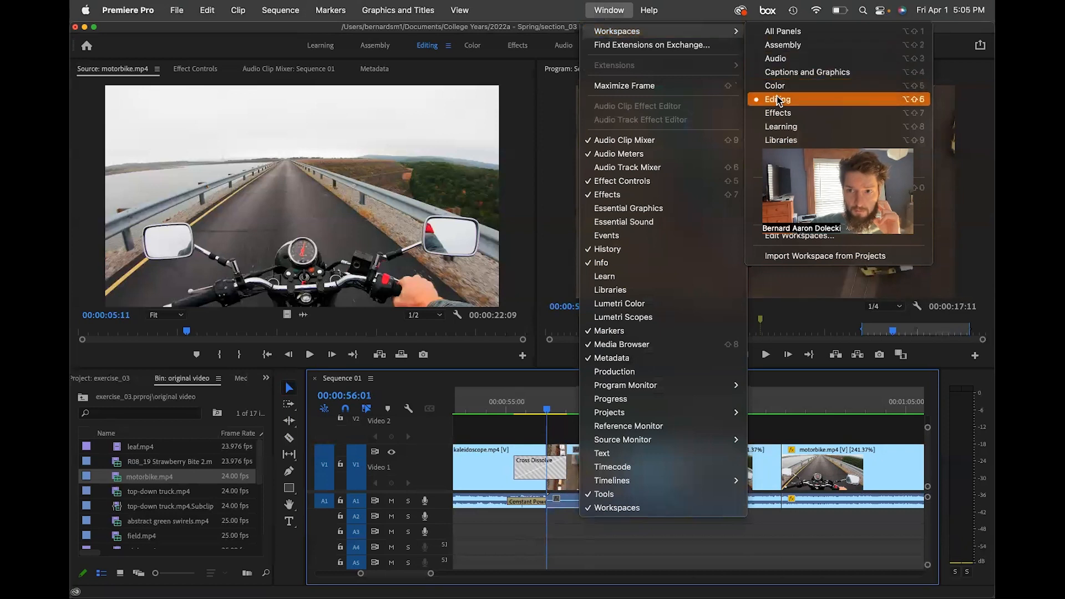
click(780, 100)
click(610, 10)
click(610, 10)
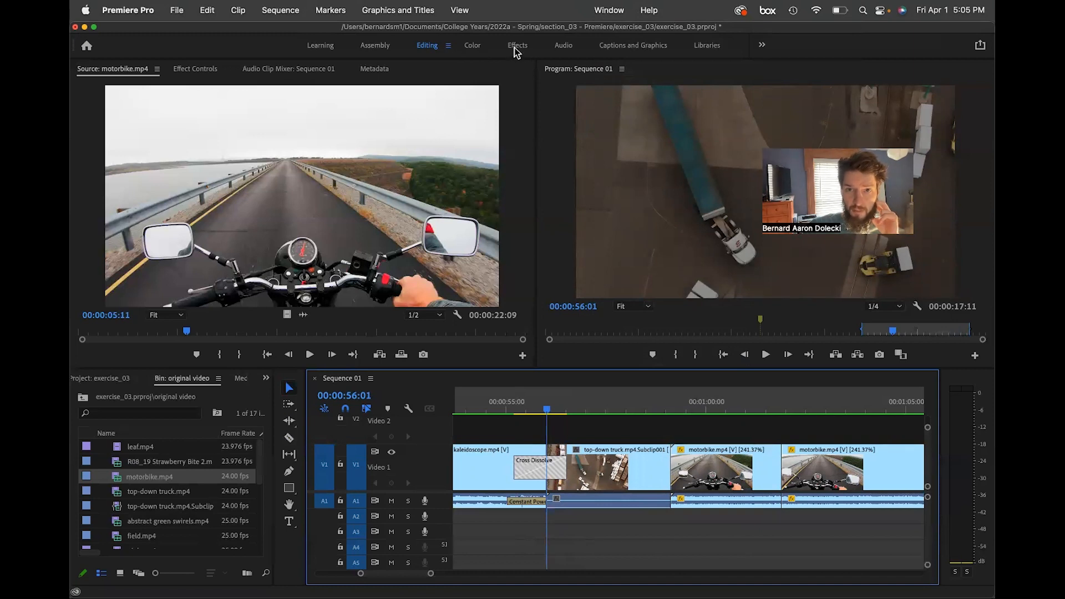
click(517, 47)
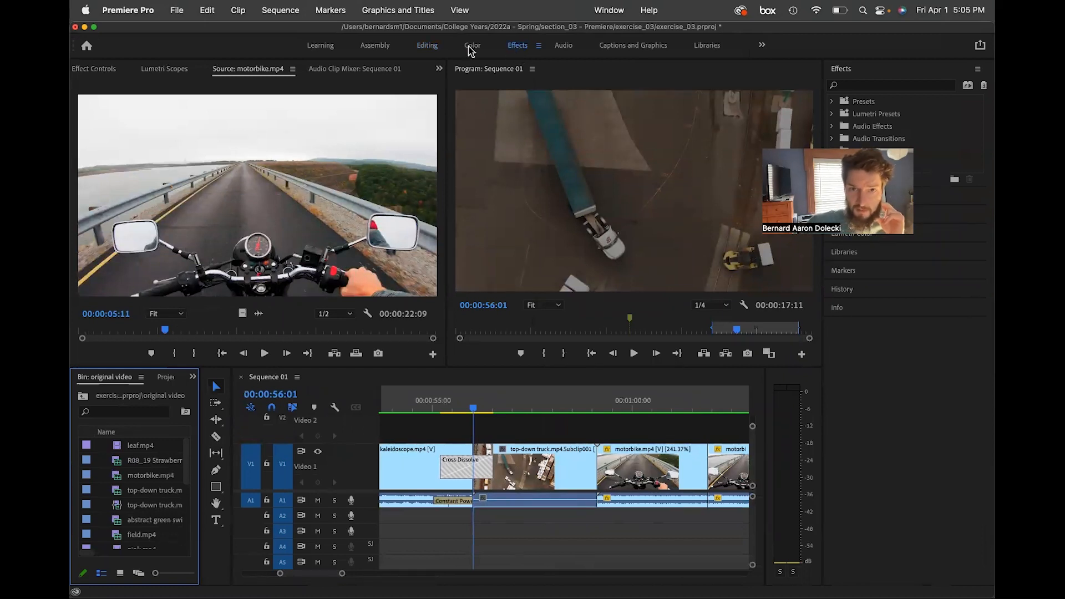
click(427, 46)
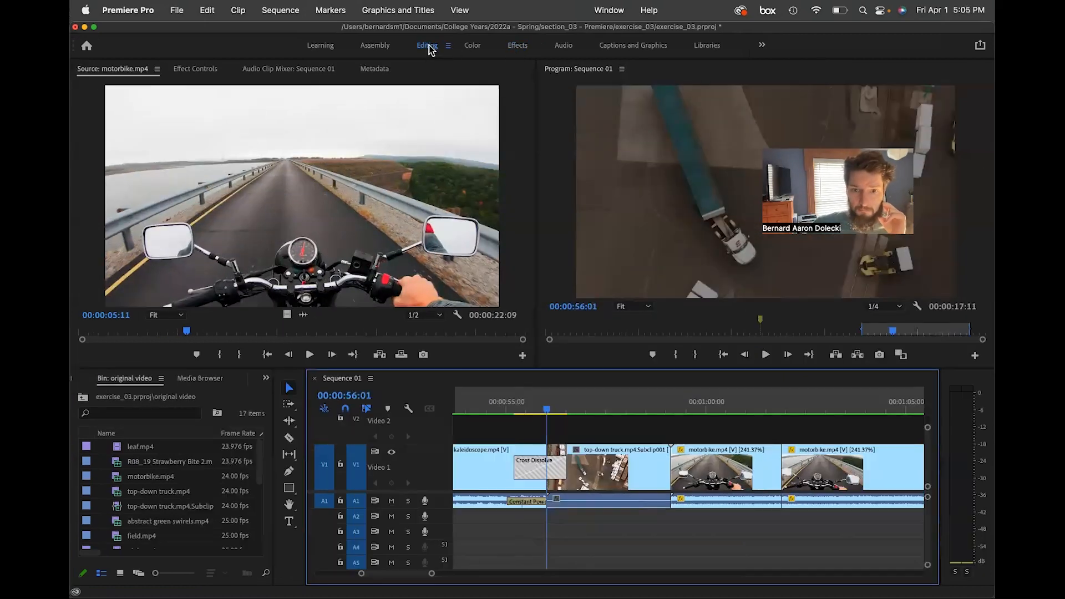
Switch to the Effects workspace, expand the Dissolve group of the video transitions and select Morph Cut.
click(517, 46)
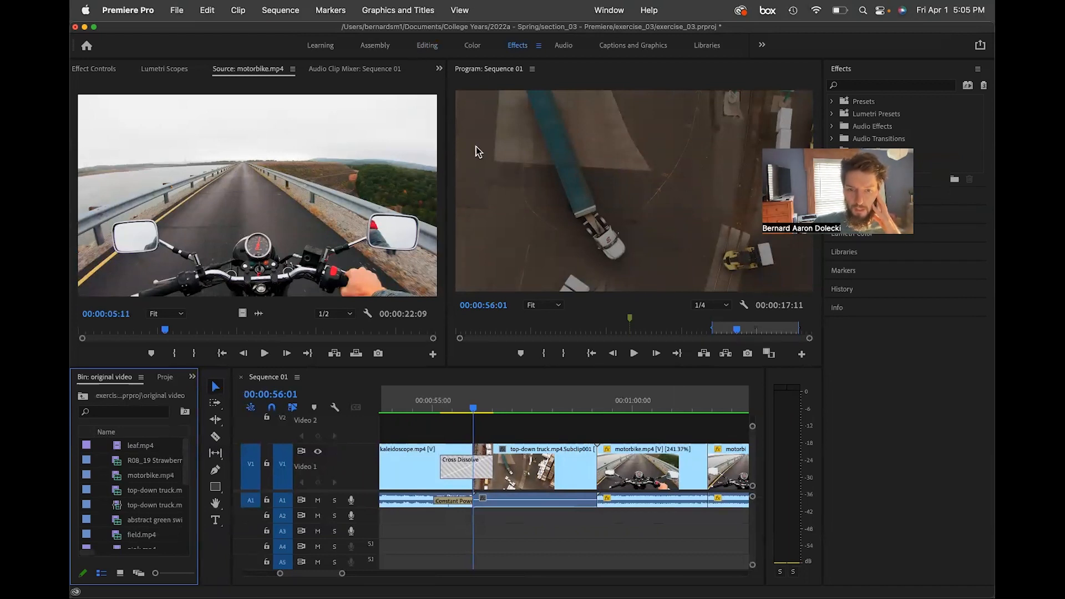
click(429, 46)
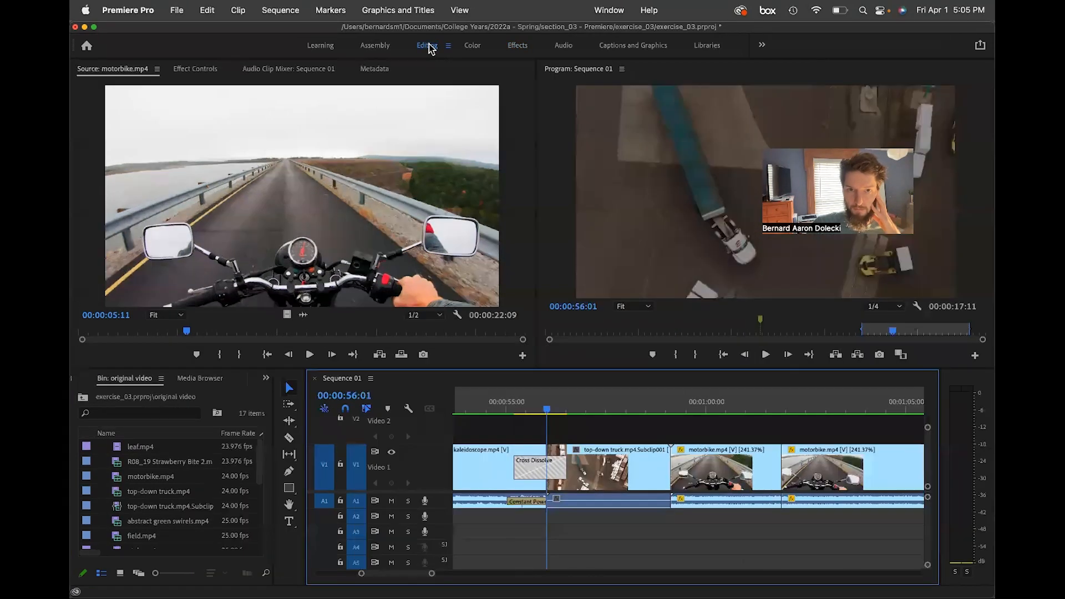
click(518, 45)
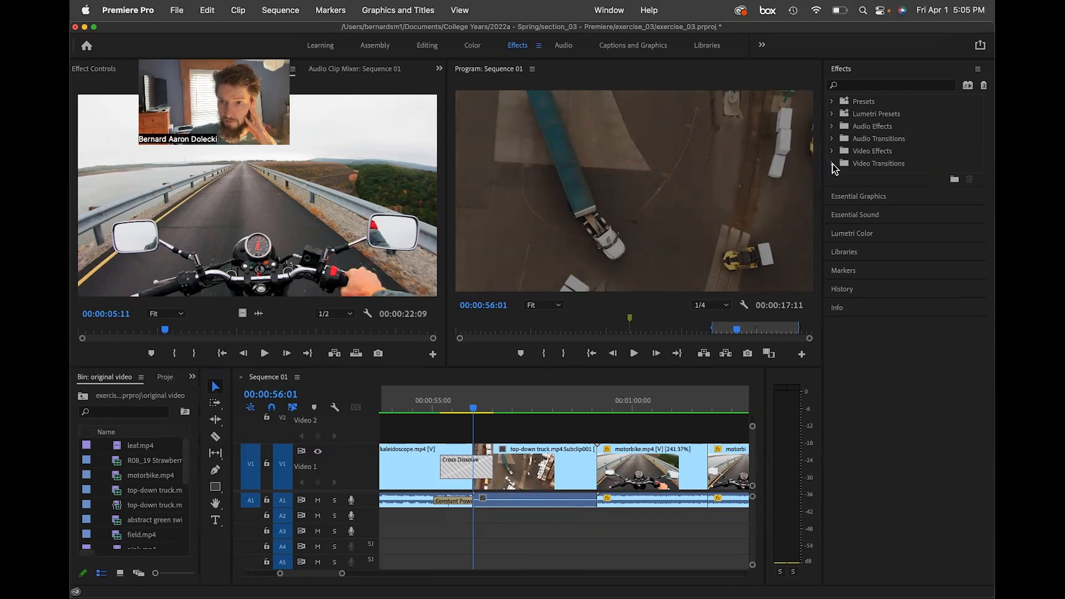
click(832, 164)
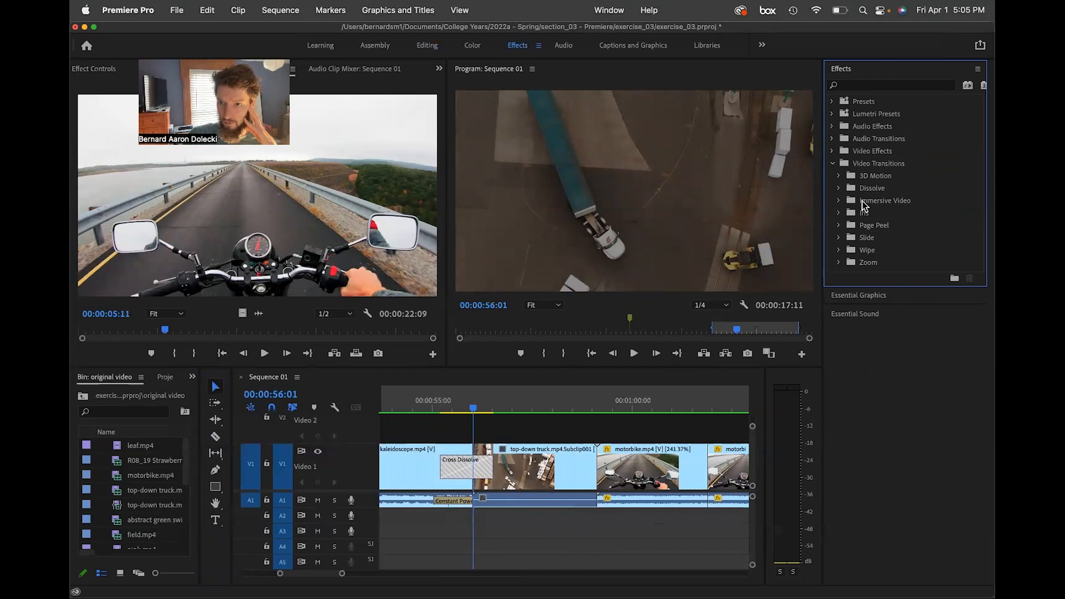
click(839, 188)
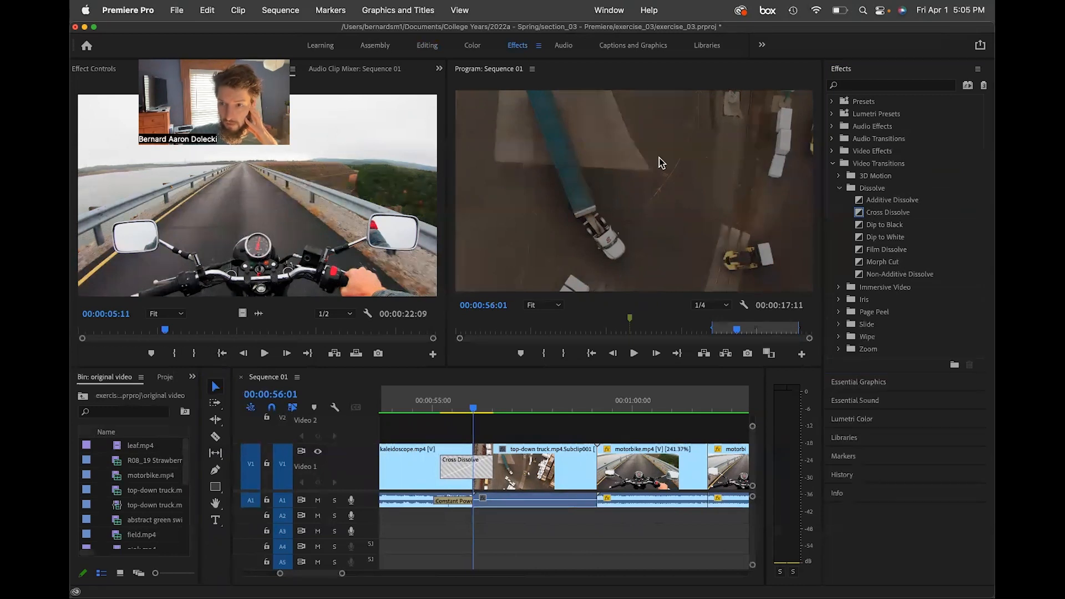
click(875, 263)
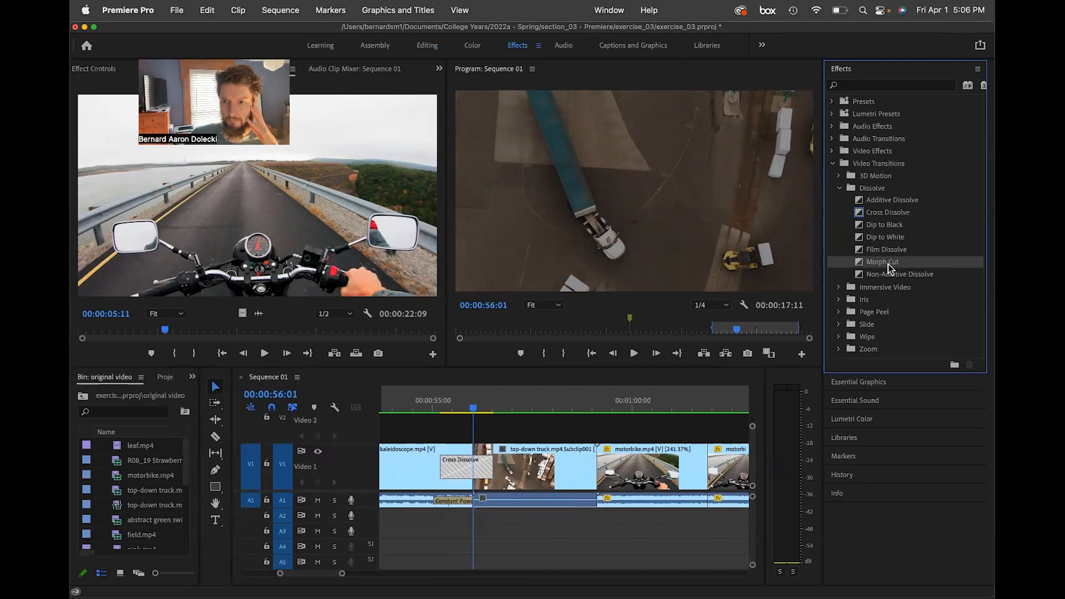
Replace the Cross Dissolve between kaleidoscope.mp4 and the top-down truck clip with the Iris Cross transition.
click(839, 300)
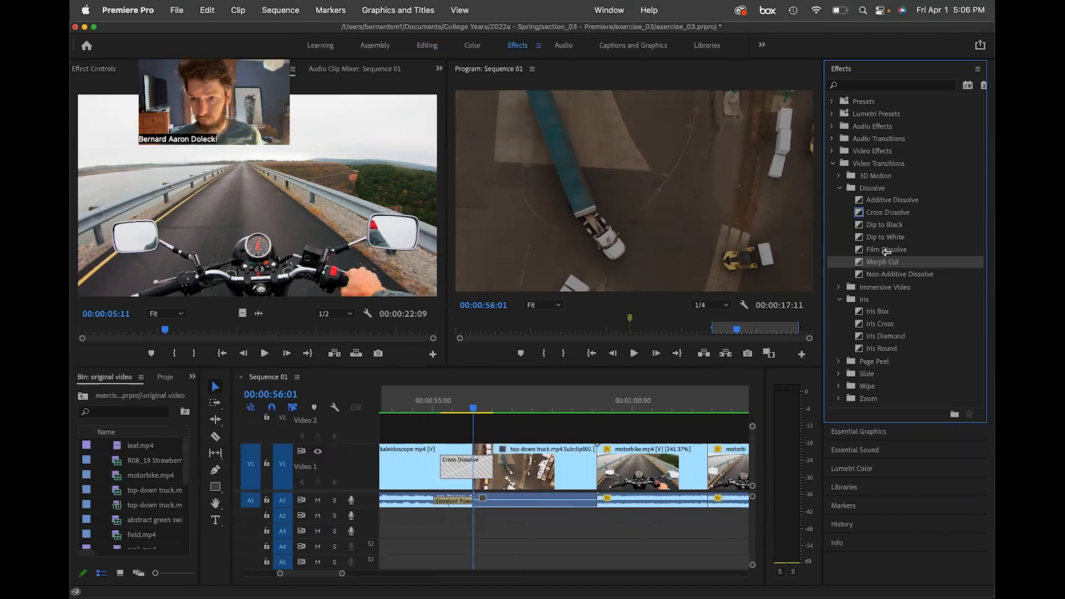
click(883, 326)
drag(771, 354, 479, 476)
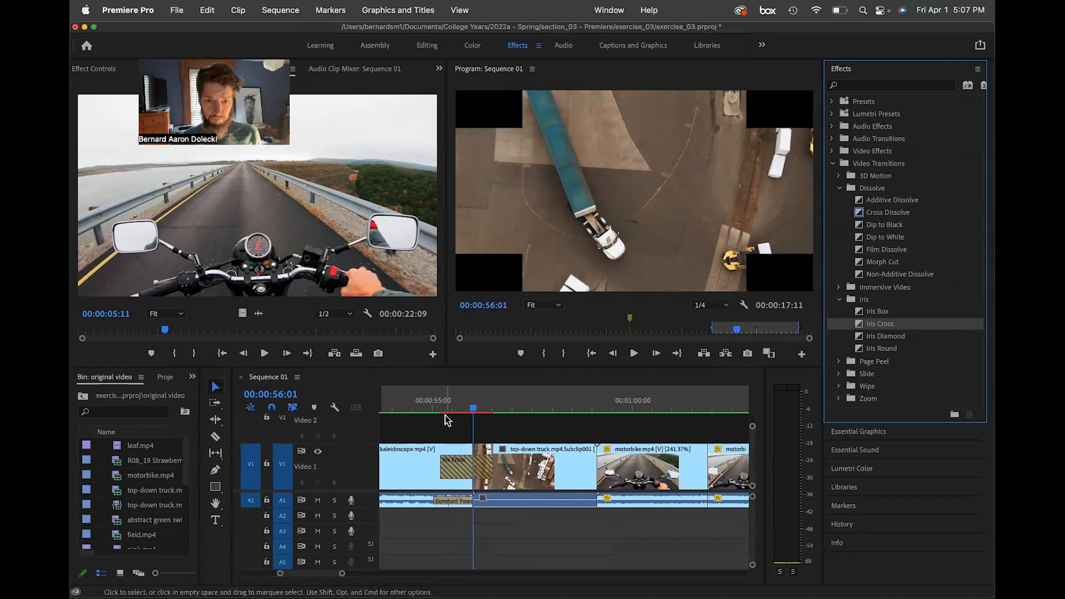
Mark in and out points around the Iris Cross transition, with the out point at 00:00:56:24, and render the marked range.
drag(436, 412, 420, 411)
click(504, 409)
key(o)
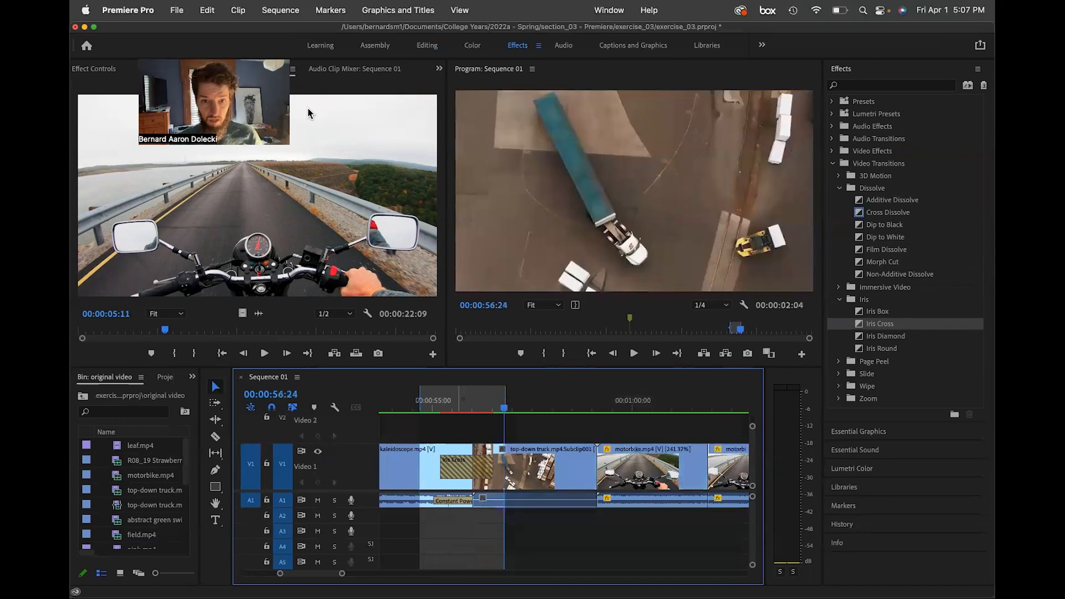
click(283, 10)
click(283, 10)
click(283, 10)
click(310, 65)
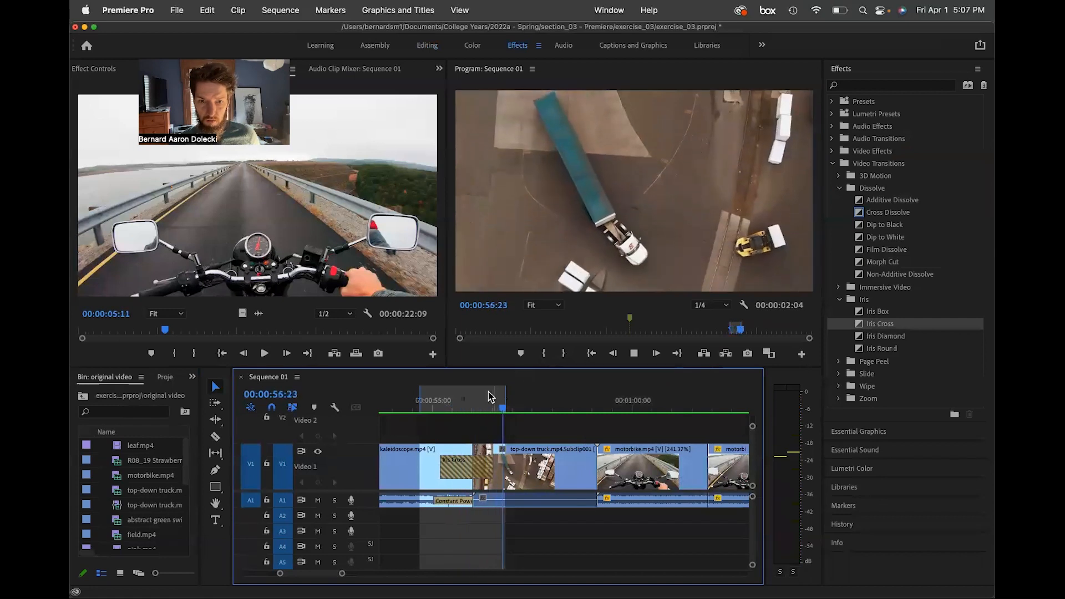
Play the sequence from 00:00:54:06 across the rendered Iris Cross transition.
click(400, 407)
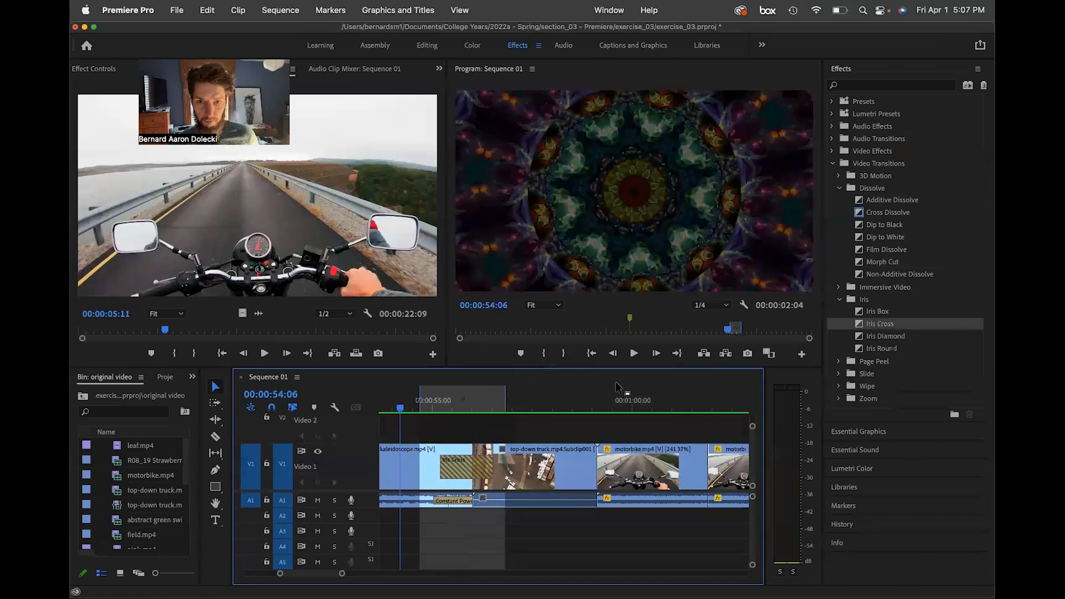
click(635, 353)
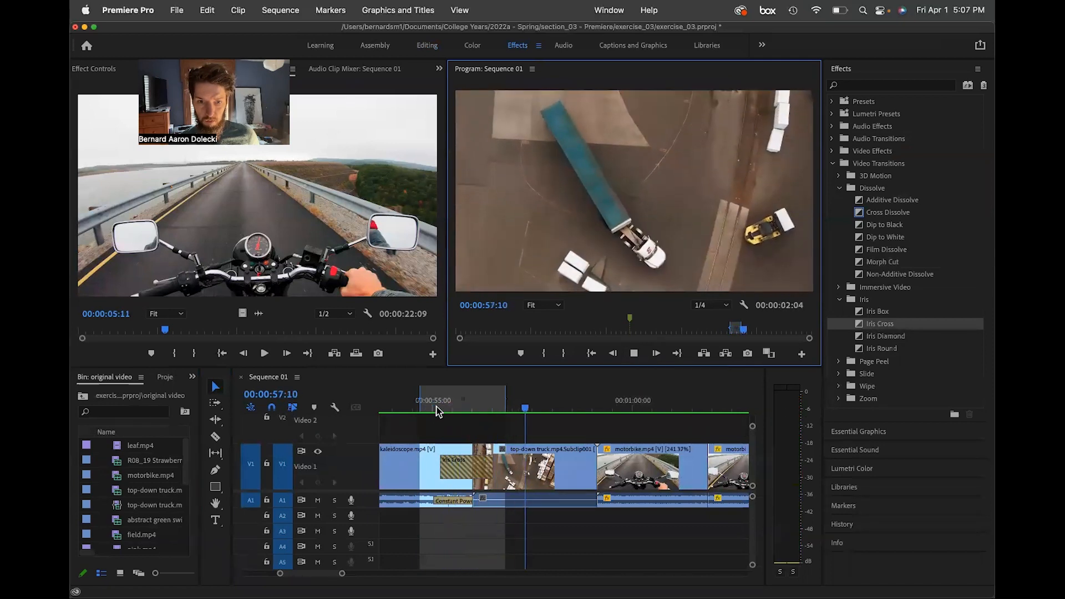
click(410, 408)
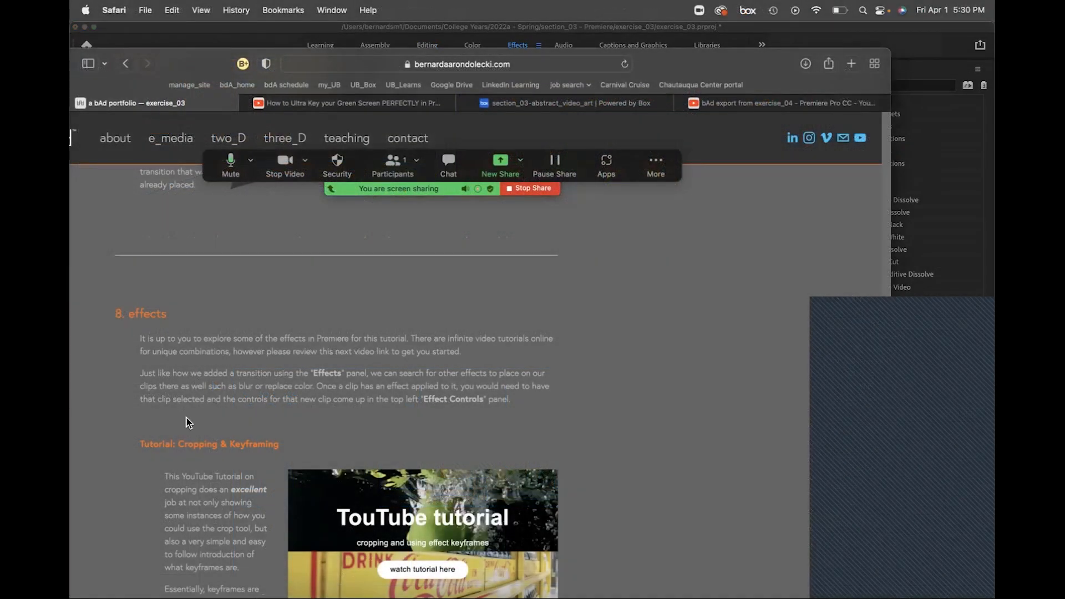
Read the effects section of the exercise_03 page in Safari, covering the Cropping & Keyframing and Masking & Chroma Keying tutorials.
scroll(187, 420, down, 1)
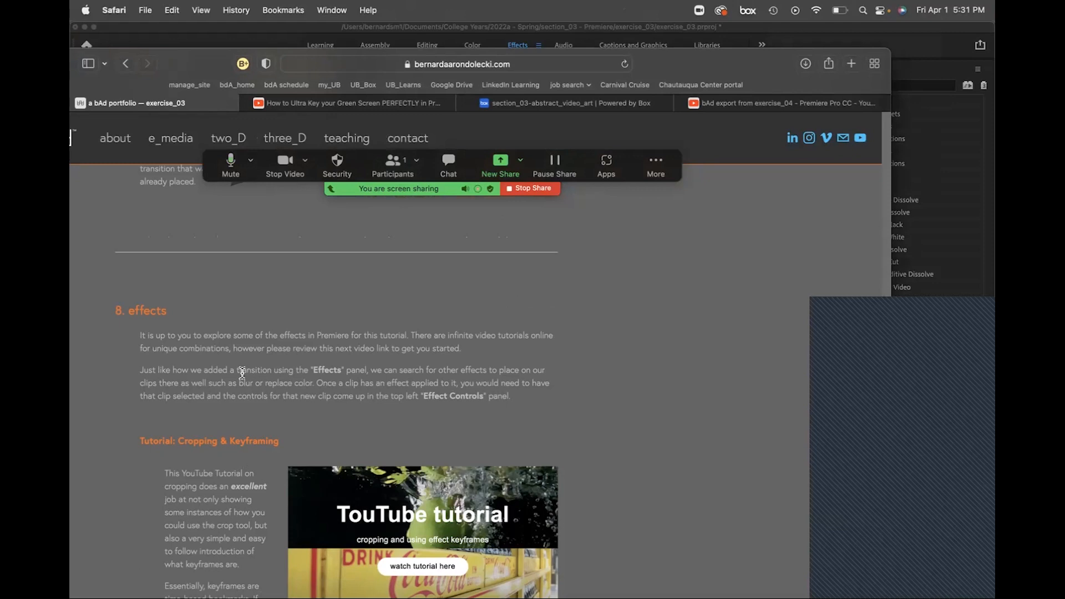
scroll(242, 372, down, 1)
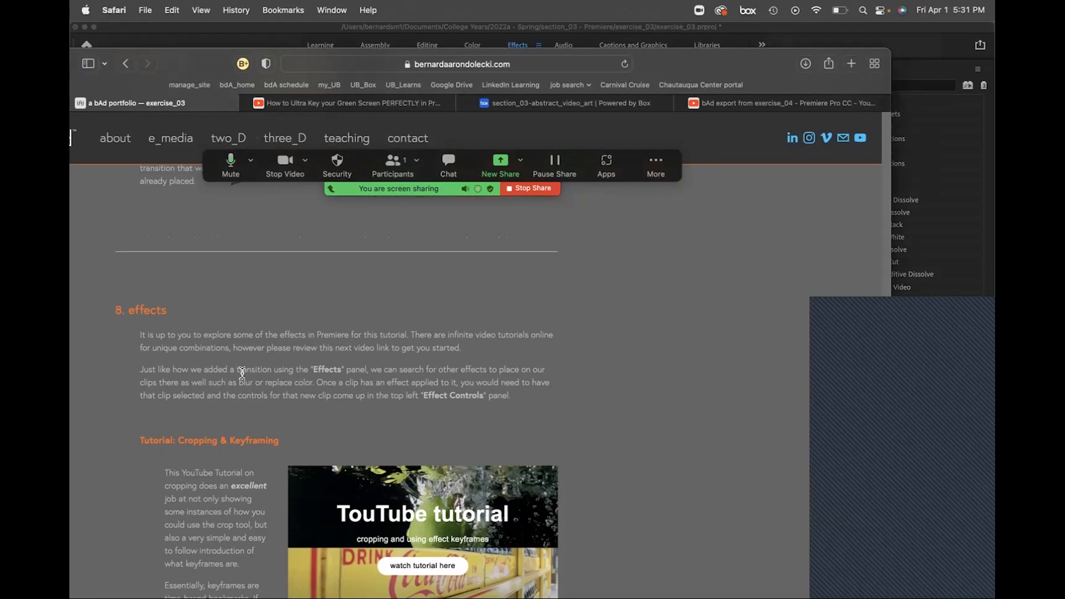
scroll(242, 373, down, 2)
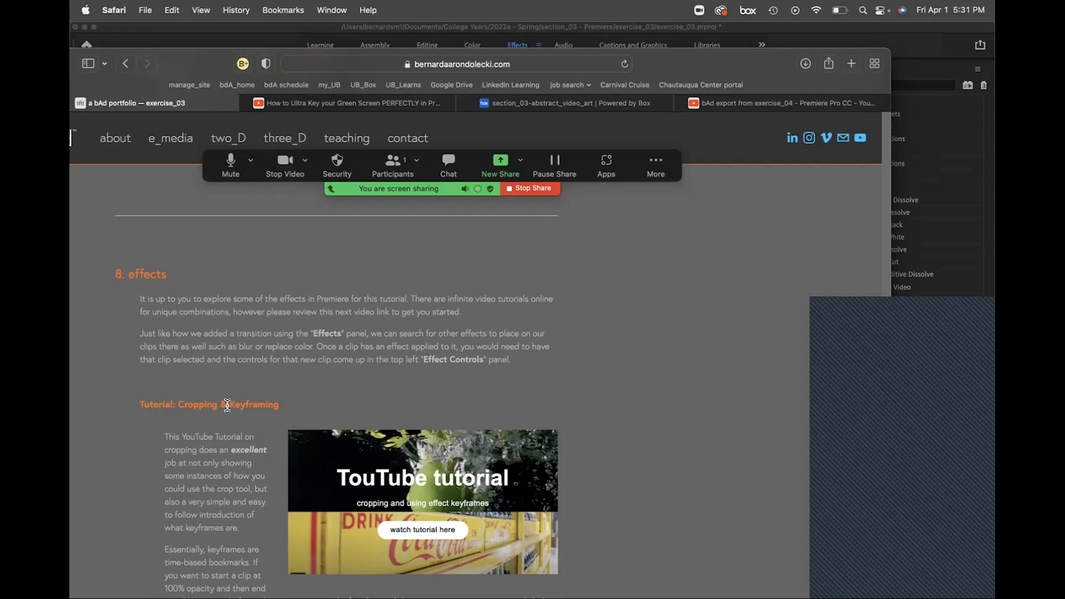
drag(230, 405, 265, 405)
scroll(200, 428, down, 3)
drag(178, 343, 210, 343)
scroll(211, 379, down, 8)
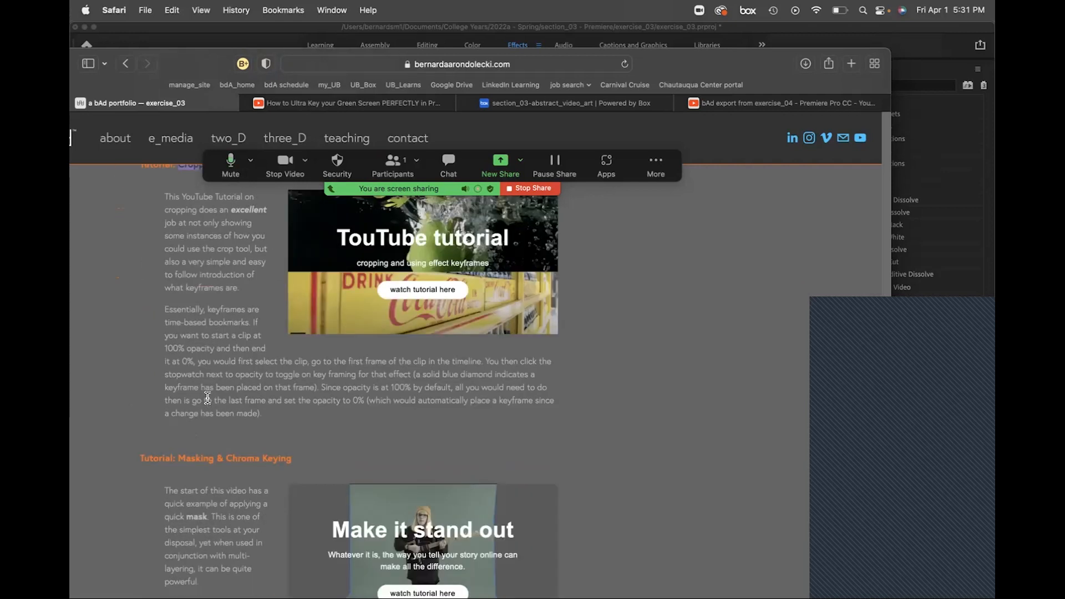
drag(179, 429, 293, 428)
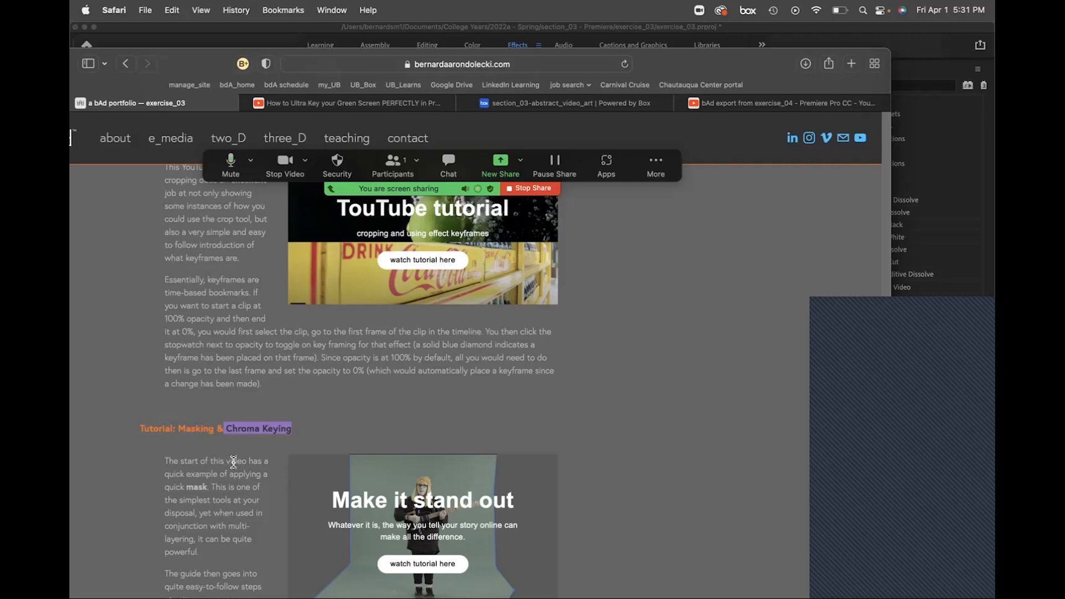
scroll(233, 462, up, 1)
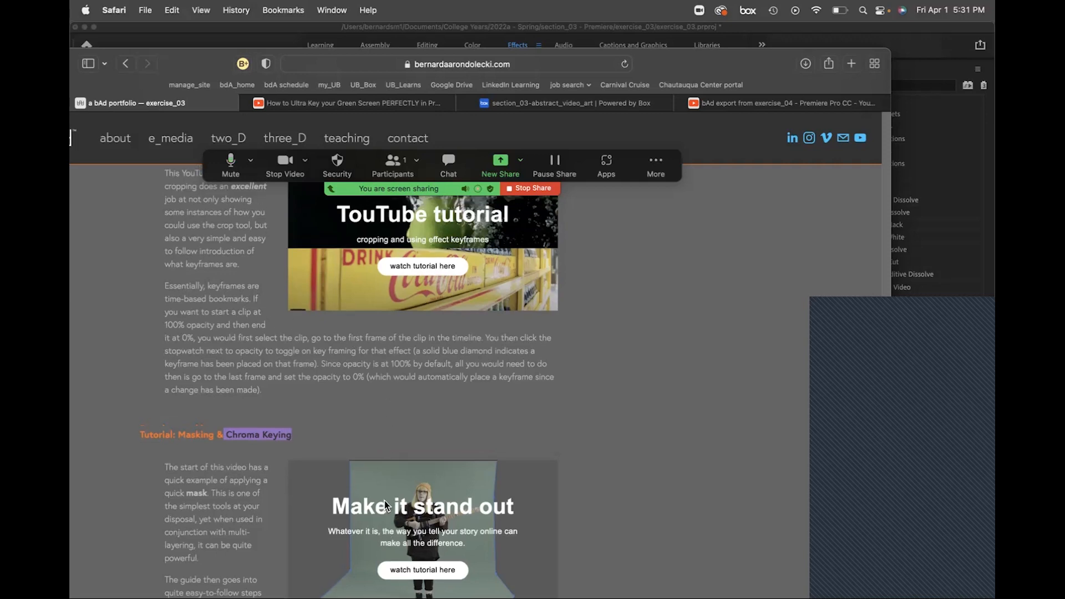
scroll(378, 509, up, 5)
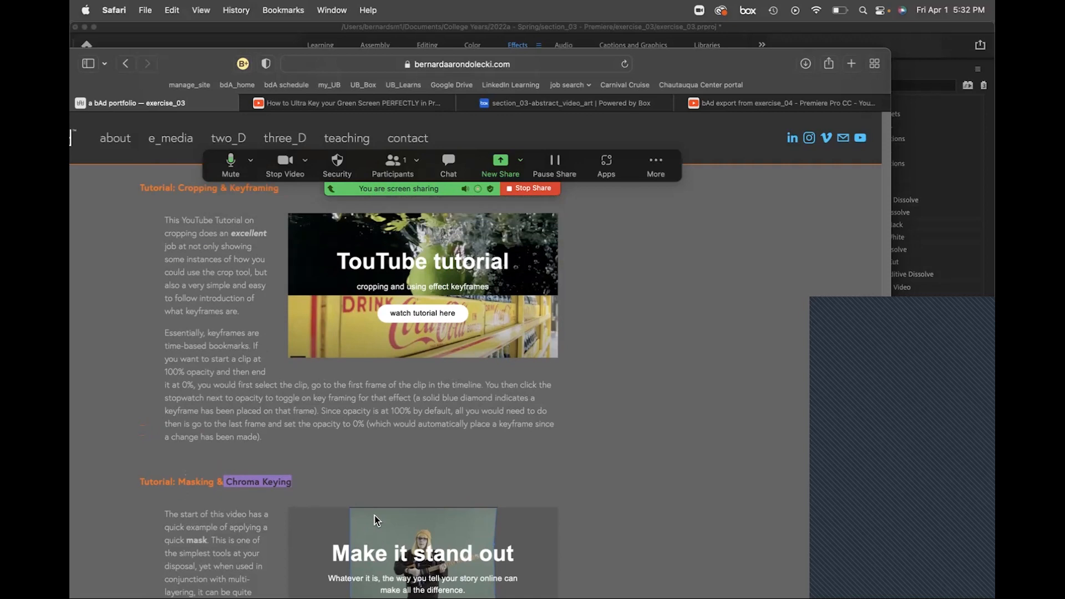
scroll(374, 515, up, 1)
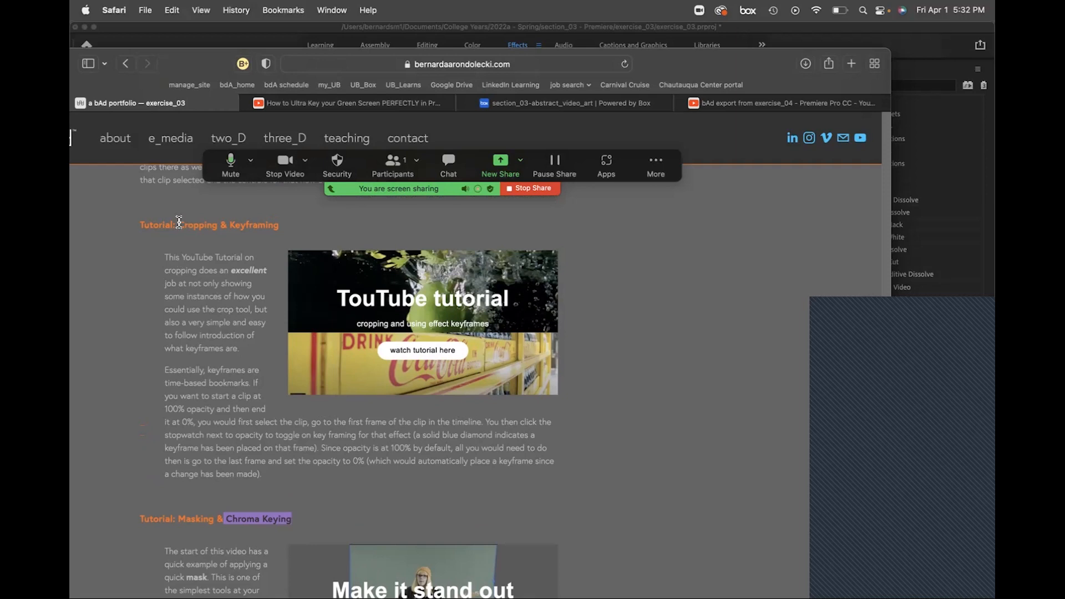
drag(178, 225, 218, 225)
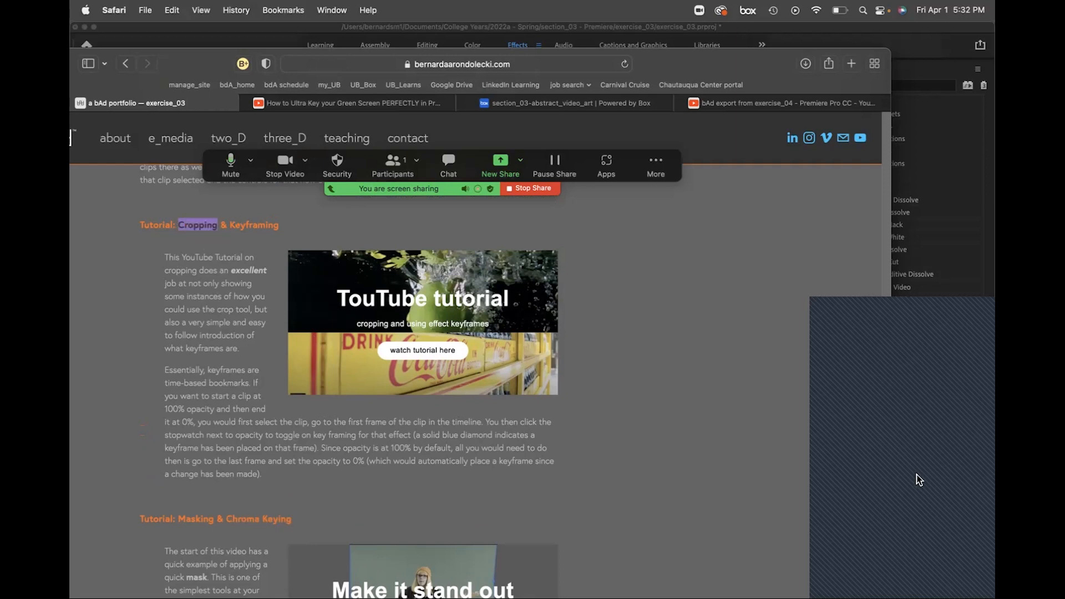
Return to Premiere Pro, select the first kaleidoscope.mp4 clip on V1 and show its effect controls in the Editing workspace.
key(super+Tab)
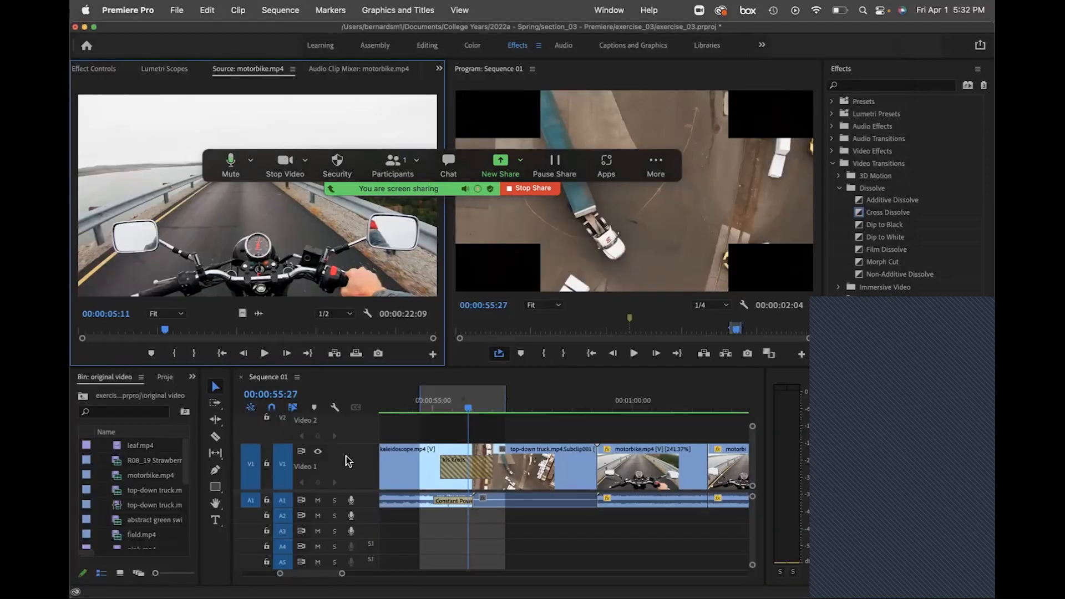
scroll(419, 461, left, 10)
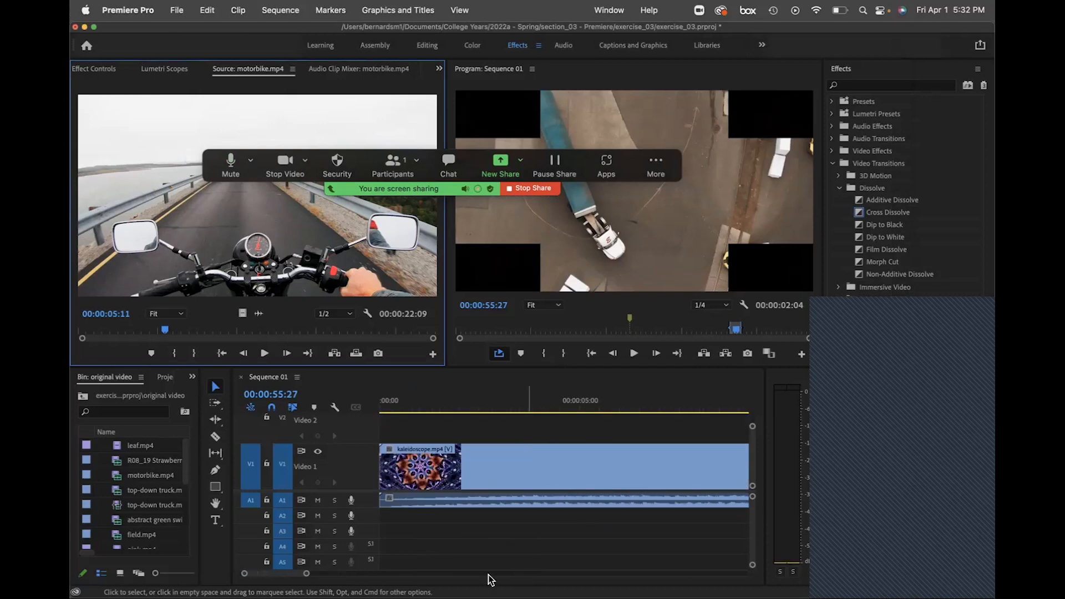
drag(306, 574, 379, 573)
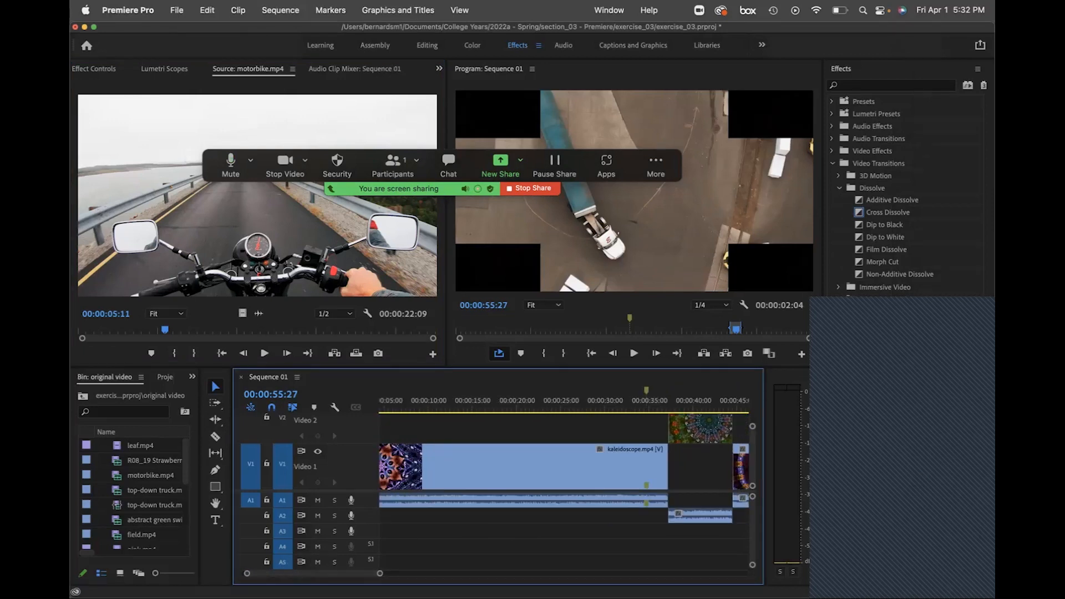
click(482, 463)
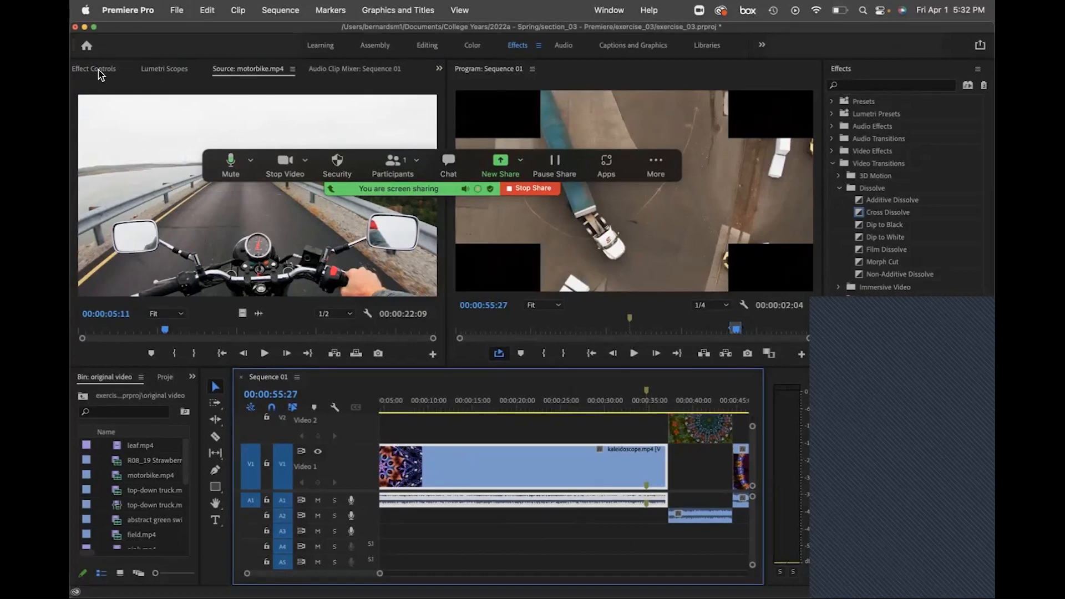
click(432, 49)
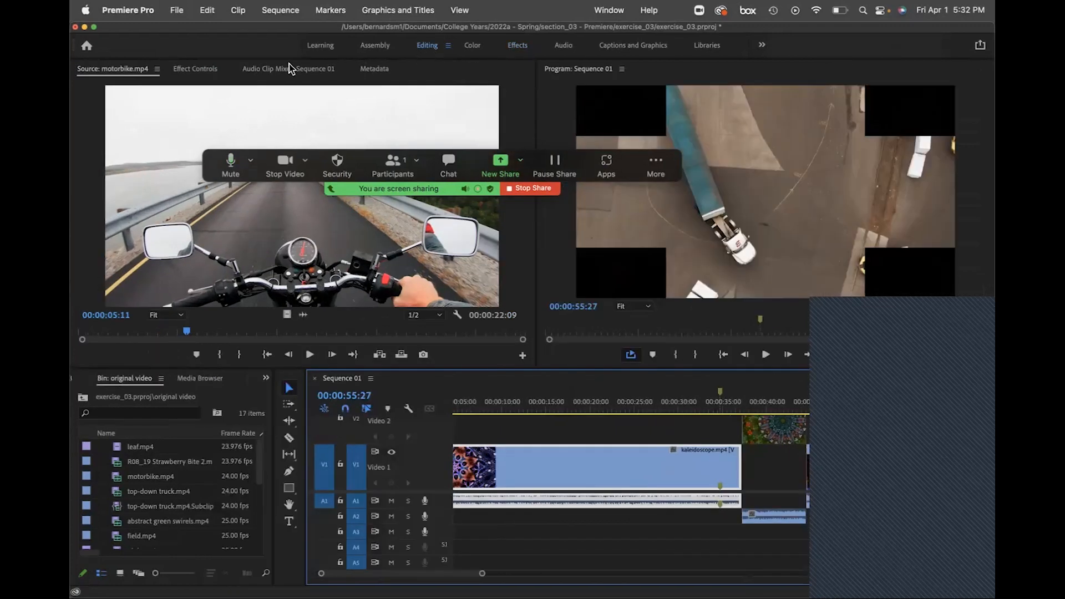
click(190, 71)
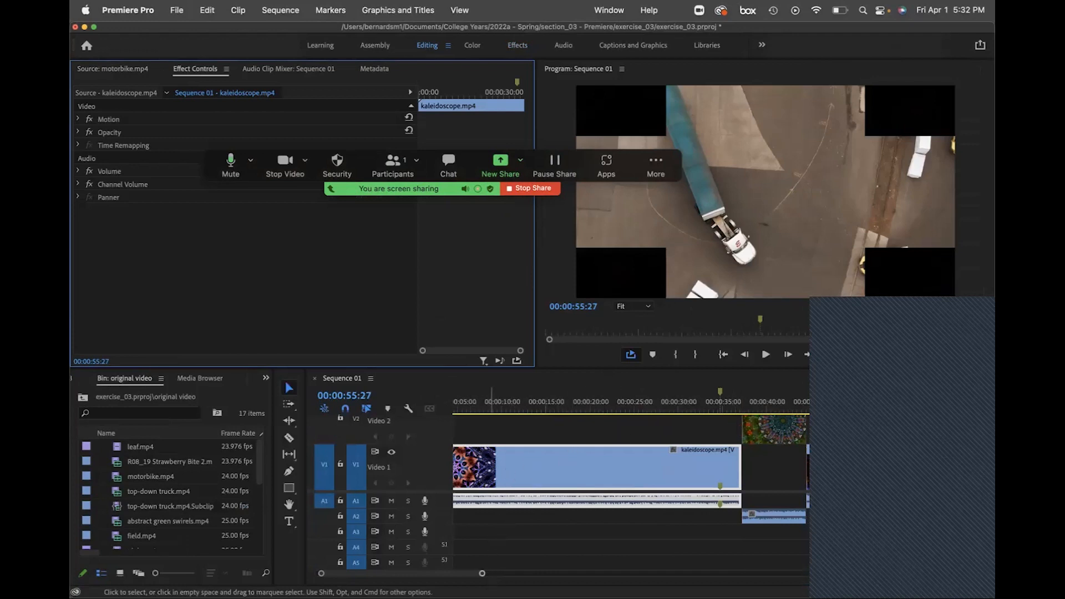
Trim the end of the first kaleidoscope.mp4 clip on V1 back to about 15 seconds.
scroll(475, 575, right, 5)
scroll(476, 575, right, 10)
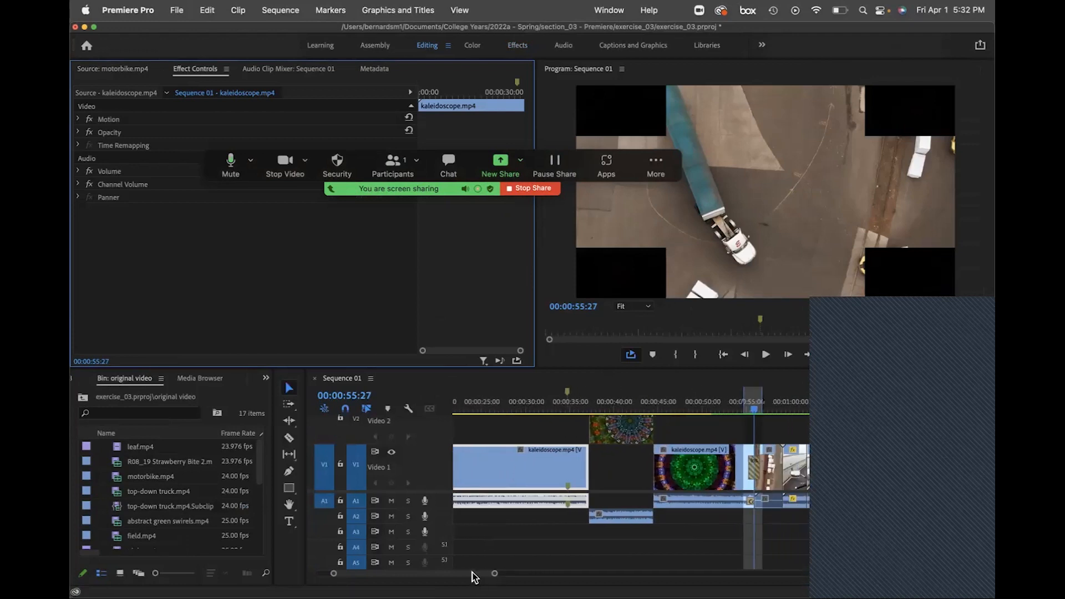
drag(472, 580, 433, 580)
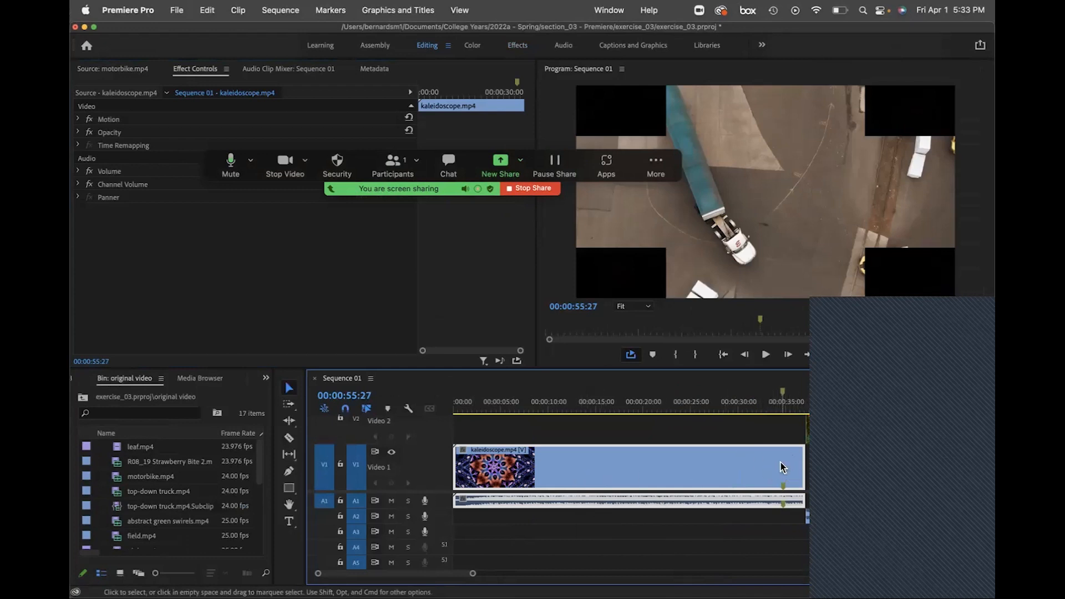
drag(803, 456, 600, 462)
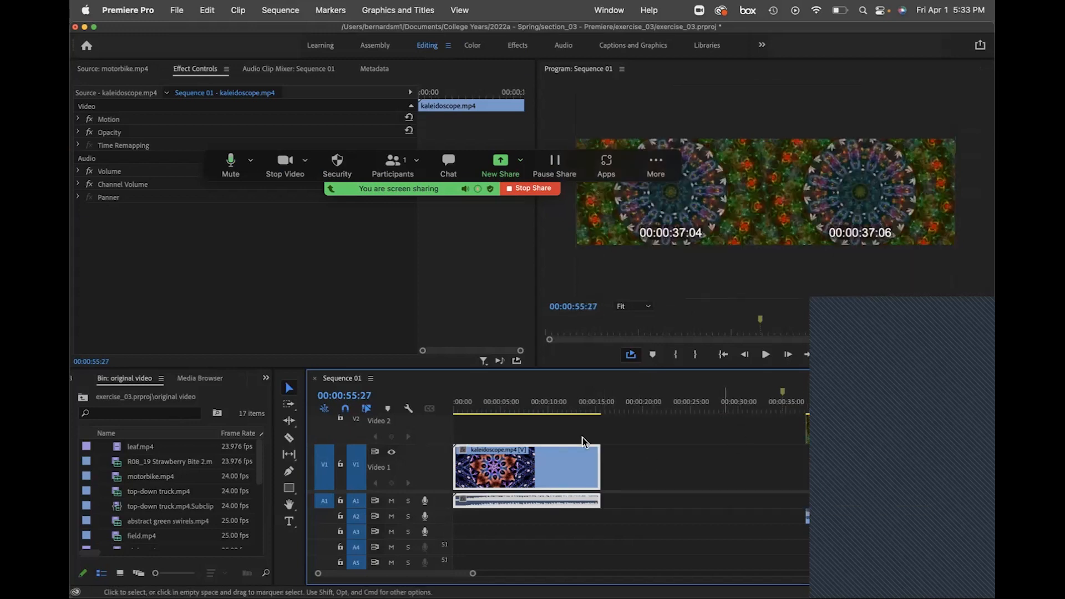
Move all clips after the first kaleidoscope.mp4 clip earlier so they start directly at its end.
drag(473, 573, 539, 573)
drag(616, 424, 682, 488)
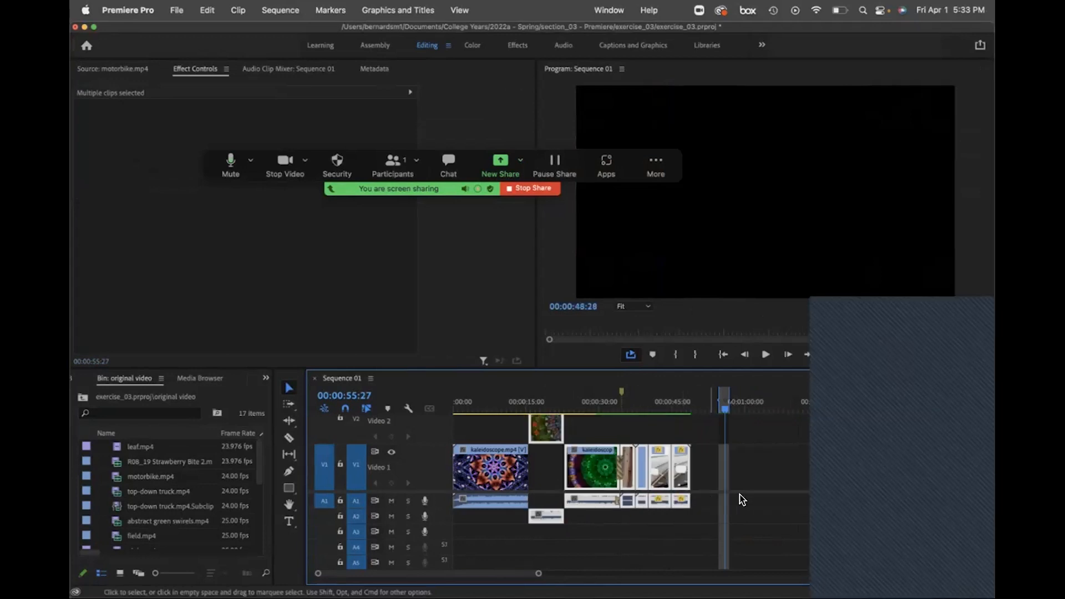
click(759, 499)
Delete the second kaleidoscope.mp4 clip on V1 and move the truck and motorbike clips earlier to the end of the V2 clip.
click(602, 469)
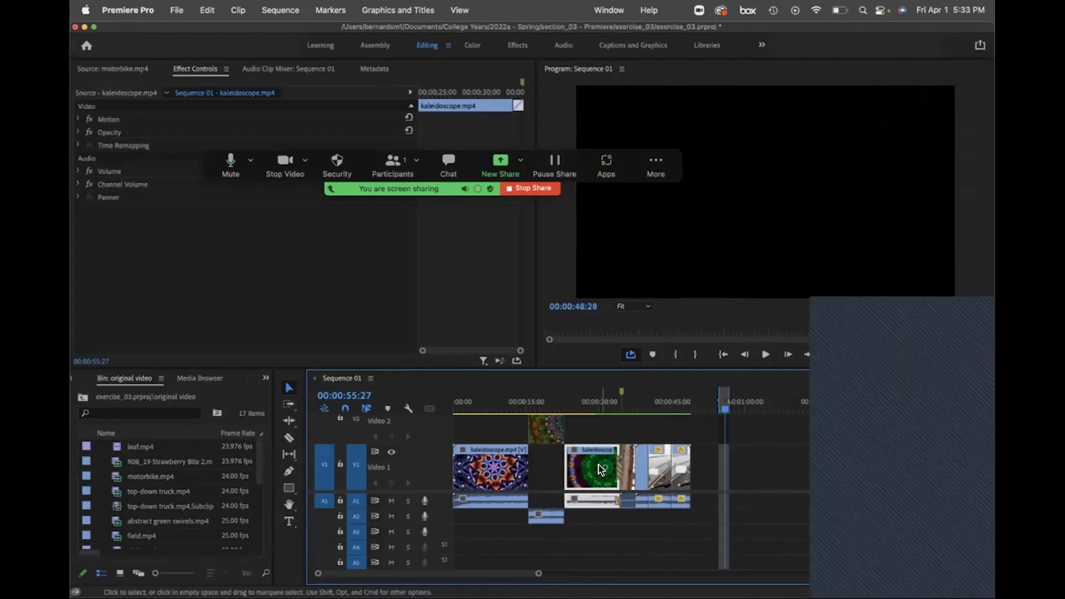
key(Delete)
drag(604, 440, 696, 528)
drag(684, 490, 629, 494)
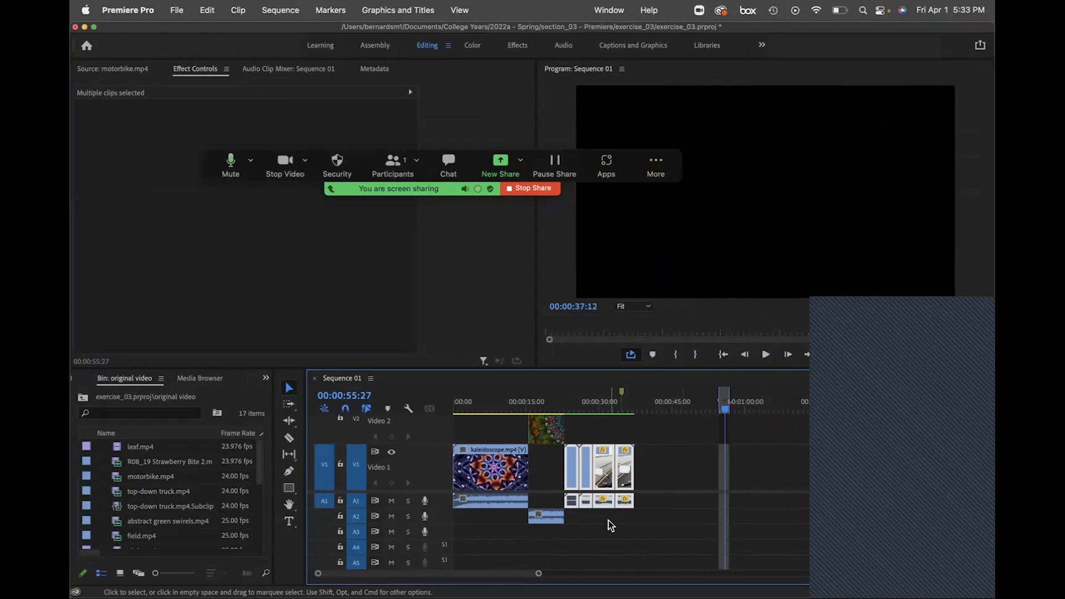
drag(539, 574, 476, 577)
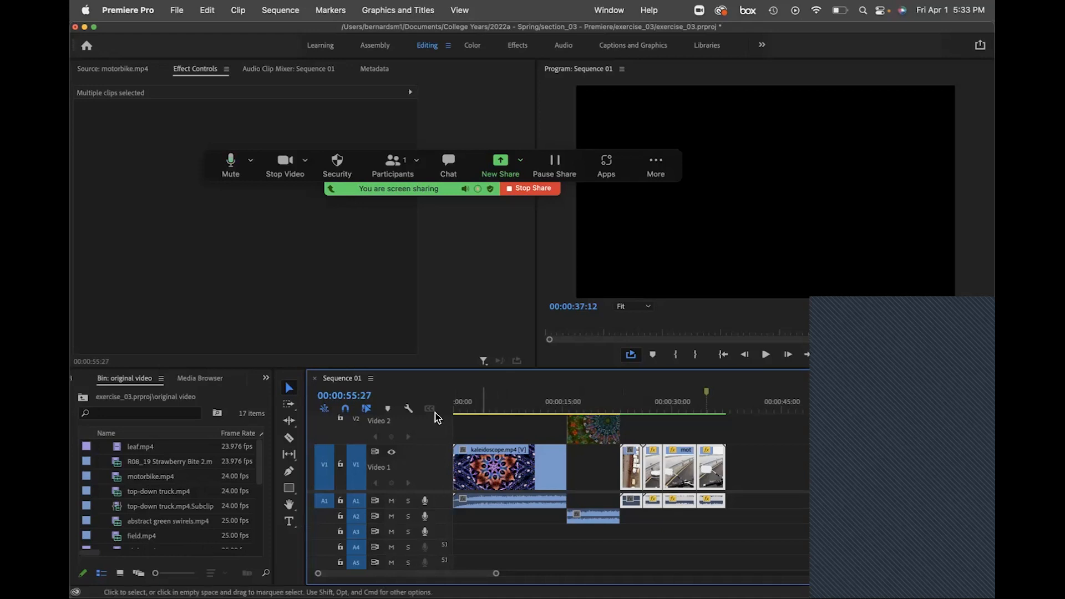
Select the first kaleidoscope.mp4 clip on V1 and show its effect controls in the Effects workspace.
click(555, 475)
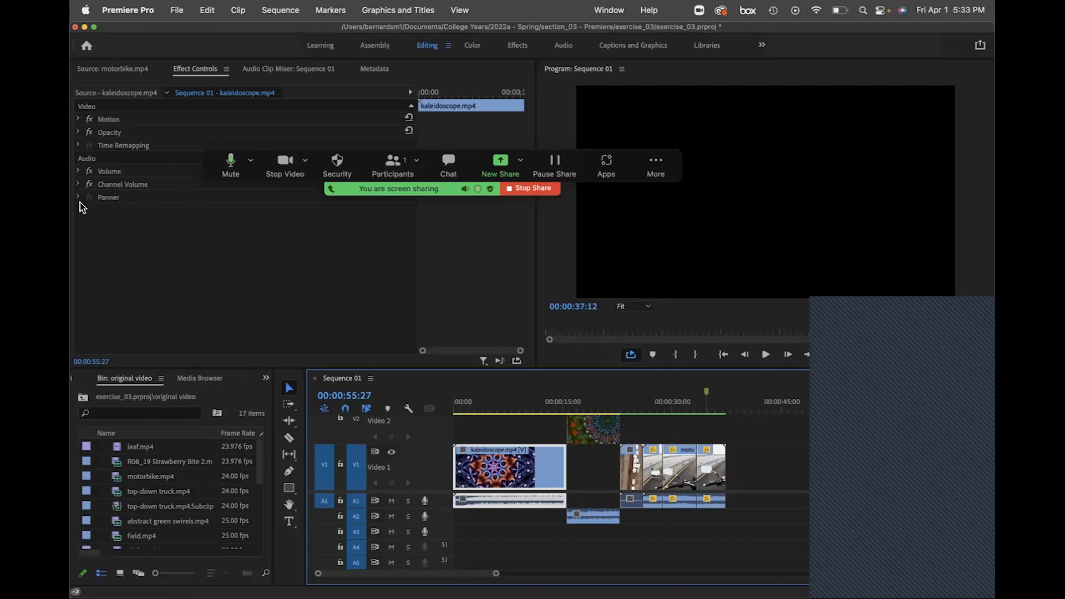
click(78, 118)
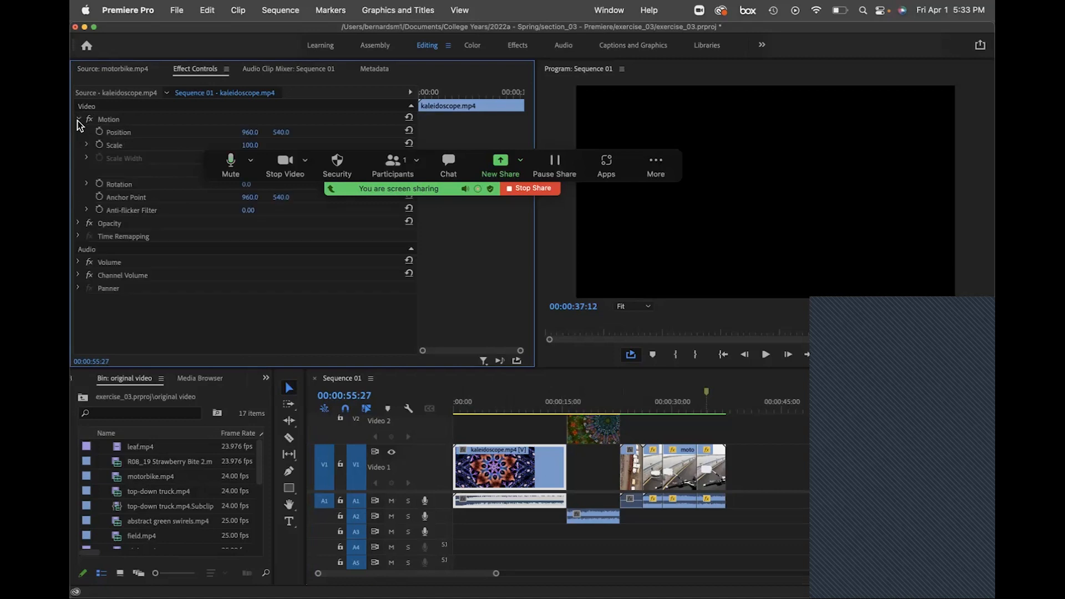
click(78, 118)
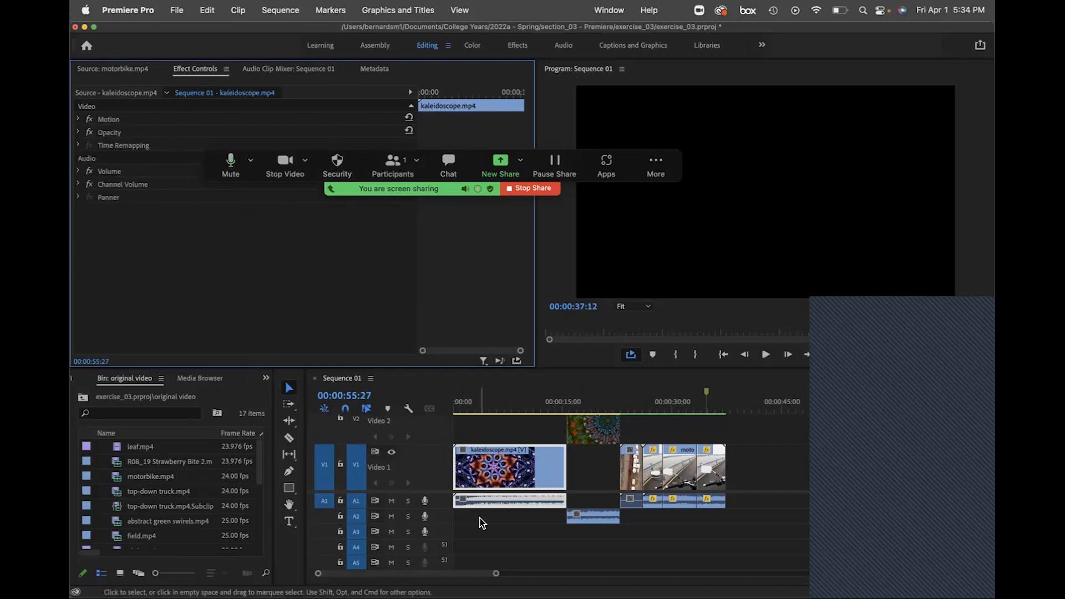
click(512, 45)
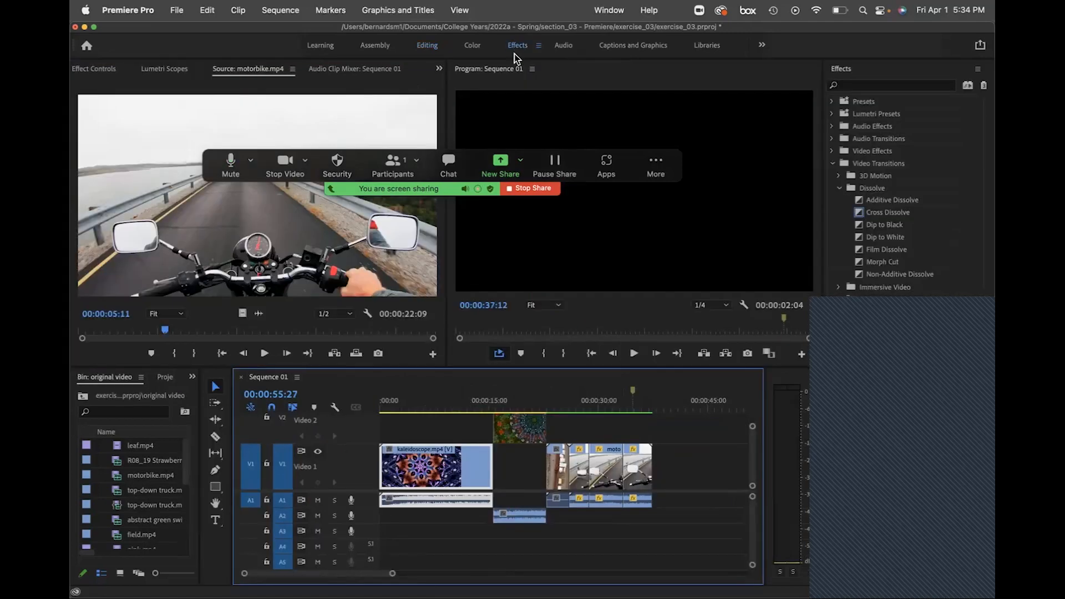
click(113, 69)
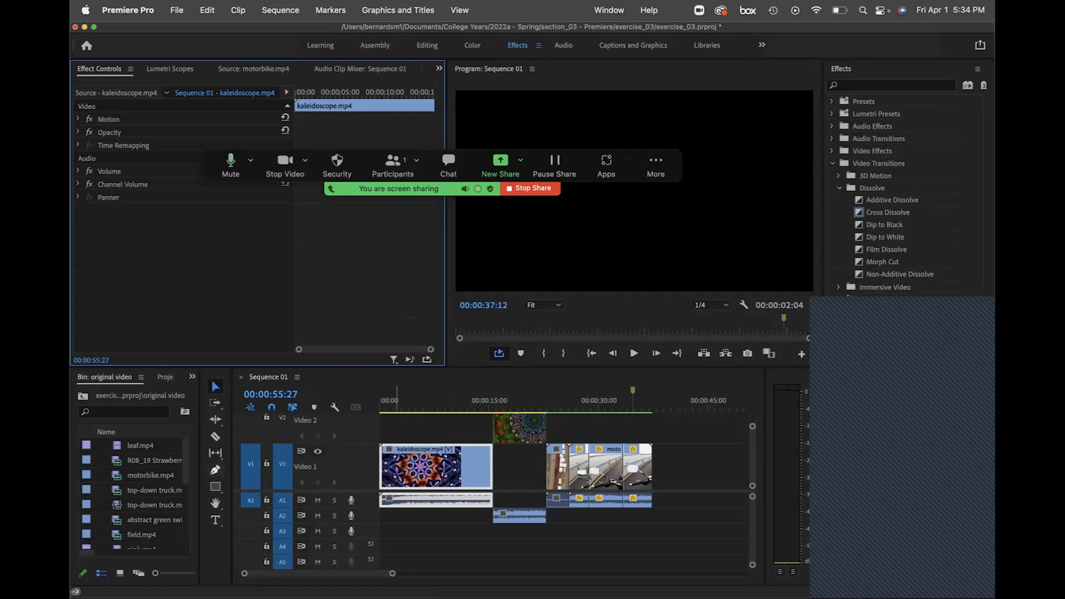
Check the tutorial web page in Safari and return to the effect controls in Premiere Pro.
key(ctrl+Up)
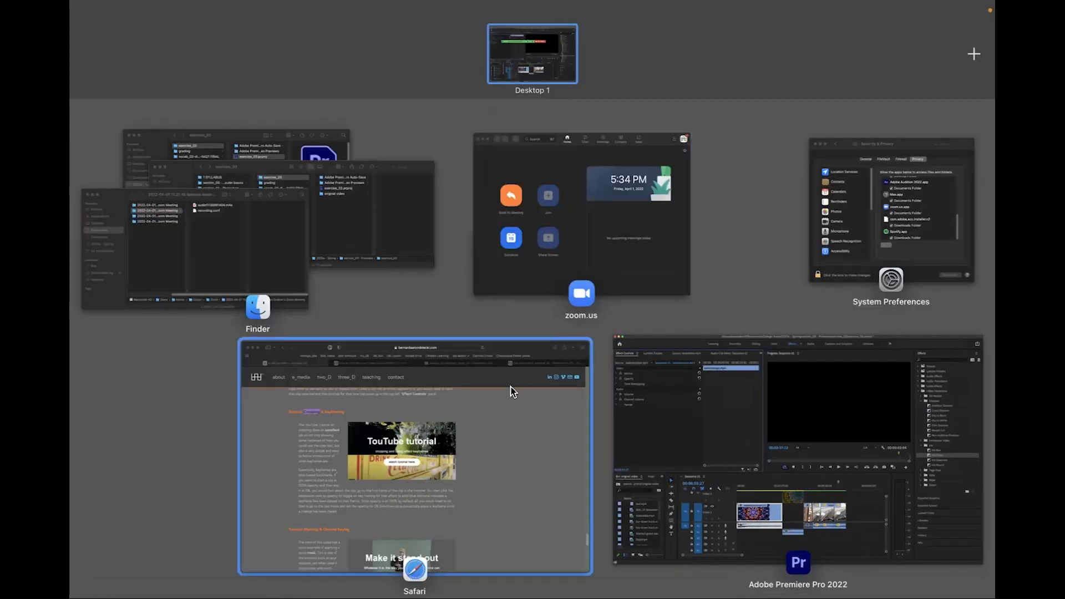
click(511, 387)
drag(670, 76, 70, 52)
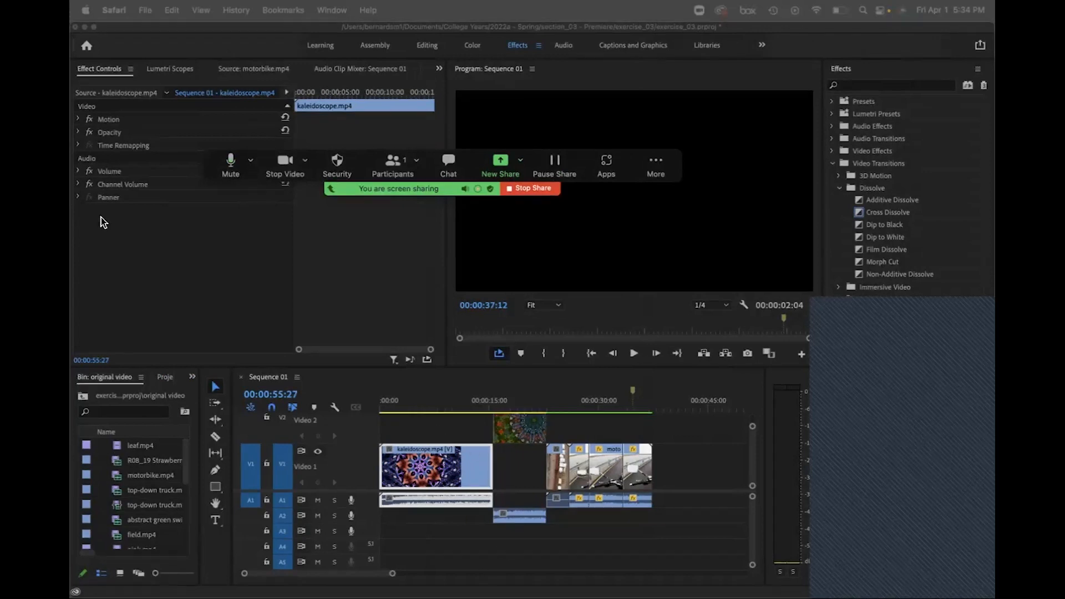
click(77, 120)
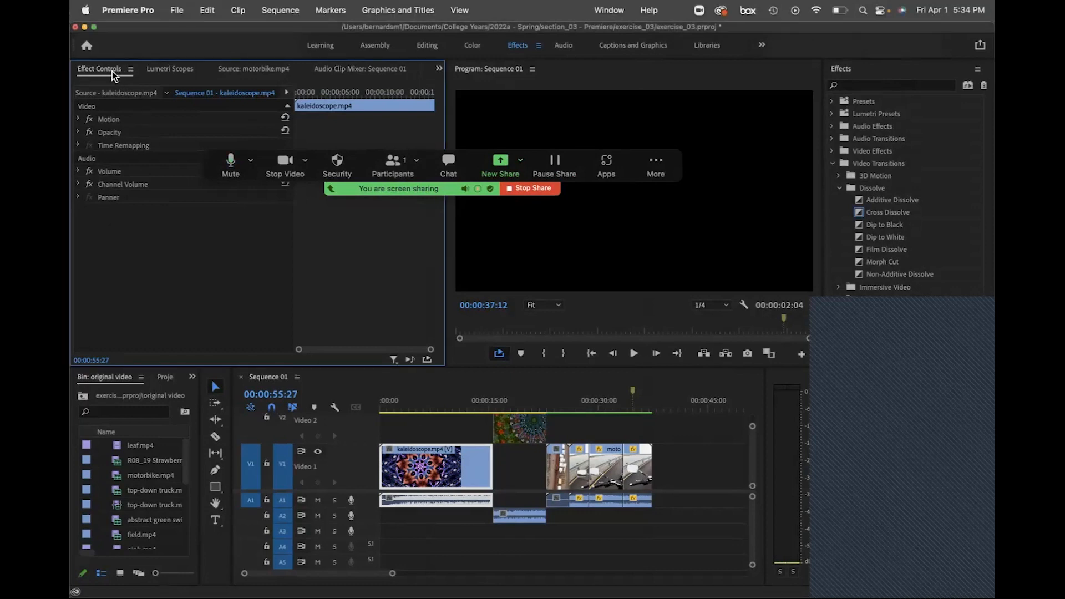
Reselect the first kaleidoscope.mp4 clip on V1 and place the playhead within it at 00:00:07:19.
click(427, 436)
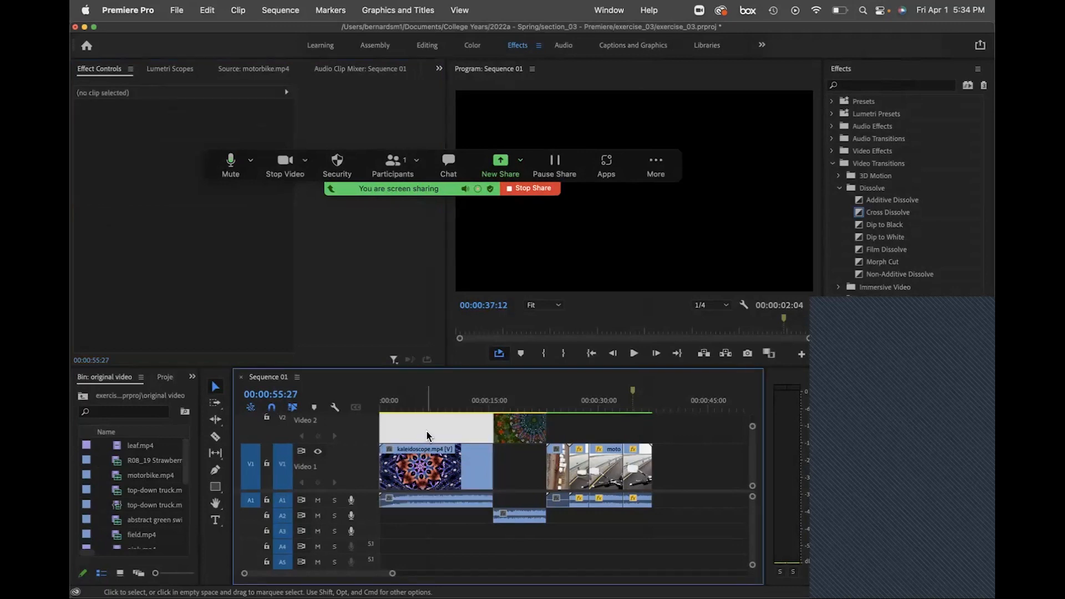
click(421, 462)
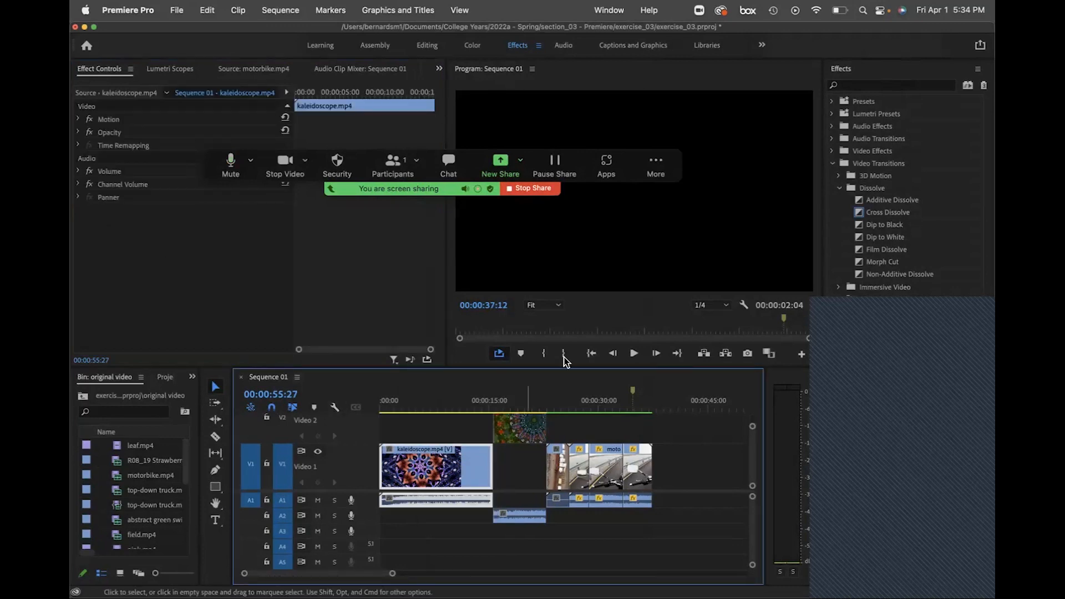
click(436, 408)
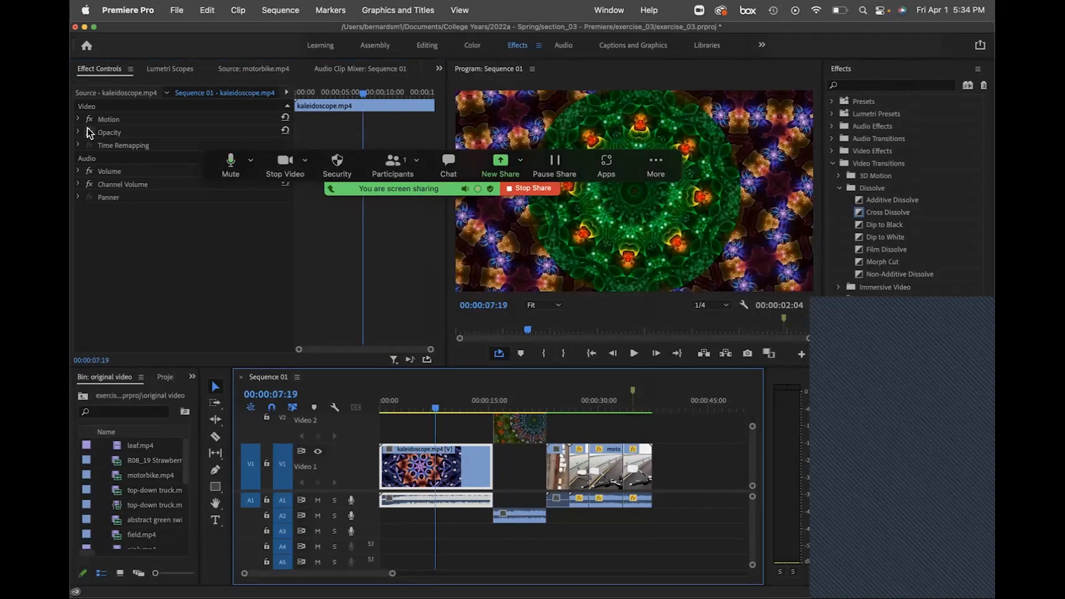
Examine the clip's Motion and Opacity properties, including the Scale and Scale Width controls.
click(78, 119)
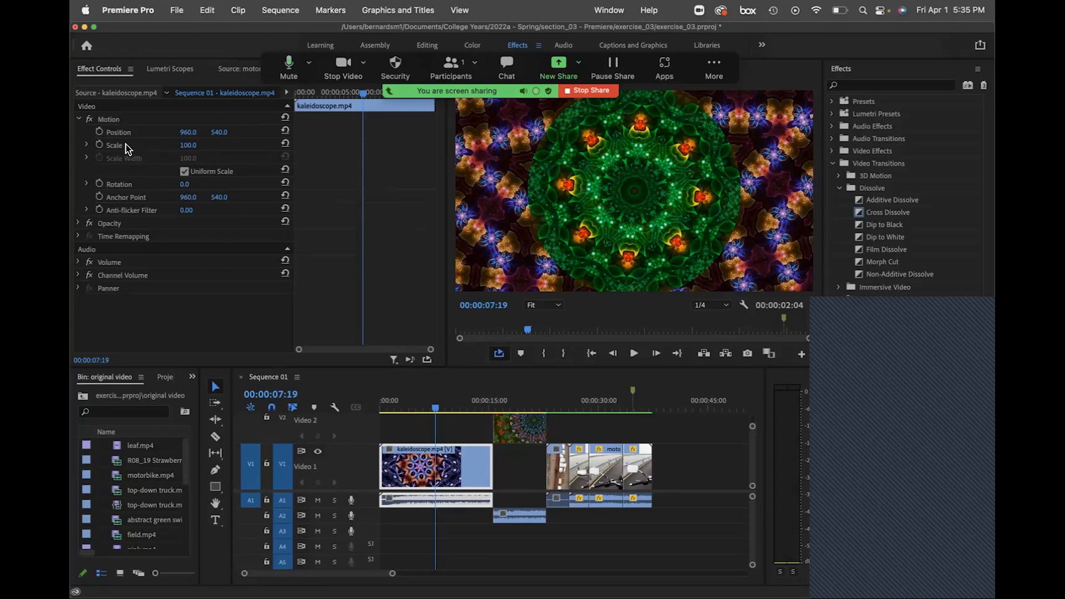
click(86, 145)
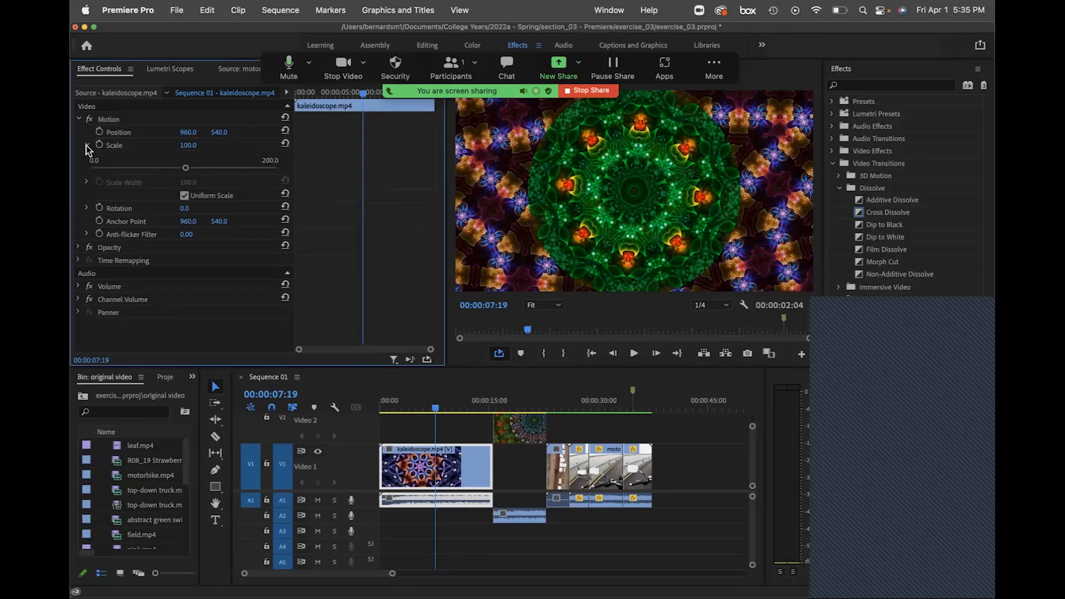
click(86, 146)
click(86, 157)
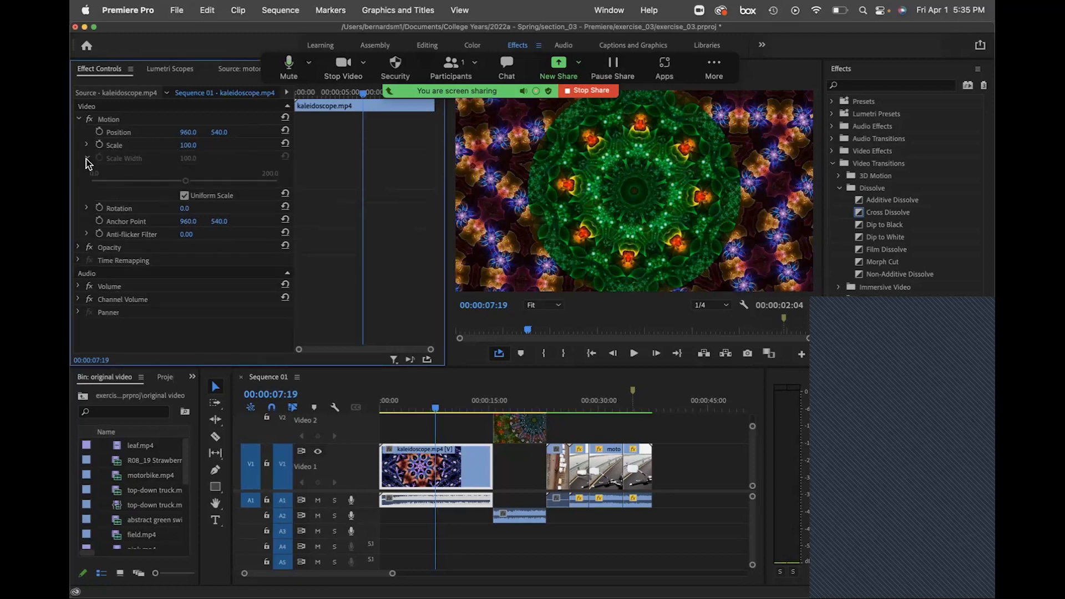
click(86, 157)
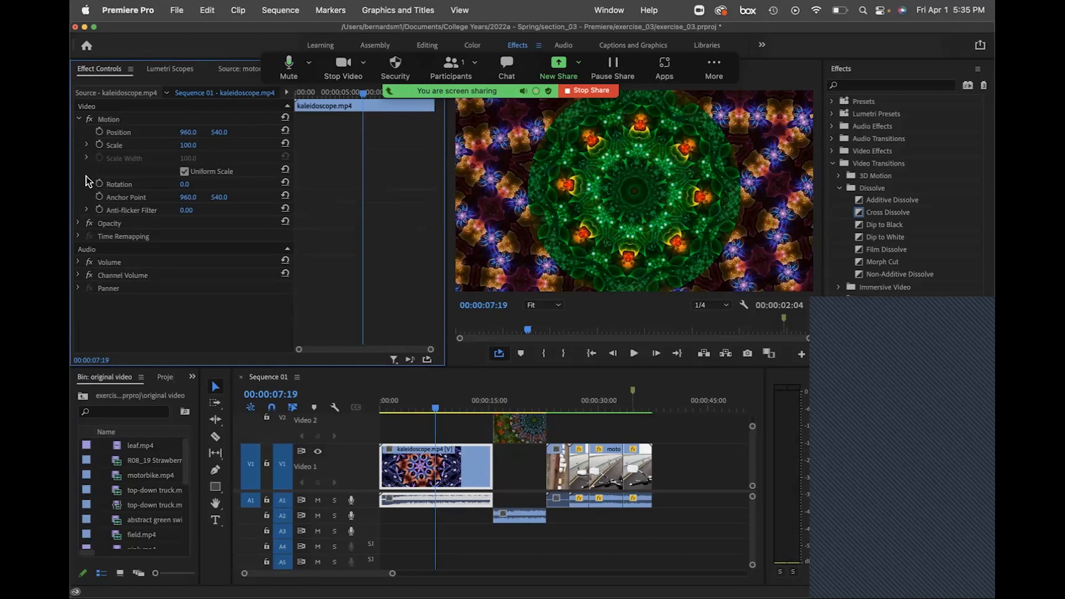
click(78, 223)
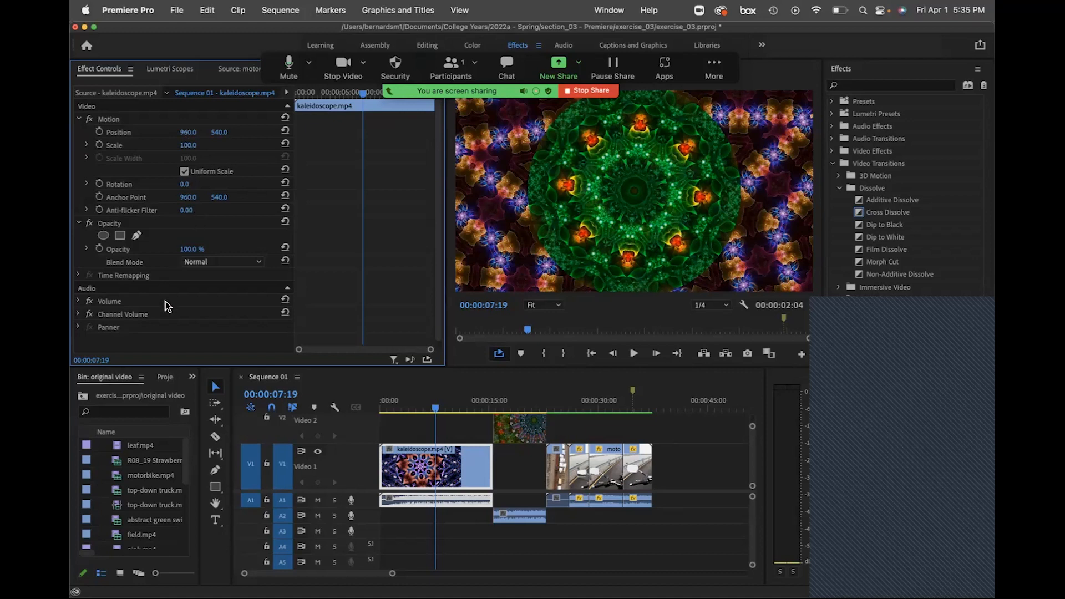
Turn off Uniform Scale for the kaleidoscope.mp4 clip and reveal the Scale Height slider.
click(185, 172)
click(185, 172)
click(185, 172)
drag(188, 145, 188, 145)
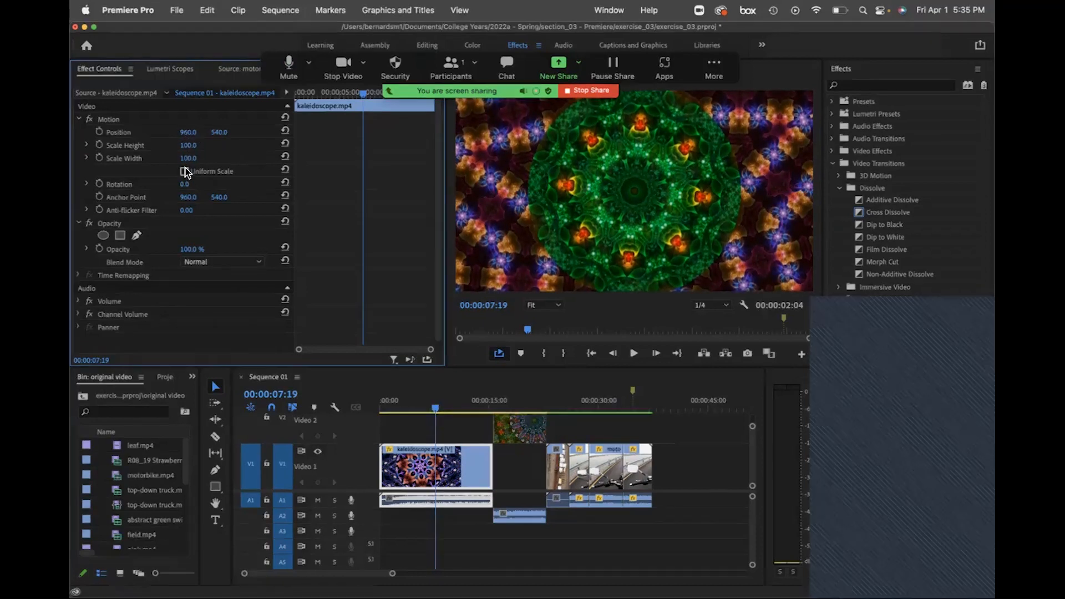
click(87, 146)
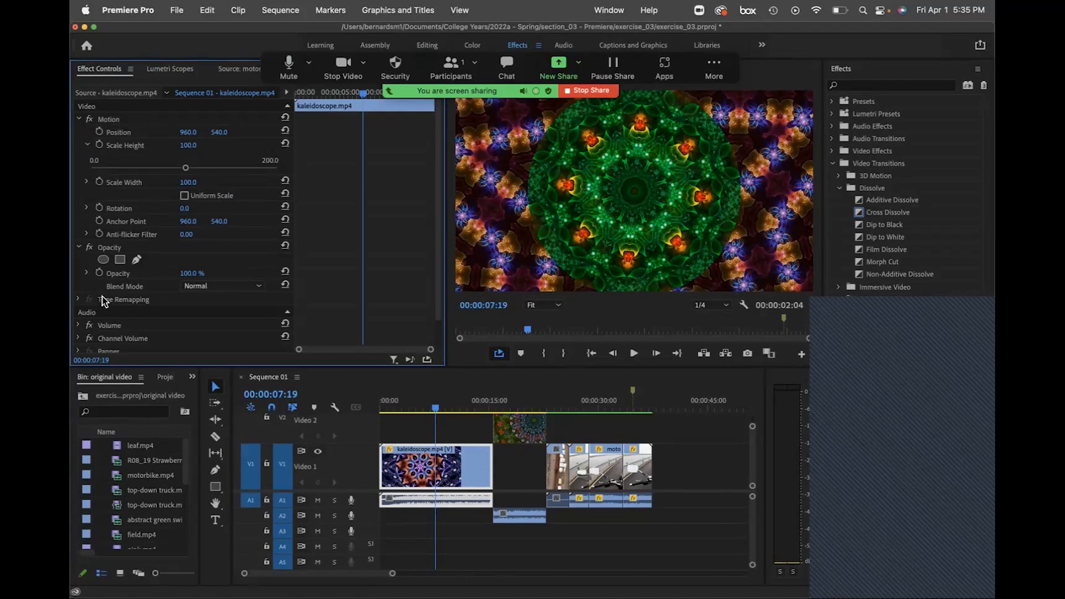
Review the remaining fixed effects of the clip and collapse its Motion and Opacity groups.
scroll(99, 291, down, 2)
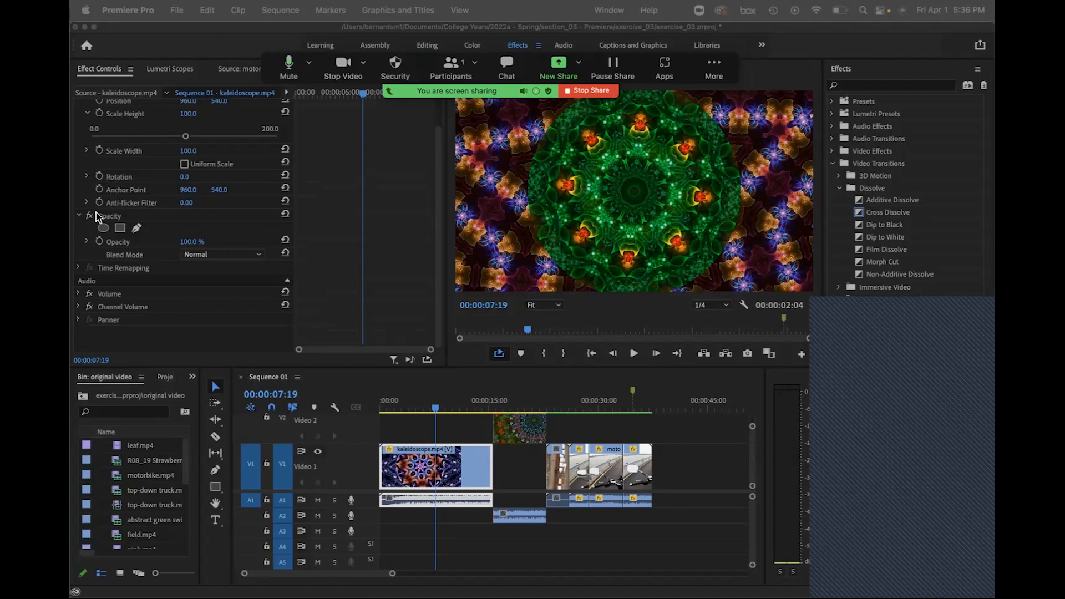
scroll(121, 327, up, 3)
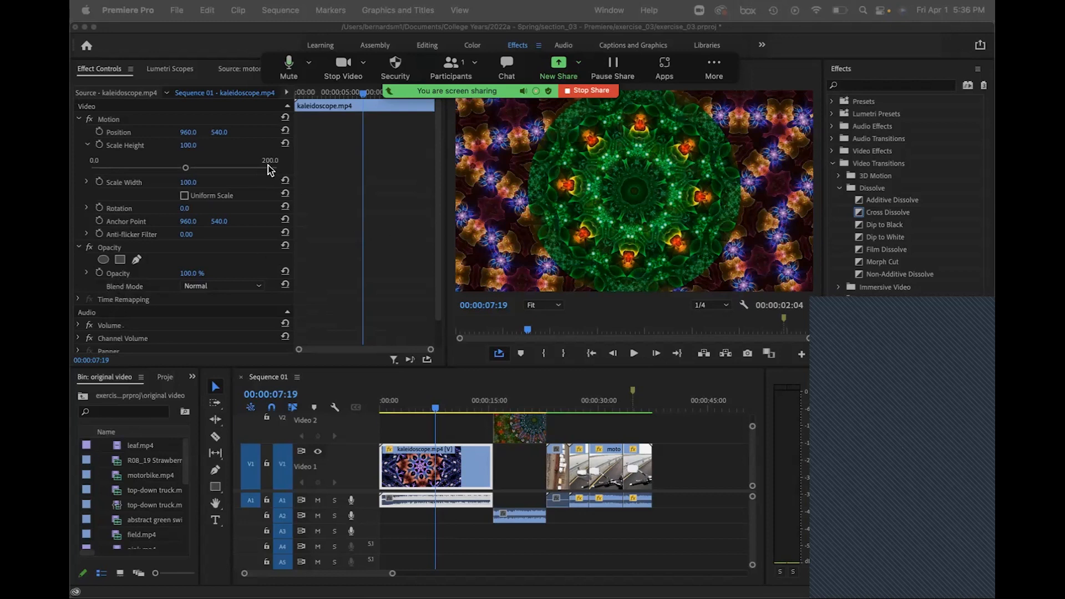
click(79, 118)
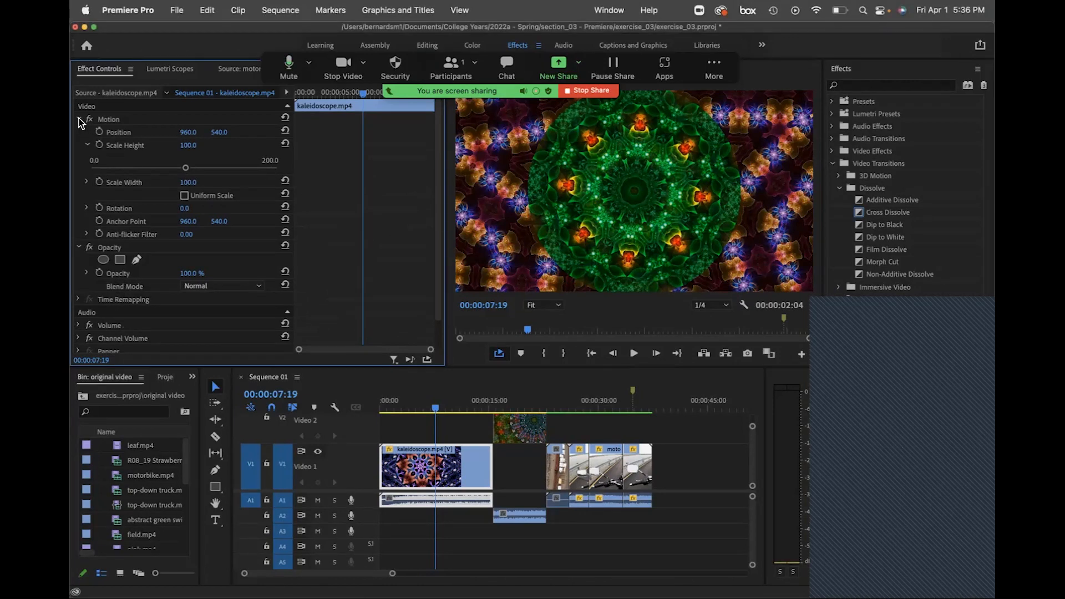
click(79, 119)
click(79, 132)
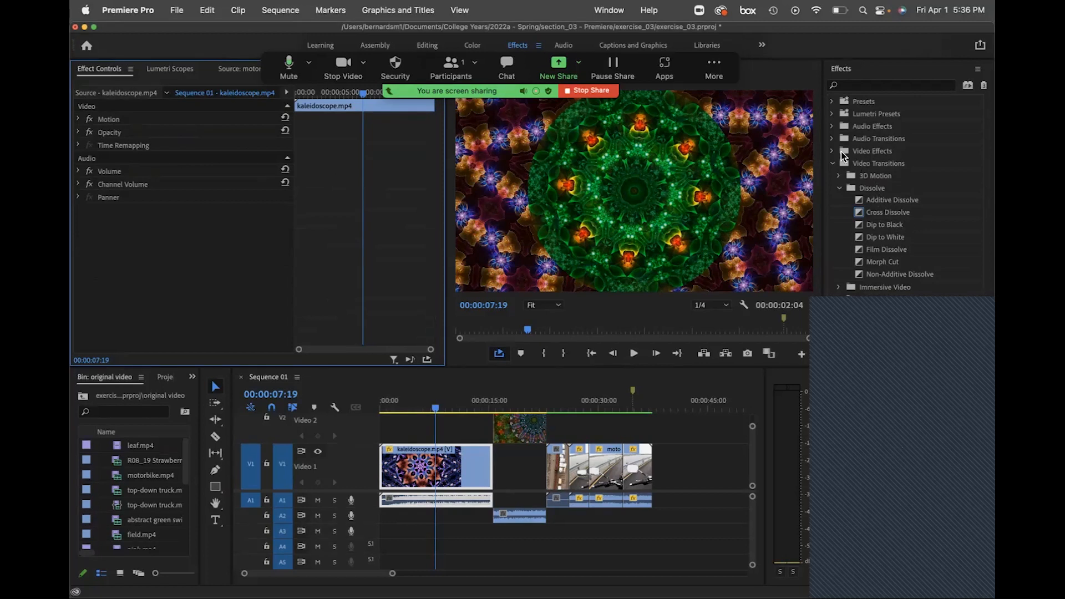
Apply the Crop video effect to the first kaleidoscope.mp4 clip on V1.
click(832, 151)
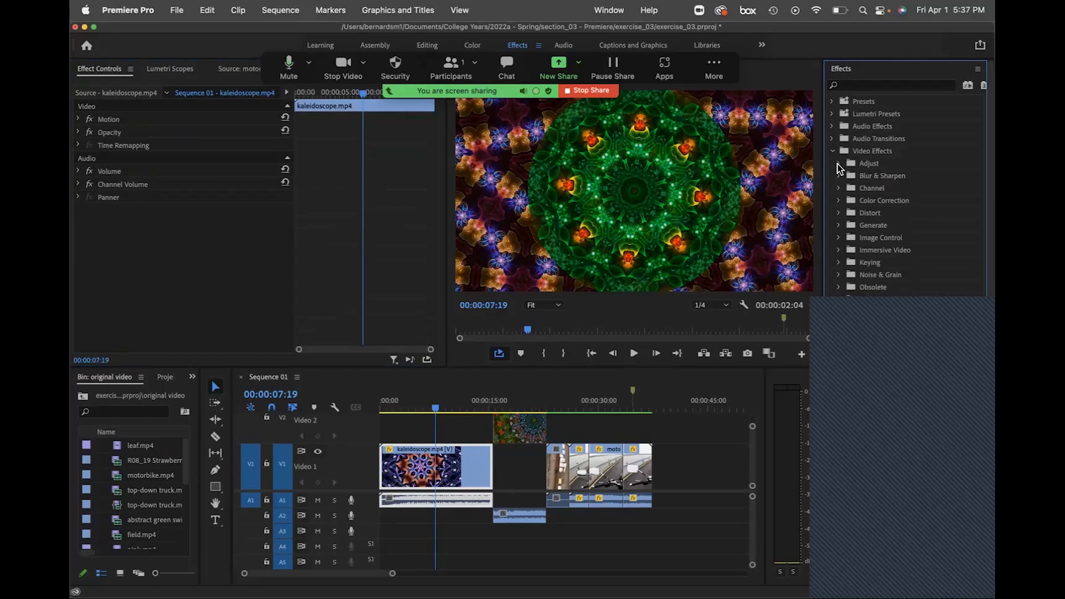
click(839, 164)
click(839, 164)
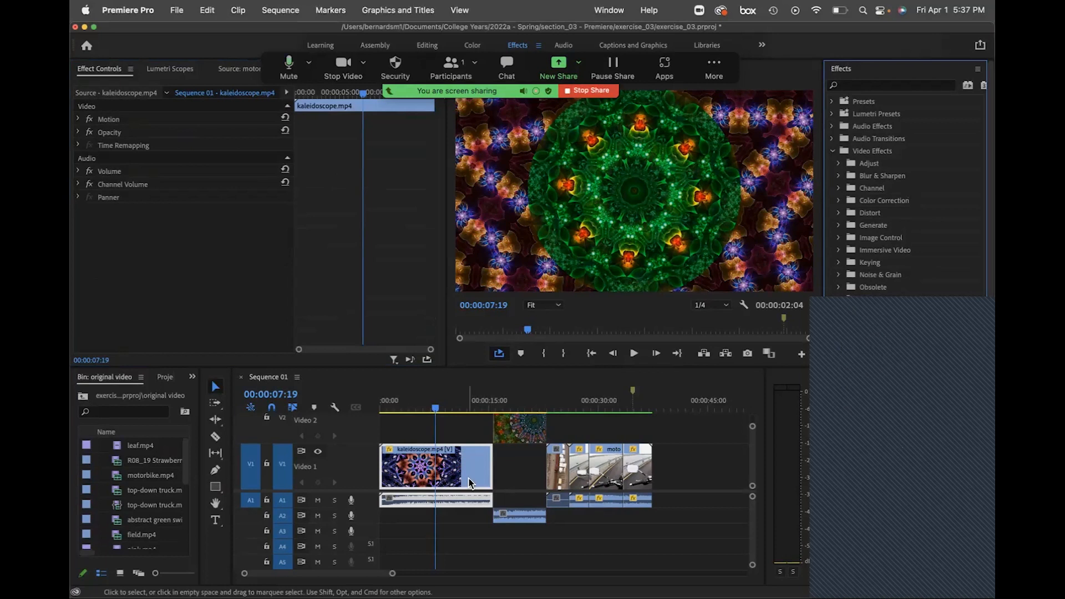
drag(872, 361, 475, 478)
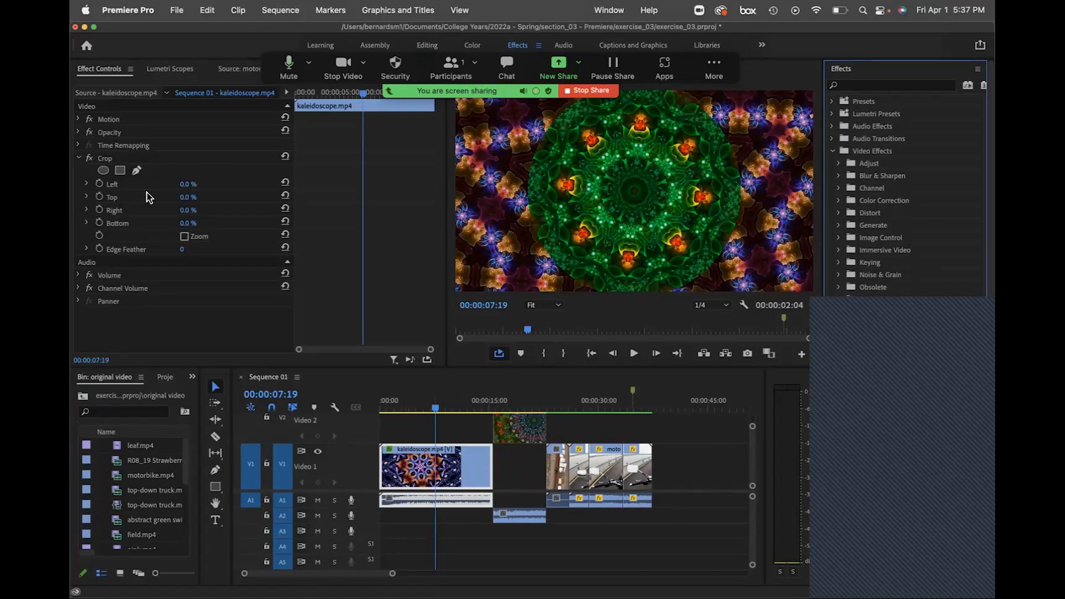
Set the Left value of the clip's Crop effect to 44%.
click(185, 192)
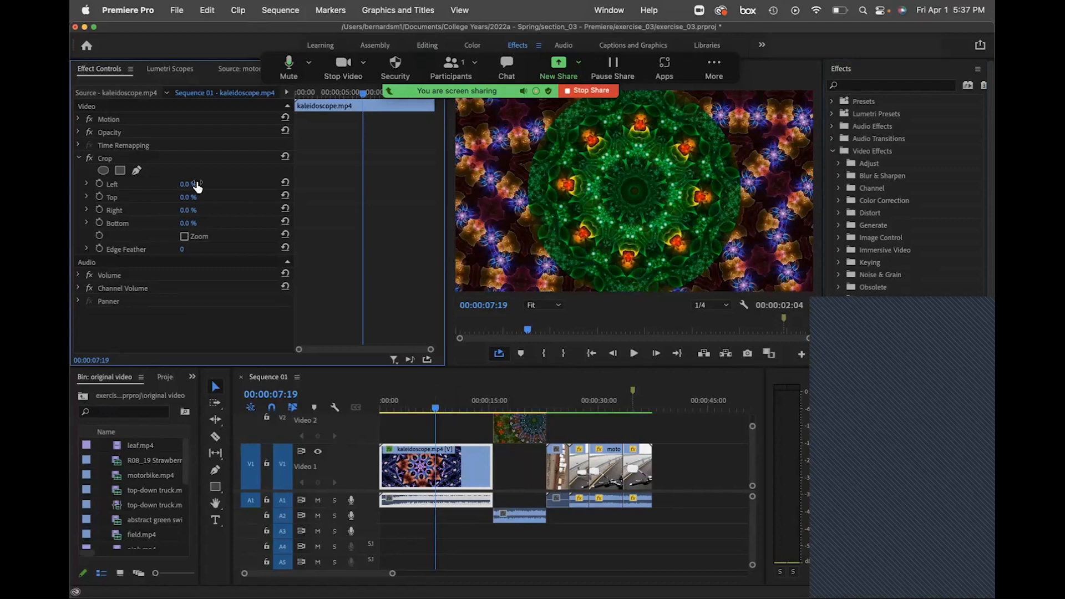
click(230, 183)
drag(188, 187, 212, 187)
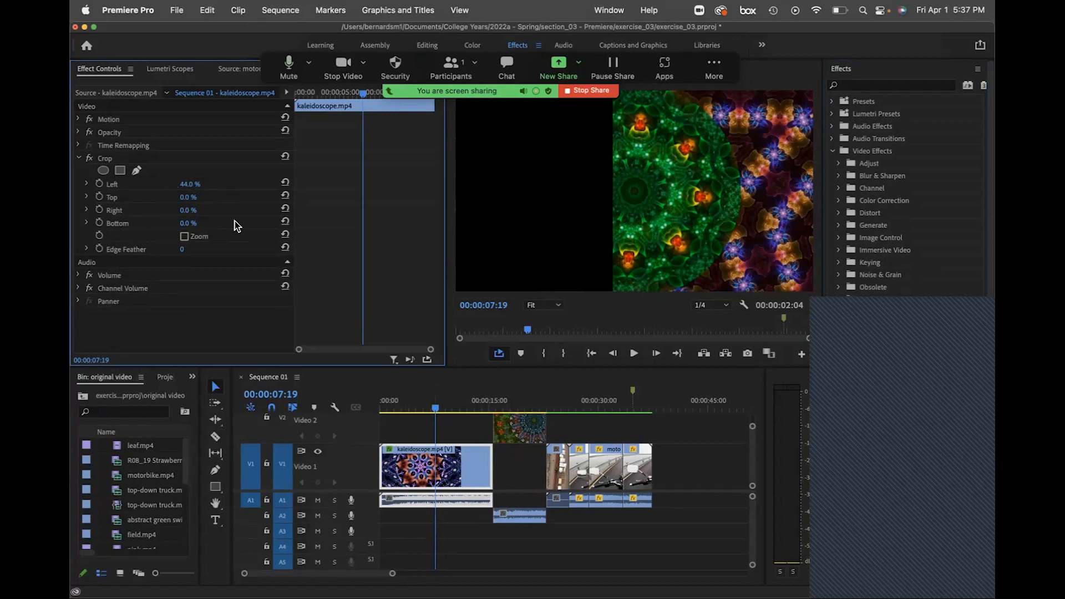
Scrub through the kaleidoscope.mp4 clip to check how the crop looks over time, moving the meeting toolbar out of the way.
mouse_move(434, 411)
mouse_down()
mouse_move(424, 411)
mouse_move(438, 413)
mouse_up()
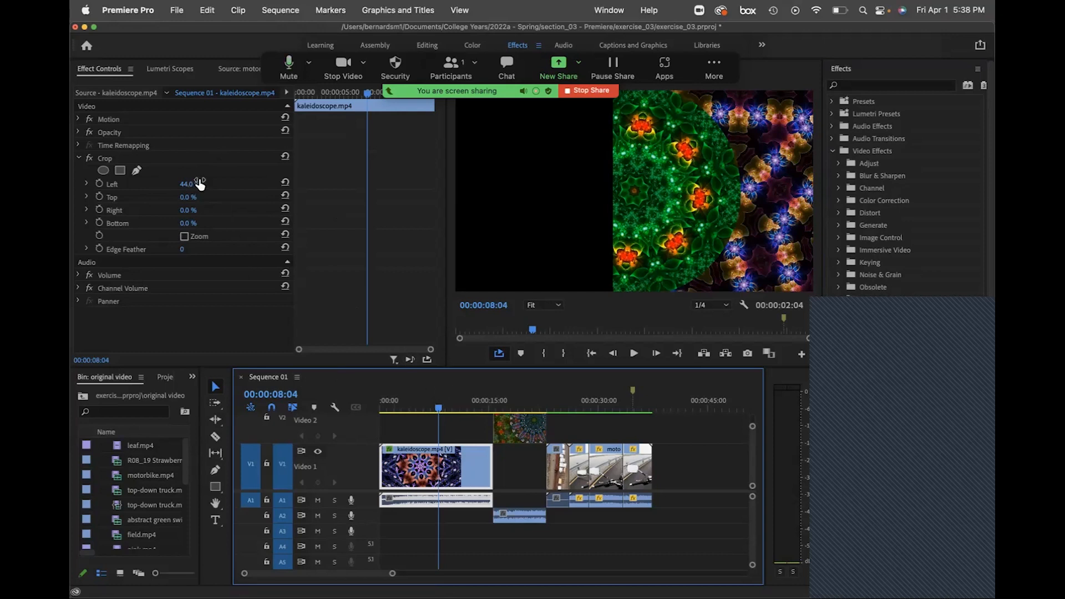
click(319, 84)
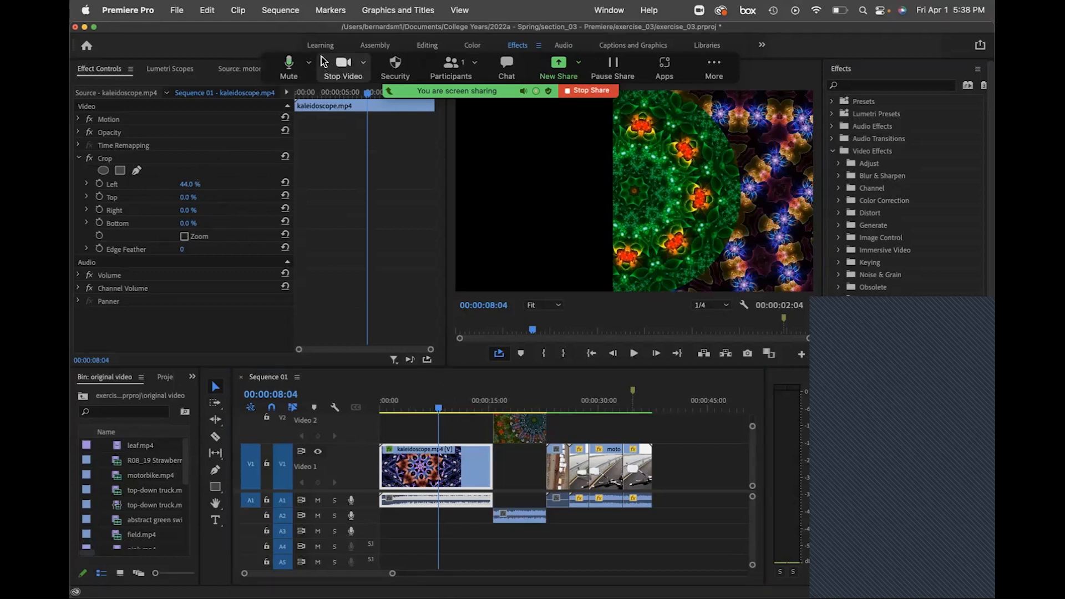
drag(316, 55, 398, 21)
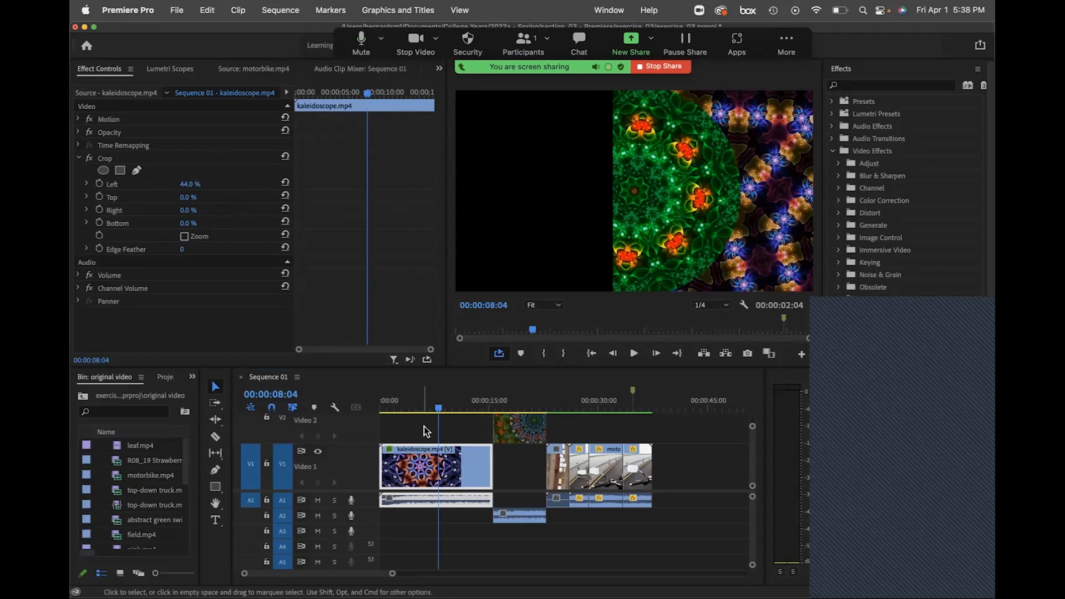
drag(439, 408, 395, 414)
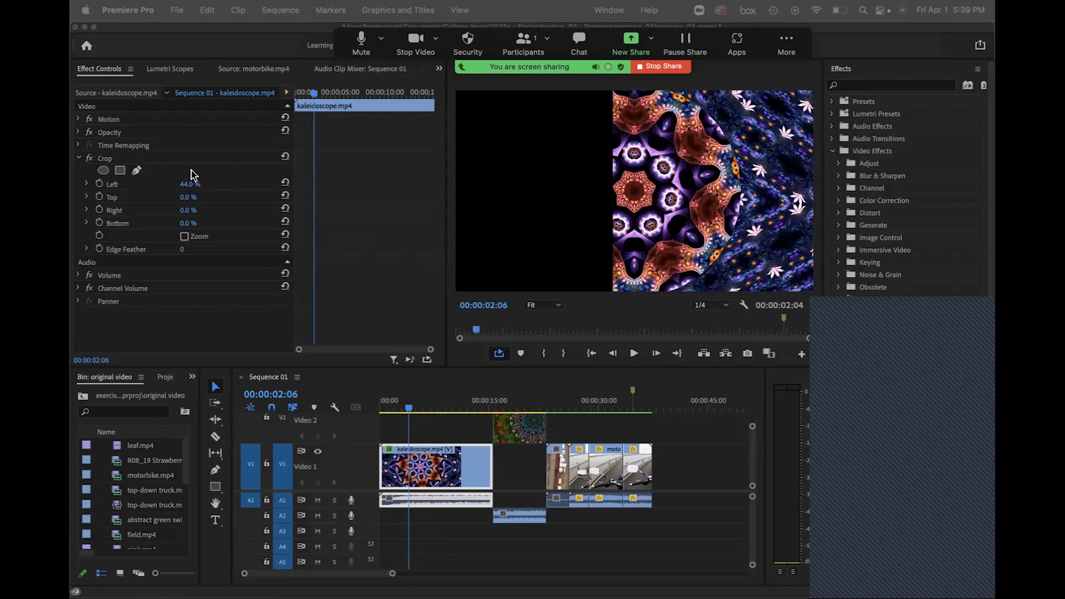
Set the Left value of the clip's Crop effect to 0% and move the playhead to the start of the sequence.
click(78, 165)
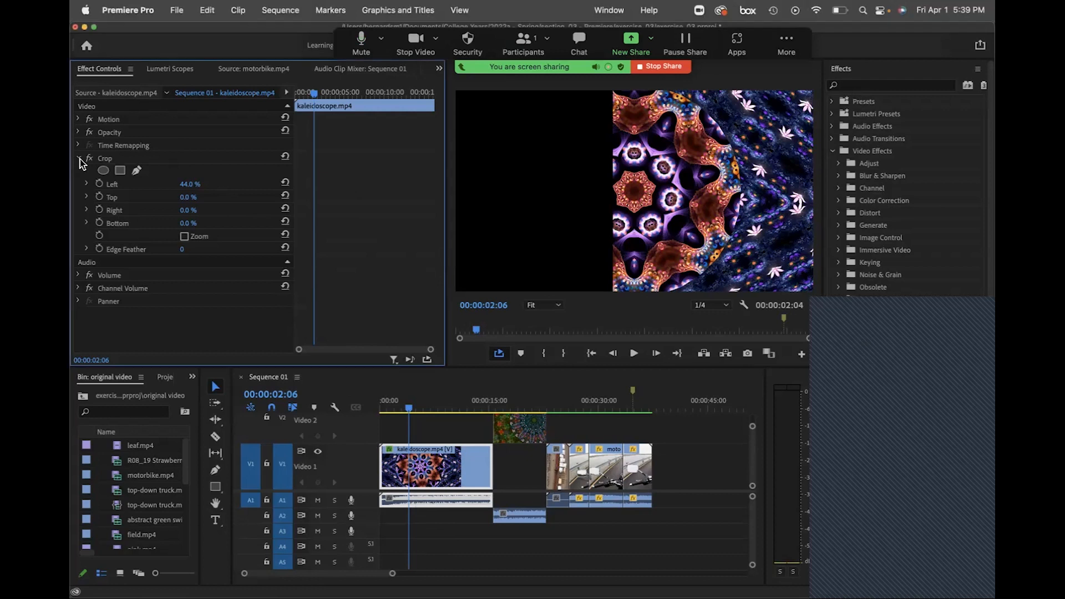
click(79, 160)
click(79, 160)
click(79, 159)
click(79, 159)
click(201, 184)
text(0)
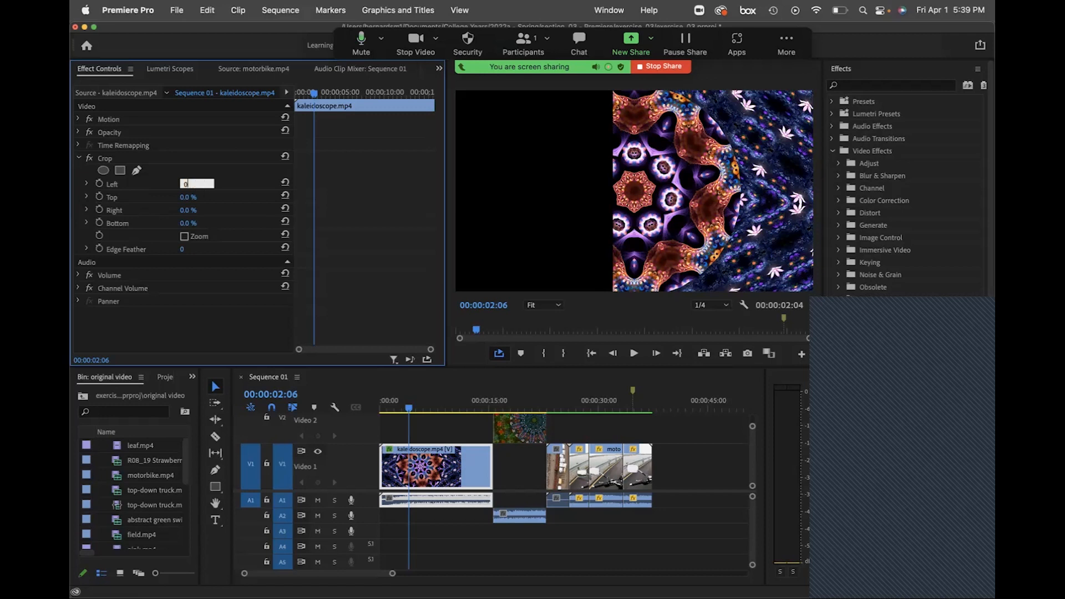
key(Return)
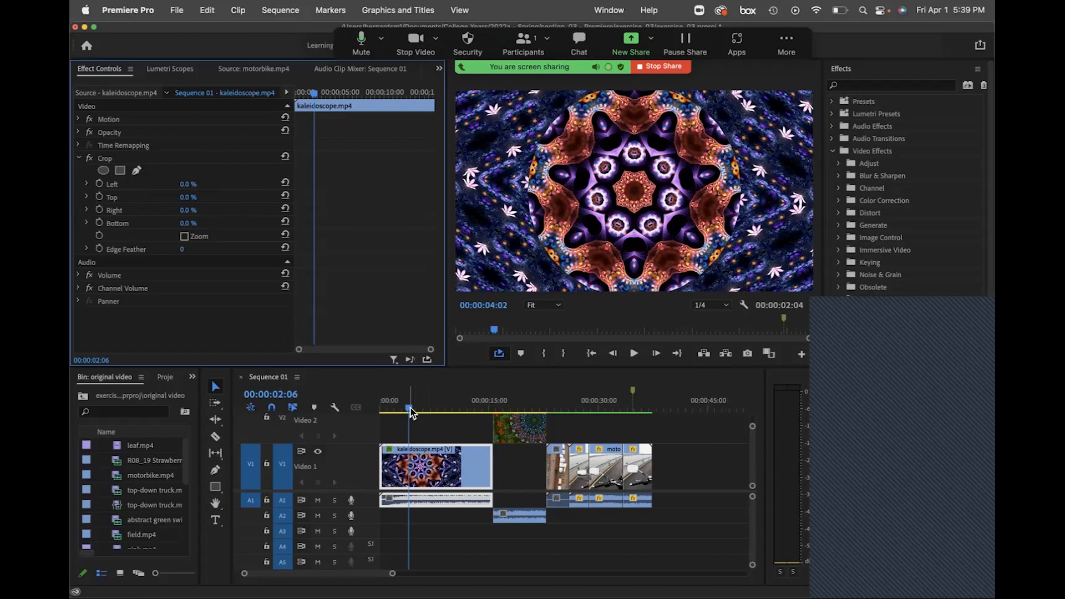
drag(411, 409, 381, 416)
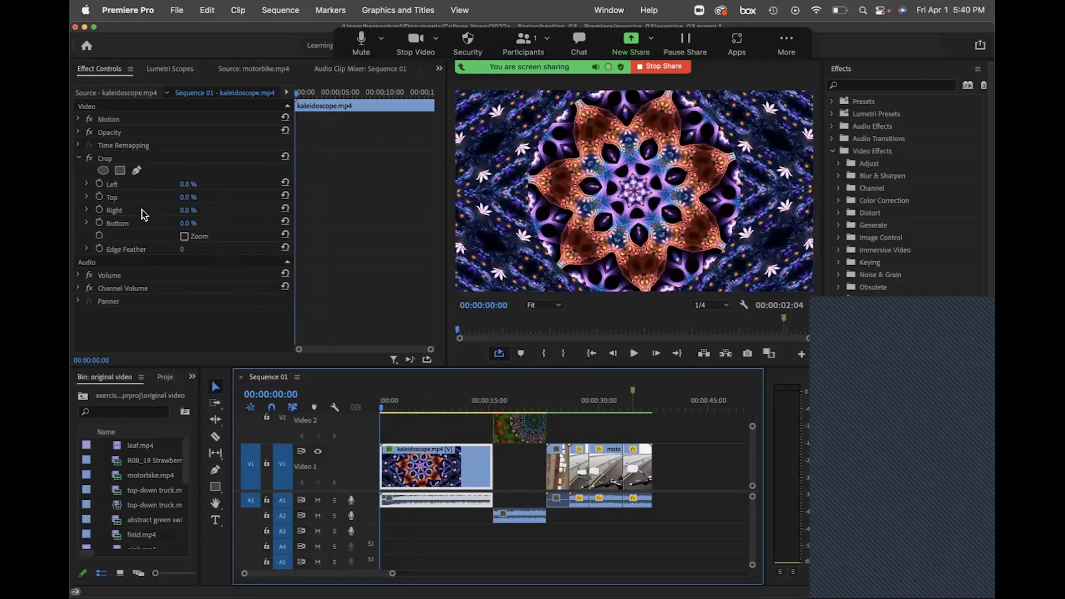
Start keyframing the Crop effect's Left and Top at the clip's start, with both values set to 100%.
click(100, 185)
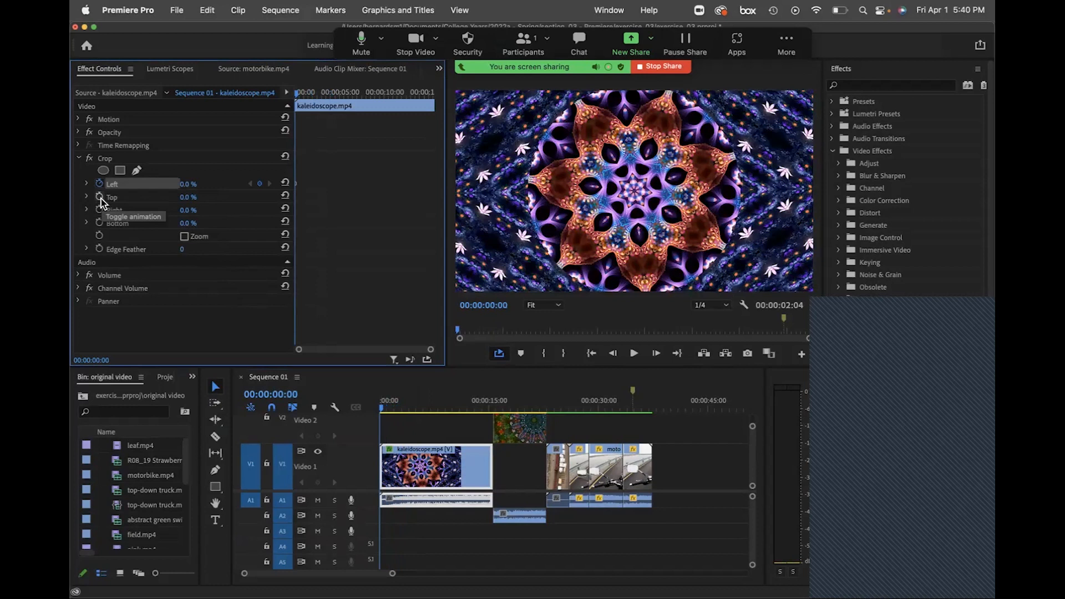
click(100, 198)
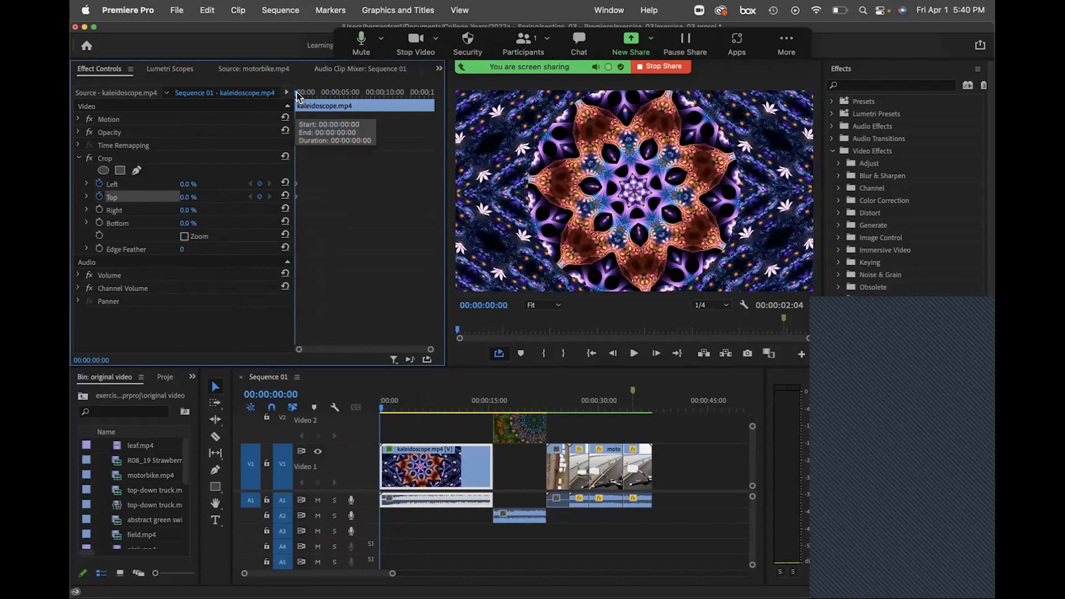
drag(186, 184, 229, 184)
click(200, 184)
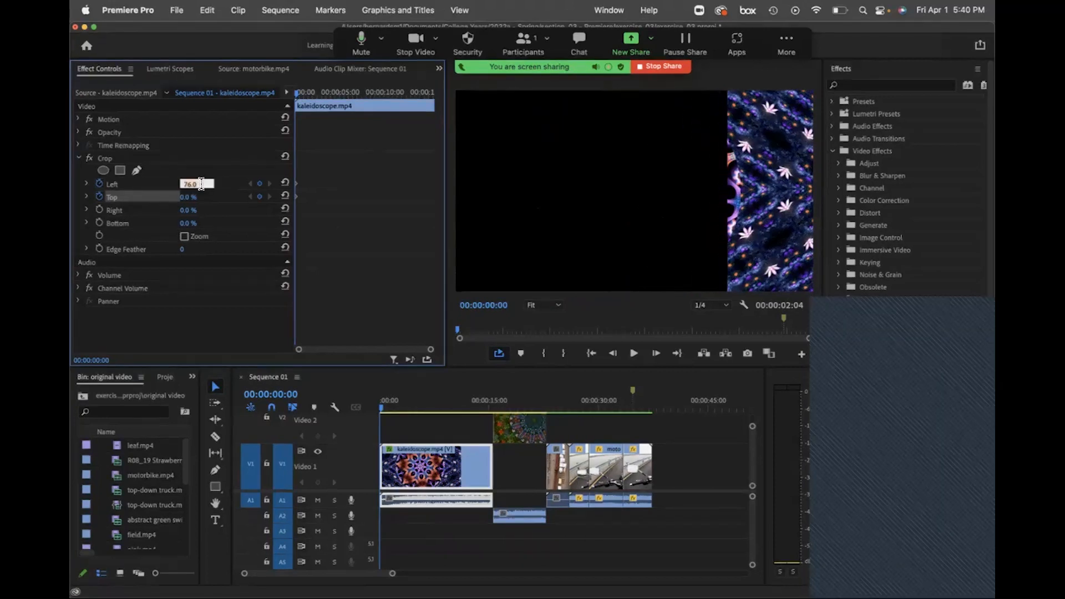
text(100)
key(Tab)
text(100)
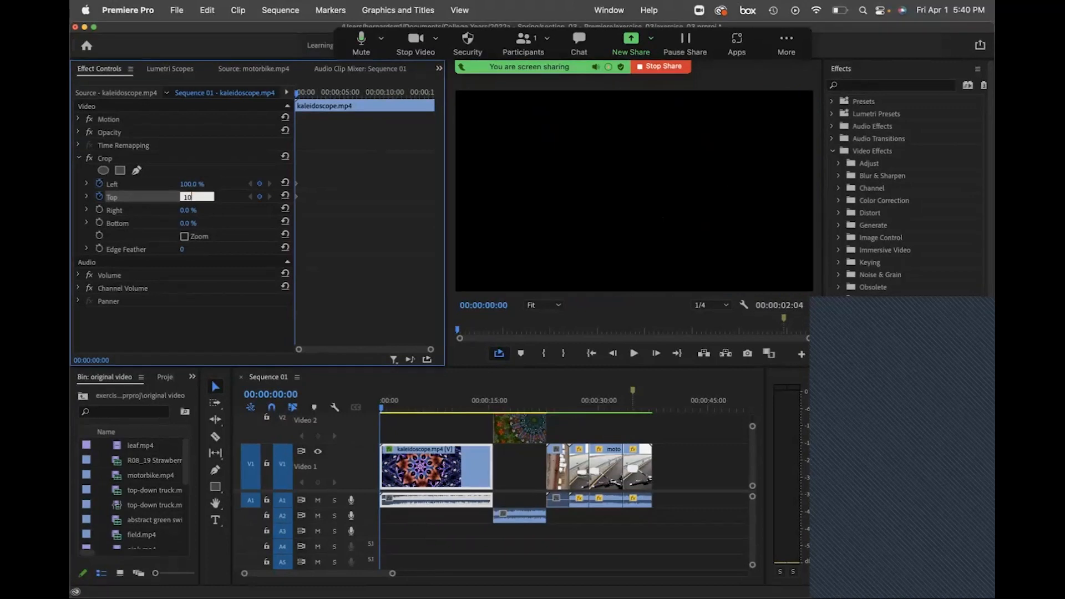
key(Tab)
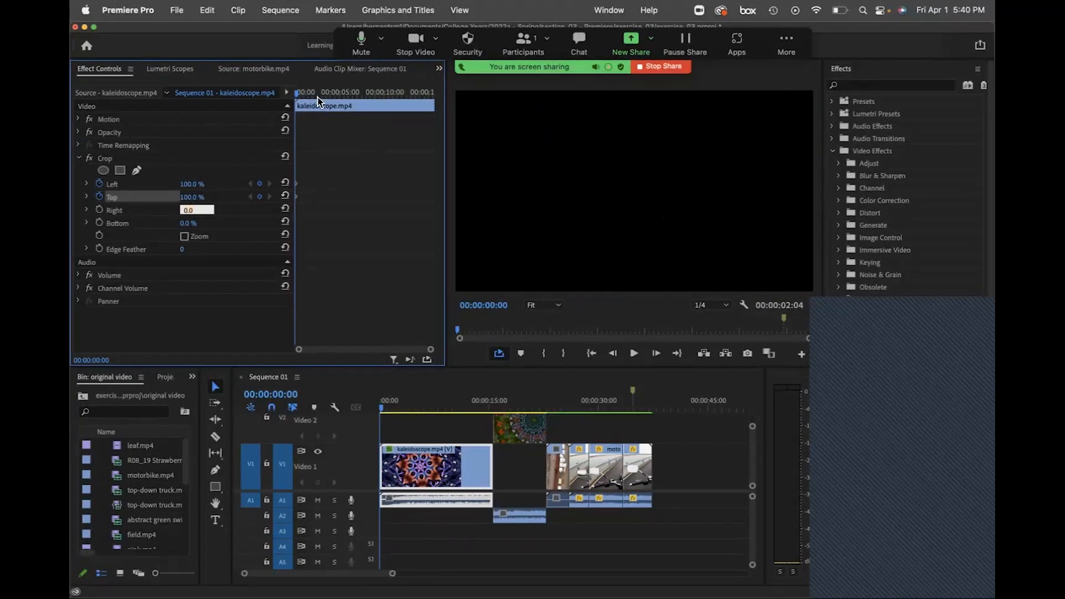
Move the playhead to 00:00:05:00 in the sequence.
drag(298, 95, 327, 103)
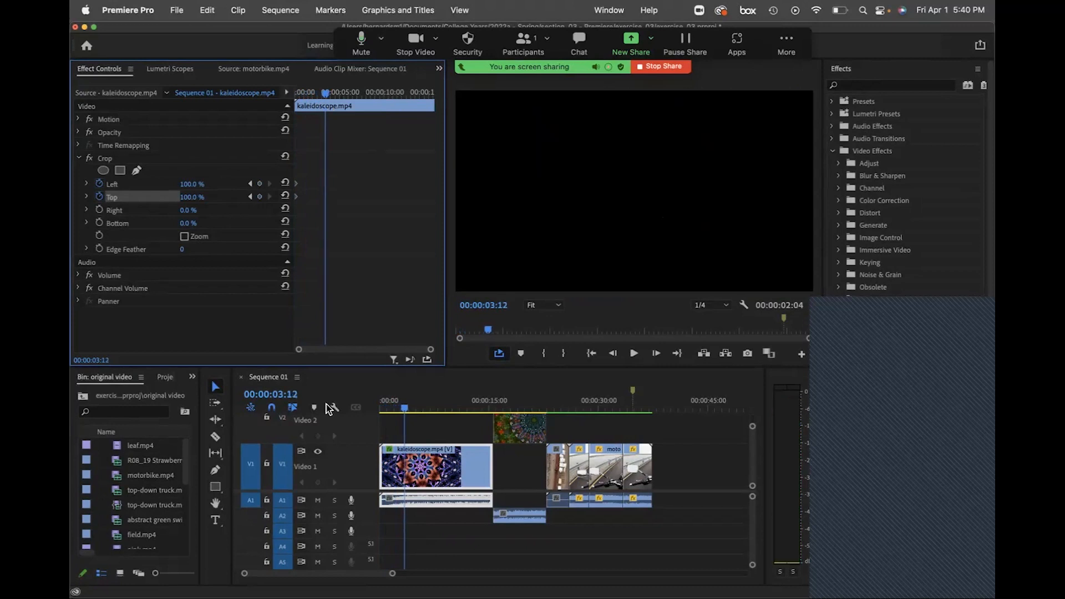
click(283, 394)
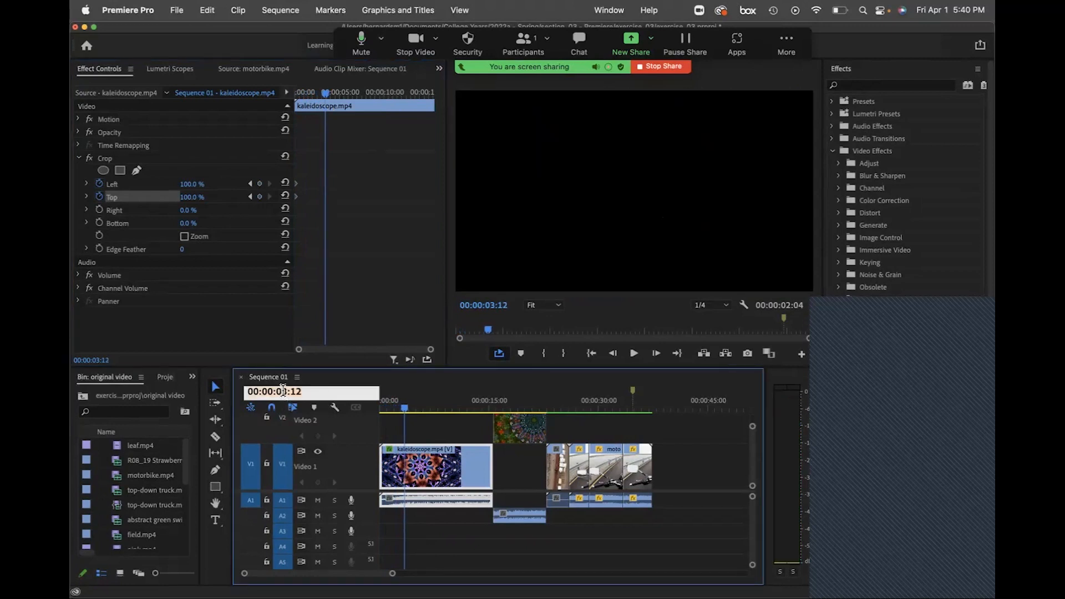
key(Escape)
click(282, 395)
key(BackSpace)
key(BackSpace)
text(00)
key(BackSpace)
text(5)
key(Return)
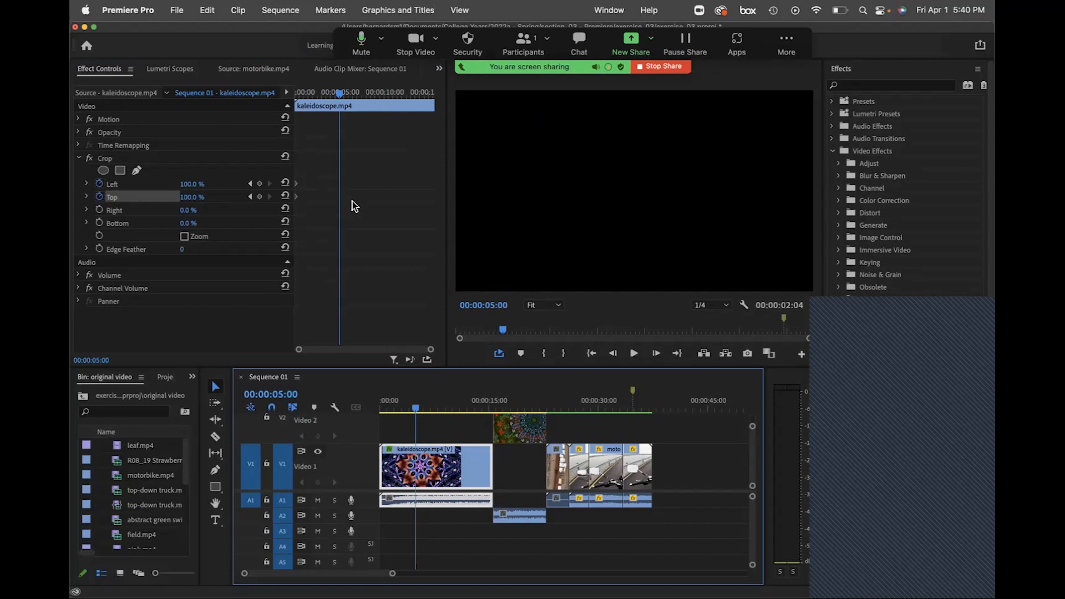
Step the playhead back a few frames from the five-second mark and return to 00:00:05:00.
key(Left)
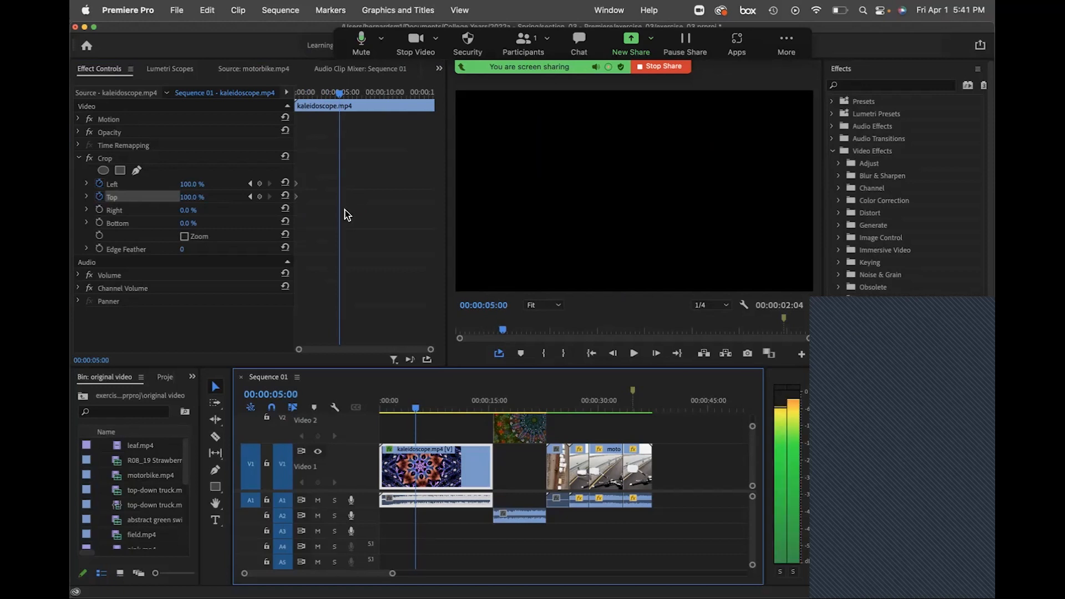
key(Left)
key(Left)
key(Left)
key(Left)
key(Left)
key(Left)
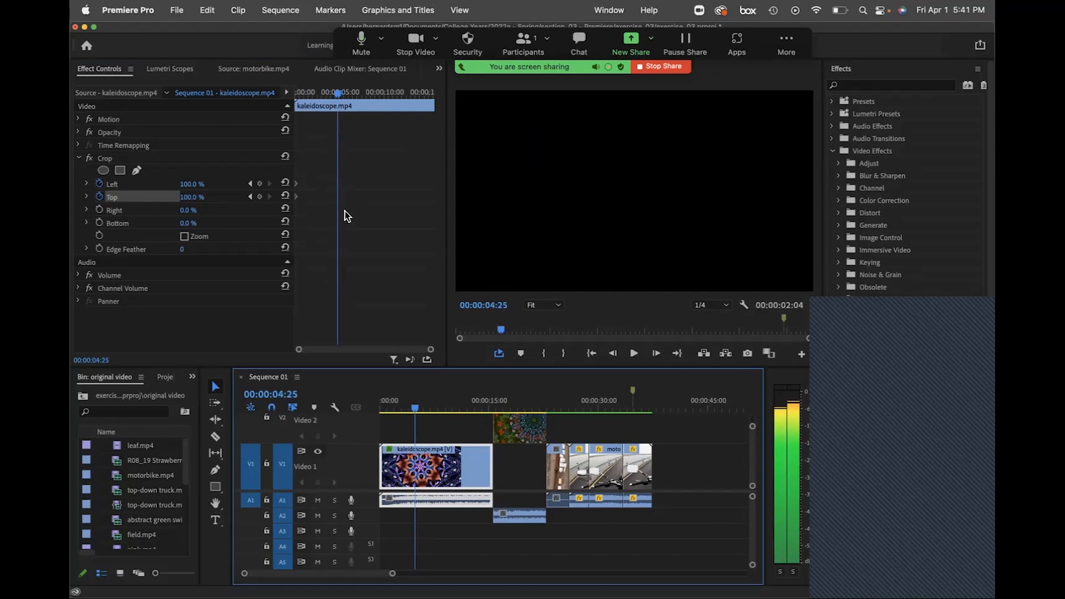
key(Right)
key(Right)
key(Right)
key(Right)
key(Right)
key(Right)
key(Right)
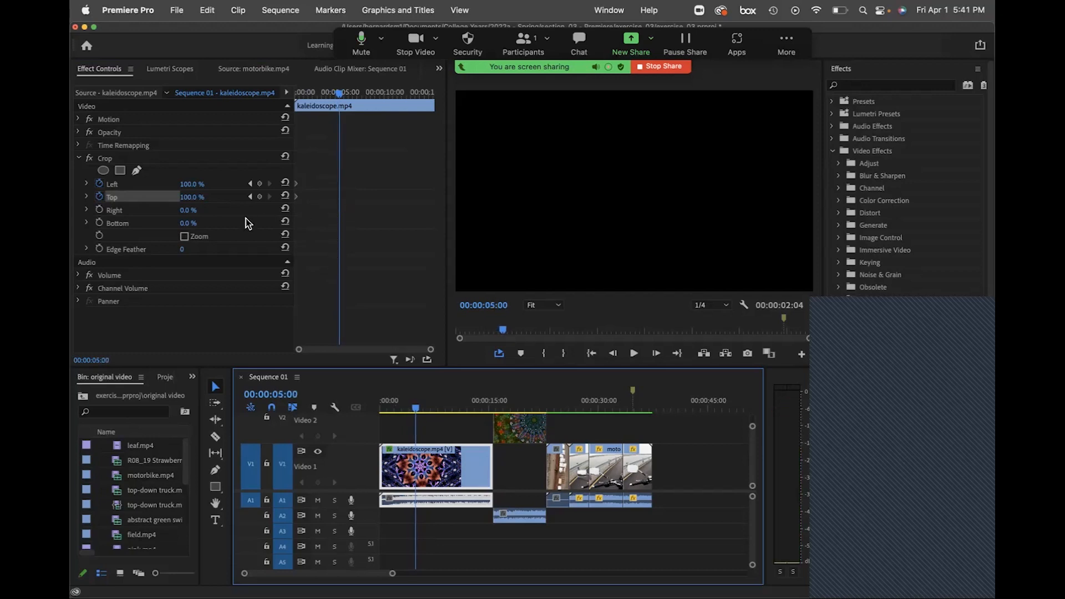
Add keyframes for the Crop effect's Left and Top at five seconds, and set both values to 0%.
click(259, 184)
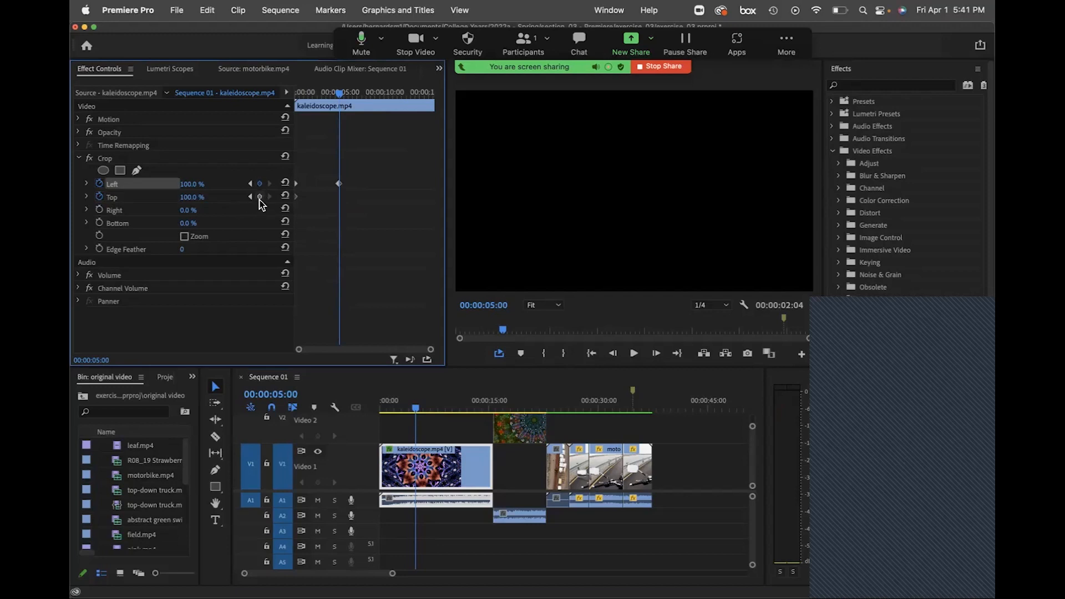
click(260, 196)
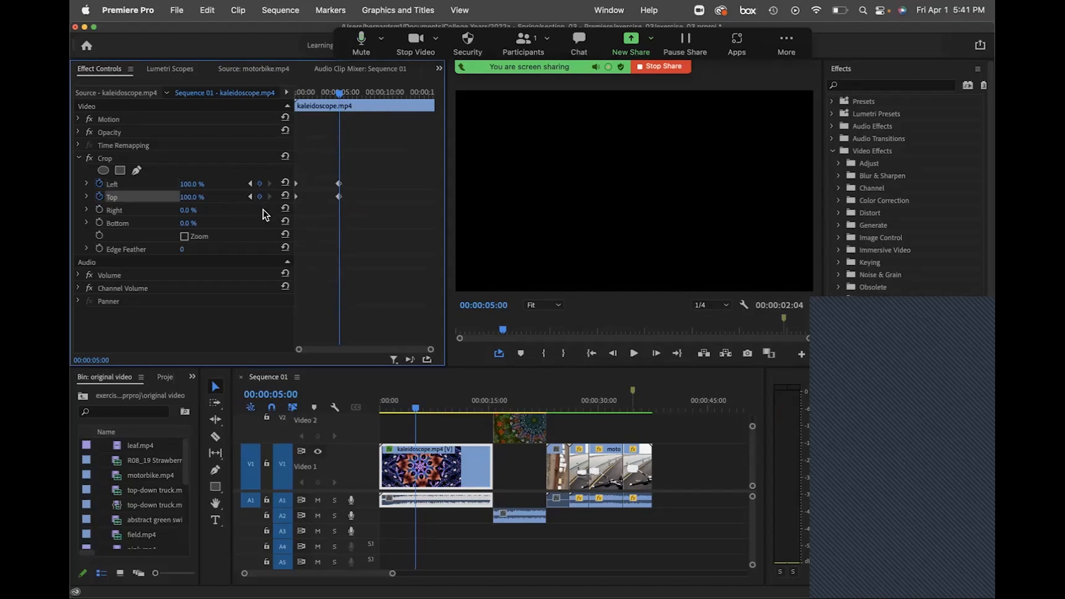
click(189, 184)
text(0)
key(Return)
key(Return)
Mark the sequence range from its start to 00:00:18:27 and render In to Out.
mouse_move(413, 407)
mouse_down()
mouse_move(366, 412)
mouse_move(419, 404)
mouse_up()
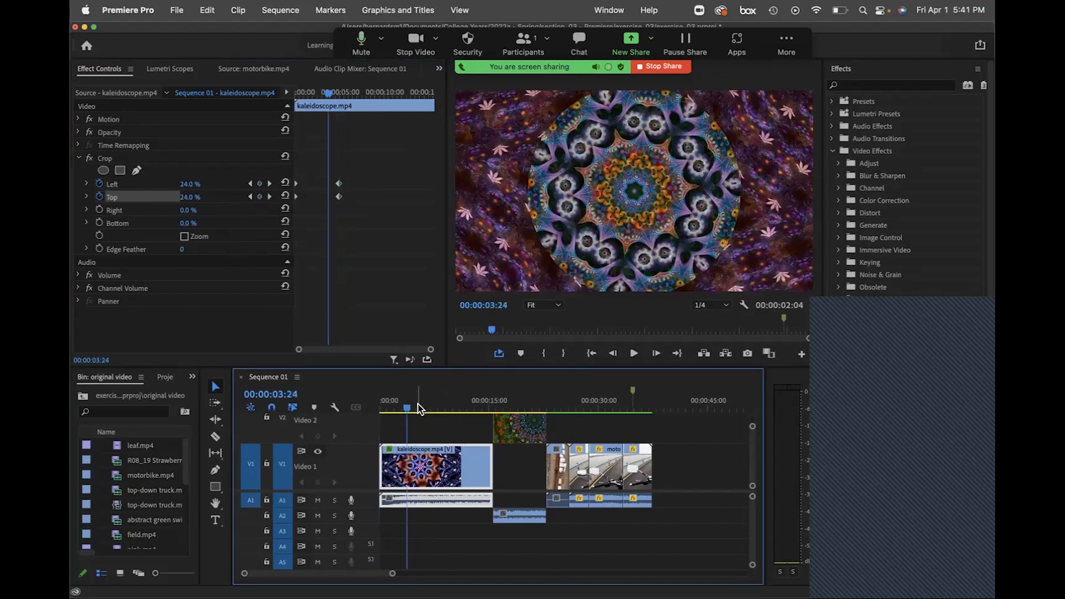
key(i)
key(Down)
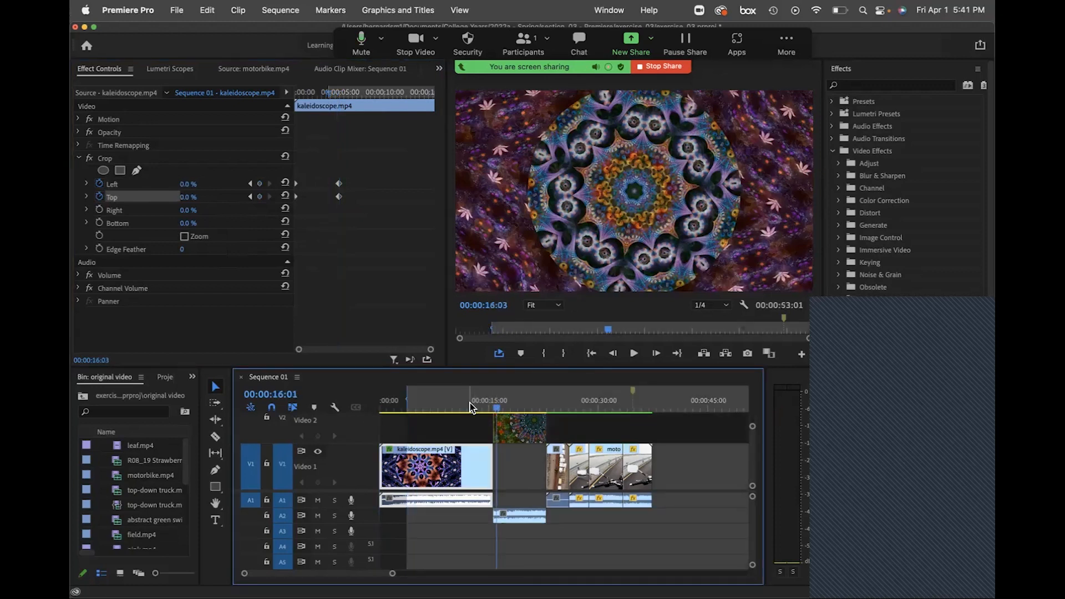
click(377, 407)
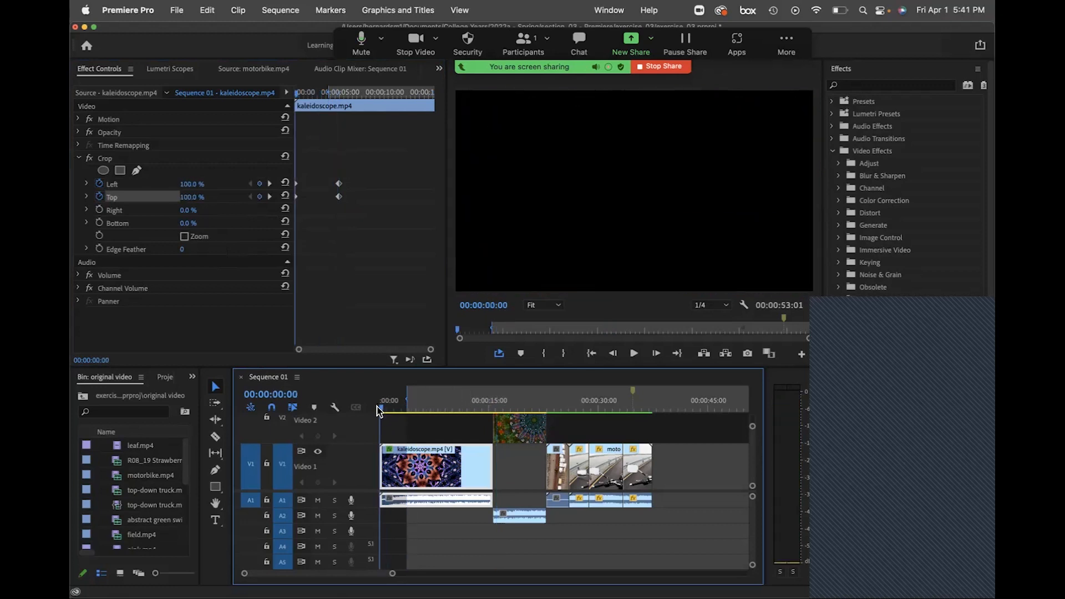
key(alt+i)
click(496, 400)
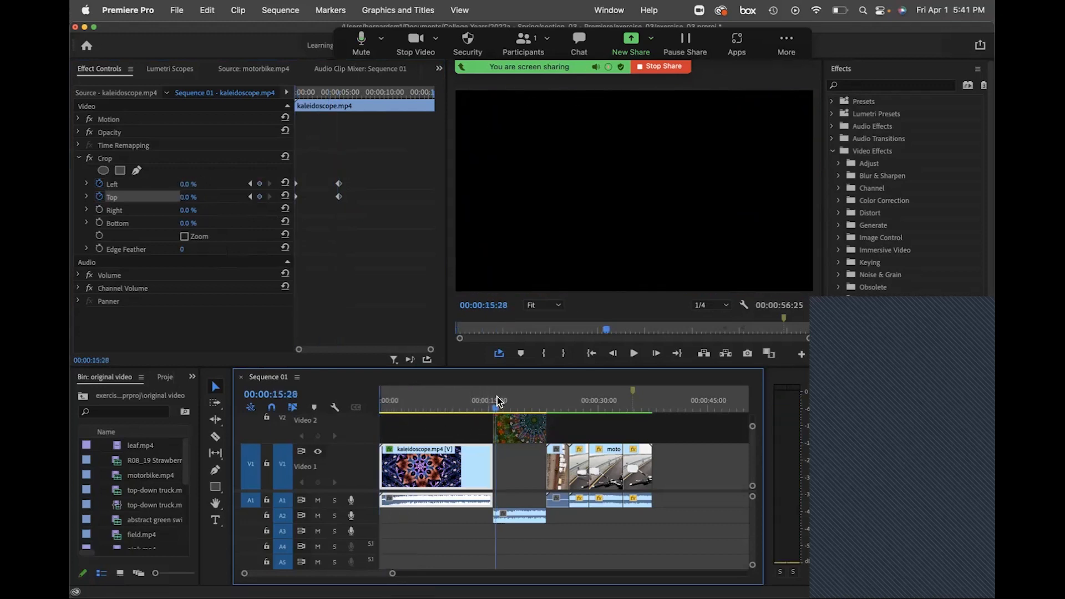
click(518, 400)
key(o)
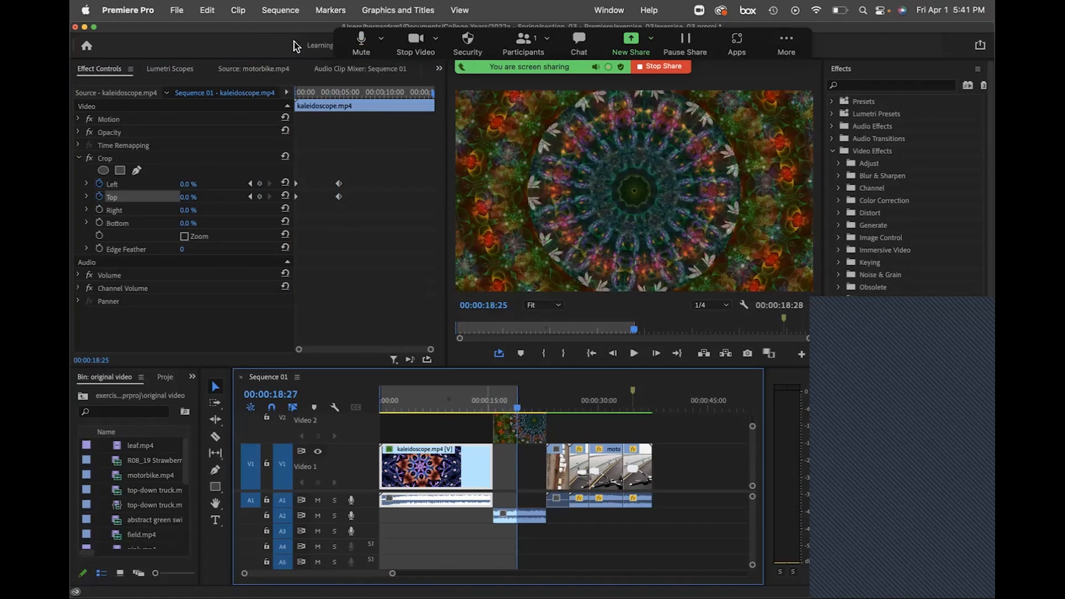
click(274, 10)
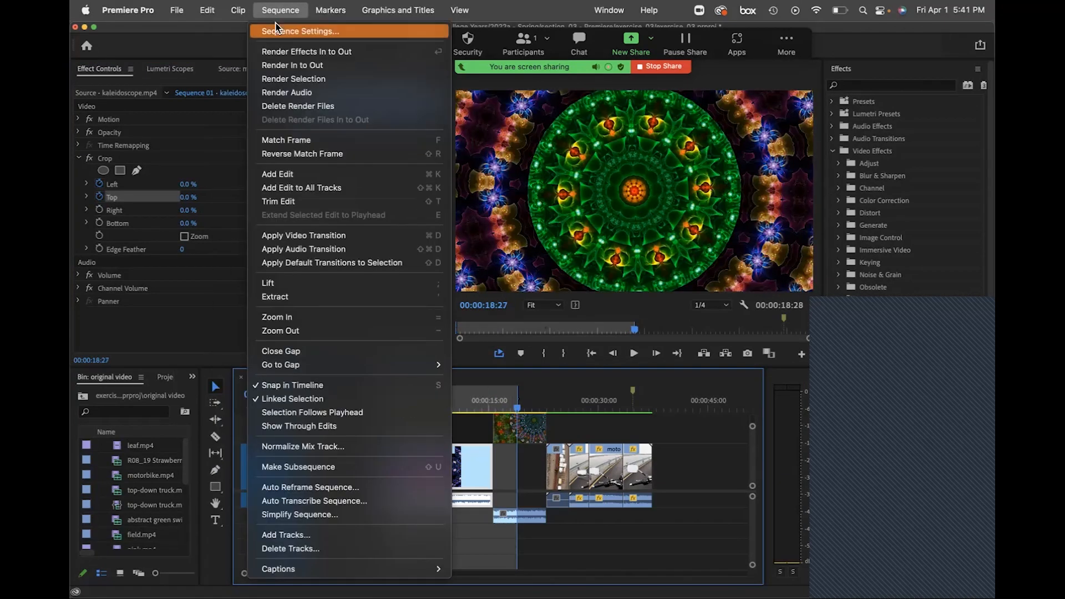
click(280, 65)
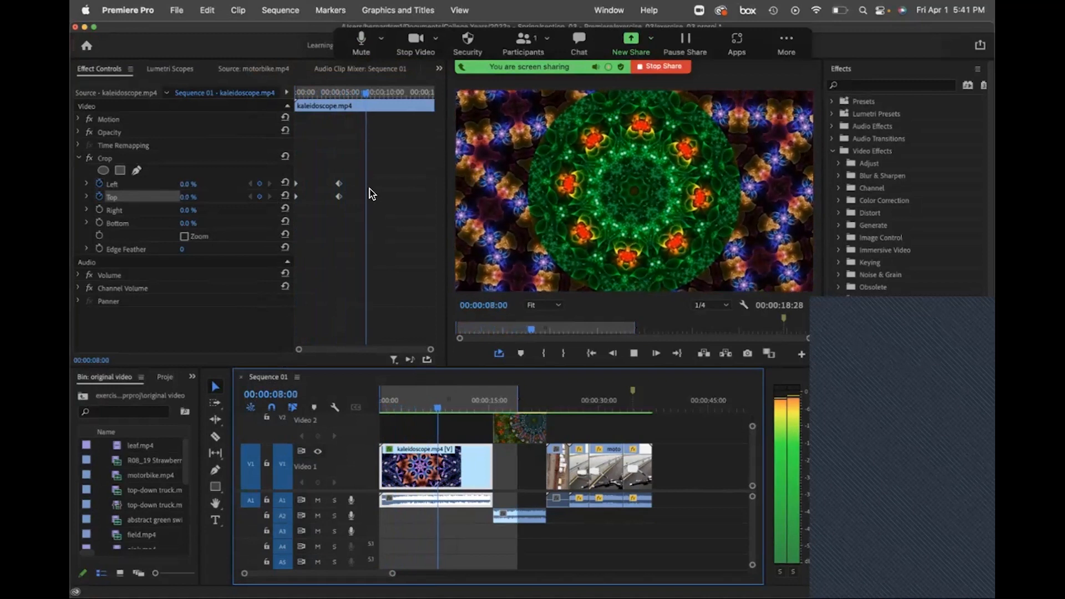
Stop playback and scrub back through the kaleidoscope.mp4 clip to its start to review the crop animation.
key(space)
click(357, 94)
drag(355, 97, 328, 116)
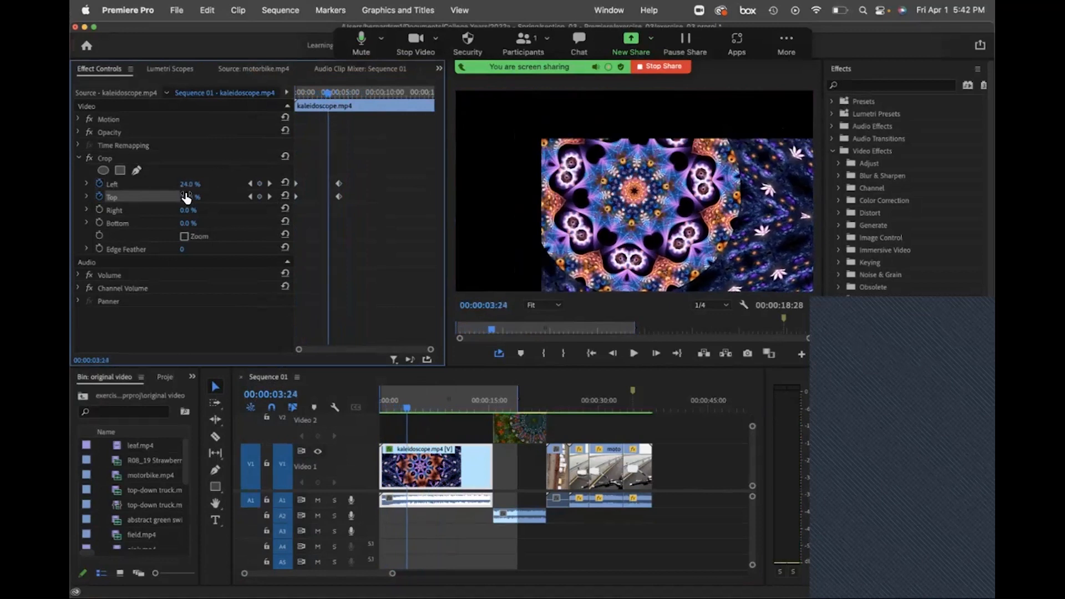
drag(327, 96, 293, 101)
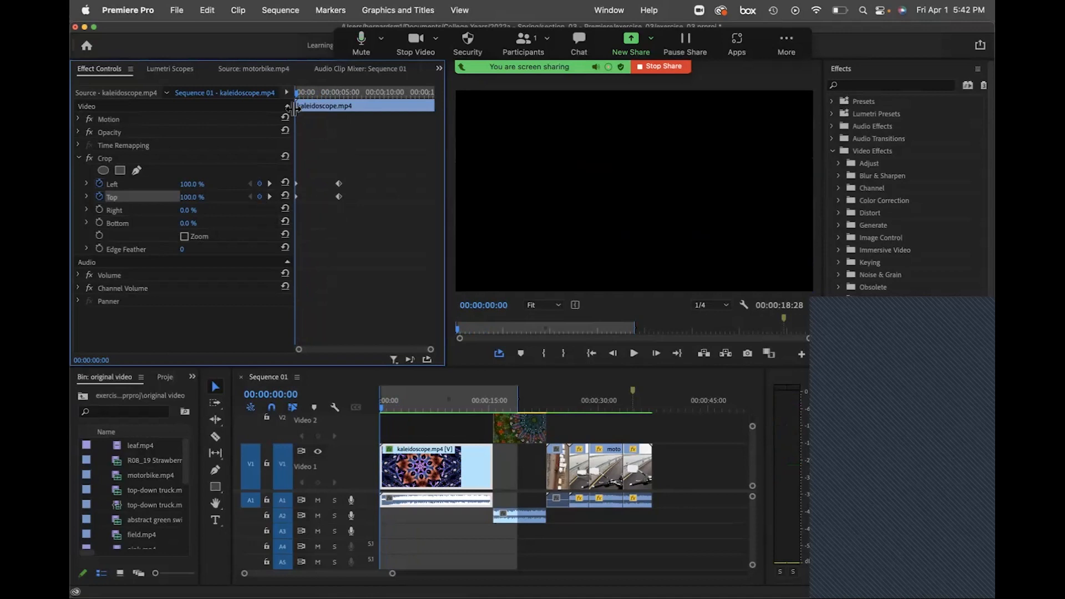
drag(297, 95, 293, 94)
Examine the interpolation options of the Crop effect's Left keyframe at five seconds, leaving the Crop properties expanded.
click(78, 158)
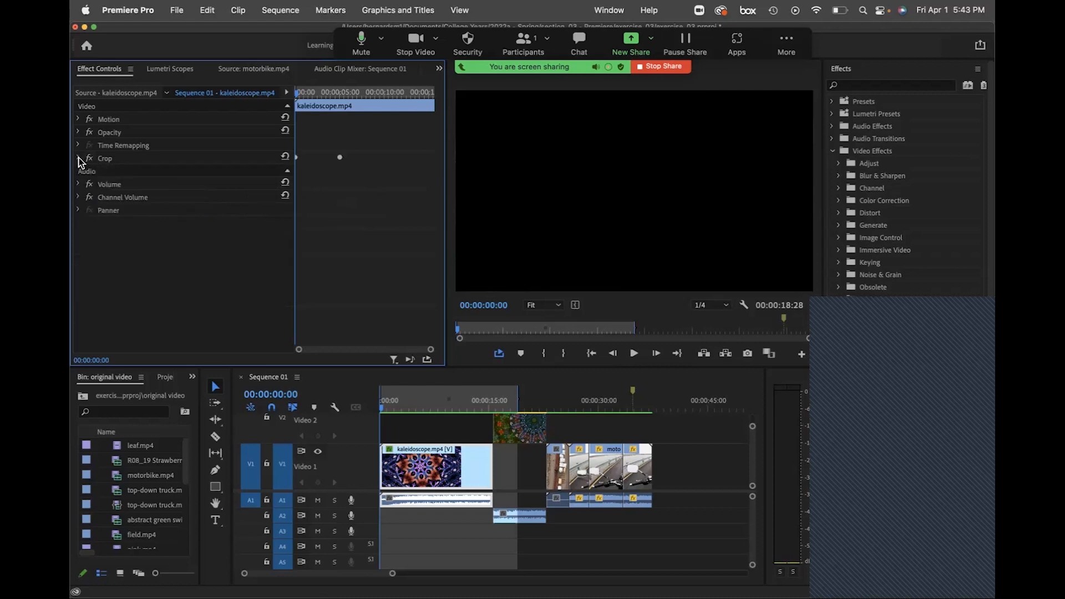
right_click(340, 158)
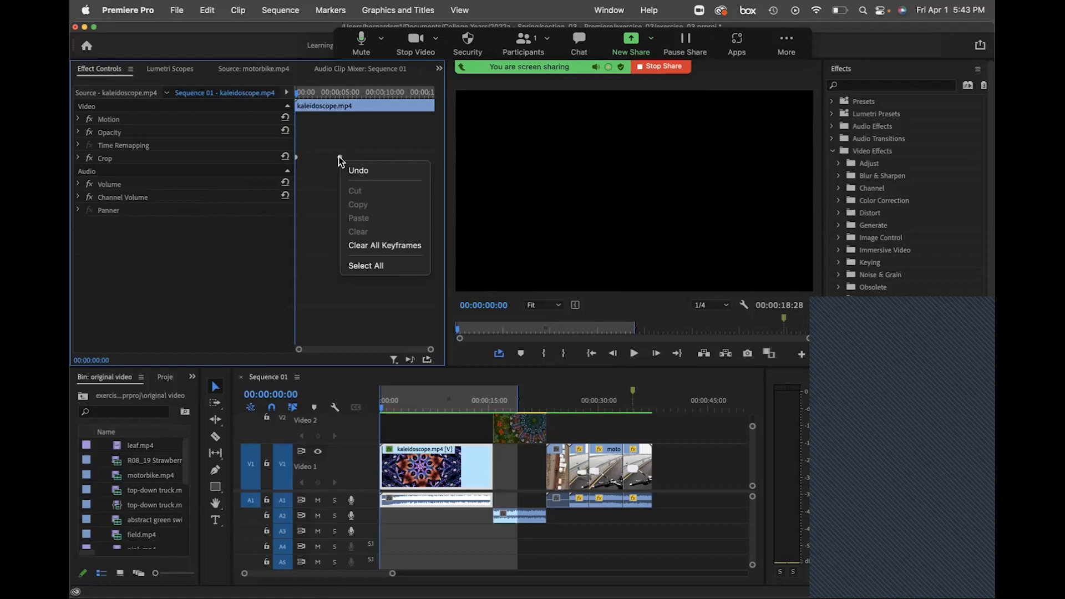
click(325, 227)
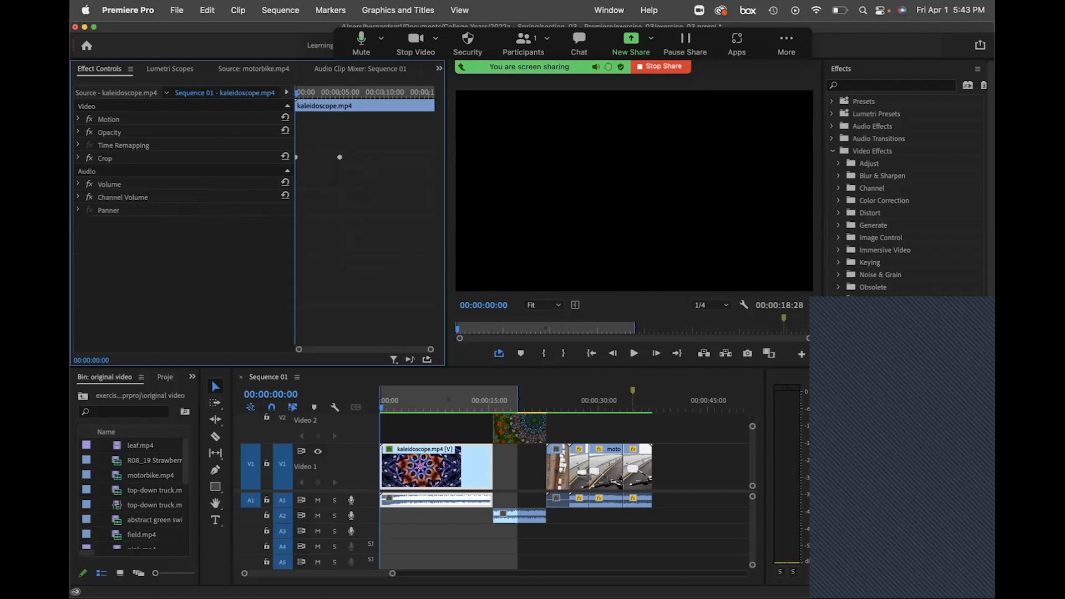
click(78, 159)
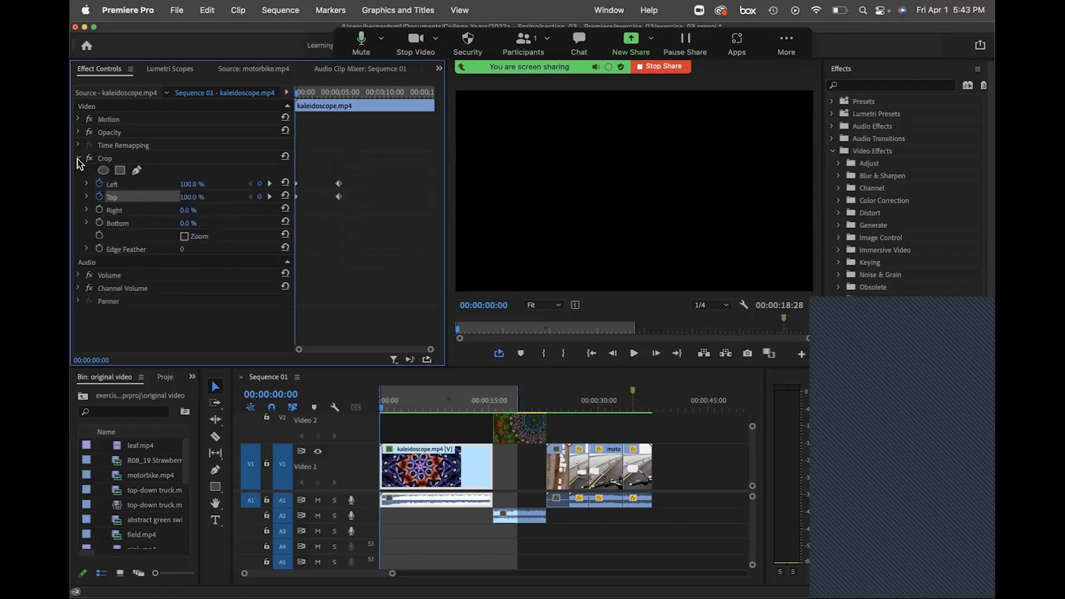
right_click(340, 184)
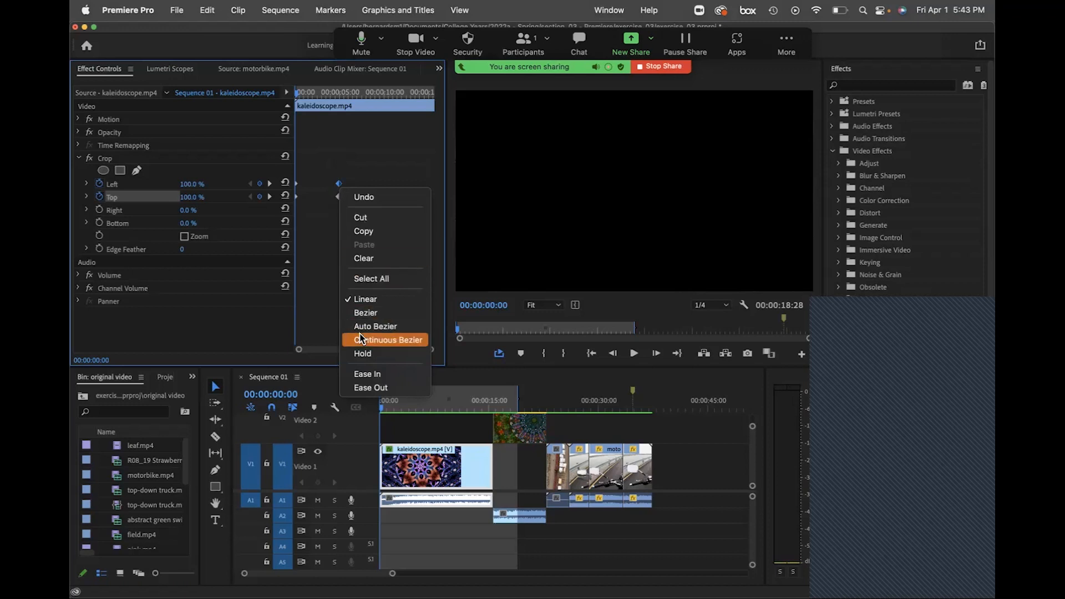
click(319, 323)
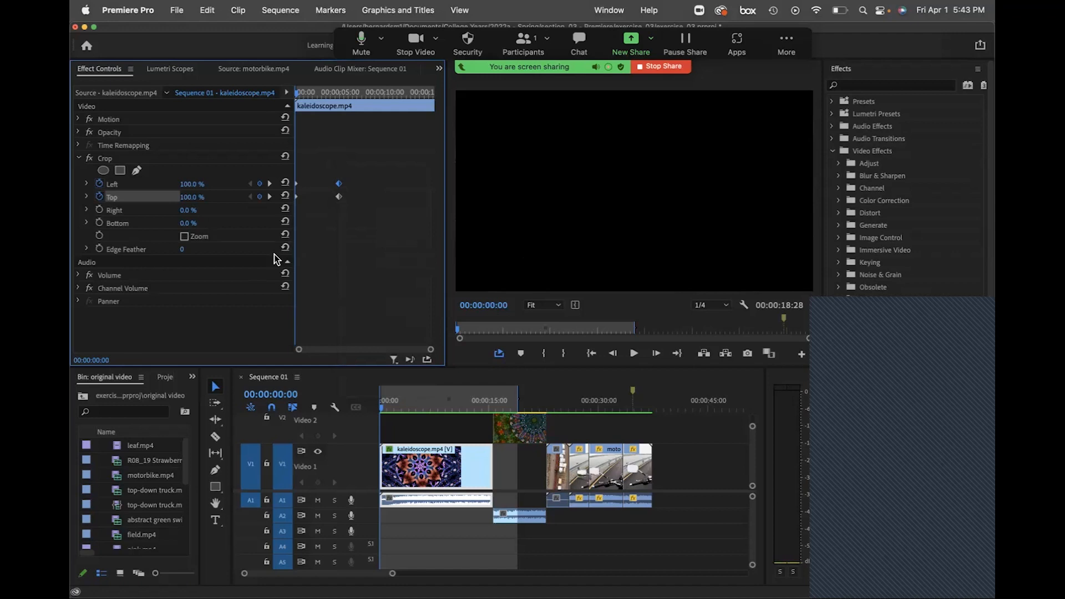
Apply the Lens Distortion video effect to the last motorbike.mp4 clip on V1.
click(627, 407)
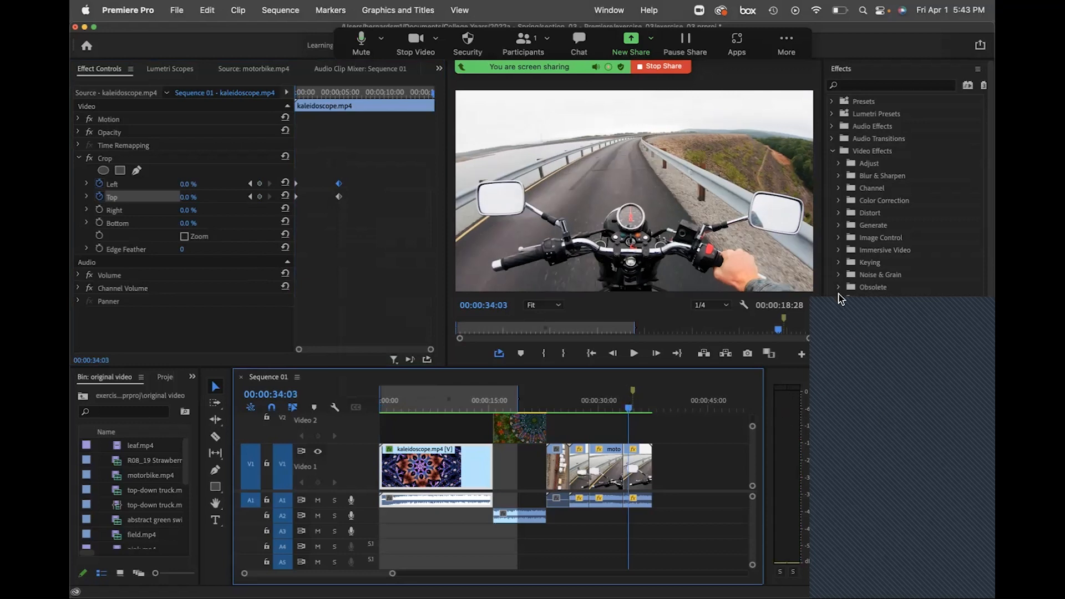
click(838, 238)
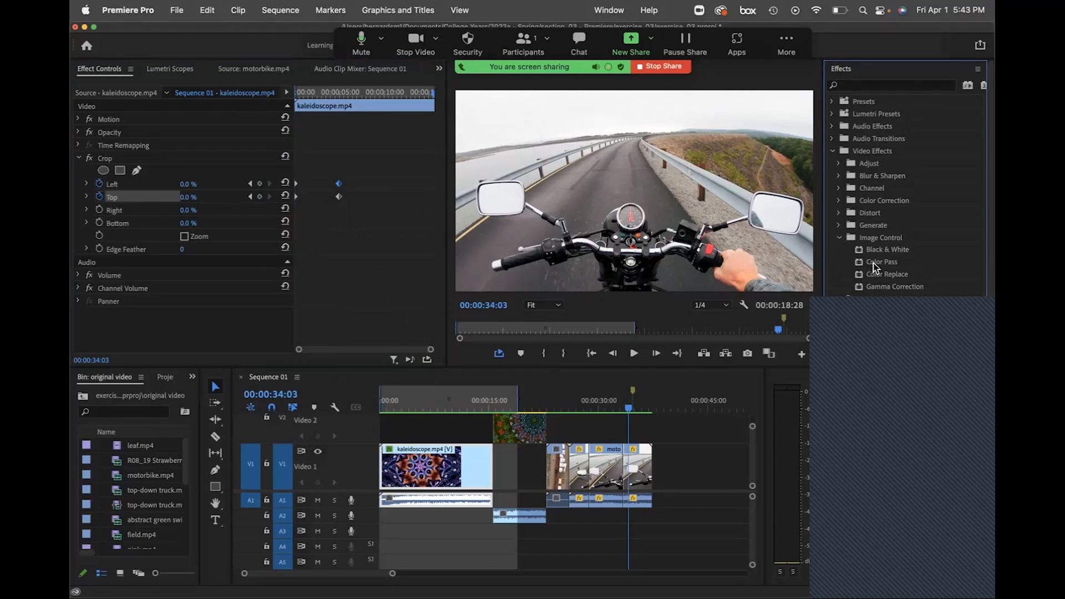
click(840, 164)
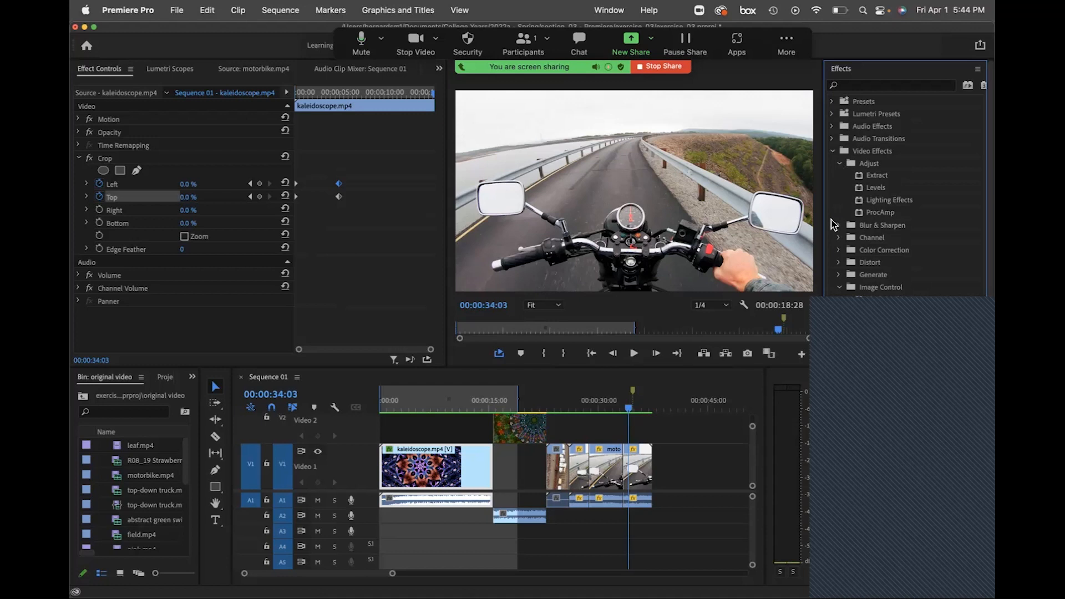
click(839, 263)
click(883, 291)
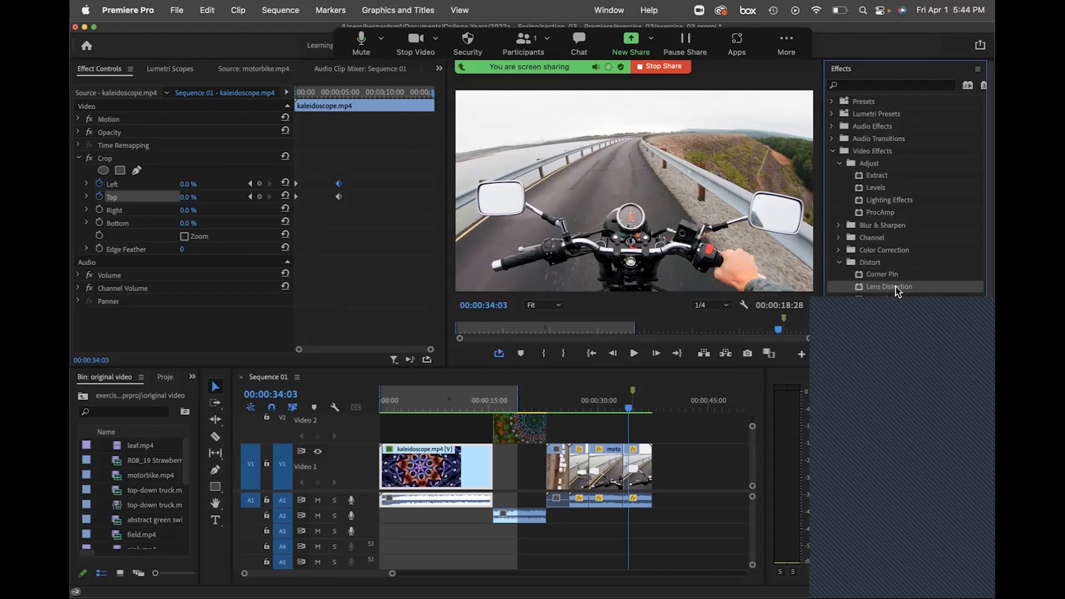
drag(889, 294, 639, 456)
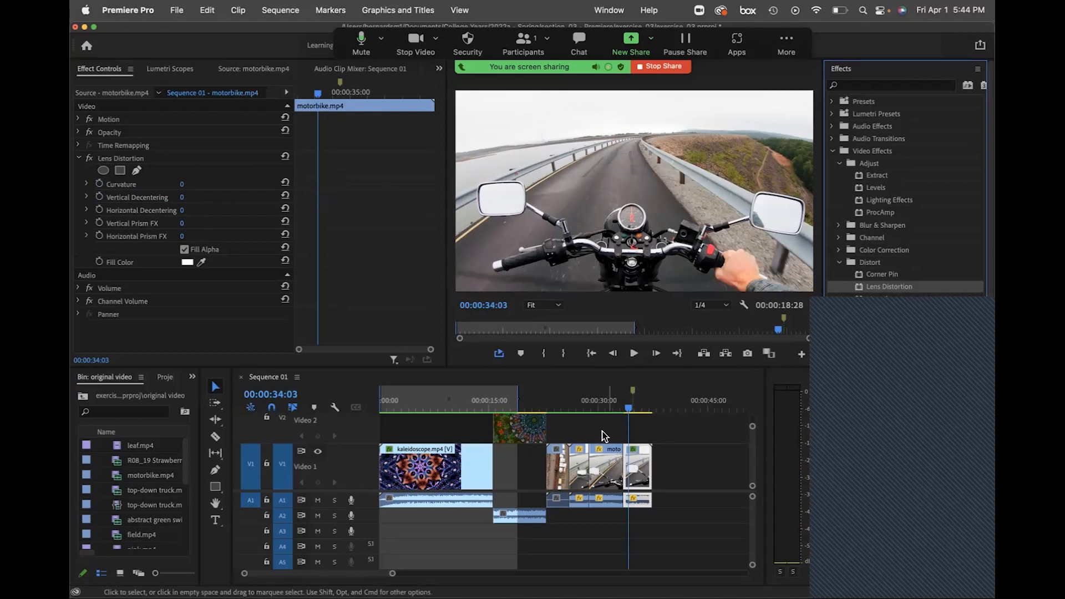
Move the playhead to the beginning of the last motorbike.mp4 clip, at 00:00:33:13.
click(623, 408)
key(Left)
key(Left)
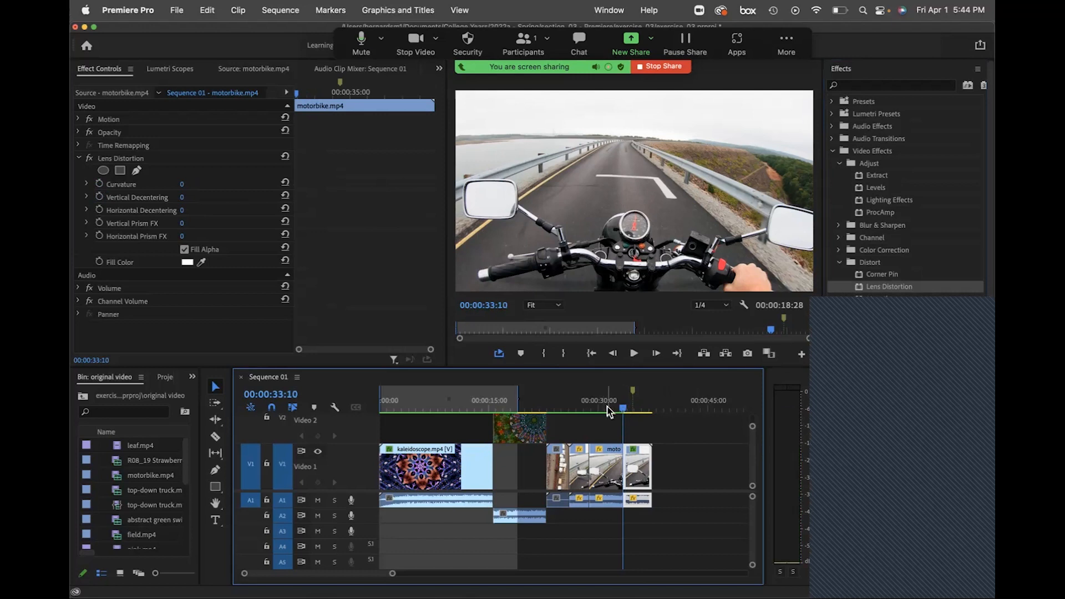
key(Right)
key(Right)
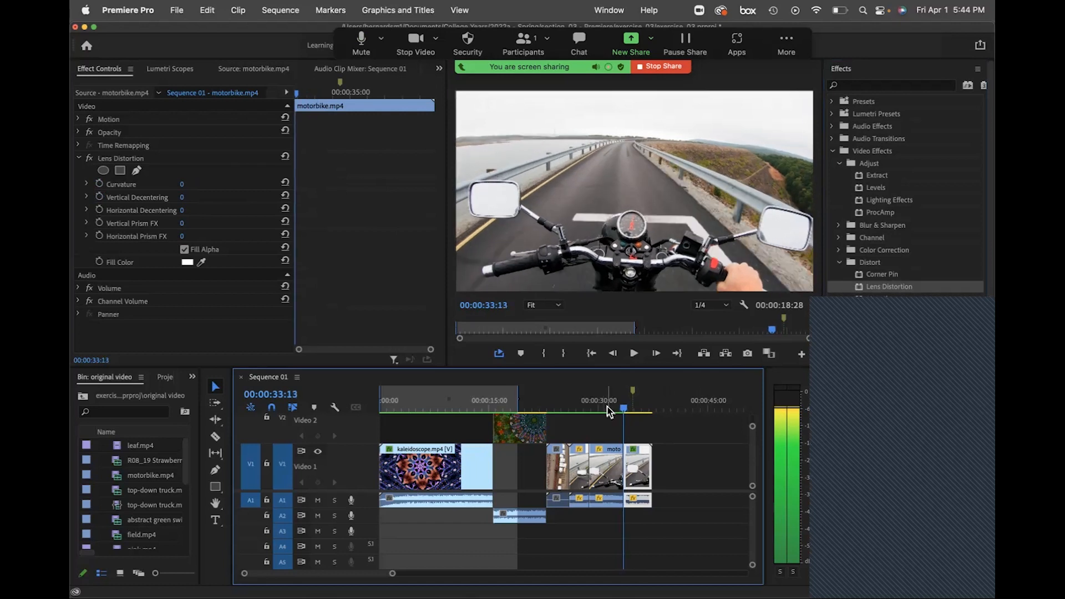
Turn on keyframing for Lens Distortion's Vertical Prism FX at the start of the last motorbike.mp4 clip.
key(Right)
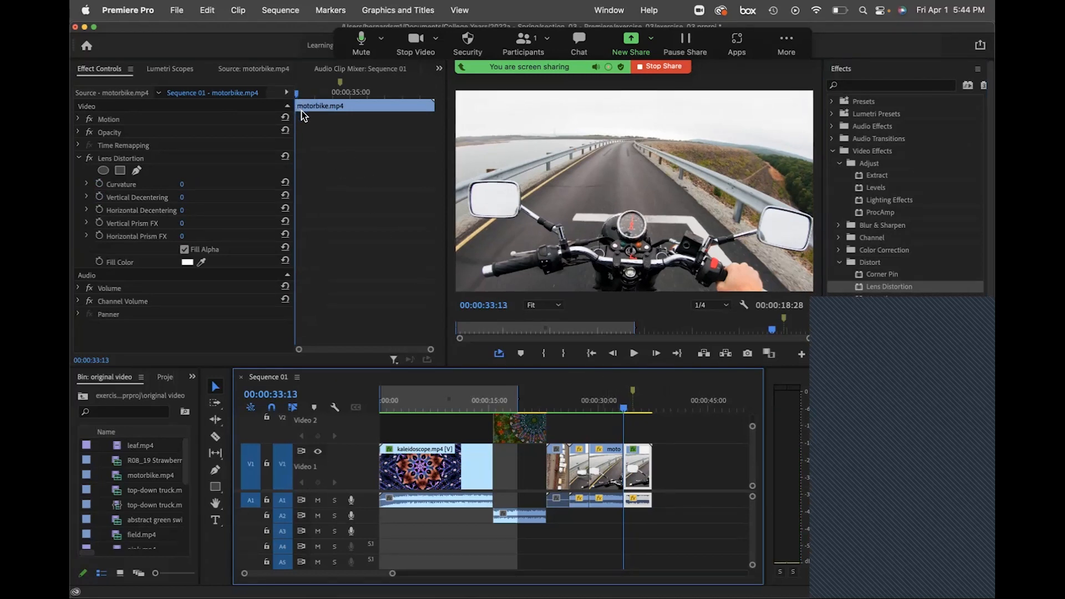
key(space)
click(100, 223)
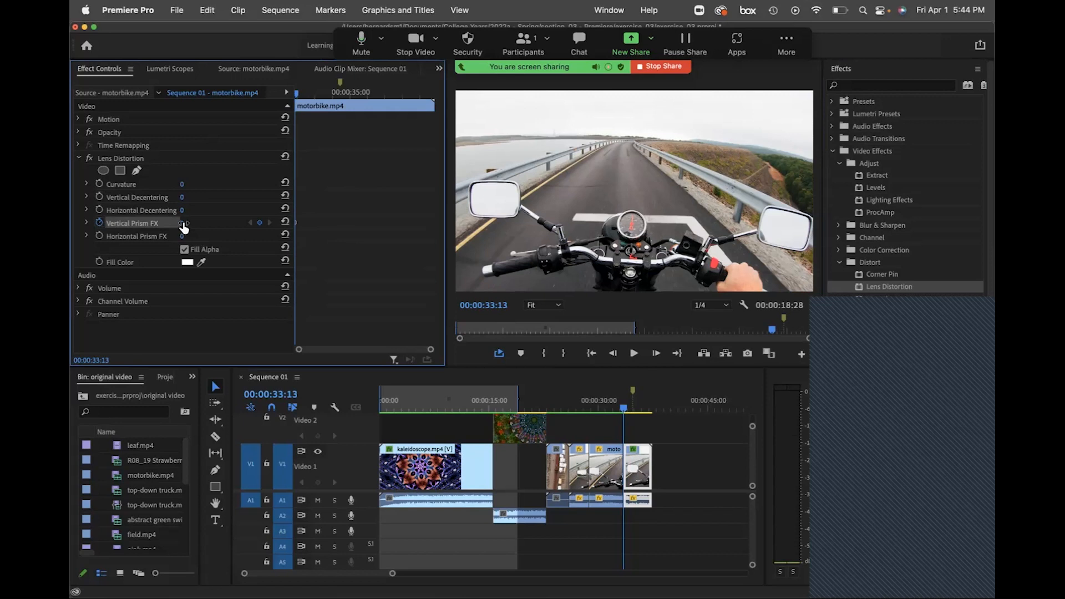
Try Curvature 100, Vertical Decentering 62, Horizontal Decentering 48 and Vertical Prism FX 94, keyframing both decentering properties at the clip's start.
drag(182, 223, 198, 224)
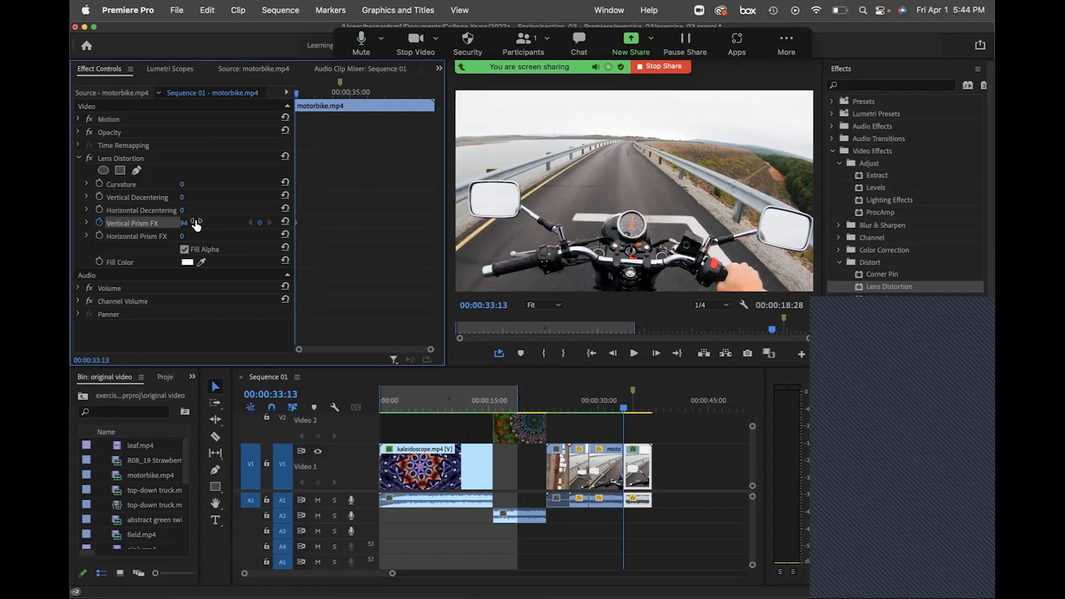
drag(182, 211, 185, 211)
drag(182, 184, 198, 184)
click(99, 210)
click(100, 197)
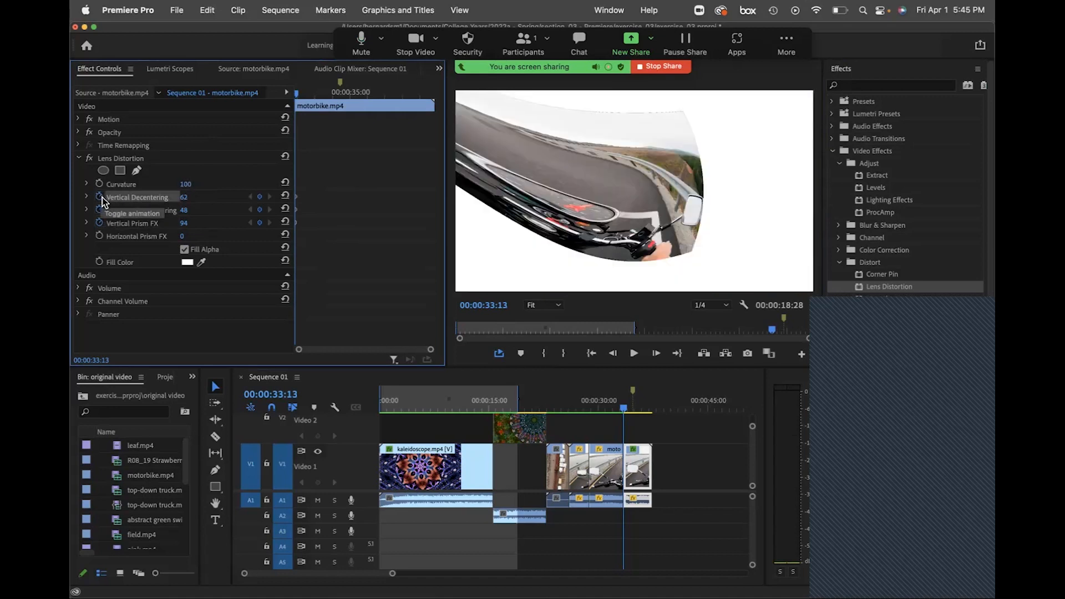
Keep the Vertical Decentering keyframe, turn on keyframing for Curvature and try lowering its value at the clip's start.
click(99, 197)
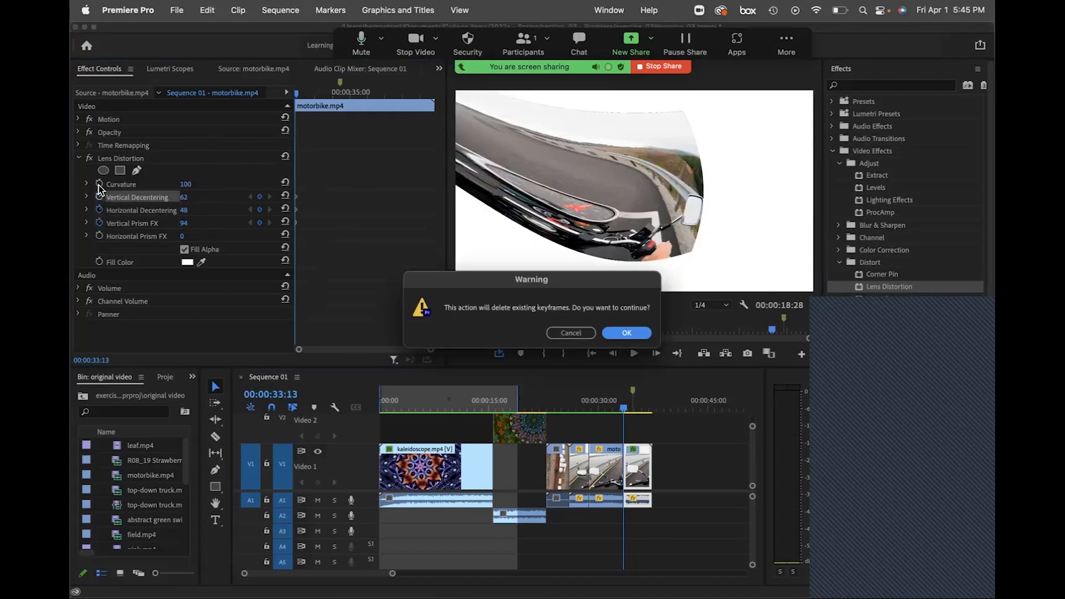
click(571, 333)
click(99, 183)
drag(186, 185, 187, 184)
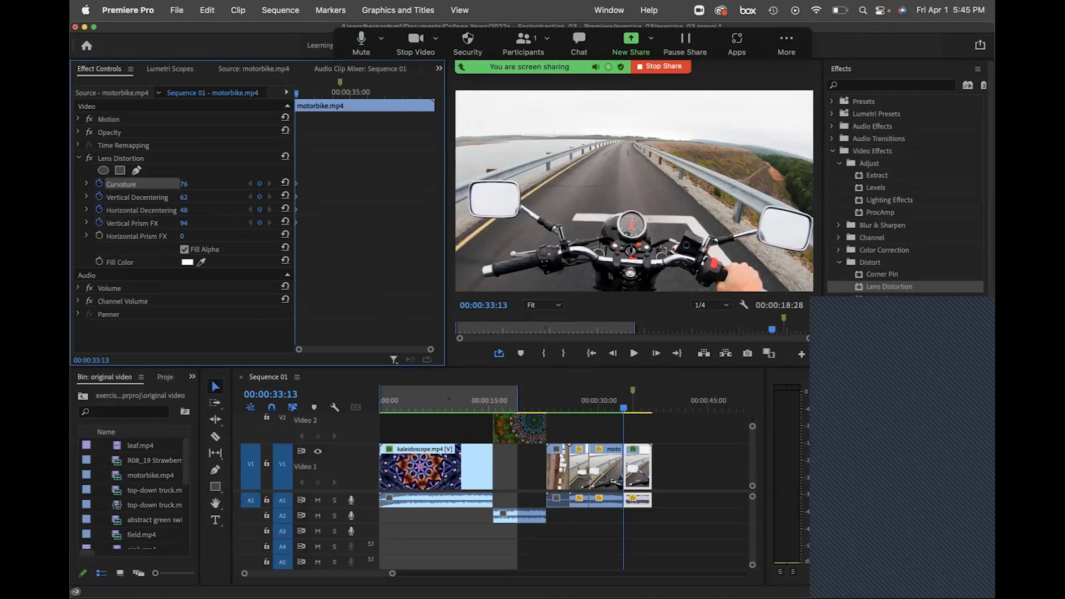
Delete the Curvature and Vertical Decentering keyframes, and turn keyframing back on for both properties.
click(100, 183)
click(626, 333)
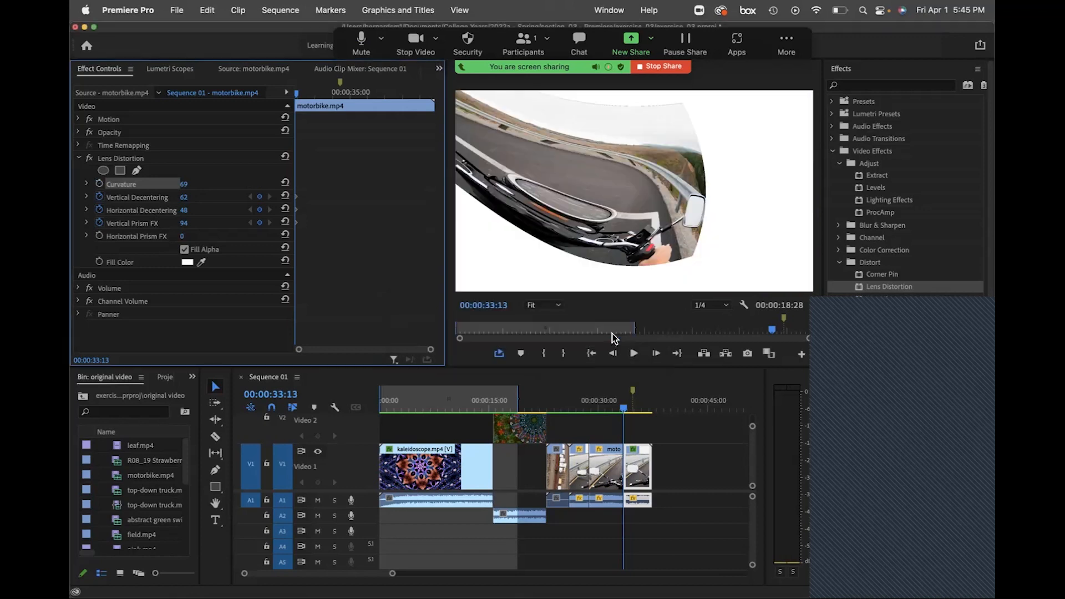
click(97, 197)
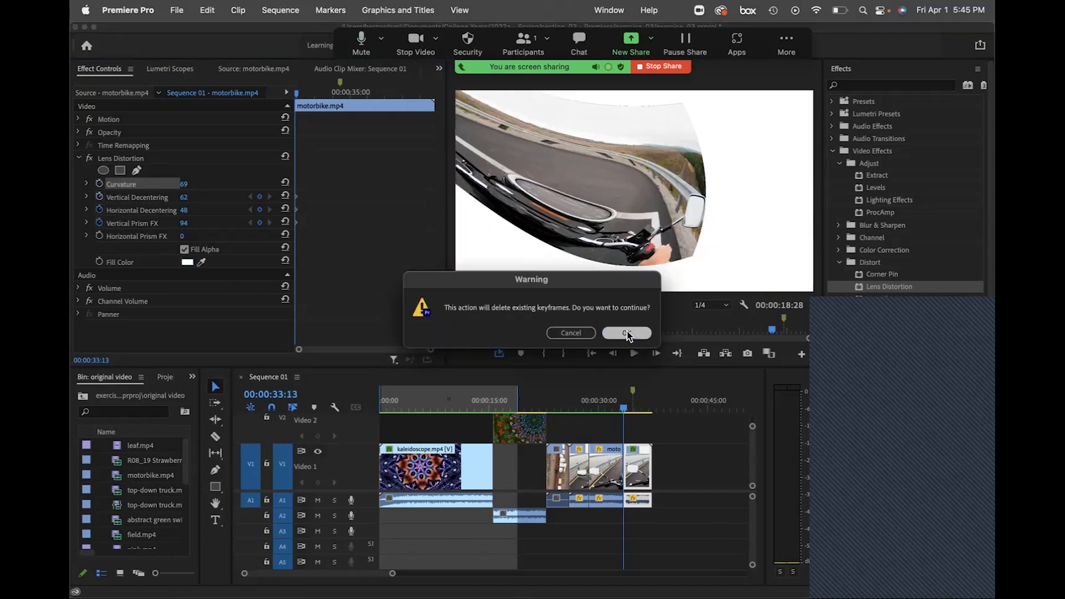
click(627, 333)
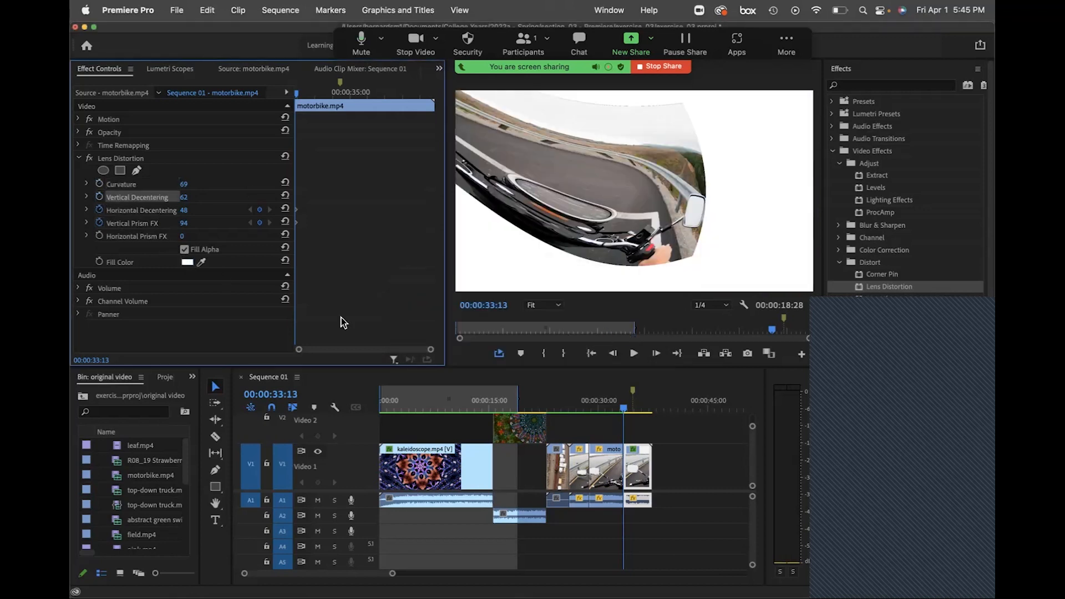
click(100, 198)
click(101, 184)
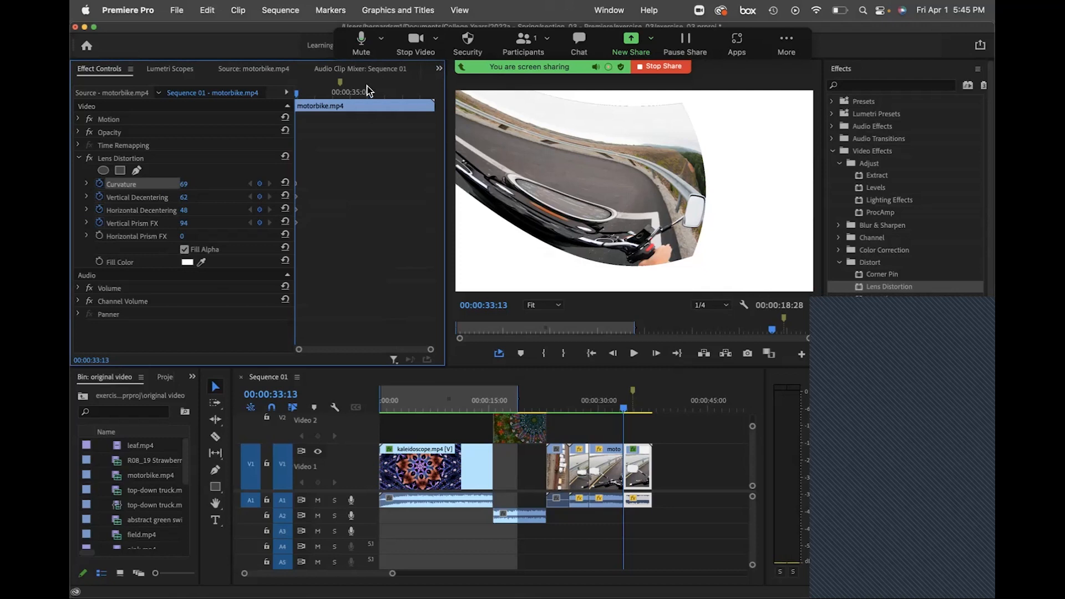
Try Curvature 97 at the clip's start, and undo the Lens Distortion changes back to the lone Vertical Prism FX keyframe.
drag(298, 95, 293, 101)
drag(183, 184, 235, 178)
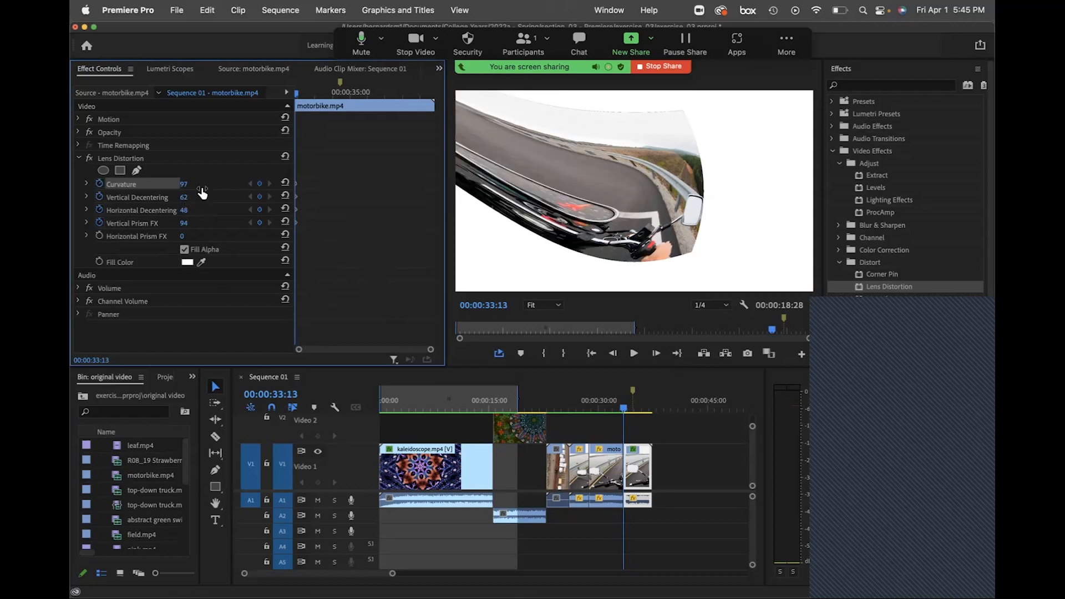
key(super+z)
key(super+z)
key(super+z)
key(super+z)
key(super+z)
key(super+z)
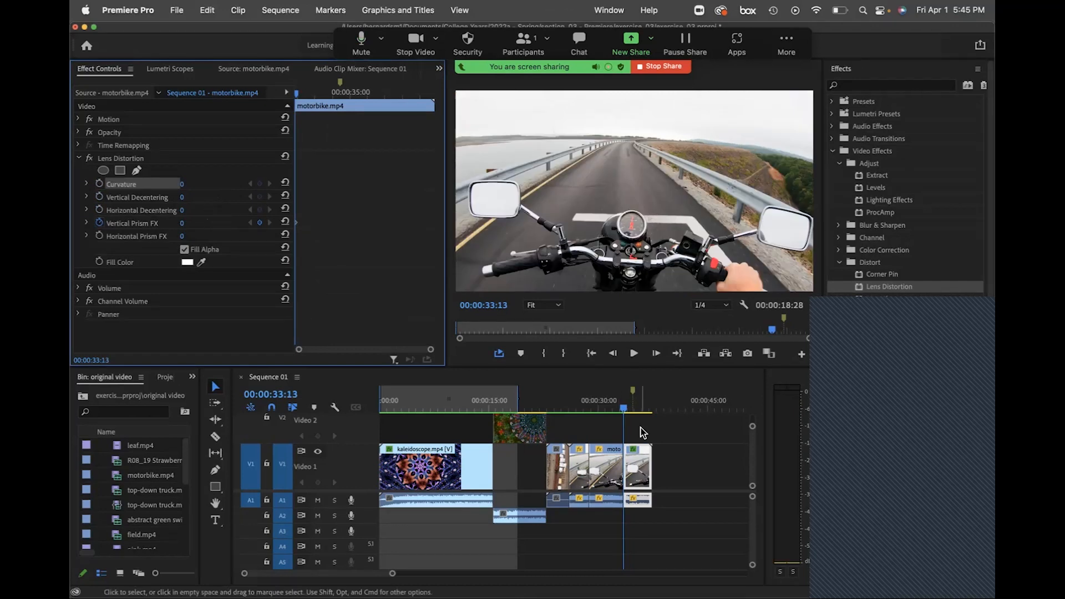
At the clip's end, 00:00:37:11, turn on keyframing for Lens Distortion's Horizontal Decentering, Vertical Decentering and Curvature.
drag(624, 408, 651, 409)
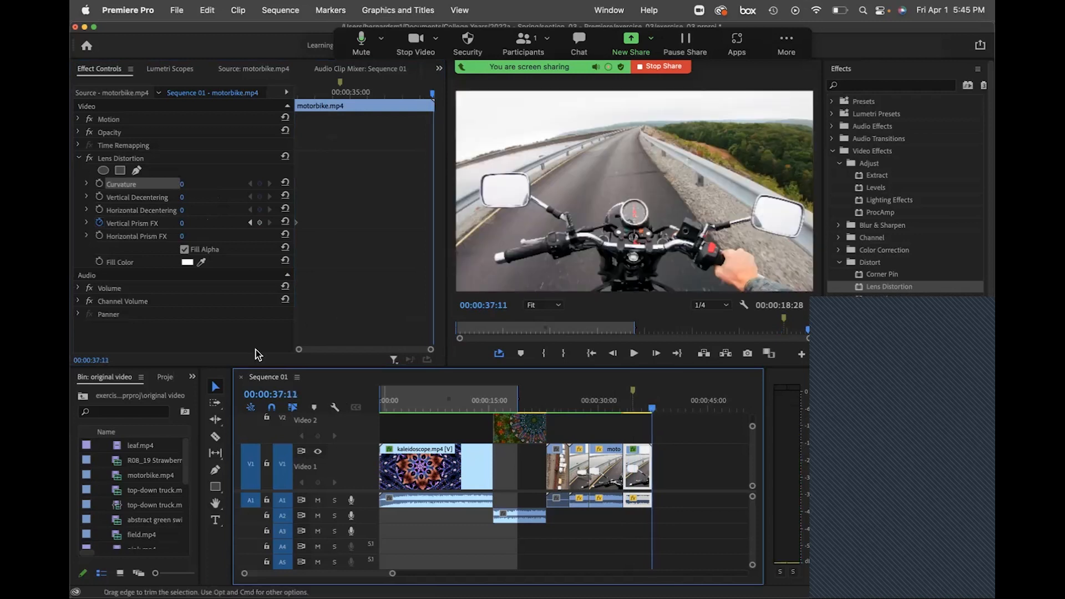
click(98, 206)
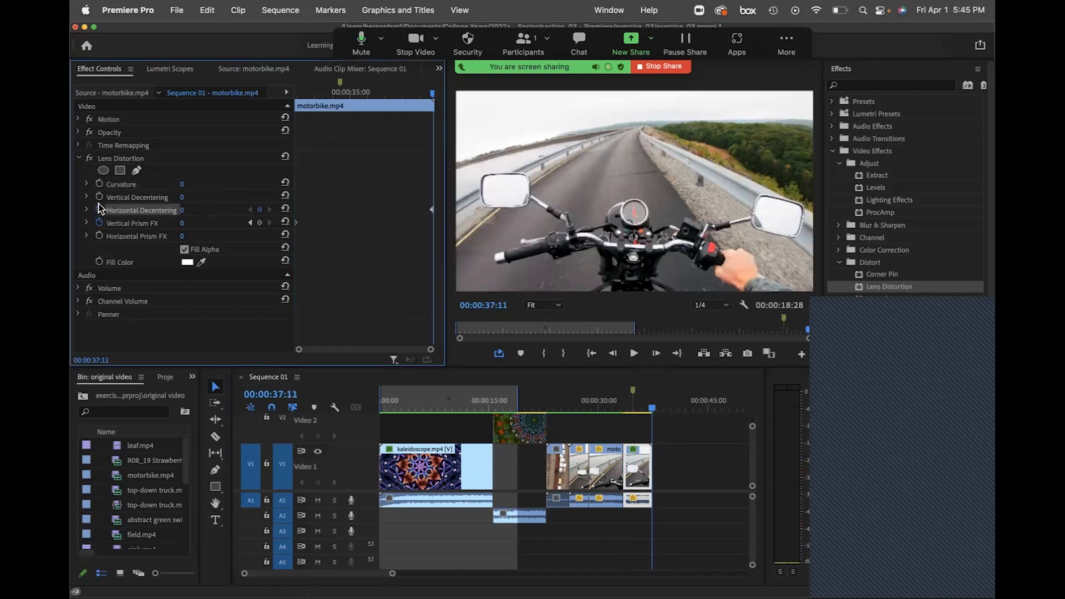
click(98, 196)
click(98, 184)
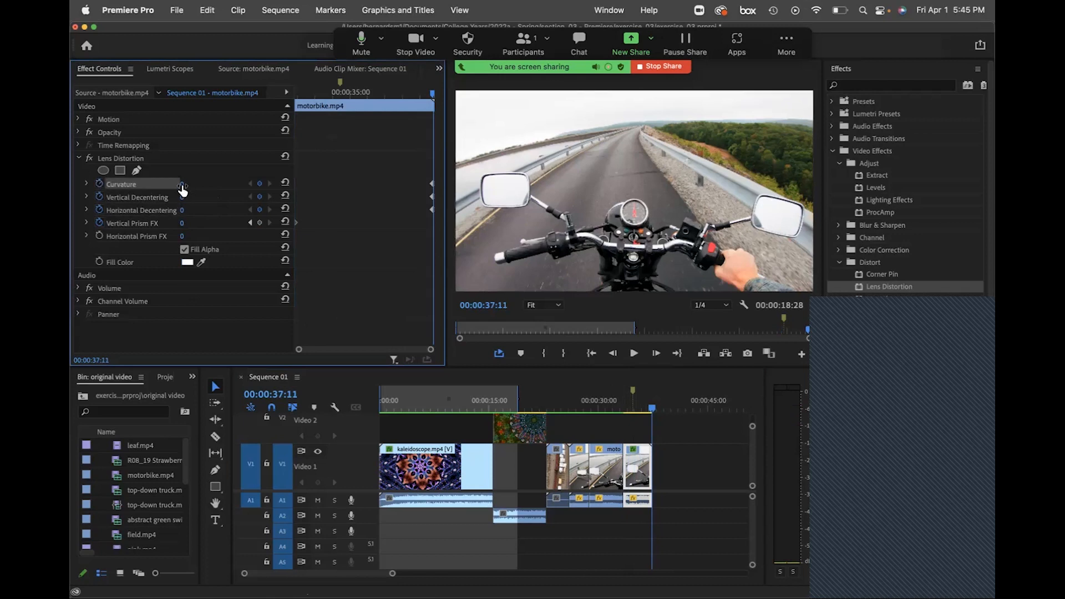
Set the end keyframes to Curvature -61, Vertical Decentering -38, Horizontal Decentering 11 and Vertical Prism FX 28, leaving the Motion properties expanded.
drag(184, 184, 142, 186)
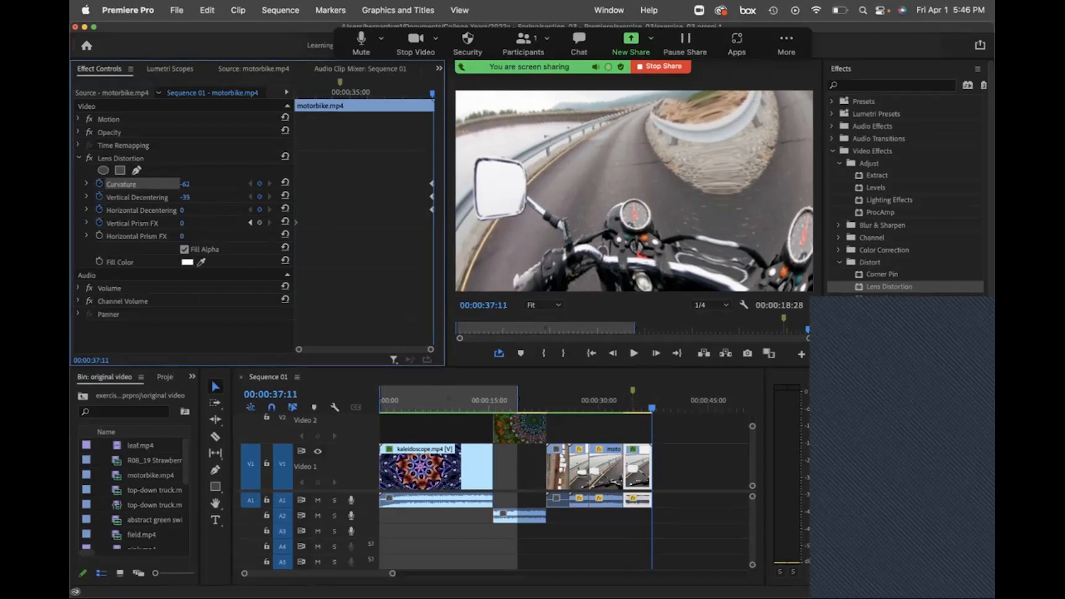
drag(195, 197, 200, 223)
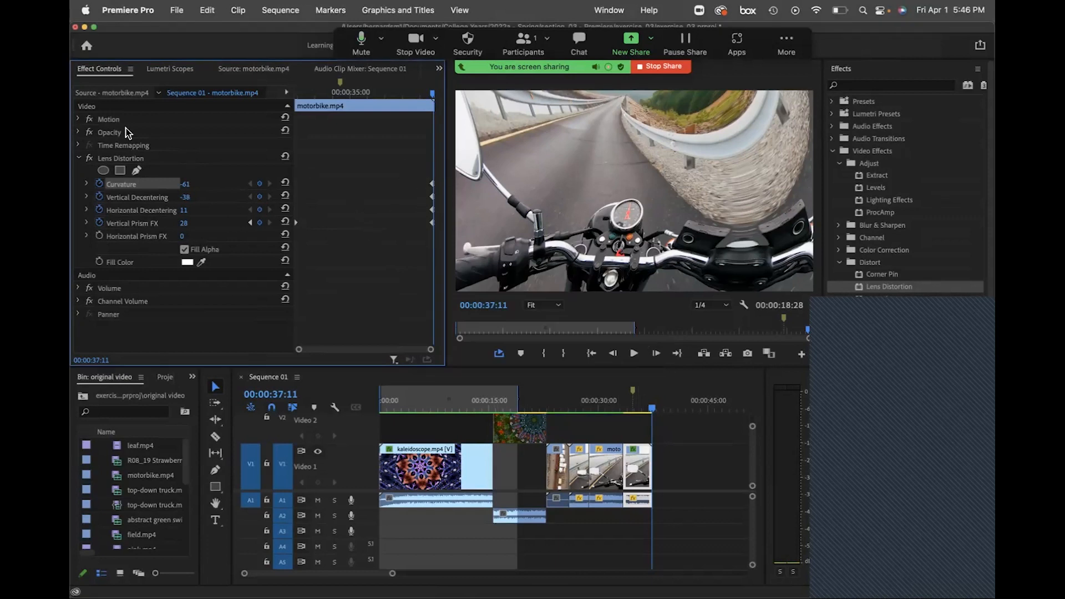
click(79, 120)
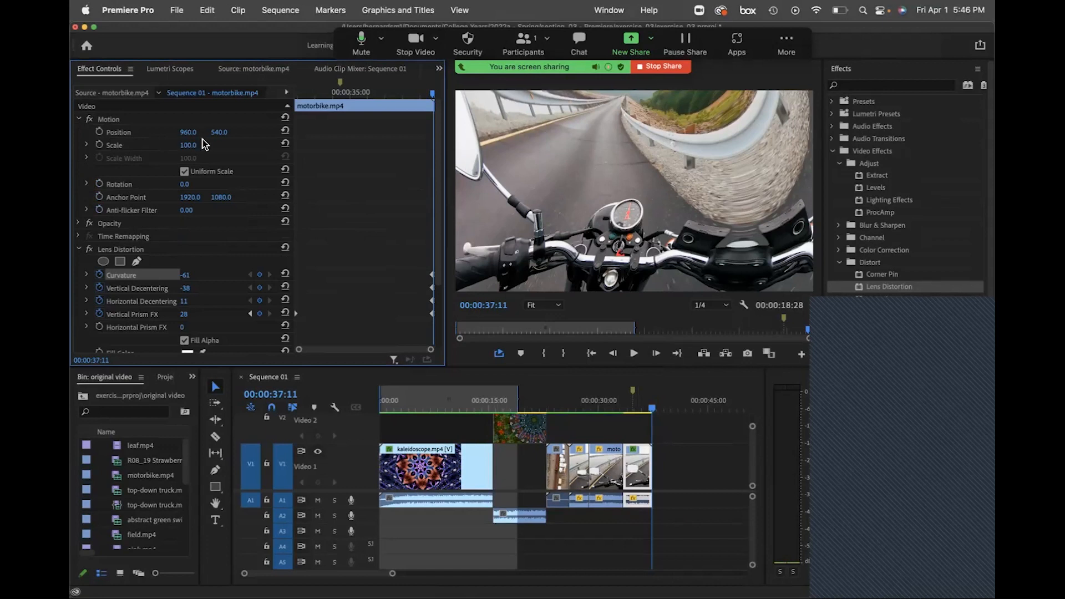
drag(188, 132, 188, 132)
Add Curvature, Vertical Decentering and Horizontal Decentering keyframes at the clip's start, 00:00:33:13.
drag(438, 97, 288, 95)
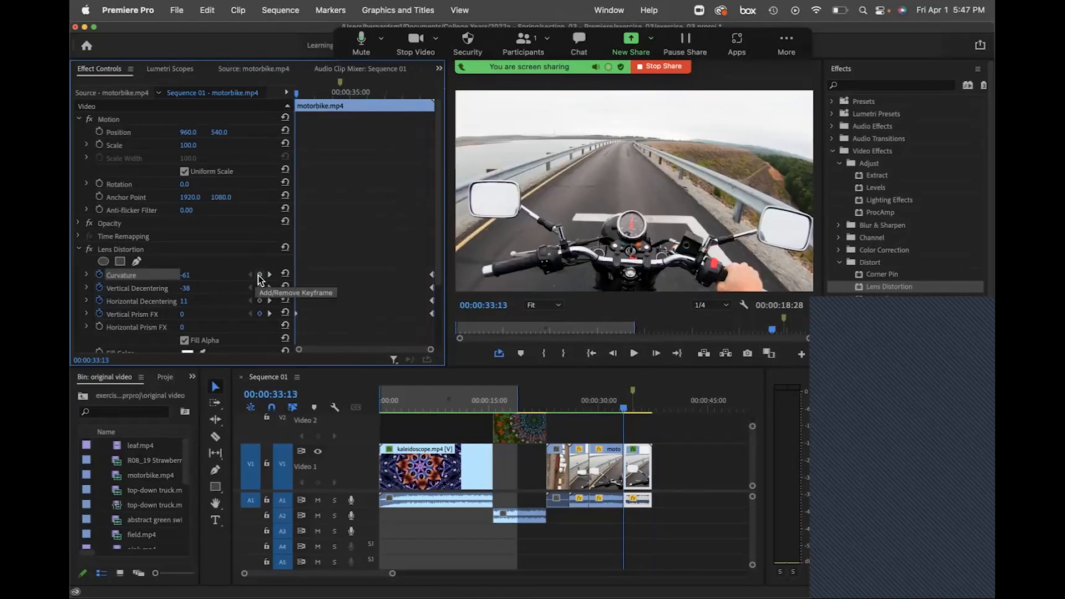
click(259, 275)
click(259, 288)
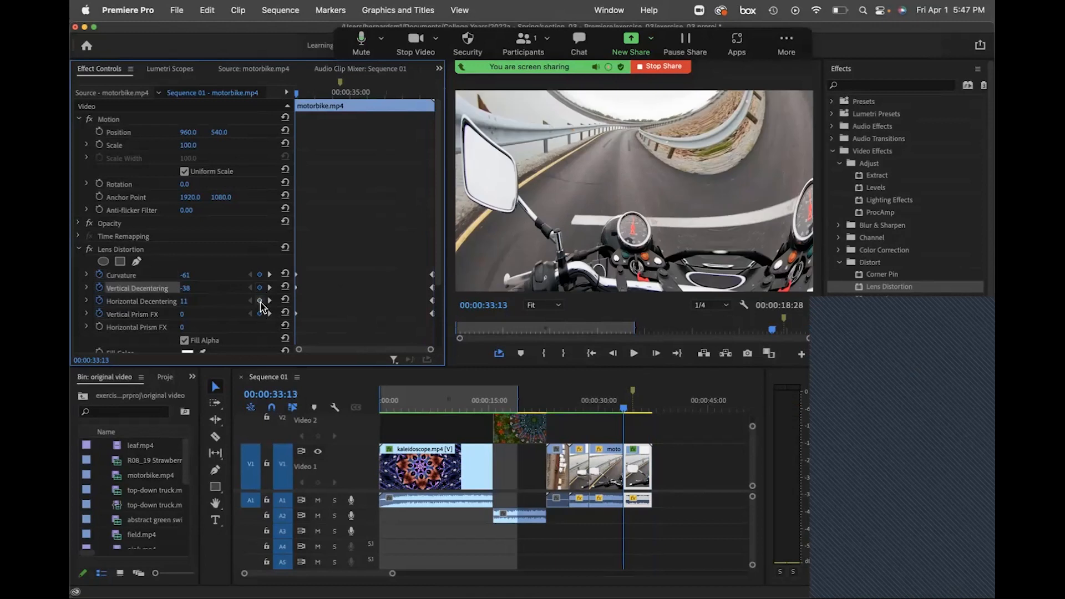
click(259, 301)
Set the start keyframes of Curvature, Vertical Decentering and Horizontal Decentering to 0.
click(189, 274)
text(0)
key(Tab)
text(0)
key(Tab)
text(0)
key(Return)
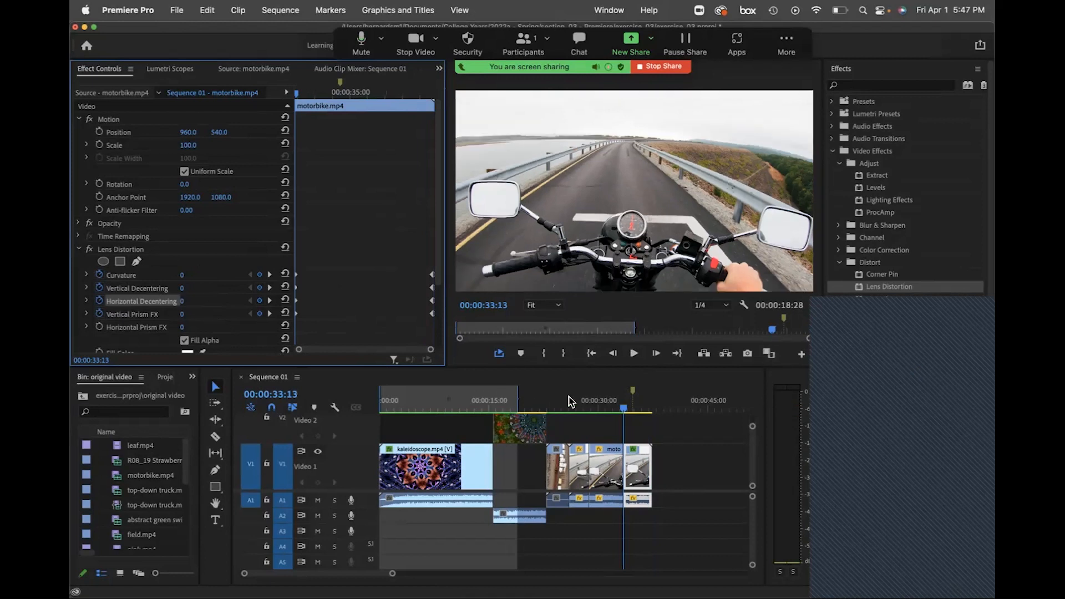
Mark the sequence In point at 00:00:32:14 and the Out point at 00:00:38:20, around the last motorbike.mp4 clip.
click(620, 410)
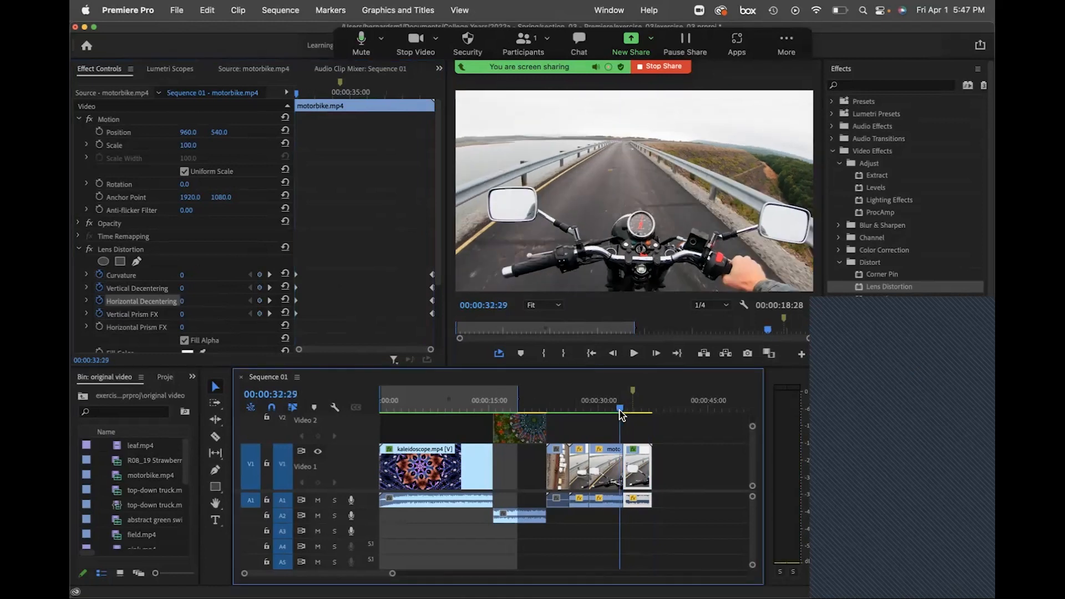
drag(621, 411, 616, 410)
key(i)
click(662, 408)
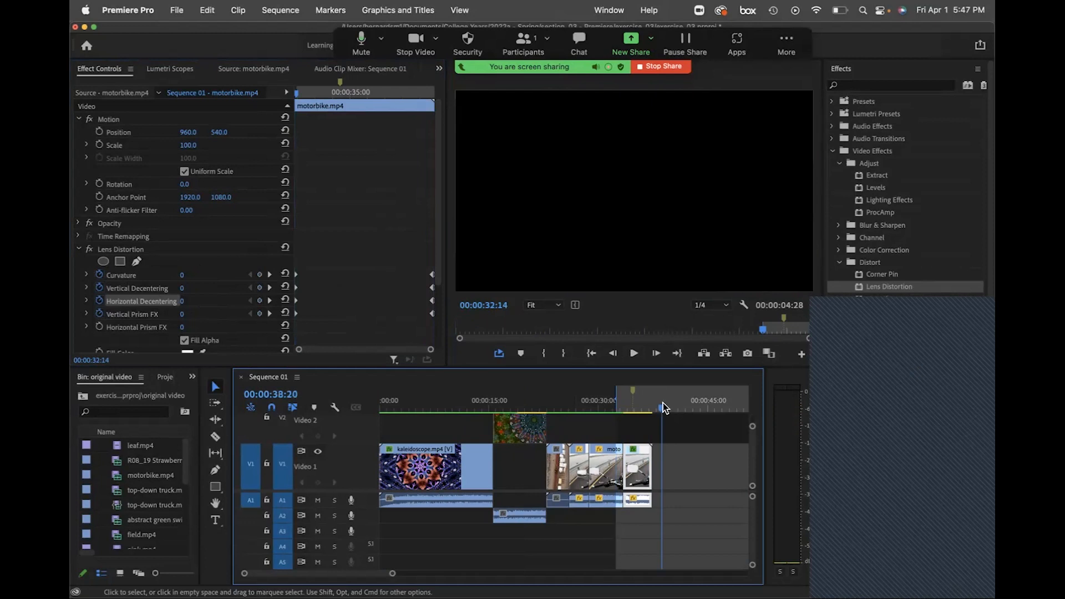
key(o)
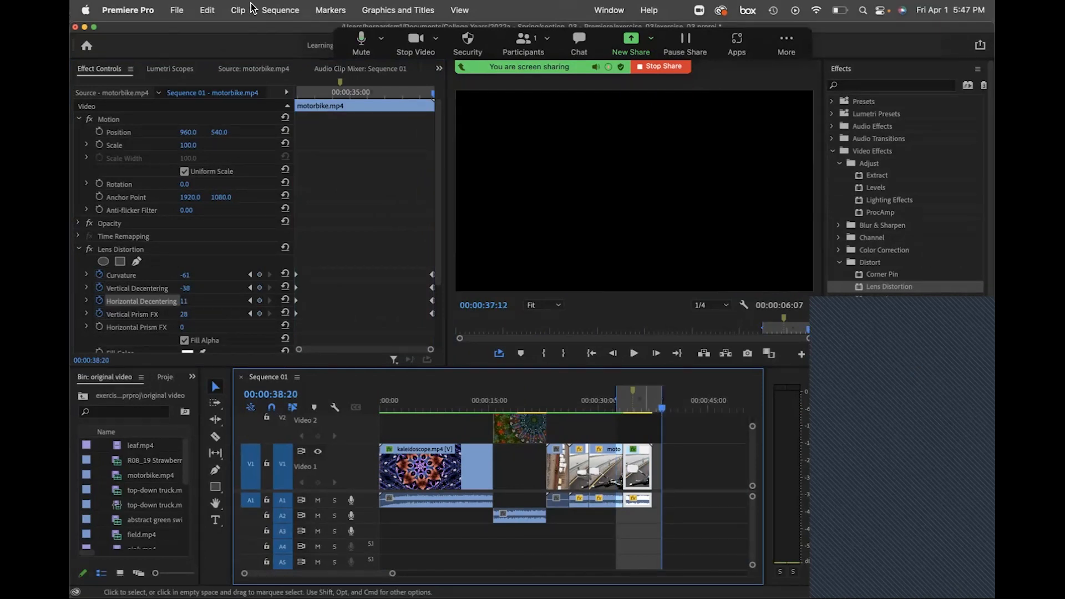
Render the sequence section between the In and Out points.
click(275, 8)
click(275, 7)
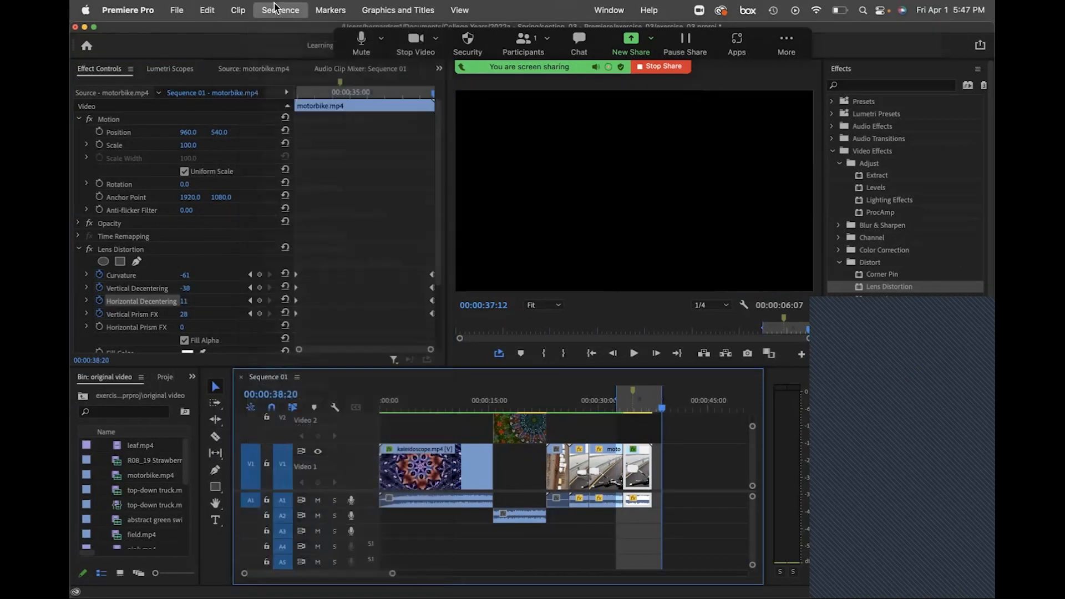
click(275, 8)
click(285, 66)
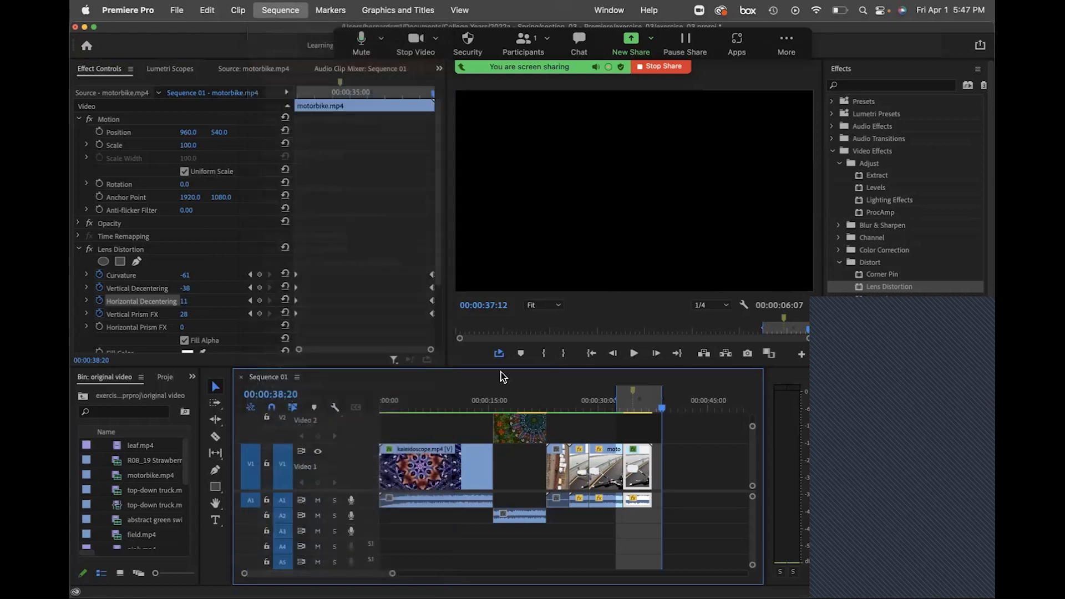
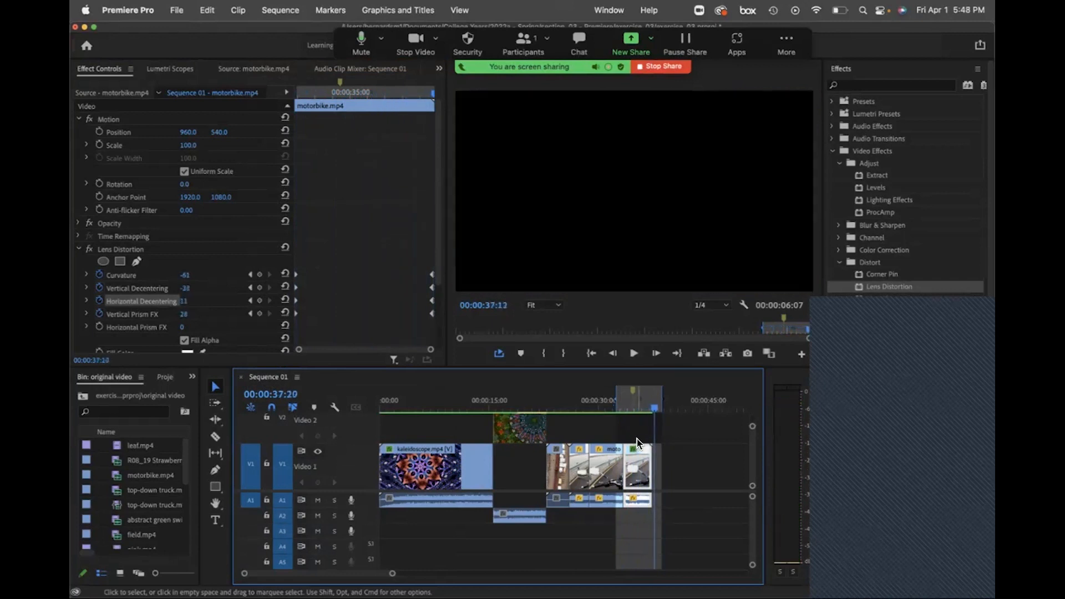
Move the playhead back to 00:00:33:10 and apply the Lighting Effects video effect to the last motorbike.mp4 clip.
drag(652, 409, 622, 418)
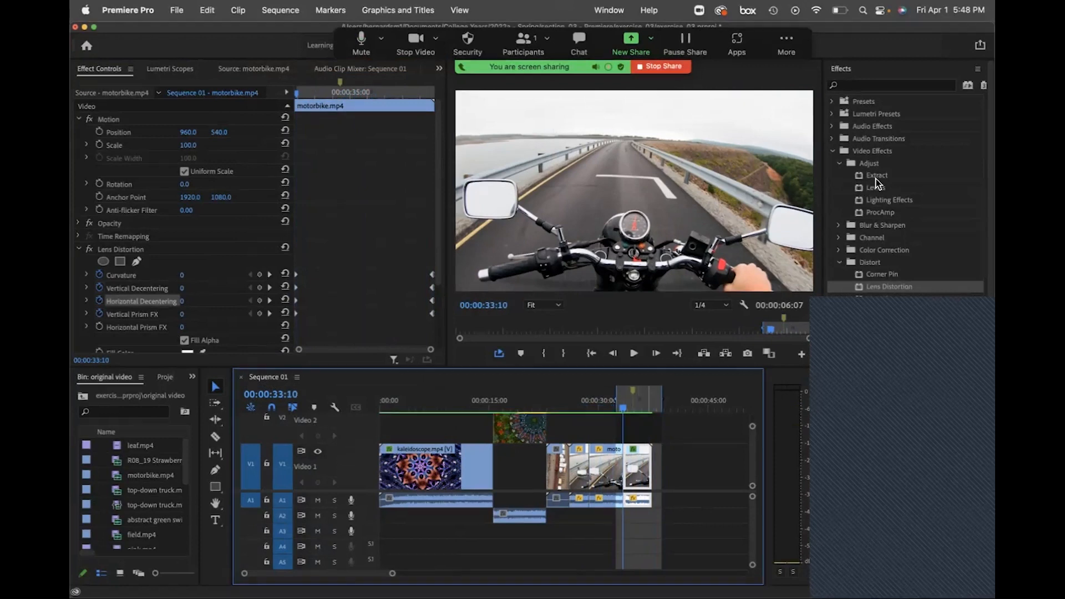
click(887, 200)
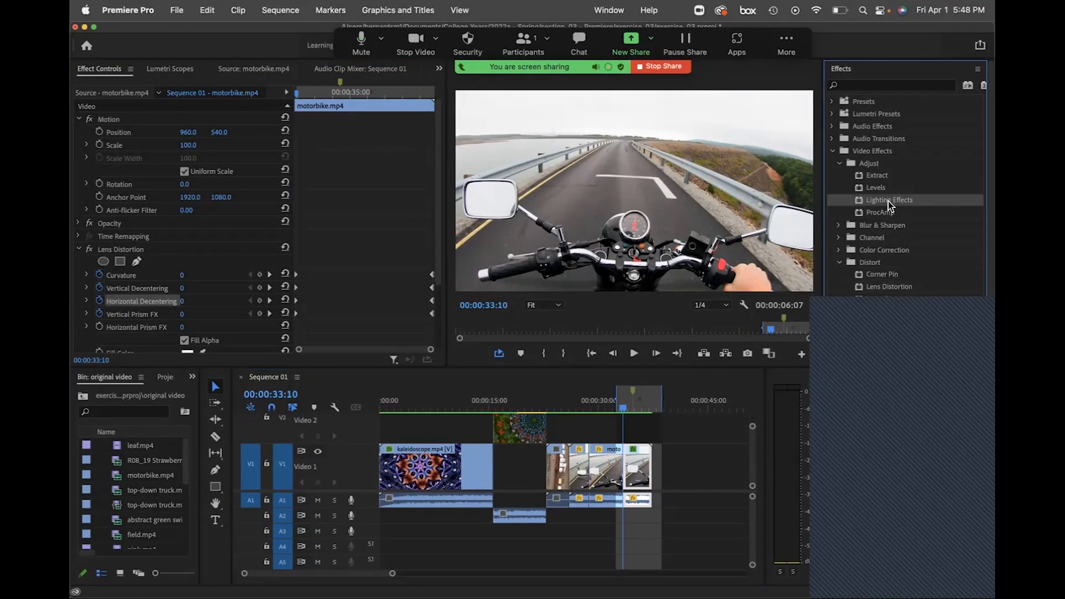
drag(888, 201, 645, 462)
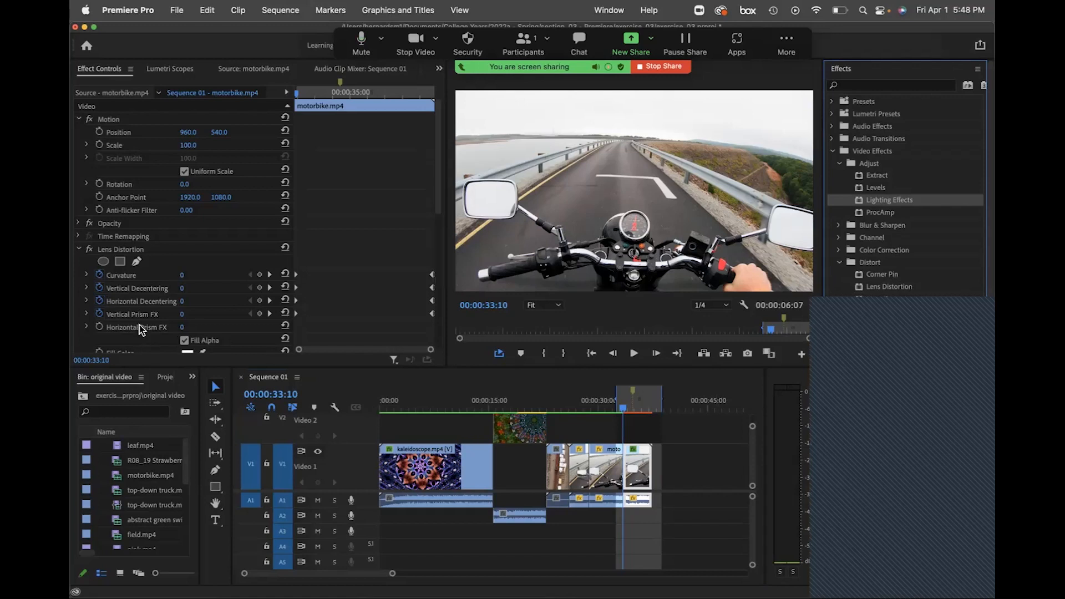
Collapse Lens Distortion, expand the Light 1 settings of Lighting Effects, and play the clip's beginning to preview the spotlight.
click(79, 249)
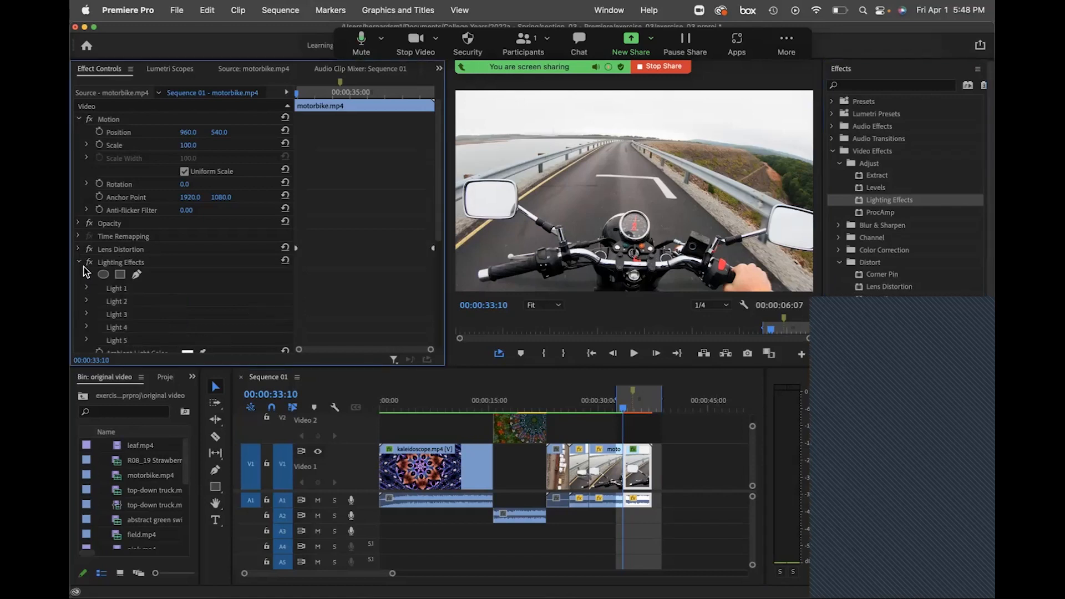
scroll(85, 272, down, 1)
click(86, 263)
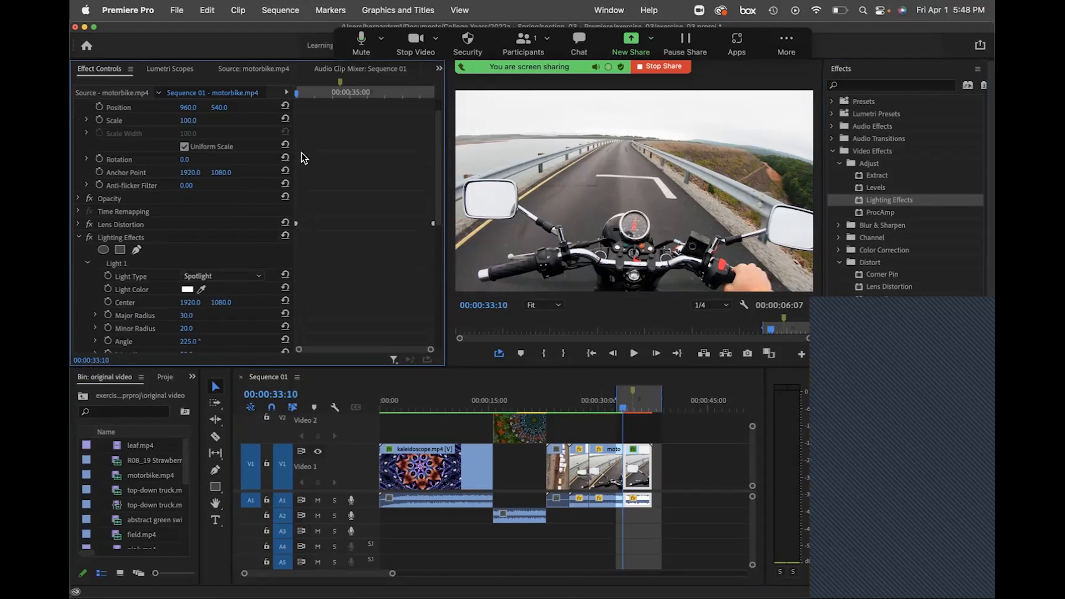
key(space)
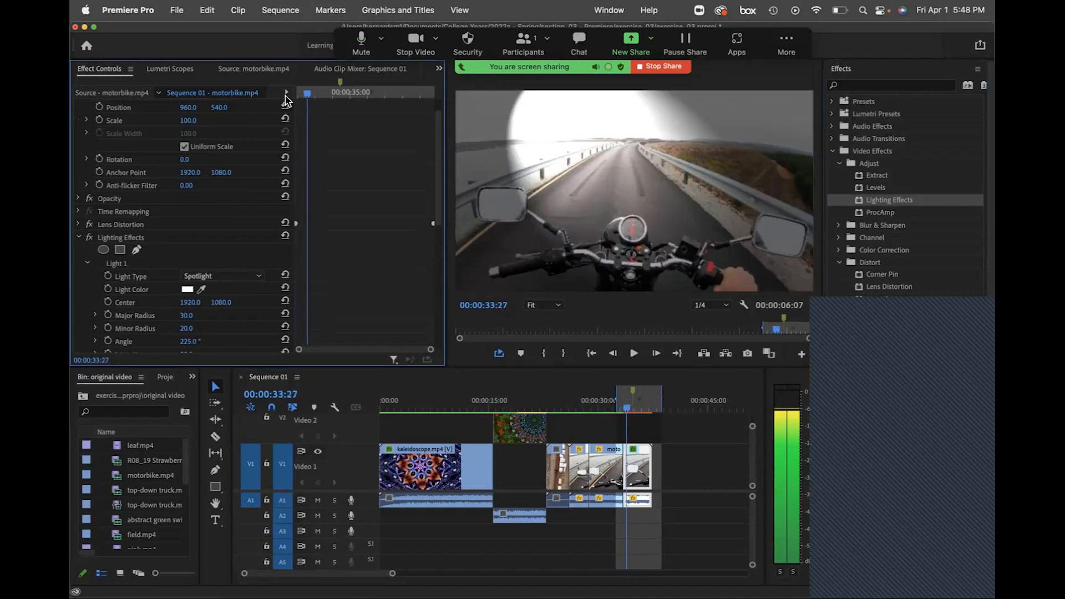
key(space)
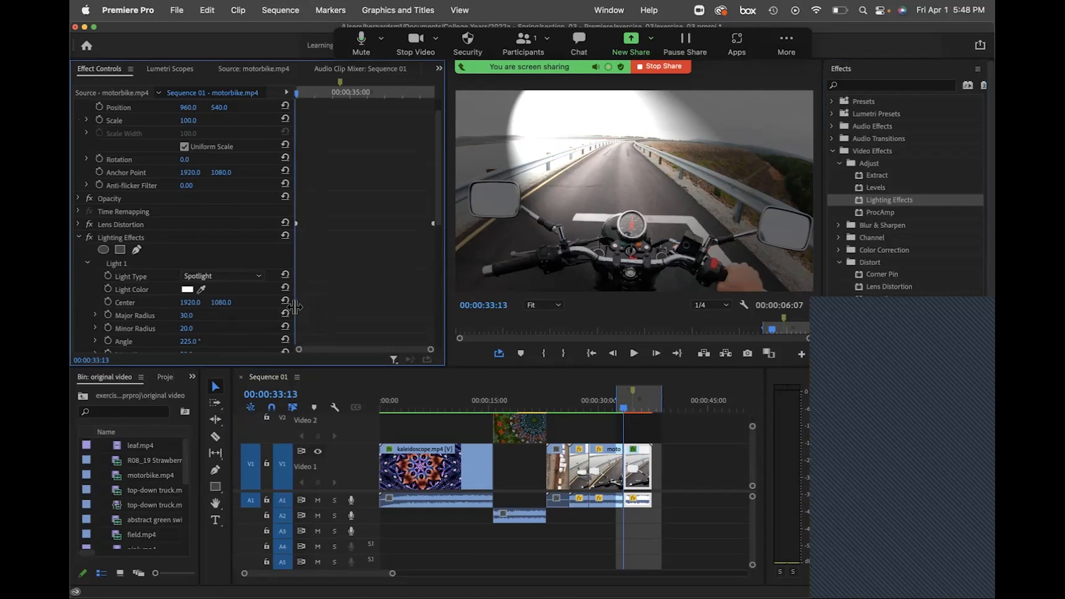
Remove the Lighting Effects effect from the last motorbike clip.
click(253, 277)
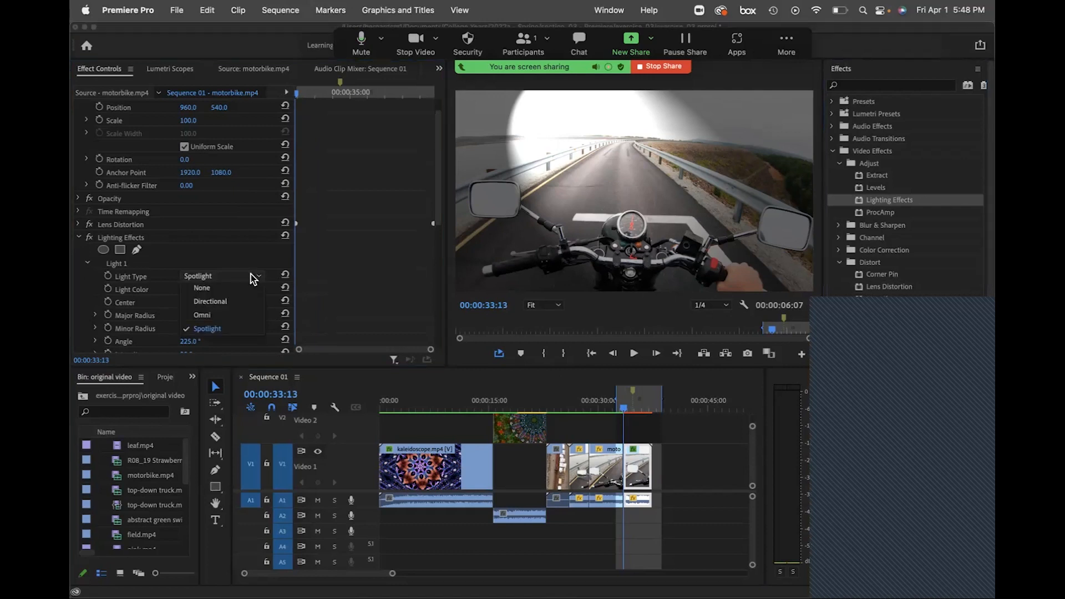
click(254, 277)
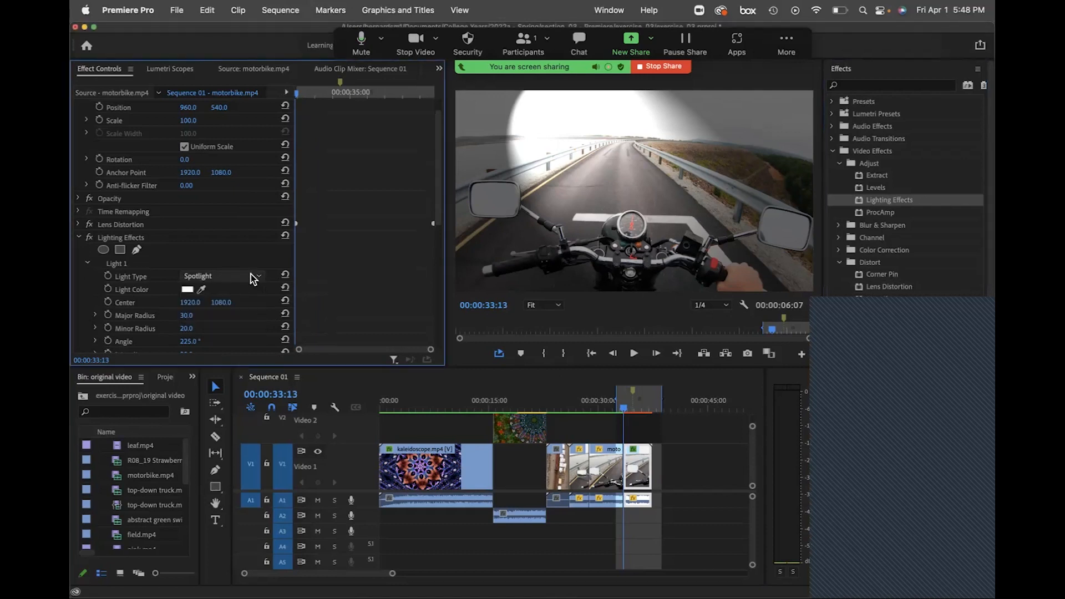
click(153, 237)
key(Delete)
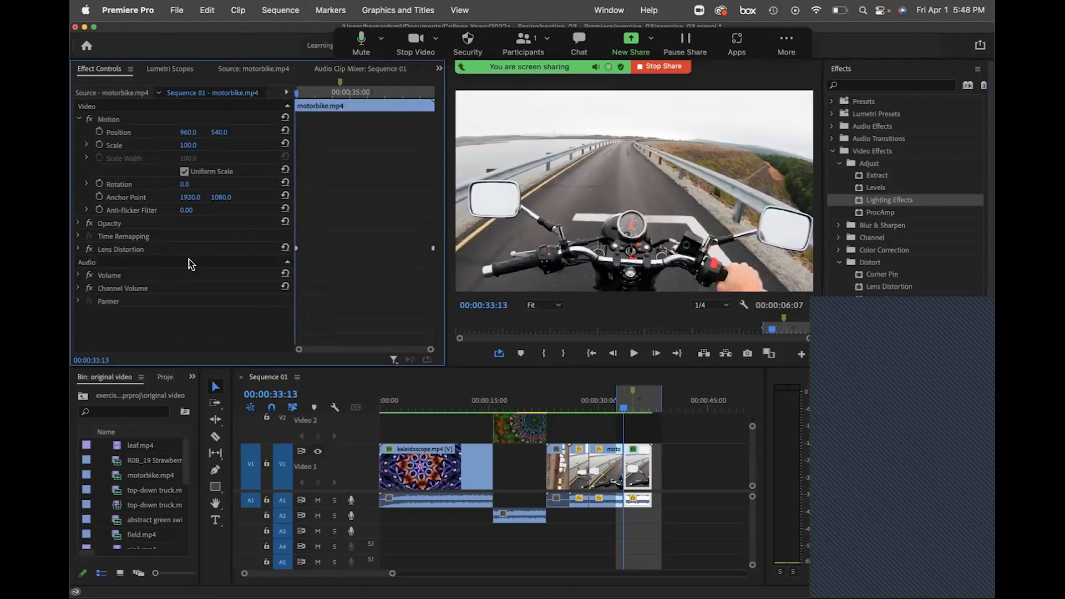
Browse the available Color Correction, Distort and Lumetri preset folders, including Filmstocks and Technical.
click(838, 250)
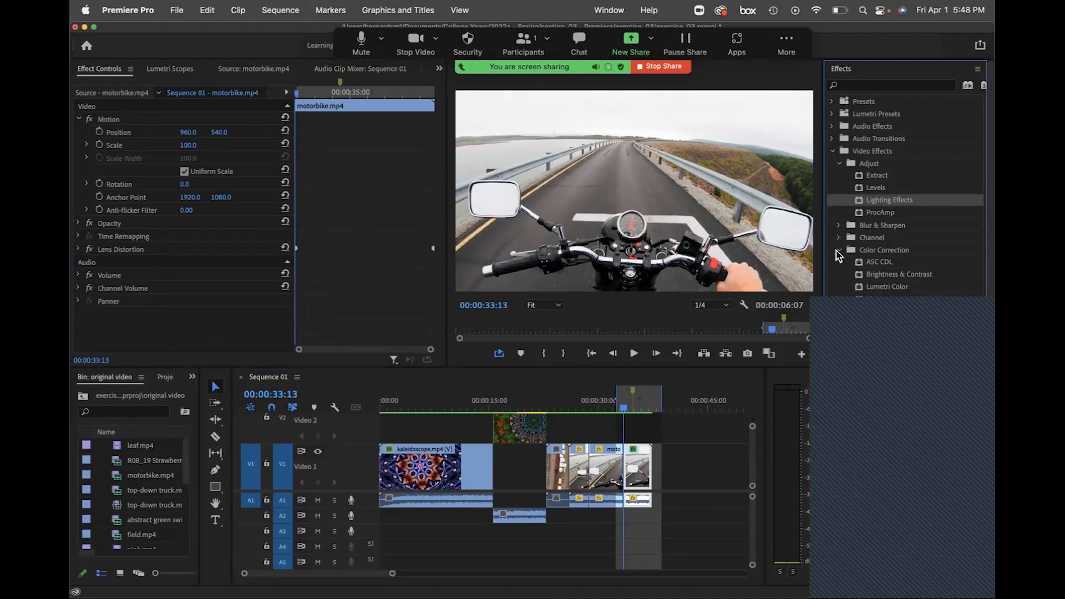
click(838, 252)
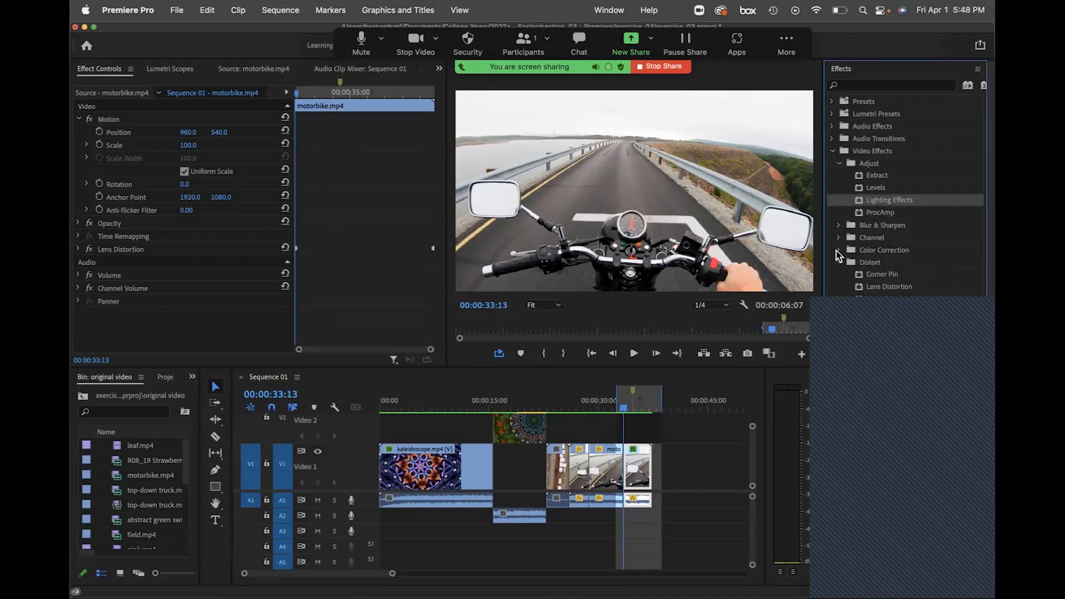
scroll(870, 380, down, 3)
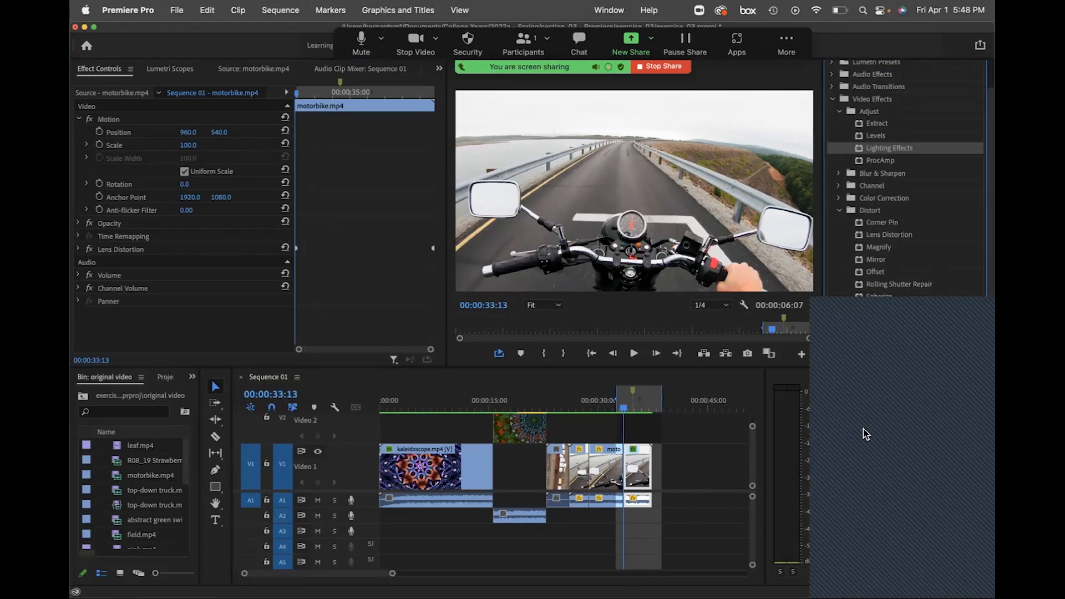
scroll(867, 434, up, 3)
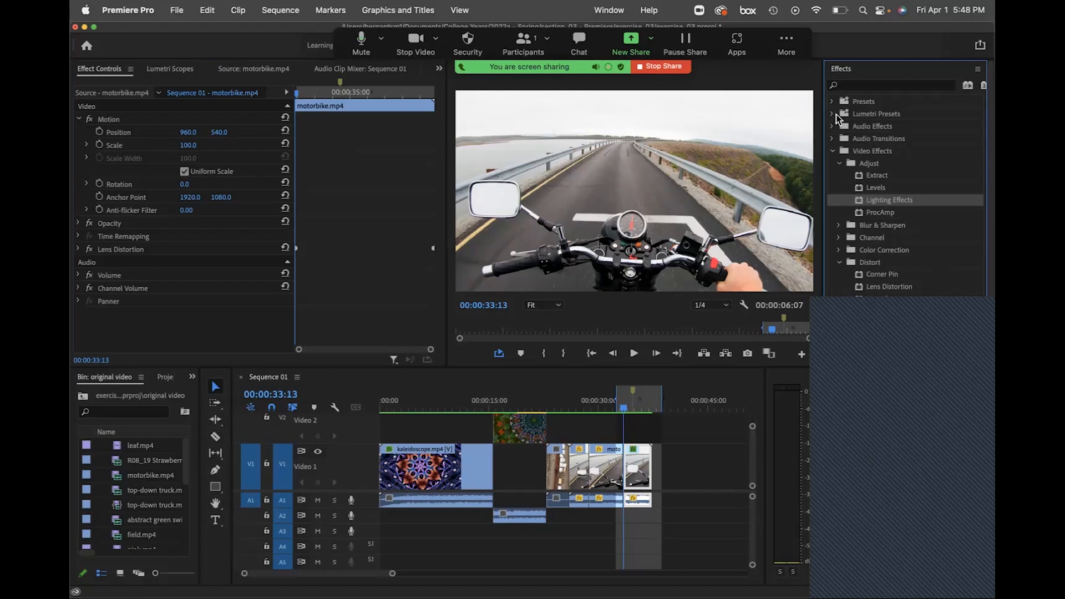
click(833, 113)
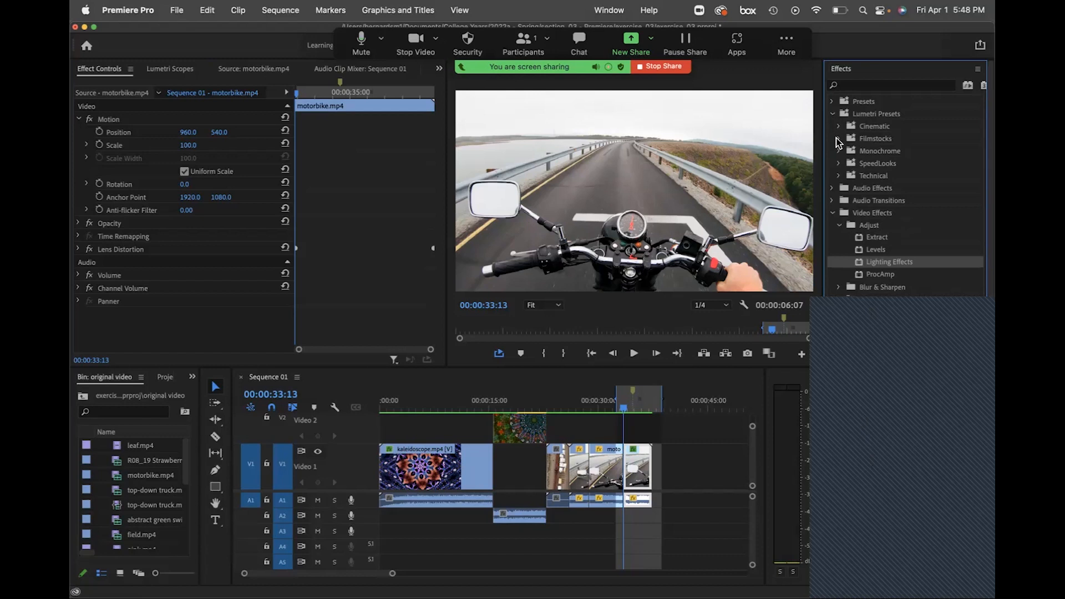
click(839, 139)
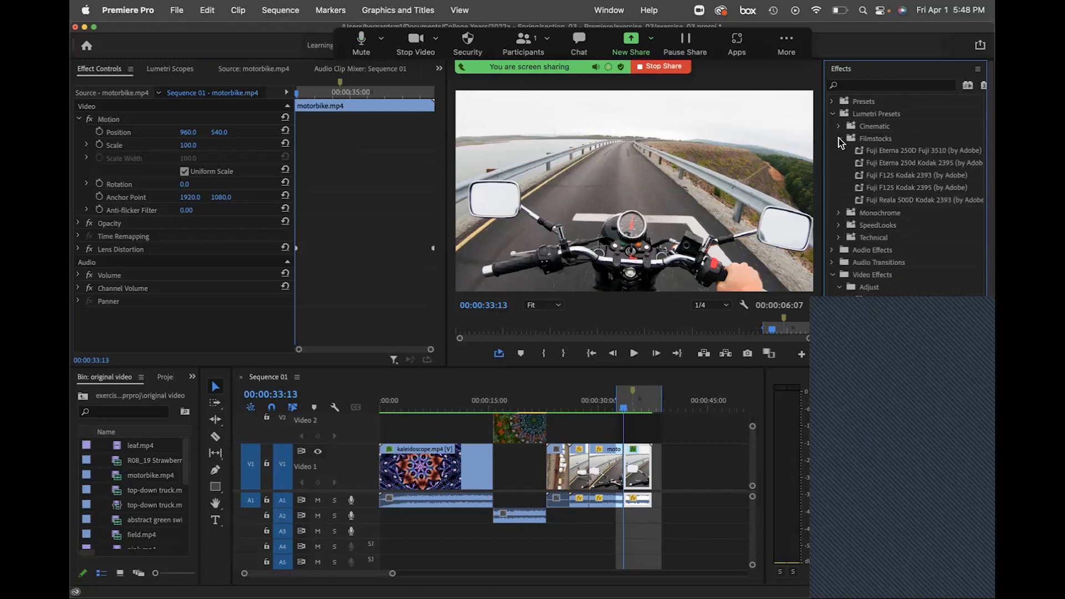
click(840, 140)
click(840, 177)
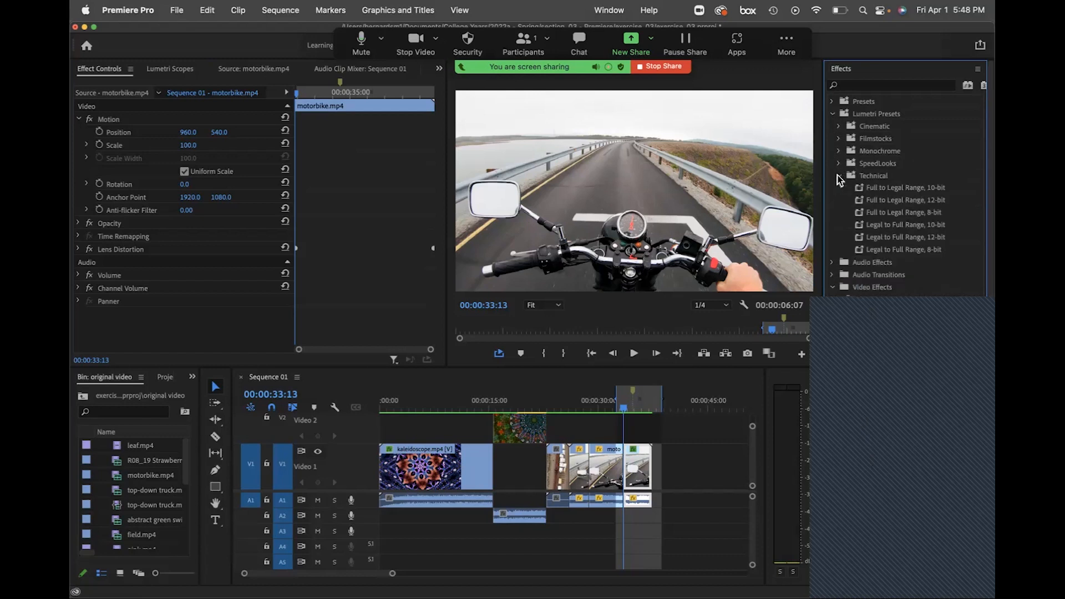
click(839, 176)
click(833, 113)
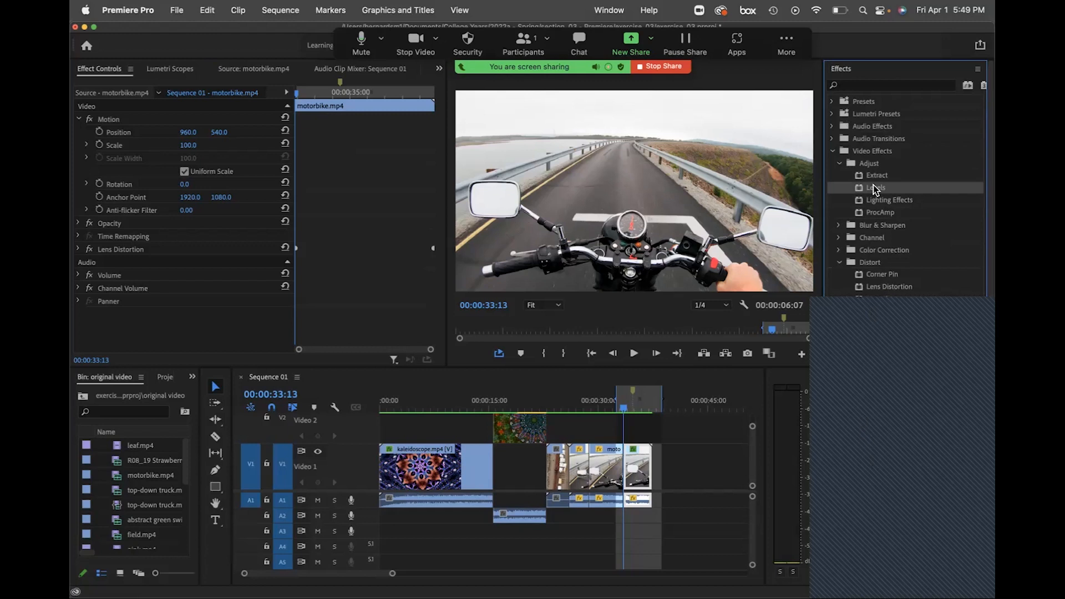
Apply the Levels effect to the last motorbike clip and turn on (RGB) Gamma animation at the clip's first frame.
drag(882, 190, 641, 462)
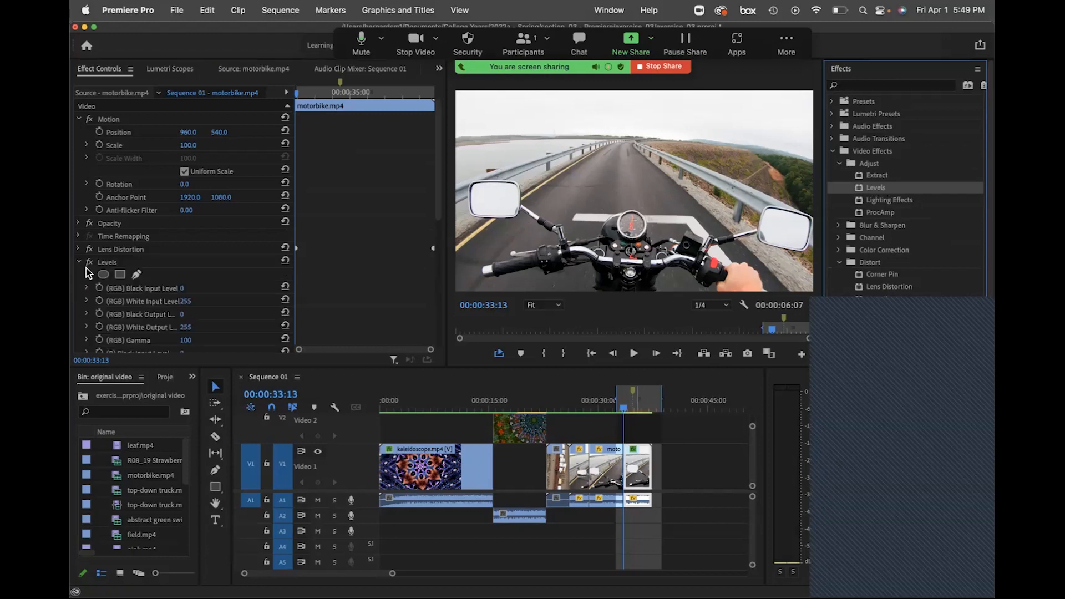
scroll(140, 285, down, 3)
scroll(140, 283, down, 1)
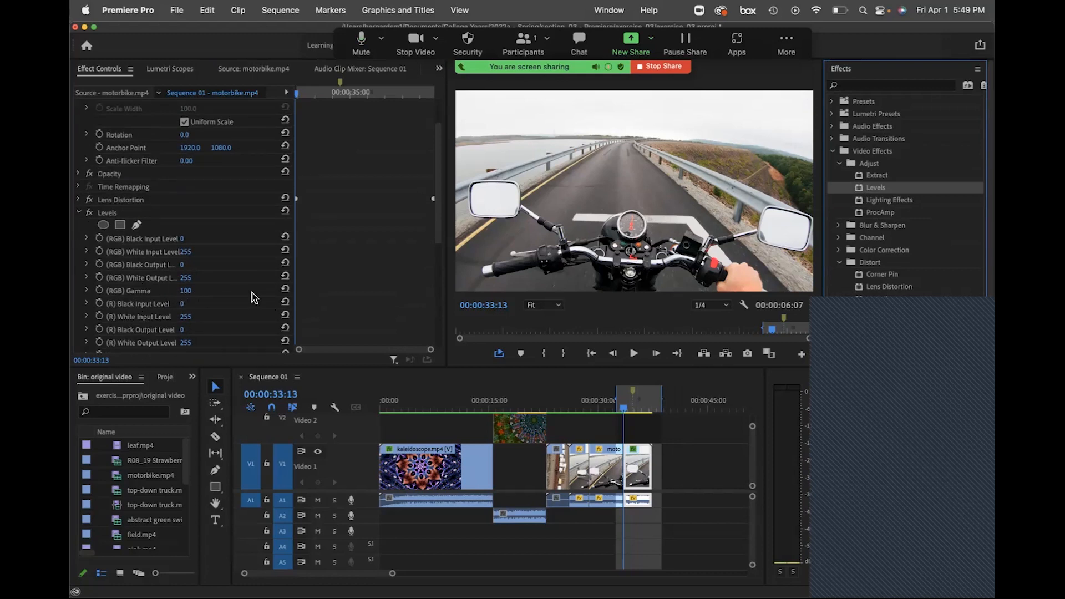
click(101, 291)
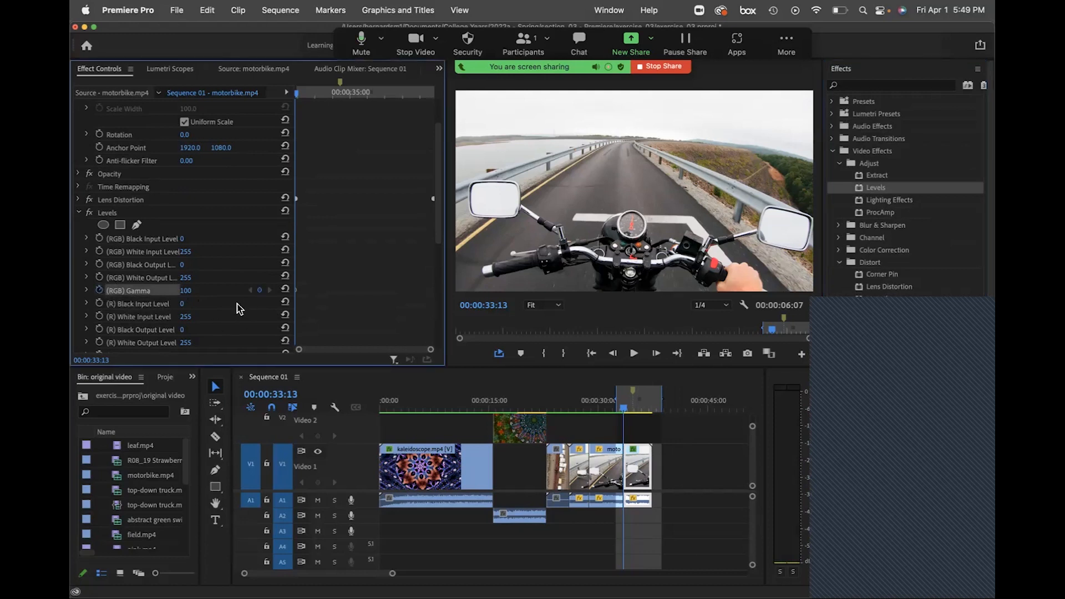
Keyframe the Levels (RGB) Gamma at 53 on the clip's last frame, 00:00:37:11.
scroll(217, 328, down, 1)
scroll(216, 326, down, 6)
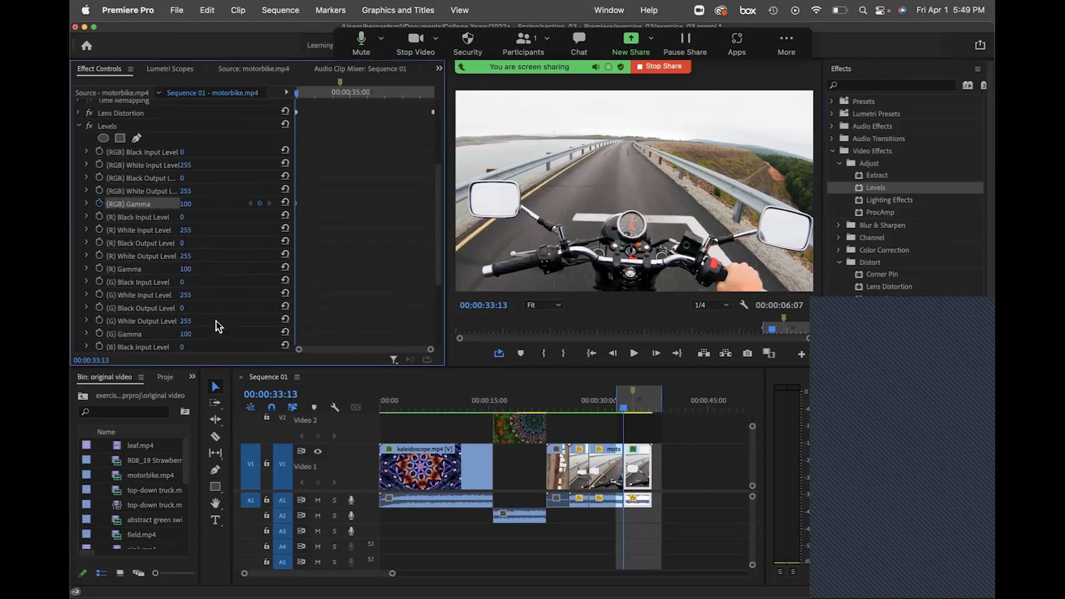
scroll(216, 328, down, 5)
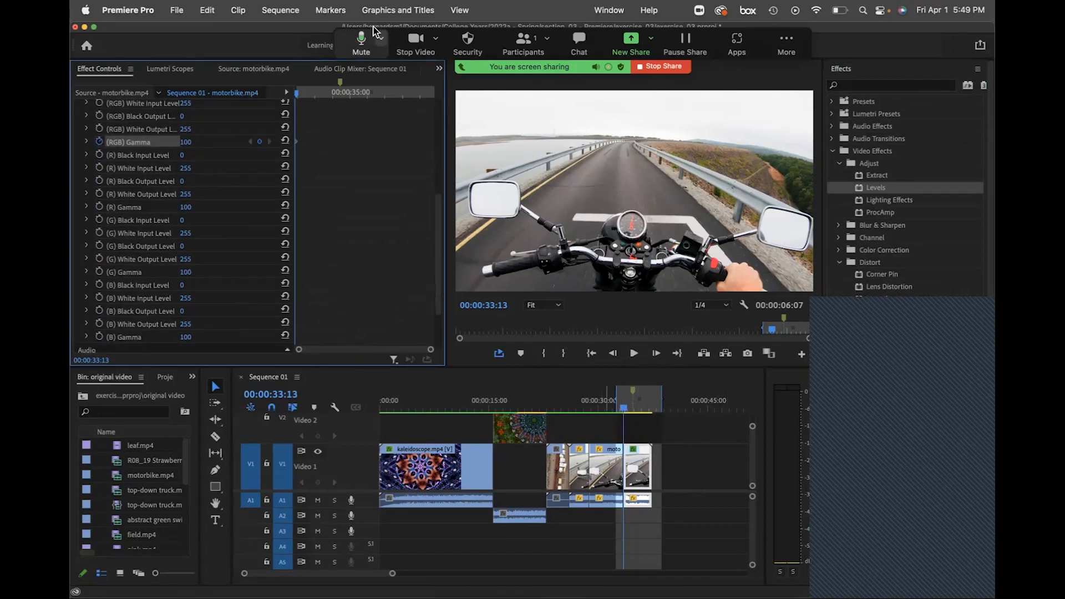
key(space)
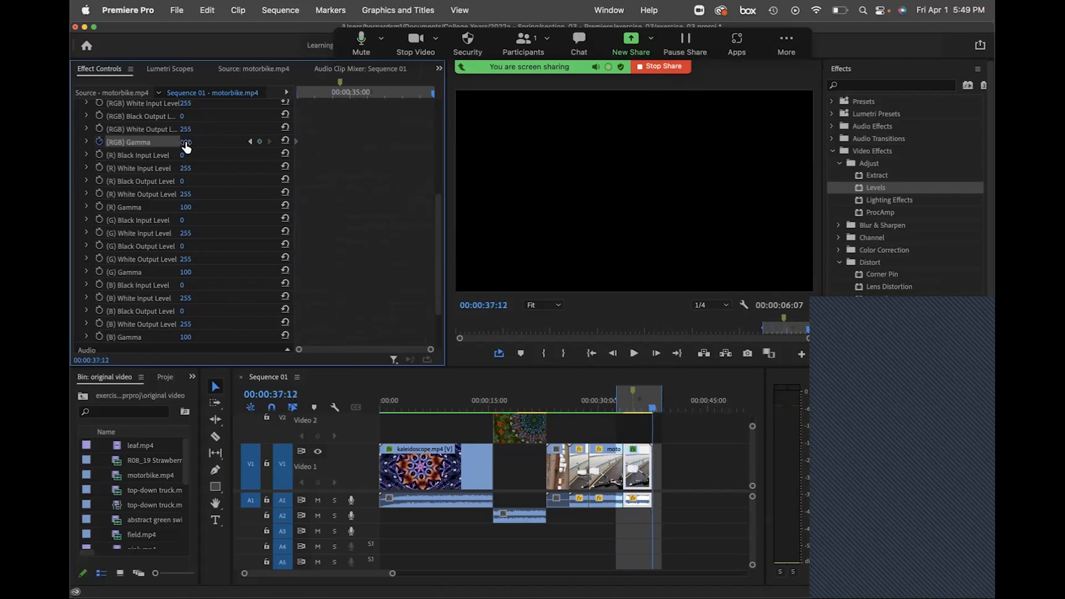
click(433, 93)
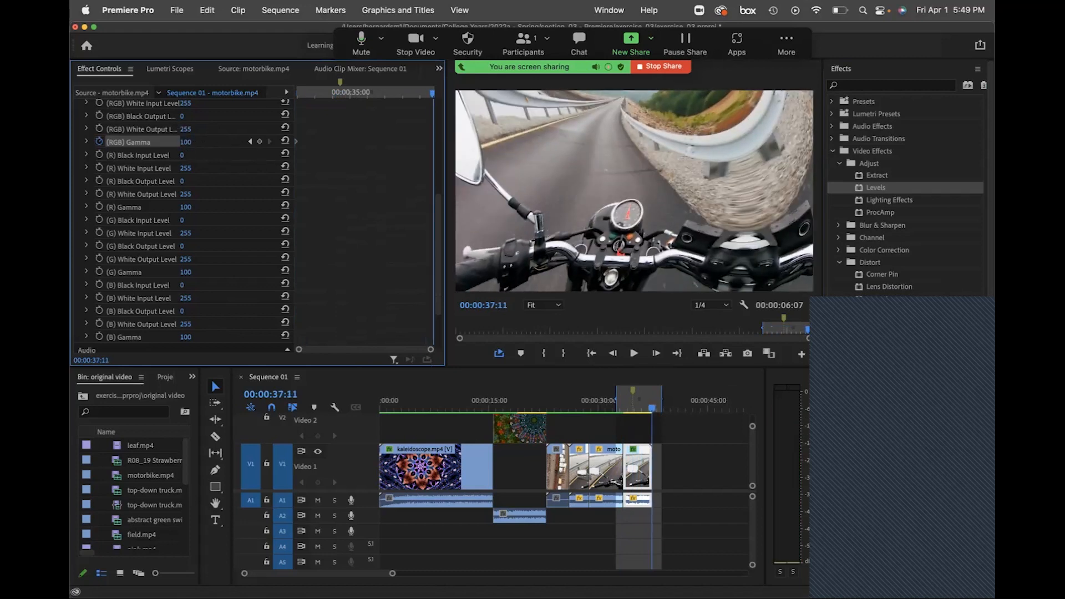
drag(185, 142, 161, 142)
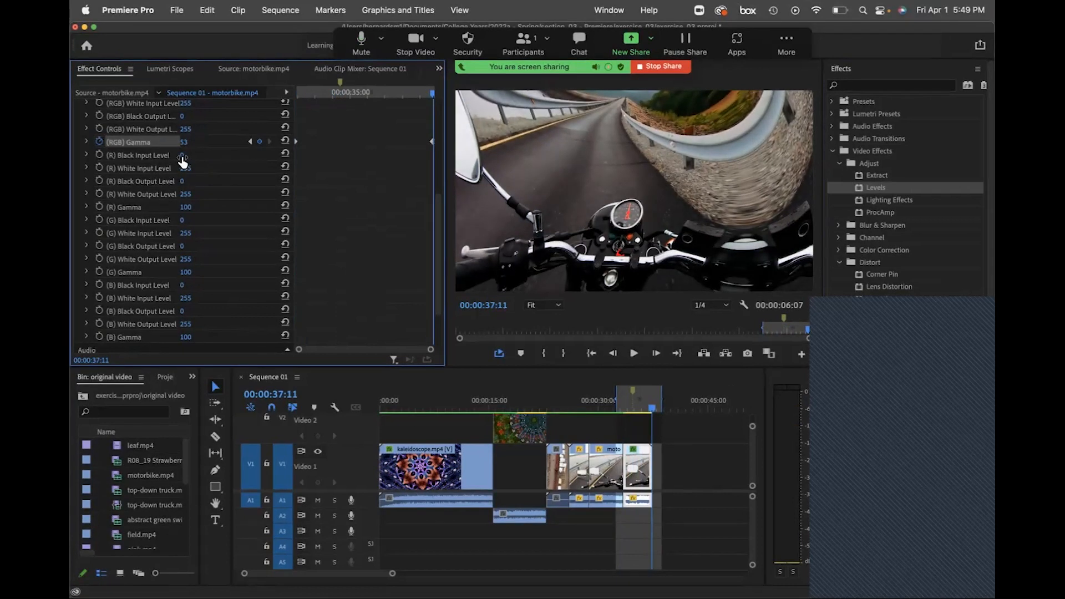
Try tinting the clip with (R) Black Input Level 90, (B) Black Input Level 46 and (R) Gamma 458.
drag(182, 155, 187, 155)
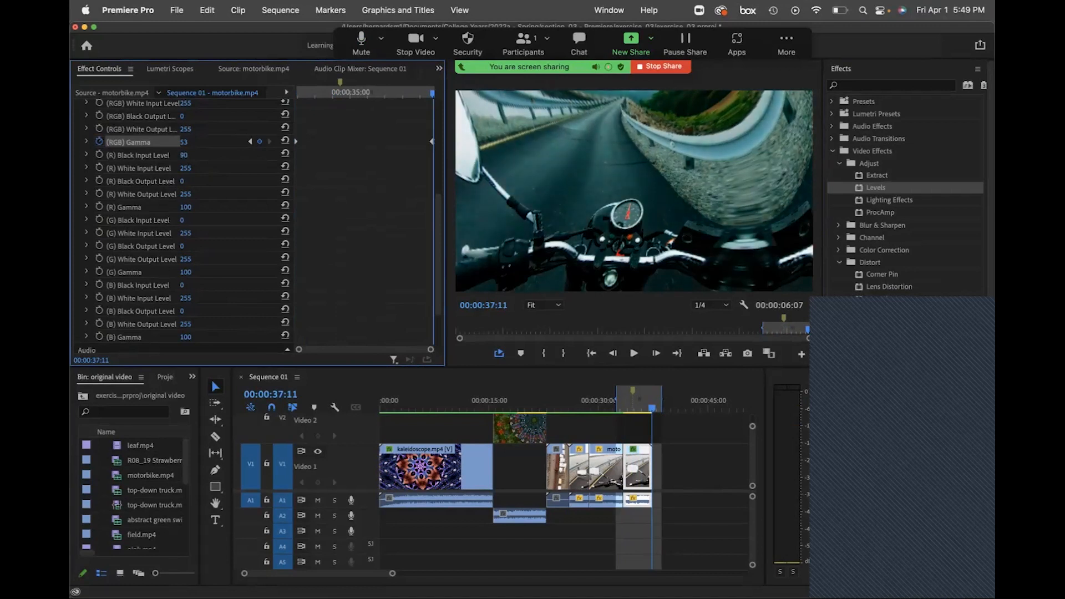
drag(182, 286, 186, 286)
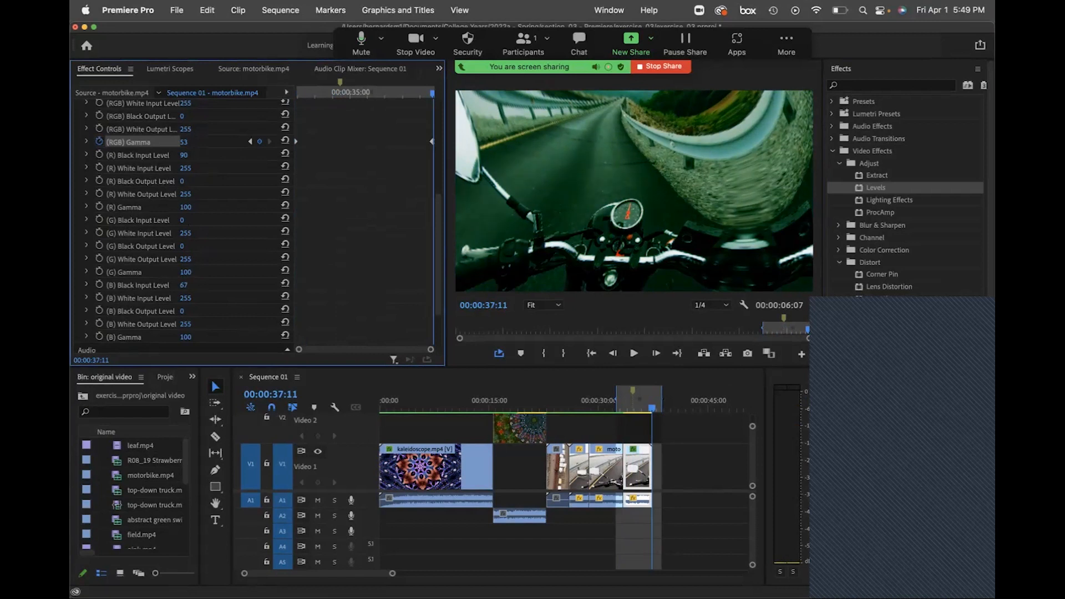
drag(183, 285, 182, 286)
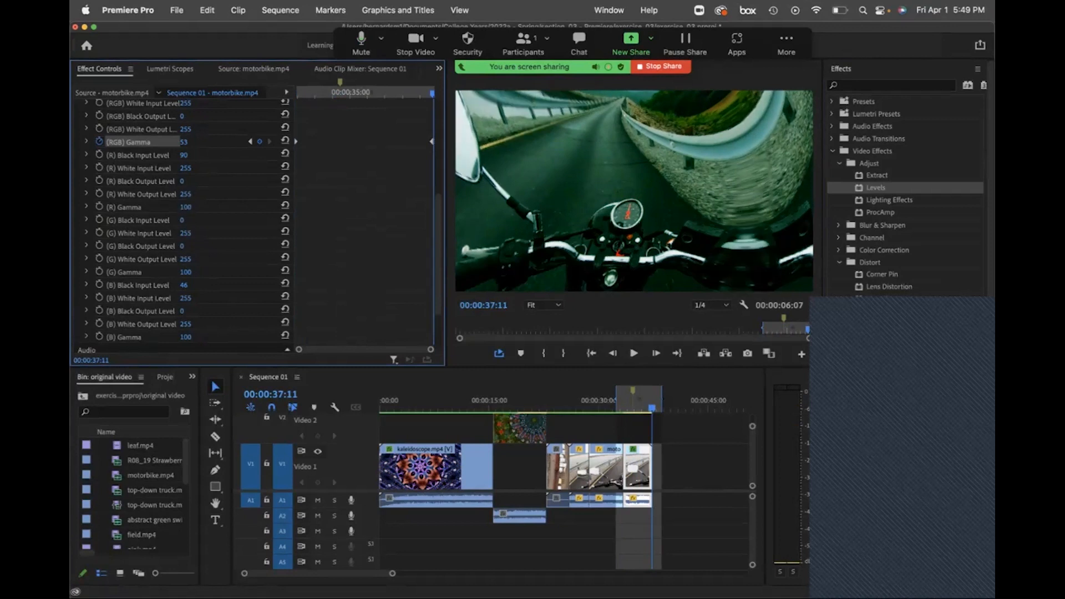
mouse_move(186, 207)
mouse_down()
mouse_move(167, 207)
mouse_move(204, 207)
mouse_up()
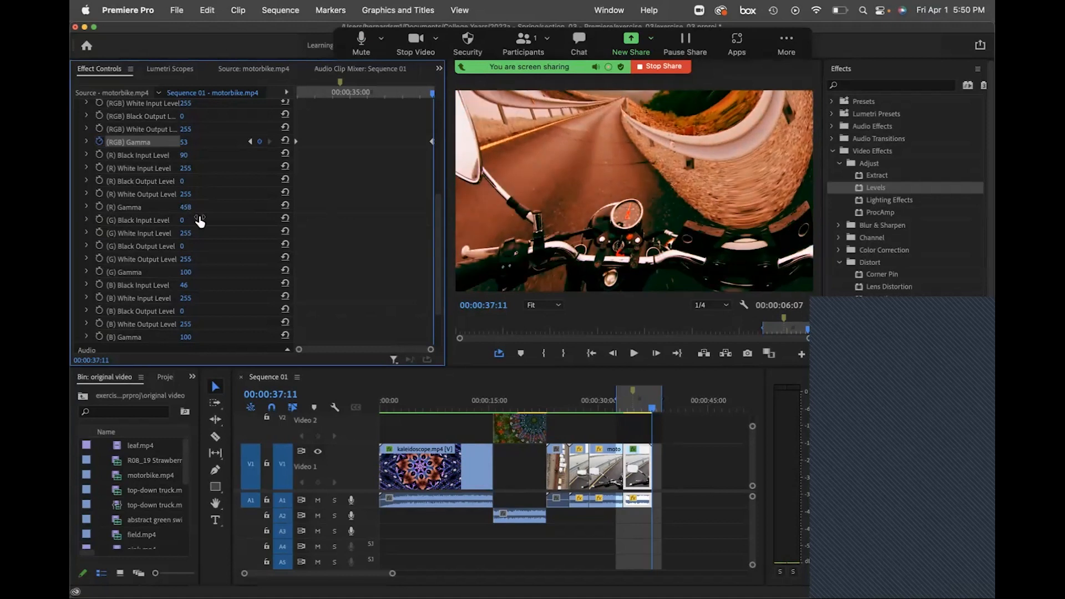
Undo the red and blue channel changes in Levels, keeping the (RGB) Gamma keyframes.
mouse_move(652, 411)
mouse_down()
mouse_move(615, 412)
mouse_move(653, 413)
mouse_up()
key(super+z)
key(super+z)
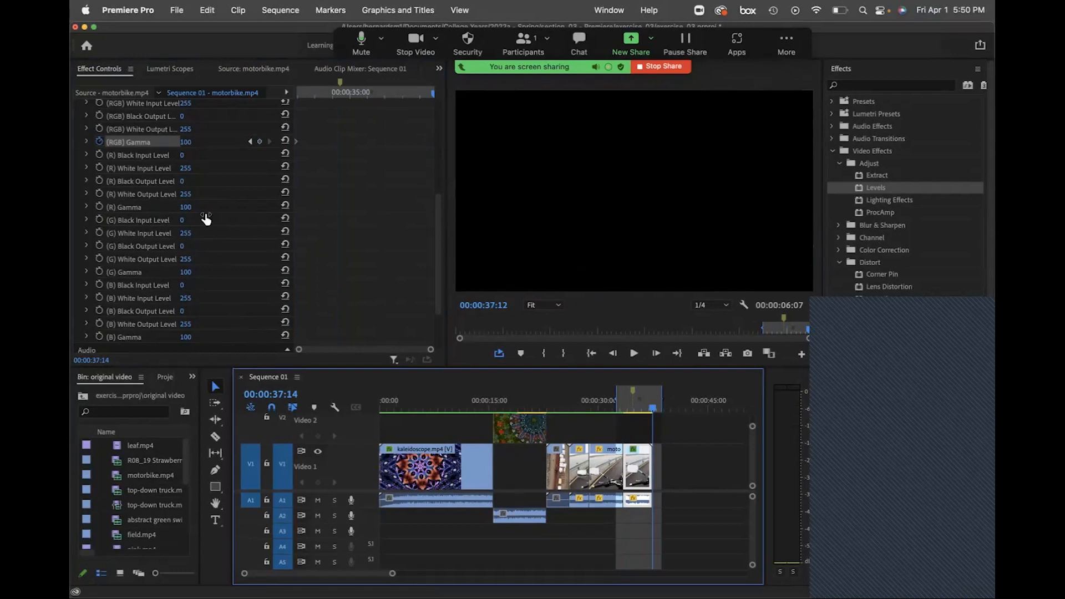
key(super+z)
Keyframe (R) Gamma at 201 and (B) Black Input Level at 64 on the clip's last frame, 00:00:37:11.
click(431, 94)
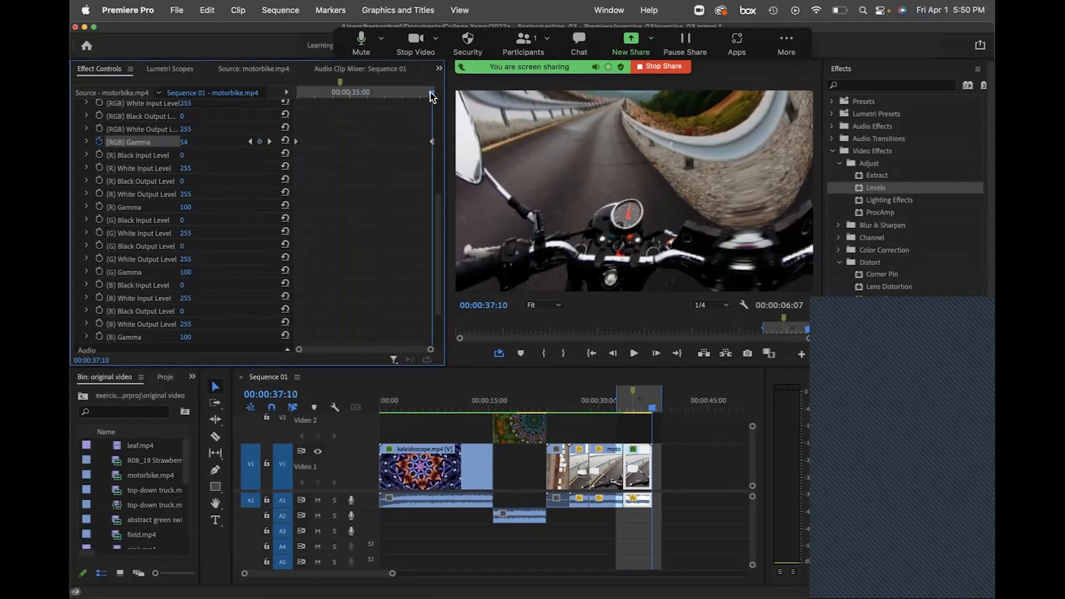
click(432, 95)
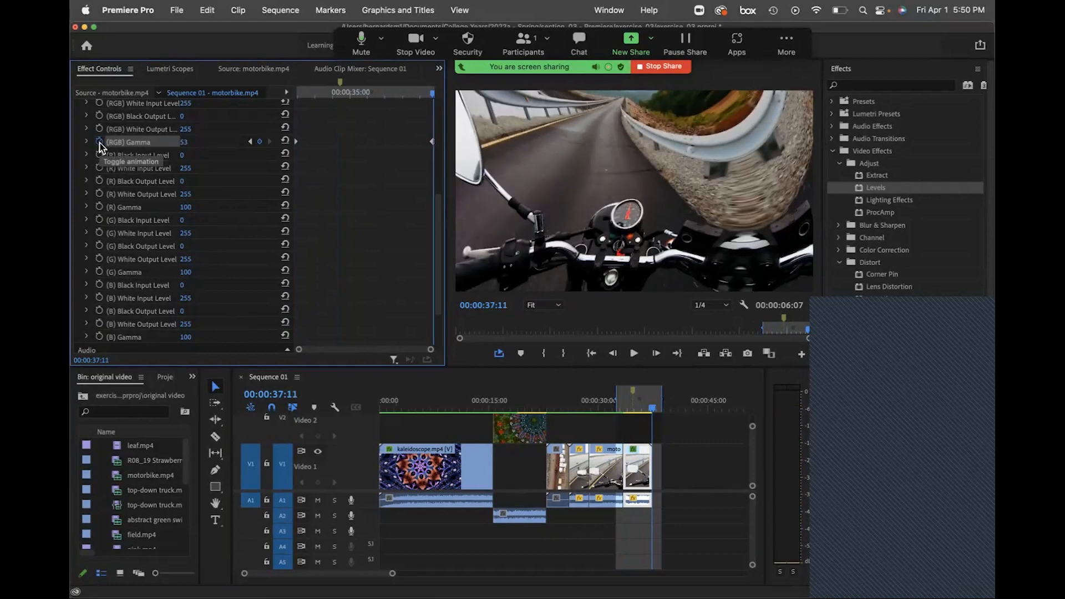
click(98, 206)
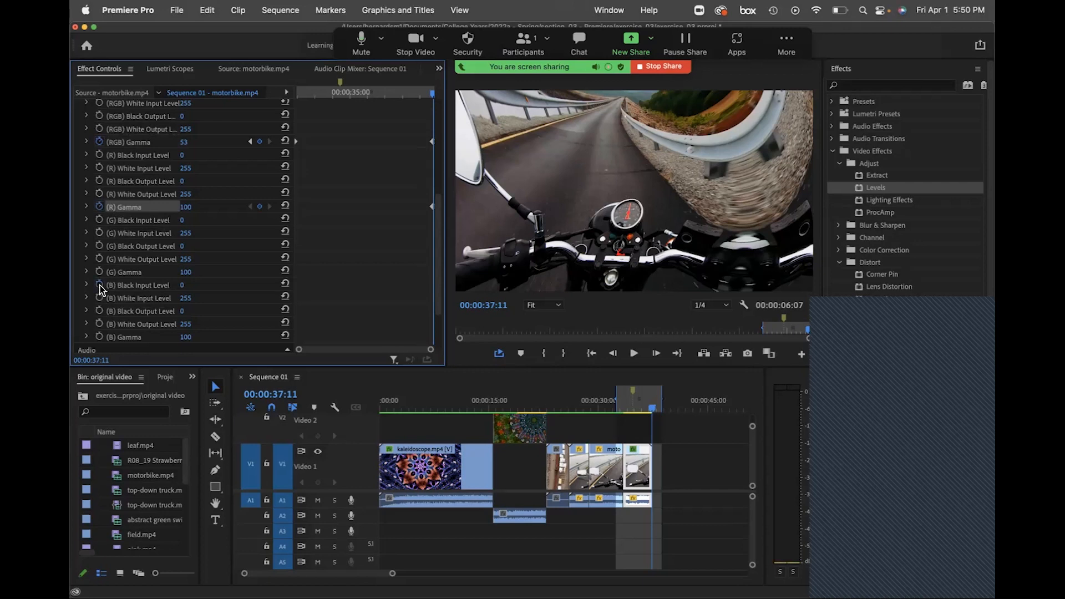
click(98, 284)
click(184, 285)
text(28)
key(Return)
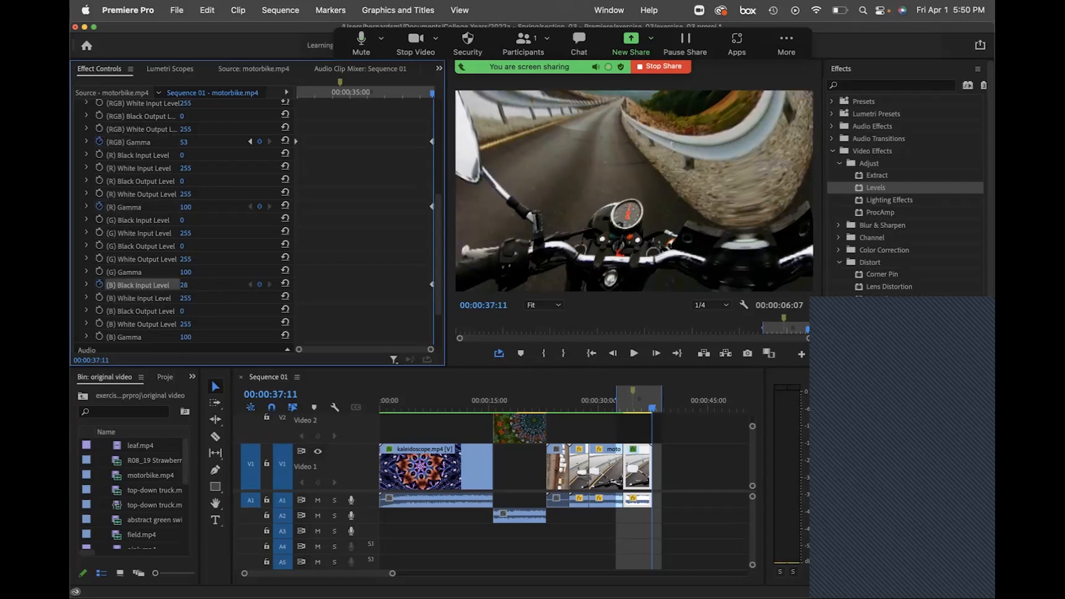
drag(187, 213, 208, 212)
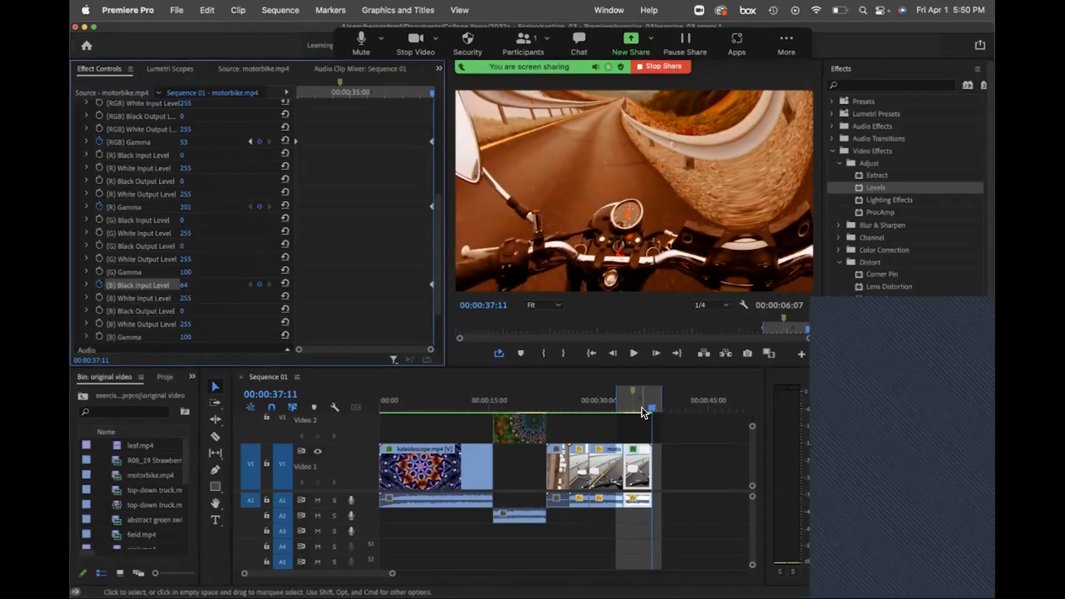
Keyframe (B) Black Input Level at 0 on the clip's first frame, 00:00:33:13.
drag(432, 93, 298, 108)
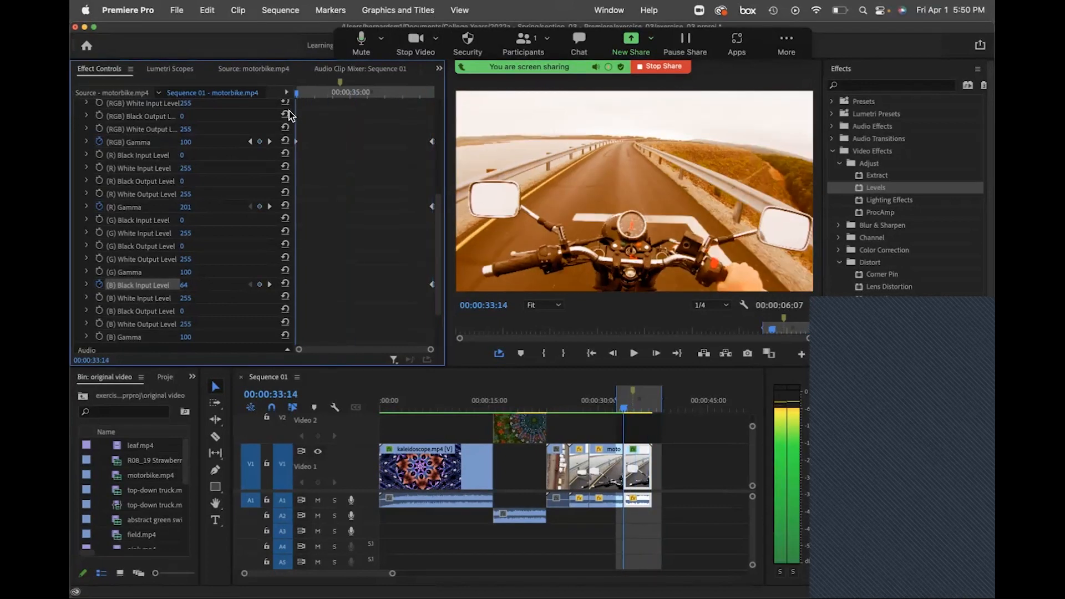
click(197, 283)
text(0)
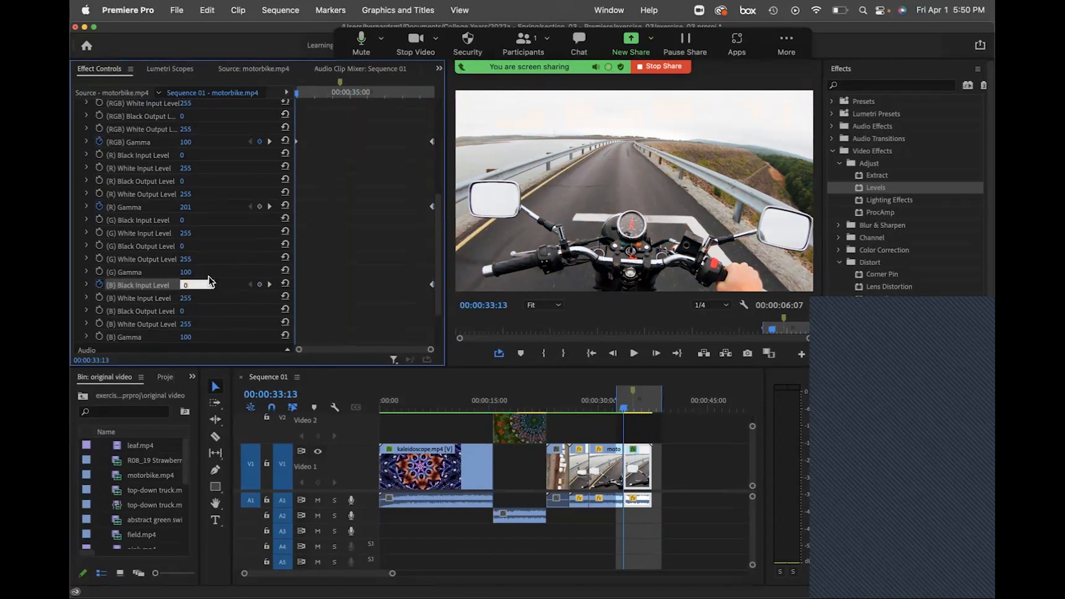
key(Tab)
Try an (R) Gamma value of 255 on the clip's first frame.
click(186, 207)
text(2)
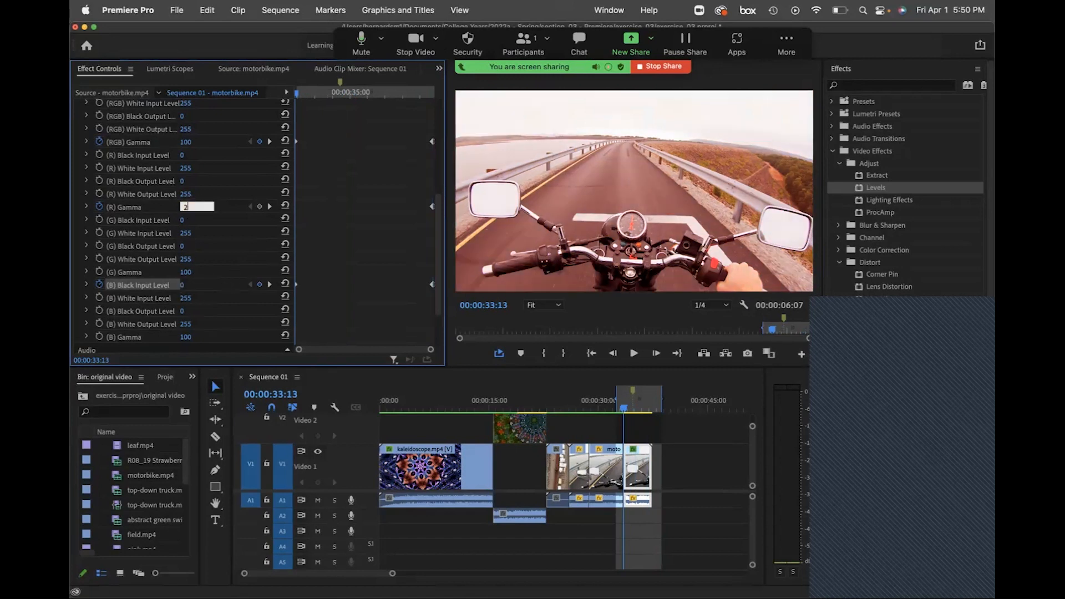
text(55)
key(Tab)
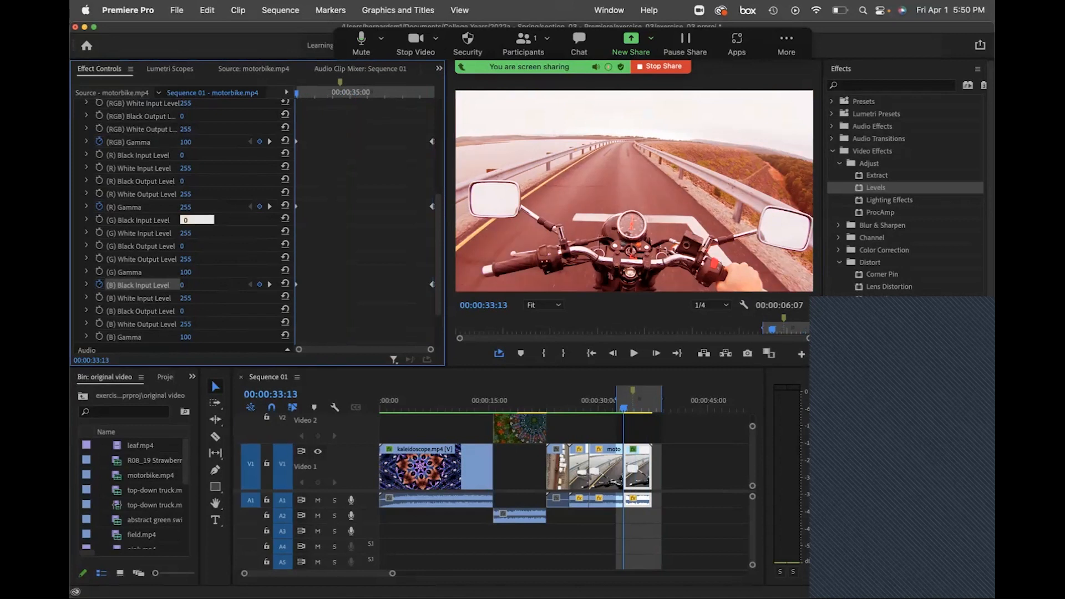
Set both (R) Gamma and (RGB) Gamma to 0 on the clip's first frame.
click(189, 207)
text(0)
key(Tab)
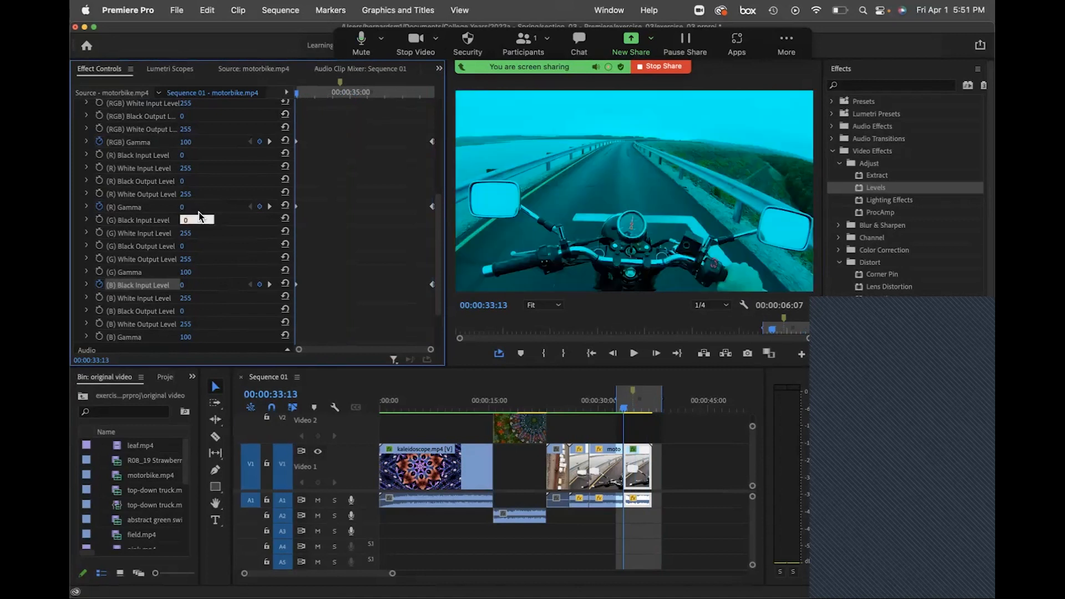
click(187, 142)
text(0)
key(Tab)
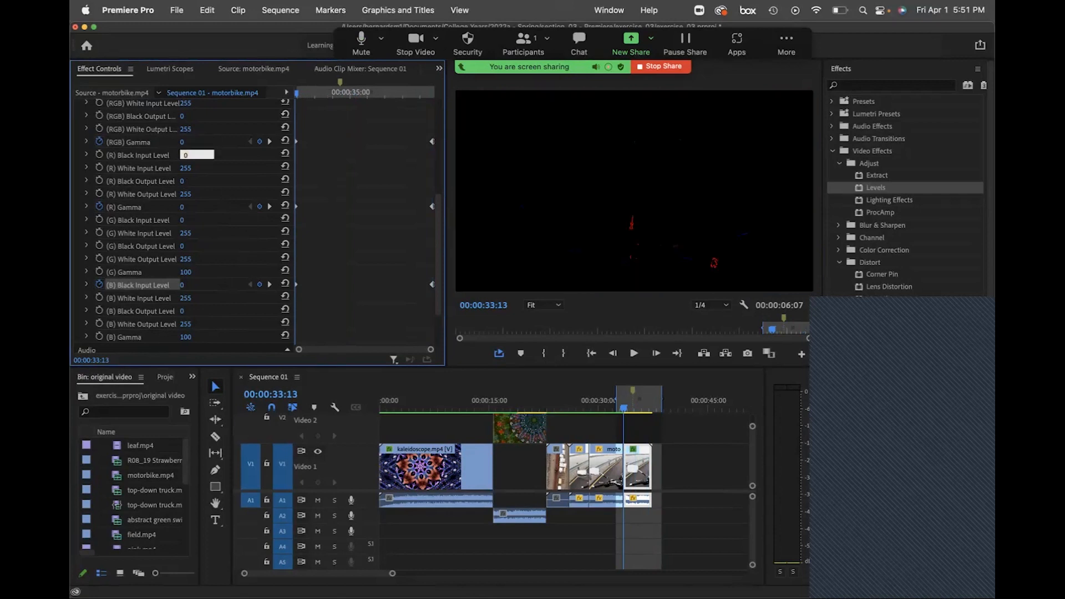
Try an (RGB) Gamma value of 255 on the clip's first frame.
click(210, 143)
text(255)
key(Return)
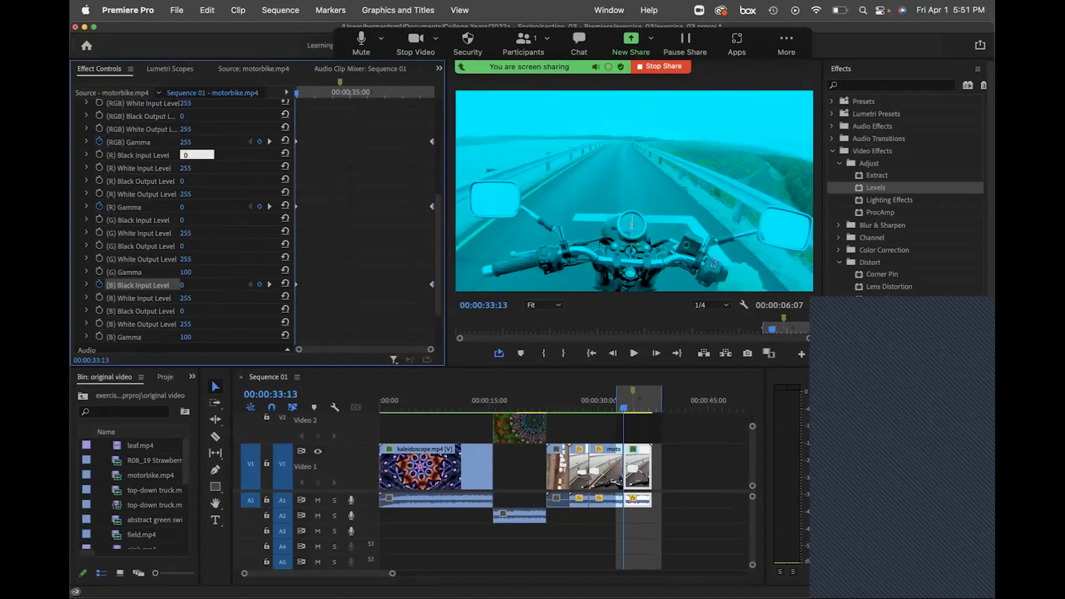
Set both (RGB) Gamma and (R) Gamma to 100 on the clip's first frame, 00:00:33:13.
click(198, 139)
text(0)
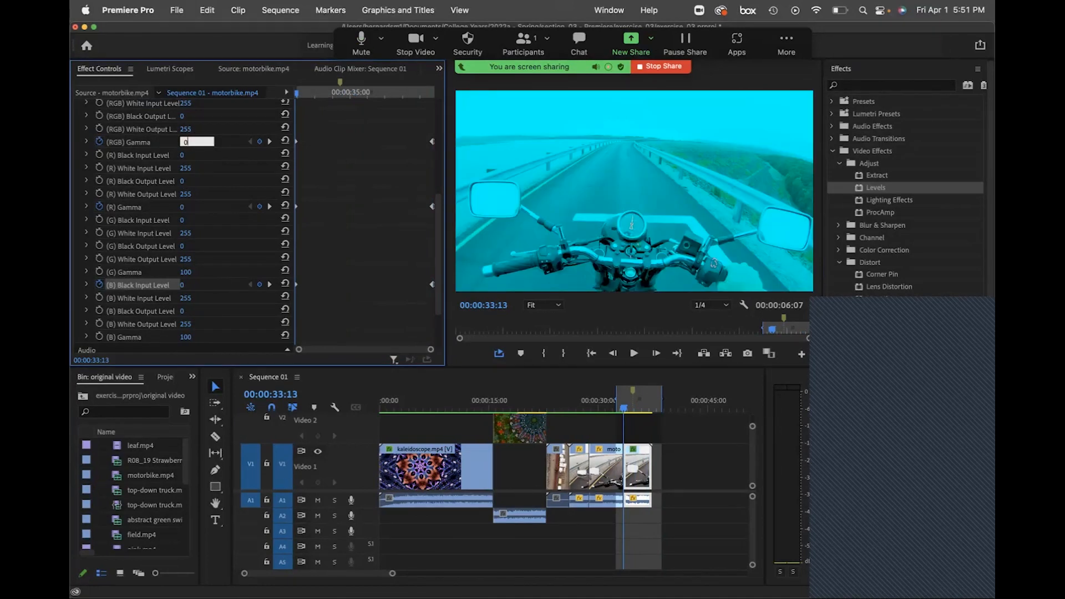
text(00)
key(Tab)
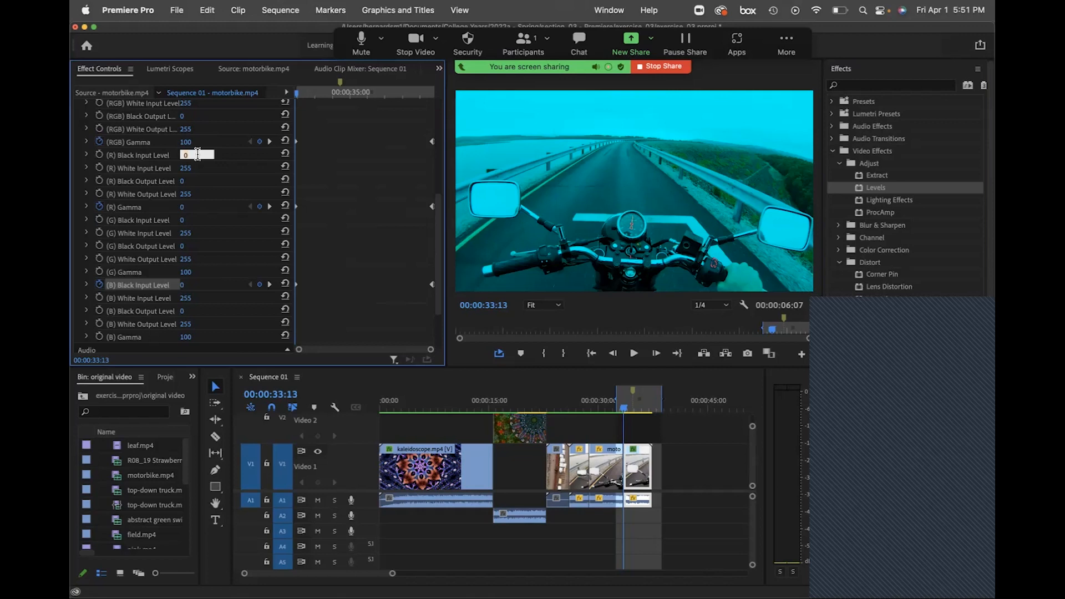
click(198, 204)
text(1)
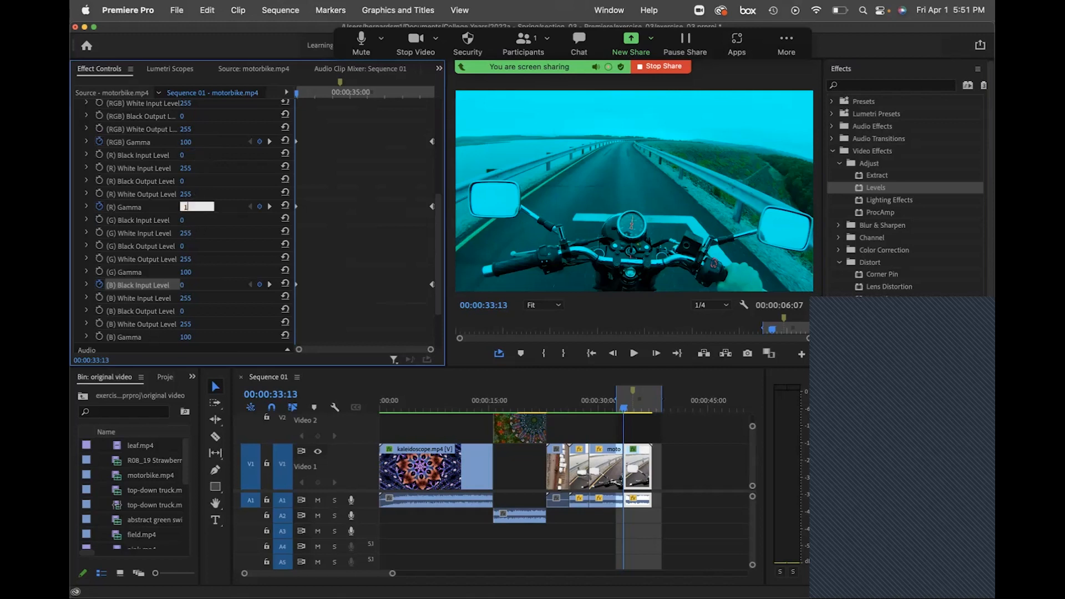
text(00)
key(Tab)
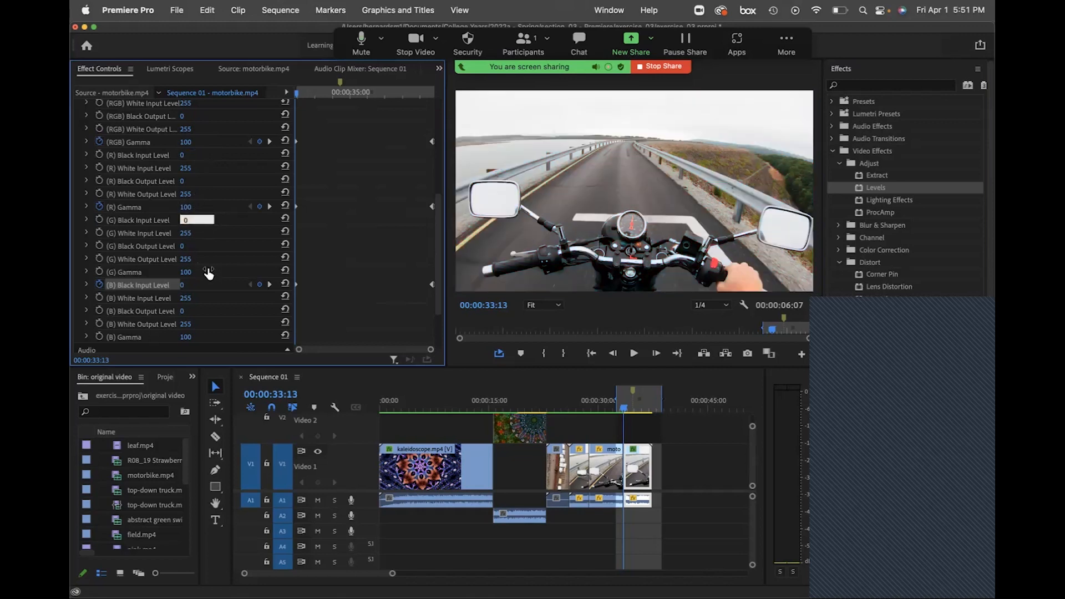
Render the sequence's In to Out range and review the Levels animation across the last motorbike clip.
click(275, 12)
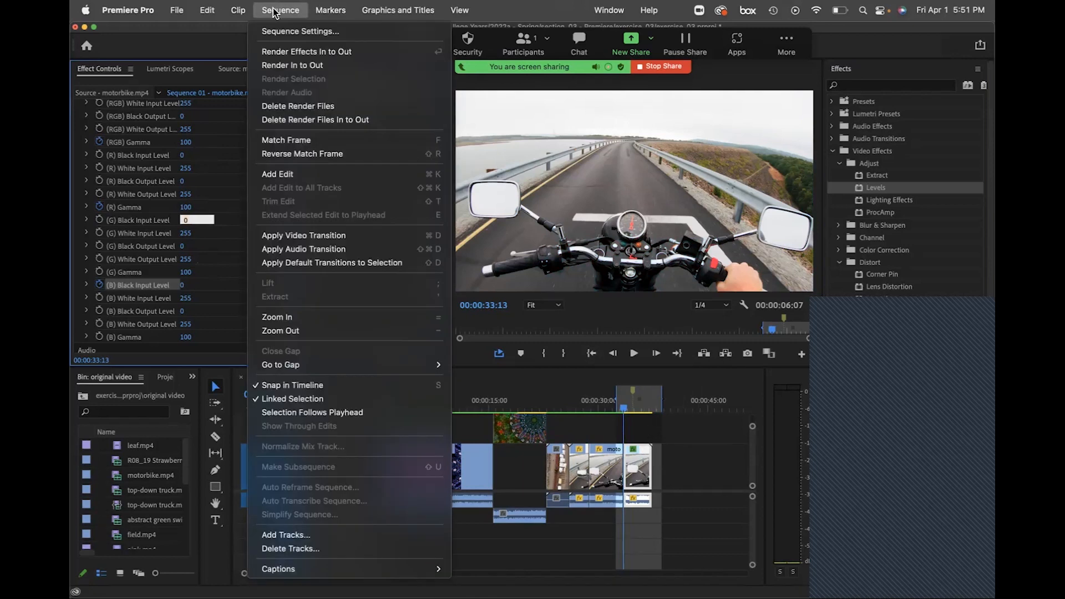
click(289, 66)
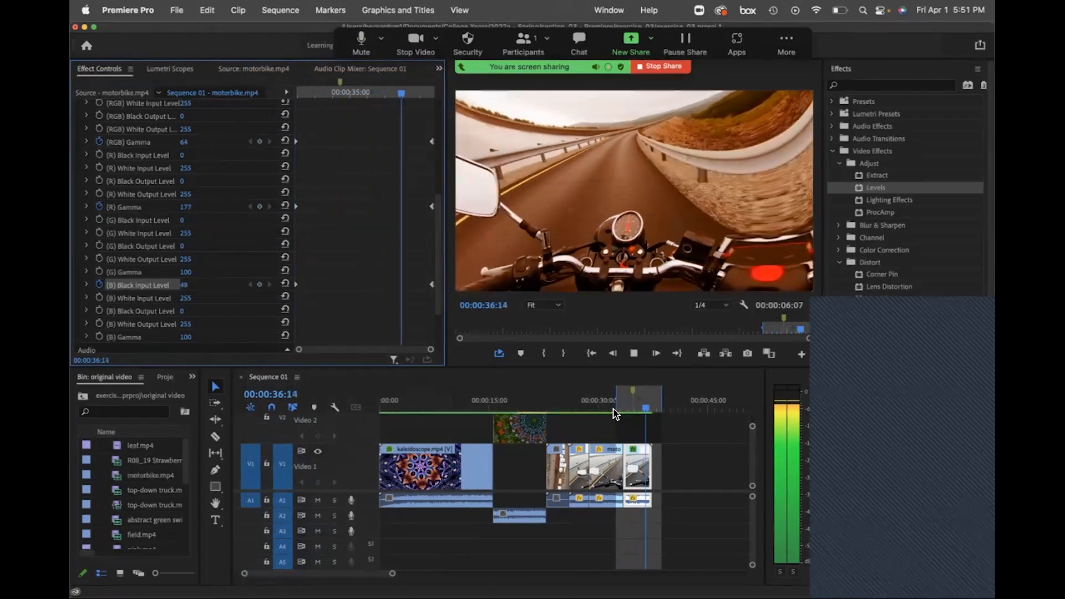
click(634, 354)
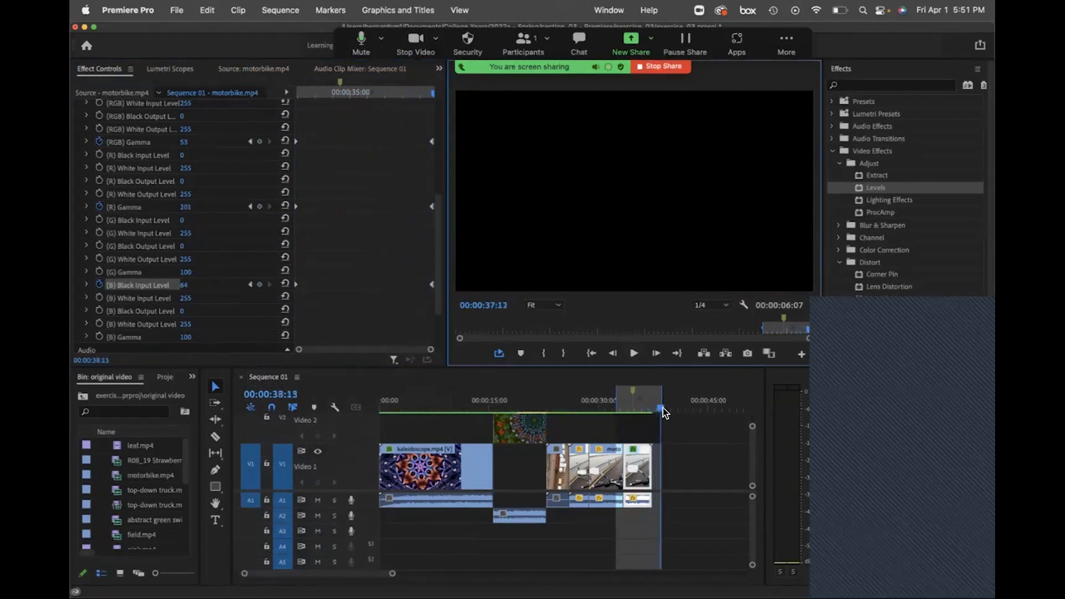
drag(658, 408, 647, 408)
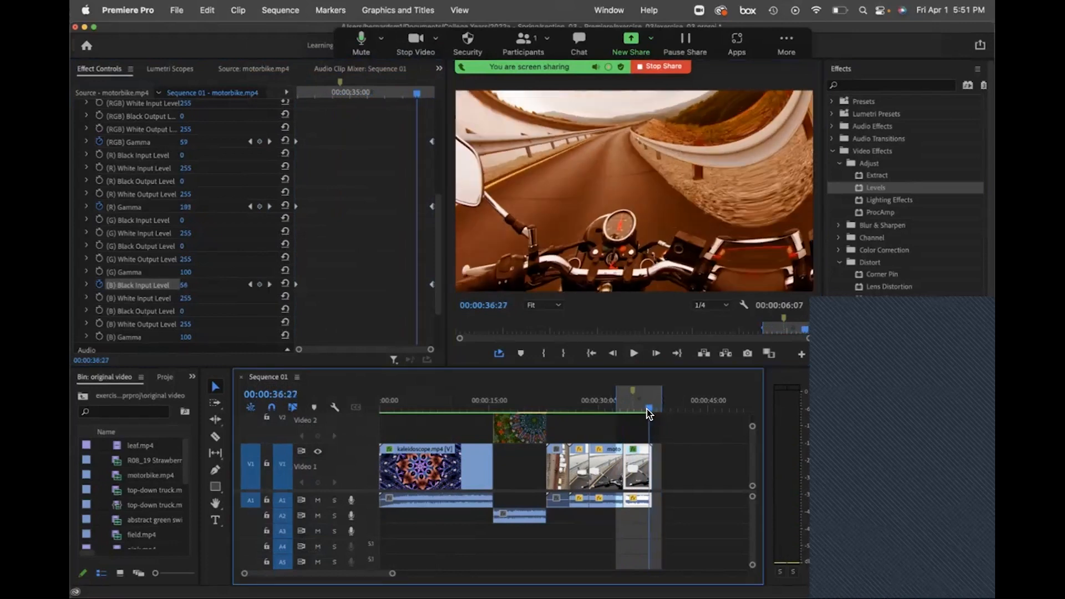
click(403, 92)
drag(403, 94, 318, 242)
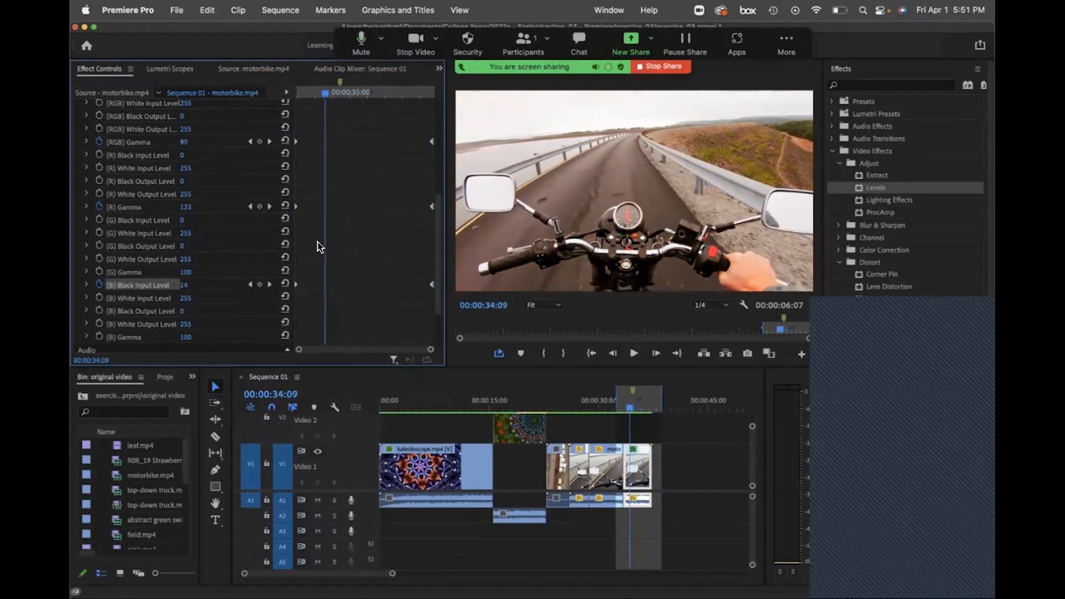
Collapse the last motorbike clip's Levels and Motion settings and expand its Opacity controls, including the opacity slider.
scroll(304, 244, up, 6)
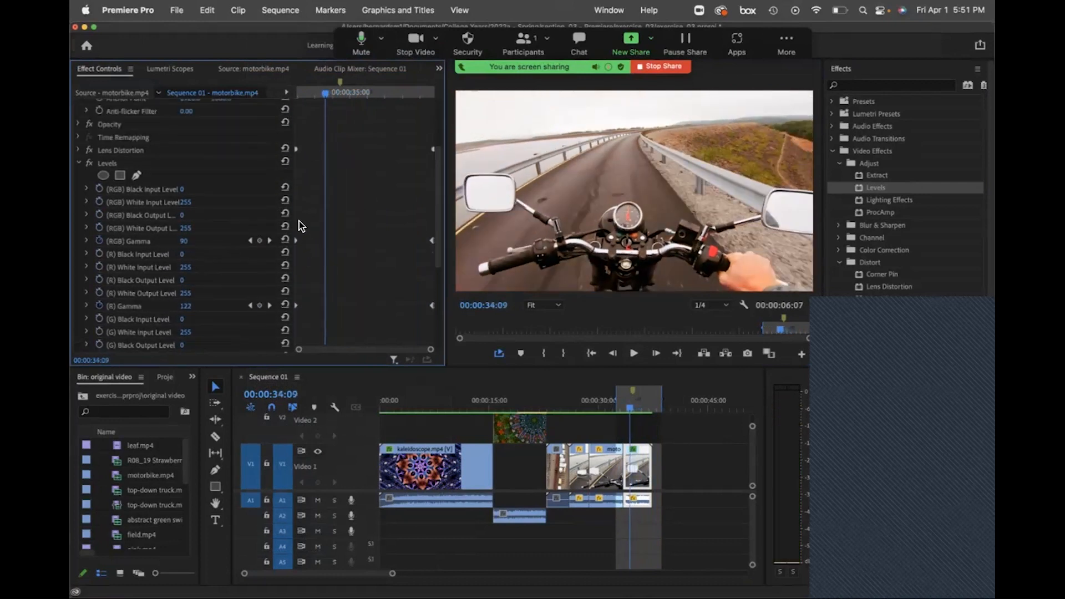
click(79, 163)
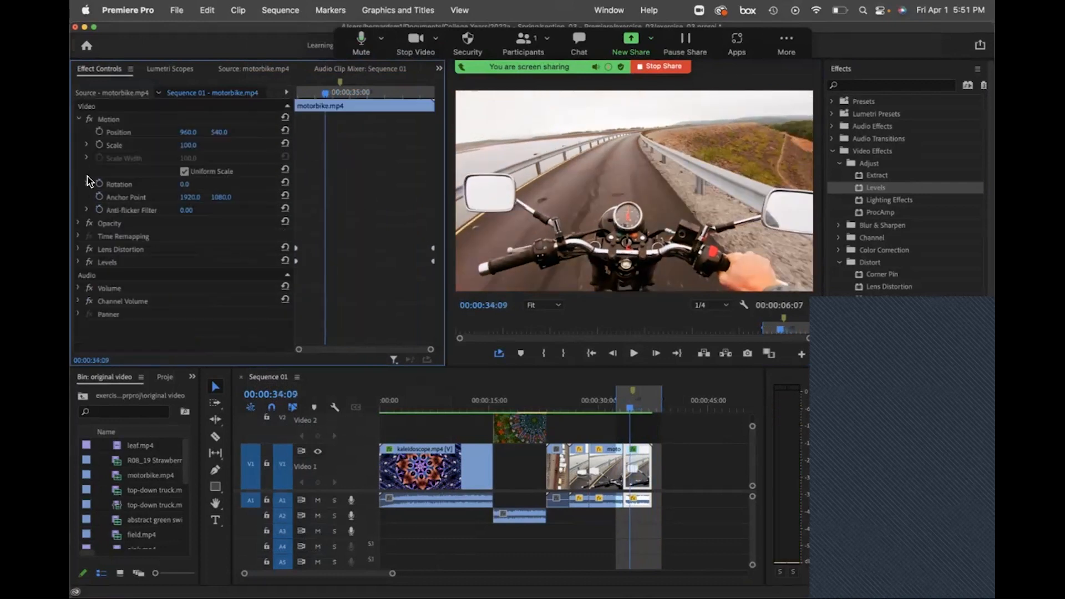
click(81, 224)
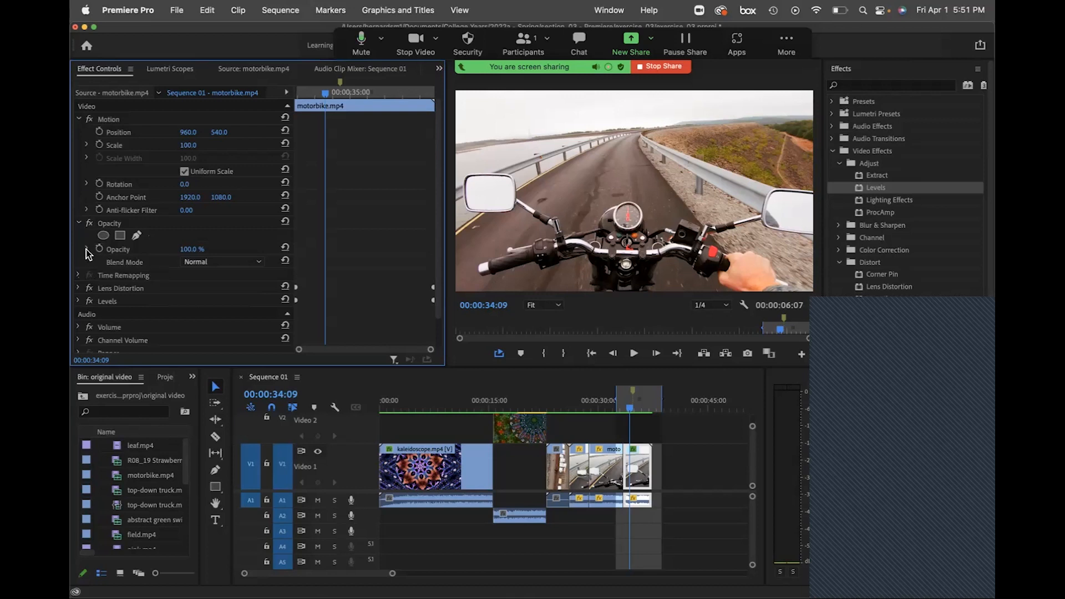
click(87, 249)
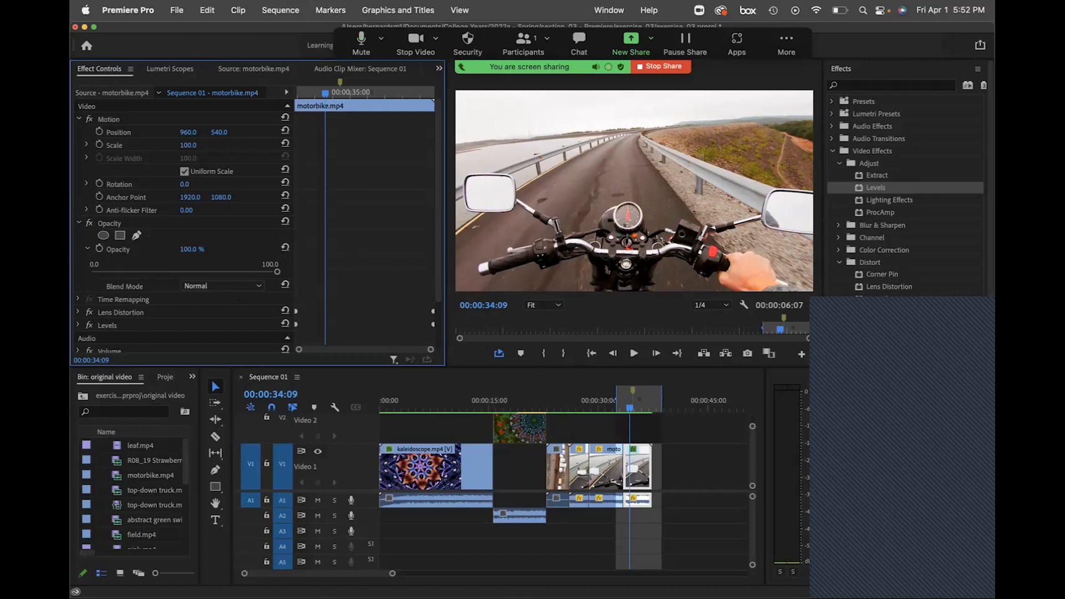
scroll(126, 306, down, 3)
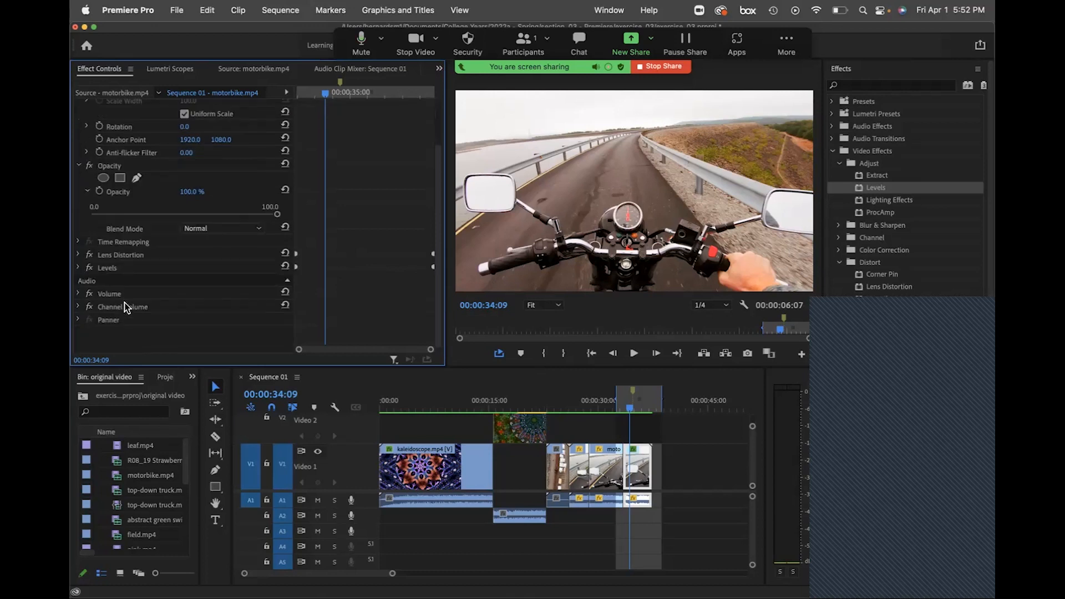
scroll(126, 307, up, 3)
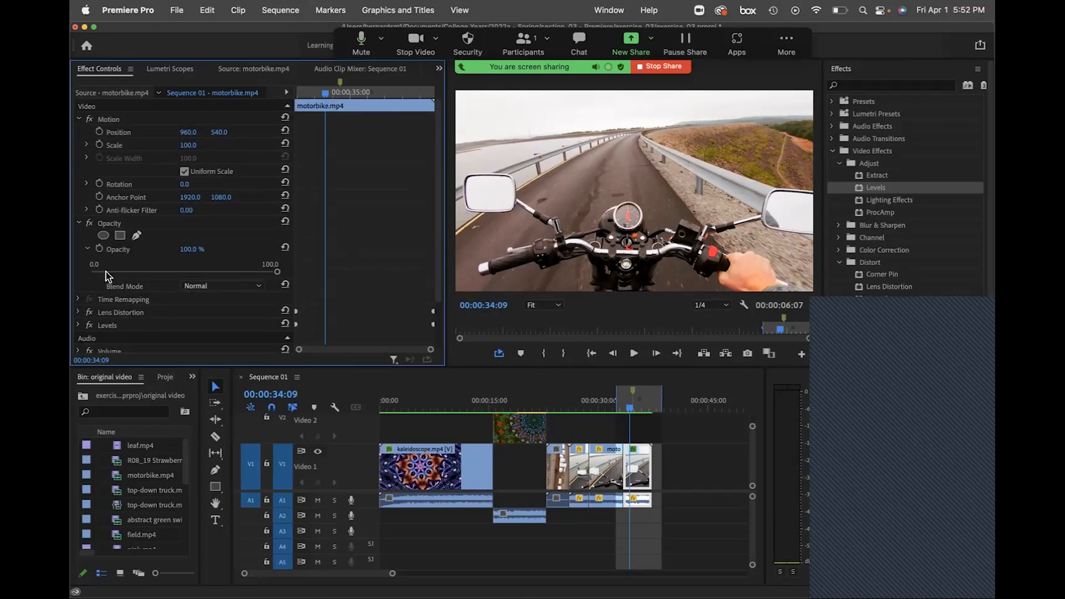
click(78, 119)
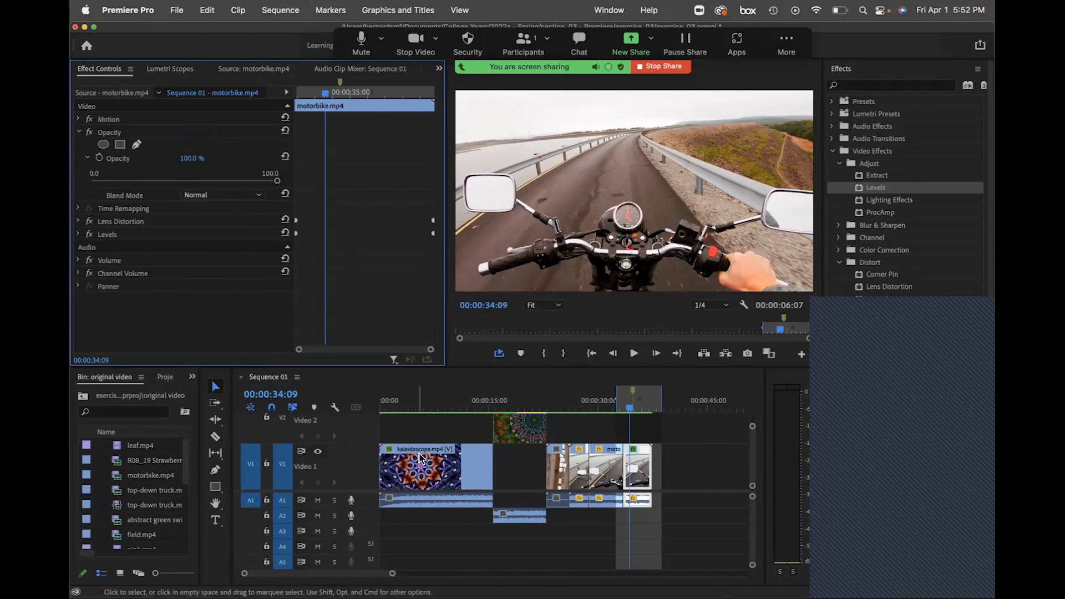
Select the first kaleidoscope clip and collapse its Crop effect settings.
click(421, 416)
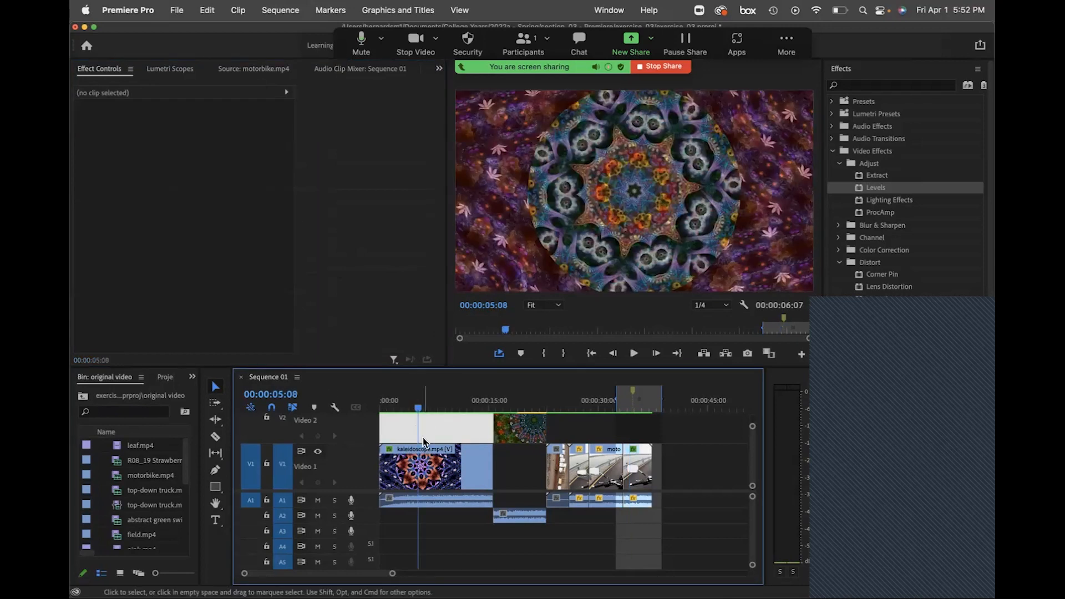
click(422, 469)
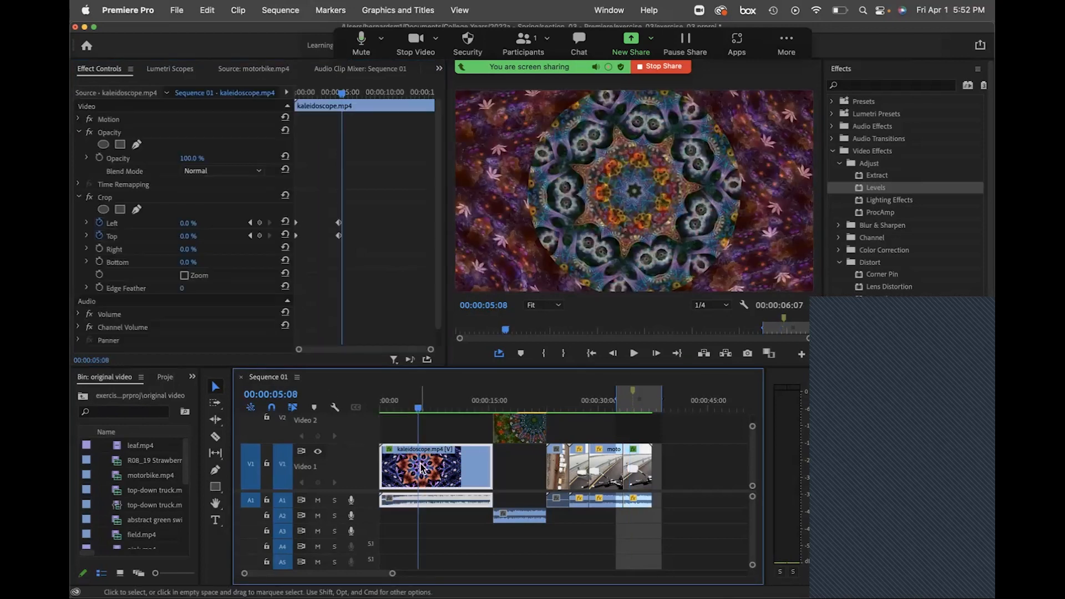
click(78, 198)
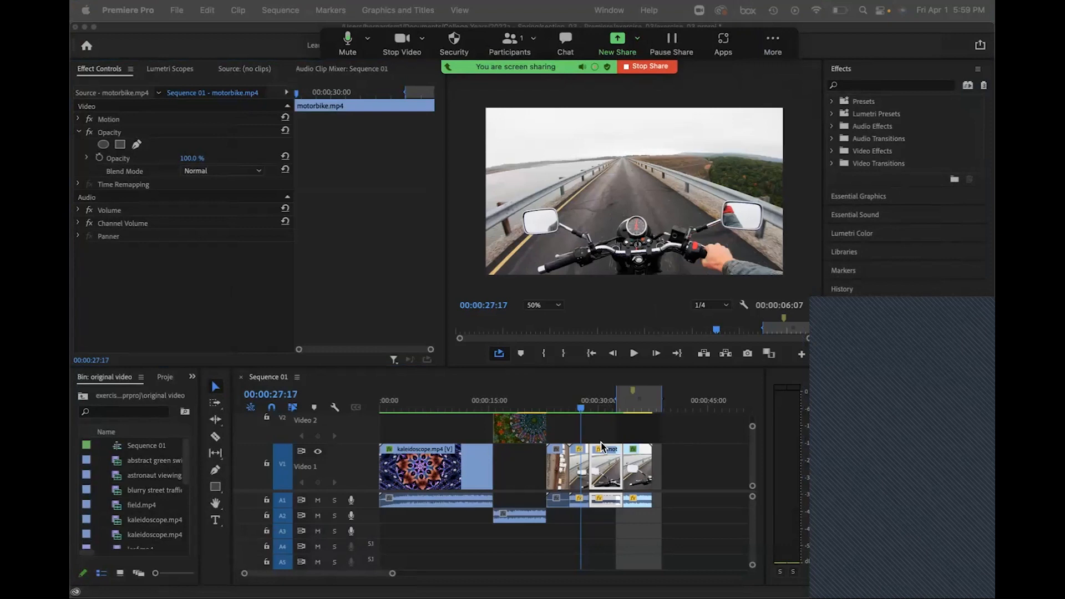
Add a free draw bezier opacity mask to the second-to-last motorbike clip and move the playhead to 00:00:29:18.
click(602, 468)
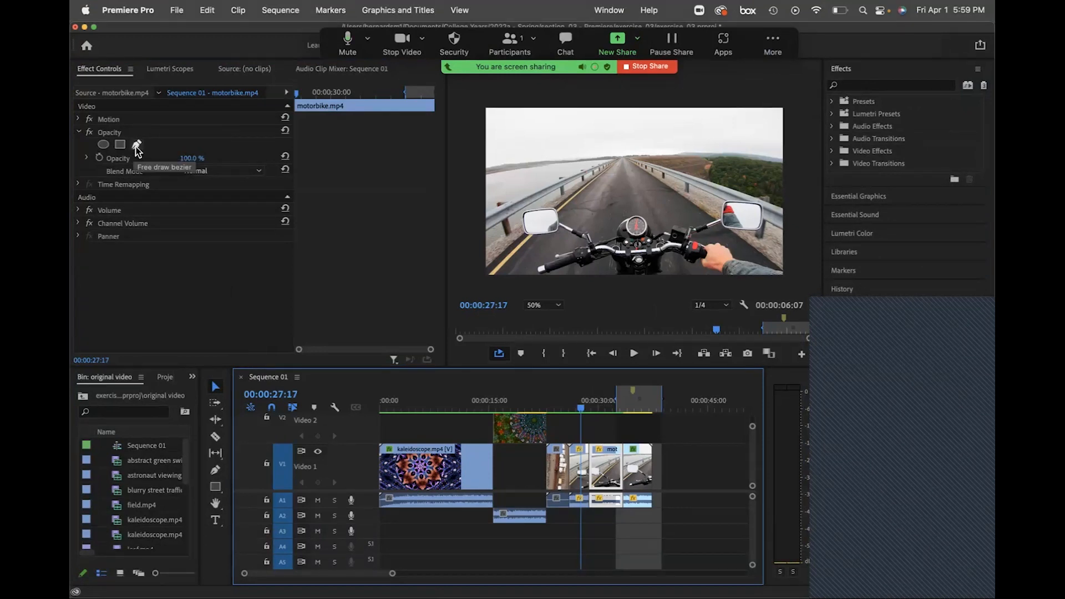
click(79, 132)
click(79, 132)
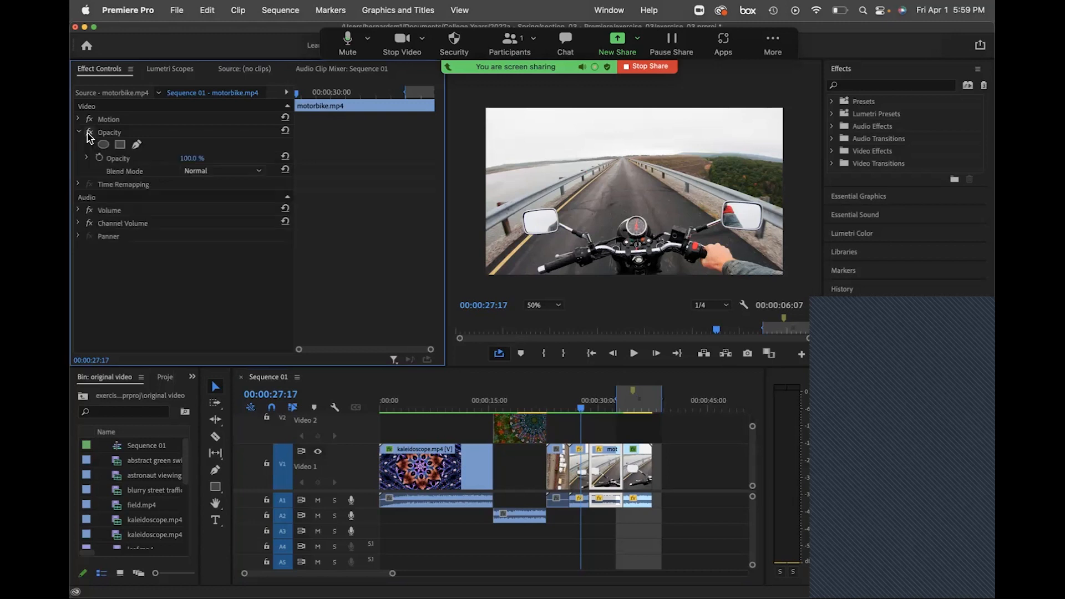
click(137, 146)
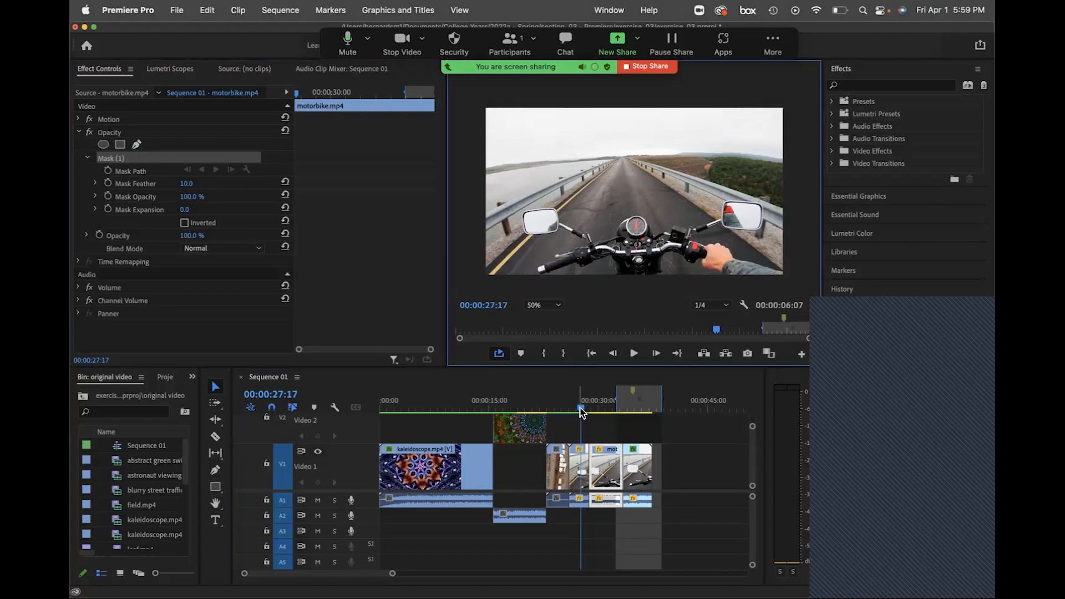
drag(581, 412, 587, 410)
click(597, 410)
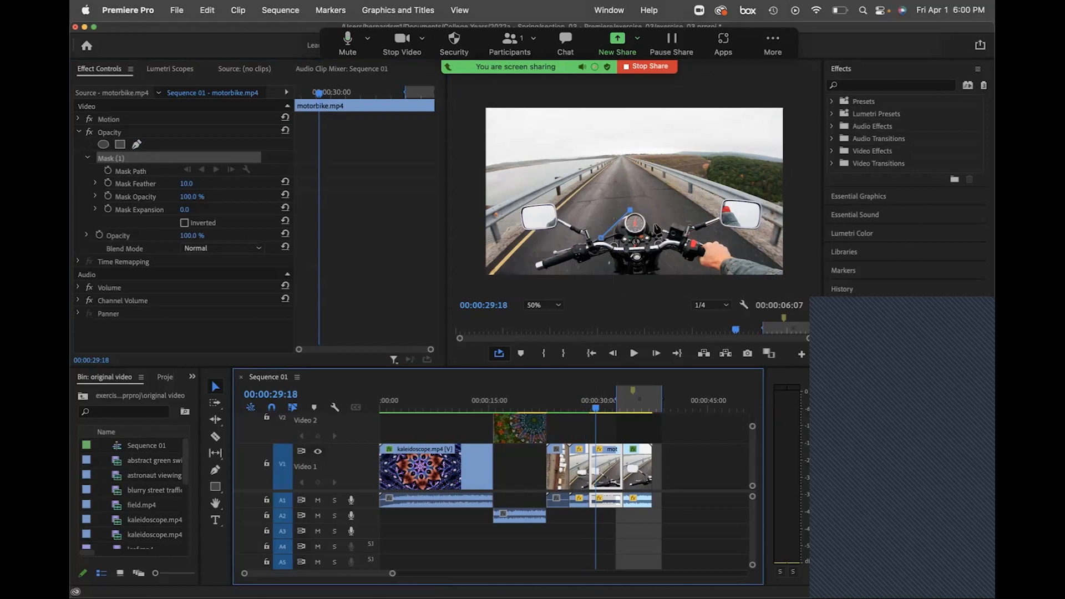
Trace the mask outline from the motorbike's round gauge along the handlebar and over the mirror on the rider's hand side.
click(657, 229)
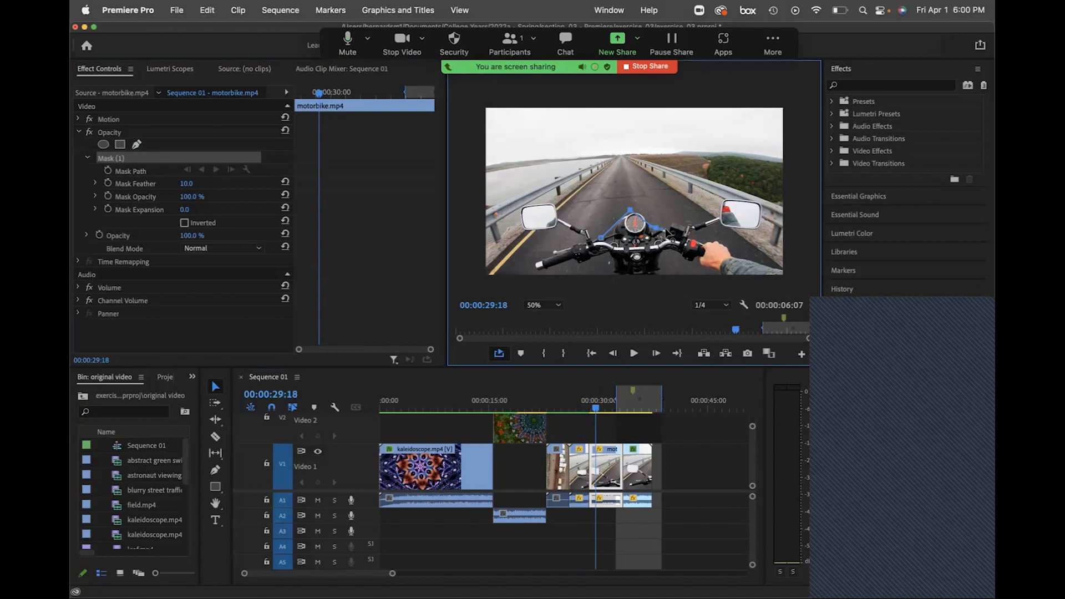
click(679, 218)
click(703, 218)
click(717, 202)
click(734, 192)
click(760, 195)
click(766, 216)
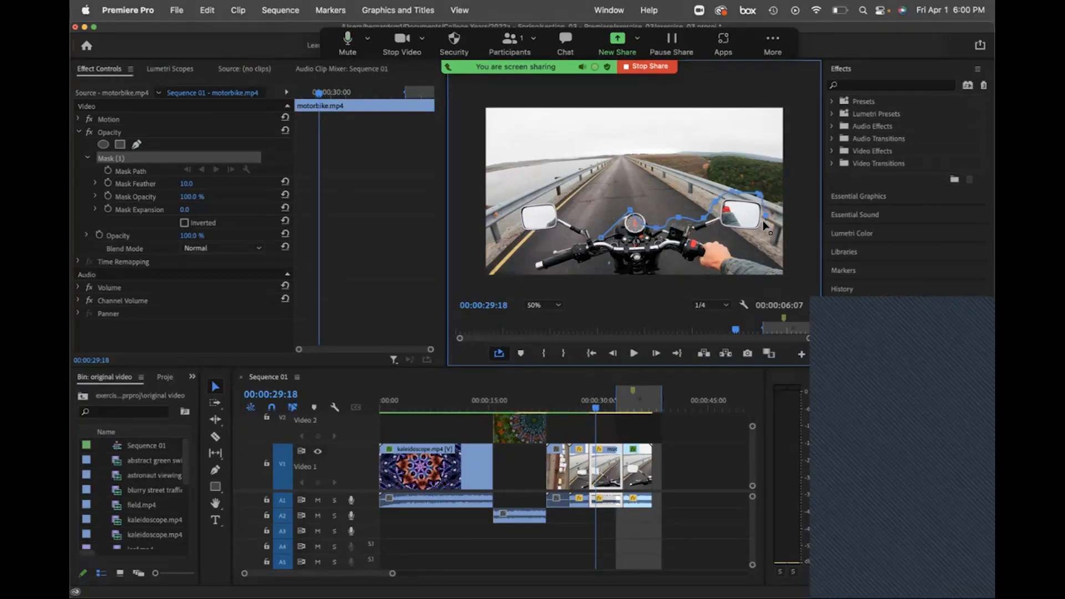
Continue the mask outline below that mirror, around the rider's forearm and beneath the handlebars.
click(721, 241)
drag(735, 252, 631, 287)
click(674, 262)
click(667, 281)
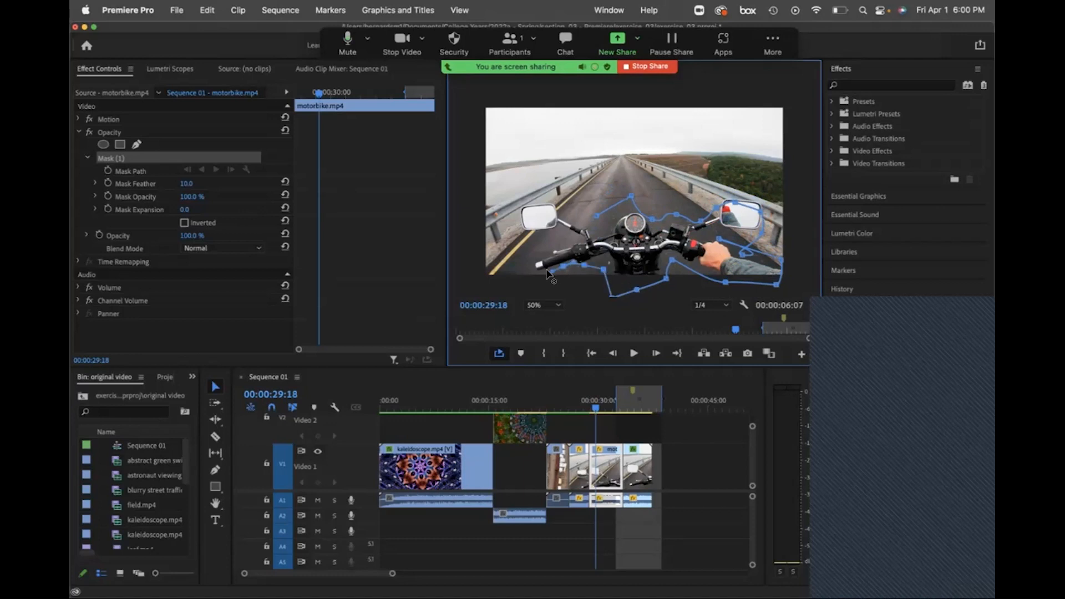
Trace the mask around the free handlebar grip and its mirror, closing the path at the starting point.
click(529, 272)
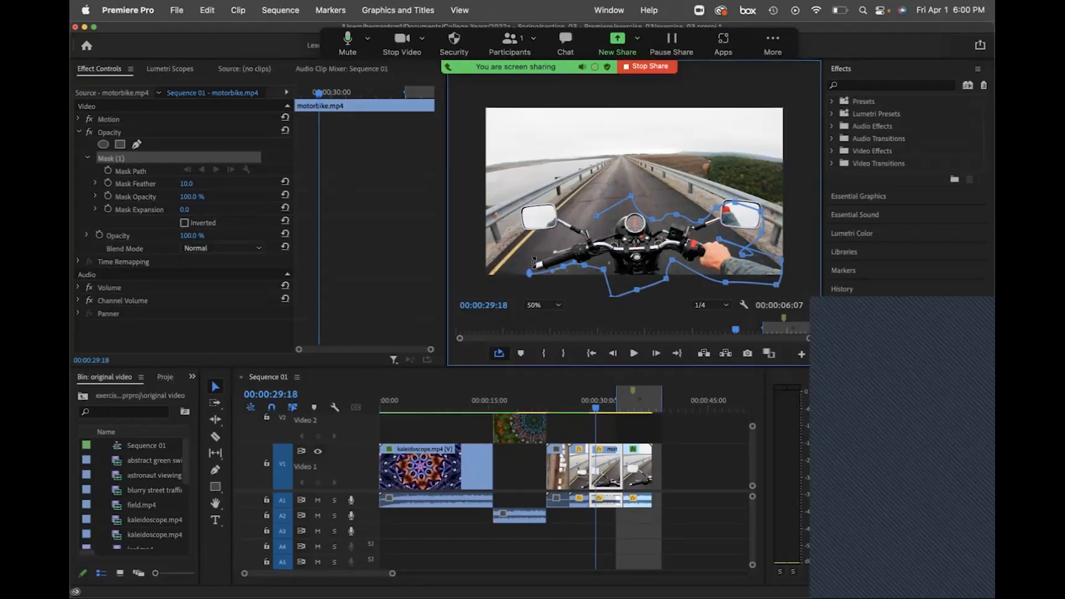
drag(534, 266, 531, 255)
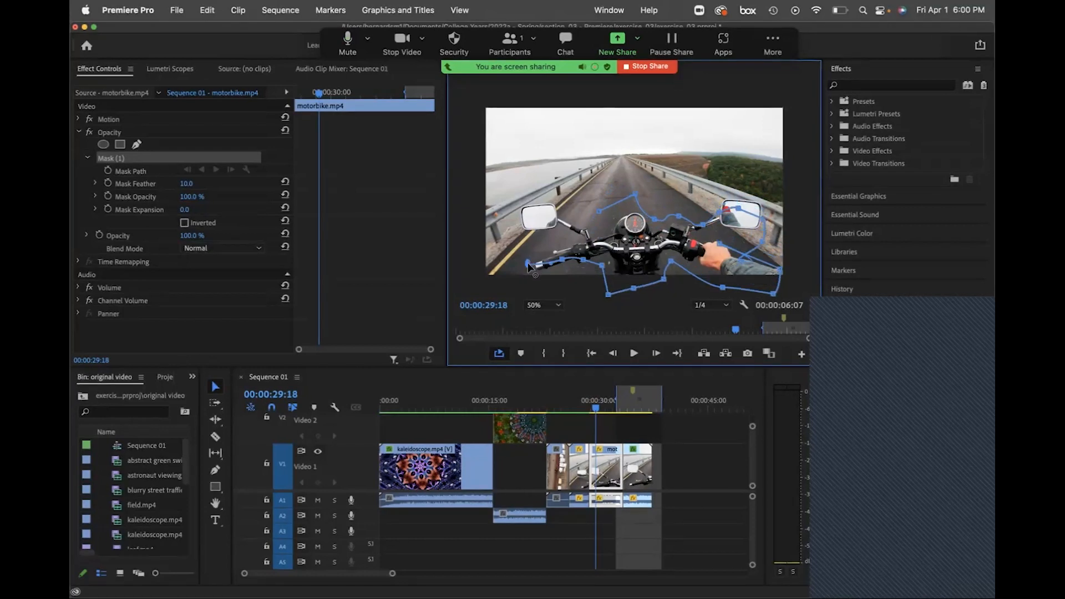
drag(533, 276, 533, 276)
click(532, 251)
click(551, 247)
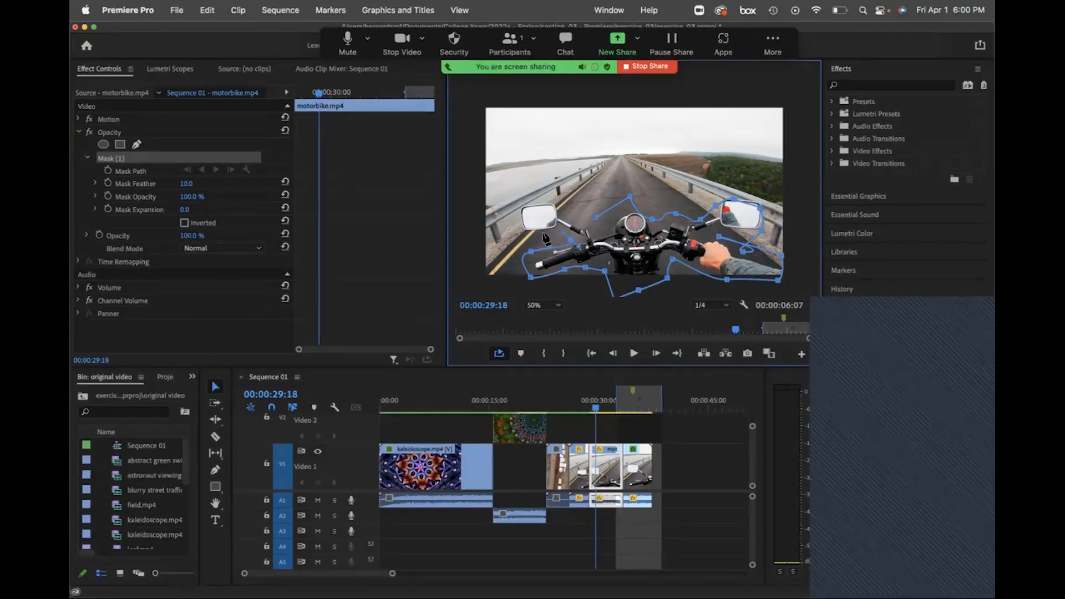
click(513, 222)
drag(517, 198, 530, 198)
click(593, 217)
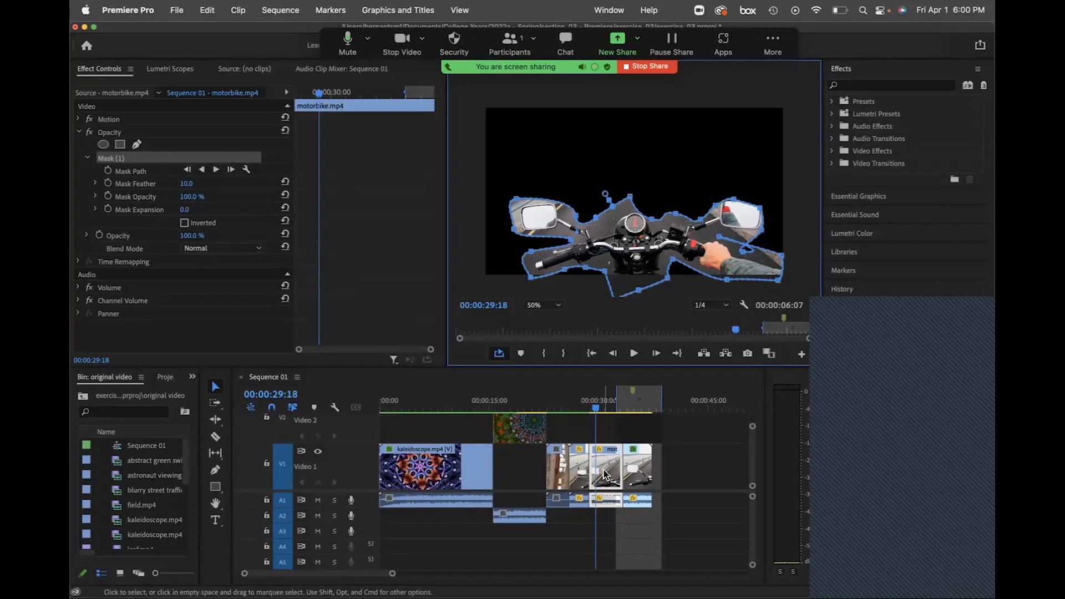
Try to move the masked motorbike clip onto Video 2 above the first kaleidoscope clip, and undo the move.
drag(614, 469, 463, 430)
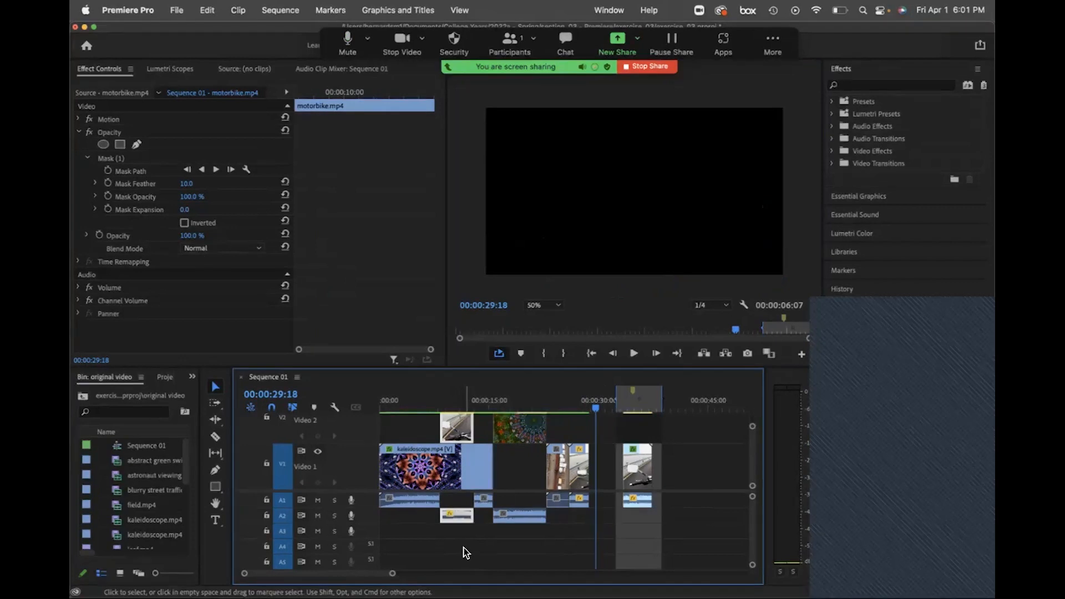
key(super+z)
key(super+z)
Move the masked clip's audio to A2 and its video to Video 2 over the first kaleidoscope clip's end, previewing at 00:00:12:09.
drag(606, 502, 606, 520)
drag(609, 480, 473, 438)
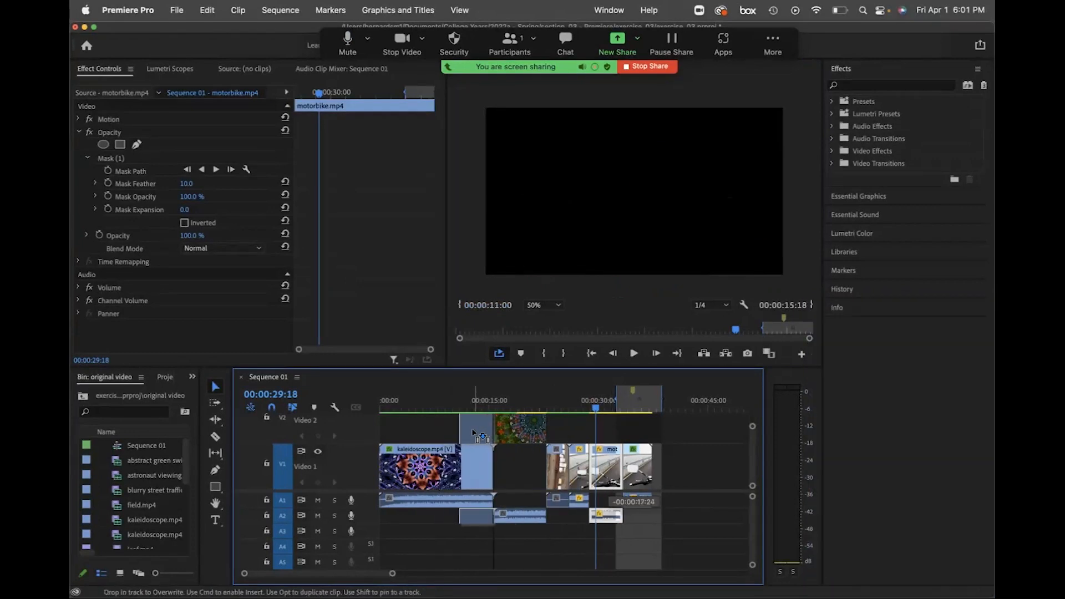
click(469, 407)
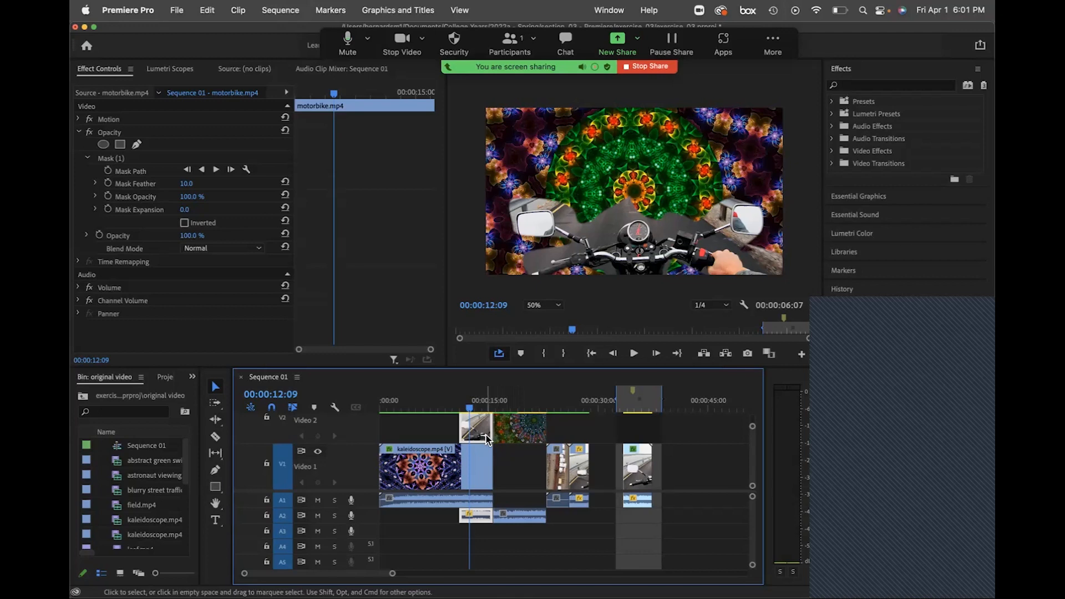
Move the masked motorbike clip earlier on Video 2 and delete the kaleidoscope clip that followed it, including its audio.
drag(488, 439, 443, 438)
click(518, 435)
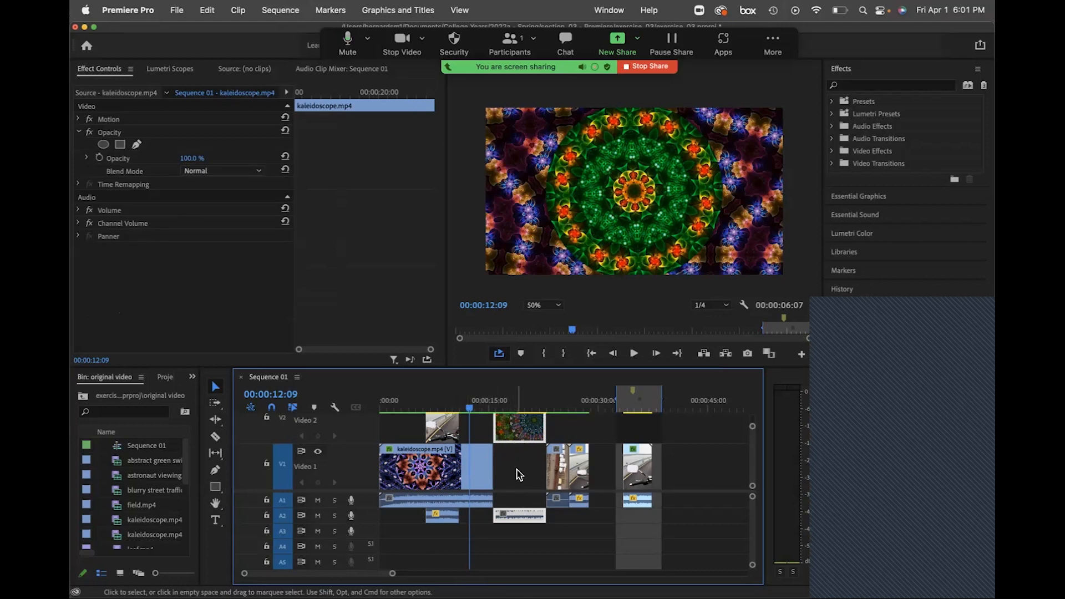
key(Delete)
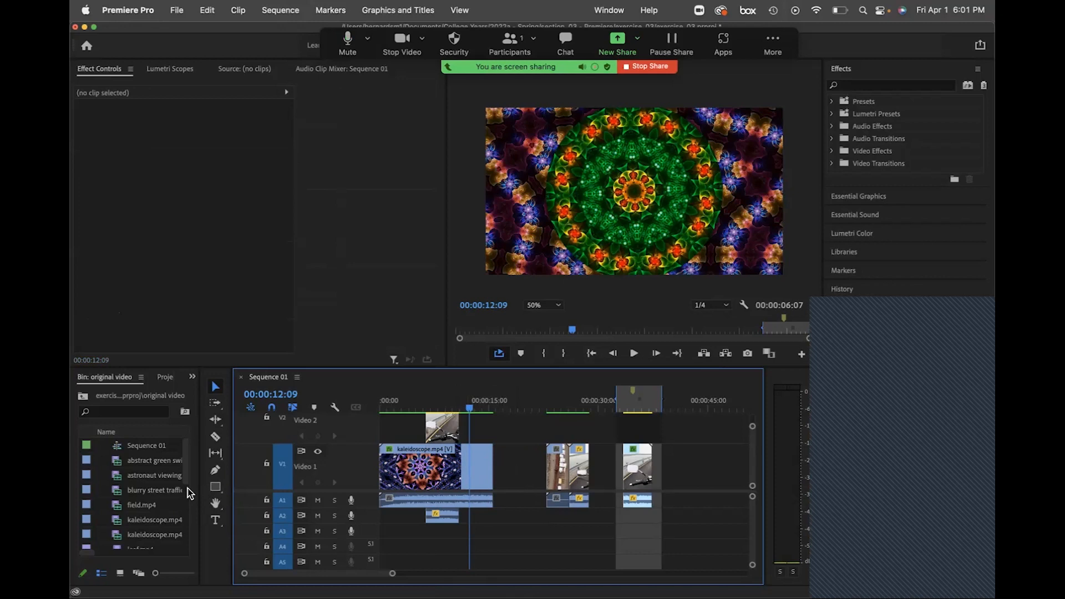
Place pink.mp4 on Video 2 in the gap after the remaining kaleidoscope clip and preview it at 00:00:19:28.
drag(185, 476, 185, 520)
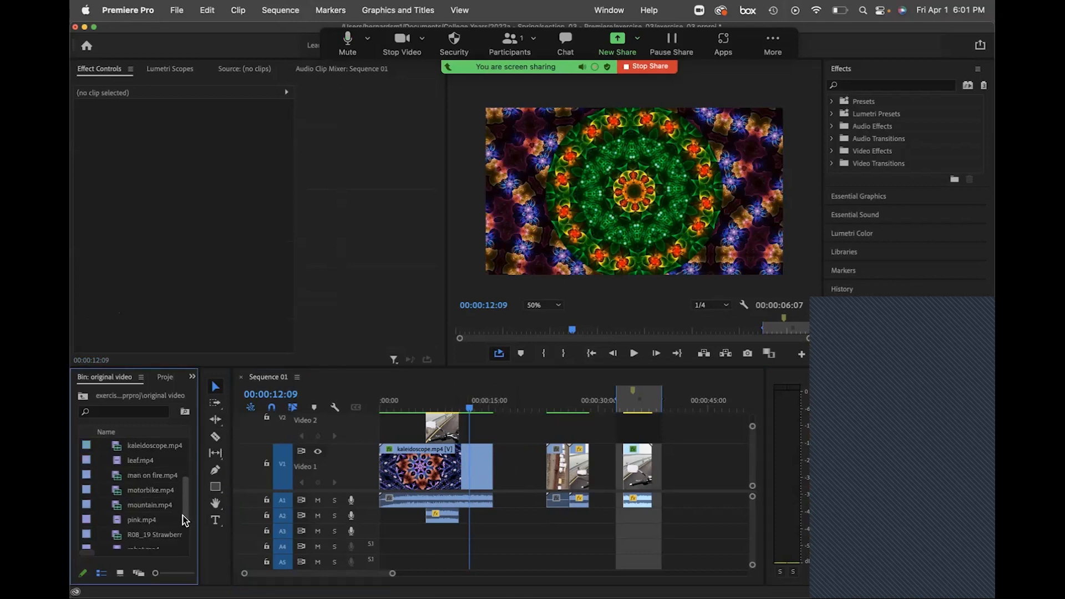
click(148, 526)
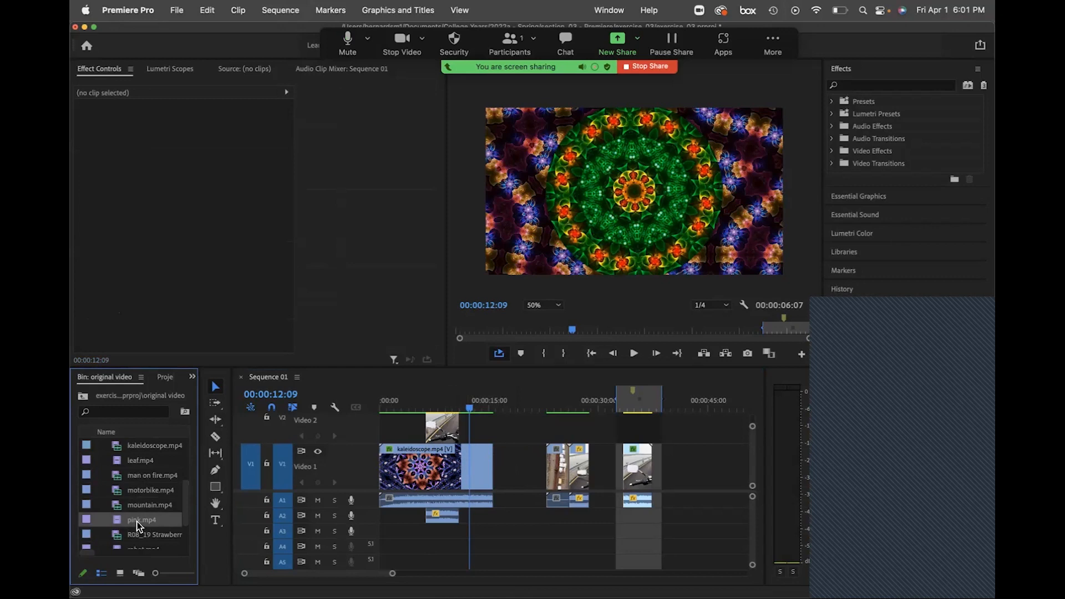
drag(138, 526, 487, 439)
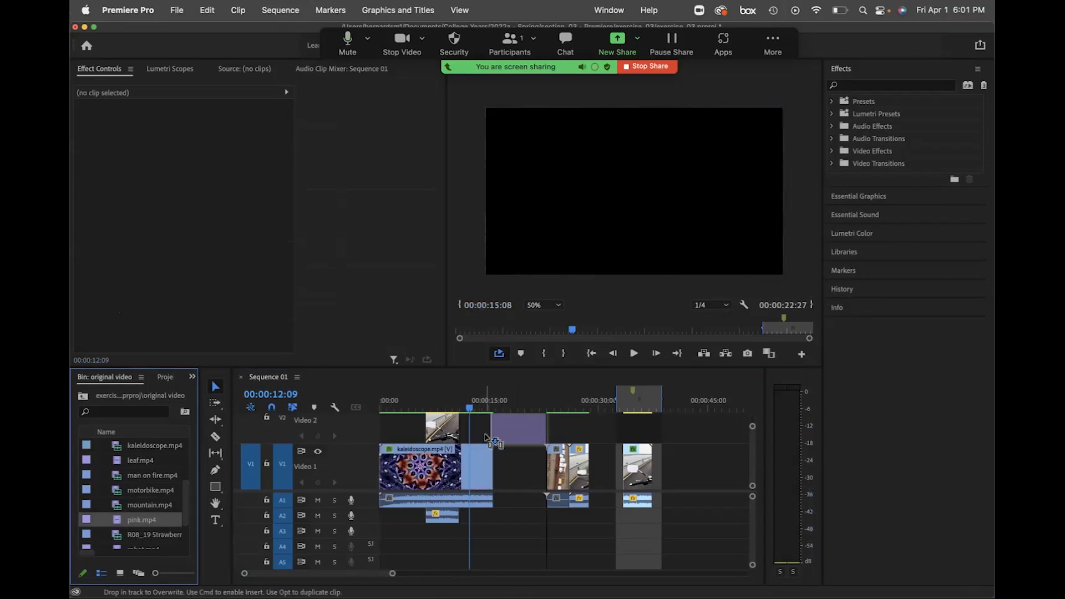
drag(486, 437, 487, 439)
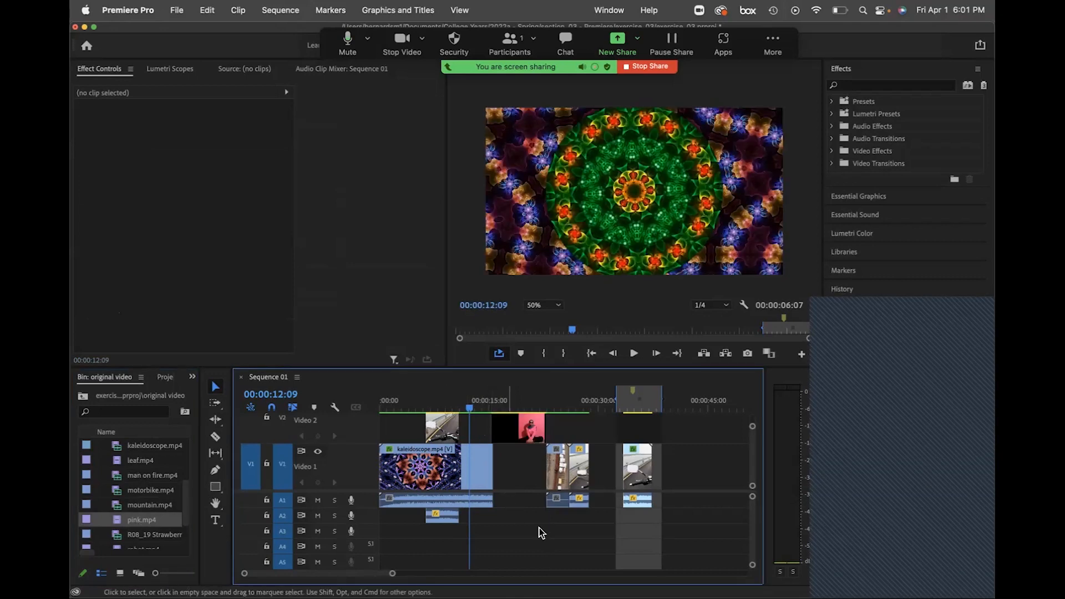
click(525, 404)
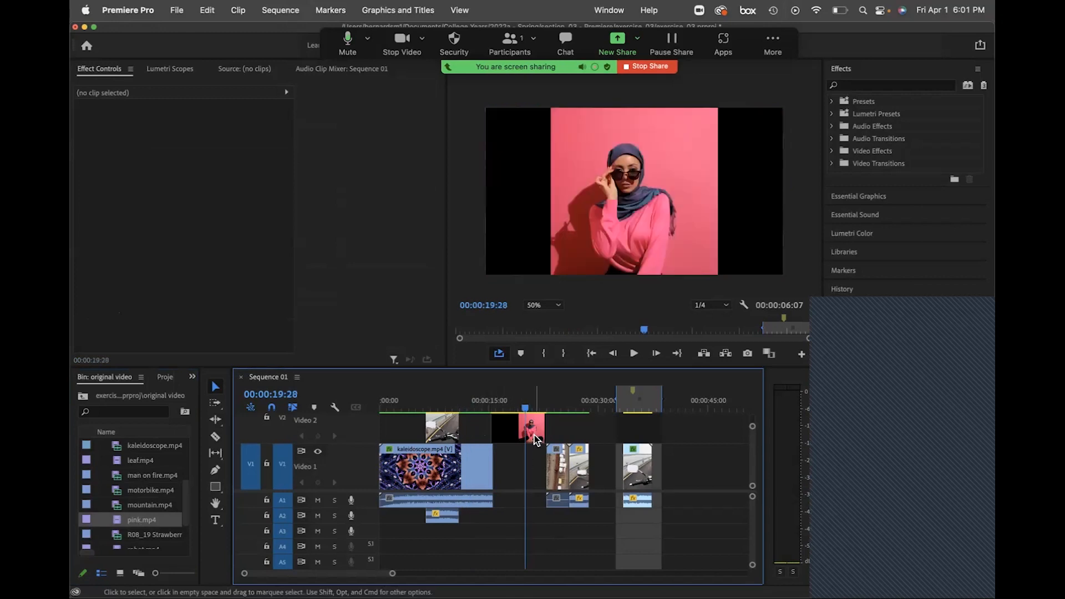
click(607, 235)
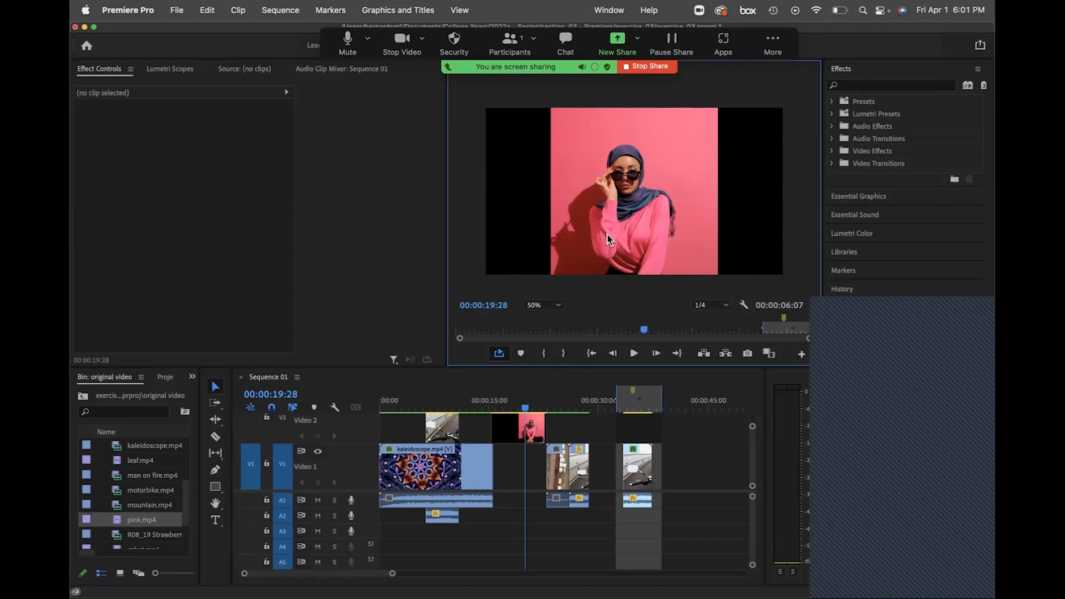
Set the pink.mp4 clip's scale to 212 and its vertical position to 451 so it fills the frame.
click(539, 431)
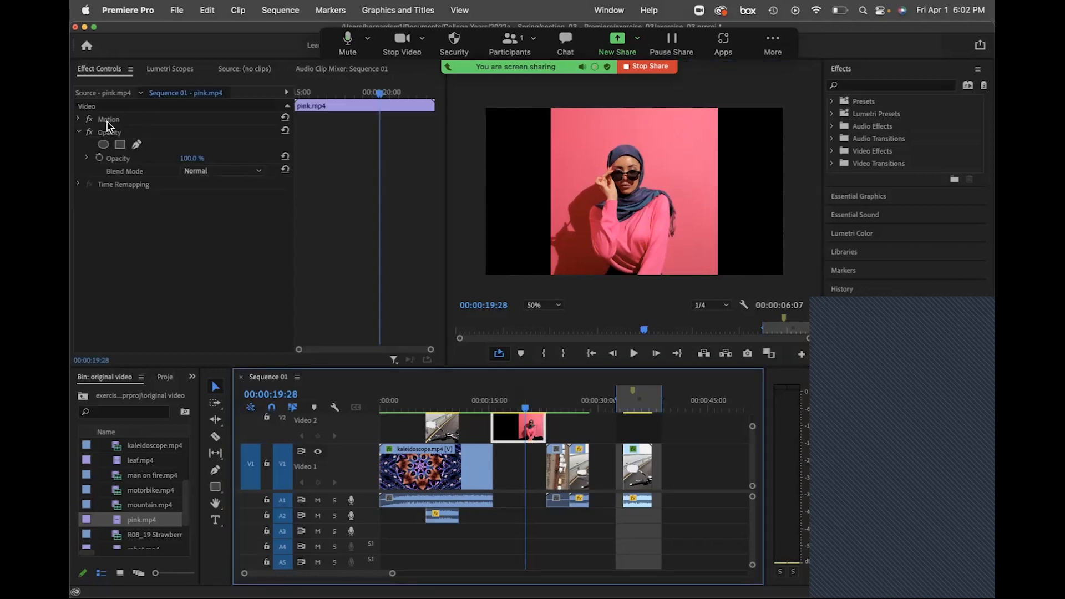
click(79, 119)
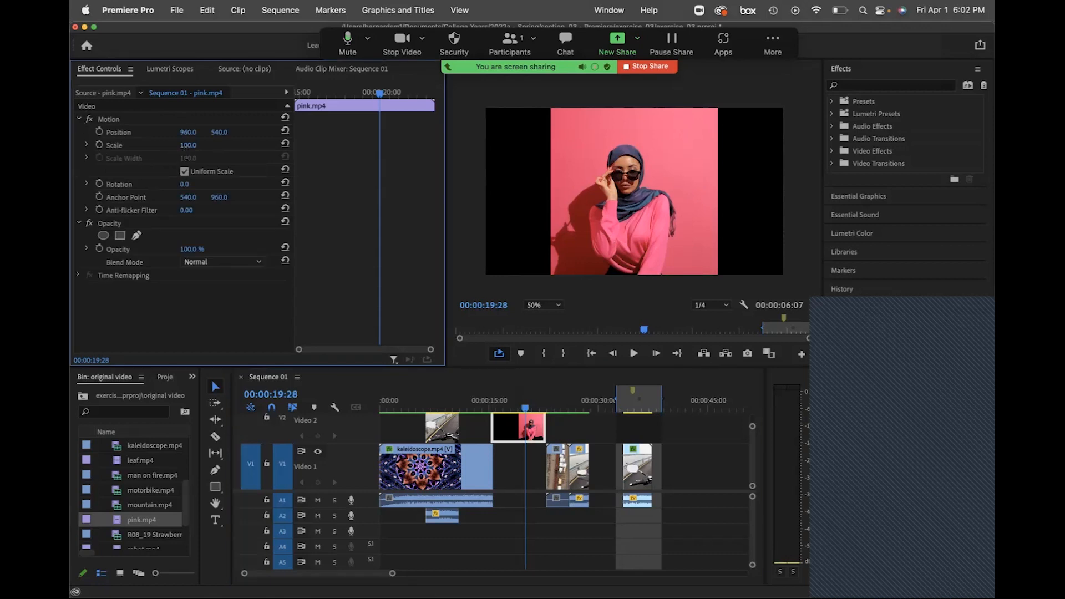
drag(187, 145, 237, 146)
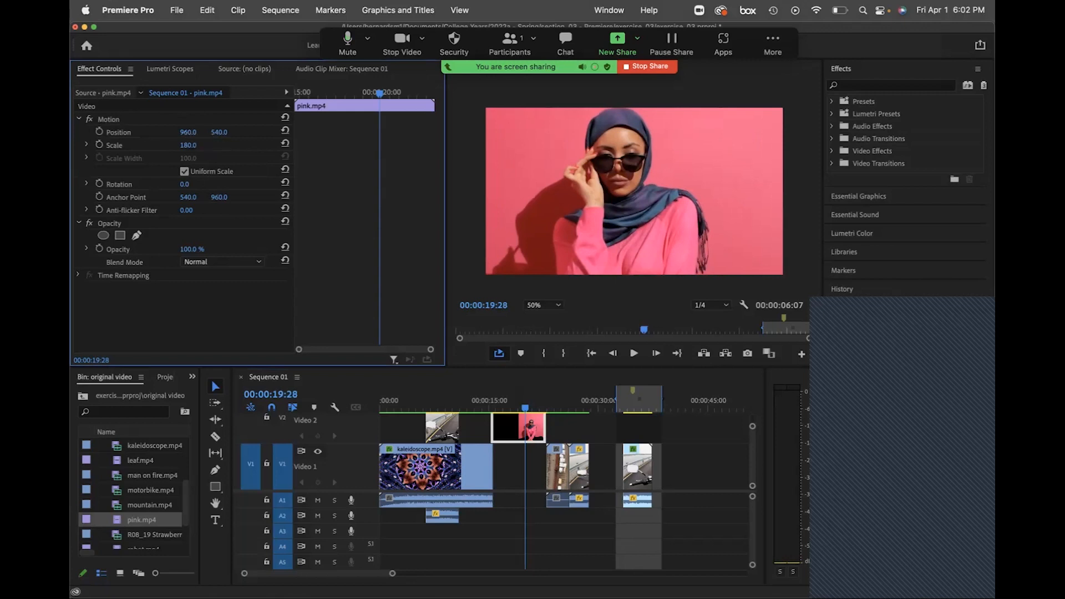
drag(219, 132, 231, 132)
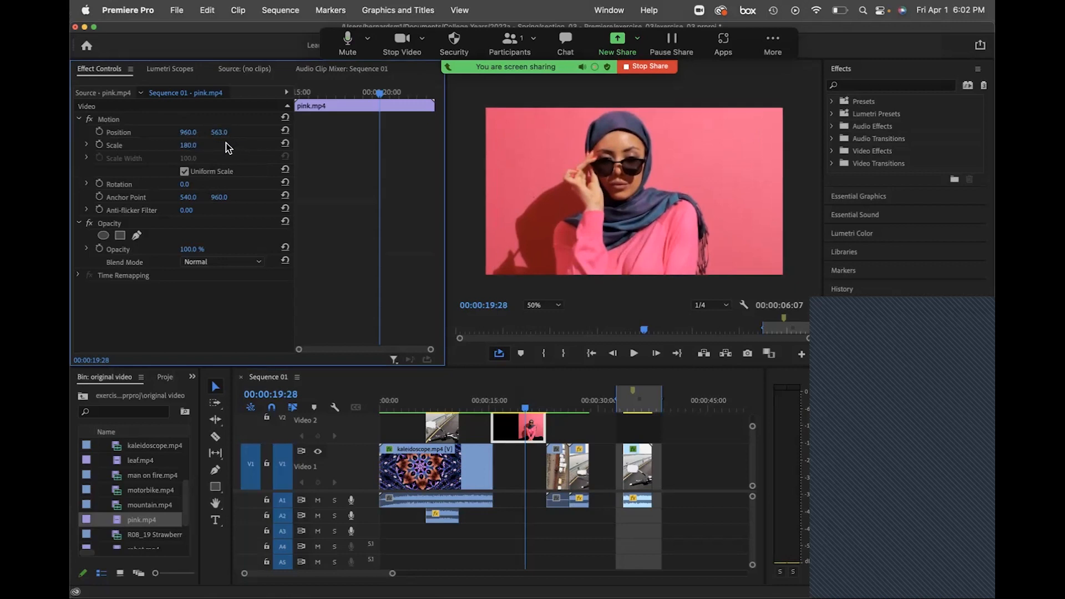
drag(219, 132, 123, 132)
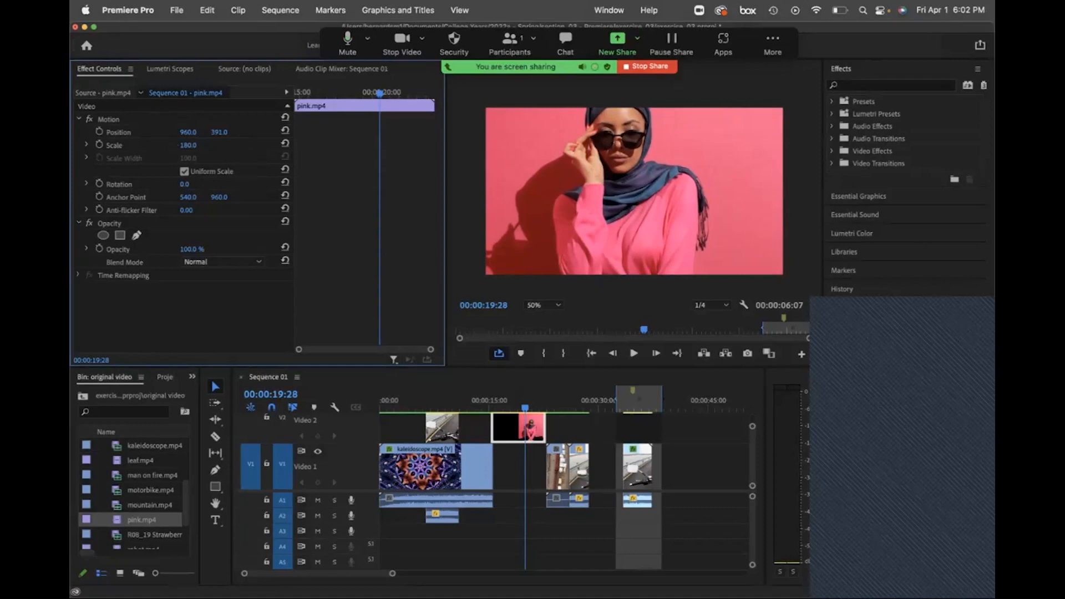
drag(188, 145, 252, 132)
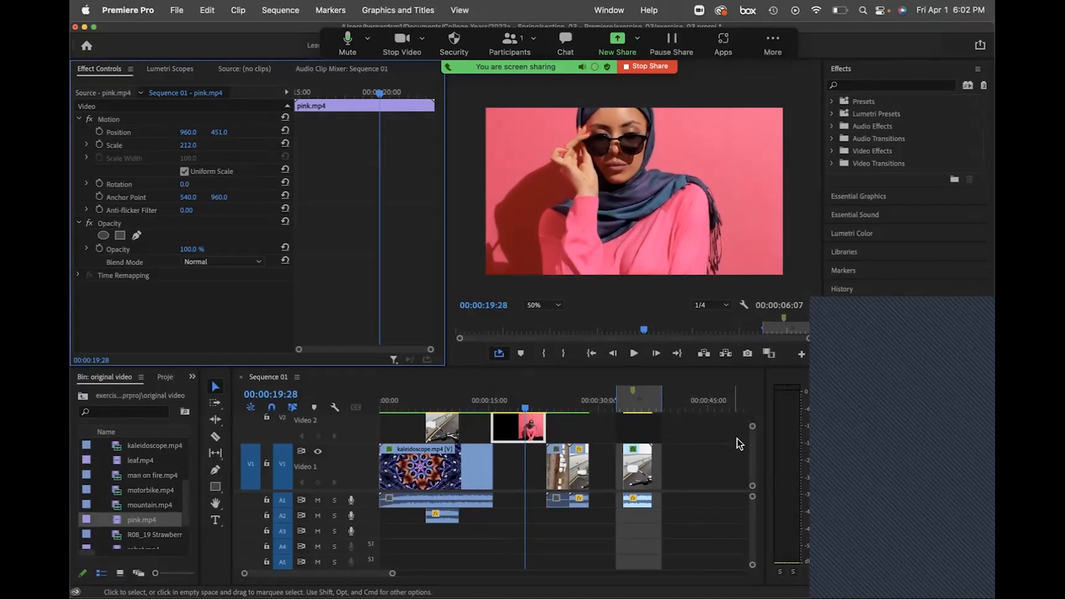
Shorten pink.mp4 and place it after the motorbike clip over the kaleidoscope's end, closing the gaps before the remaining Video 1 clips.
drag(752, 425, 753, 420)
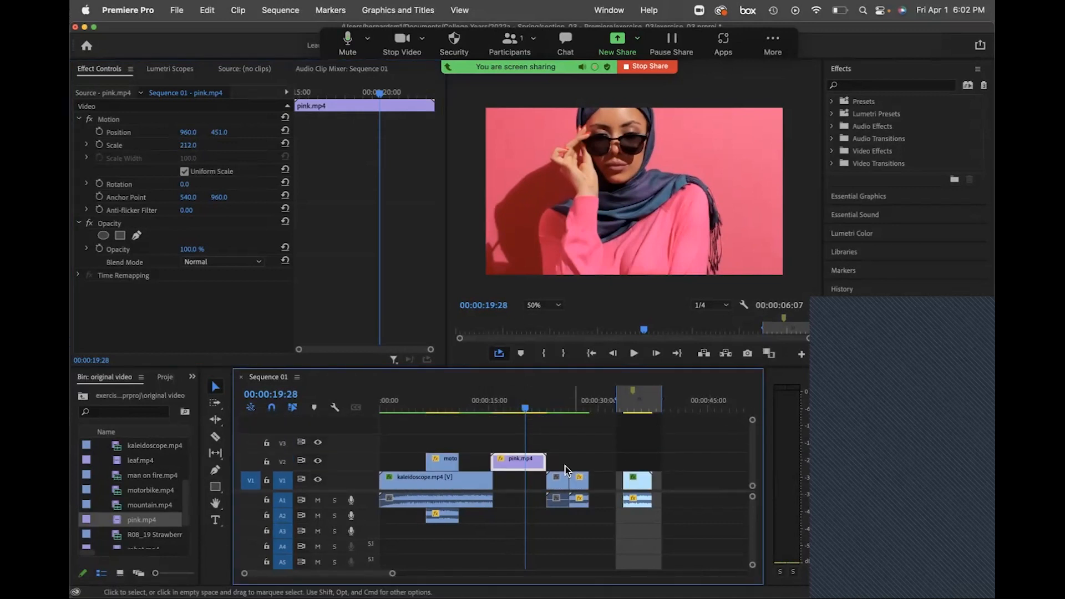
drag(538, 462, 493, 463)
mouse_move(621, 462)
mouse_down()
mouse_move(570, 499)
mouse_move(506, 486)
mouse_up()
click(626, 503)
drag(626, 504, 538, 502)
click(532, 454)
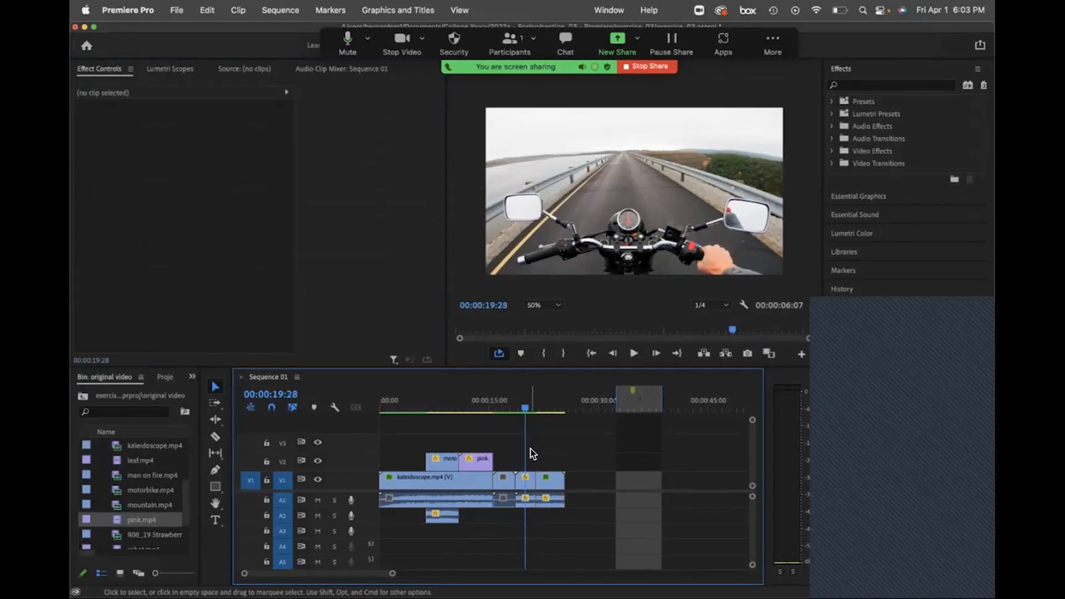
Apply the Ultra Key effect to the pink.mp4 clip, with the preview at 00:00:14:25.
drag(524, 404, 477, 409)
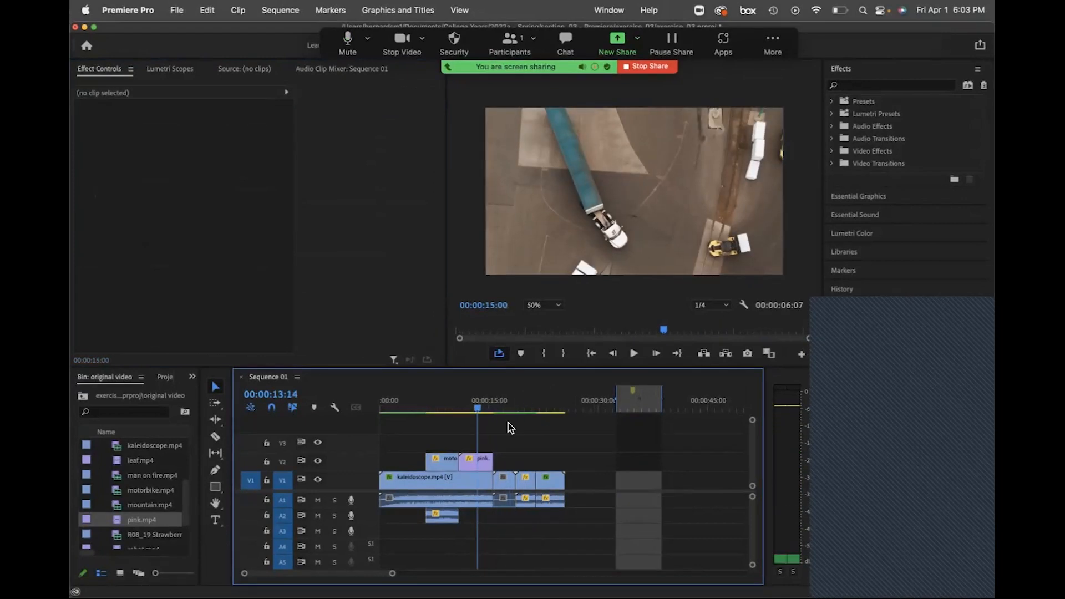
drag(752, 486, 752, 486)
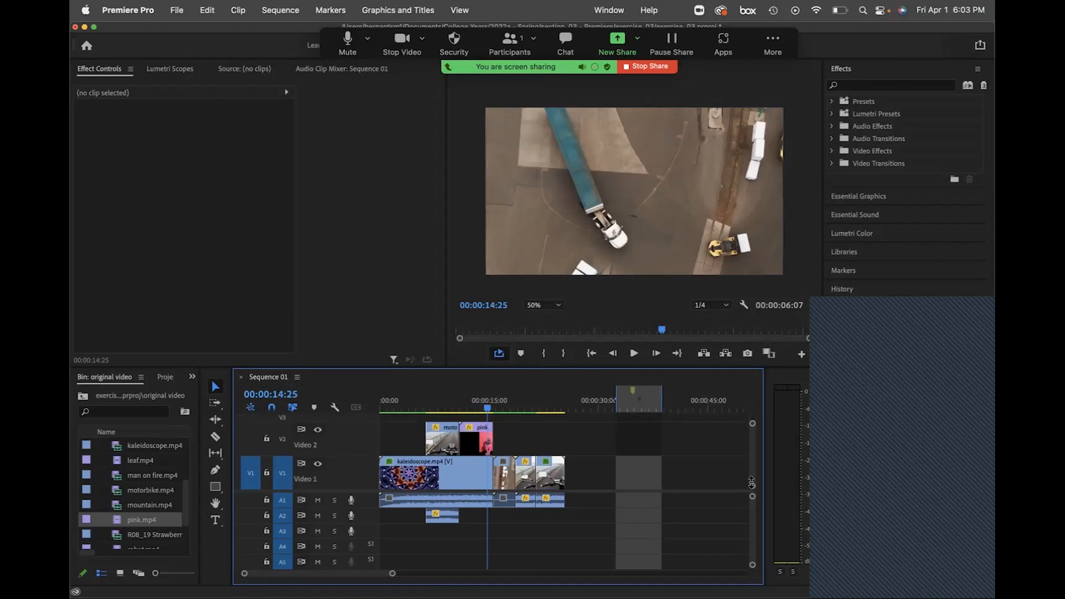
click(476, 446)
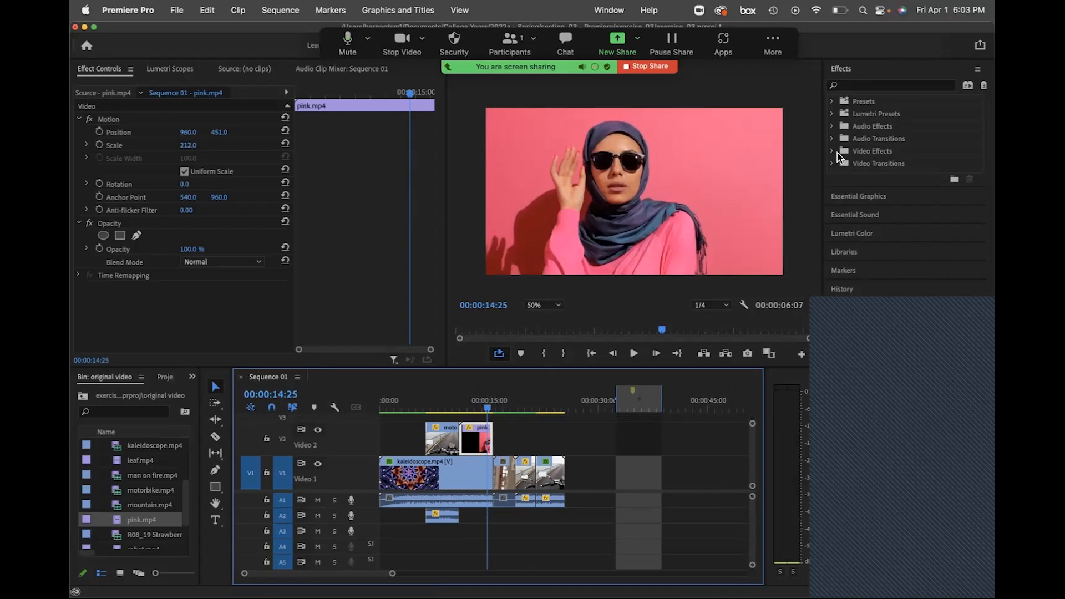
click(832, 150)
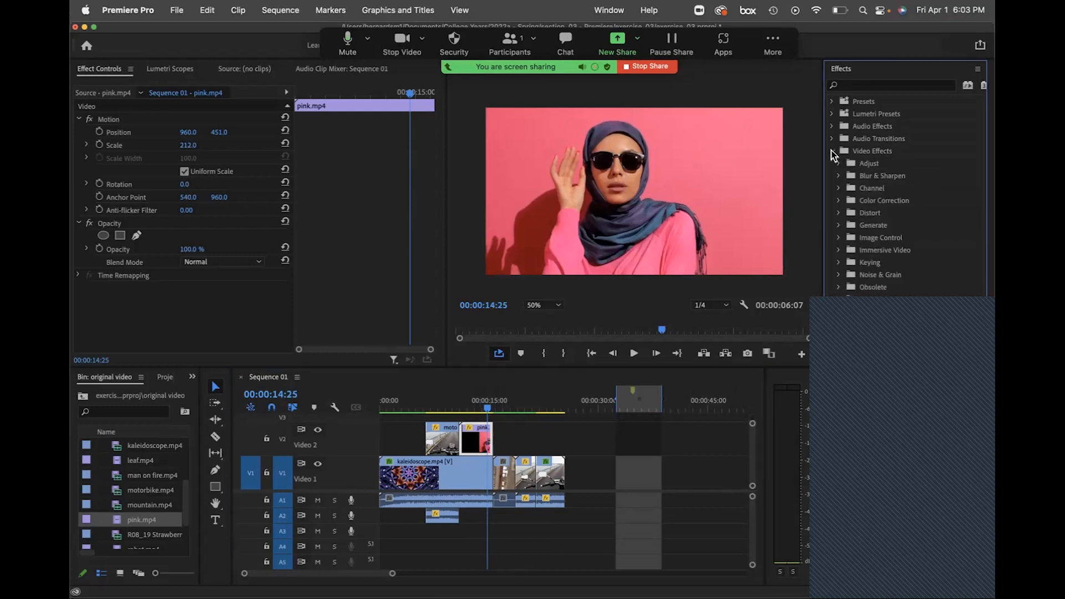
click(838, 263)
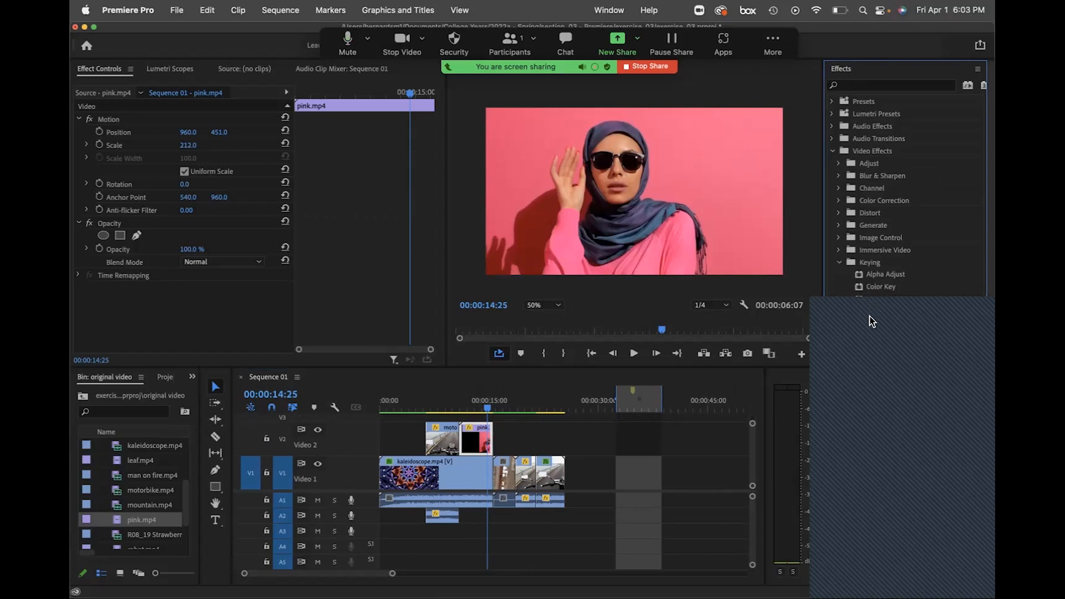
drag(872, 324, 478, 441)
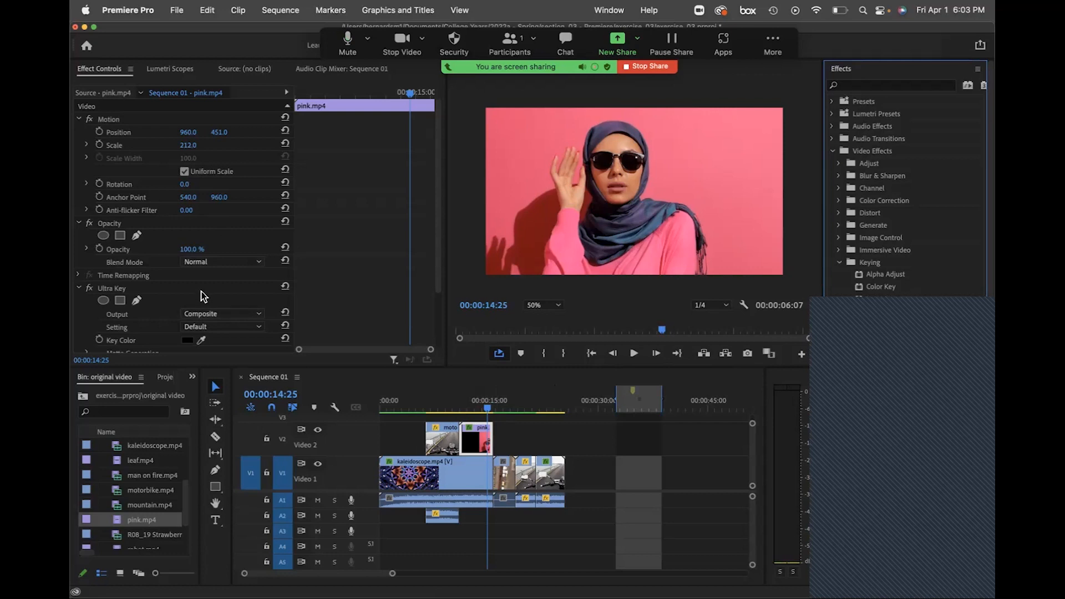
Preview the end of the masked motorbike clip on Video 2 at 00:00:10:28.
scroll(174, 301, down, 2)
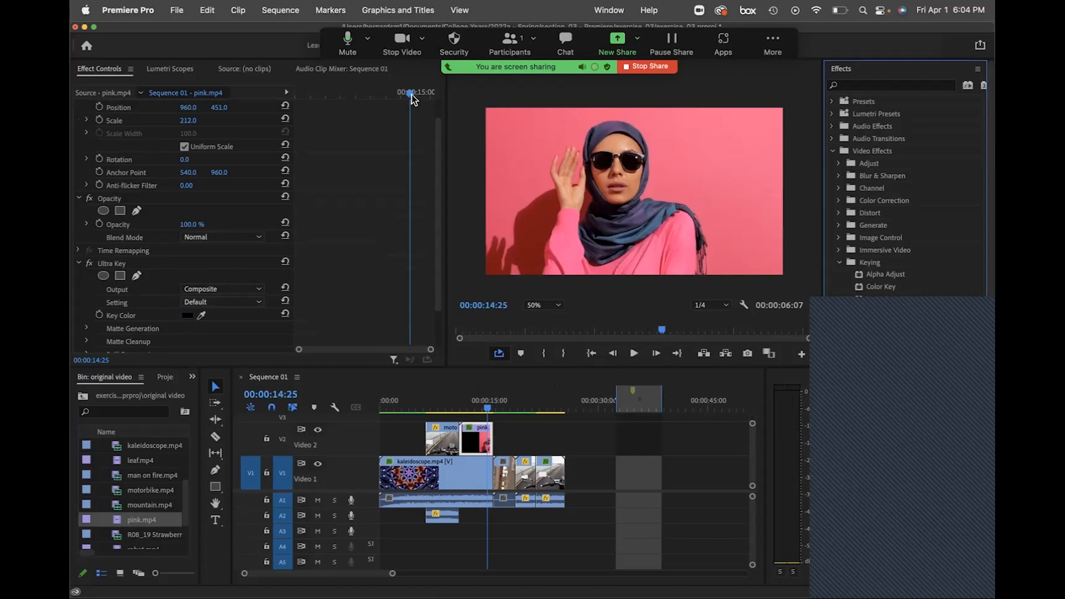
click(487, 409)
drag(486, 408, 454, 411)
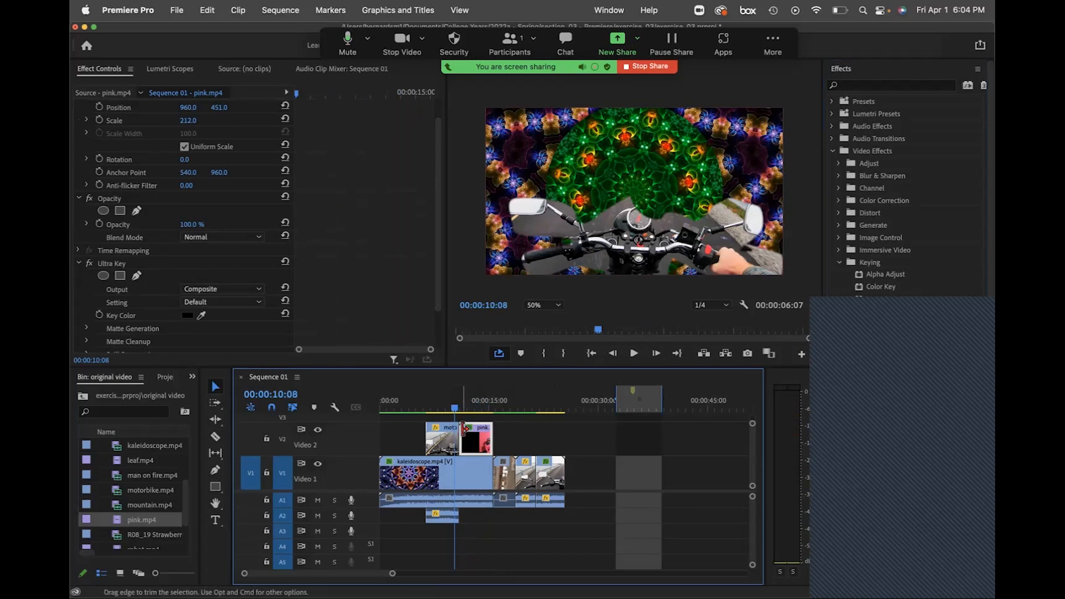
drag(455, 407, 462, 408)
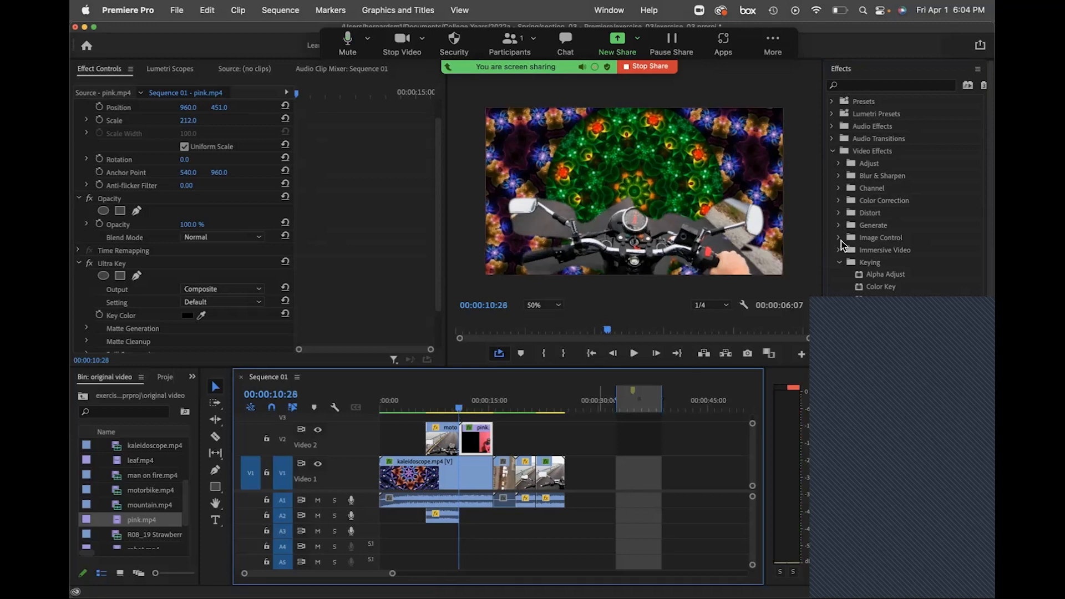
Try to add a Dip to Black transition at the cut between the motorbike and pink.mp4 clips on Video 2.
click(833, 151)
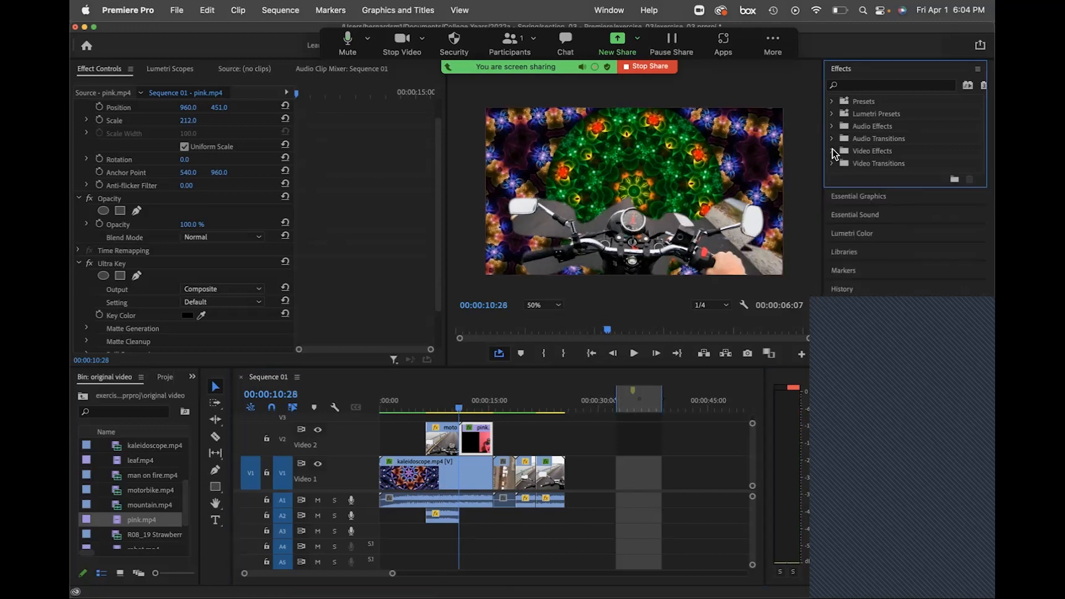
click(832, 164)
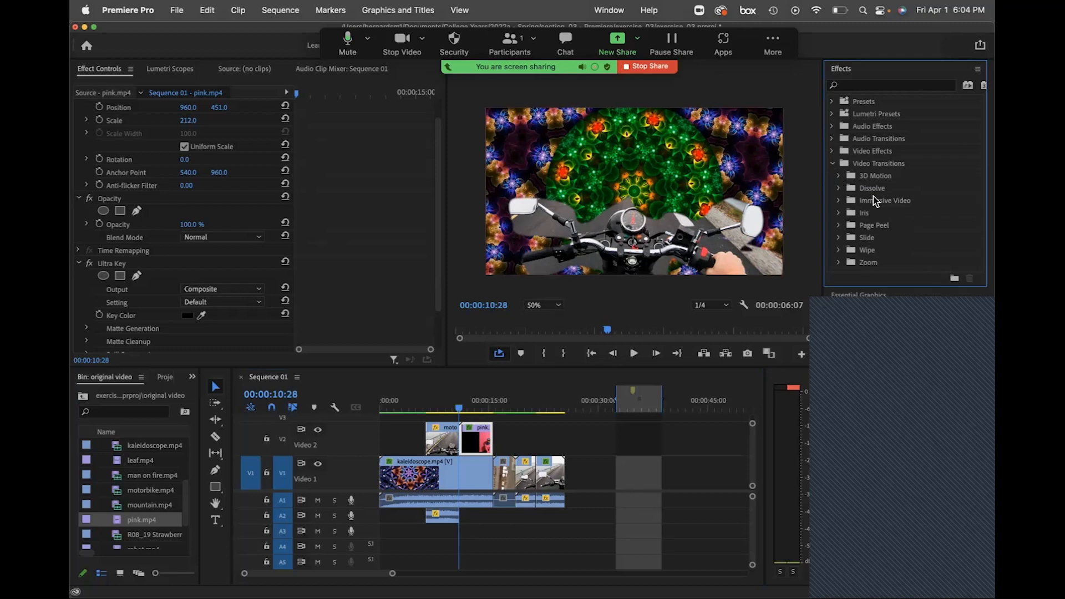
click(871, 189)
click(838, 189)
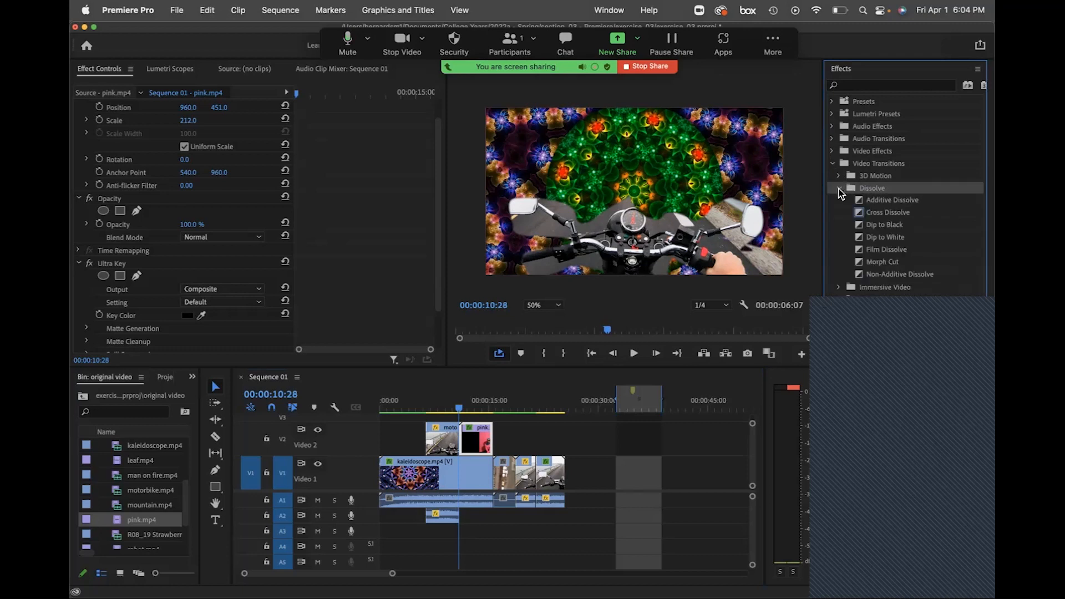
drag(876, 225, 460, 442)
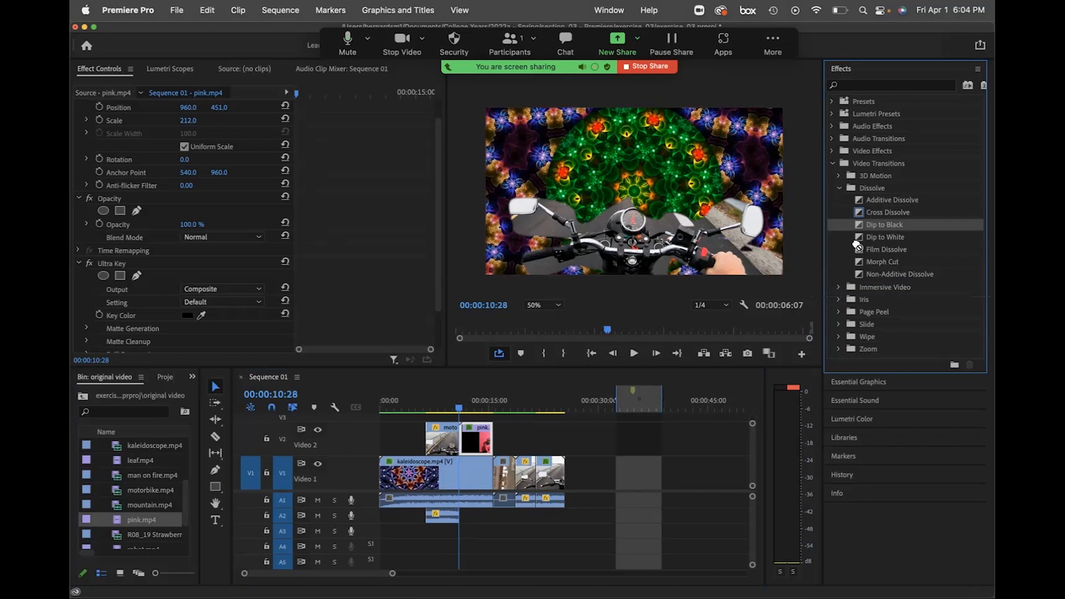
drag(392, 573, 329, 573)
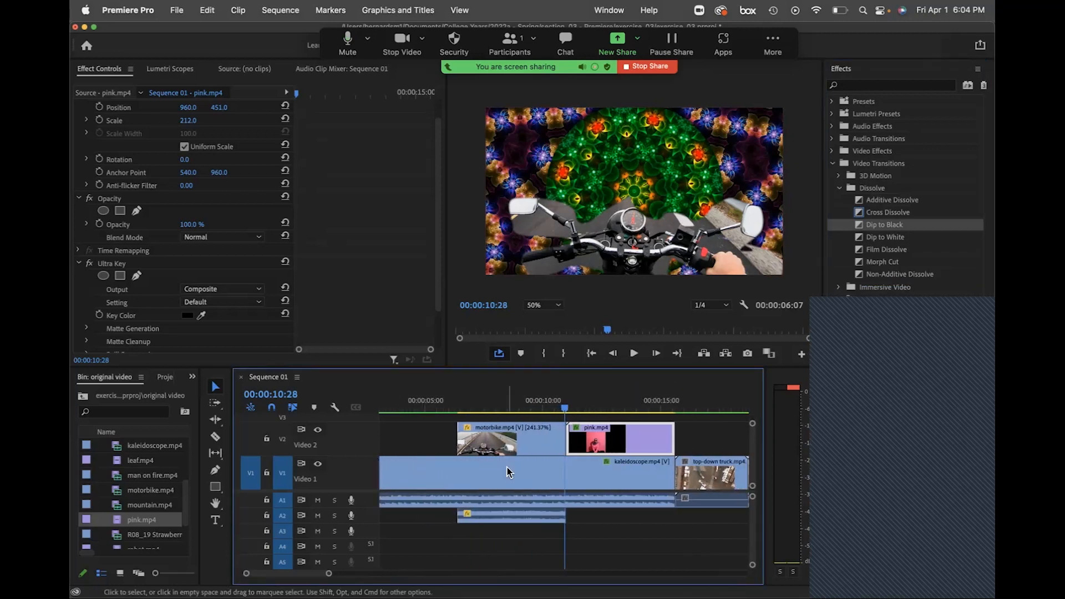
click(535, 442)
mouse_move(872, 232)
mouse_down()
mouse_move(524, 422)
mouse_move(551, 444)
mouse_move(500, 442)
mouse_move(546, 417)
mouse_up()
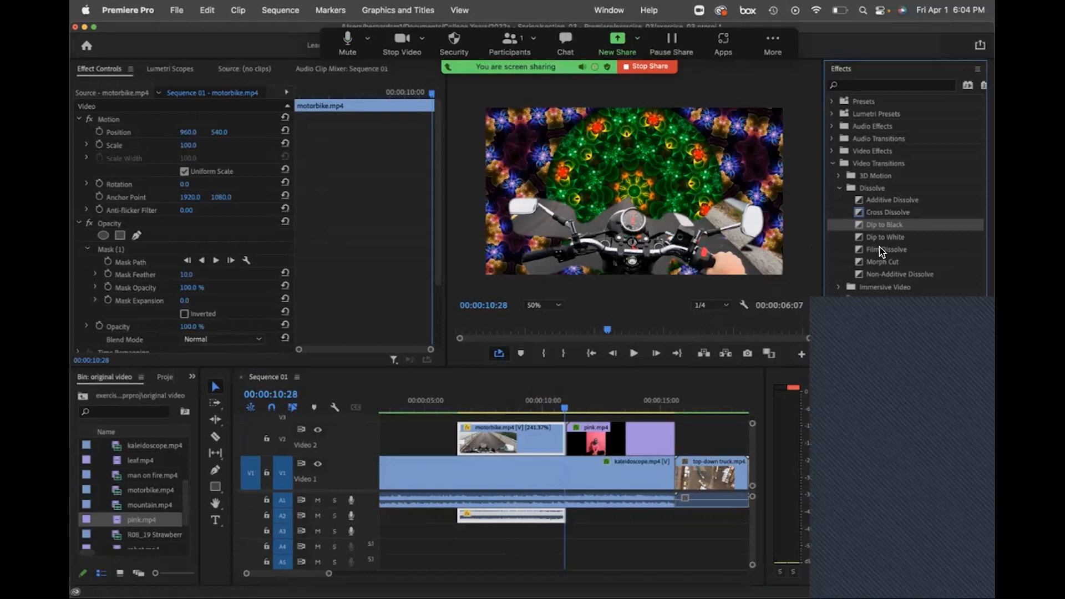
Try to add a Film Dissolve and a Cross Dissolve at the end of the motorbike clip on Video 2.
mouse_move(882, 251)
mouse_down()
mouse_move(583, 430)
mouse_move(552, 446)
mouse_move(564, 433)
mouse_move(539, 440)
mouse_move(779, 347)
mouse_move(873, 272)
mouse_move(596, 413)
mouse_move(552, 409)
mouse_up()
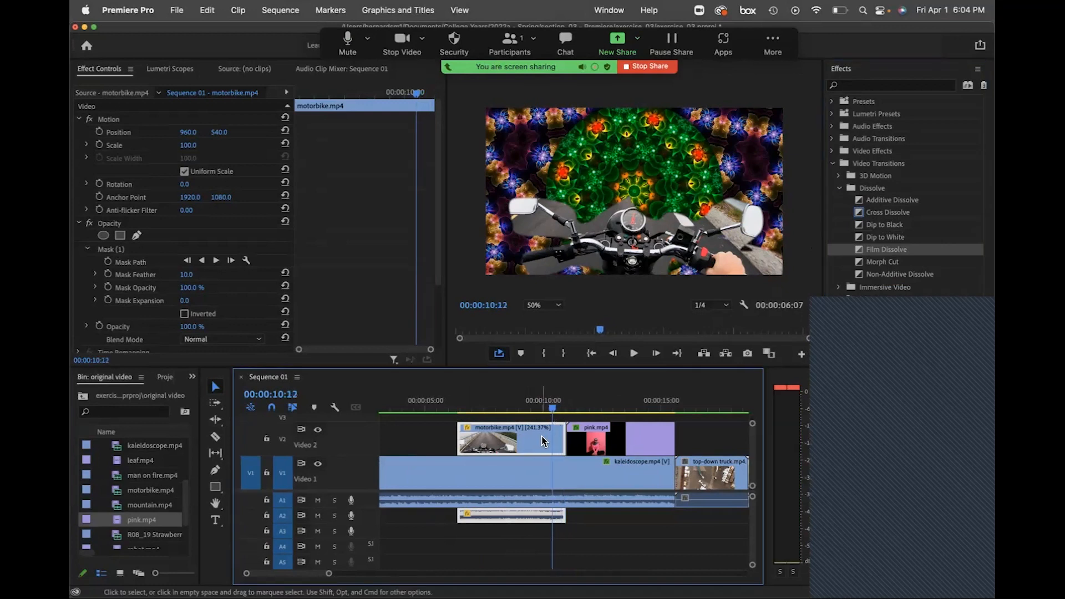
click(423, 441)
click(543, 441)
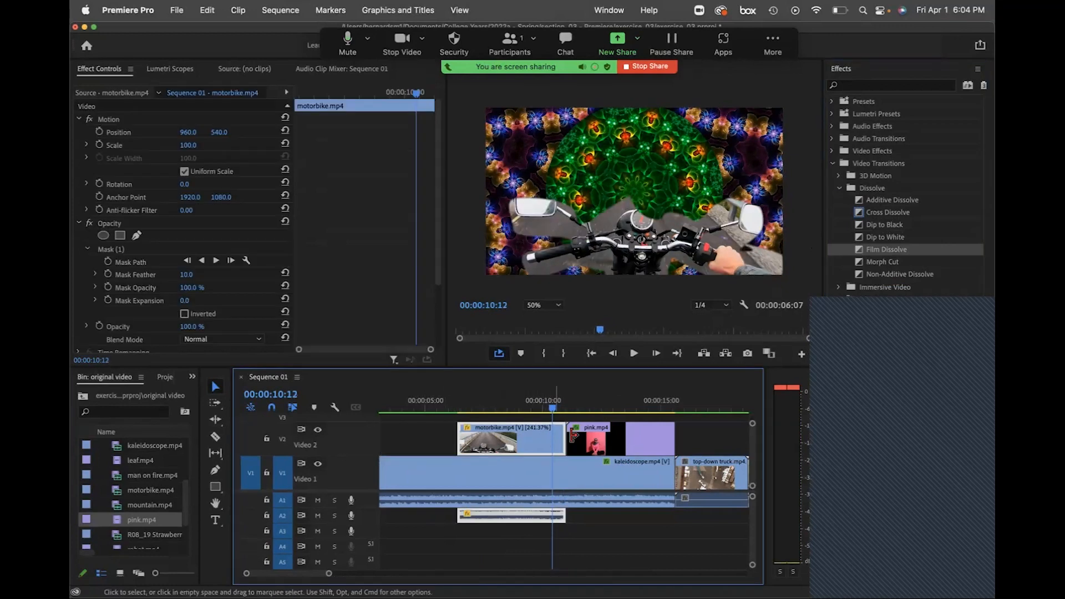
drag(883, 212, 556, 443)
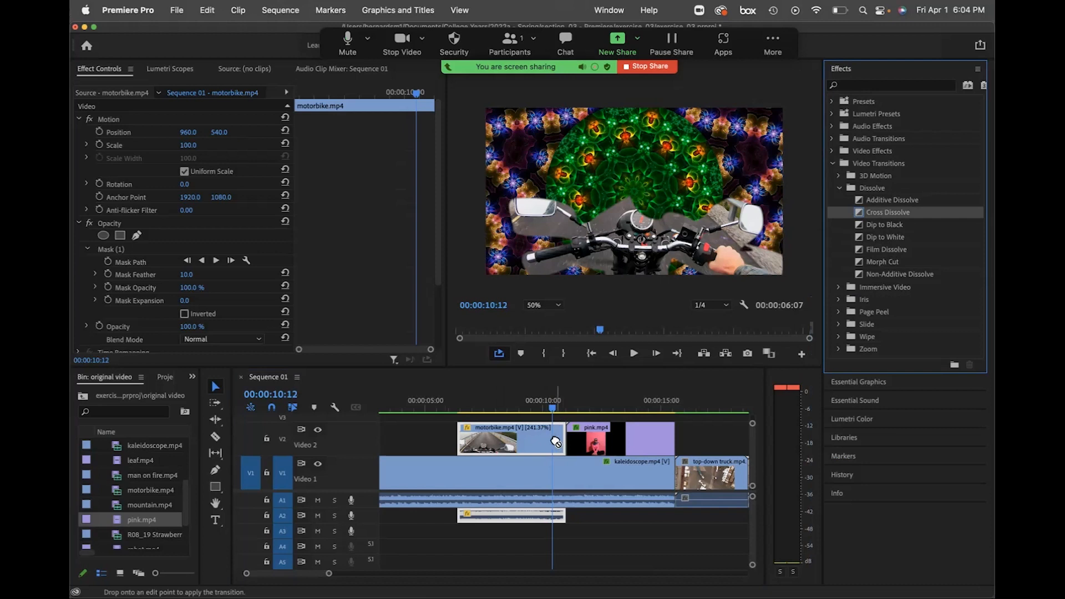
mouse_move(556, 443)
mouse_down()
mouse_move(859, 284)
mouse_move(872, 203)
mouse_move(869, 225)
mouse_move(564, 420)
mouse_up()
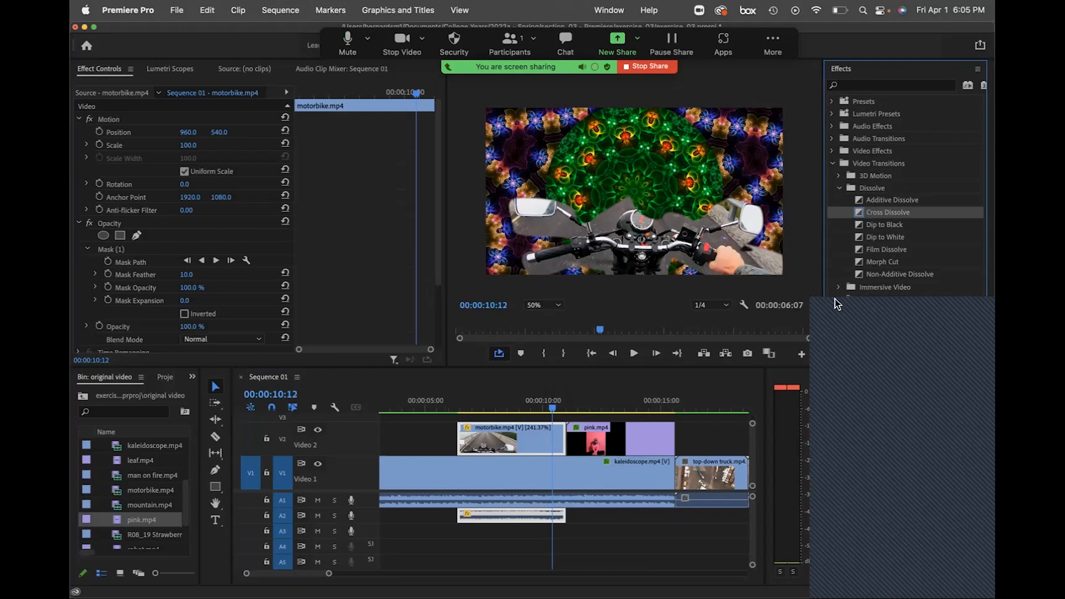
Try an Iris Box transition at the cut after the motorbike clip, and shift pink.mp4 right on Video 2 to open a gap.
drag(873, 311, 561, 447)
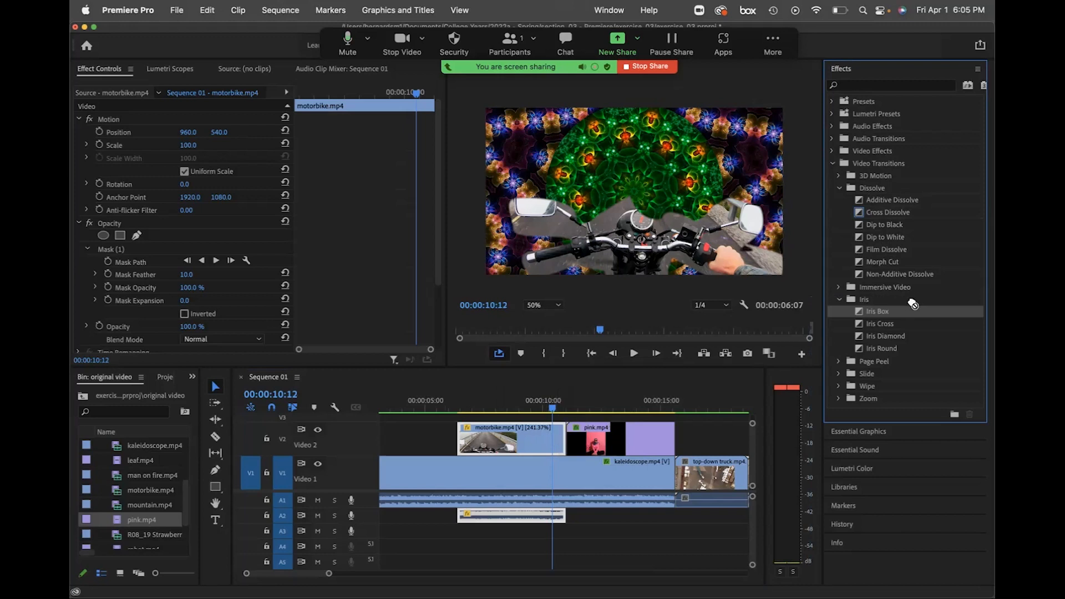
click(641, 444)
drag(642, 444, 688, 444)
Add a Cross Dissolve to the end of the motorbike clip and move pink.mp4 back against it on Video 2.
drag(882, 216, 561, 438)
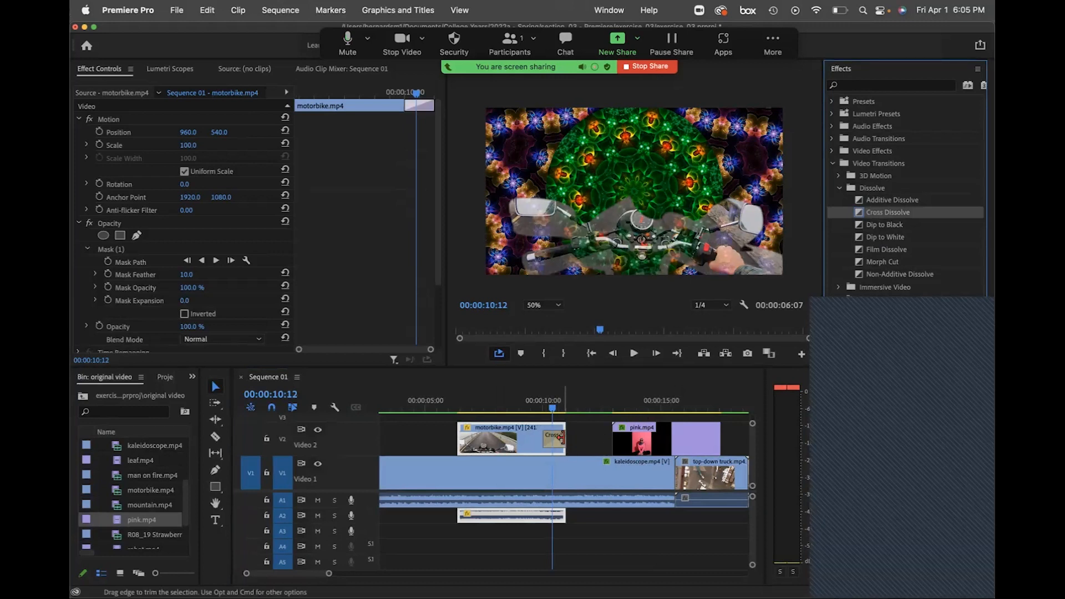
drag(684, 441, 632, 448)
Select the Cross Dissolve on the motorbike clip and scrub the playhead through it to 00:00:10:28, then back to 00:00:05:29.
click(556, 442)
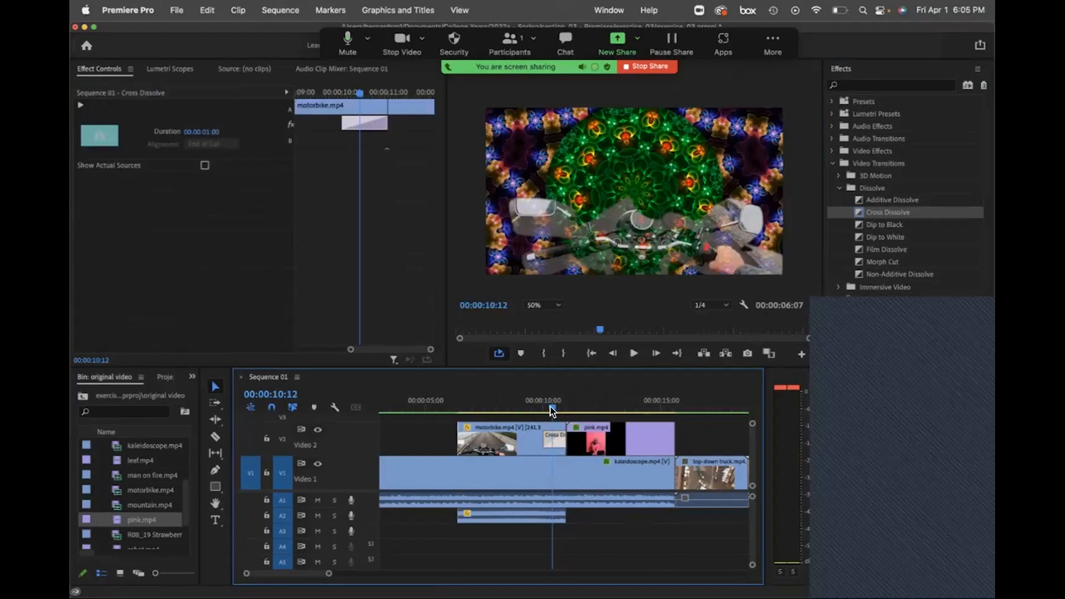
mouse_move(551, 407)
mouse_down()
mouse_move(676, 412)
mouse_move(565, 412)
mouse_up()
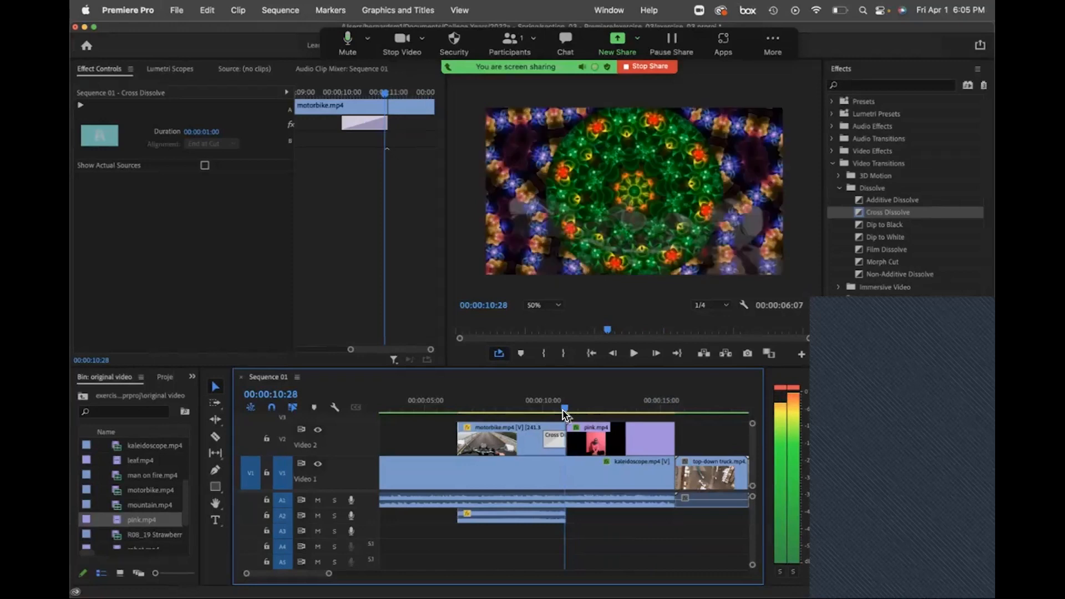
drag(565, 411, 448, 411)
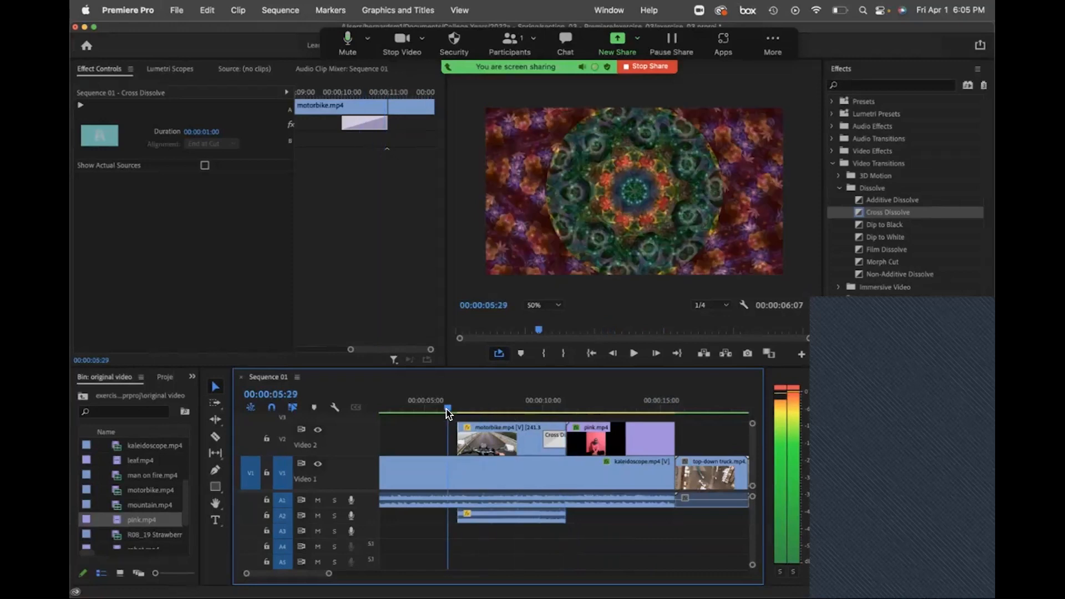
Try an Iris Cross transition at the start of pink.mp4 and preview it around 00:00:11:00 with the clip selected.
drag(874, 326, 574, 428)
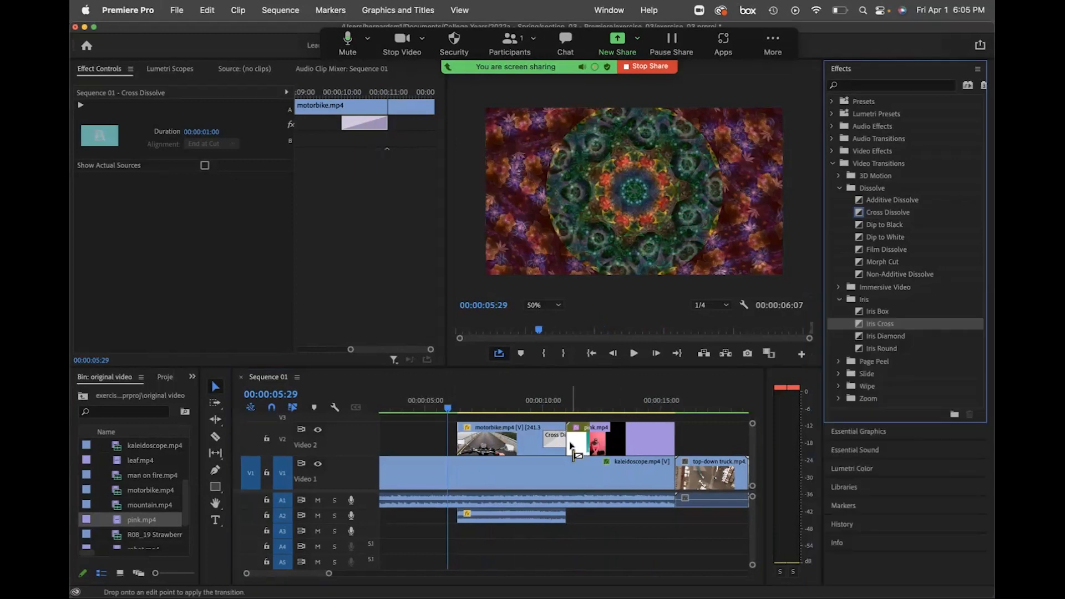
drag(449, 408, 568, 411)
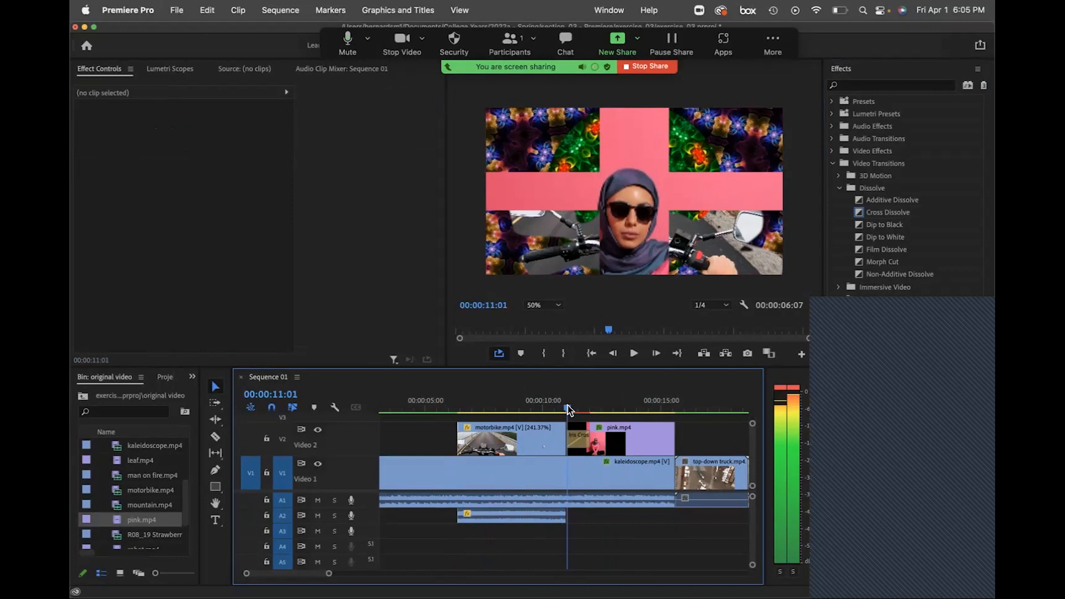
click(620, 447)
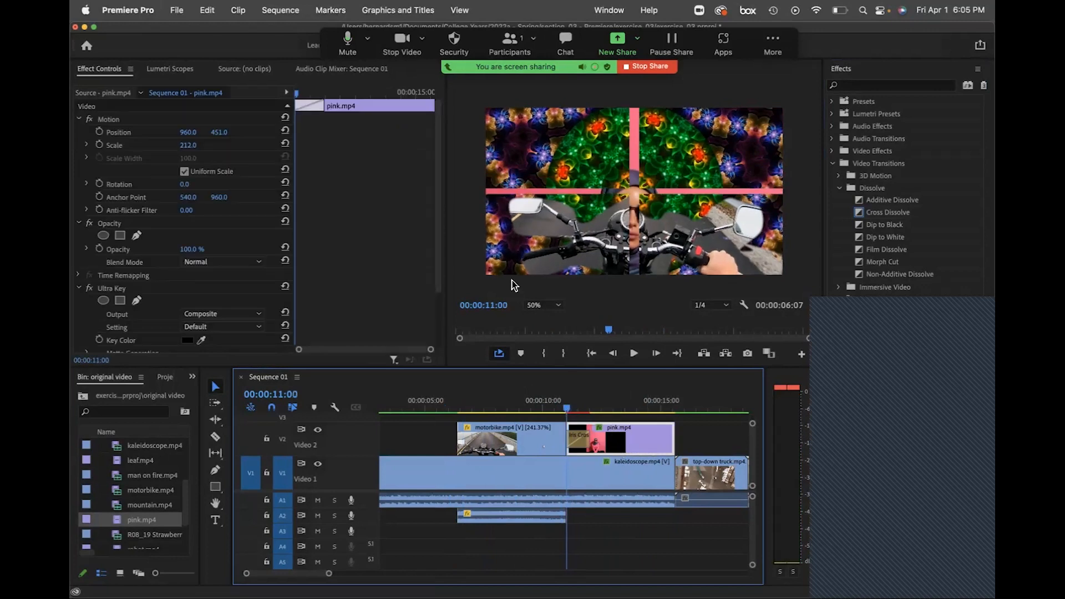
key(Left)
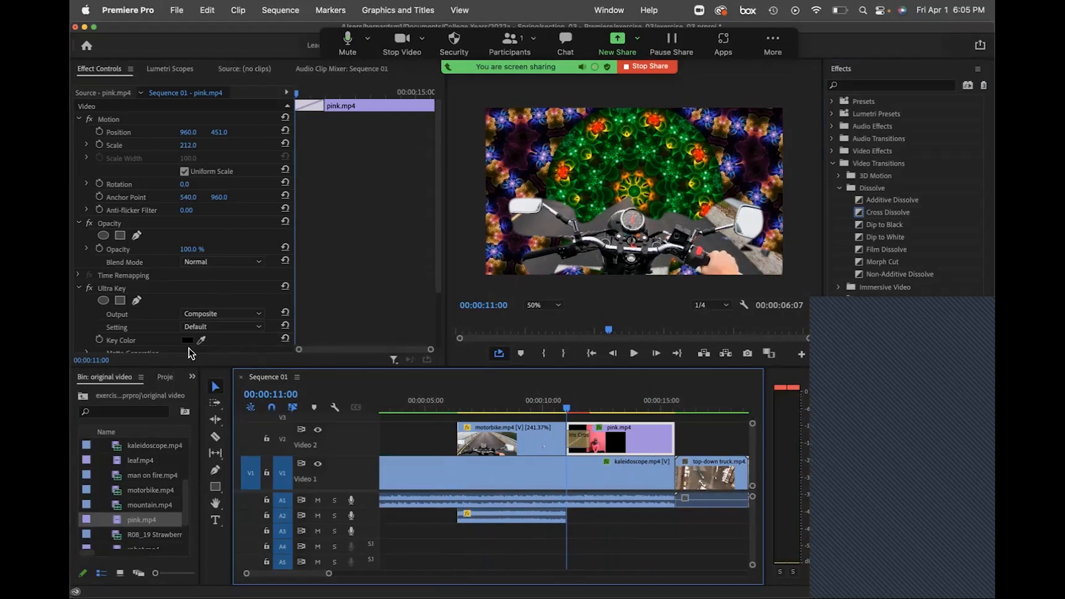
Try keyframing the Ultra Key colour while stepping through the Iris Cross frames, and undo both the keyframing and the Iris Cross.
click(100, 341)
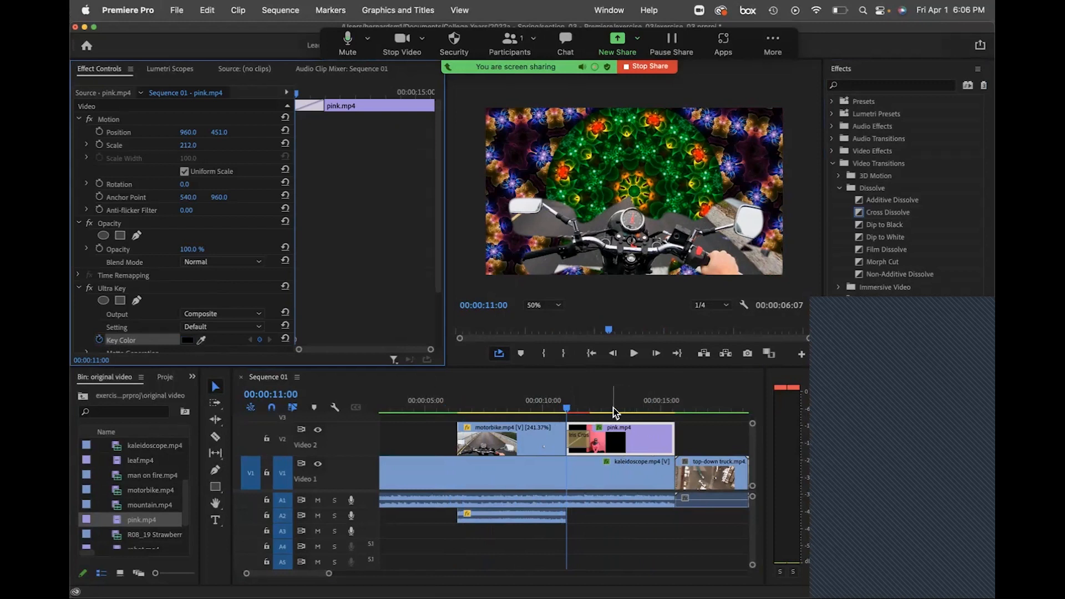
key(Right)
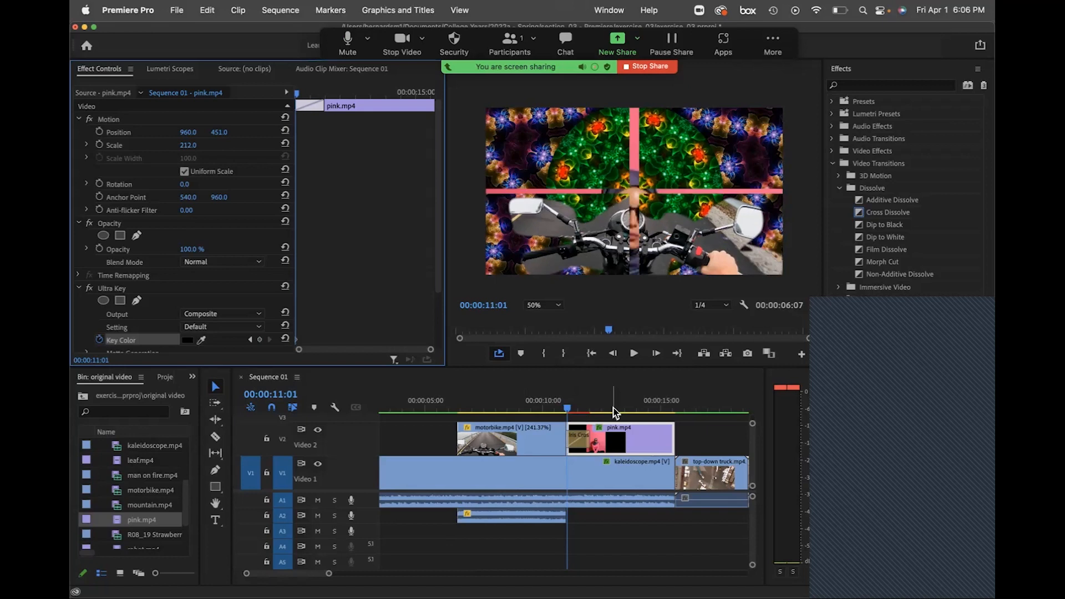
key(Right)
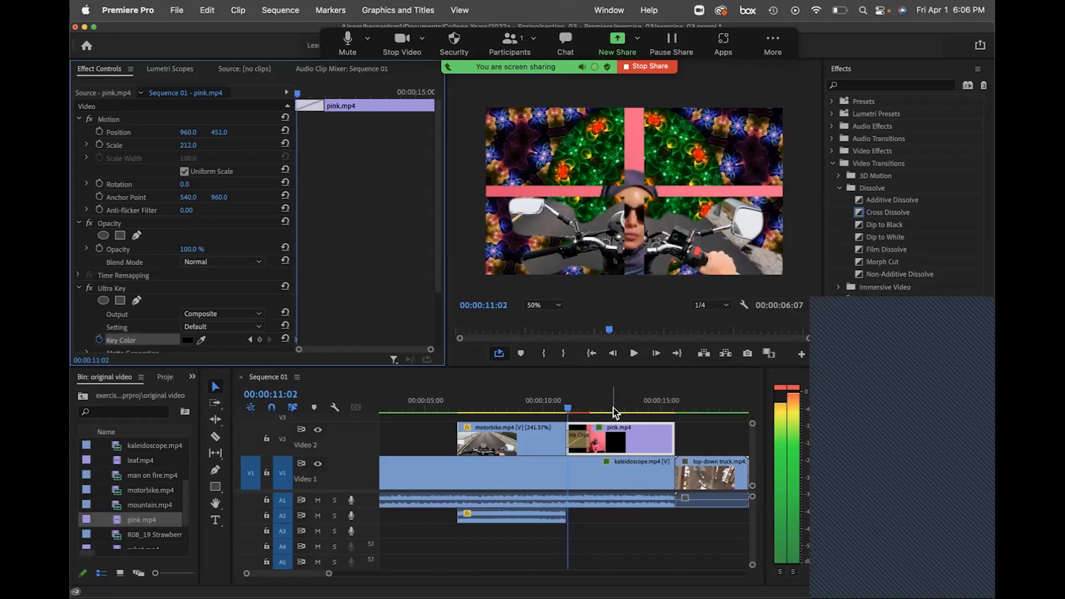
key(Left)
key(Left)
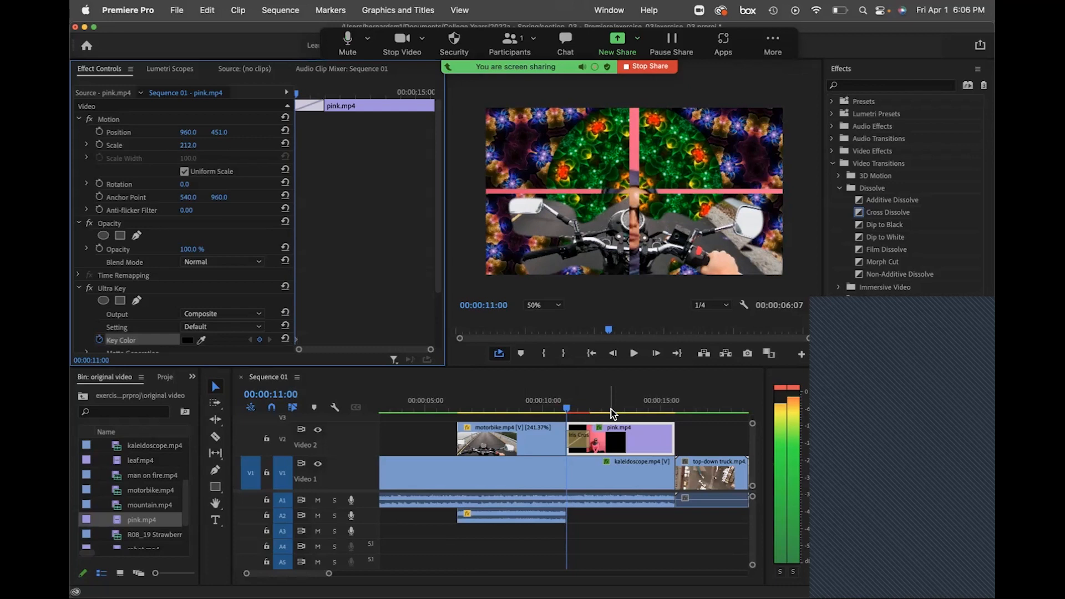
key(super+z)
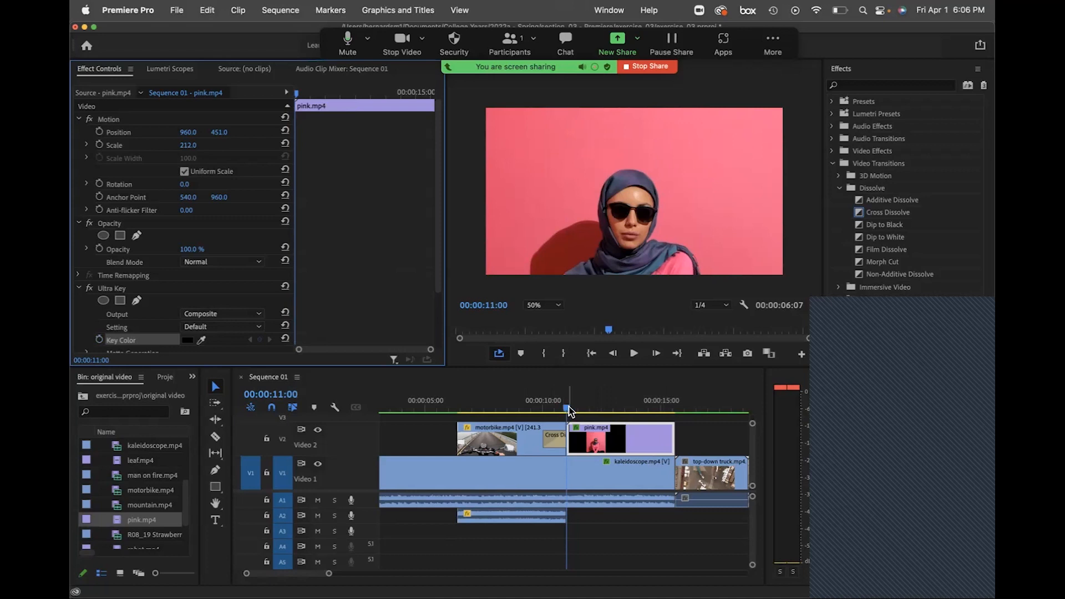
Enable keyframing for the Ultra Key colour on pink.mp4 at 00:00:11:00, leaving the colour value unchanged.
key(Left)
key(Right)
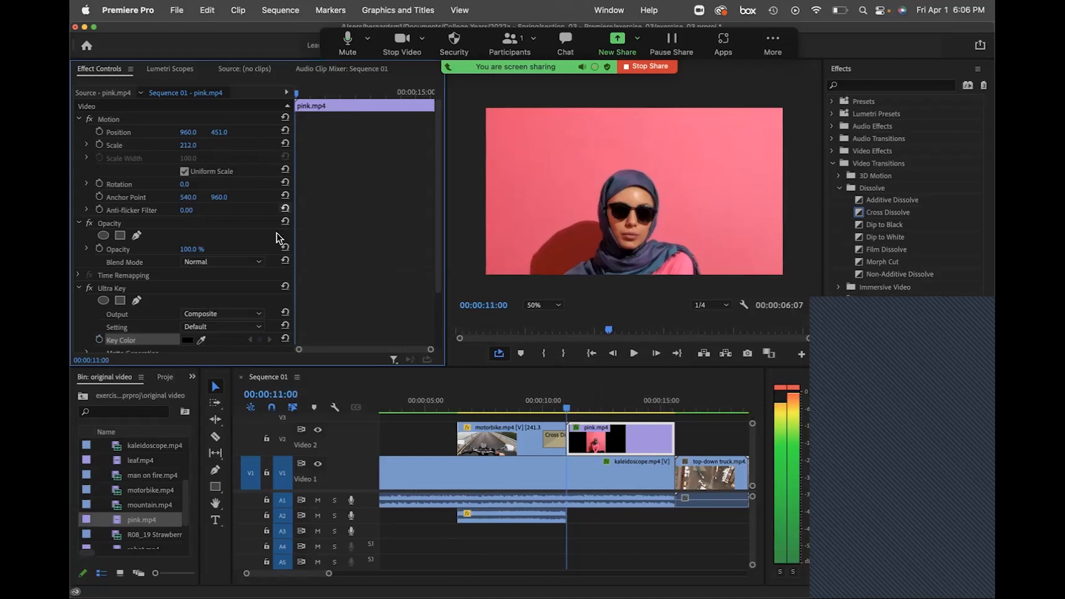
click(98, 339)
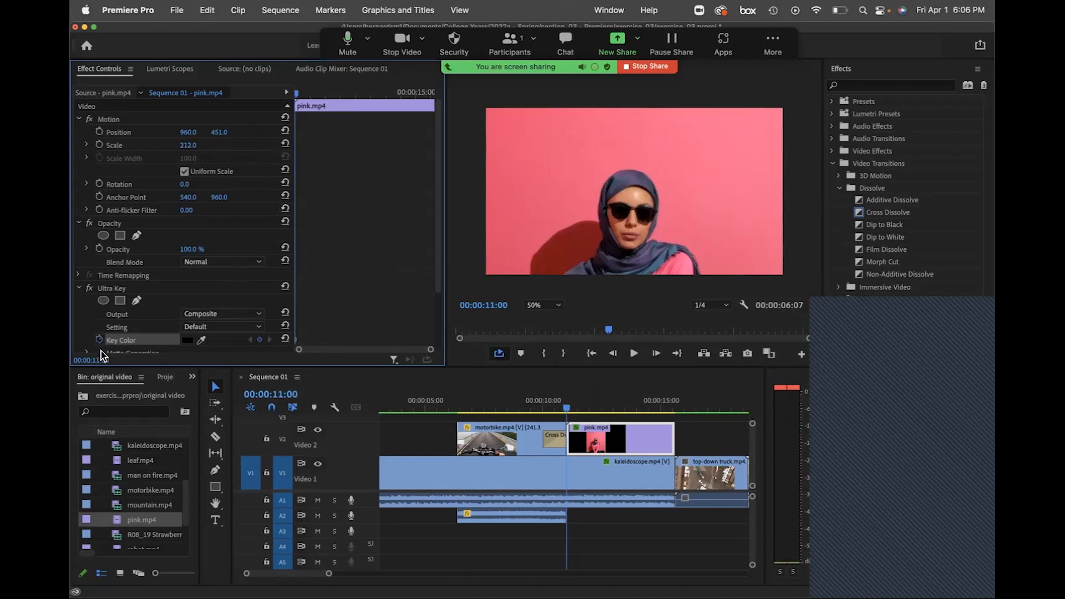
click(191, 340)
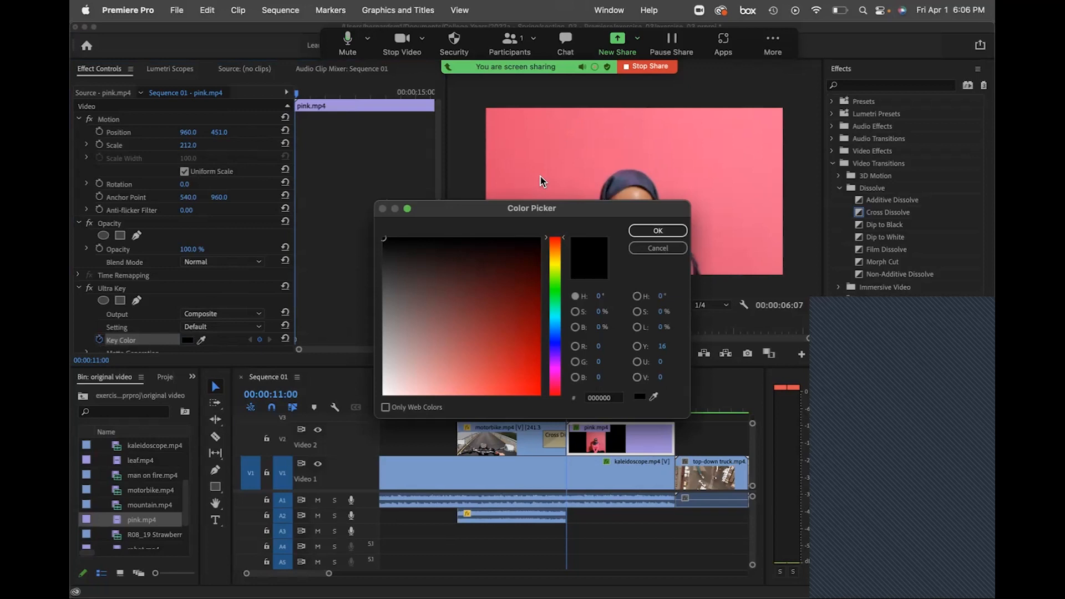
click(641, 247)
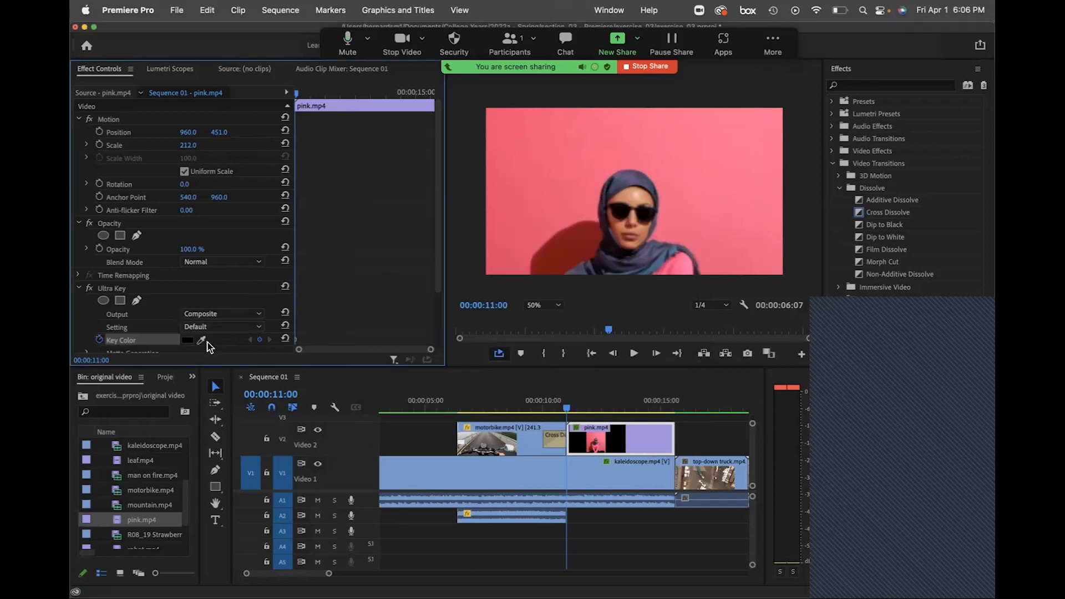
Start sampling the key colour and try to allow Adobe Premiere Pro 2022.app to record the screen in System Preferences.
click(201, 340)
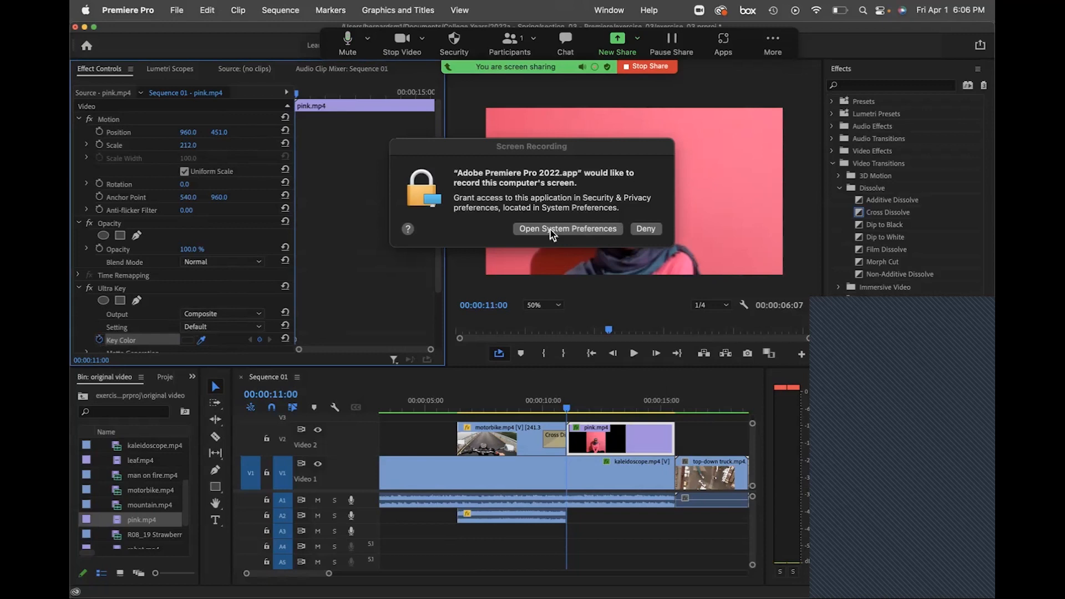
click(586, 230)
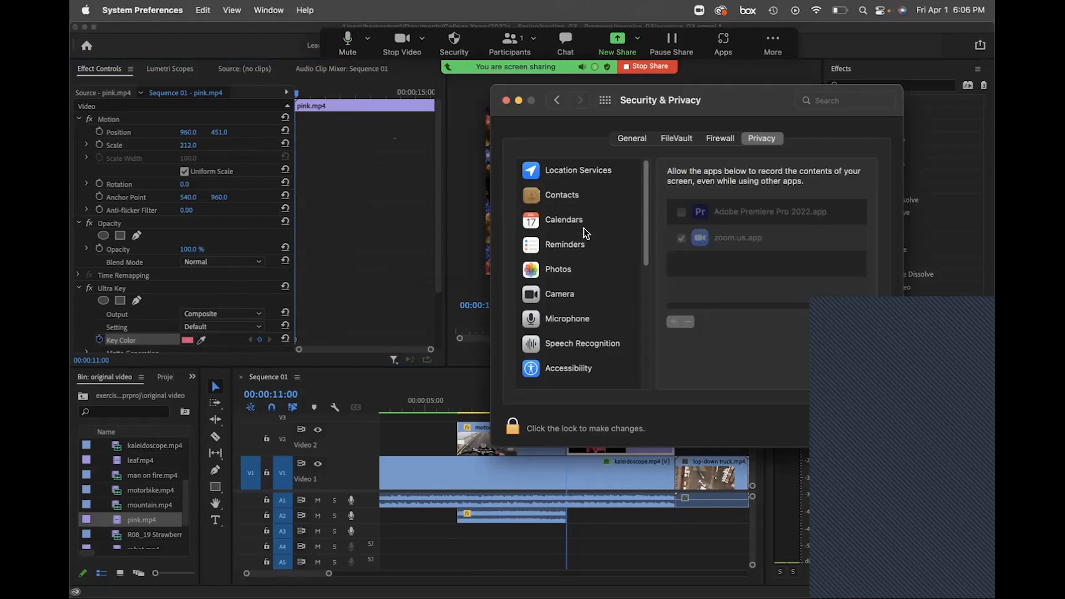
click(680, 216)
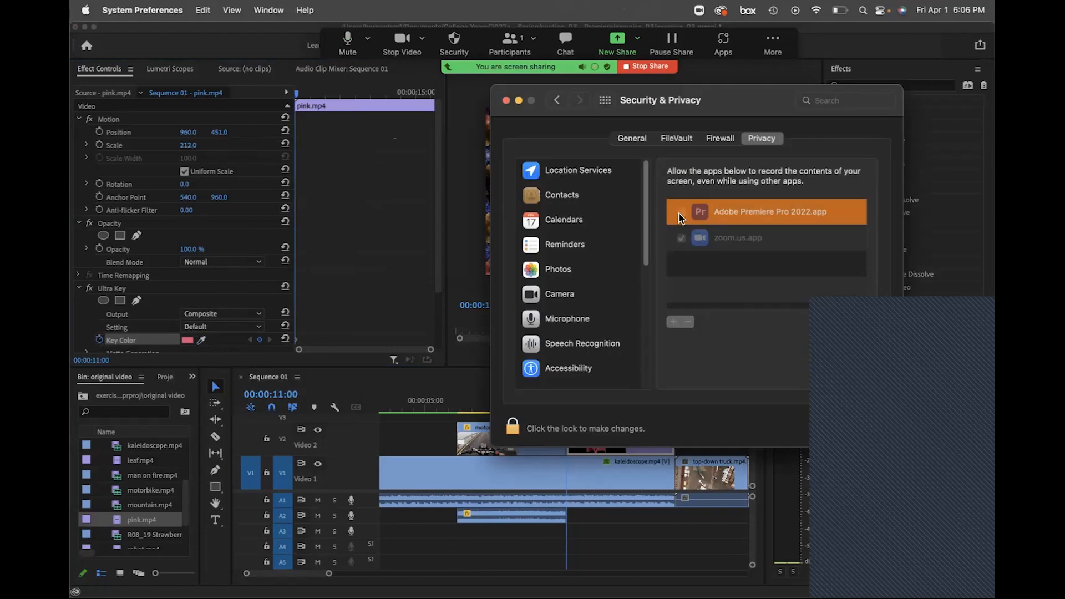
click(506, 100)
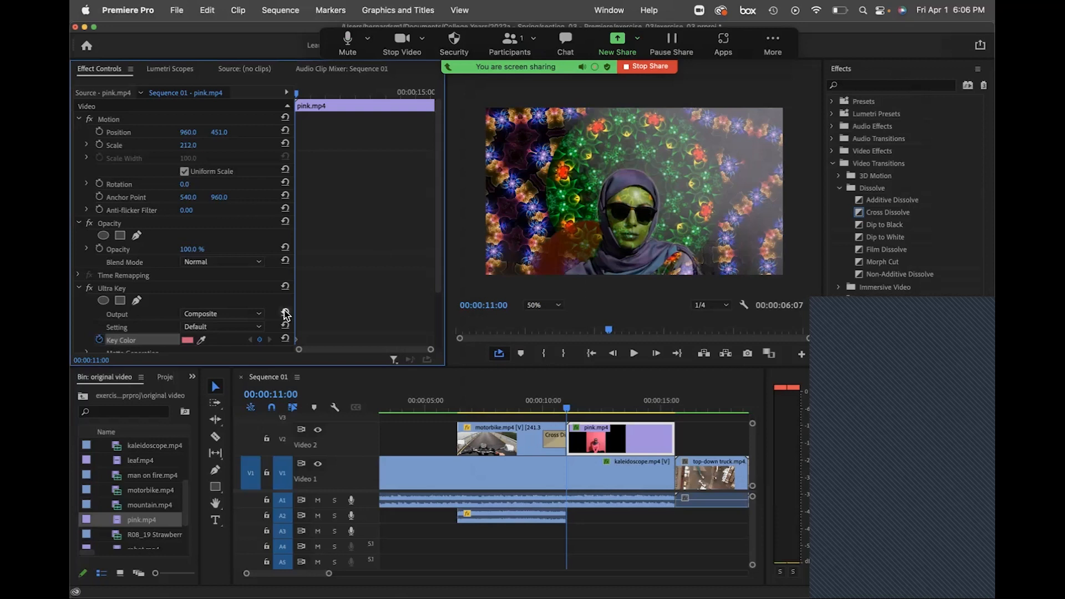
Sample the Ultra Key colour from the pink background beside the woman in pink.mp4.
click(201, 340)
click(545, 198)
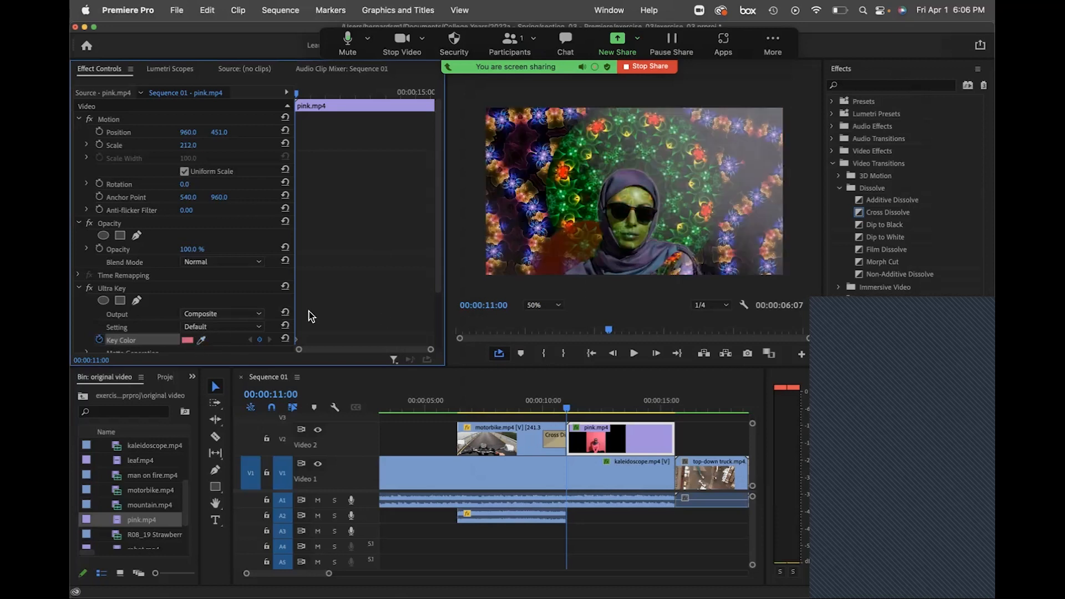
click(584, 194)
Try sampling the key colour from the woman's headscarf and from her face.
click(201, 340)
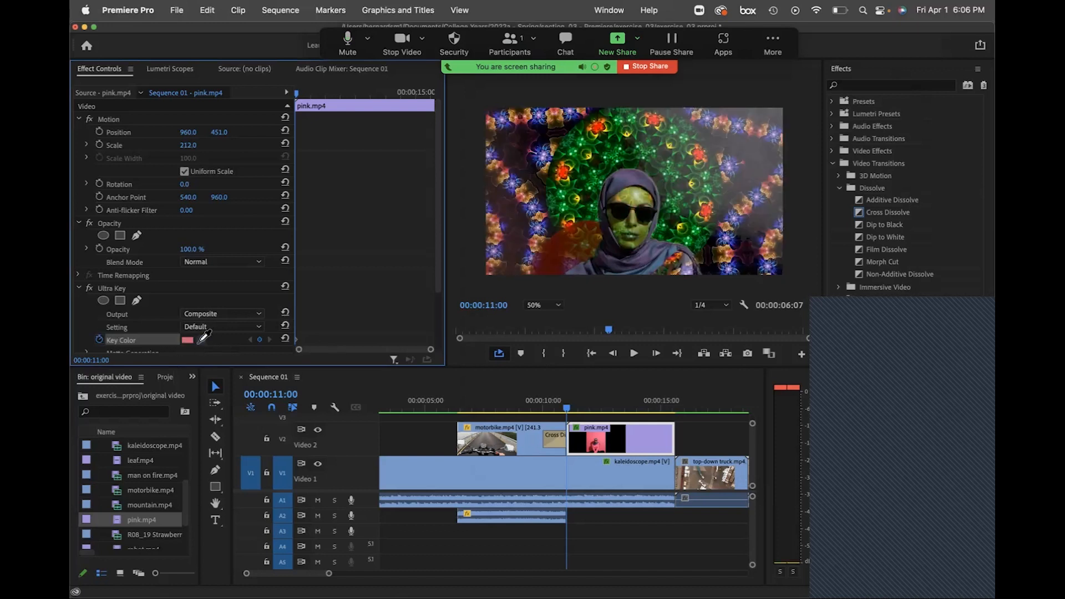
click(608, 264)
click(635, 264)
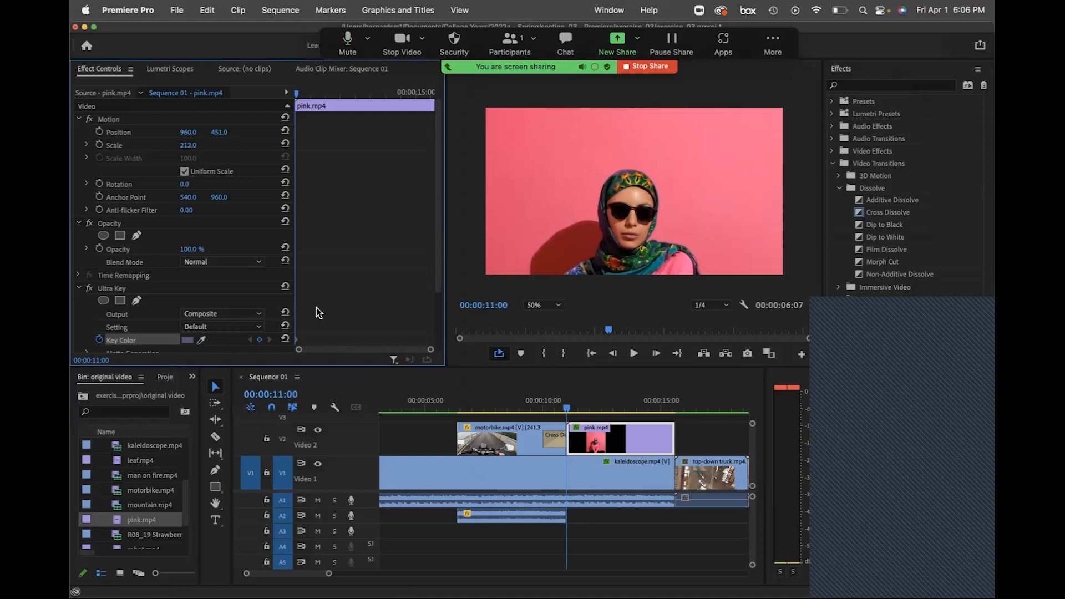
click(641, 232)
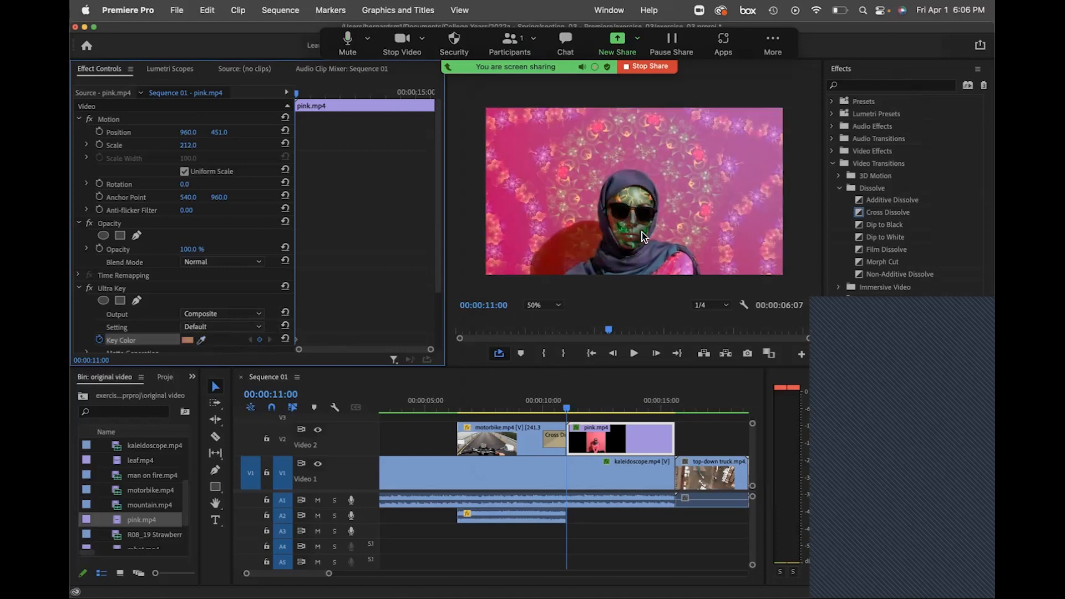
Resample the key colour from different areas of the pink background: lower left, lower right and upper left.
click(203, 338)
click(511, 235)
click(202, 339)
click(709, 267)
click(202, 339)
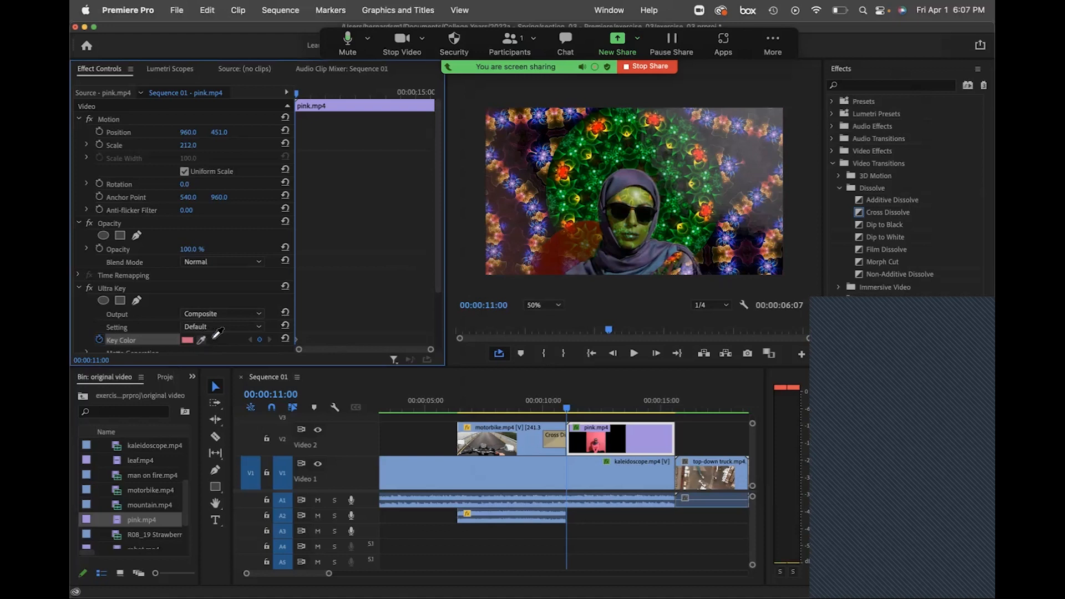
click(533, 135)
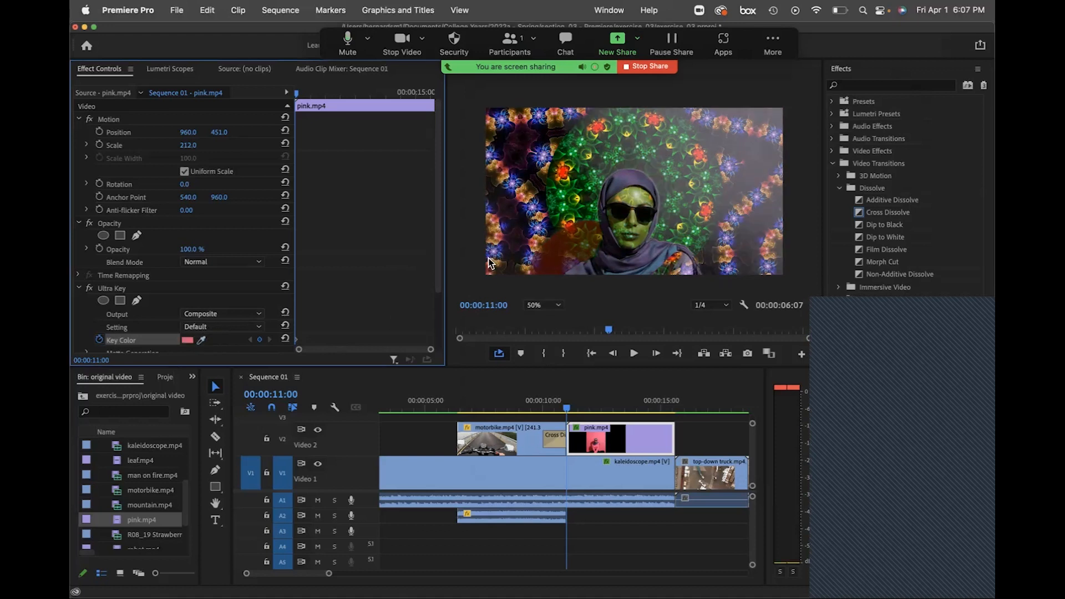
Try sampling the key colour from the headscarf, face, sunglasses and the shadow behind the woman.
click(202, 339)
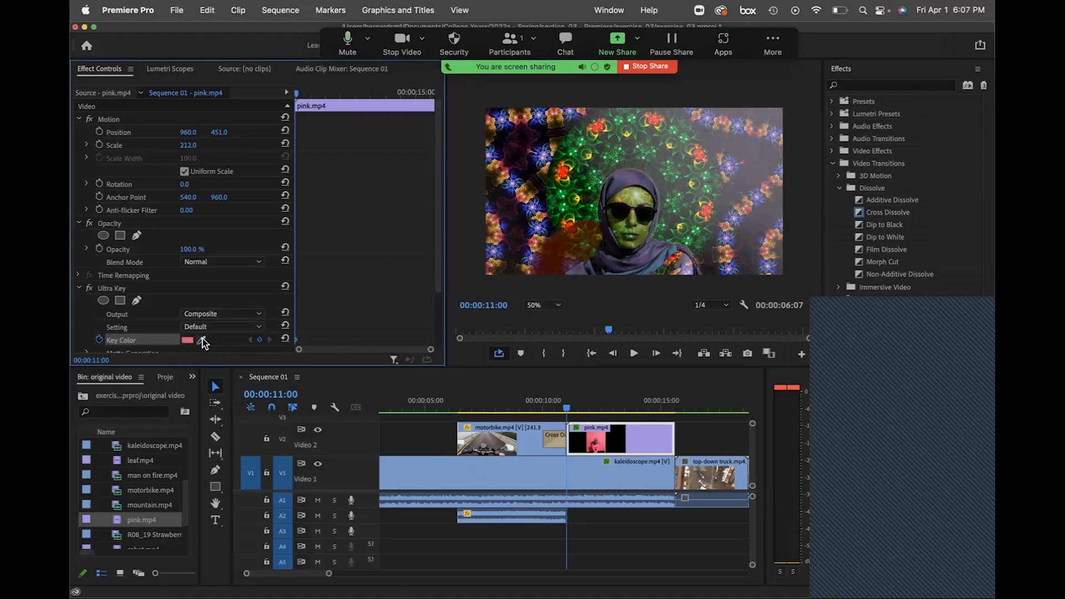
click(619, 183)
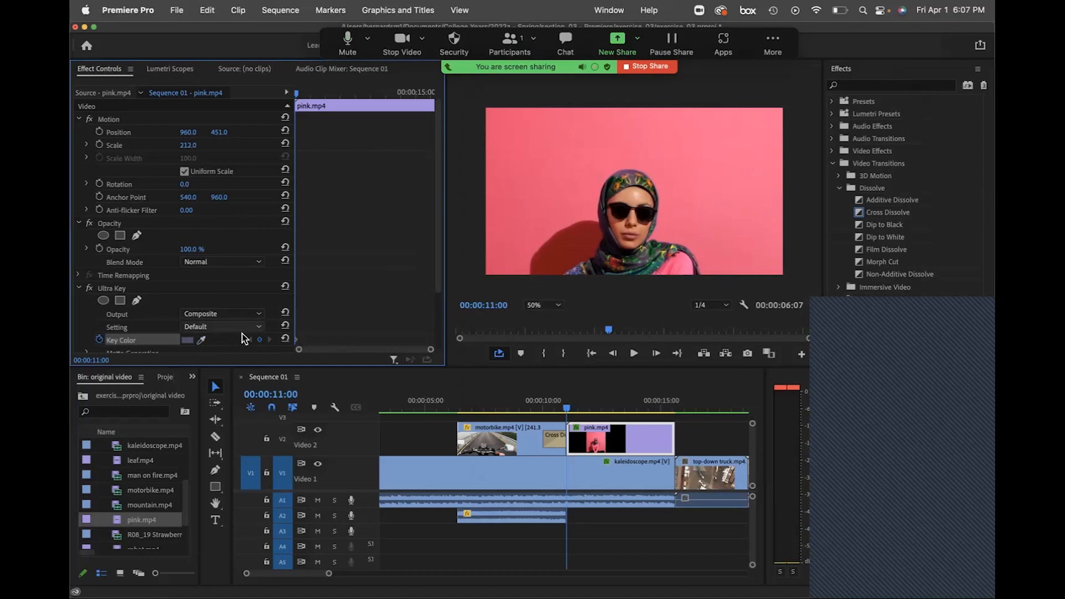
click(202, 340)
click(622, 239)
click(202, 339)
click(649, 217)
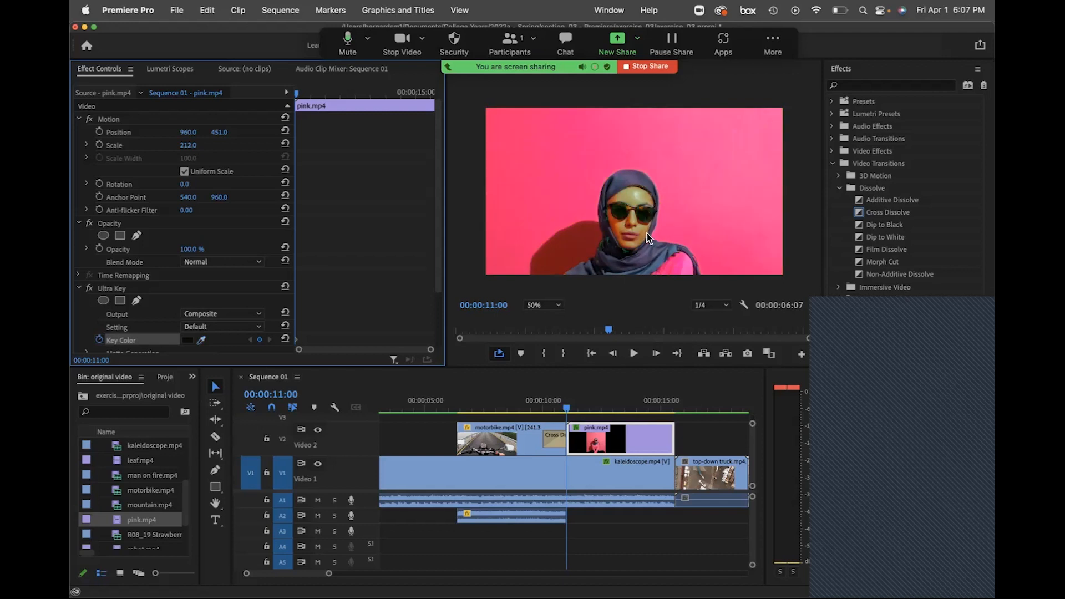
click(203, 337)
click(582, 233)
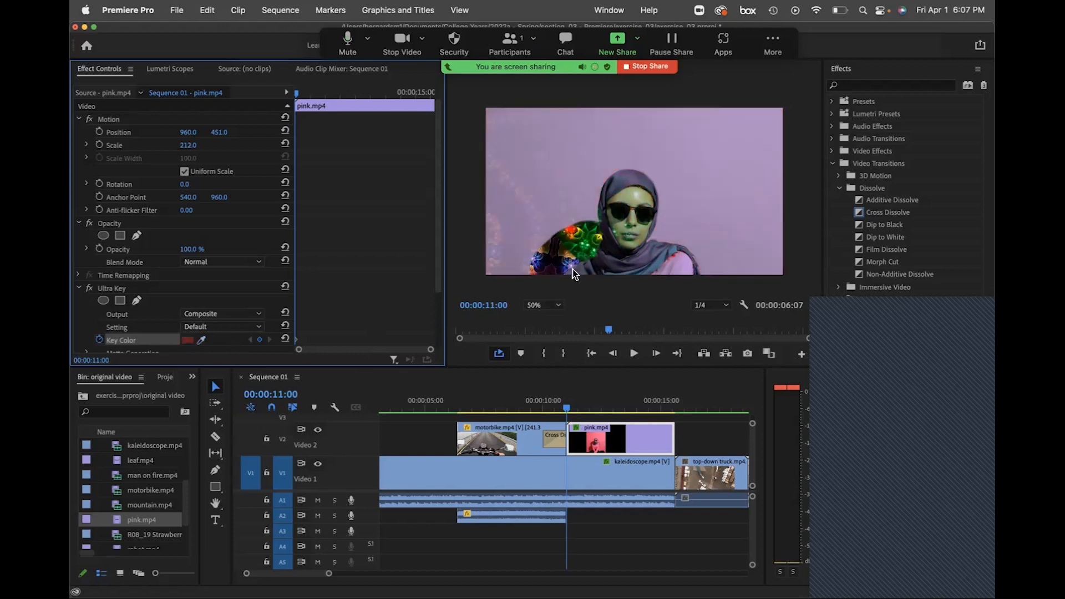
Set the Ultra Key colour by sampling the pink background above and to the right of the woman.
click(202, 340)
click(691, 131)
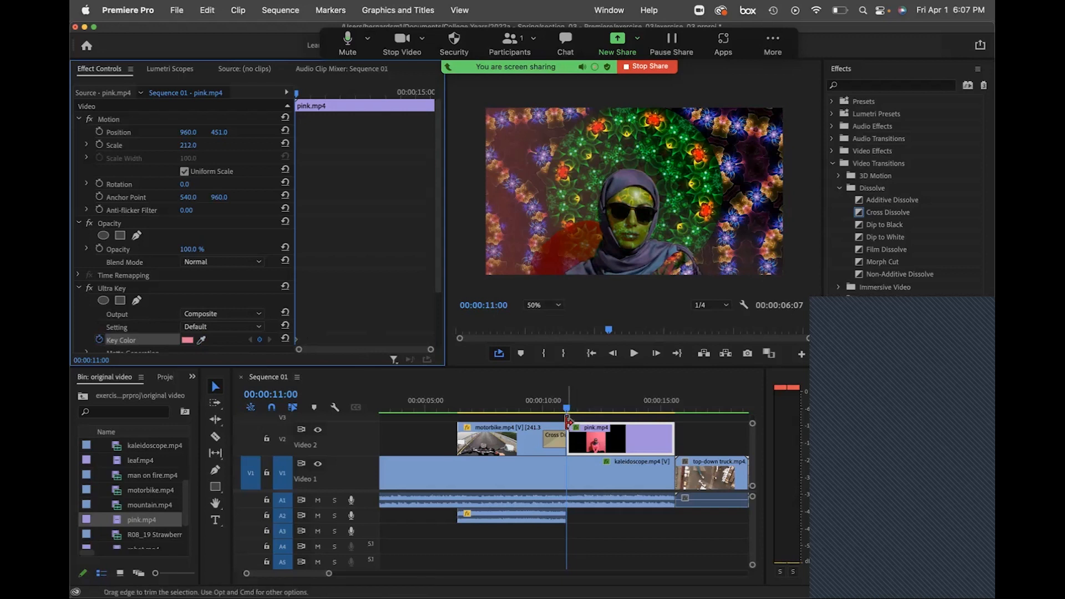
Add a Key Color keyframe to pink.mp4 at 00:00:15:18 and set its colour to black (000000).
drag(569, 411, 674, 409)
click(424, 86)
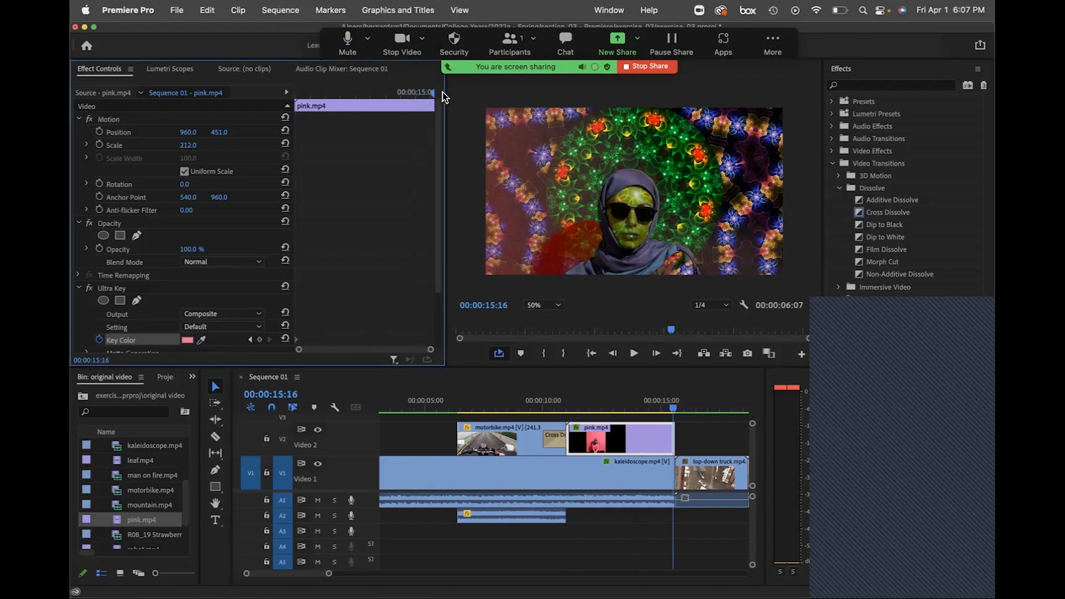
key(Right)
key(Right)
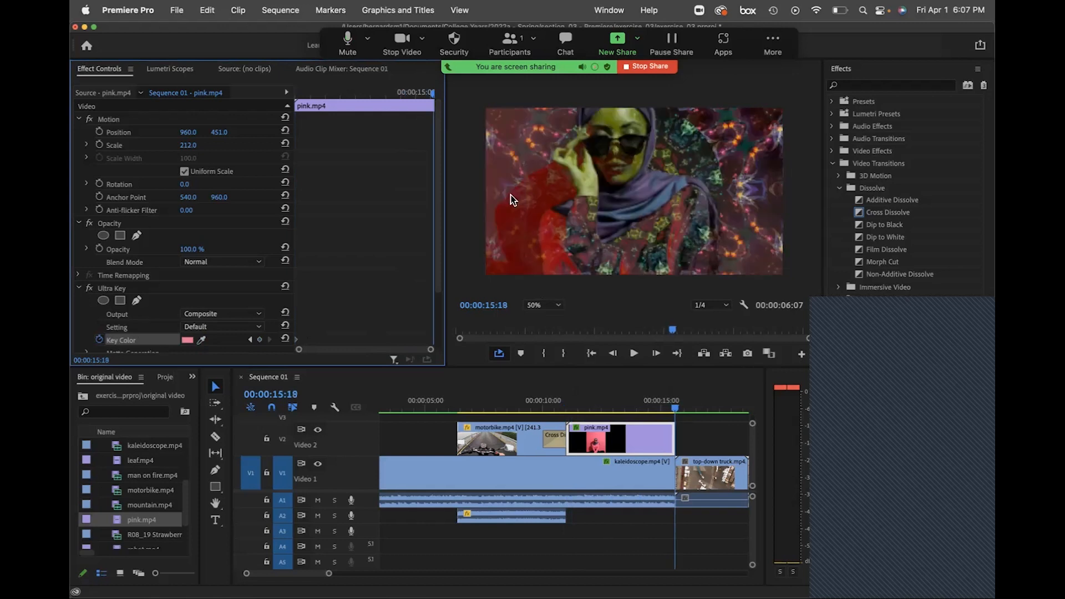
click(259, 339)
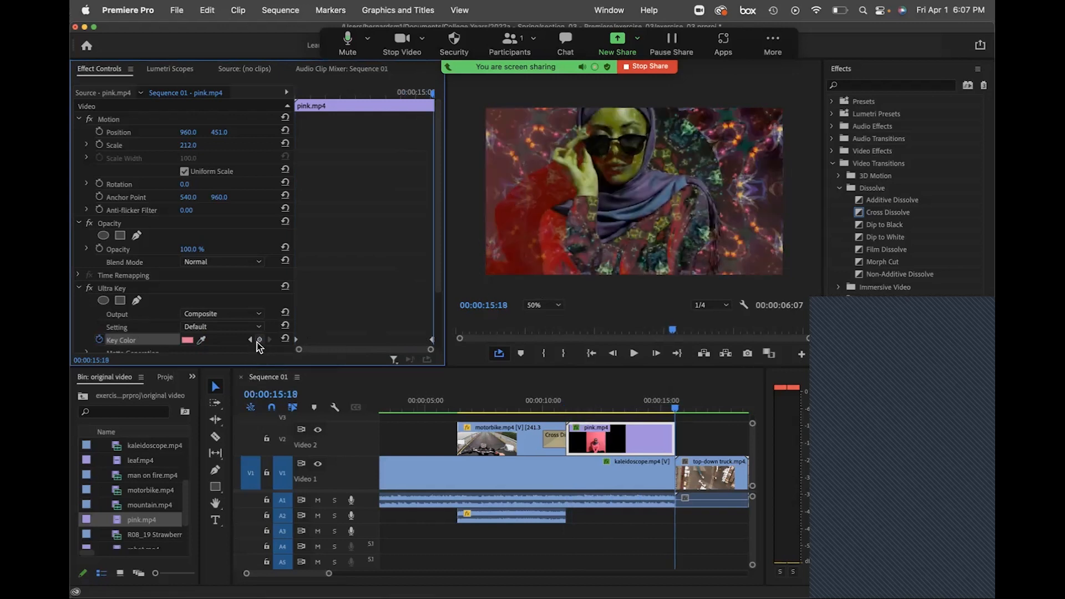
click(188, 340)
click(400, 232)
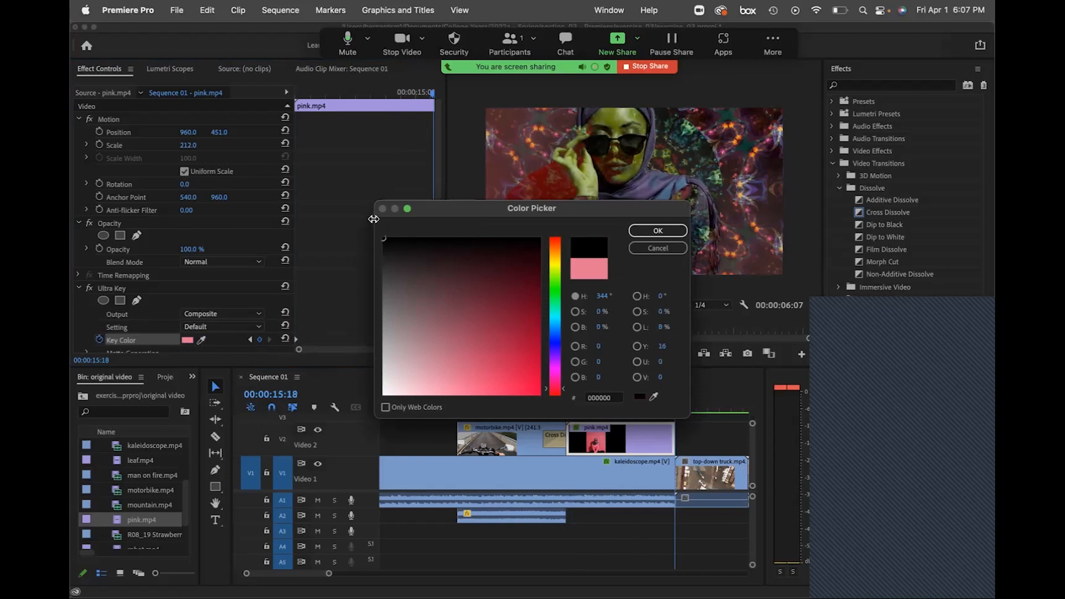
click(656, 230)
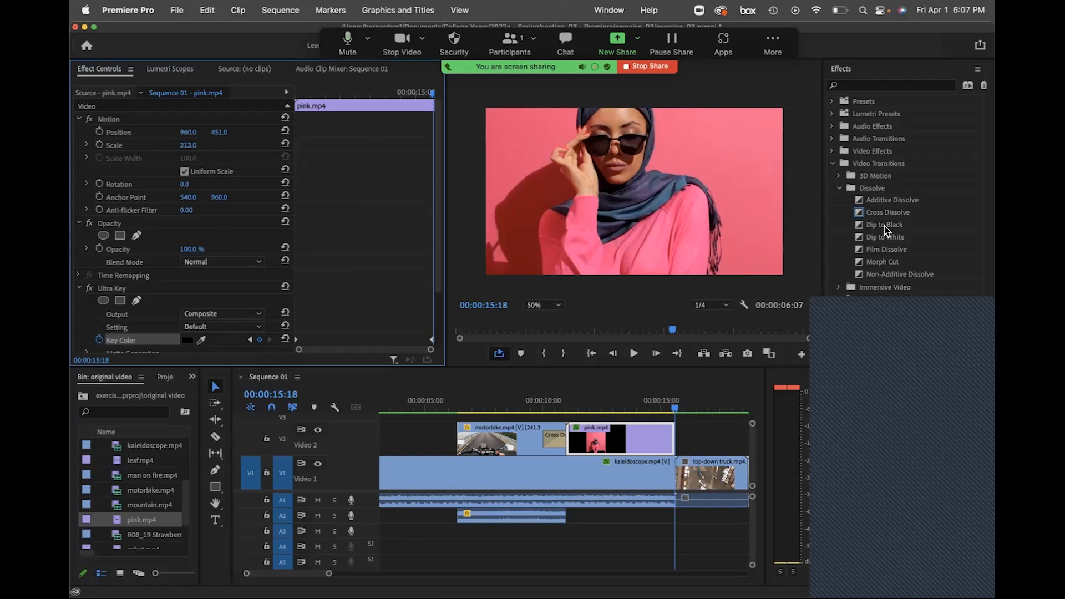
Apply a Cross Dissolve to the end of pink.mp4 and an Iris Diamond transition to its start.
drag(888, 212, 668, 440)
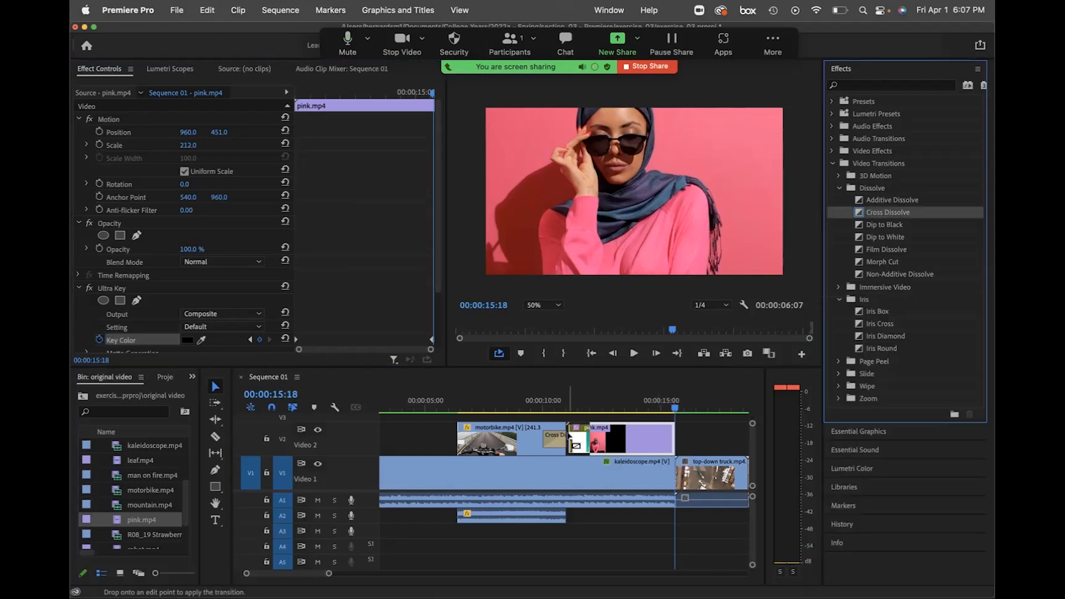
mouse_move(876, 336)
mouse_down()
mouse_move(629, 370)
mouse_move(573, 453)
mouse_up()
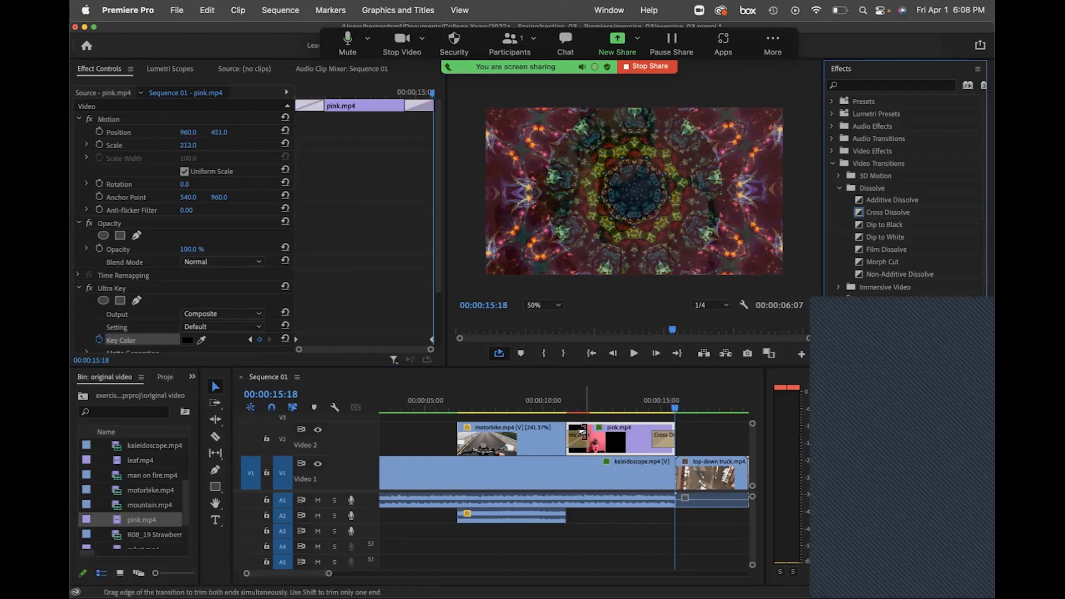
mouse_move(686, 430)
mouse_down()
mouse_move(566, 461)
mouse_move(564, 446)
mouse_up()
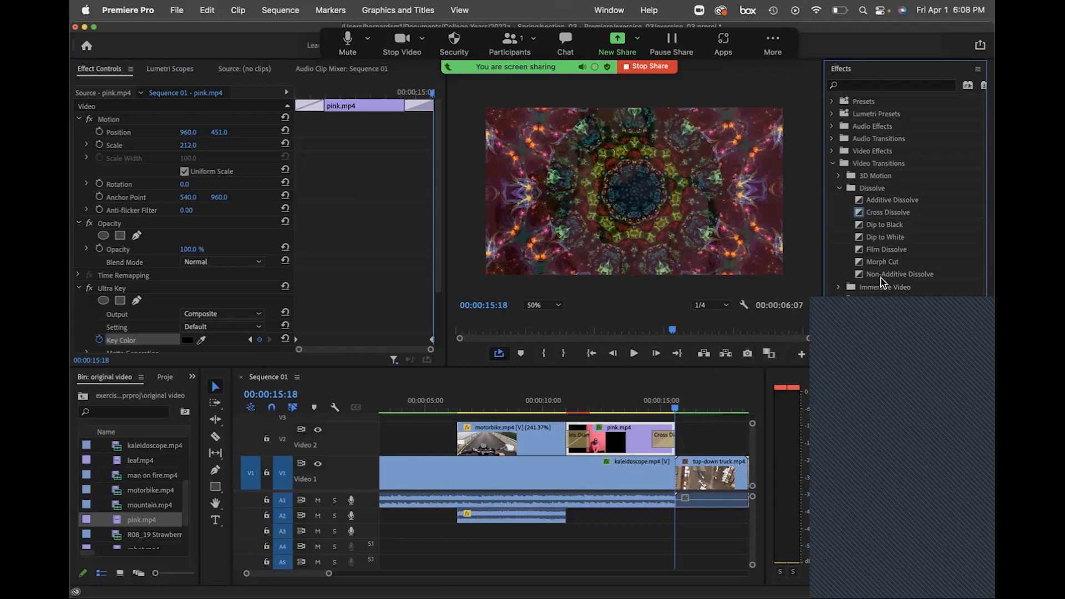
Apply Iris Round to the end of the motorbike clip and replace the transition at pink.mp4's start with Film Dissolve.
drag(885, 262, 663, 416)
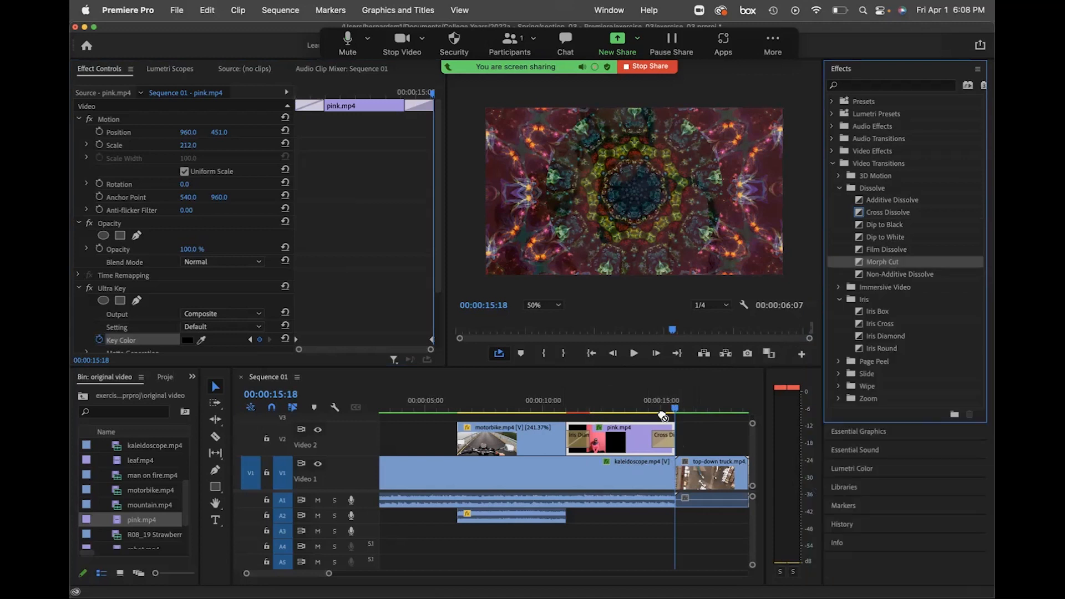
mouse_move(881, 339)
mouse_down()
mouse_move(689, 363)
mouse_move(558, 452)
mouse_move(659, 440)
mouse_up()
drag(877, 348, 563, 442)
drag(883, 251, 635, 446)
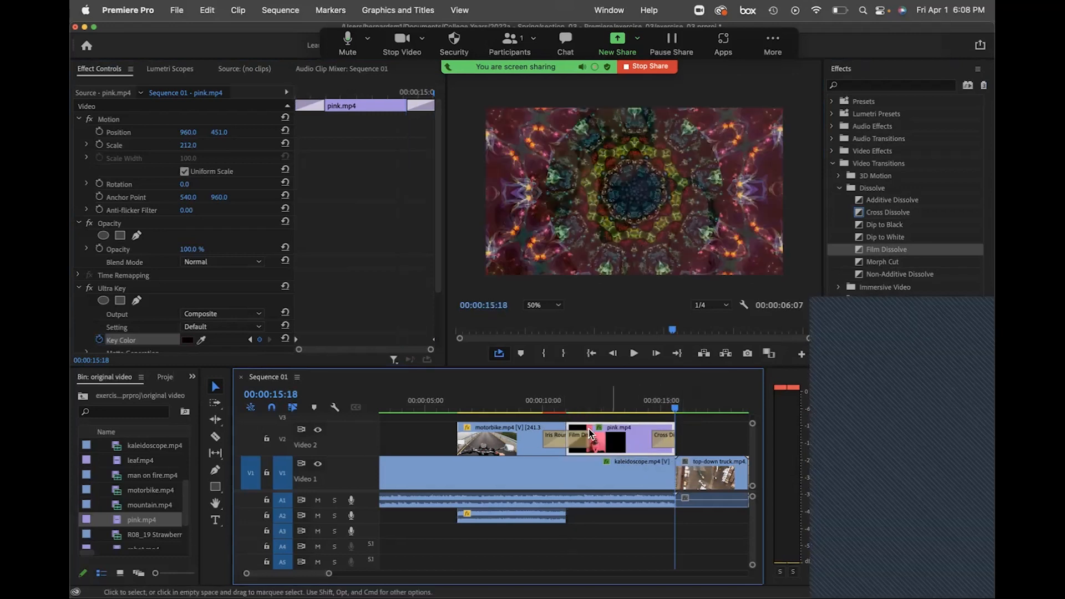
Mark In at 00:00:06:01 and Out at 00:00:15:28, render In to Out and preview the rendered range.
click(448, 407)
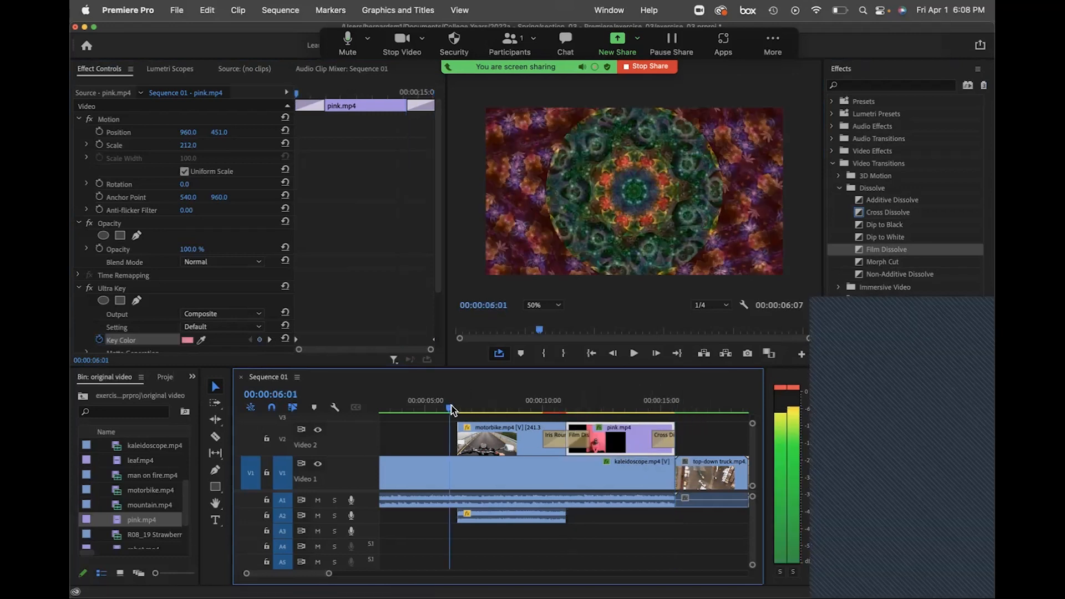
key(i)
click(683, 402)
key(o)
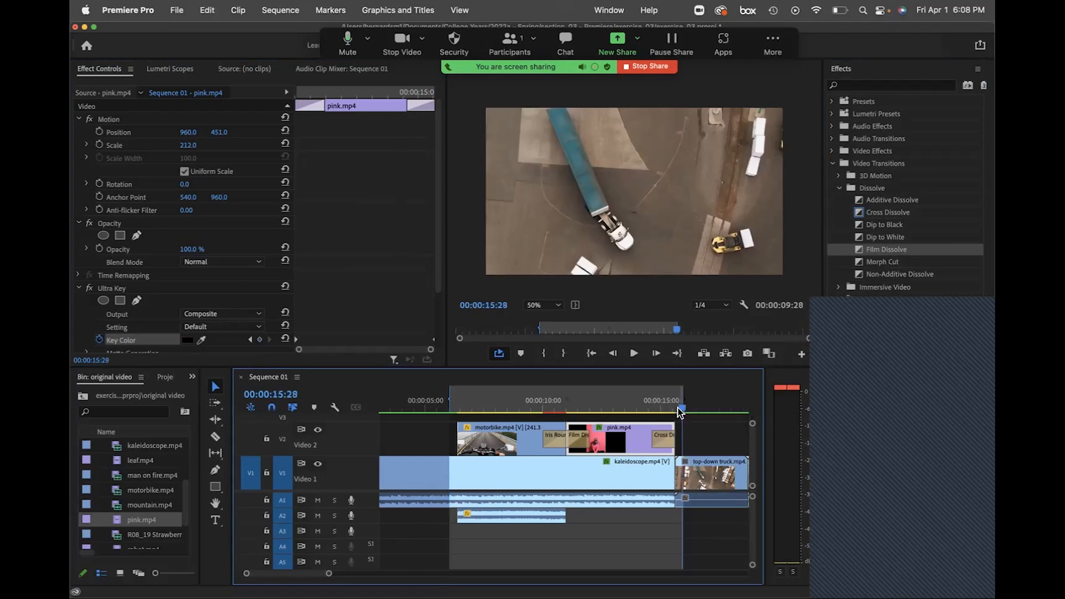
click(297, 7)
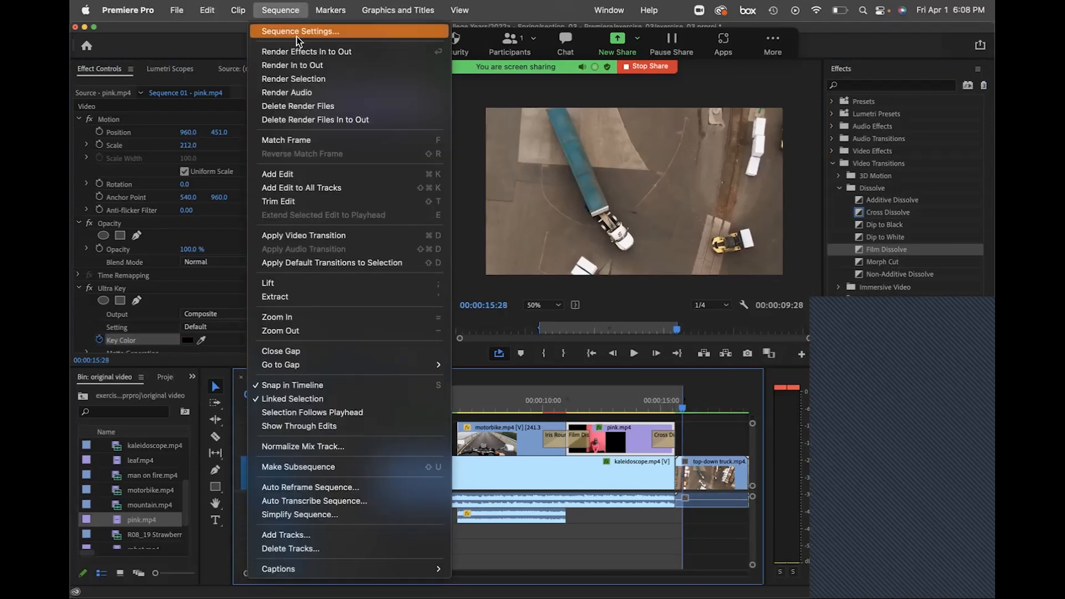
click(303, 66)
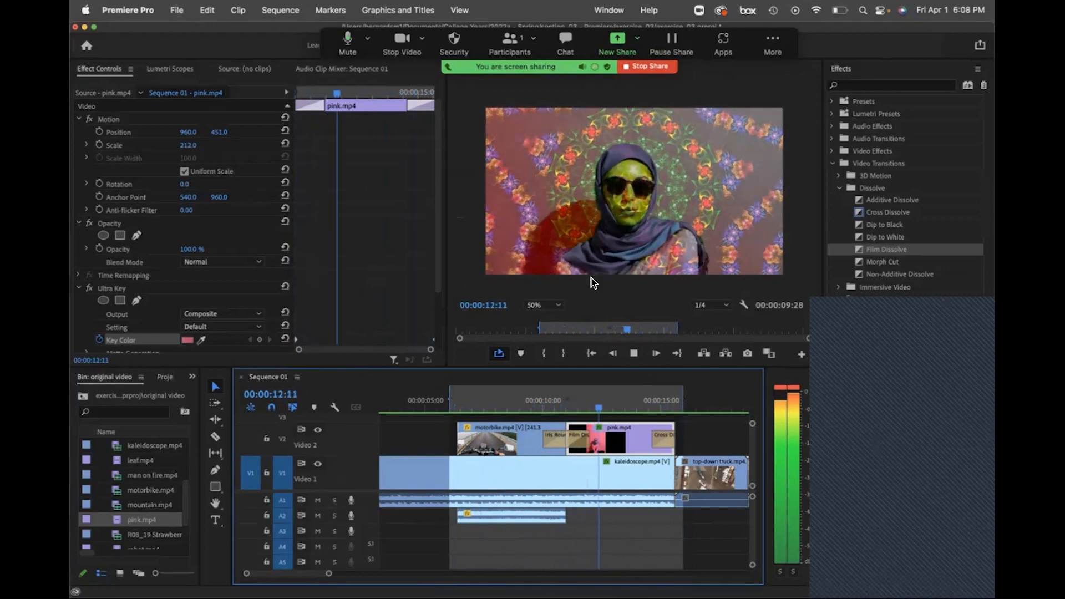
click(636, 354)
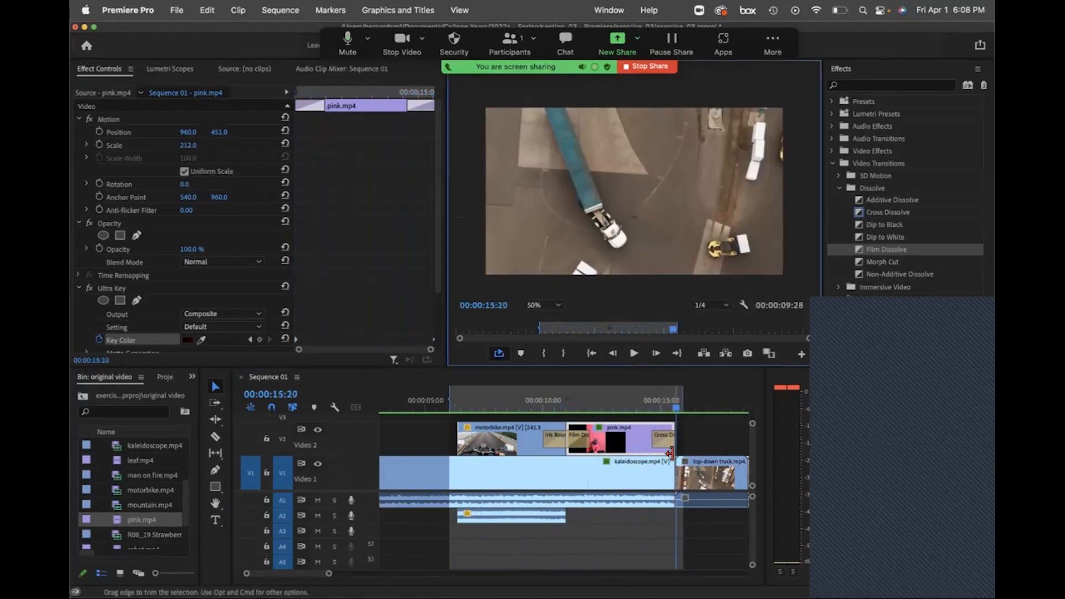
Try sliding pink.mp4 between its neighbouring clips on Video 2 with the Slide Tool.
drag(677, 413, 661, 415)
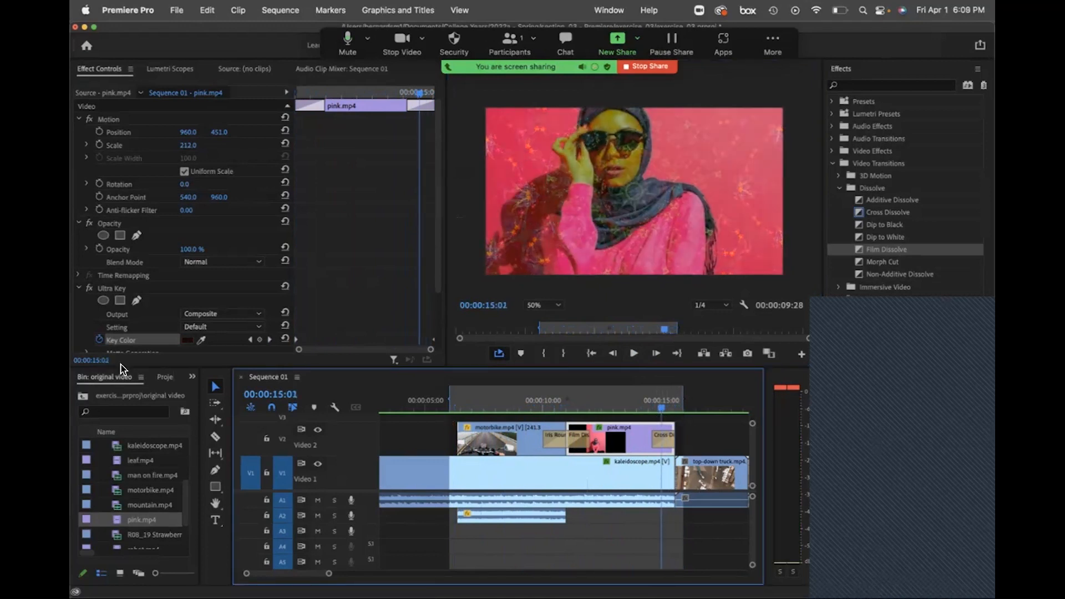
click(214, 454)
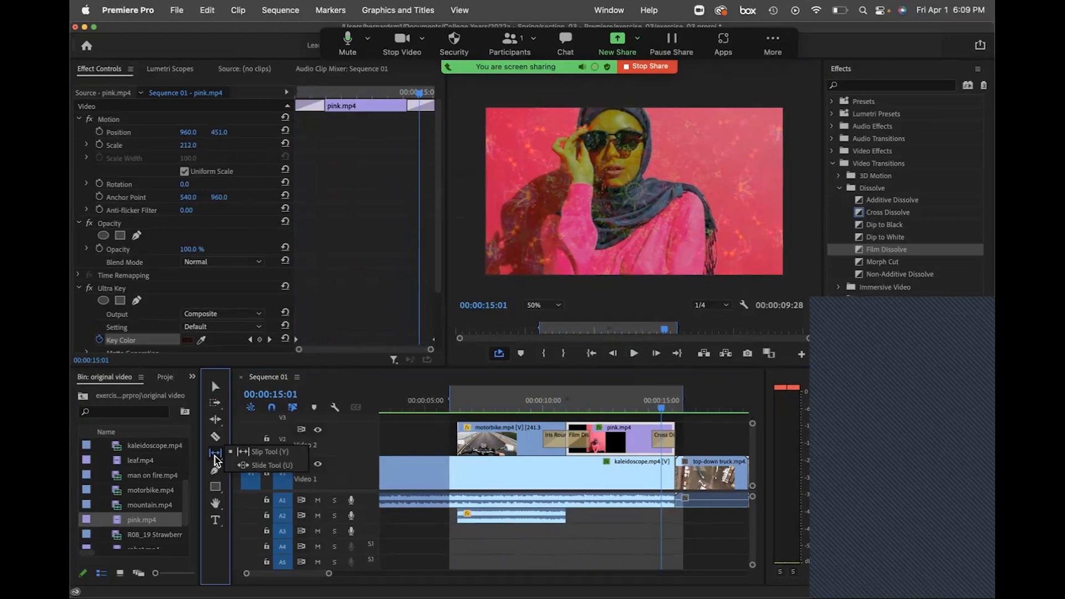
click(261, 465)
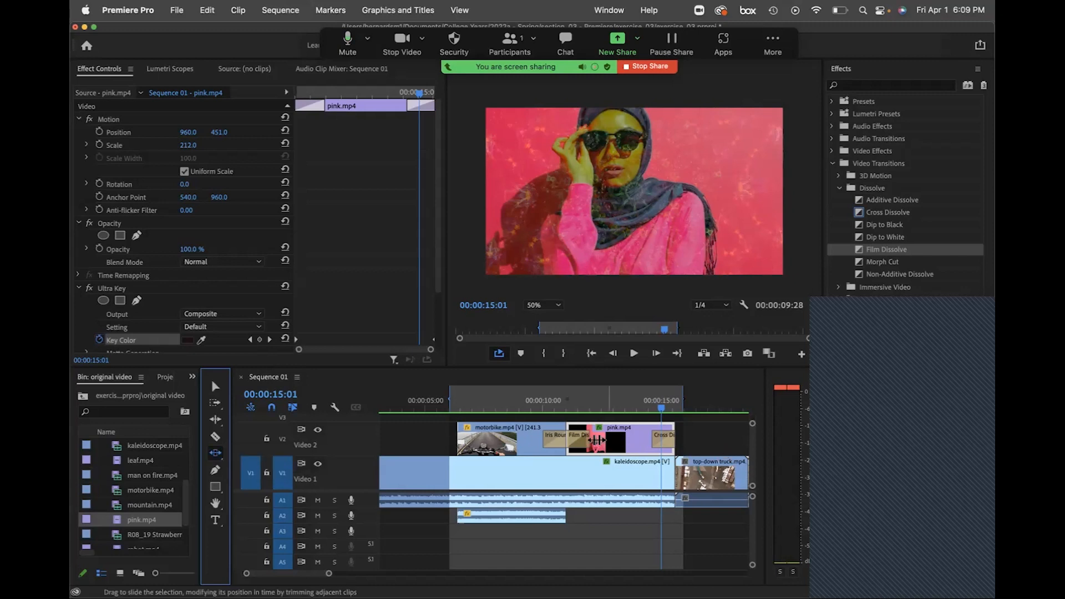
click(570, 438)
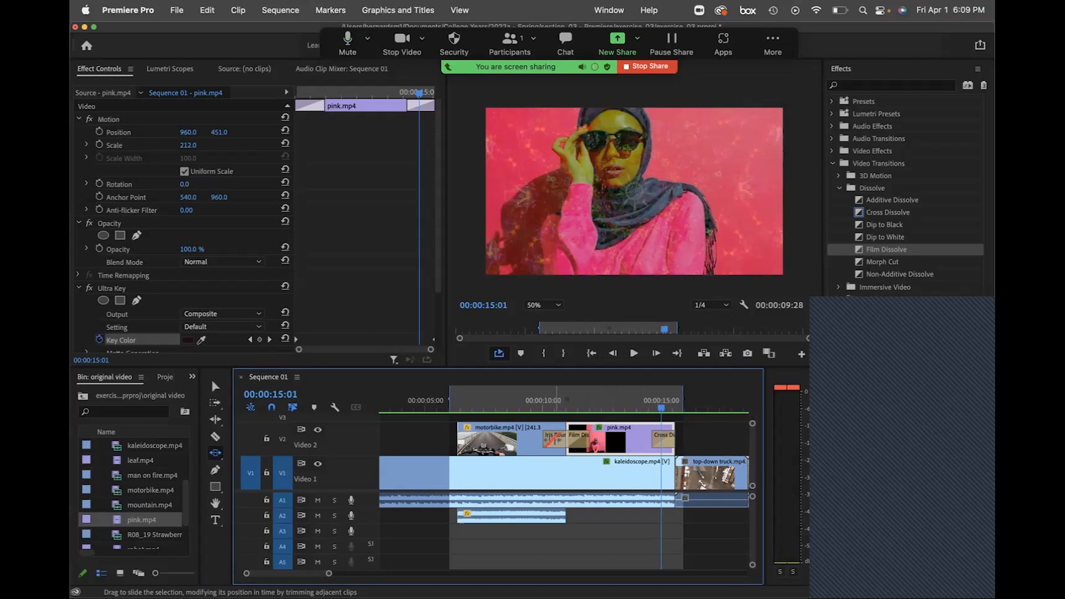
mouse_move(601, 439)
mouse_down()
mouse_move(589, 441)
mouse_move(601, 440)
mouse_up()
Slip the footage inside pink.mp4 to a later part of its source with the Slip Tool, and check the clip's end.
drag(216, 453, 250, 454)
click(570, 442)
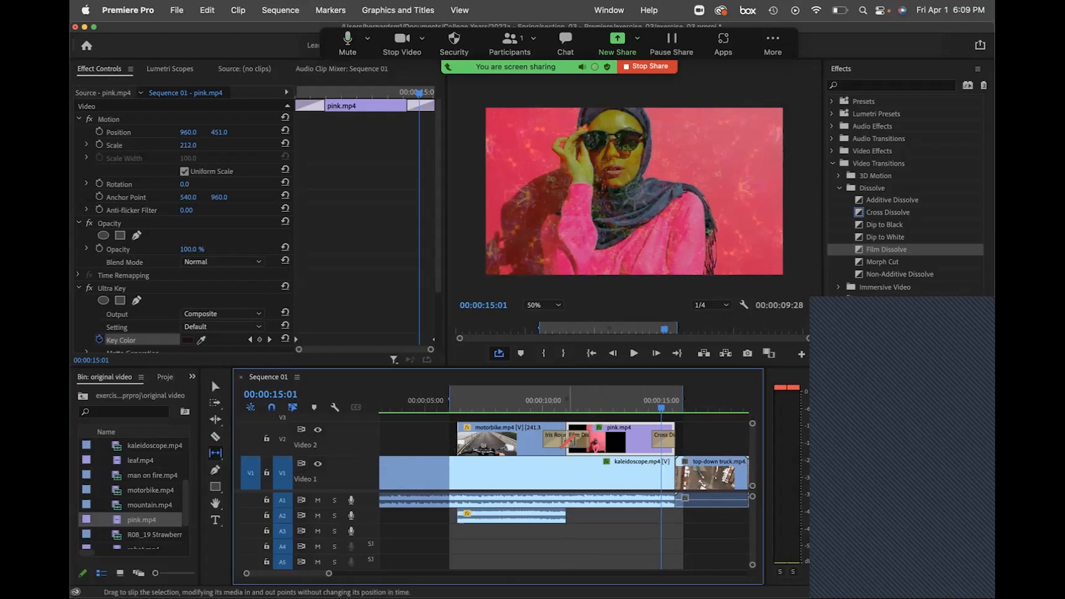
mouse_move(612, 438)
mouse_down()
mouse_move(531, 443)
mouse_move(611, 442)
mouse_up()
drag(662, 411, 671, 411)
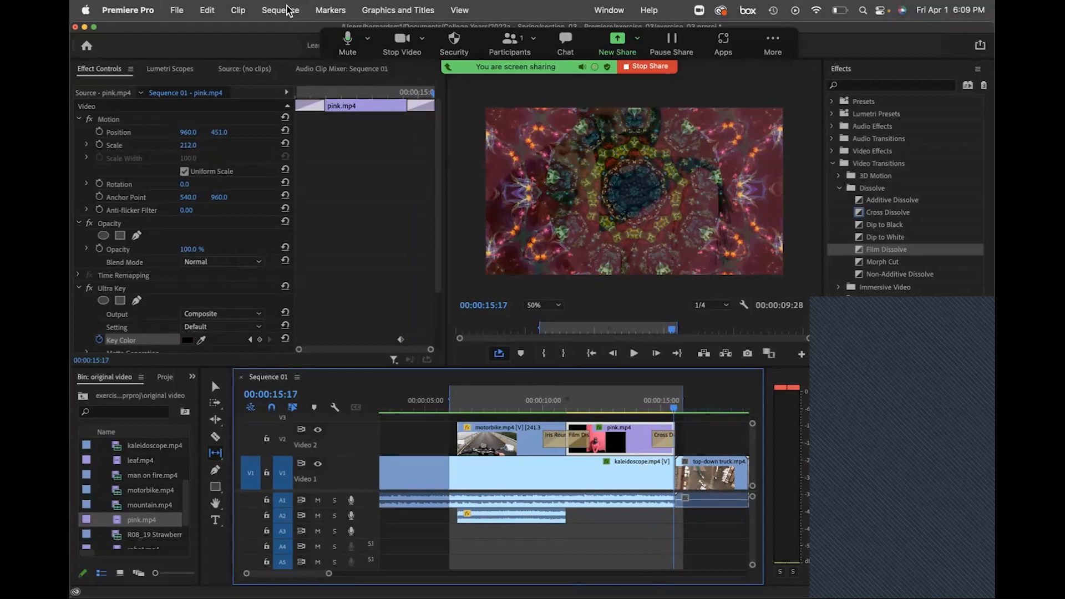
Render In to Out with the slipped pink.mp4 footage and check the result.
click(281, 10)
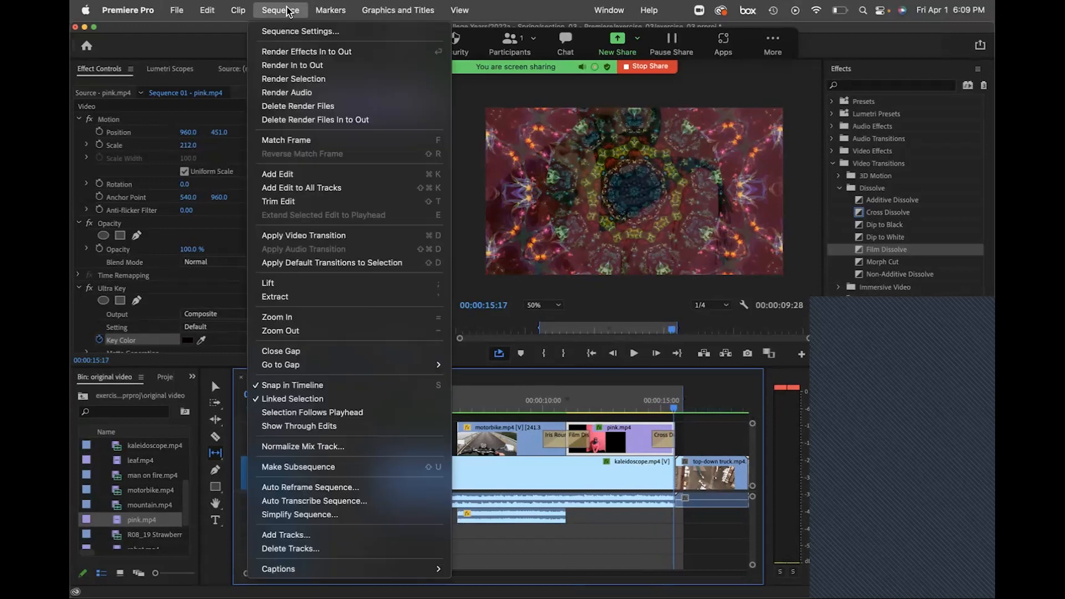
click(293, 65)
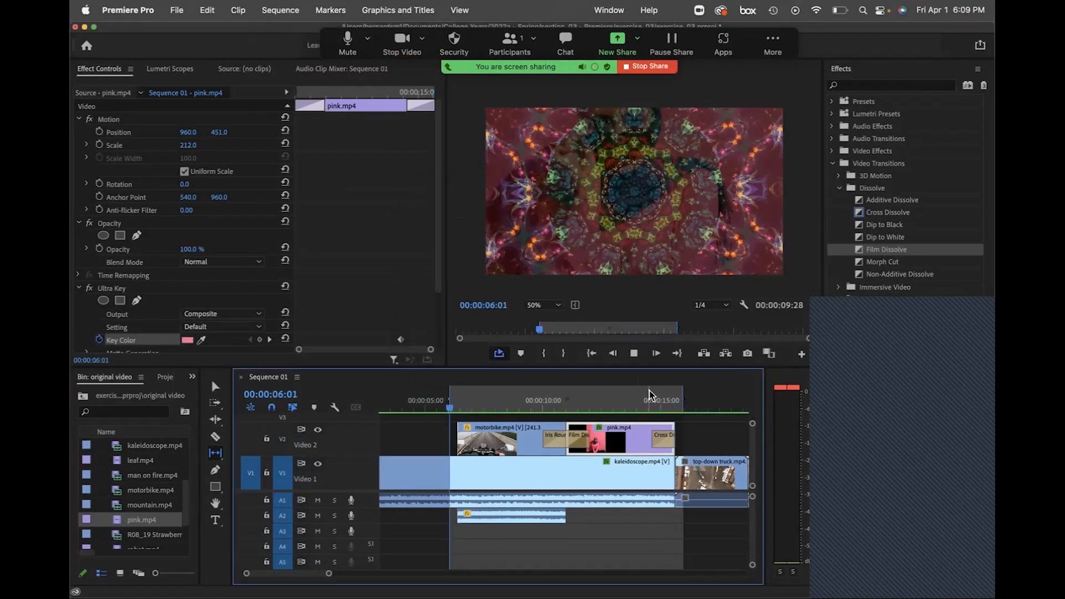
click(652, 407)
Keyframe the motorbike clip's Rotation at 62° at 00:00:09:13 and -48° at 00:00:07:18.
drag(655, 408, 530, 410)
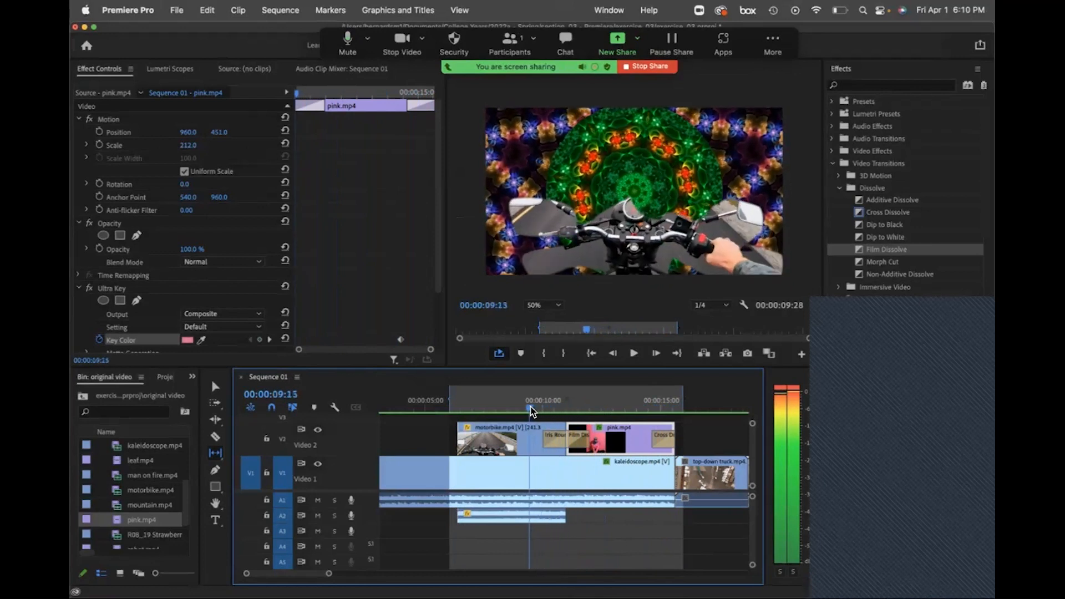
click(518, 443)
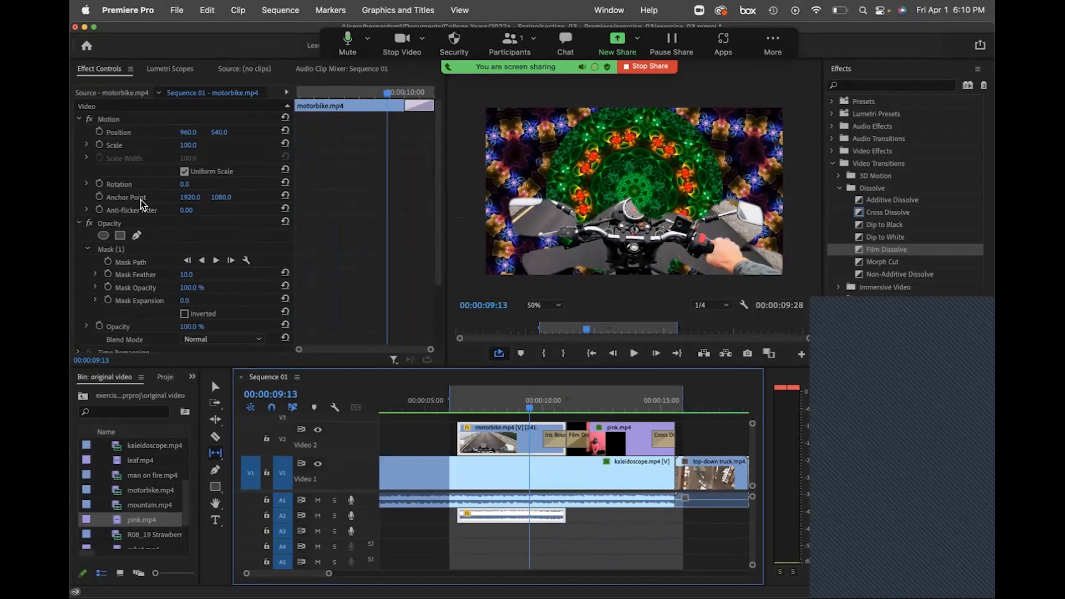
click(100, 185)
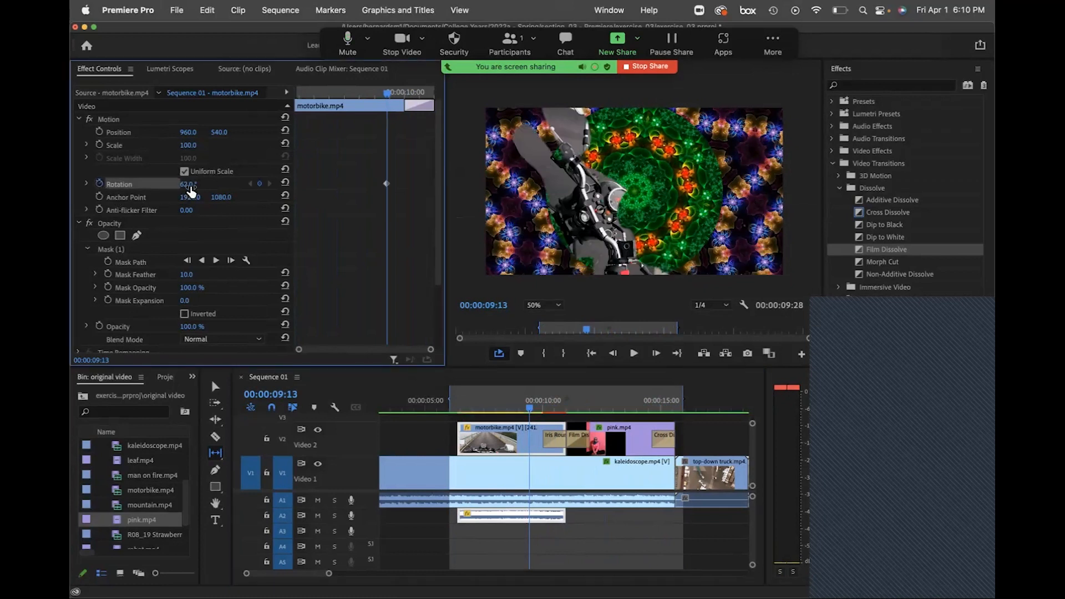
drag(361, 106, 332, 102)
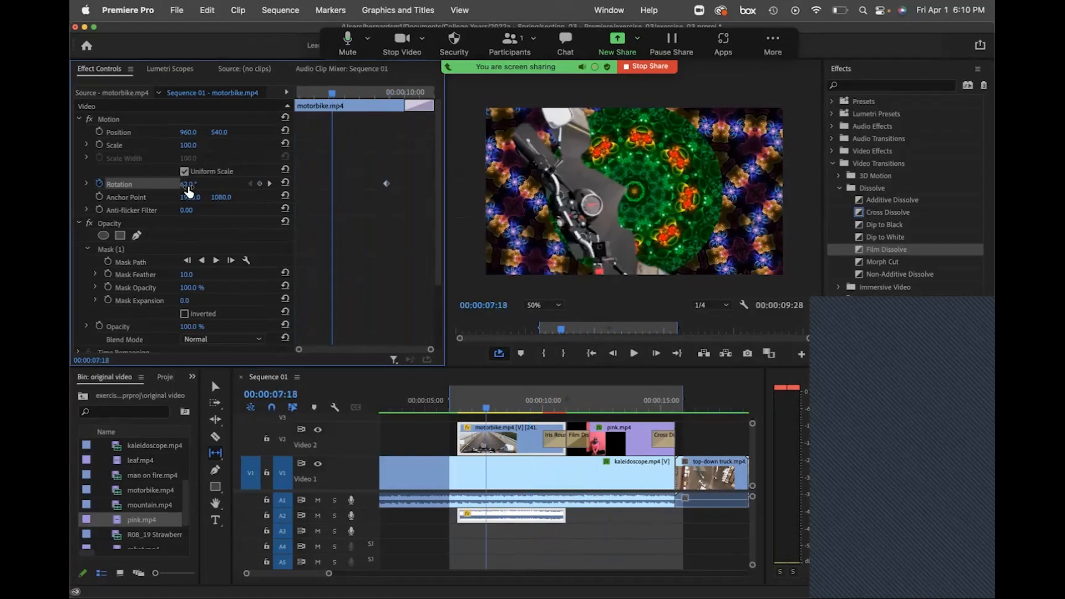
drag(190, 190, 149, 183)
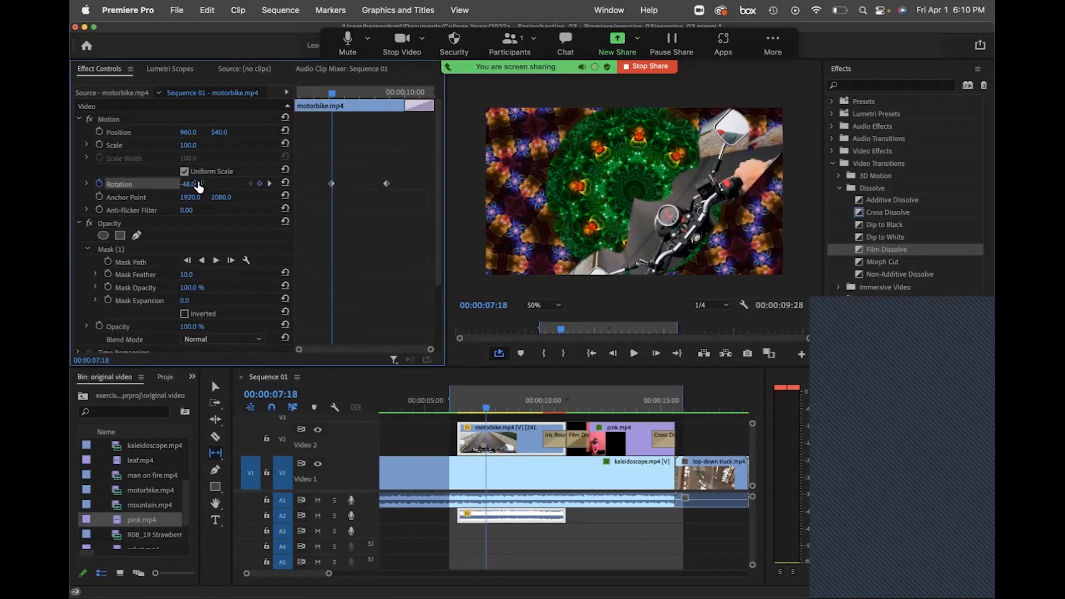
Keyframe the motorbike clip's Position at 479, 21 at 00:00:07:18 and 1664, 700 at 00:00:09:13.
drag(188, 132, 83, 132)
drag(219, 133, 388, 256)
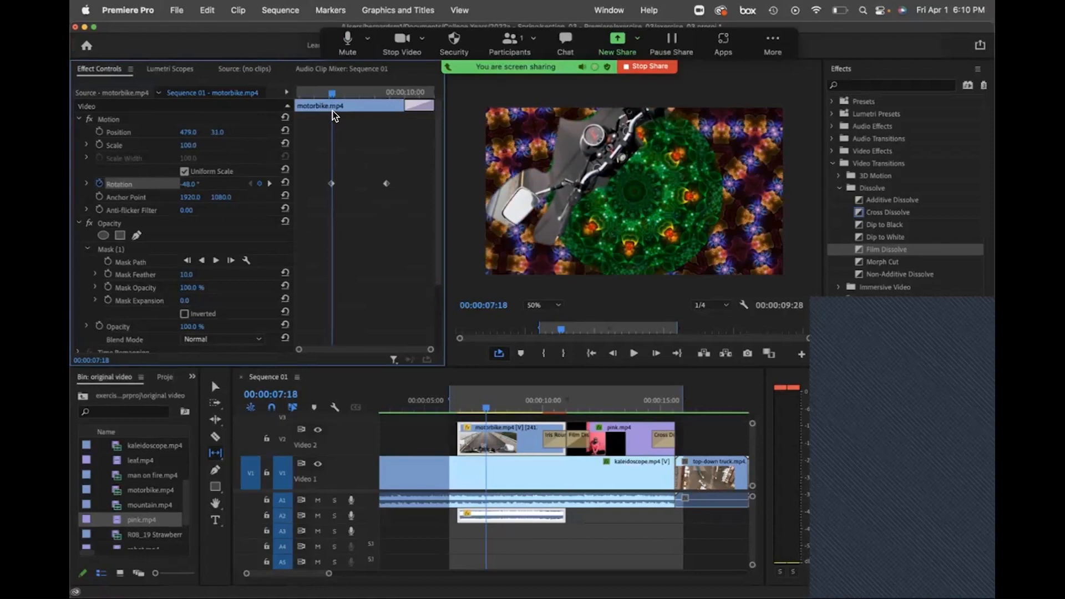
click(99, 132)
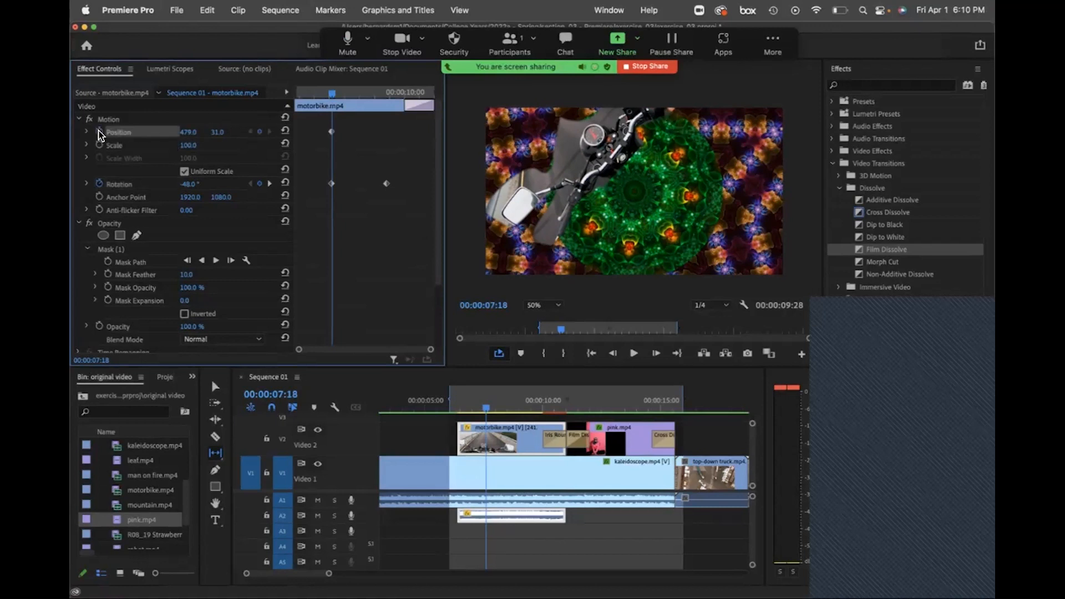
drag(340, 100, 387, 99)
drag(217, 139, 117, 147)
drag(189, 139, 194, 133)
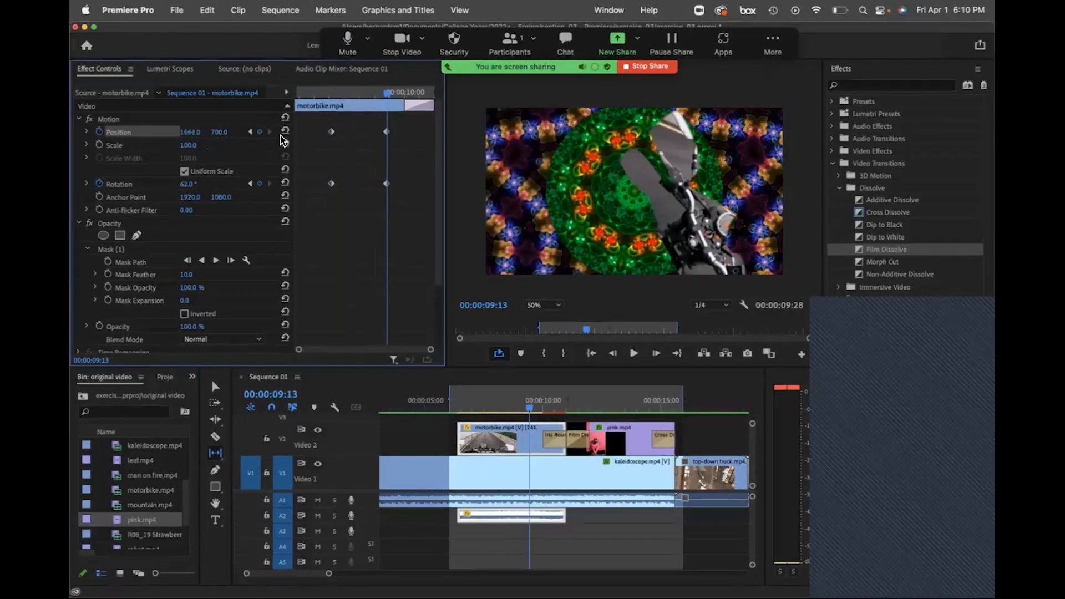
Check the motorbike clip's motion between its keyframes, then render In to Out and play back the range.
drag(385, 92, 359, 92)
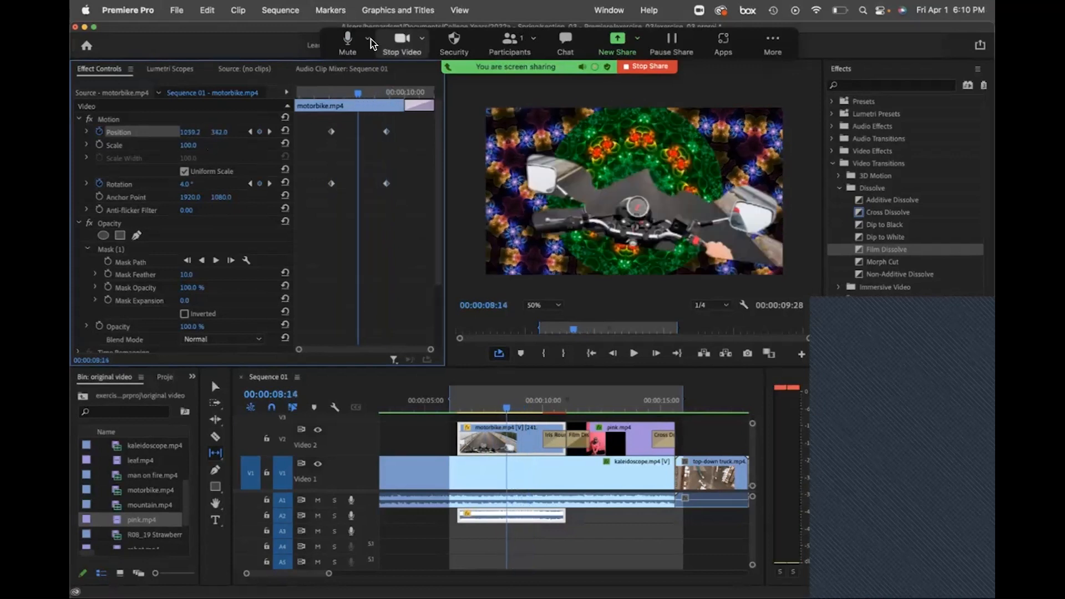
click(284, 7)
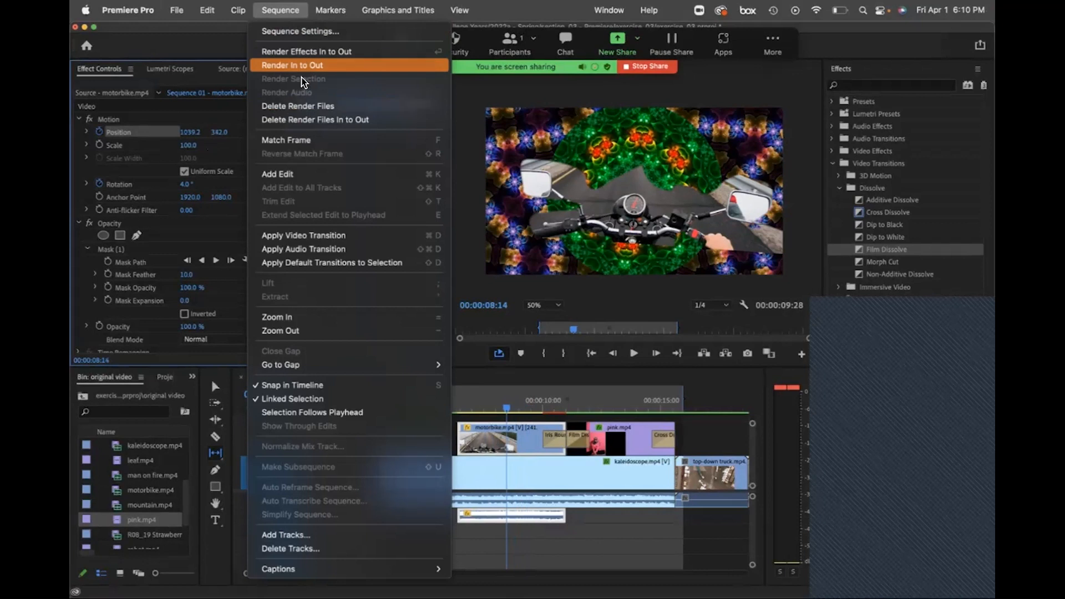
click(309, 64)
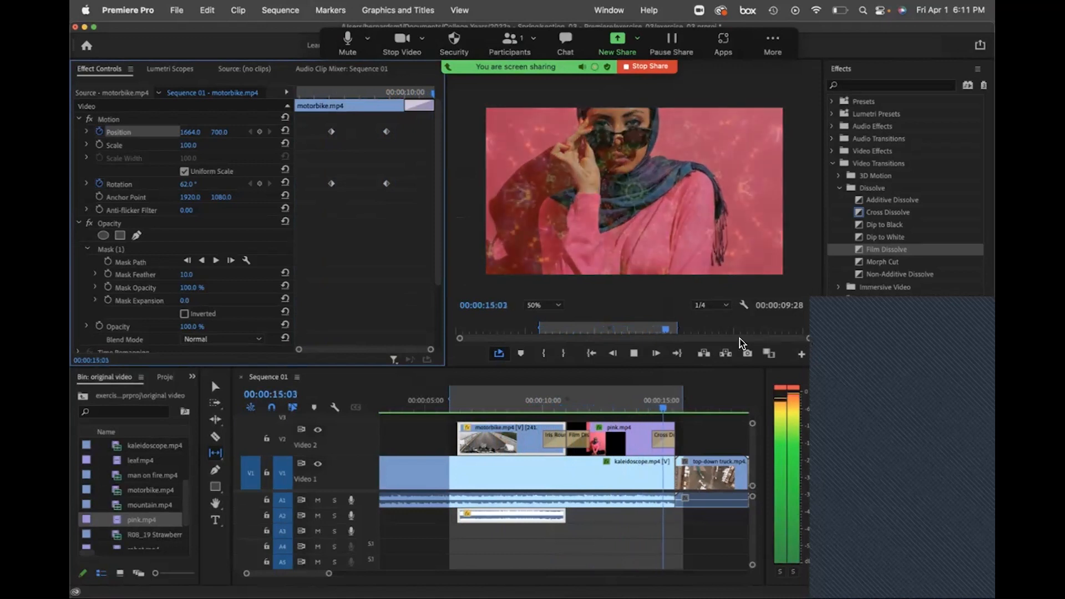
key(space)
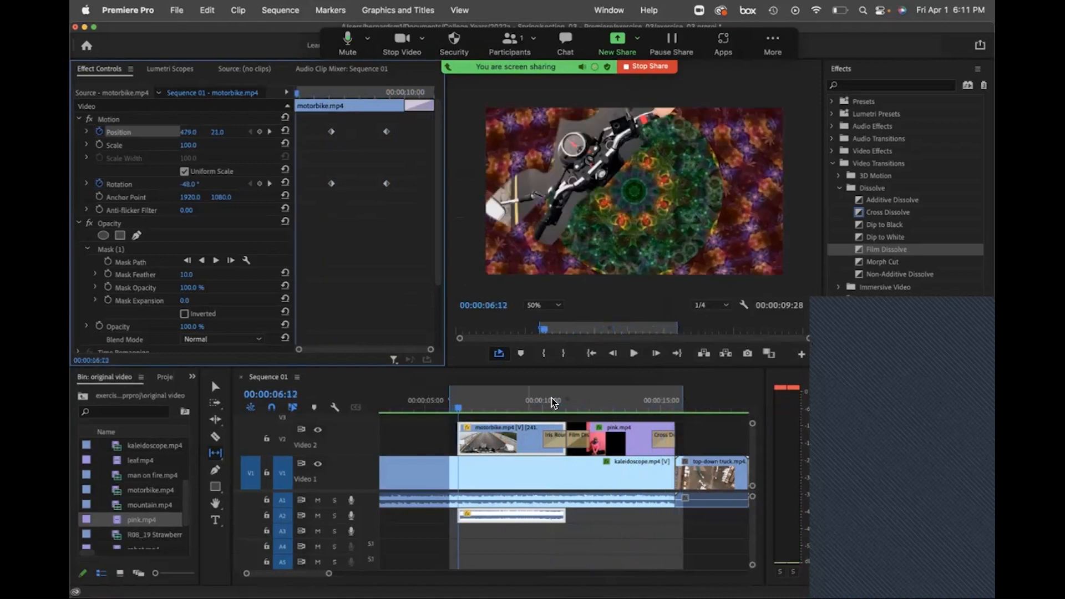
Check the motorbike and pink.mp4 composite up to 00:00:14:27, return to 00:00:13:11, and shrink the video tracks to reveal Video 3.
drag(462, 412, 623, 428)
drag(601, 425, 658, 429)
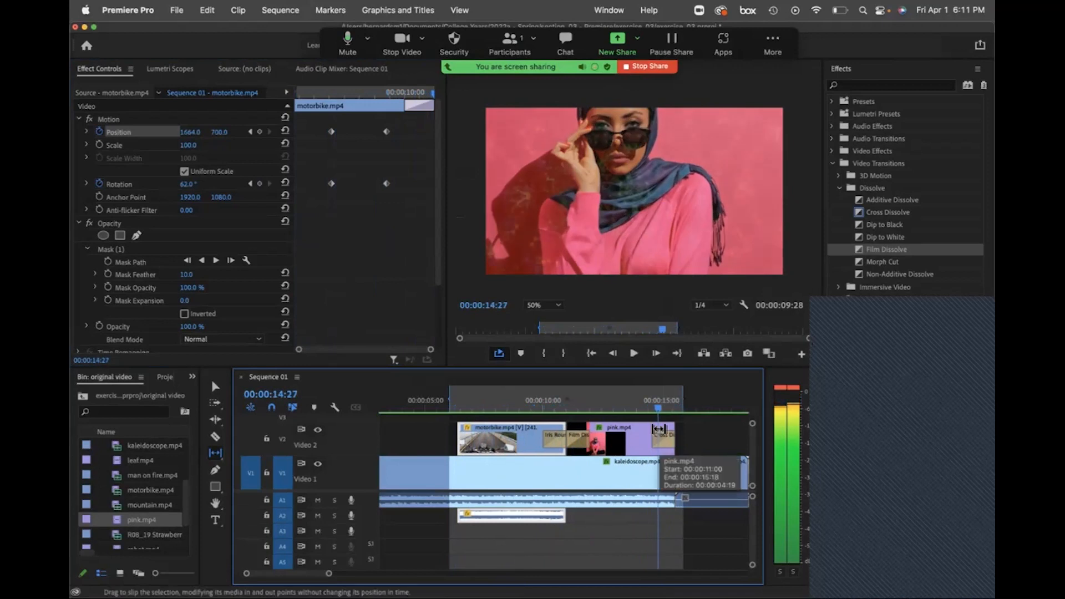
drag(659, 429, 626, 440)
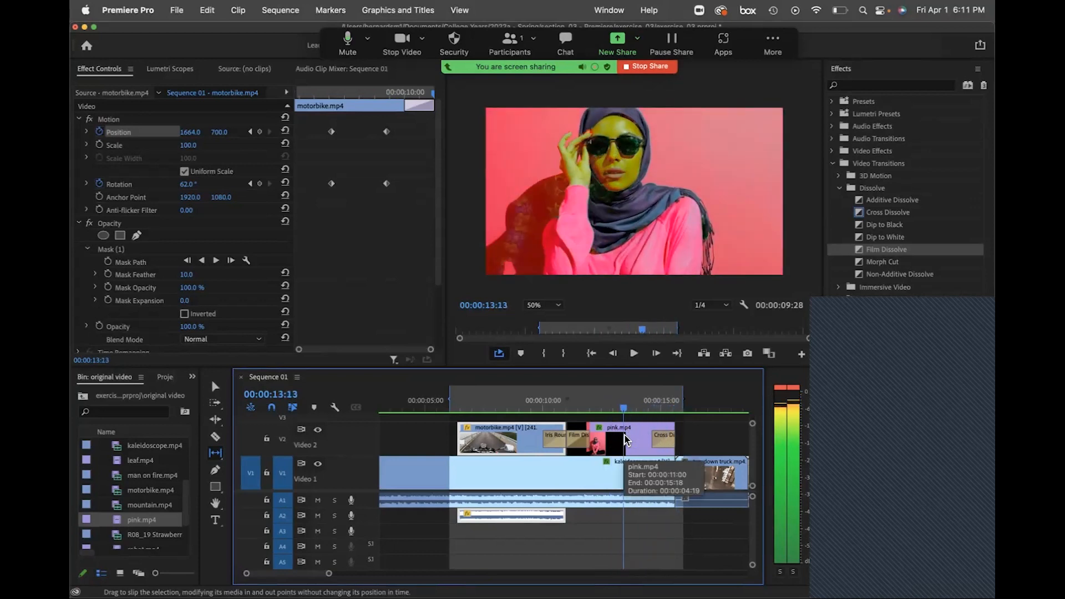
key(Left)
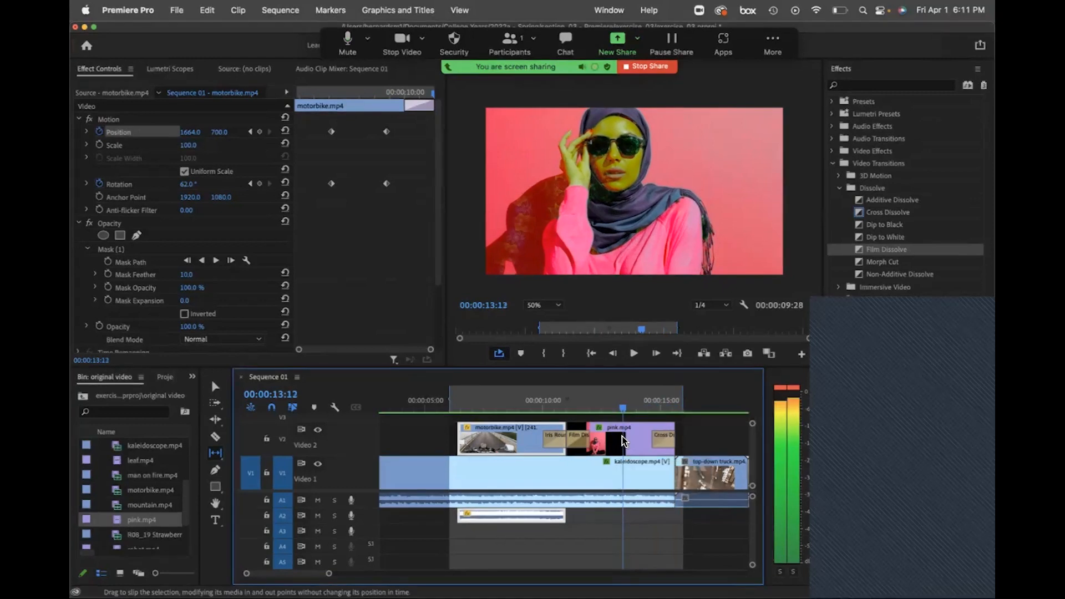
key(Left)
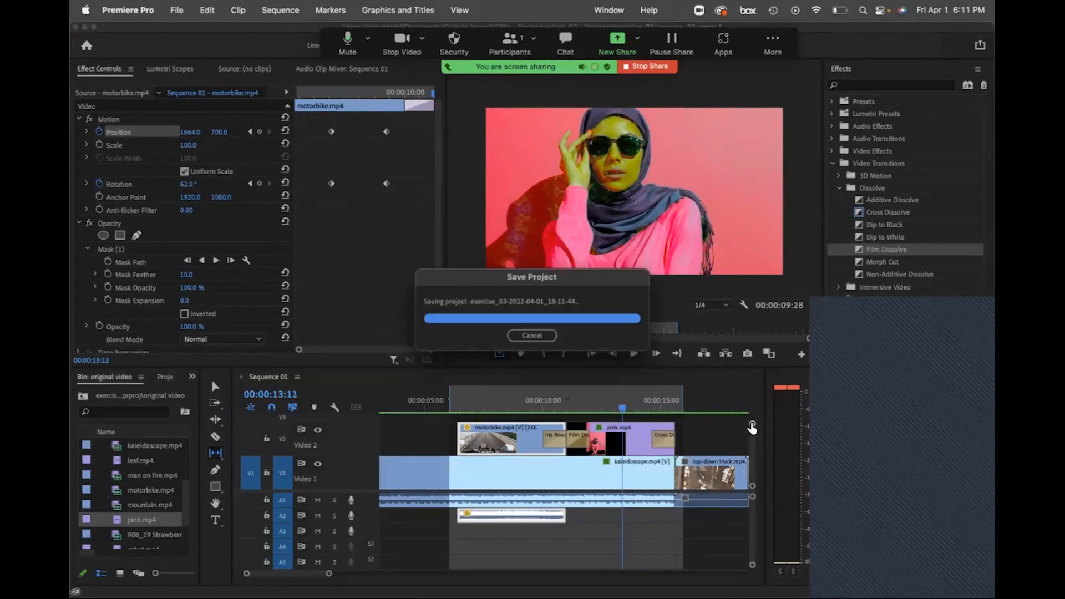
drag(753, 425, 753, 406)
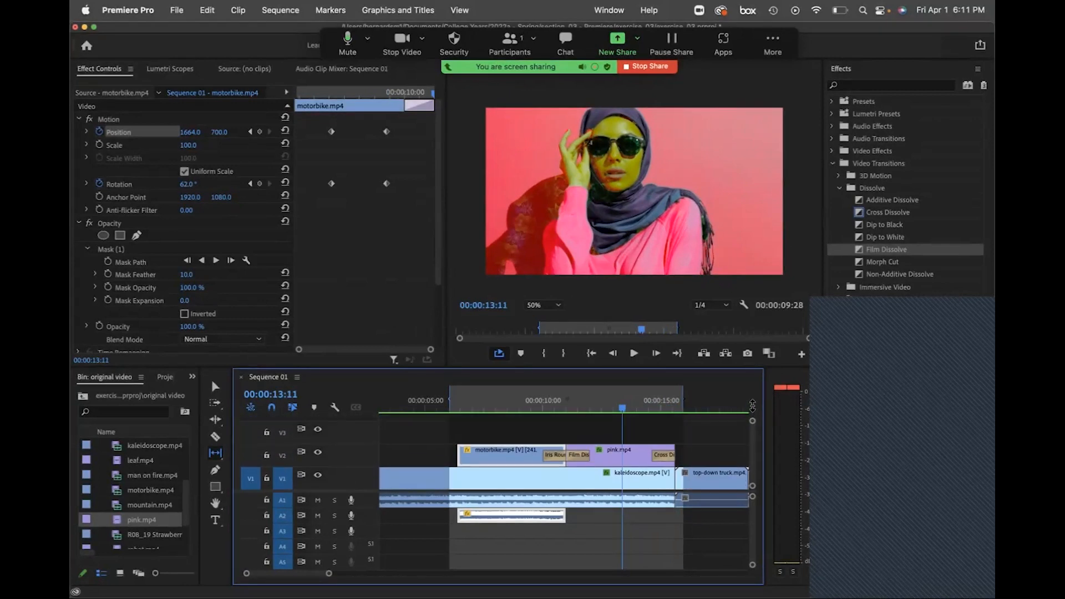
drag(638, 458, 631, 445)
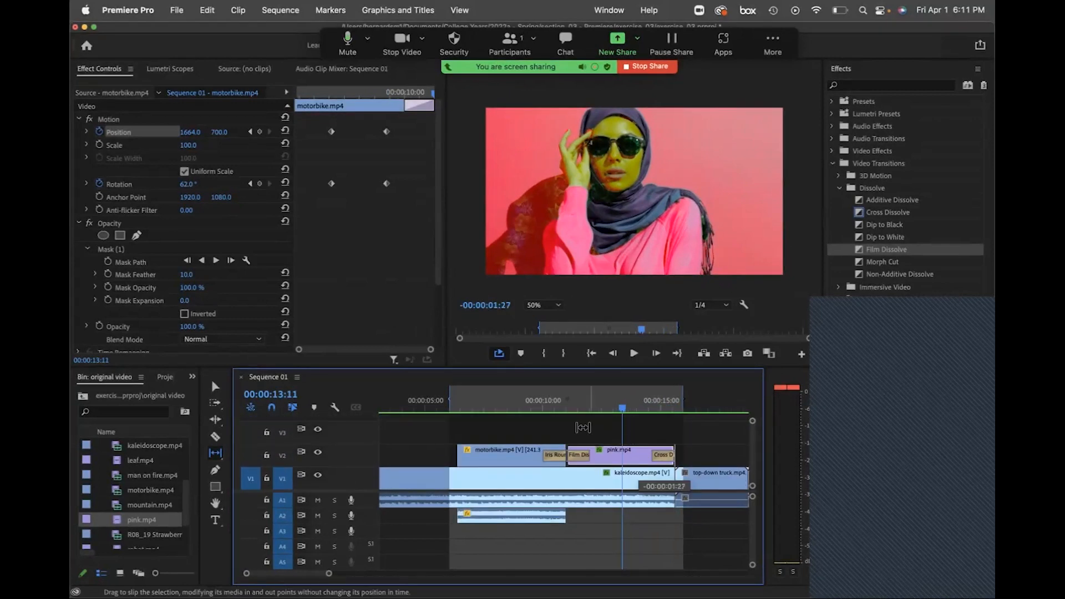
drag(534, 399, 619, 430)
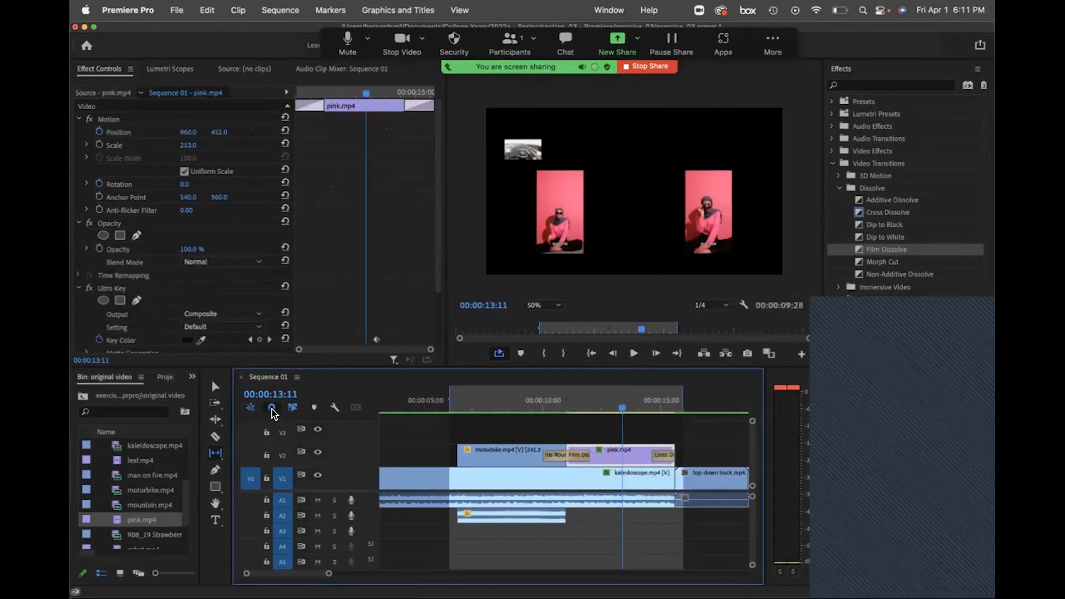
key(super+z)
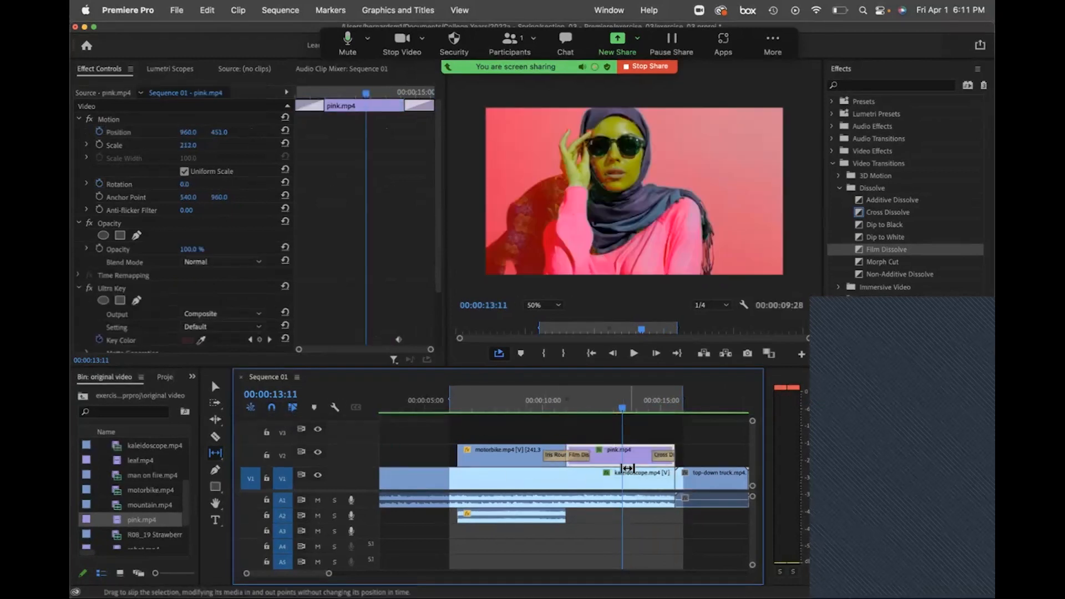
Move pink.mp4 onto Video 3 directly above the motorbike clip, then render In to Out and check the overlap.
click(215, 386)
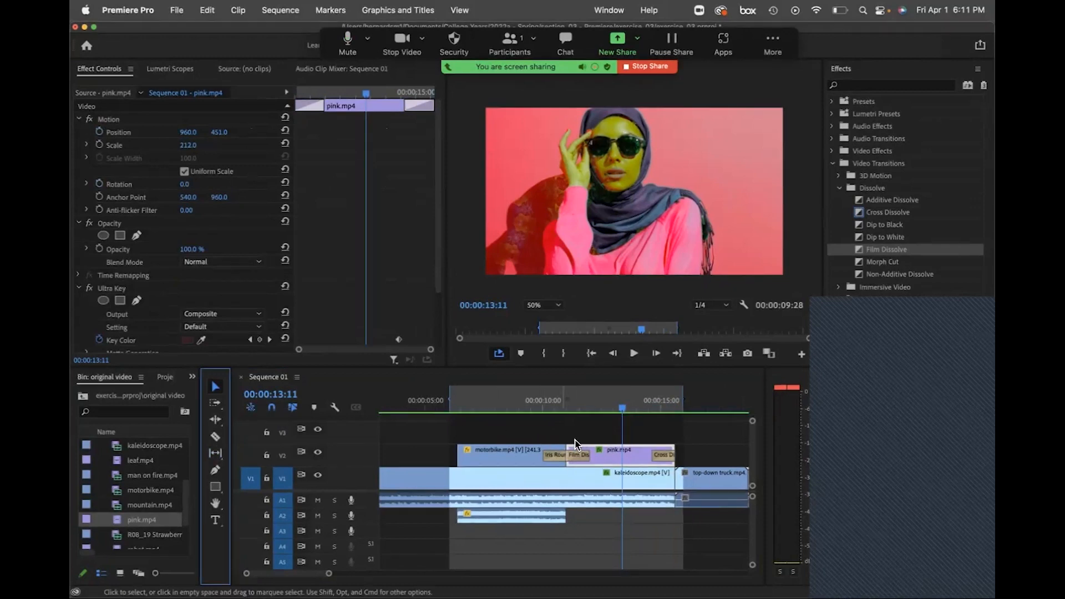
drag(600, 460, 486, 434)
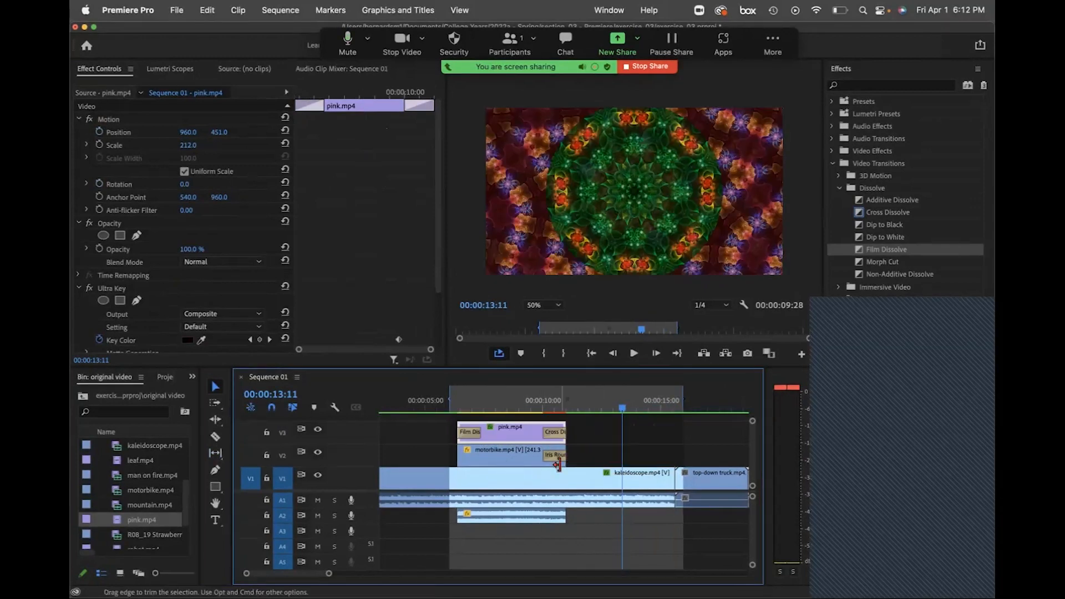
click(276, 9)
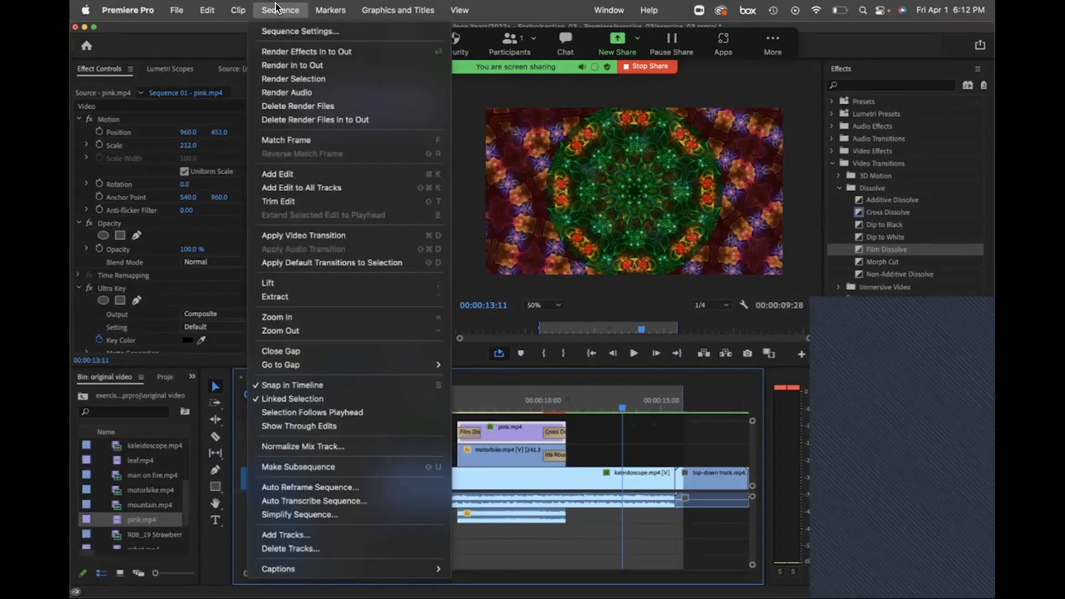
click(275, 64)
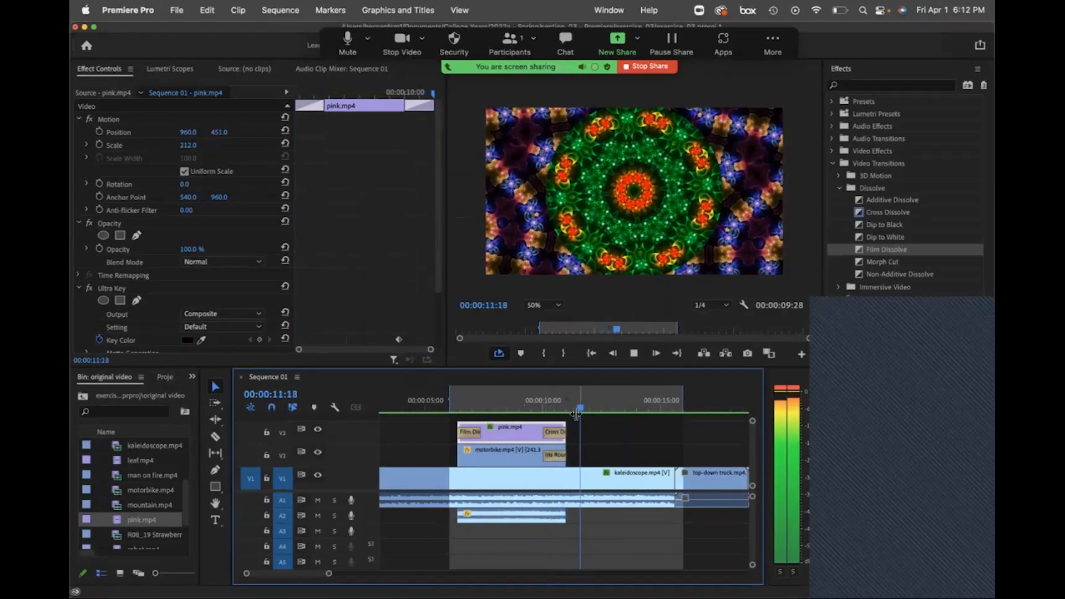
drag(581, 408, 511, 409)
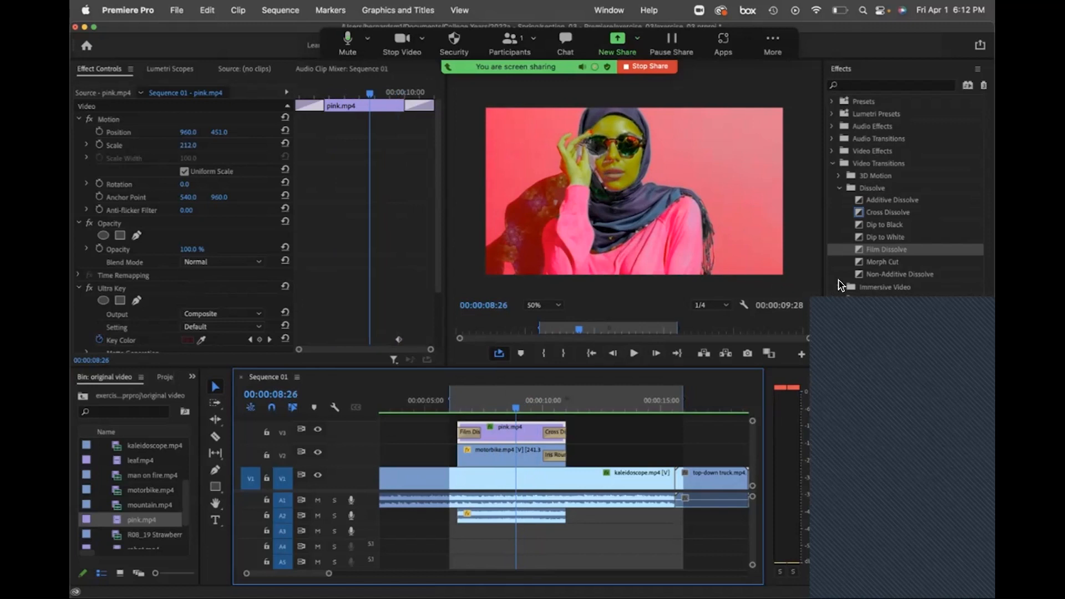
Look through the 3D Motion transitions, the Video Effects categories and the Ultra Key settings of pink.mp4.
click(839, 176)
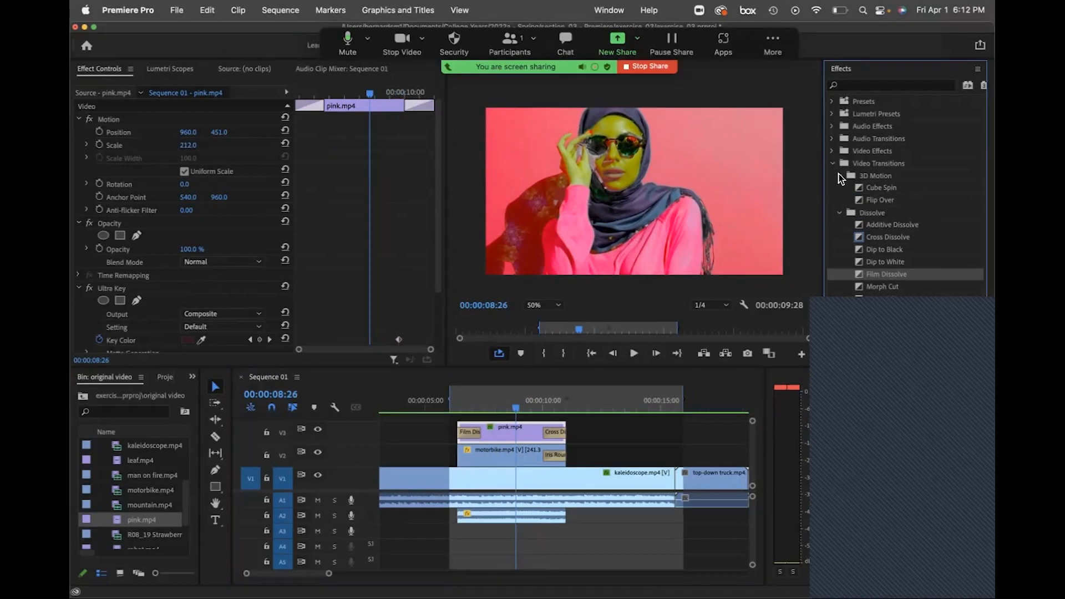
click(840, 175)
click(832, 162)
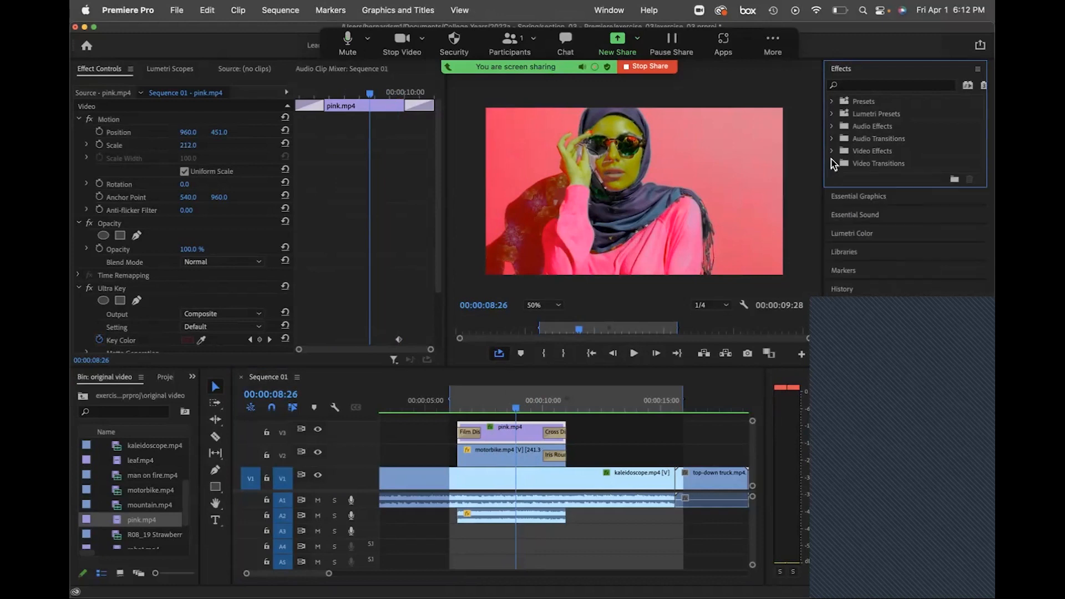
click(833, 151)
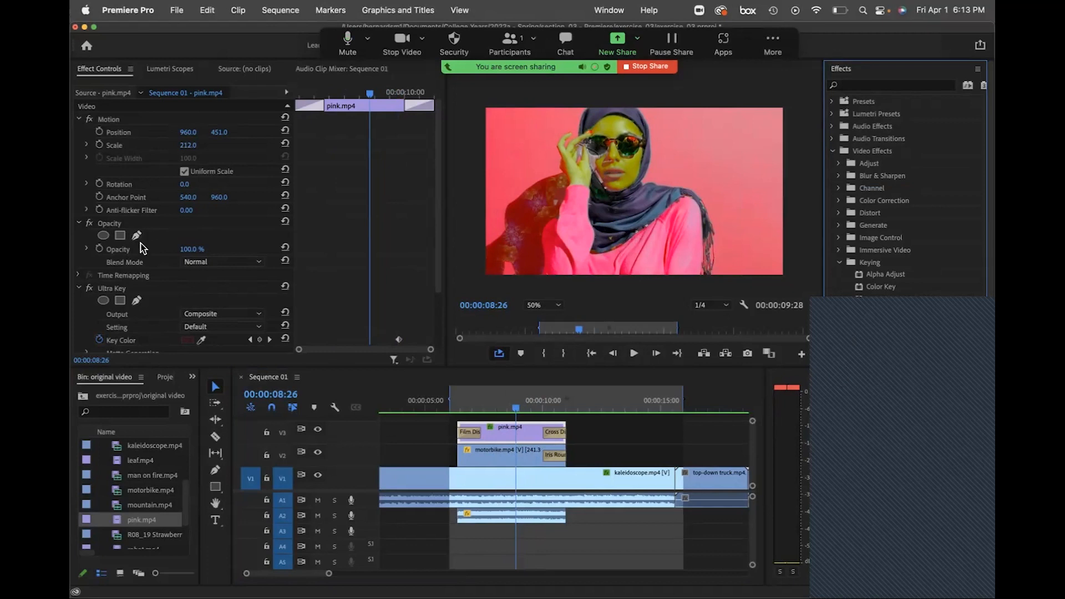
scroll(143, 248, down, 3)
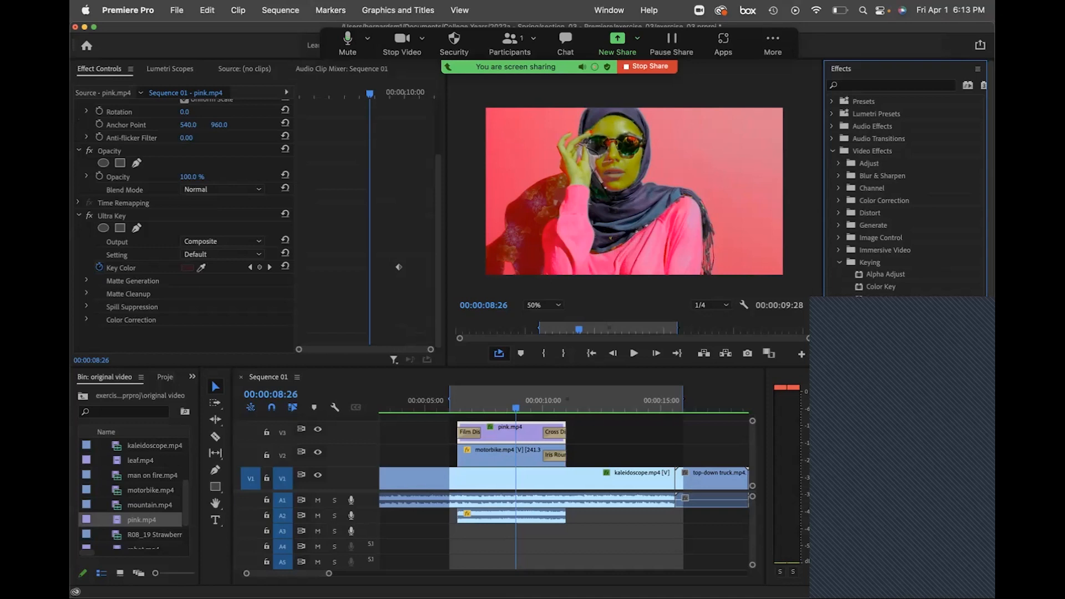
Switch to Safari, open the example exercise_03 video linked below the Export and Upload section, and play it from 0:06.
drag(994, 14, 181, 8)
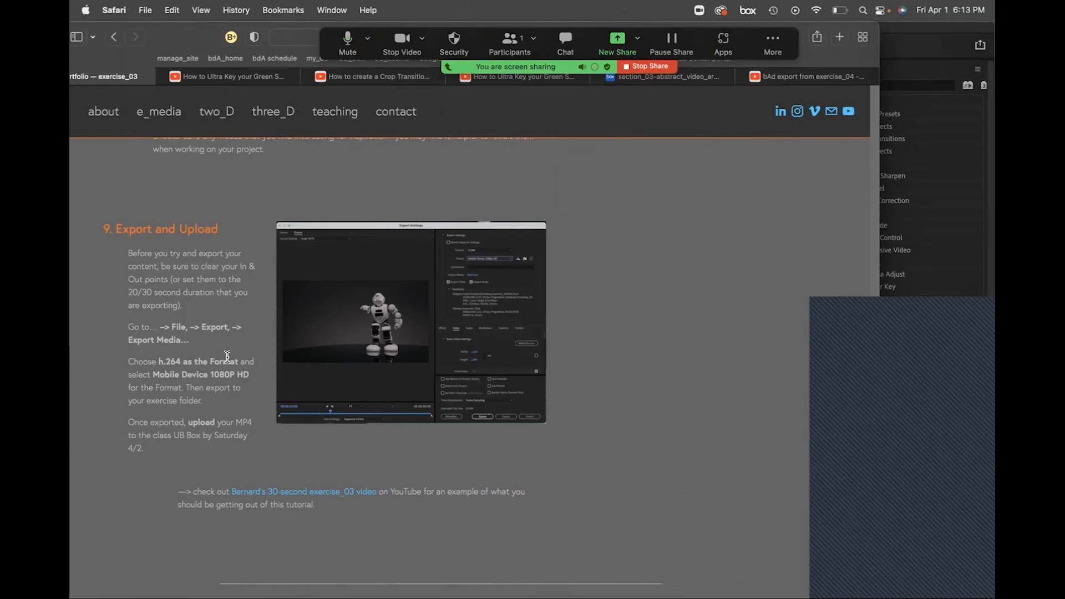
scroll(228, 358, down, 5)
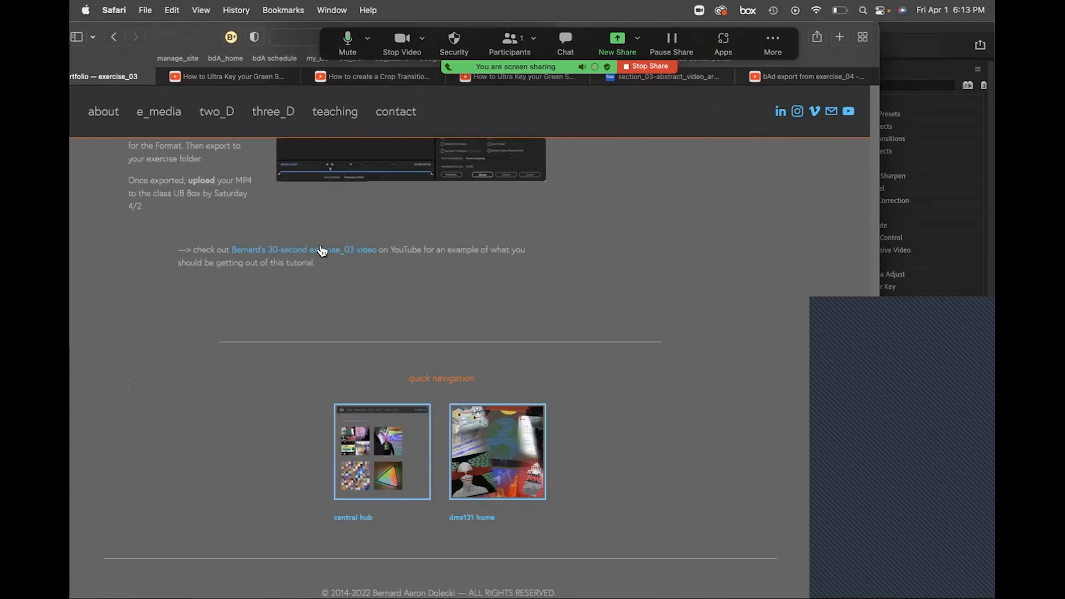
click(322, 251)
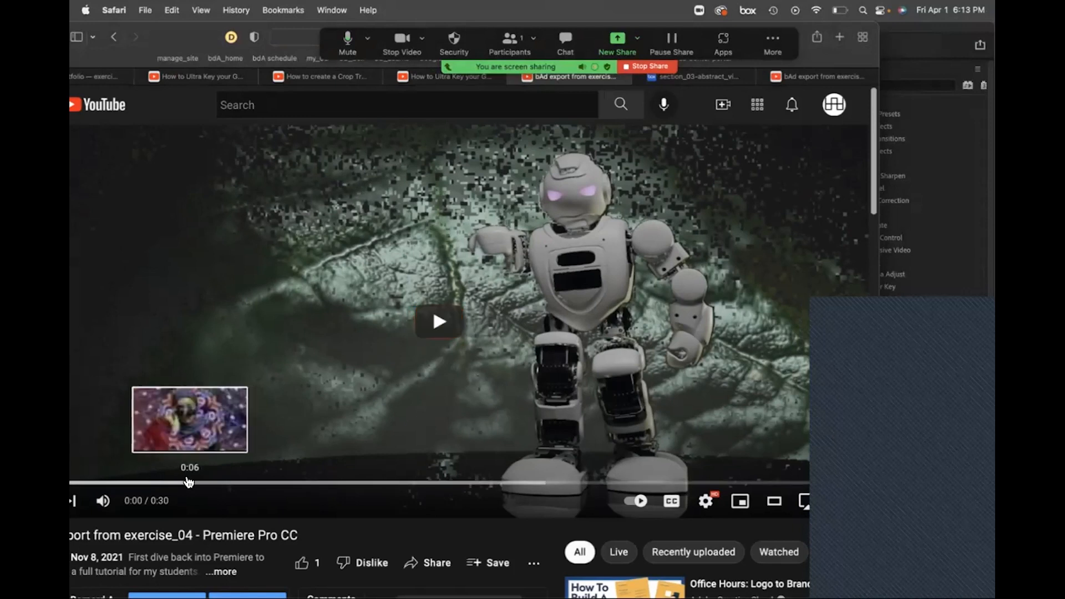
click(182, 482)
drag(181, 481, 194, 480)
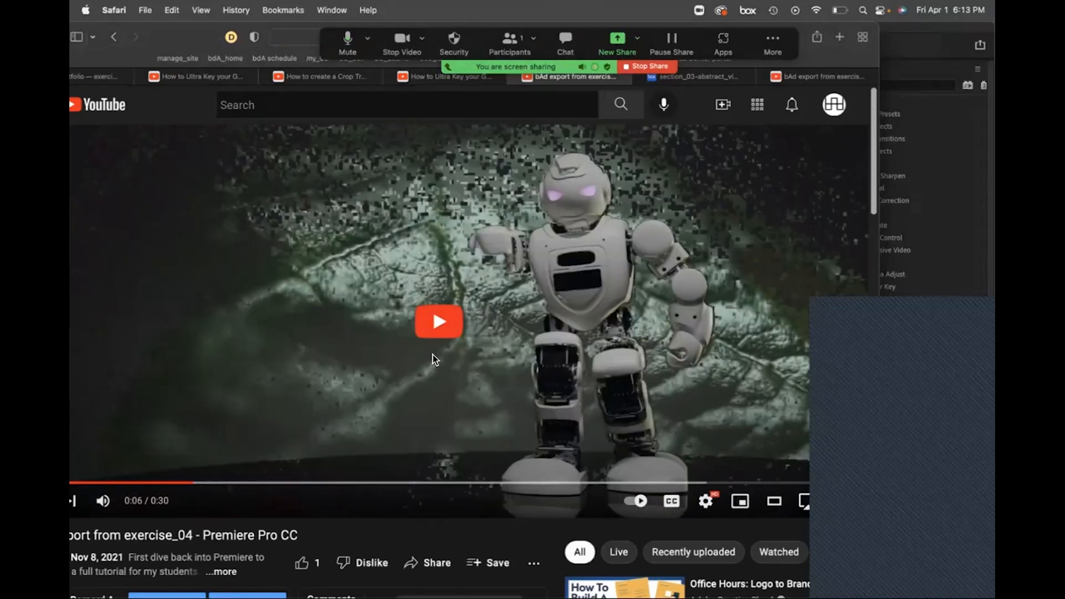
click(429, 325)
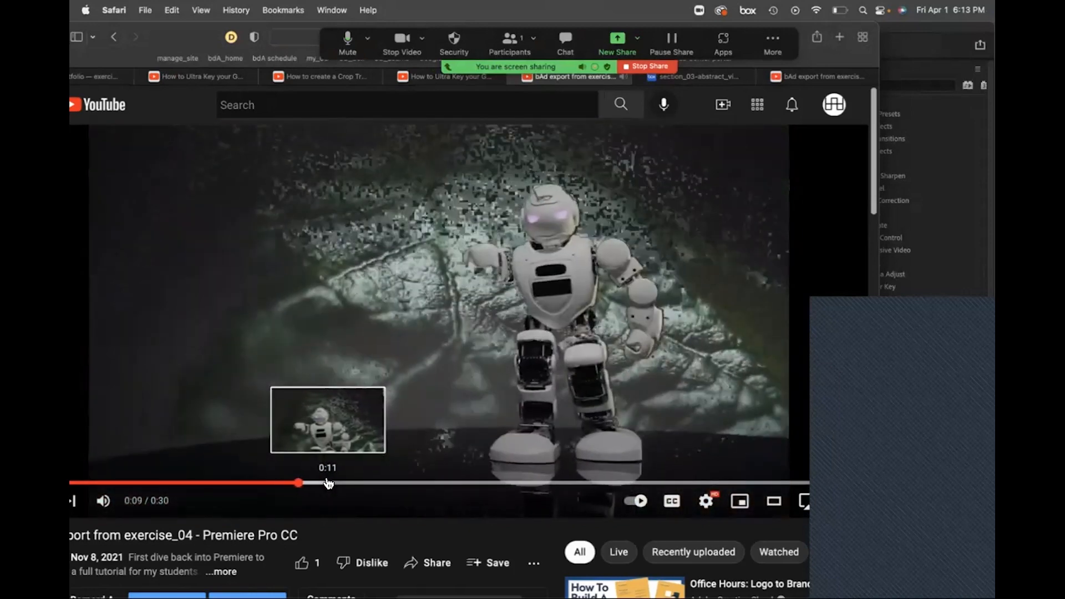
Replay the example video from 0:08 several times to examine the transition from the motorbike to the robot.
click(283, 483)
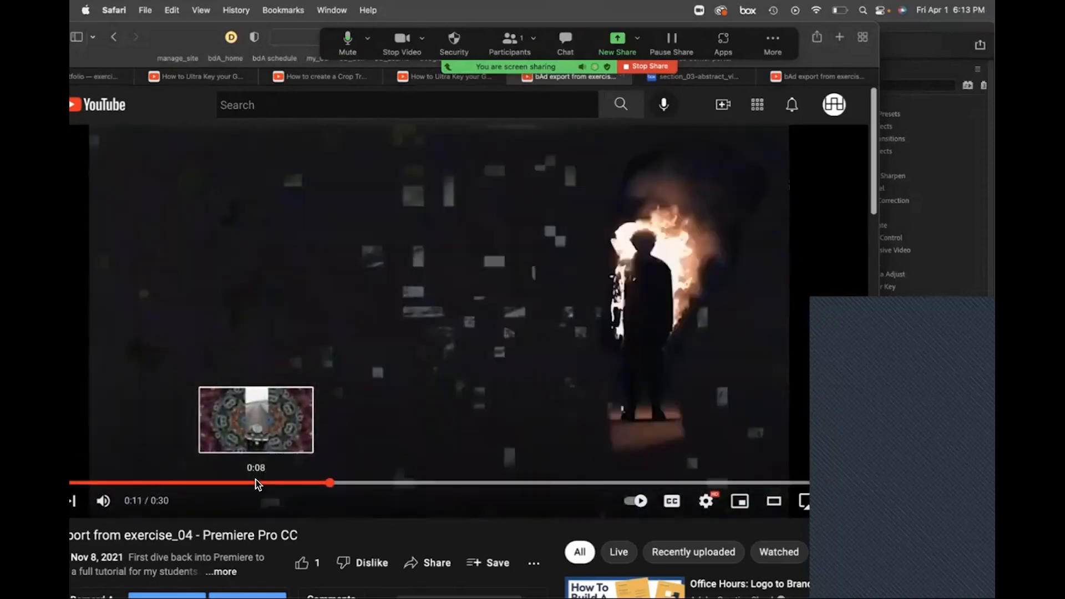
click(255, 480)
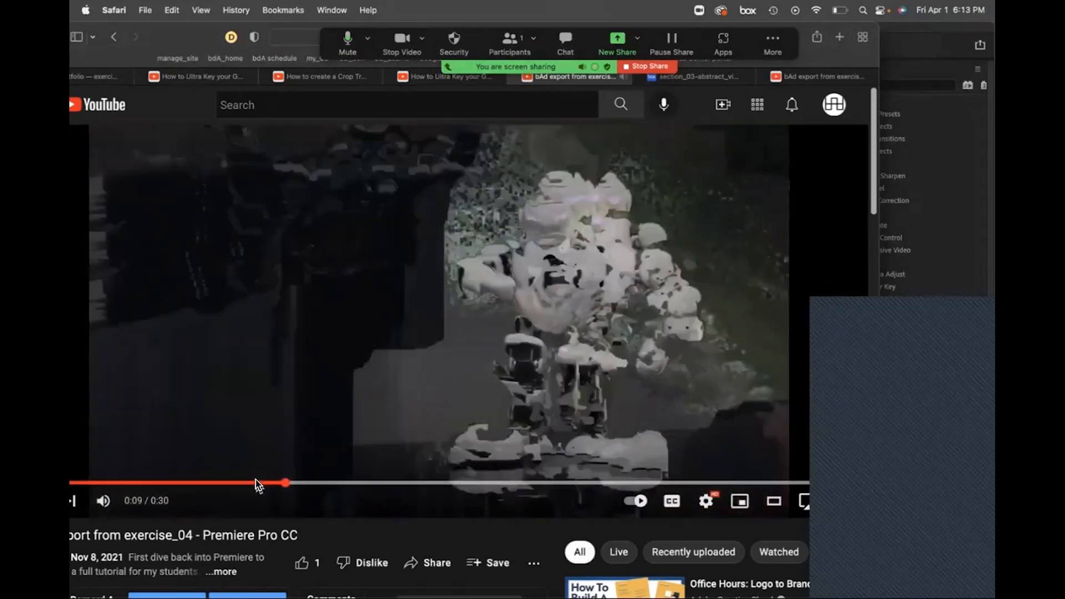
click(255, 481)
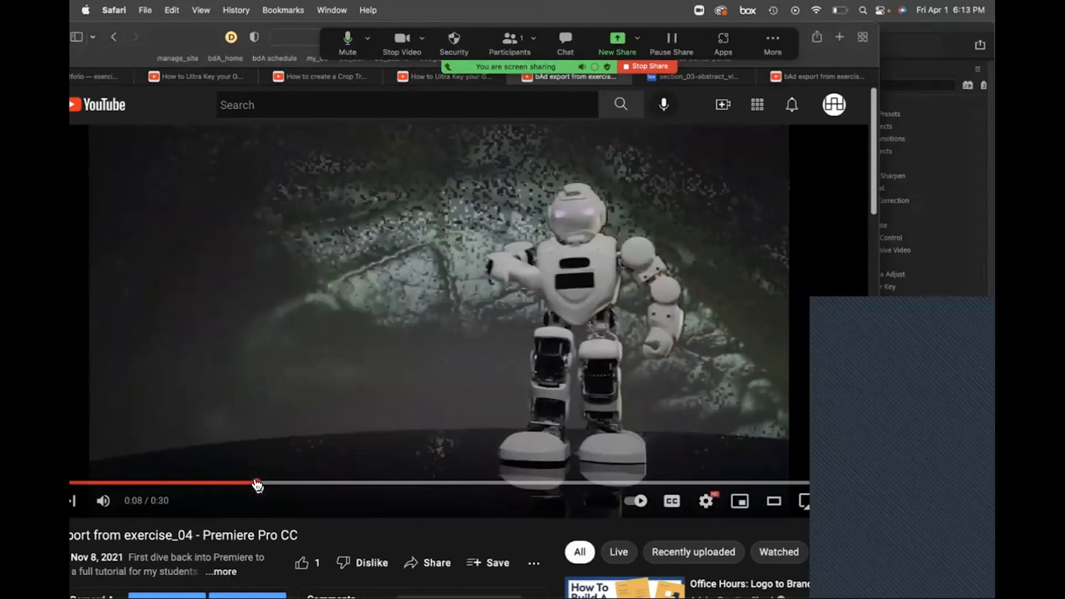
click(255, 482)
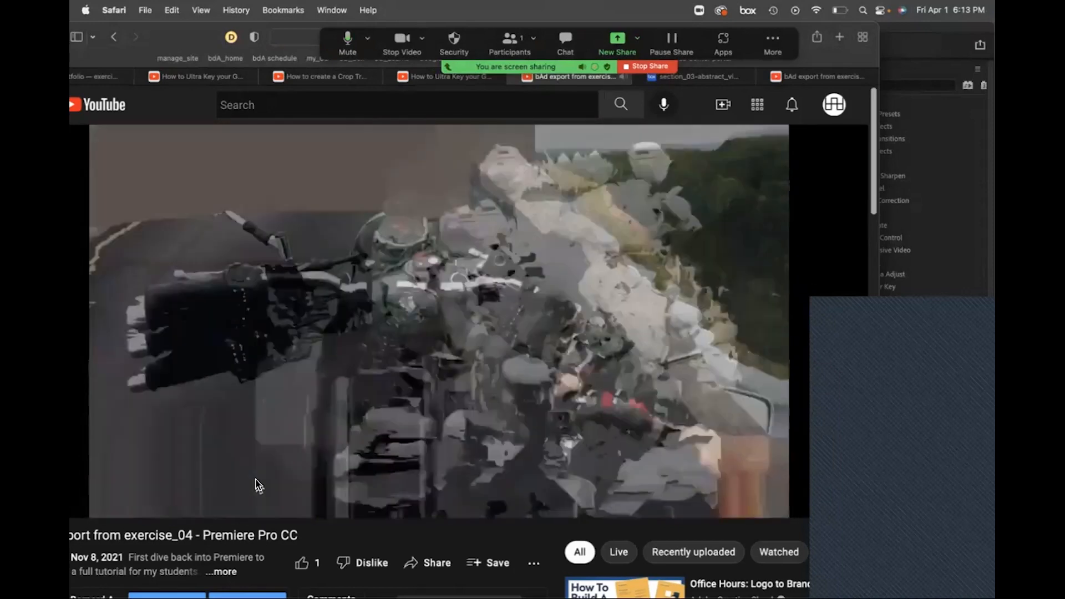
click(255, 481)
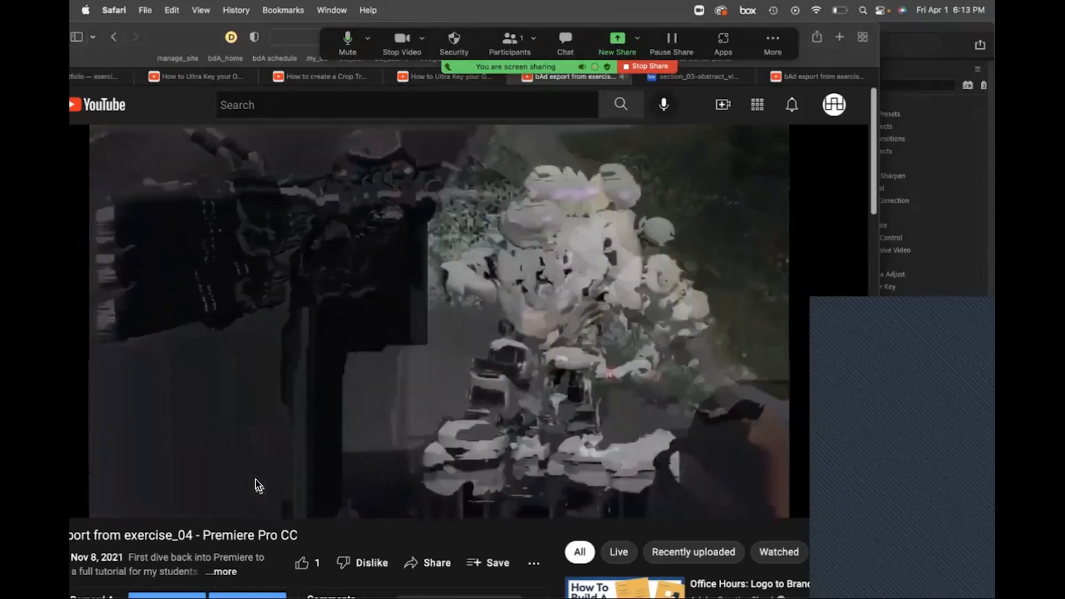
click(256, 480)
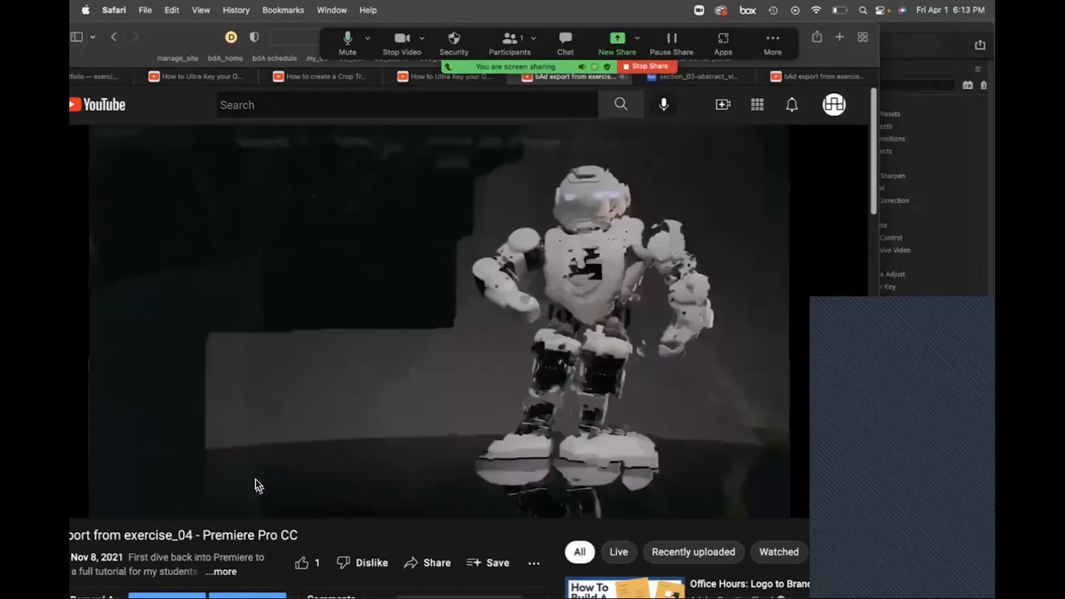
click(255, 480)
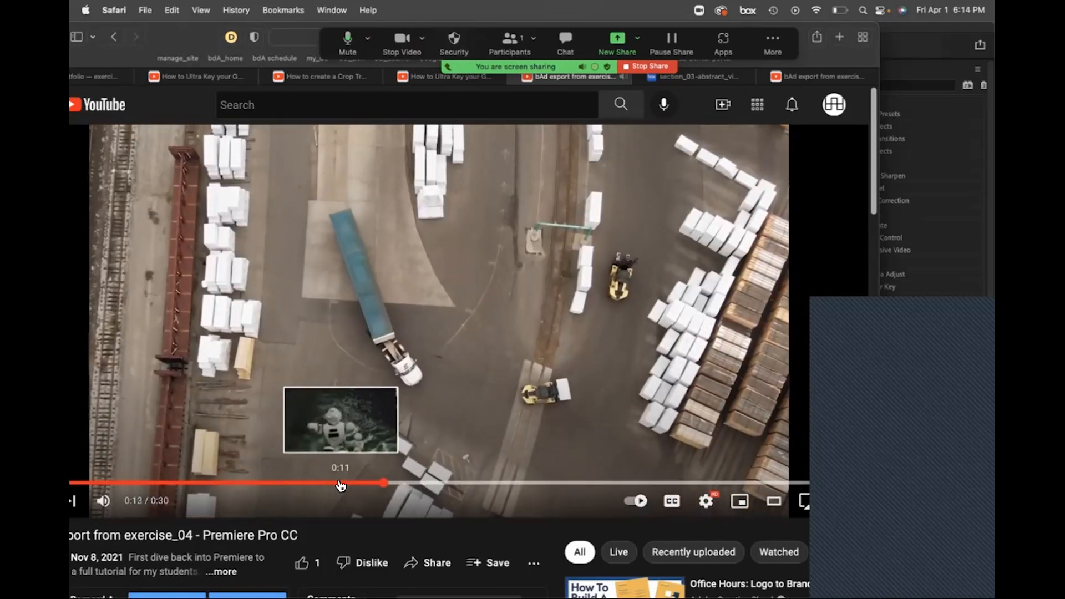
Replay the example video from 0:10 repeatedly to examine how the burning man is layered and moved after the robot shot.
click(342, 486)
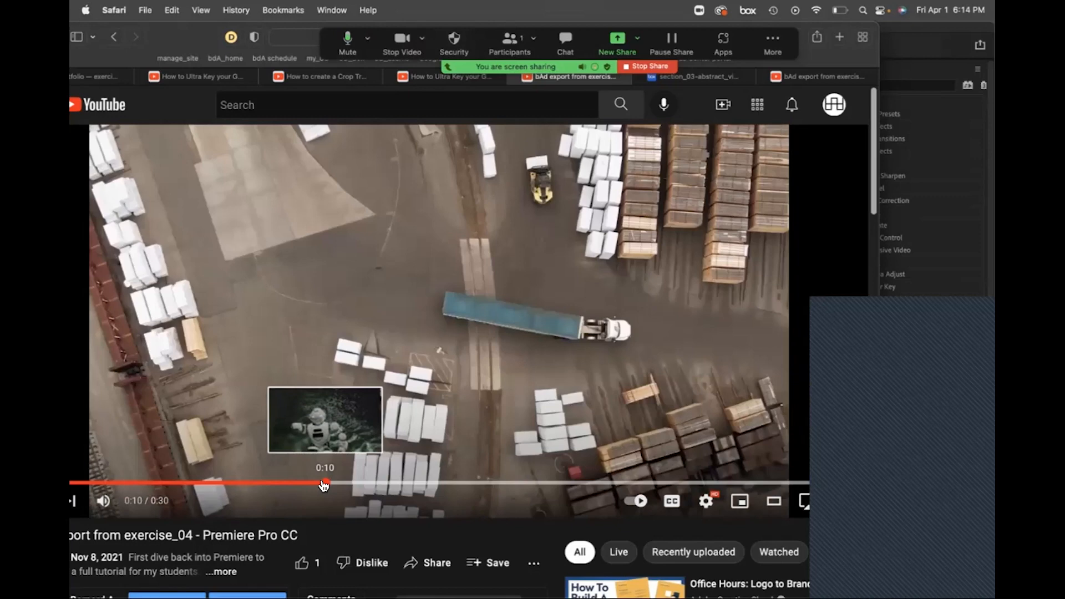
click(319, 484)
click(318, 482)
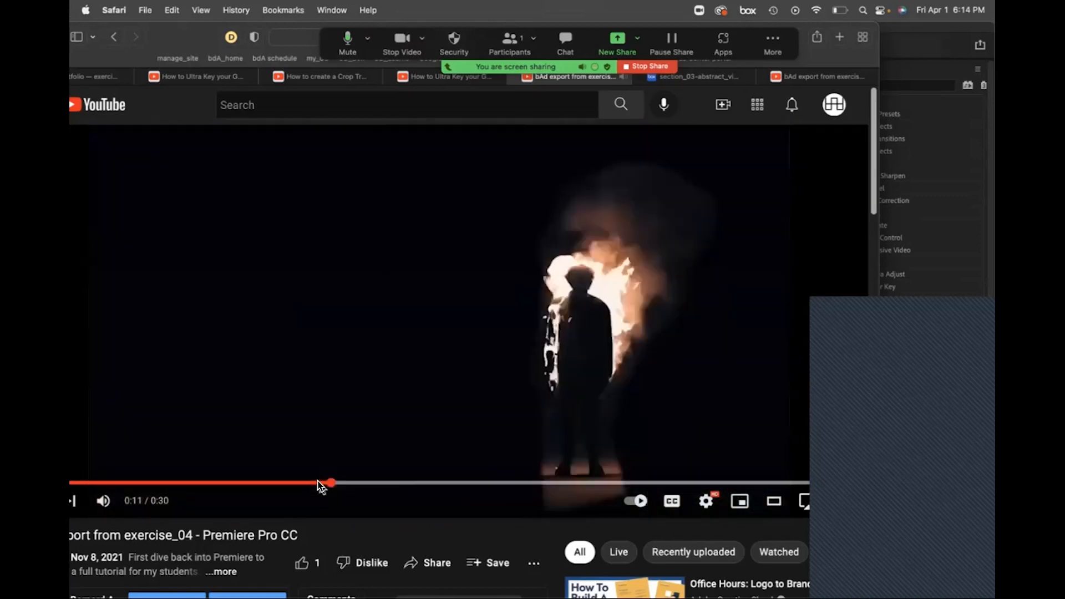
click(319, 483)
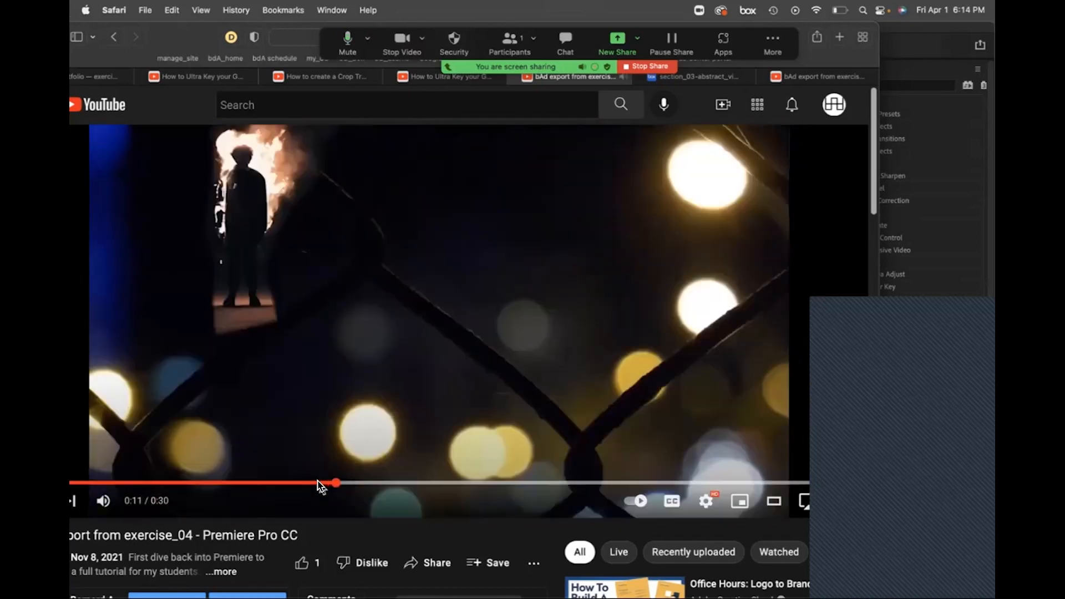
click(318, 483)
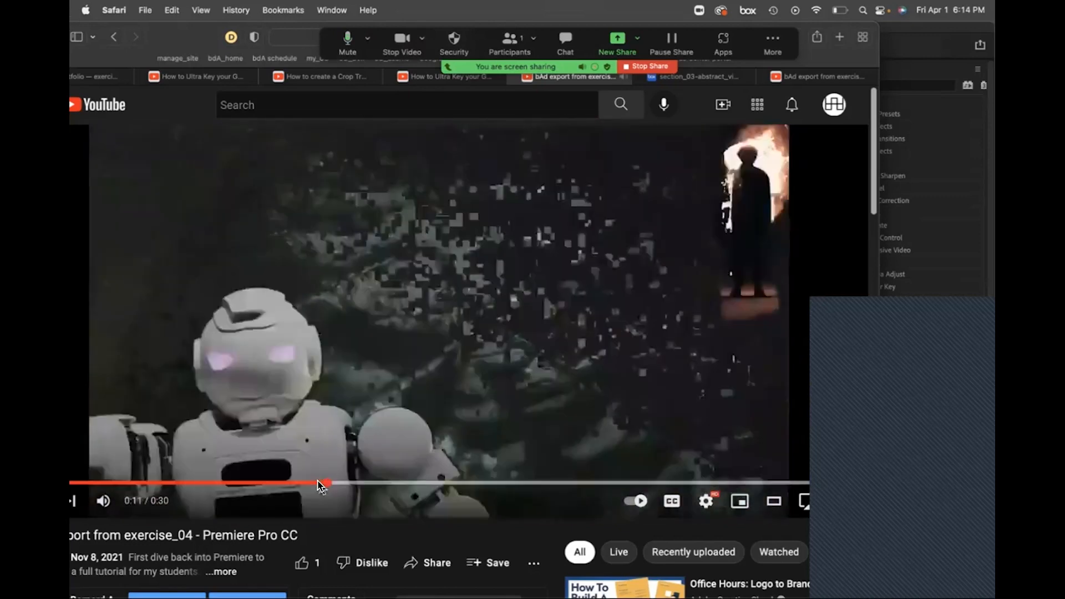
click(318, 482)
click(319, 483)
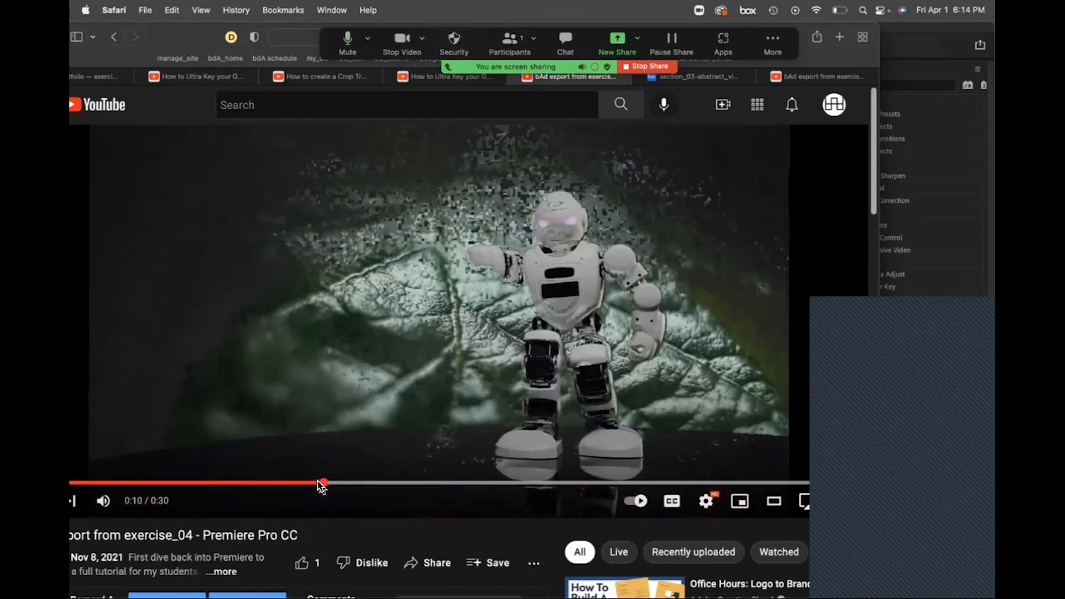
click(318, 483)
click(319, 483)
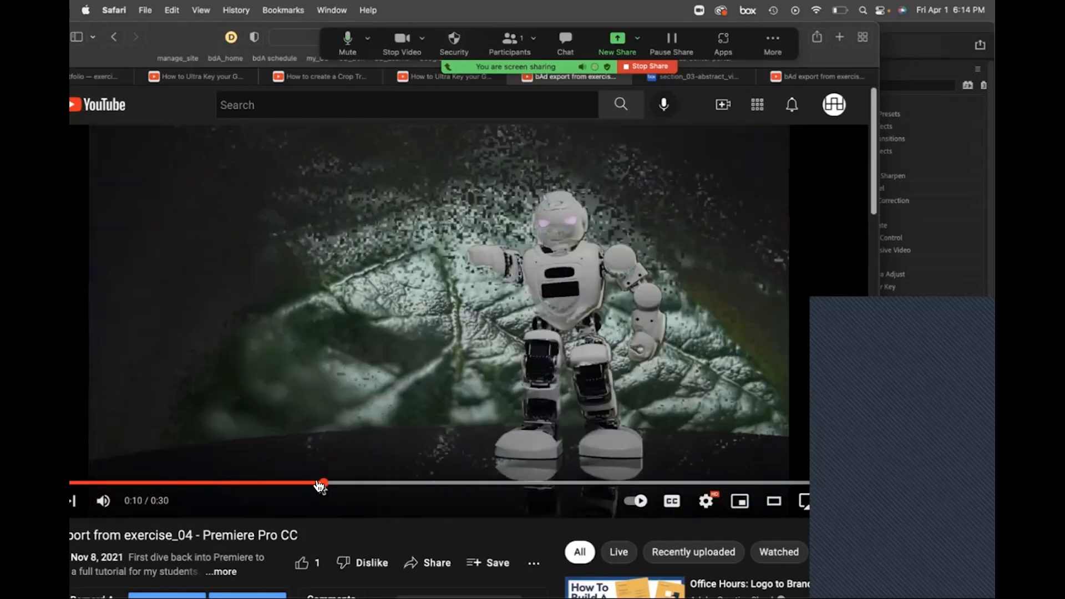
Change the example video's playback speed and replay it from about 0:10 to examine the burning man over the chain-link fence footage.
click(319, 485)
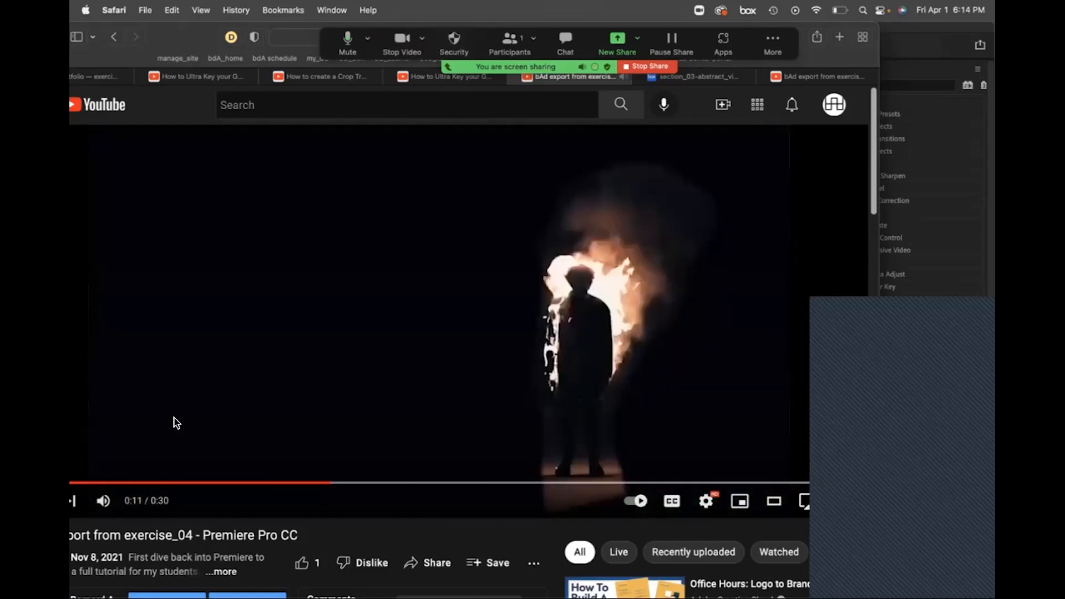
click(261, 455)
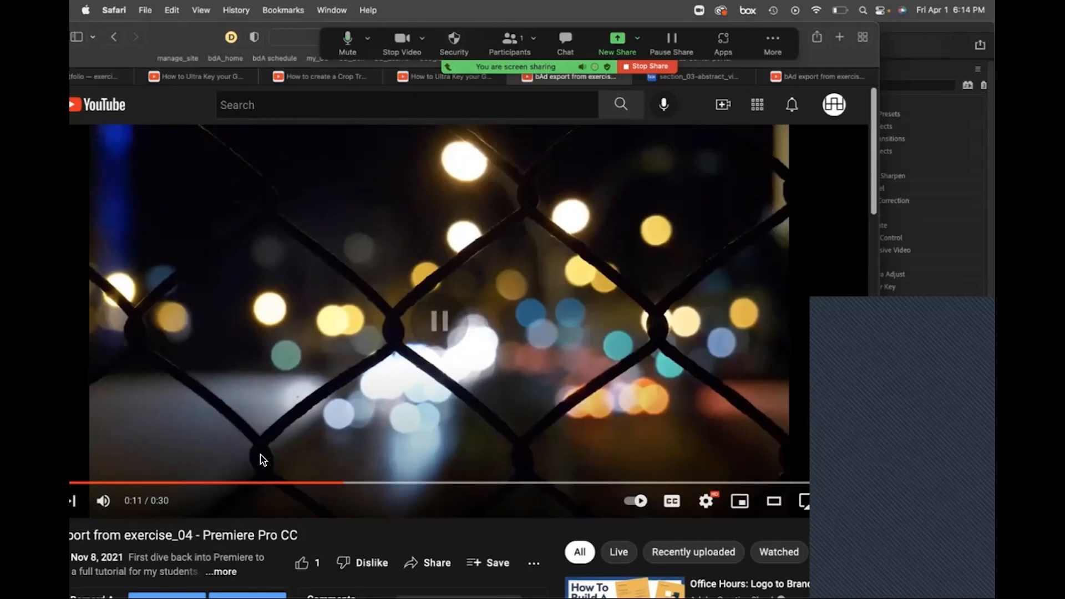
click(708, 509)
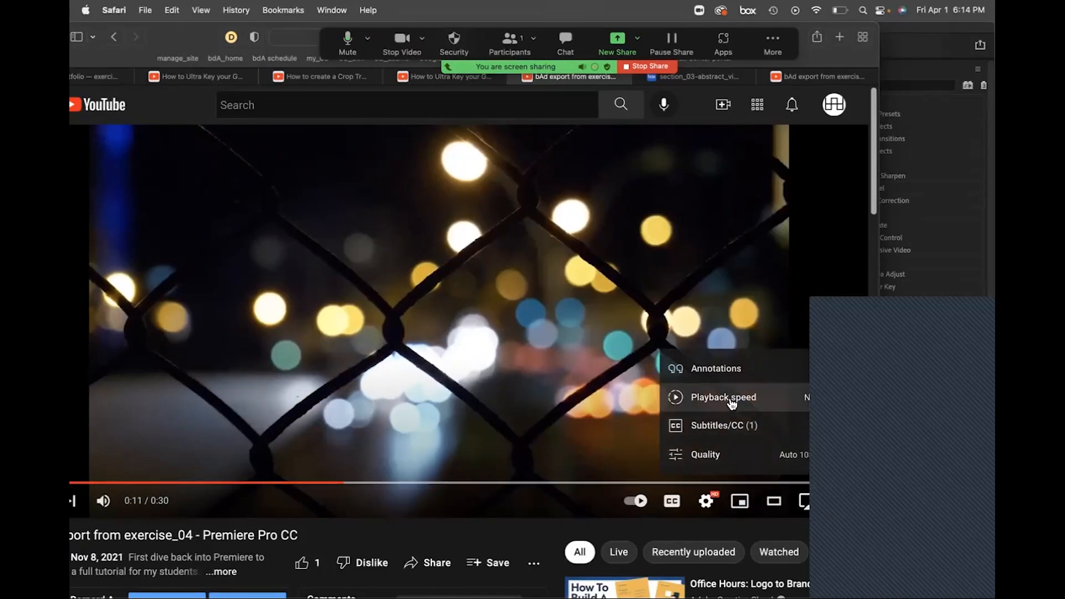
click(714, 253)
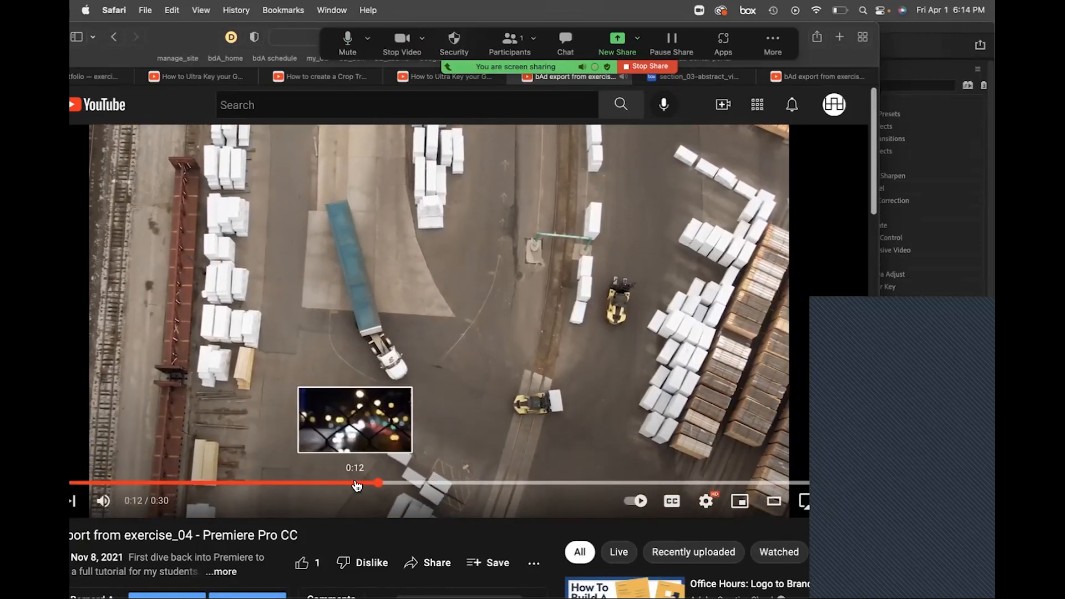
click(336, 484)
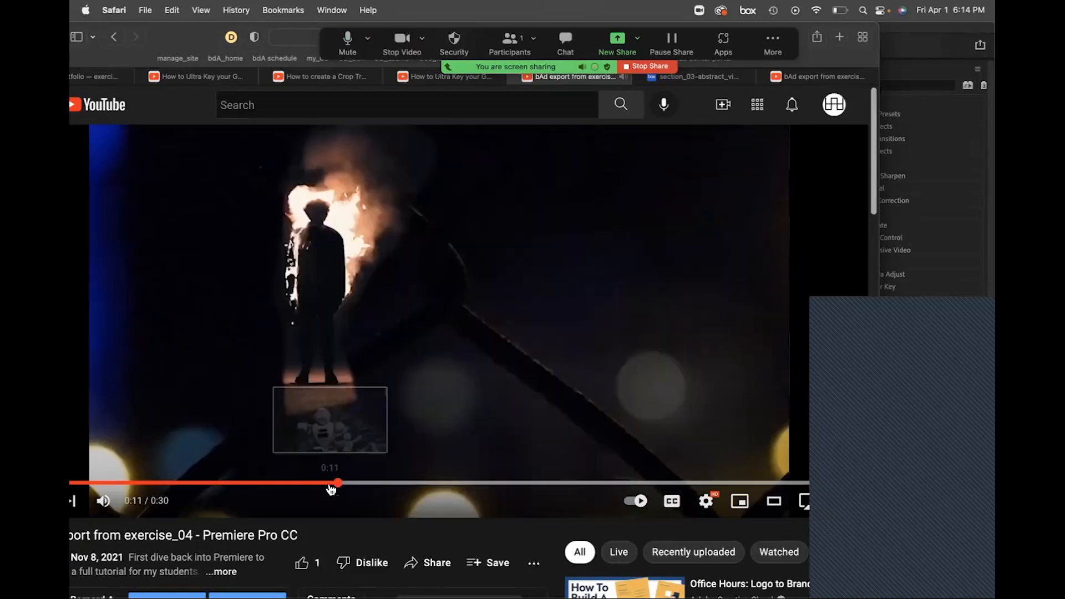
click(310, 484)
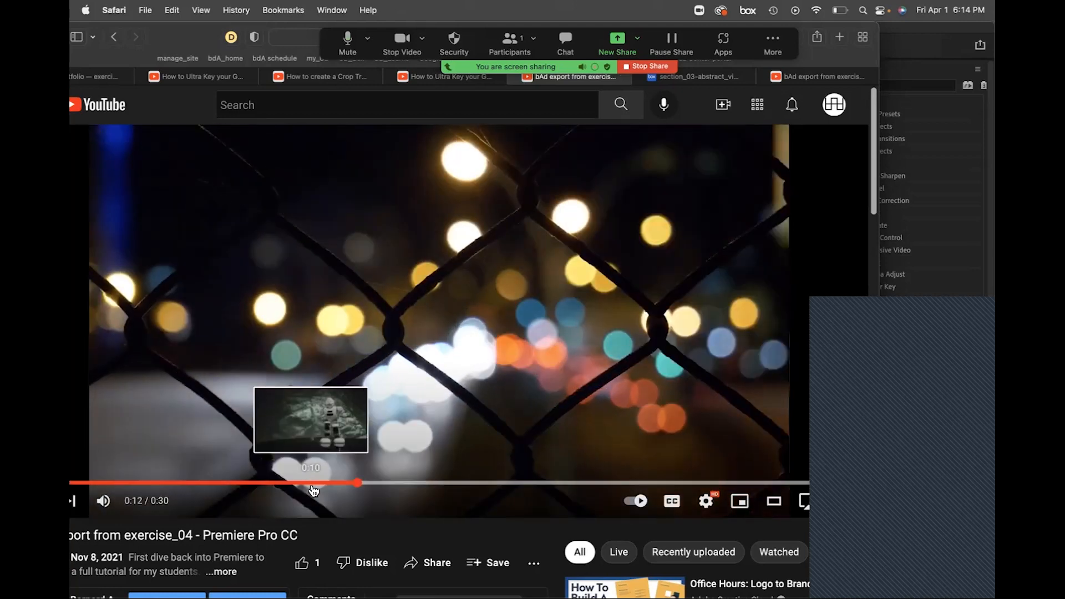
click(312, 484)
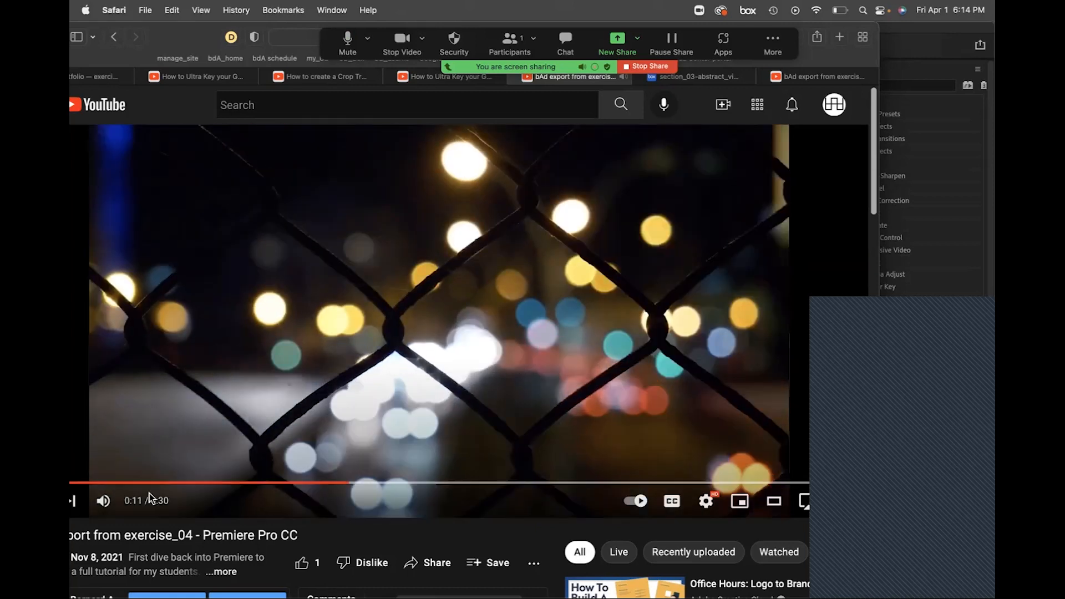
Pause the example video and check the video length on the copy open in the other YouTube tab.
drag(202, 40, 301, 40)
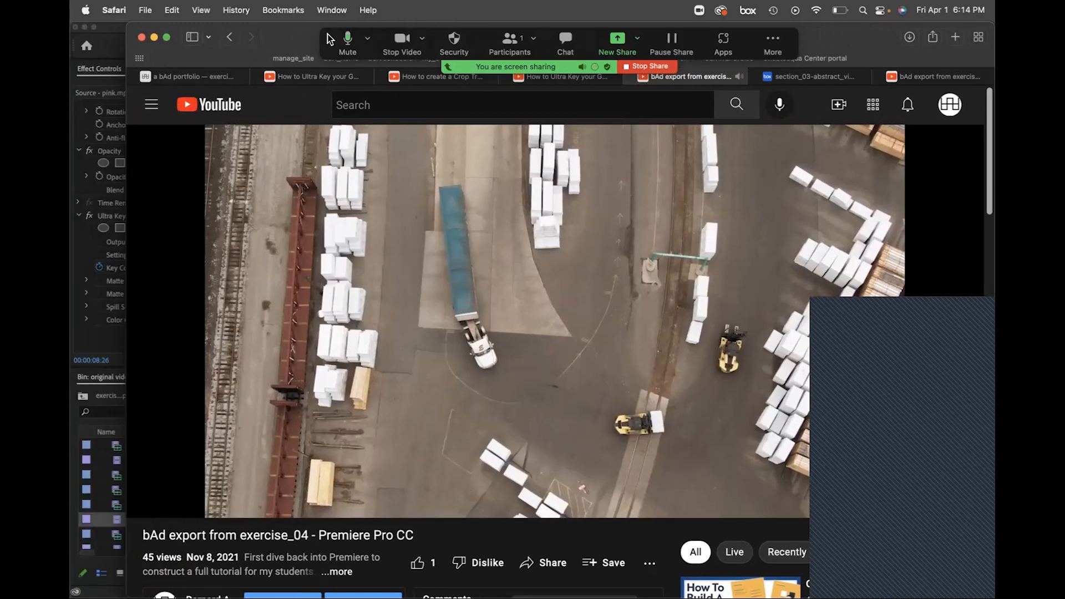
click(272, 238)
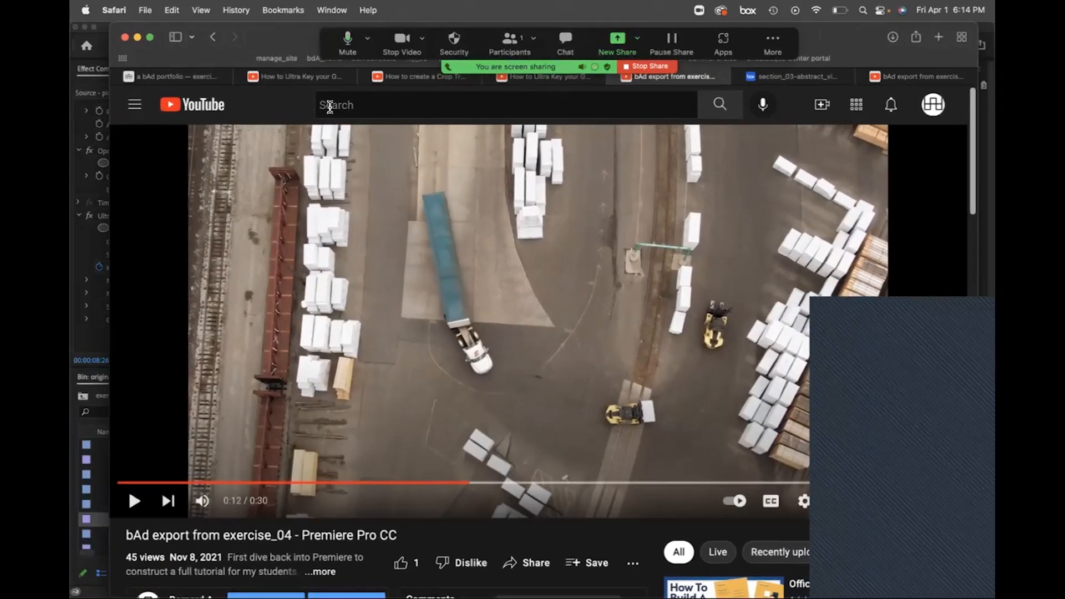
click(199, 76)
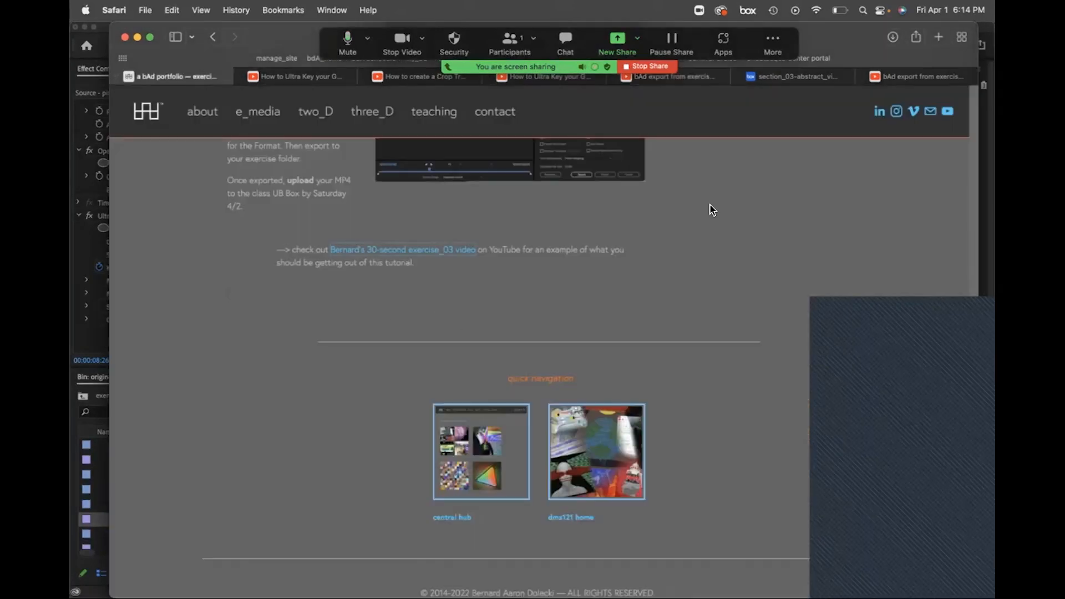
click(896, 77)
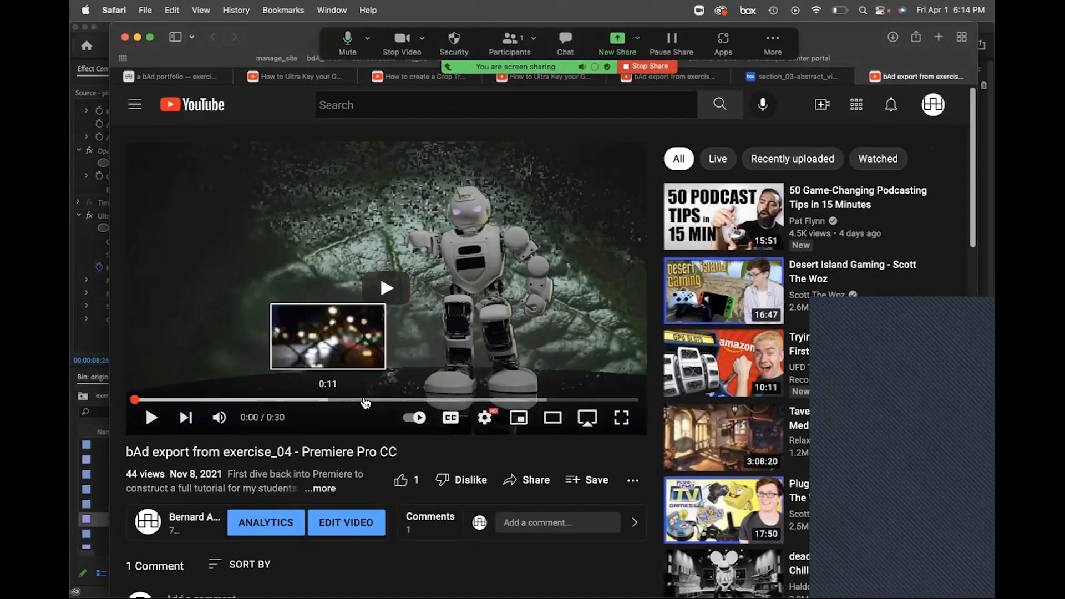
double_click(282, 419)
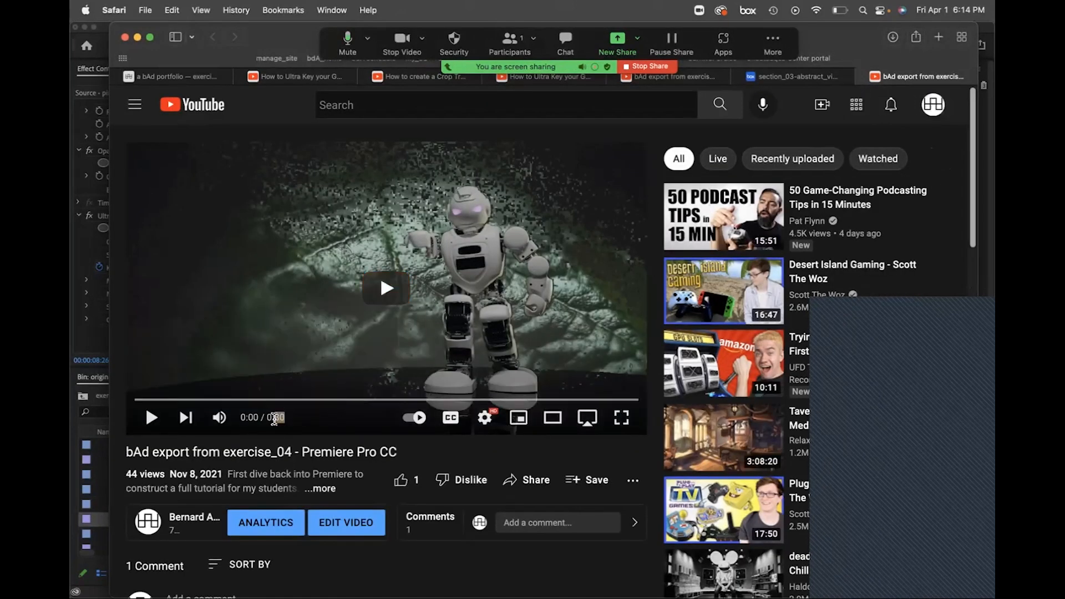
Return to the exercise page and review it from Export and Upload back up to the Cropping & Keyframing tutorial.
click(203, 76)
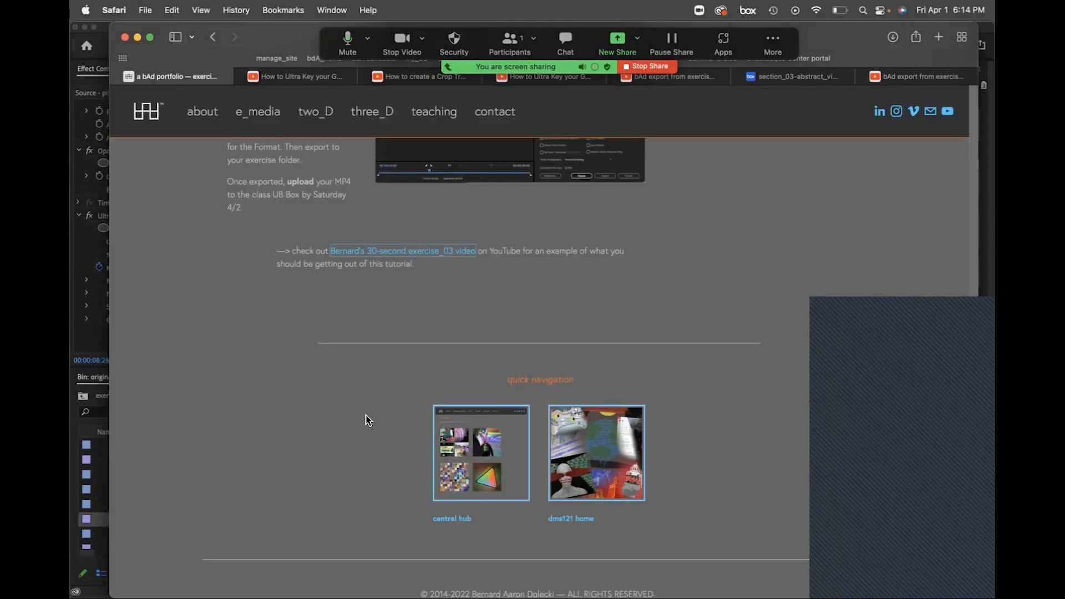
scroll(372, 421, up, 5)
scroll(362, 420, up, 2)
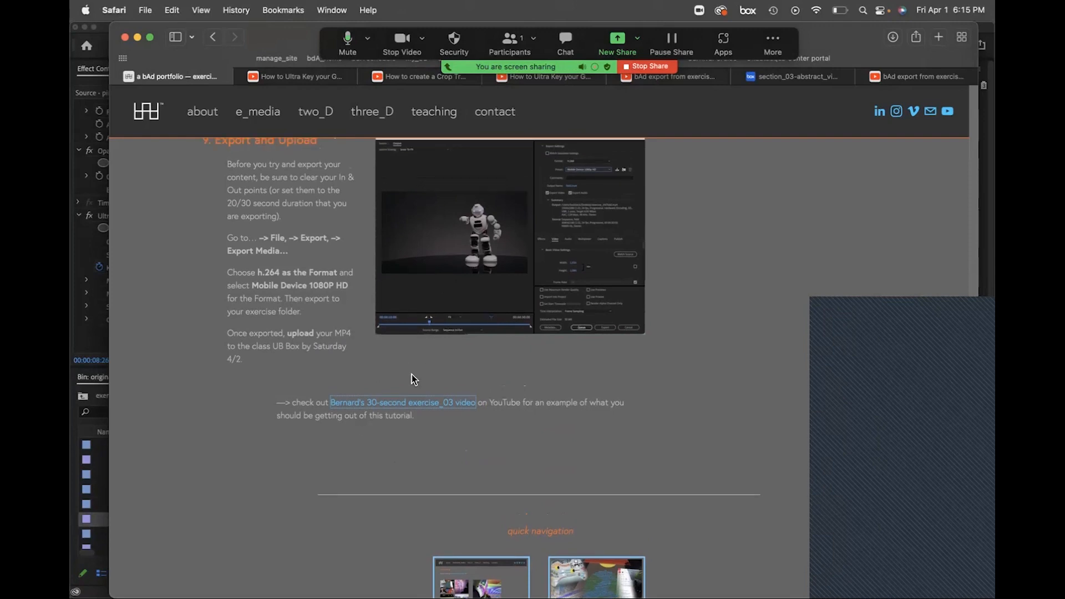
scroll(411, 381, up, 15)
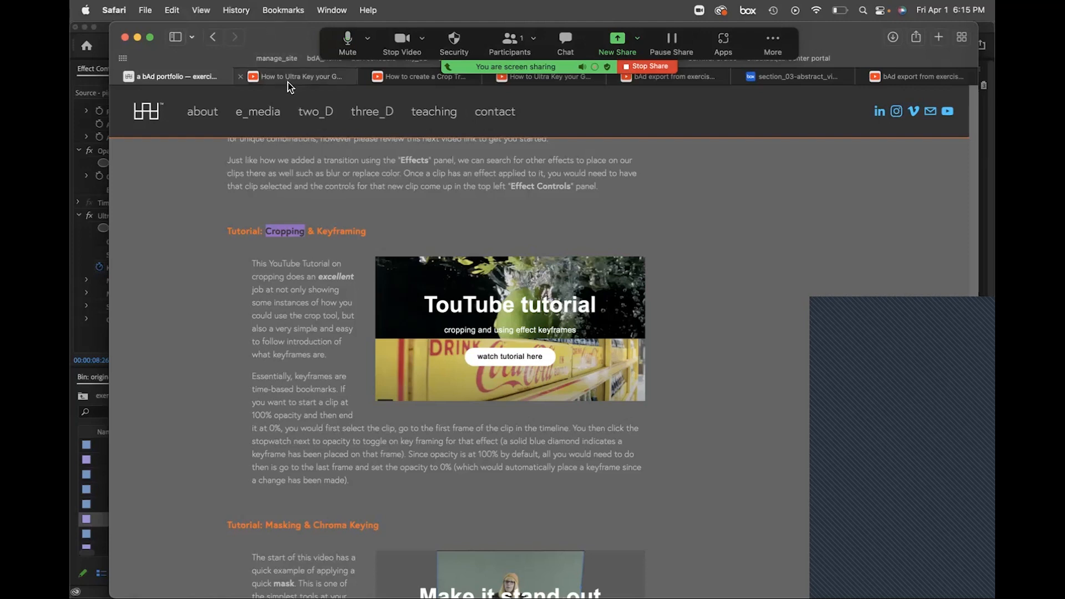
Switch to Premiere Pro and move the playhead to 00:00:11:29 on the kaleidoscope clip.
click(86, 87)
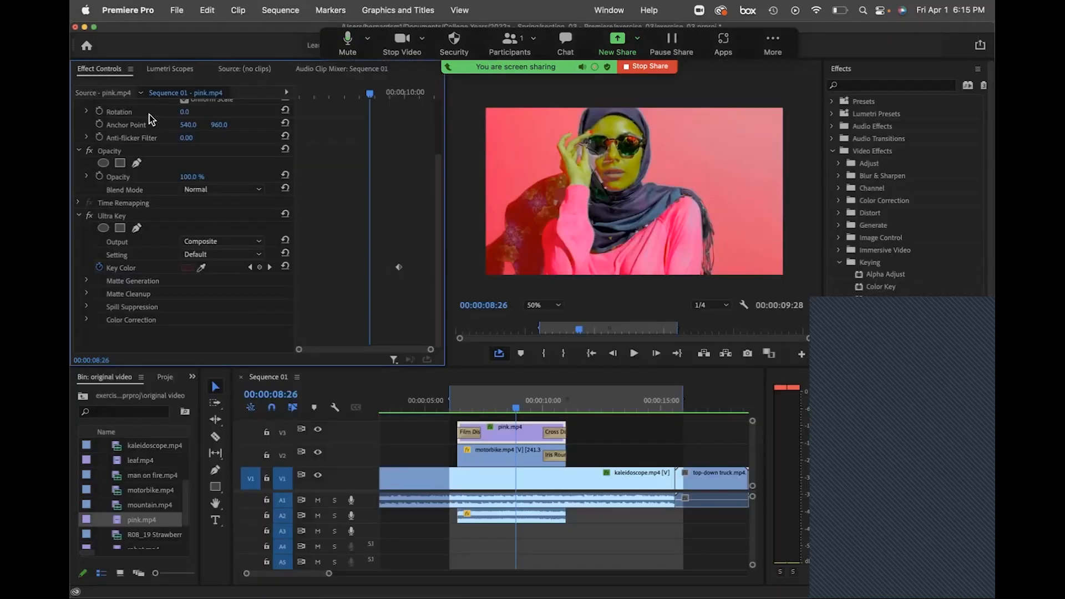
click(534, 410)
drag(536, 412, 588, 409)
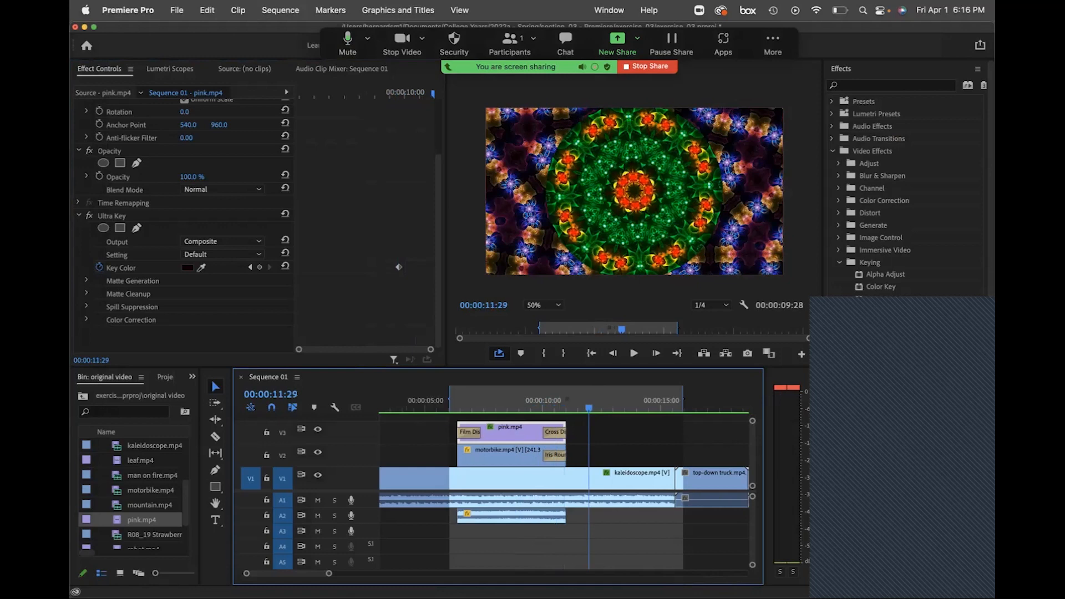
Switch to Safari and read the Export and Upload instructions, highlighting the h.264 format and Mobile Device 1080P HD text.
key(ctrl+Up)
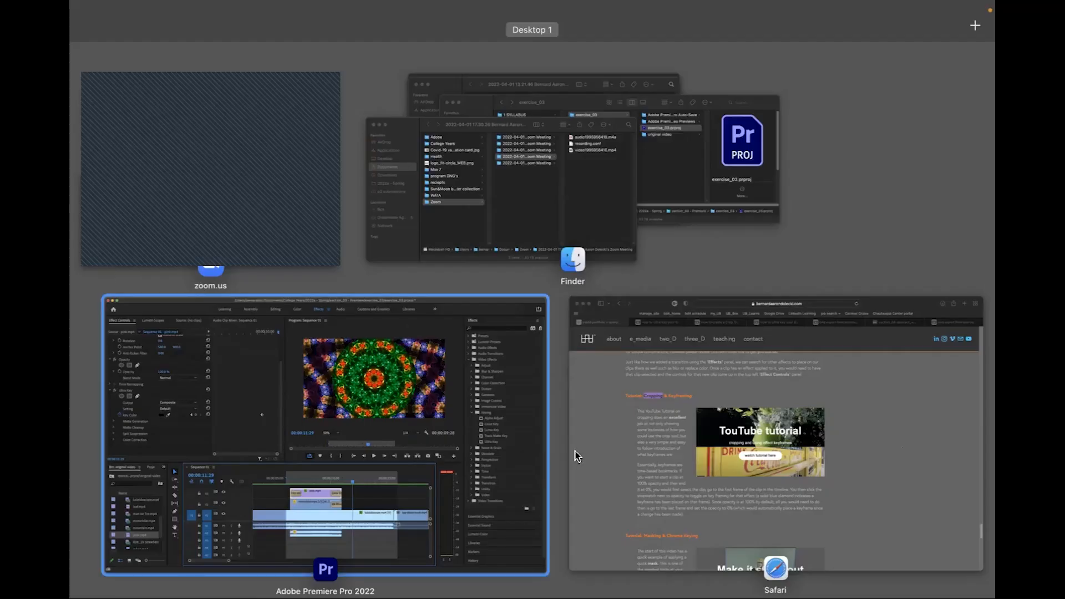
click(654, 436)
scroll(314, 402, down, 10)
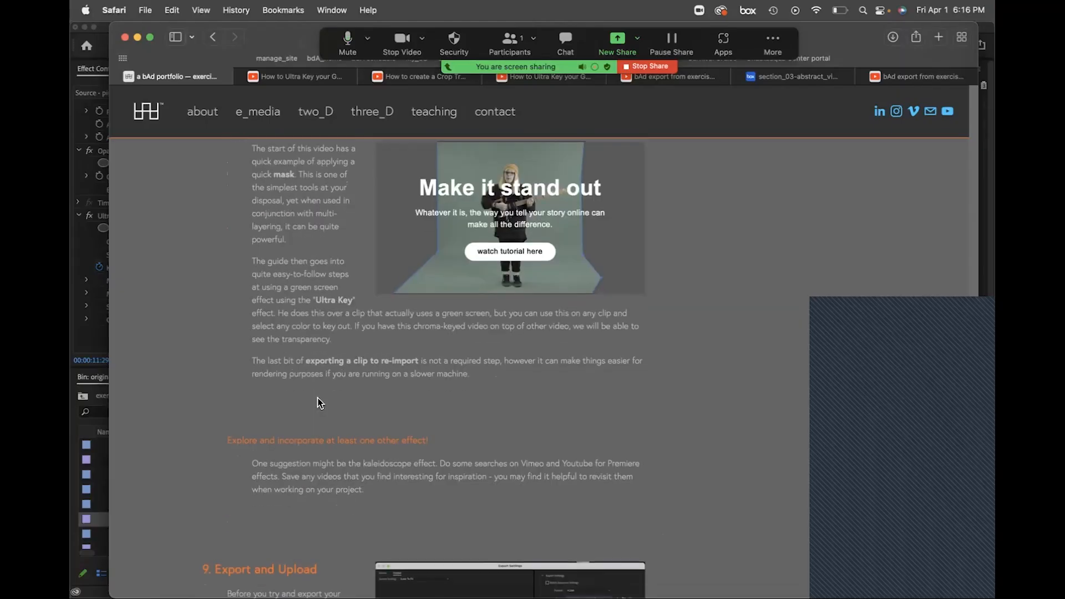
scroll(312, 403, down, 5)
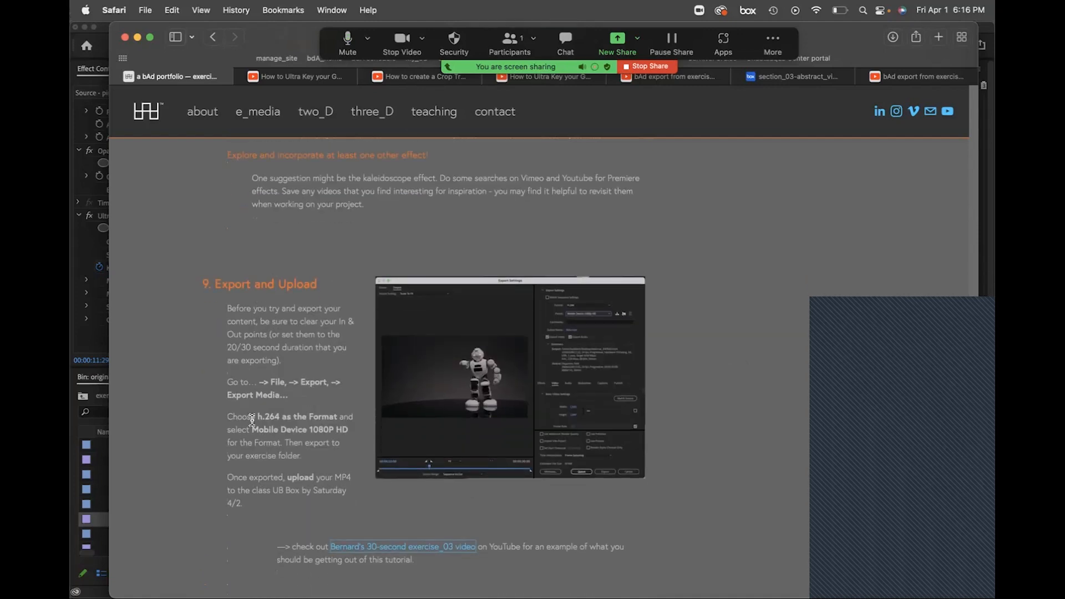
drag(269, 381, 349, 429)
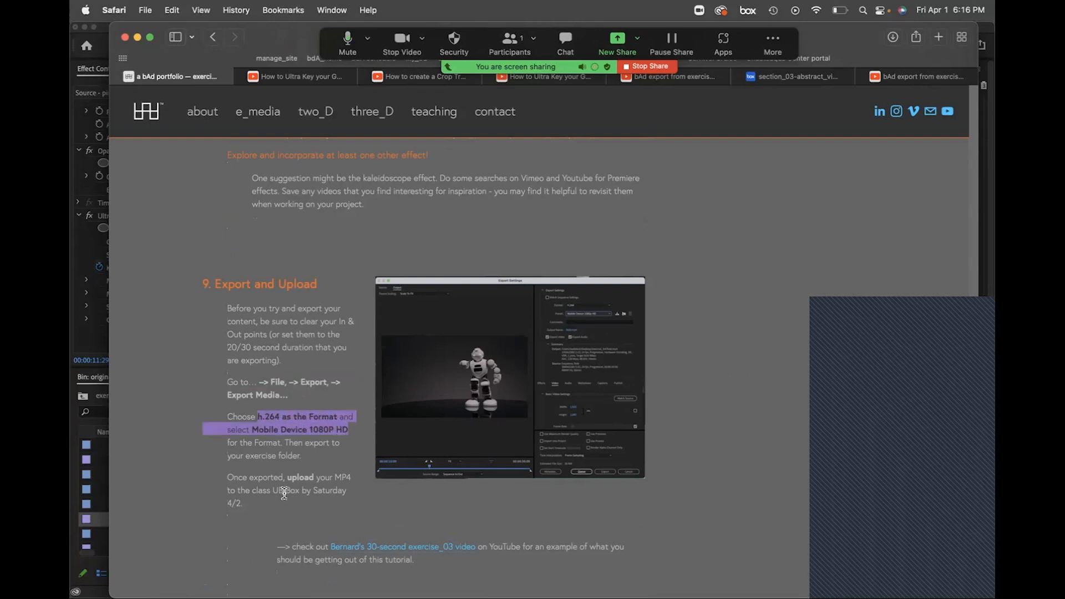
Switch to Premiere Pro, fit the whole sequence in the timeline view, and open the media export settings for Sequence 01.
click(138, 36)
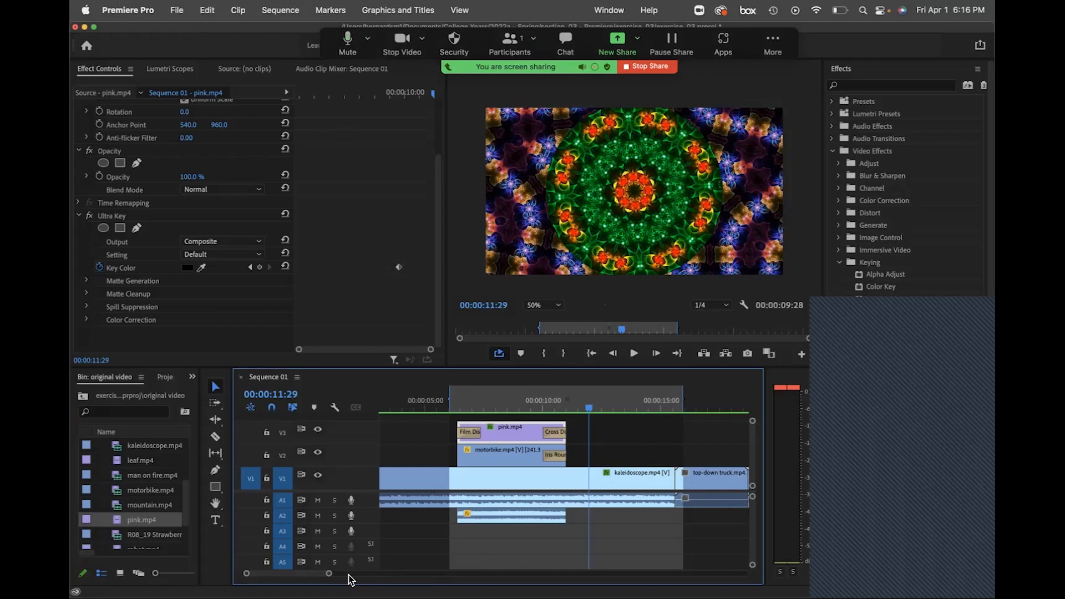
drag(332, 577, 355, 573)
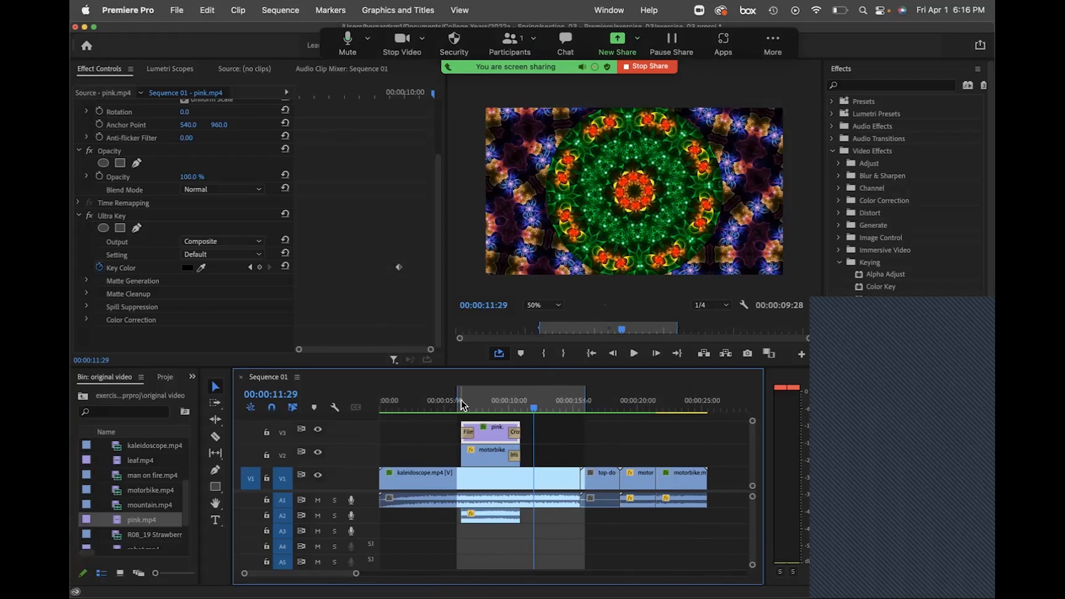
click(184, 9)
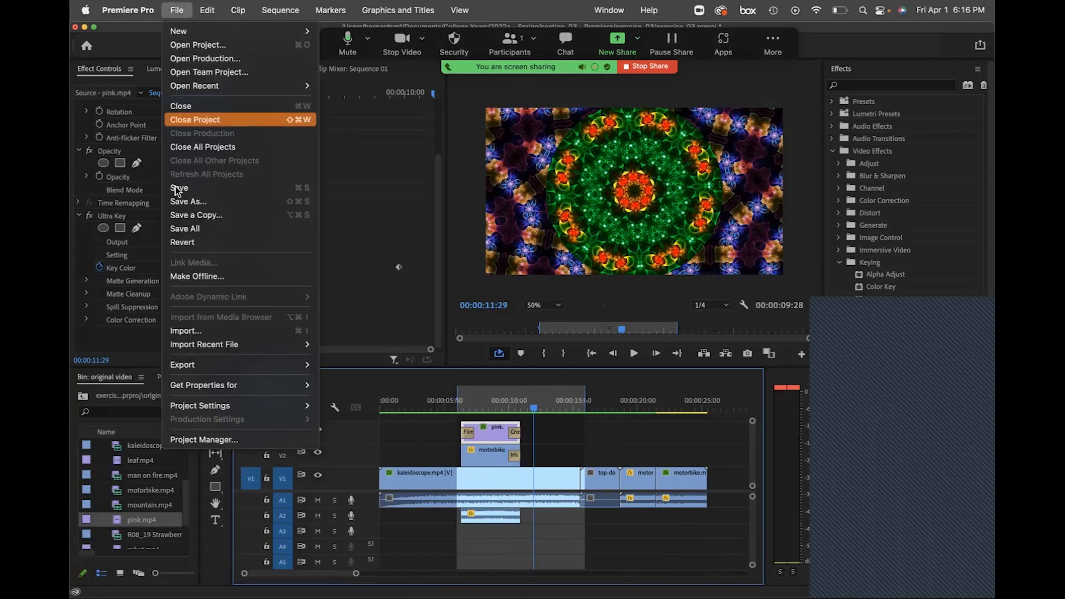
mouse_move(178, 361)
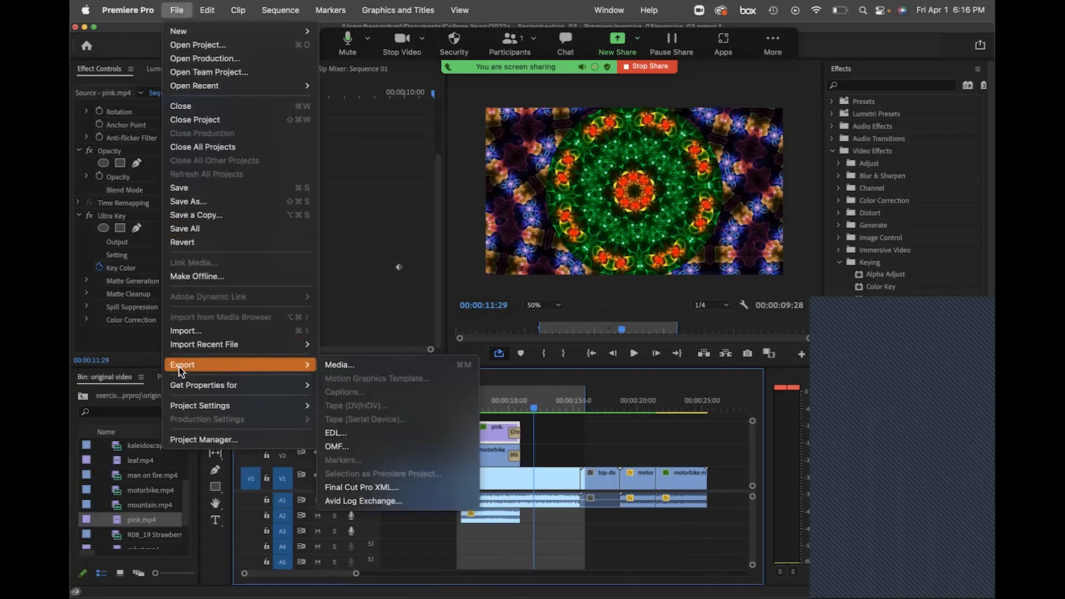
click(346, 364)
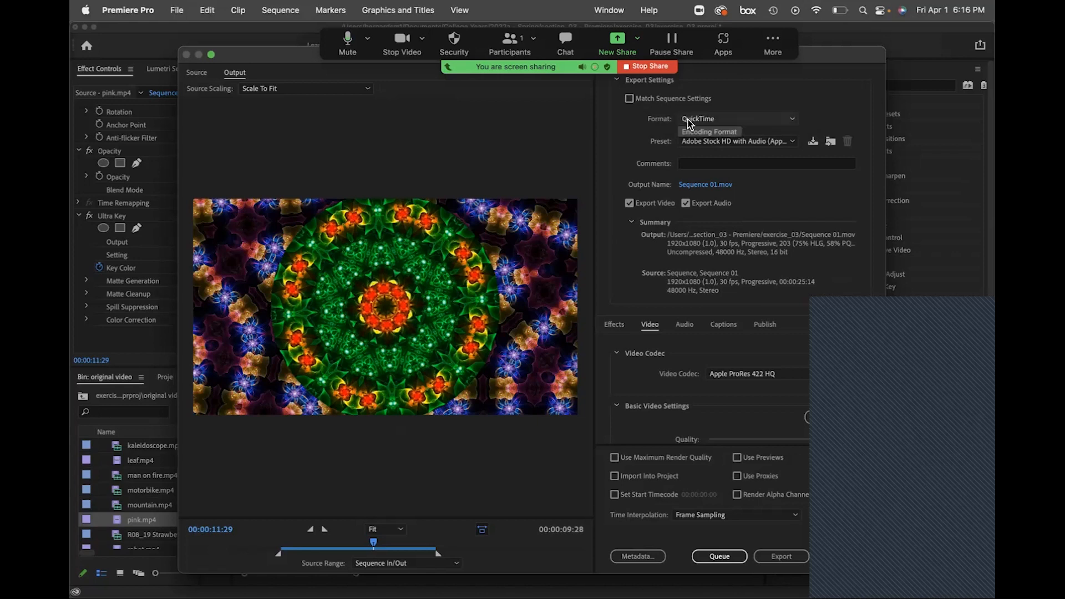
Set the export format to H.264 with the Mobile Device 1080p HD preset.
click(688, 119)
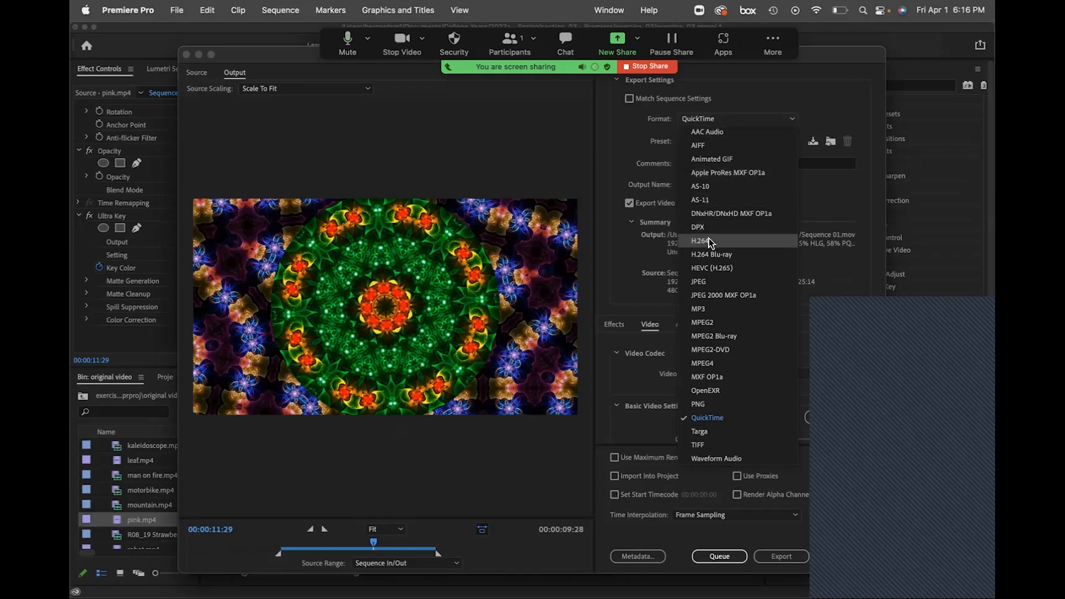
click(710, 242)
click(692, 120)
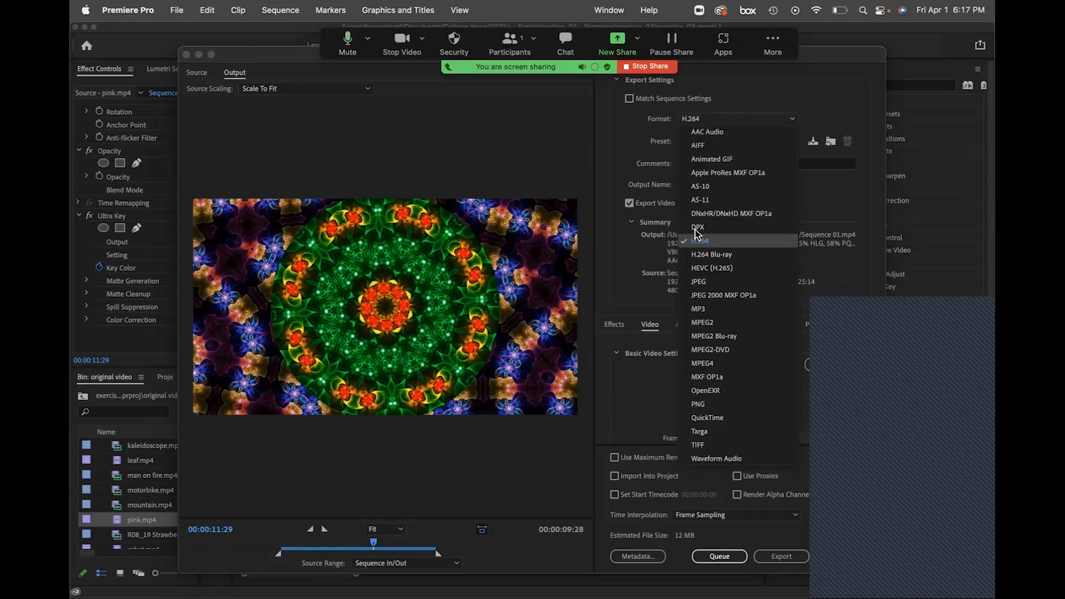
click(636, 155)
click(729, 141)
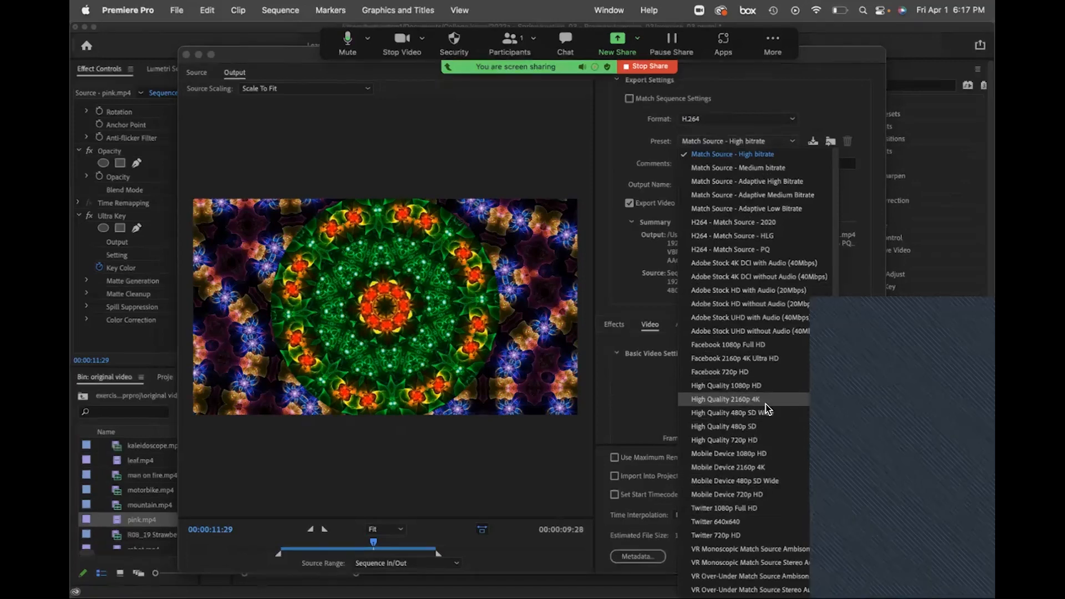
scroll(787, 467, down, 5)
scroll(787, 467, up, 5)
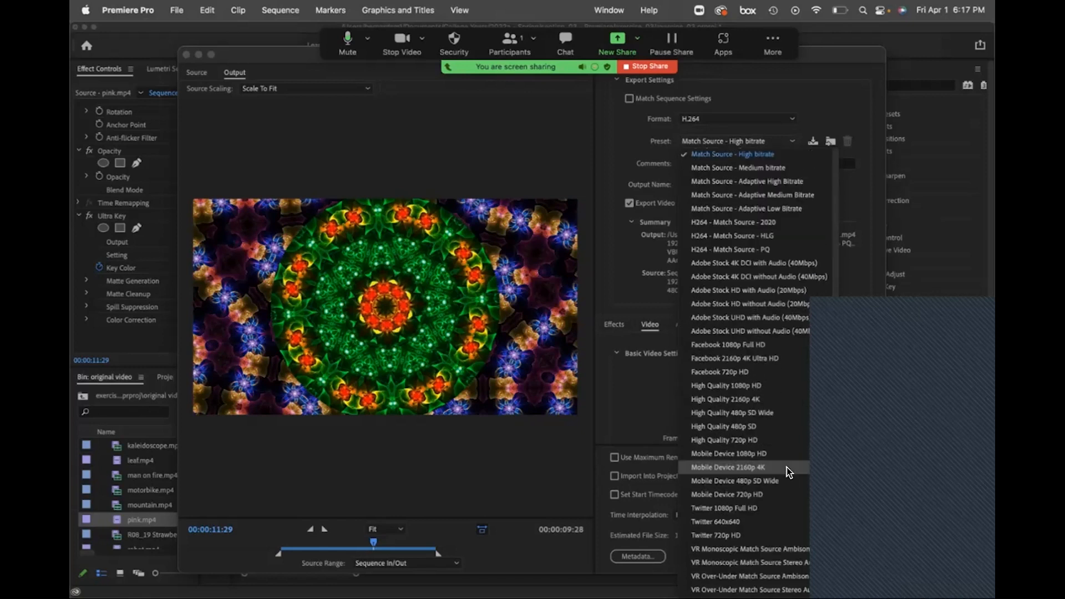
scroll(786, 467, down, 5)
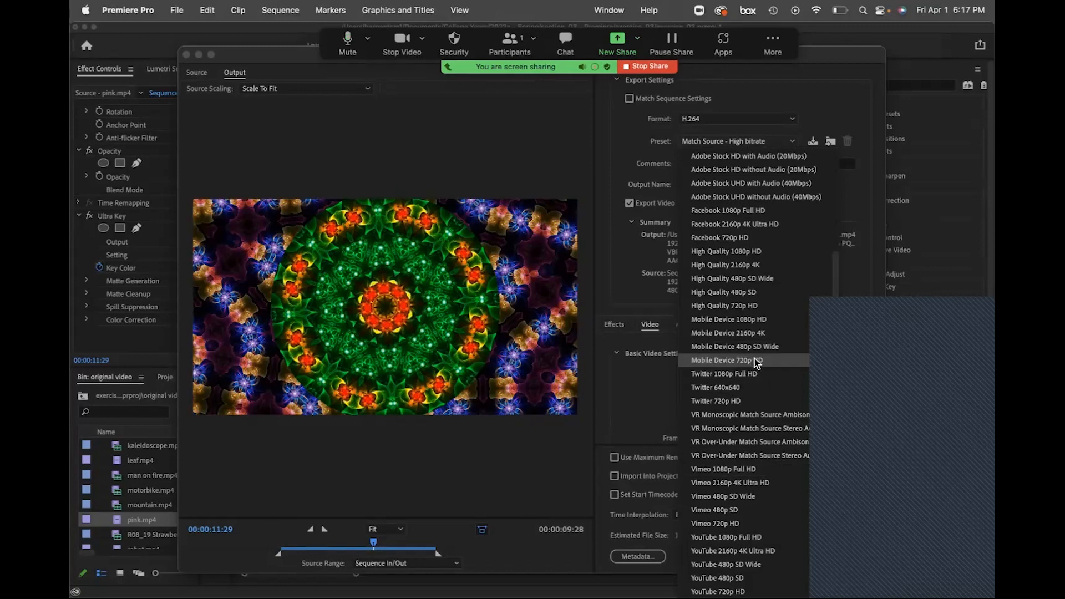
click(752, 323)
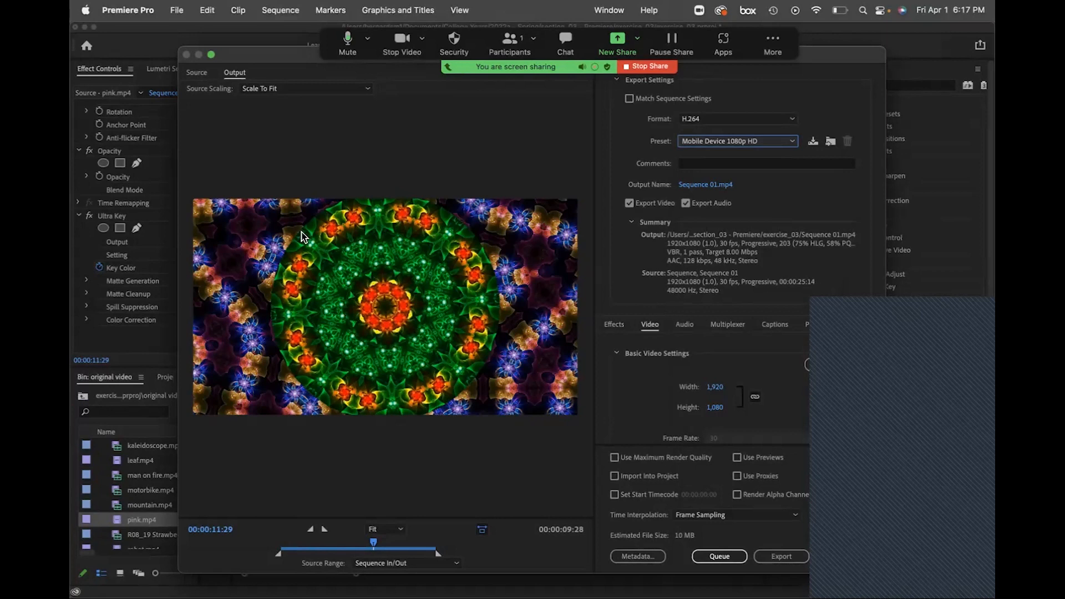
Name the export exercise_03 plus the creator's first name in the exercise_03 folder, and leave the export settings without exporting.
click(794, 559)
click(697, 187)
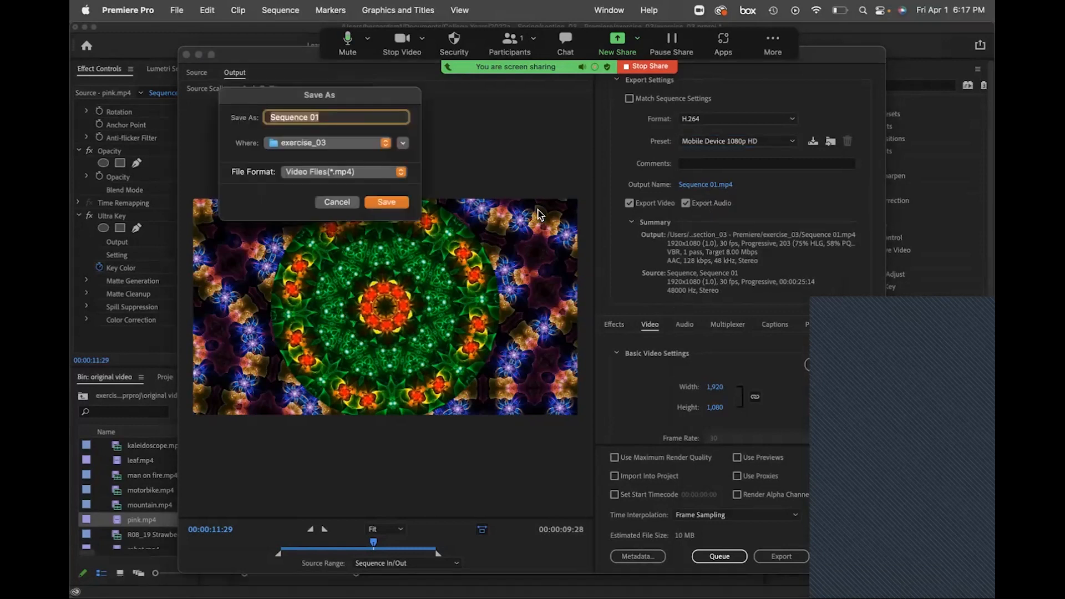
click(402, 143)
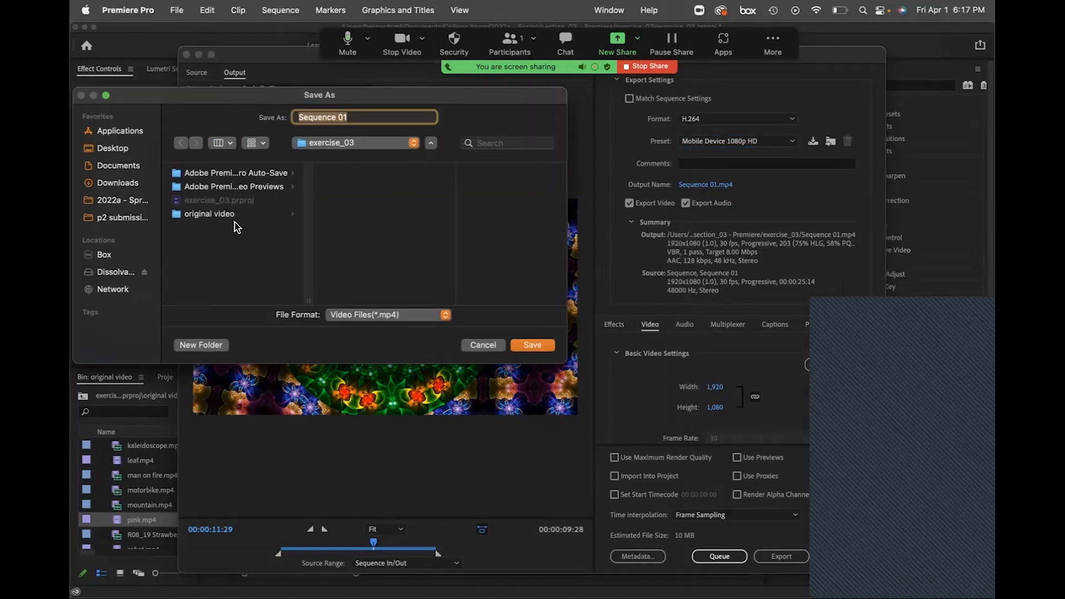
text(exe)
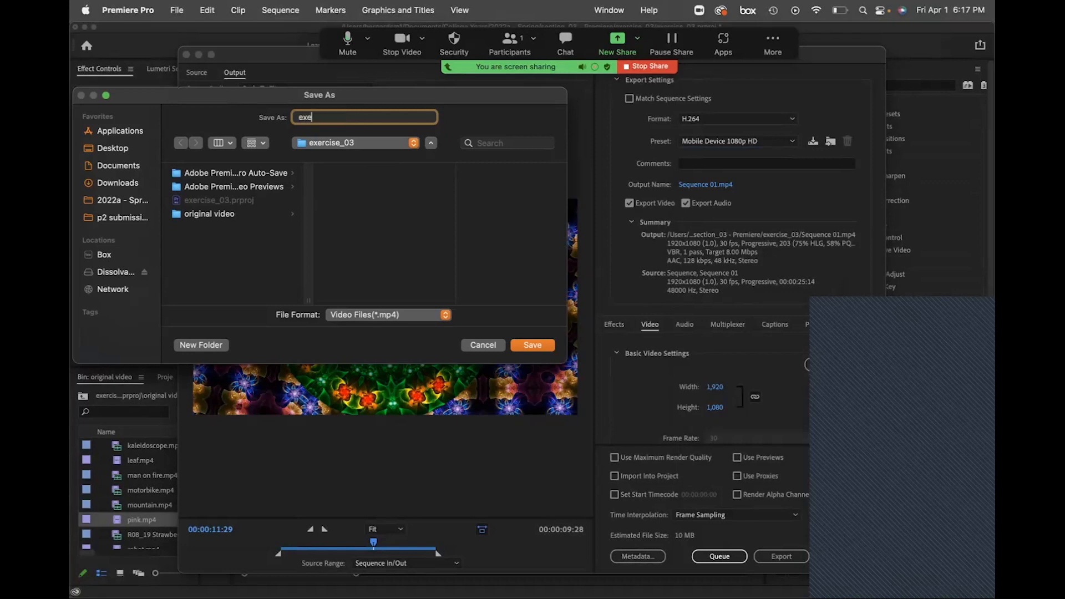
text(rcise_03 Bernard)
click(532, 345)
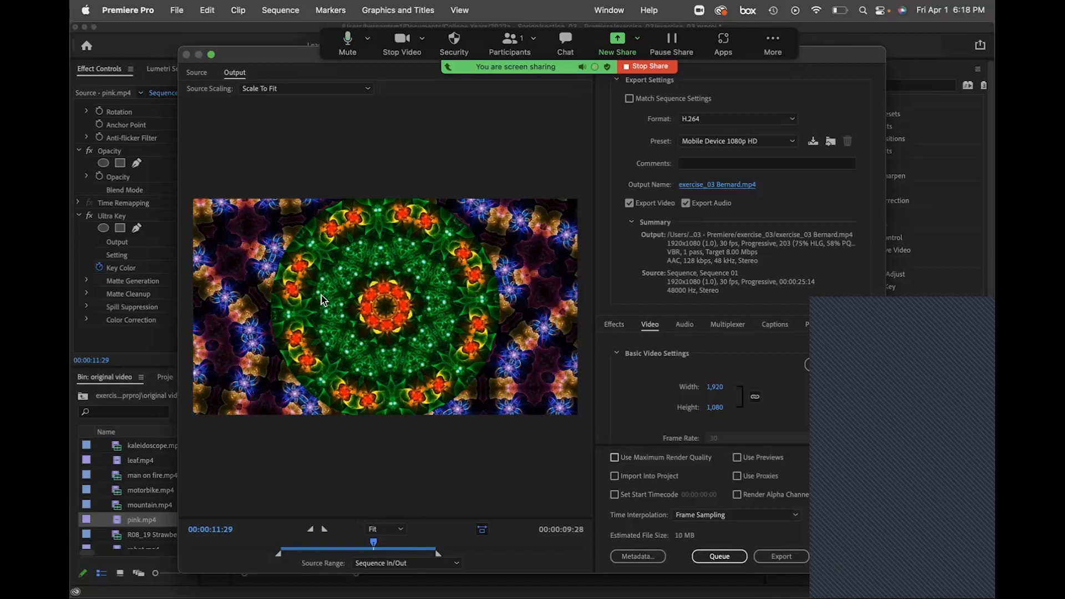
drag(372, 544, 529, 546)
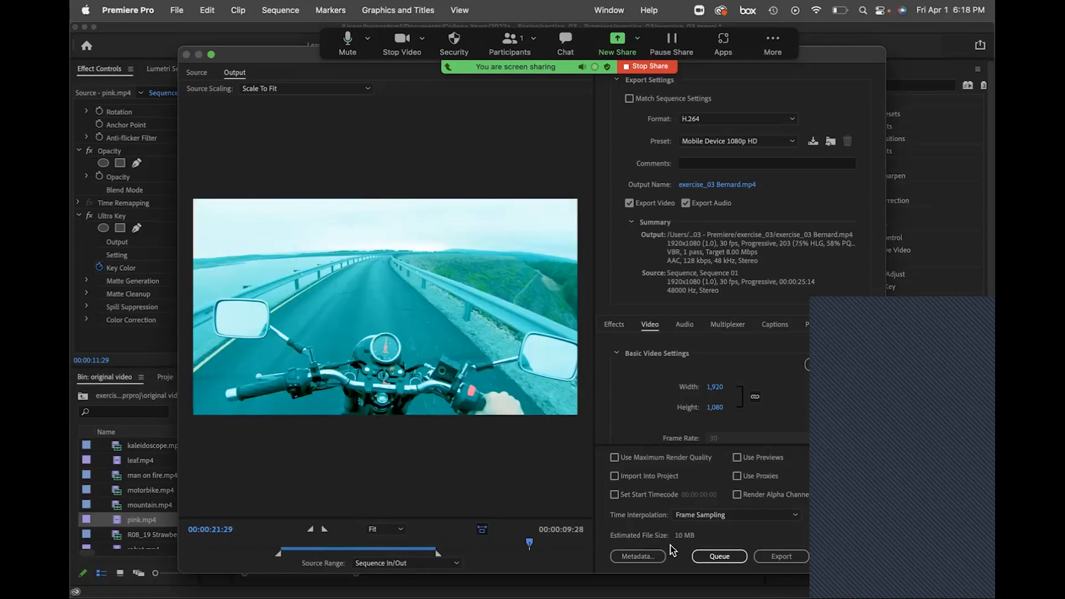
click(827, 553)
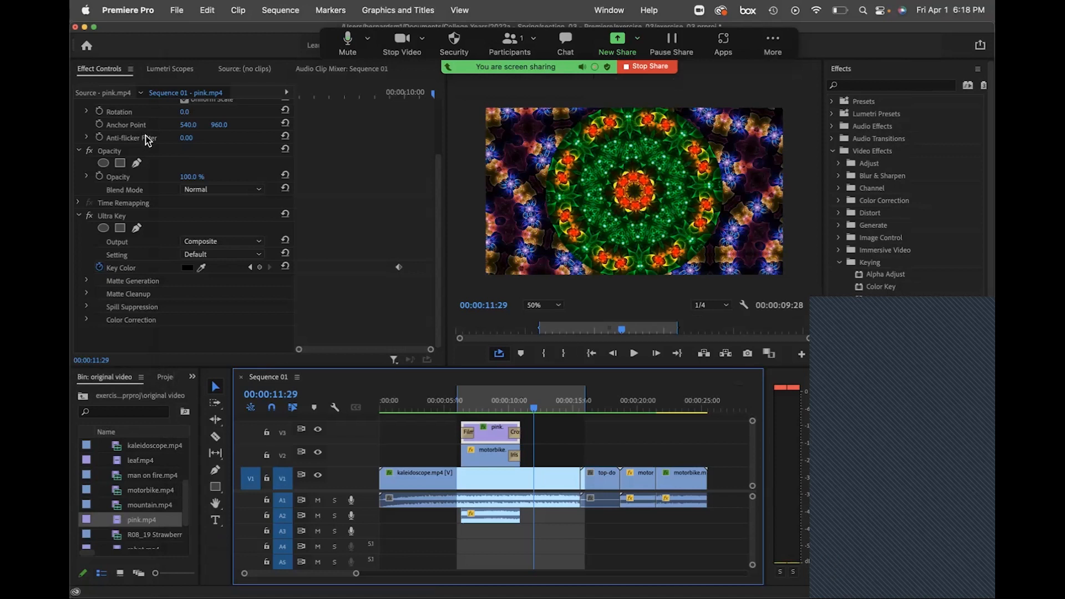
Switch to Safari and search the tutorial page for "song" to read the instructions on the one mp3 track.
key(ctrl+Up)
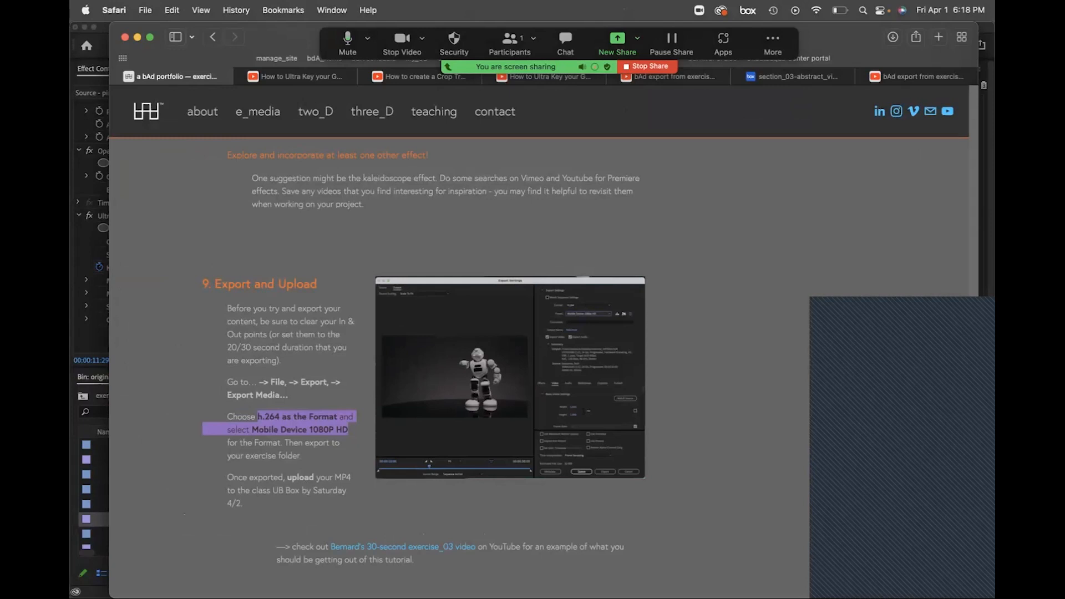
click(448, 267)
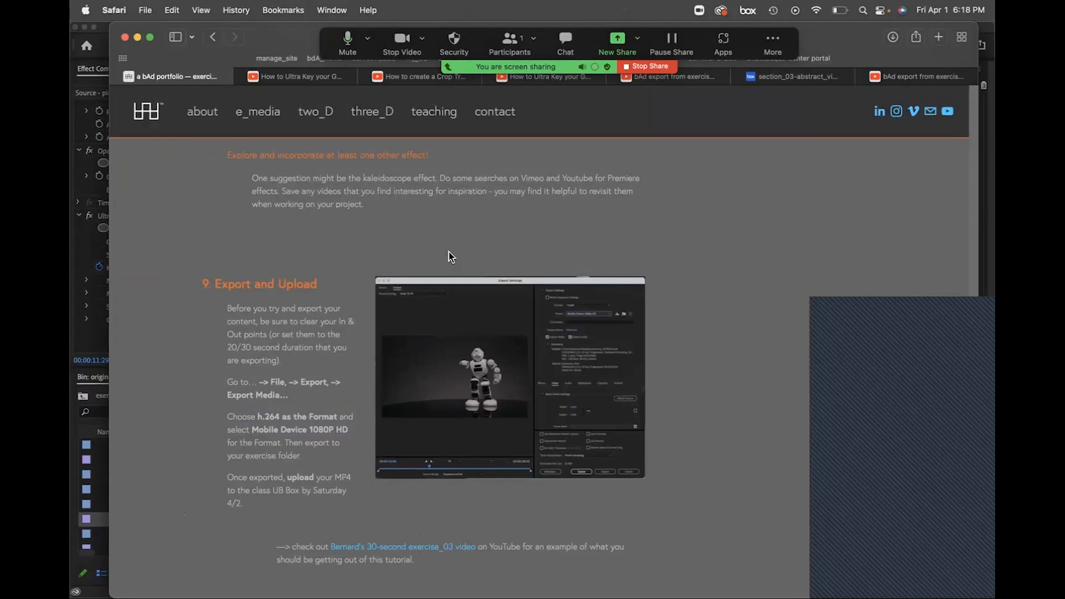
key(super+f)
text(song)
key(Return)
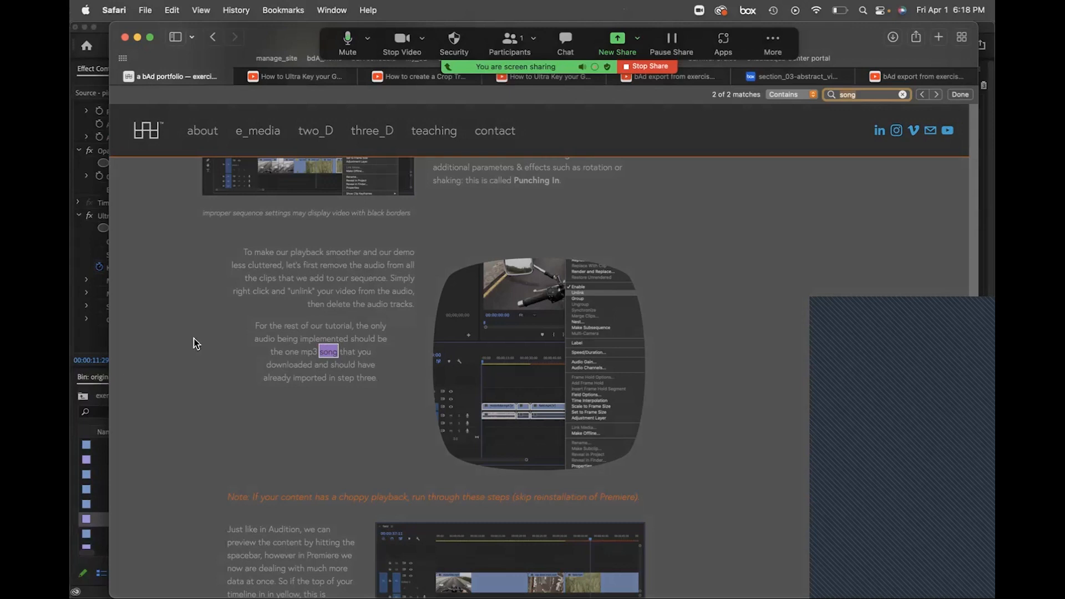
scroll(258, 336, up, 5)
scroll(258, 337, down, 5)
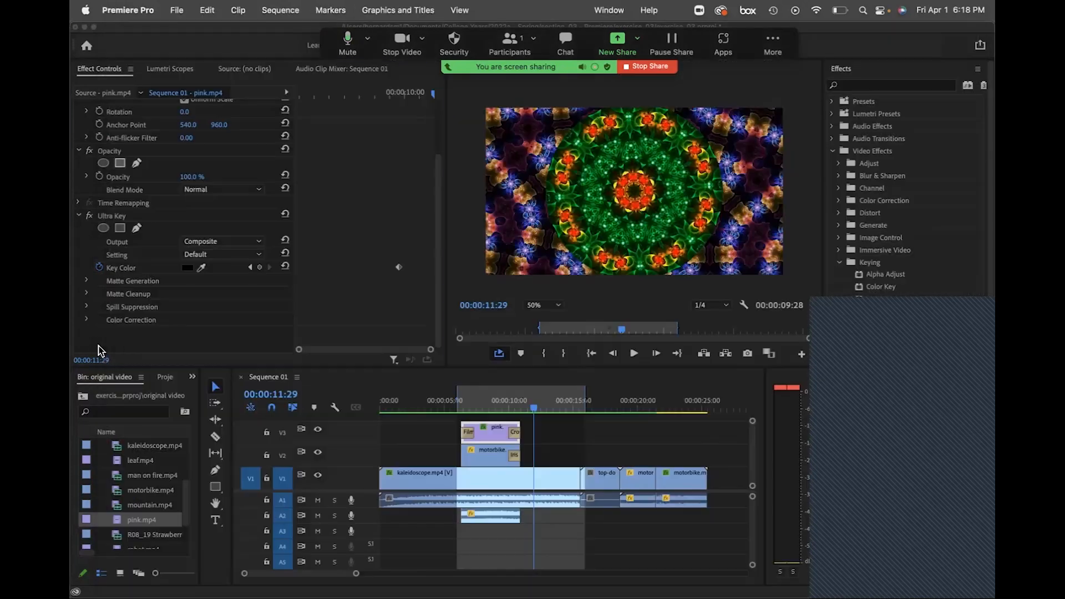
Switch to Premiere Pro and unlink the video clips on V1 from their audio on A1.
click(100, 351)
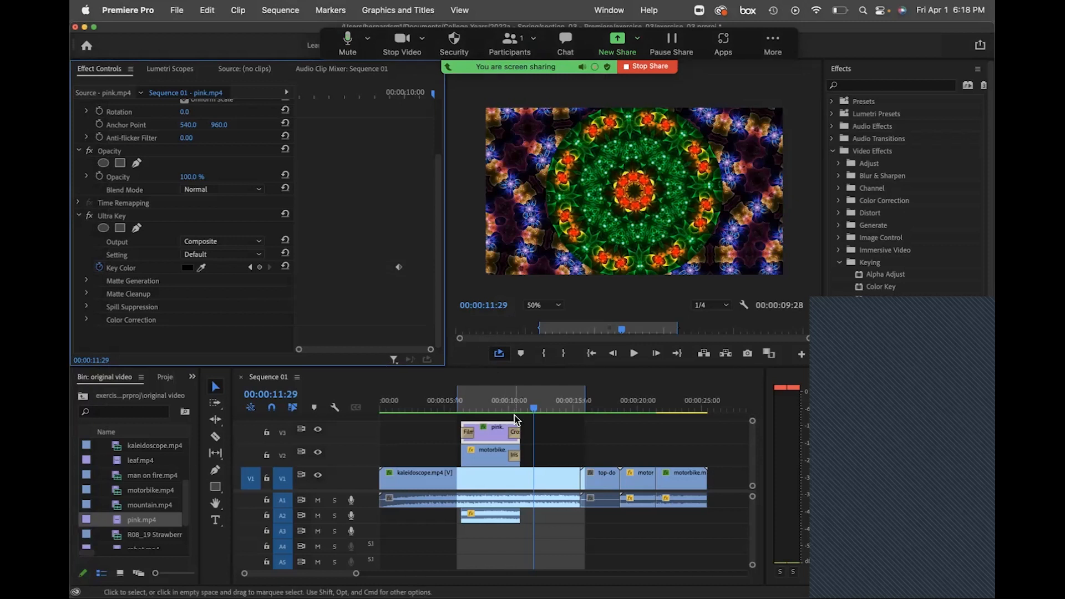
click(421, 526)
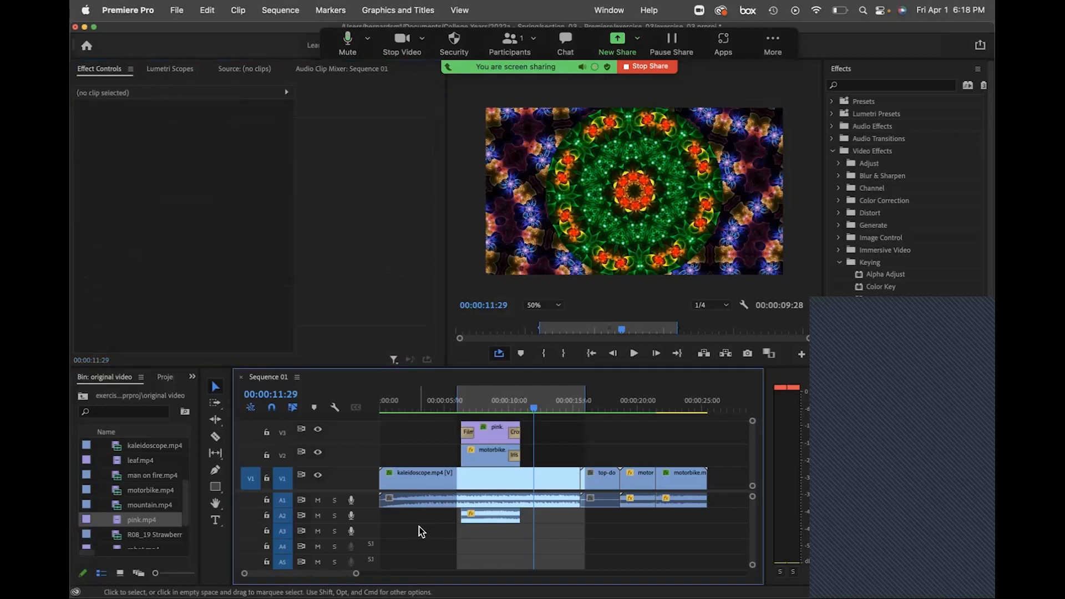
right_click(432, 506)
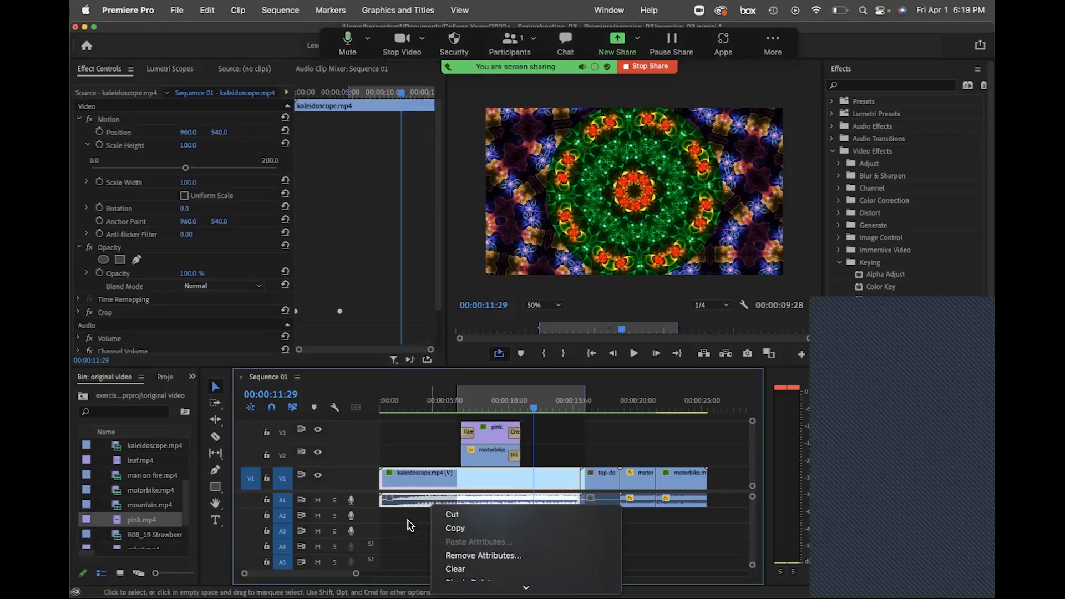
click(678, 552)
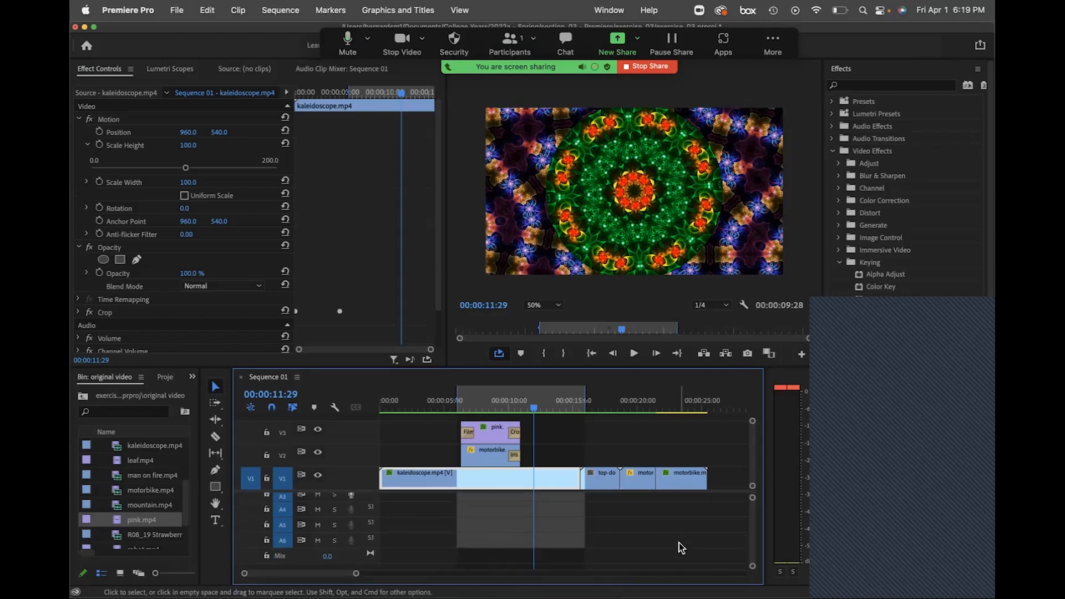
drag(689, 528, 421, 488)
right_click(421, 488)
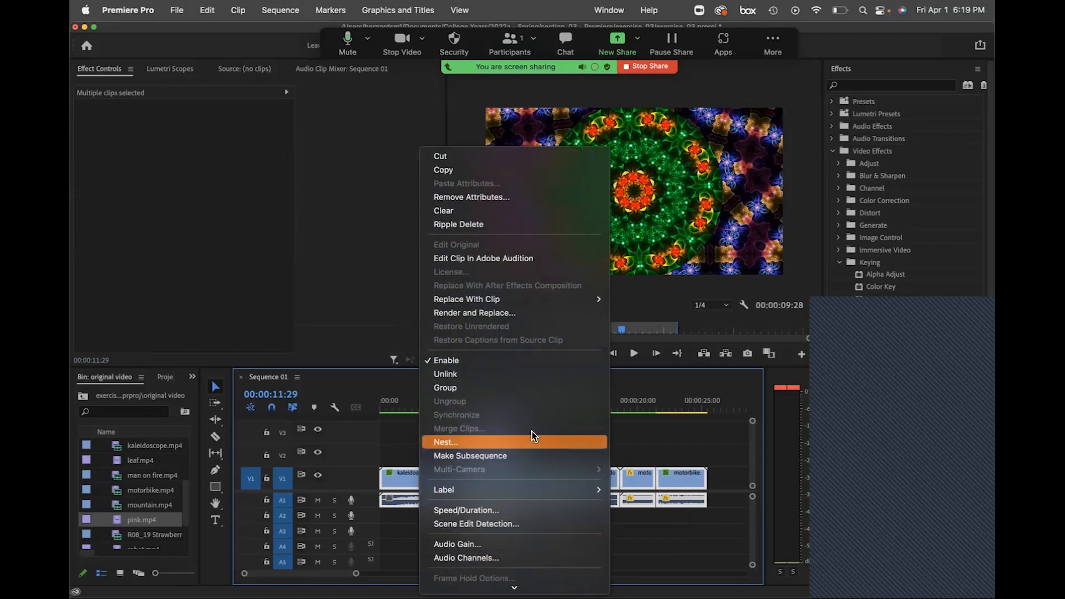
click(475, 374)
Delete all the audio clips on tracks A1 and A2 of Sequence 01.
click(652, 537)
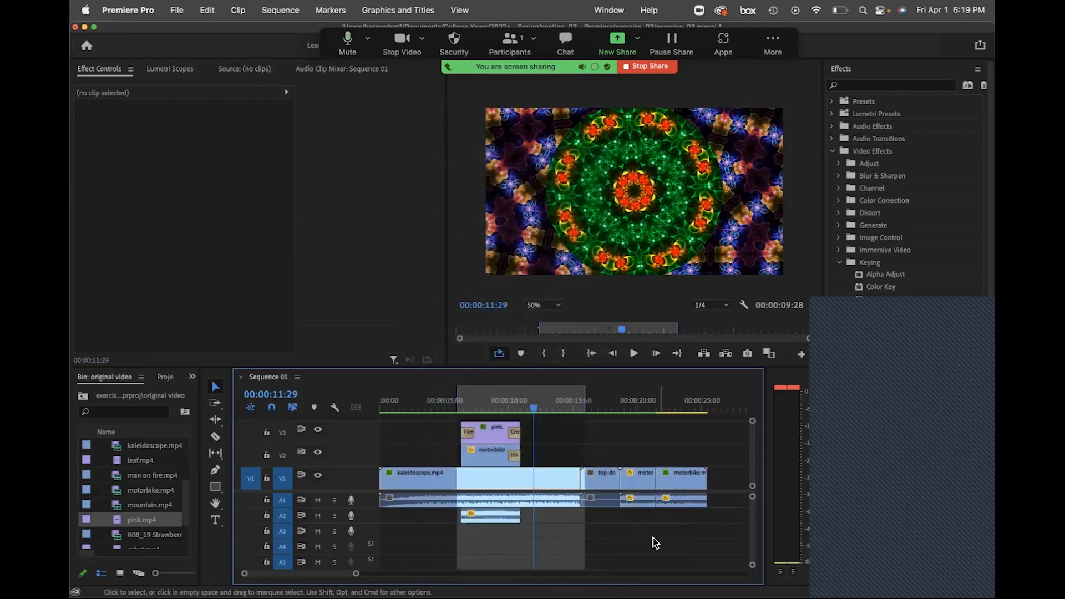
drag(654, 536, 462, 504)
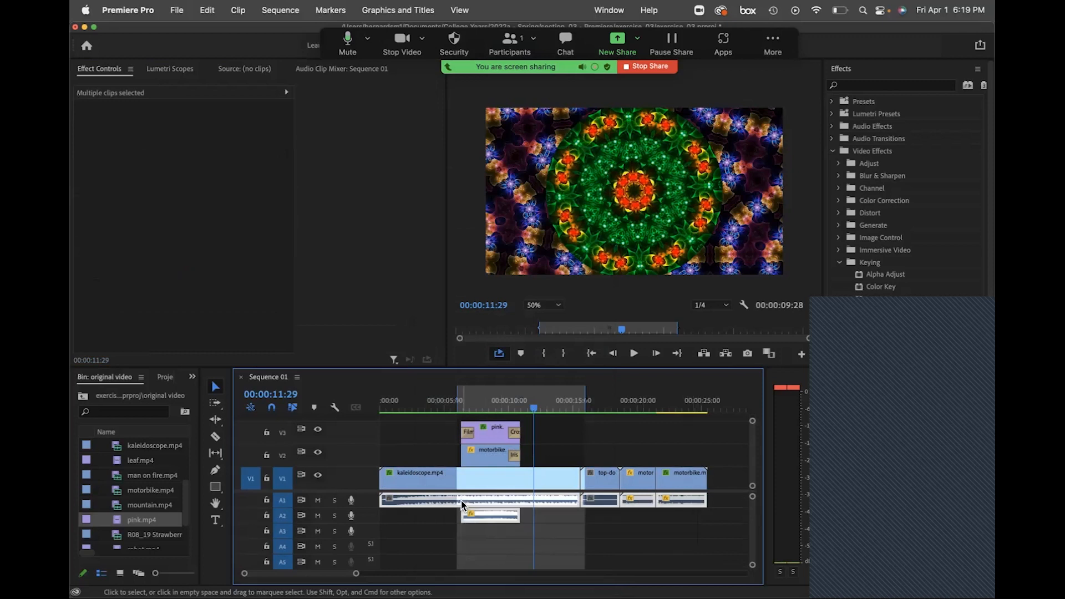
key(Delete)
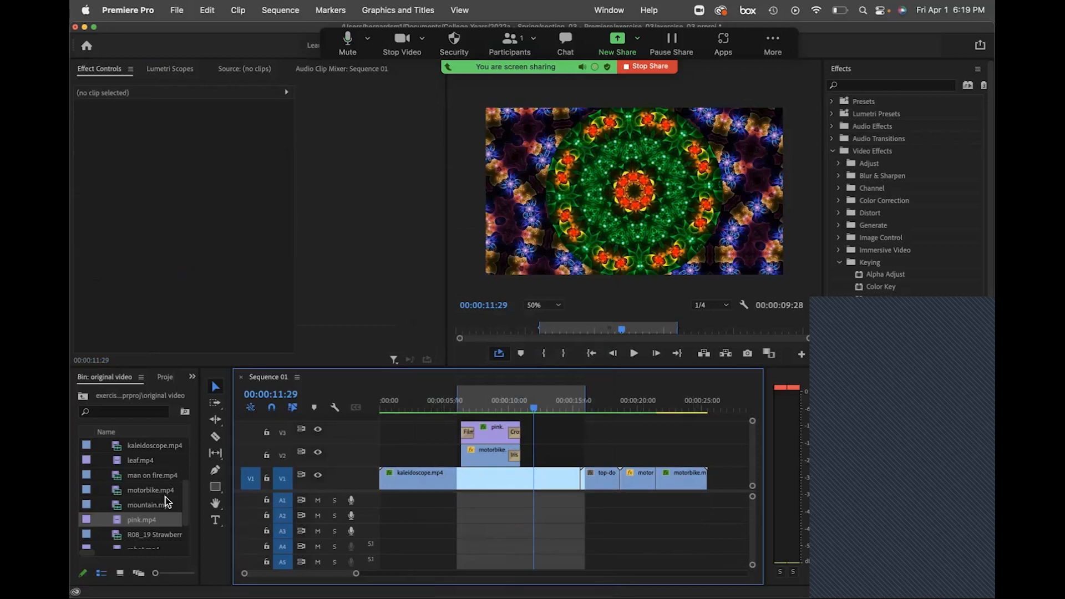
Look through the media items in the original video bin from first to last.
scroll(167, 501, down, 3)
drag(185, 515, 187, 448)
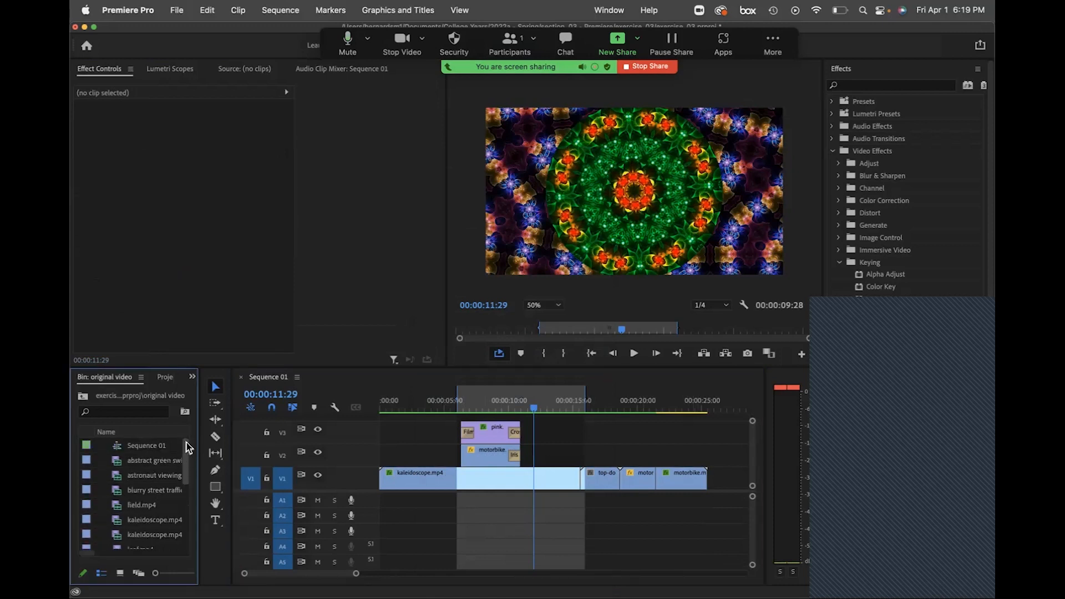
drag(185, 453, 185, 524)
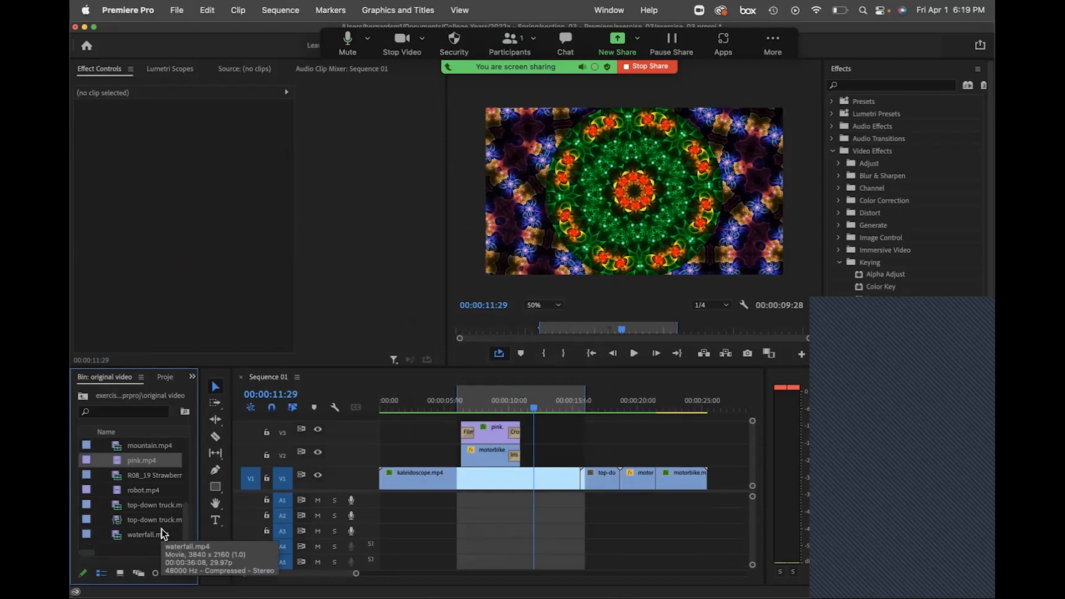
Switch to Safari and review the tutorial around the song note, back up to the gathering content section on downloading one song.
key(ctrl+Up)
click(685, 423)
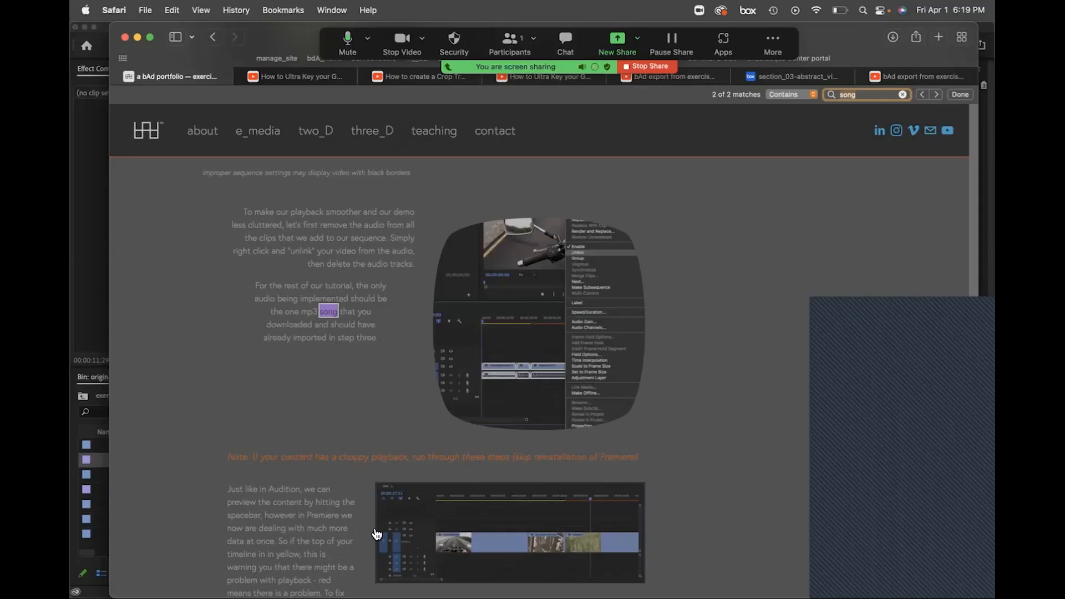
scroll(293, 464, down, 1)
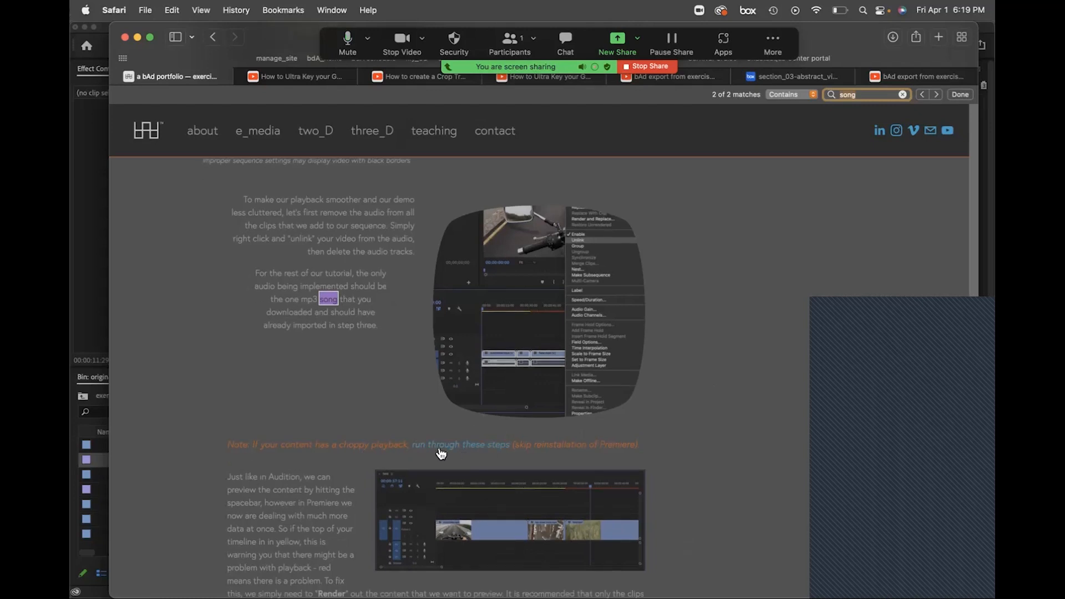
scroll(430, 452, down, 5)
scroll(292, 457, down, 7)
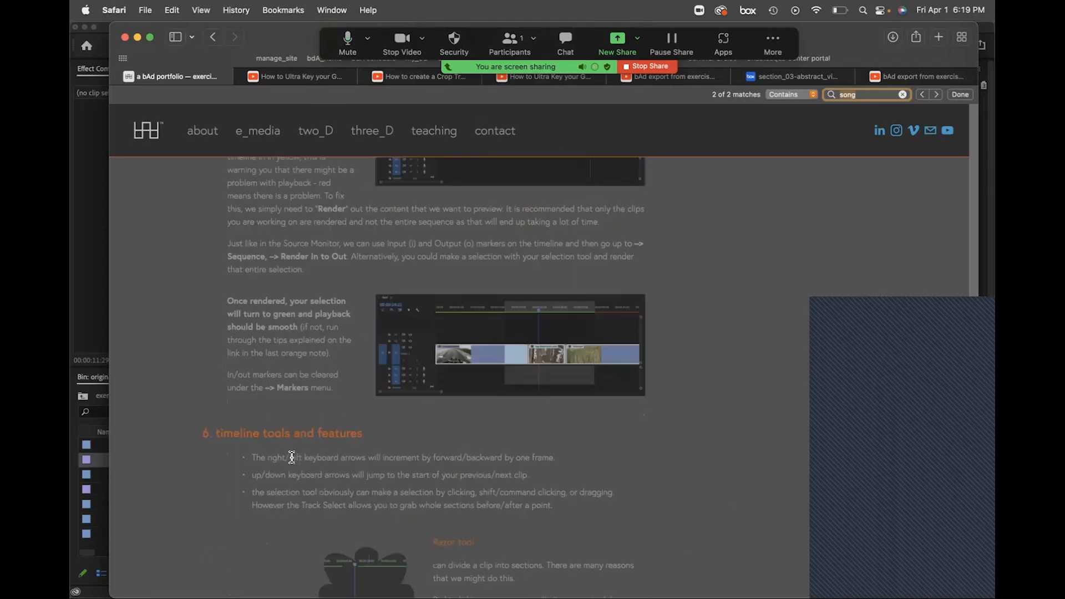
scroll(294, 458, up, 20)
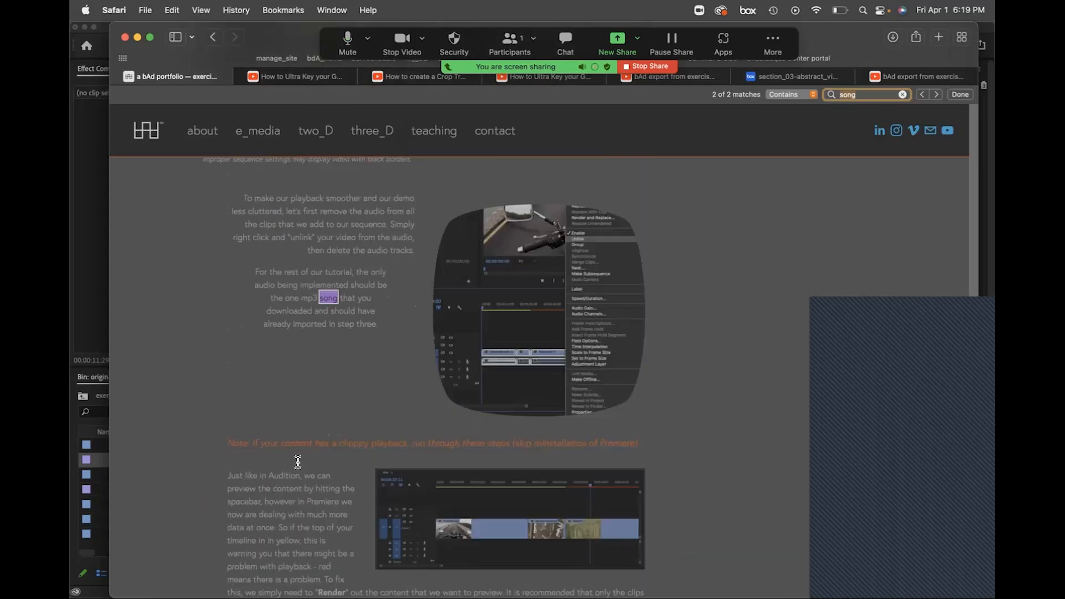
scroll(298, 466, up, 10)
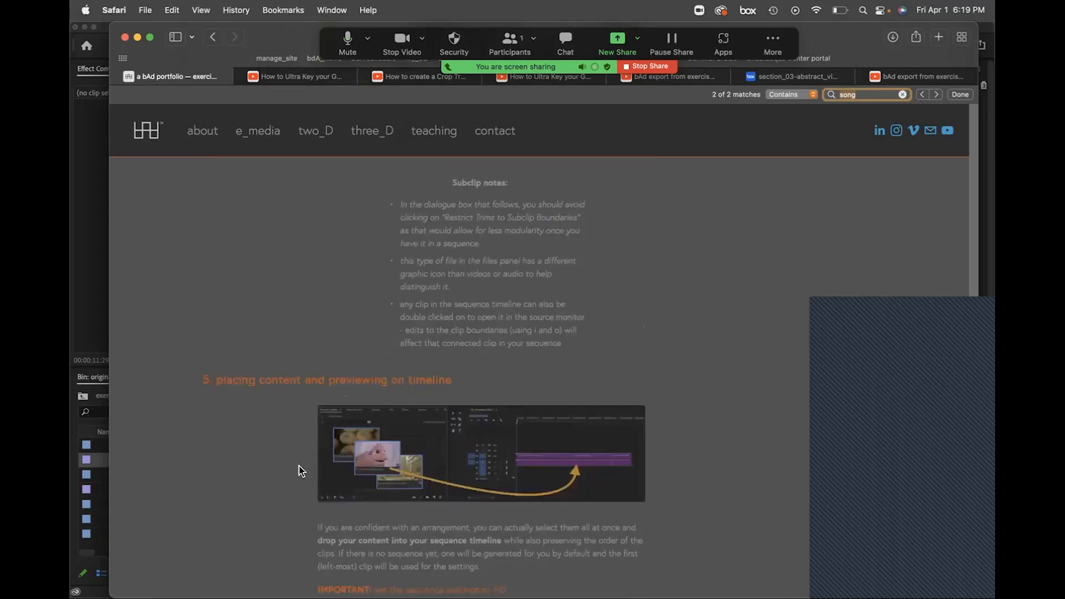
scroll(305, 471, up, 8)
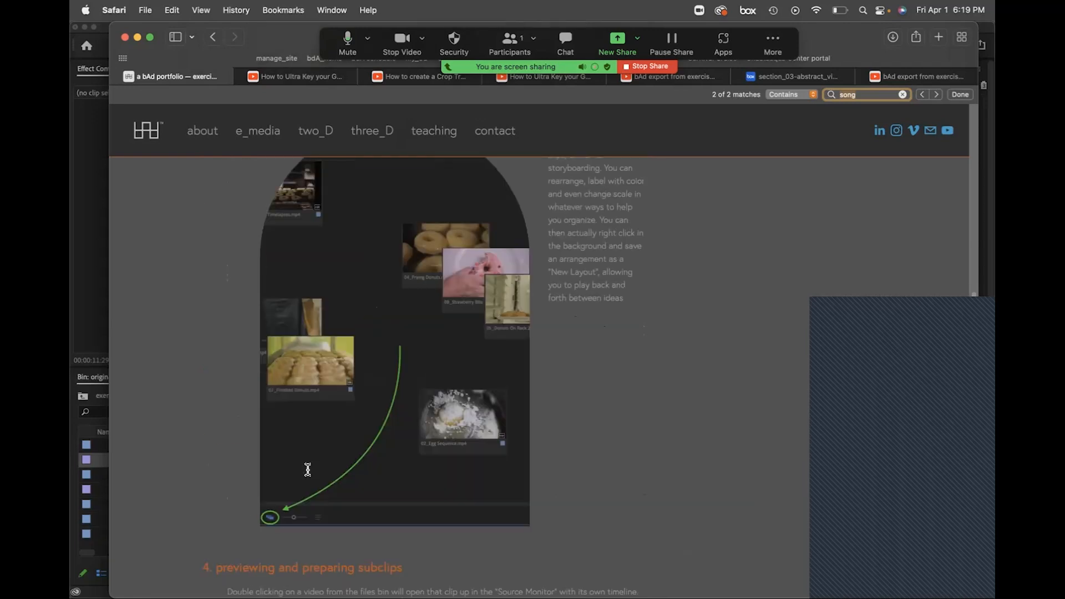
scroll(308, 473, up, 12)
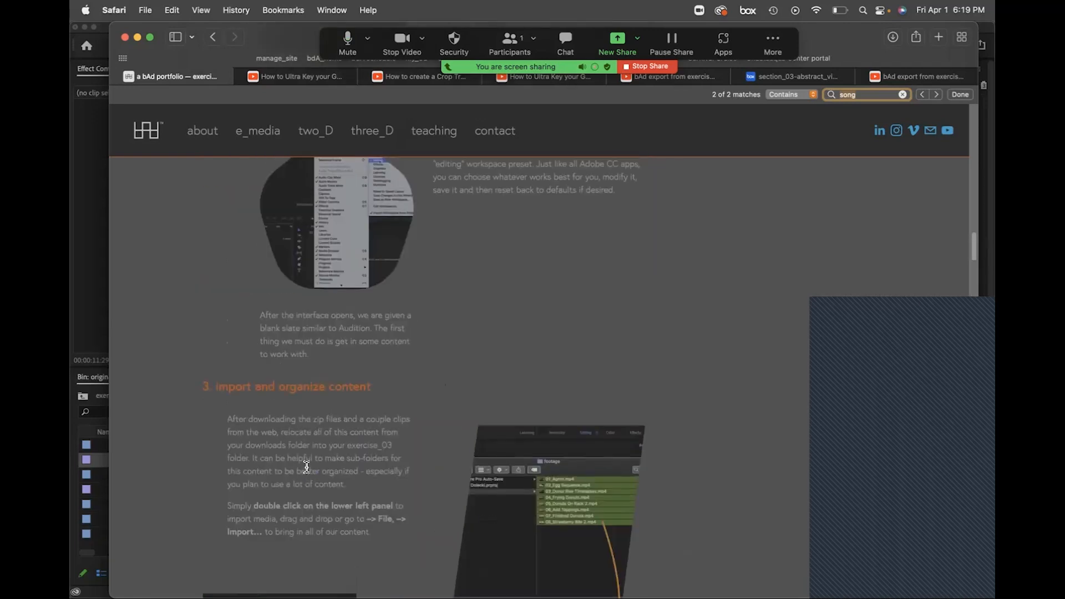
scroll(309, 472, up, 12)
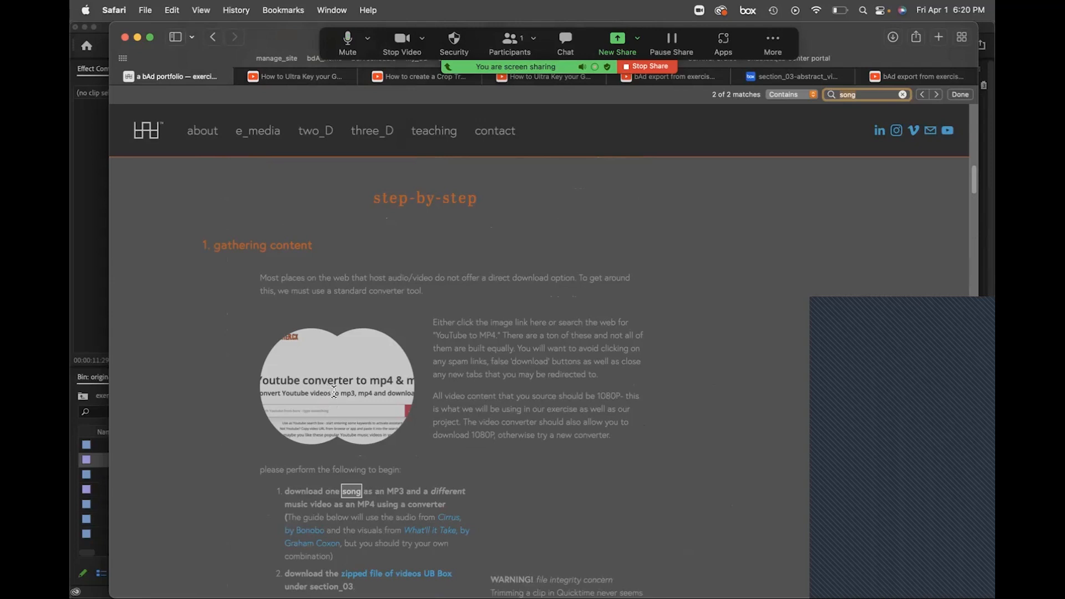
Switch to Premiere Pro, play the sequence from 00:00:01:00, and place markers along the section between the in and out points.
key(ctrl+Up)
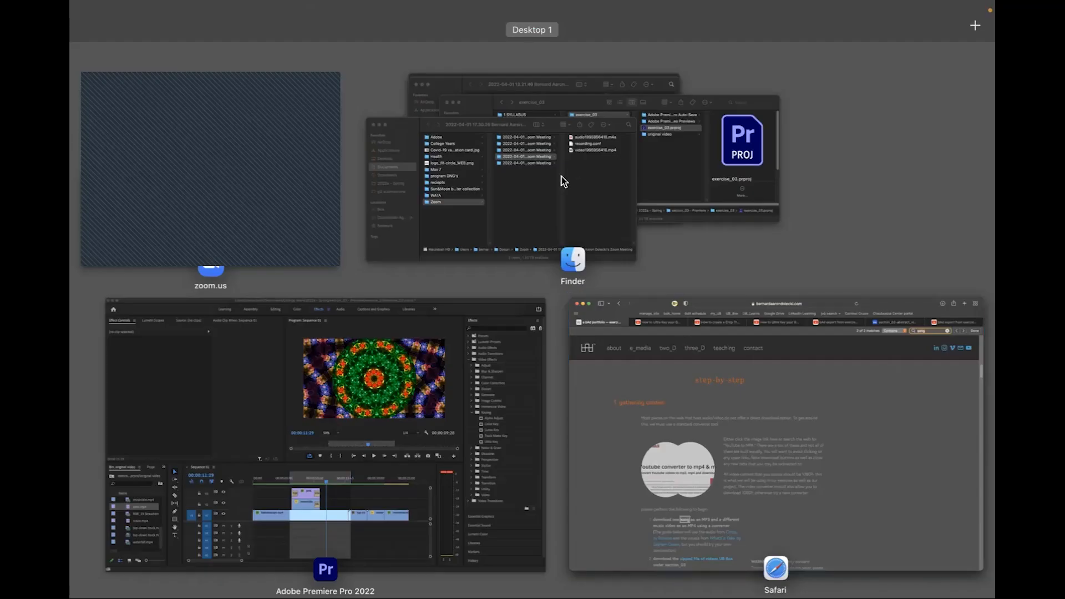
click(731, 417)
key(ctrl+Up)
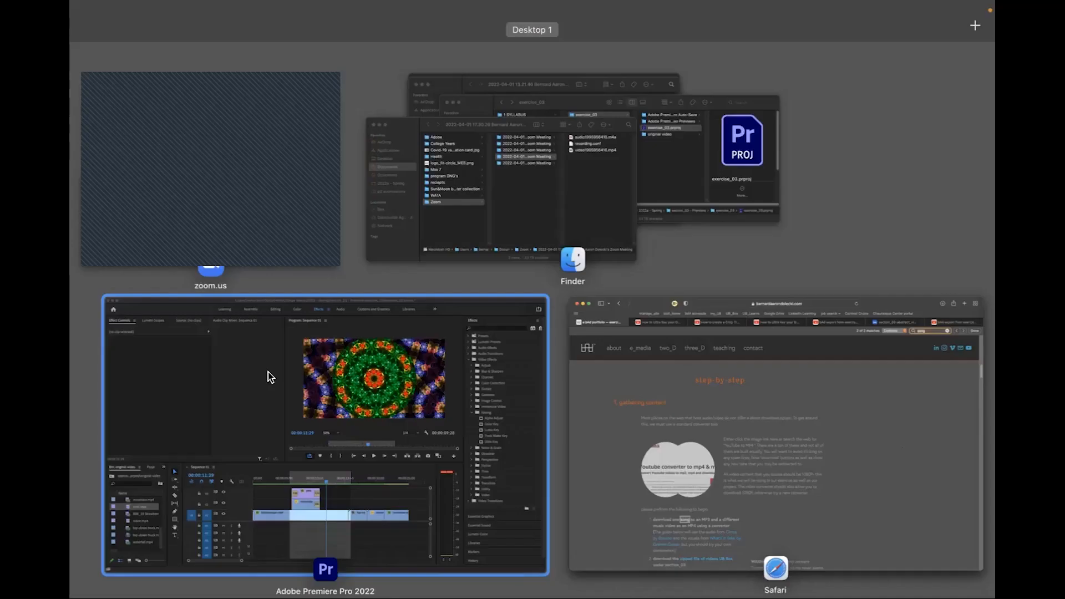
click(512, 509)
scroll(482, 527, right, 2)
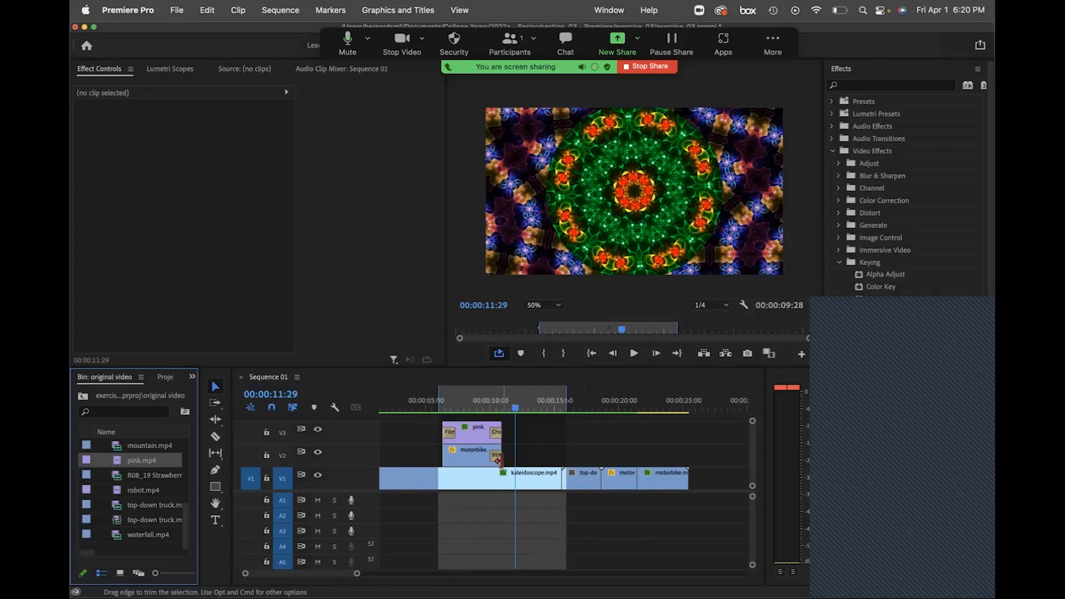
drag(517, 409, 382, 409)
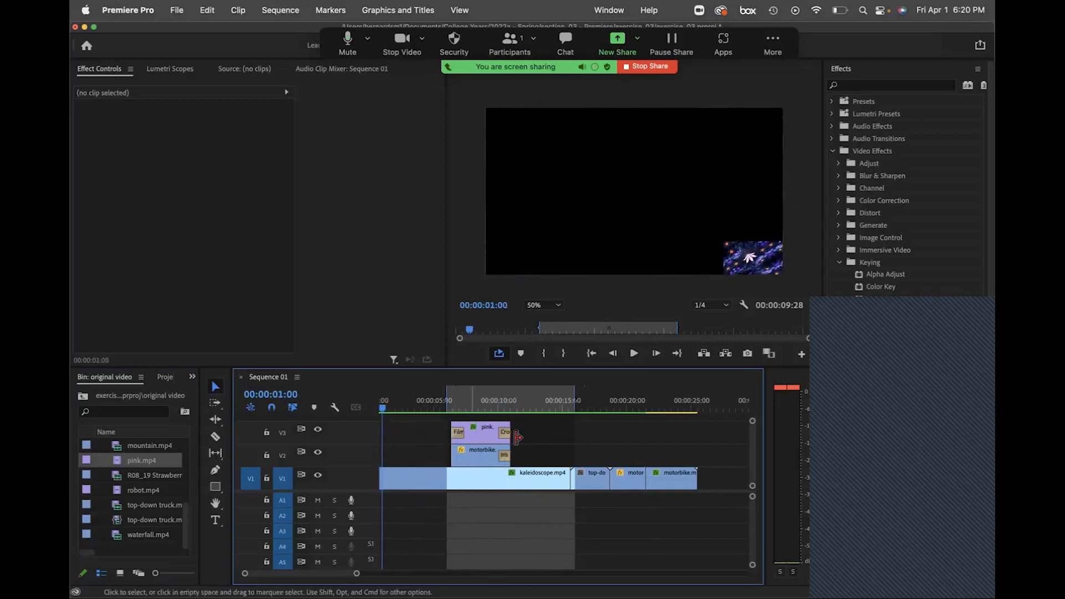
click(634, 353)
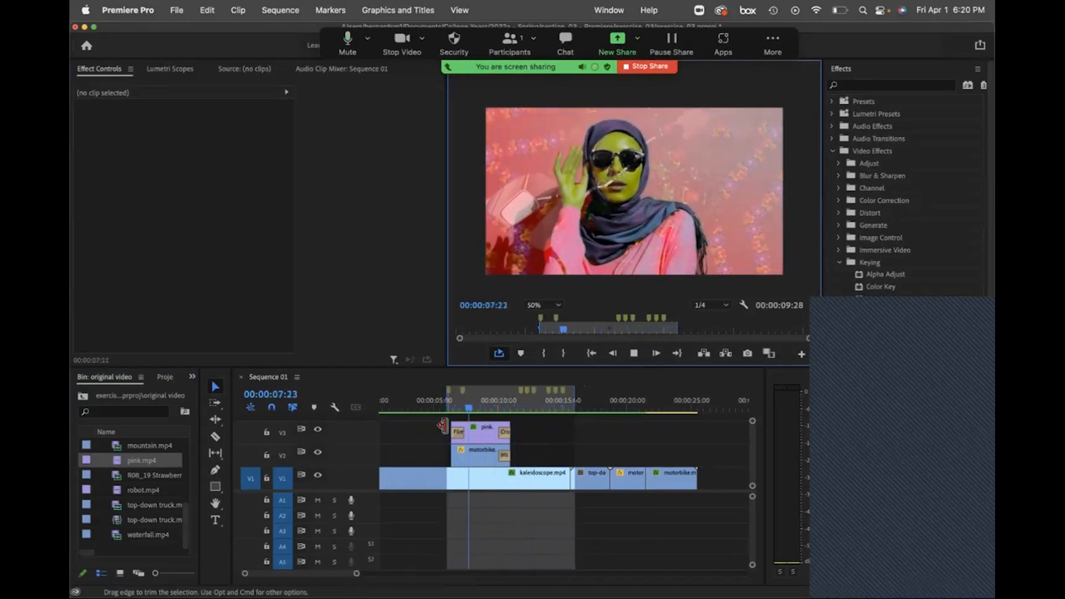
key(space)
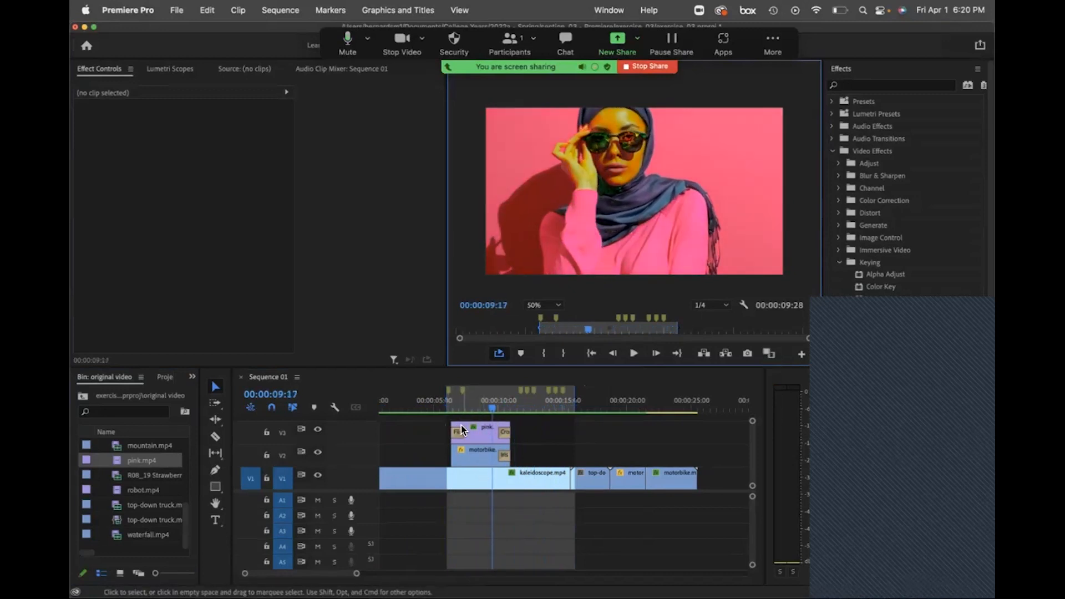
click(216, 436)
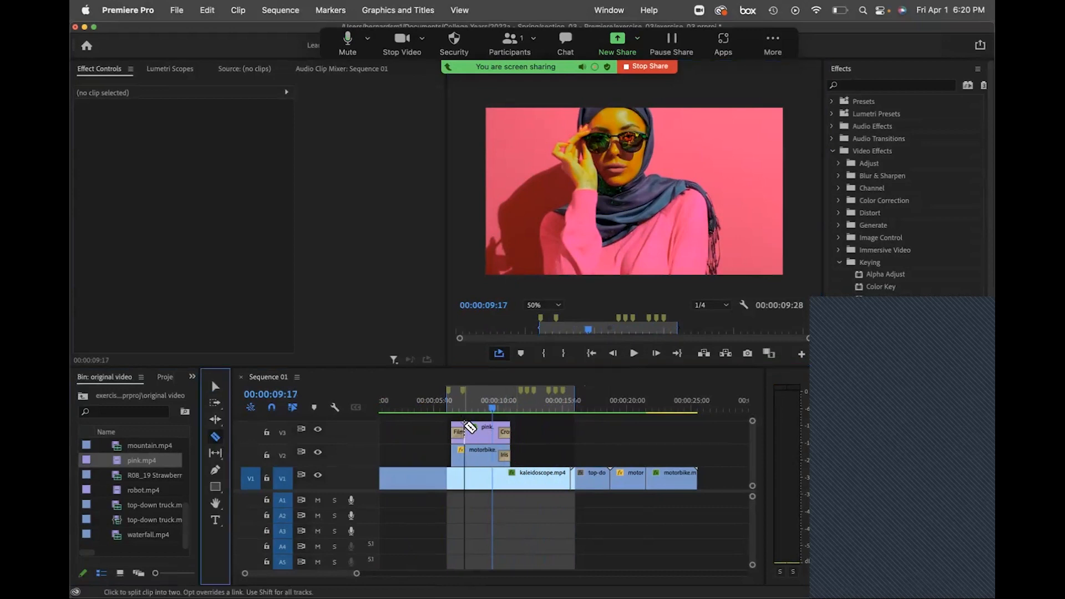
click(216, 386)
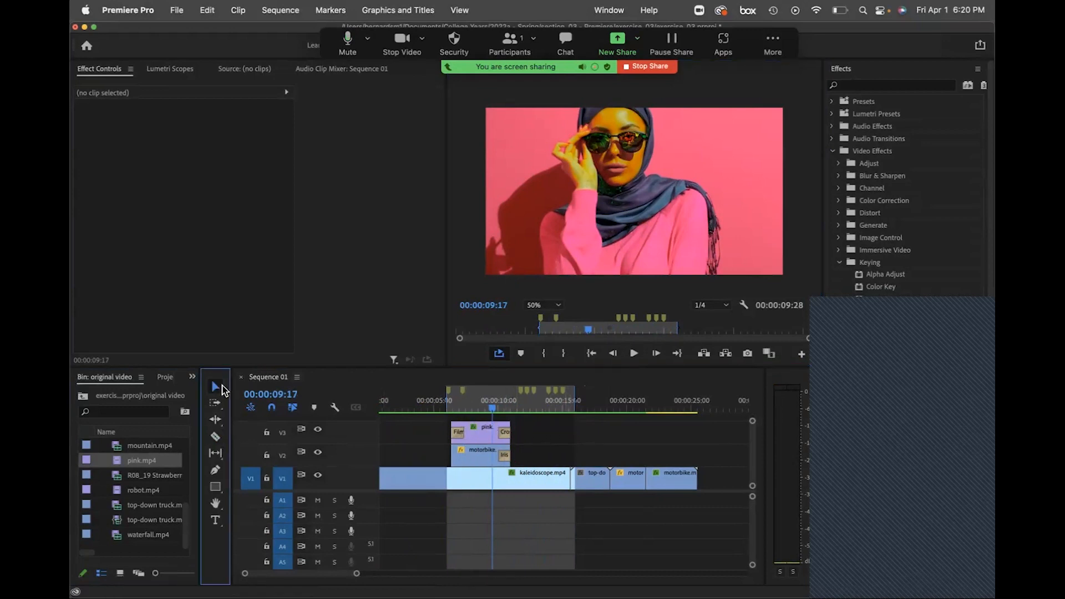
Return the playhead to the start of Sequence 01 and stop the Zoom screen share.
drag(491, 409, 362, 413)
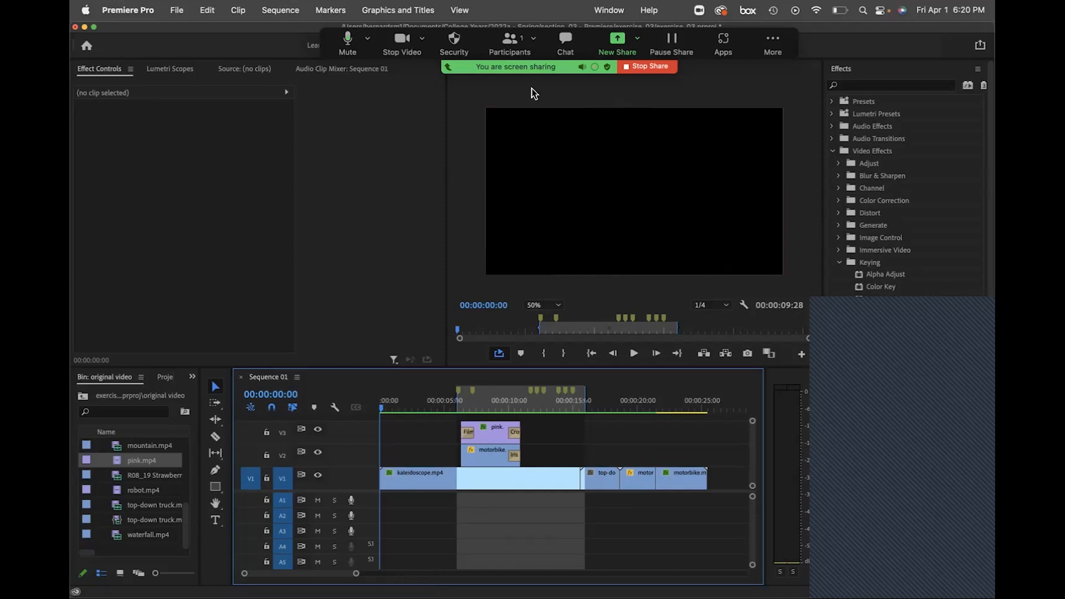
click(652, 68)
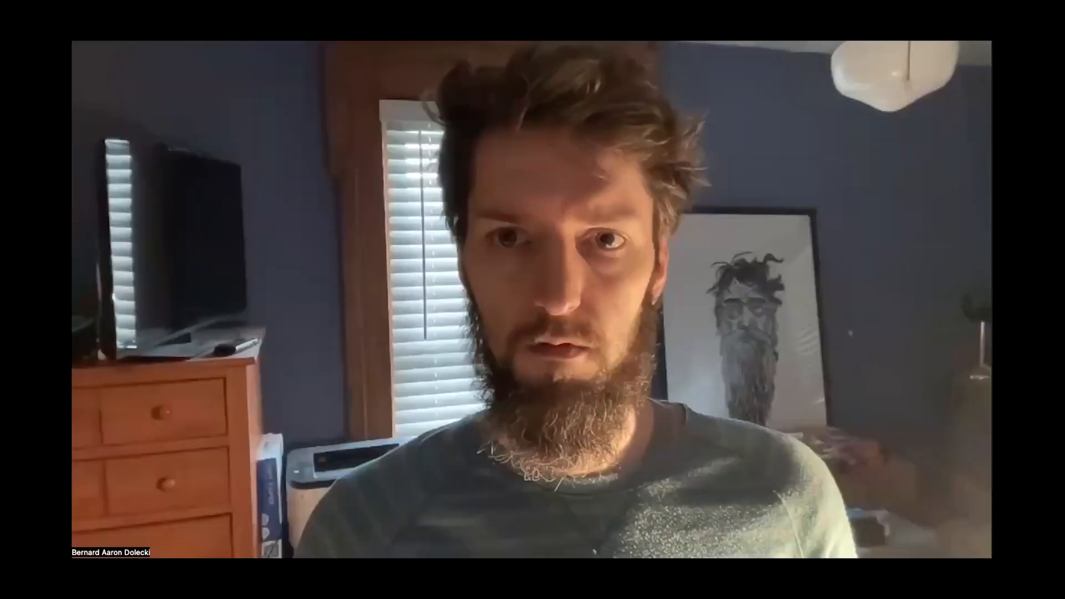